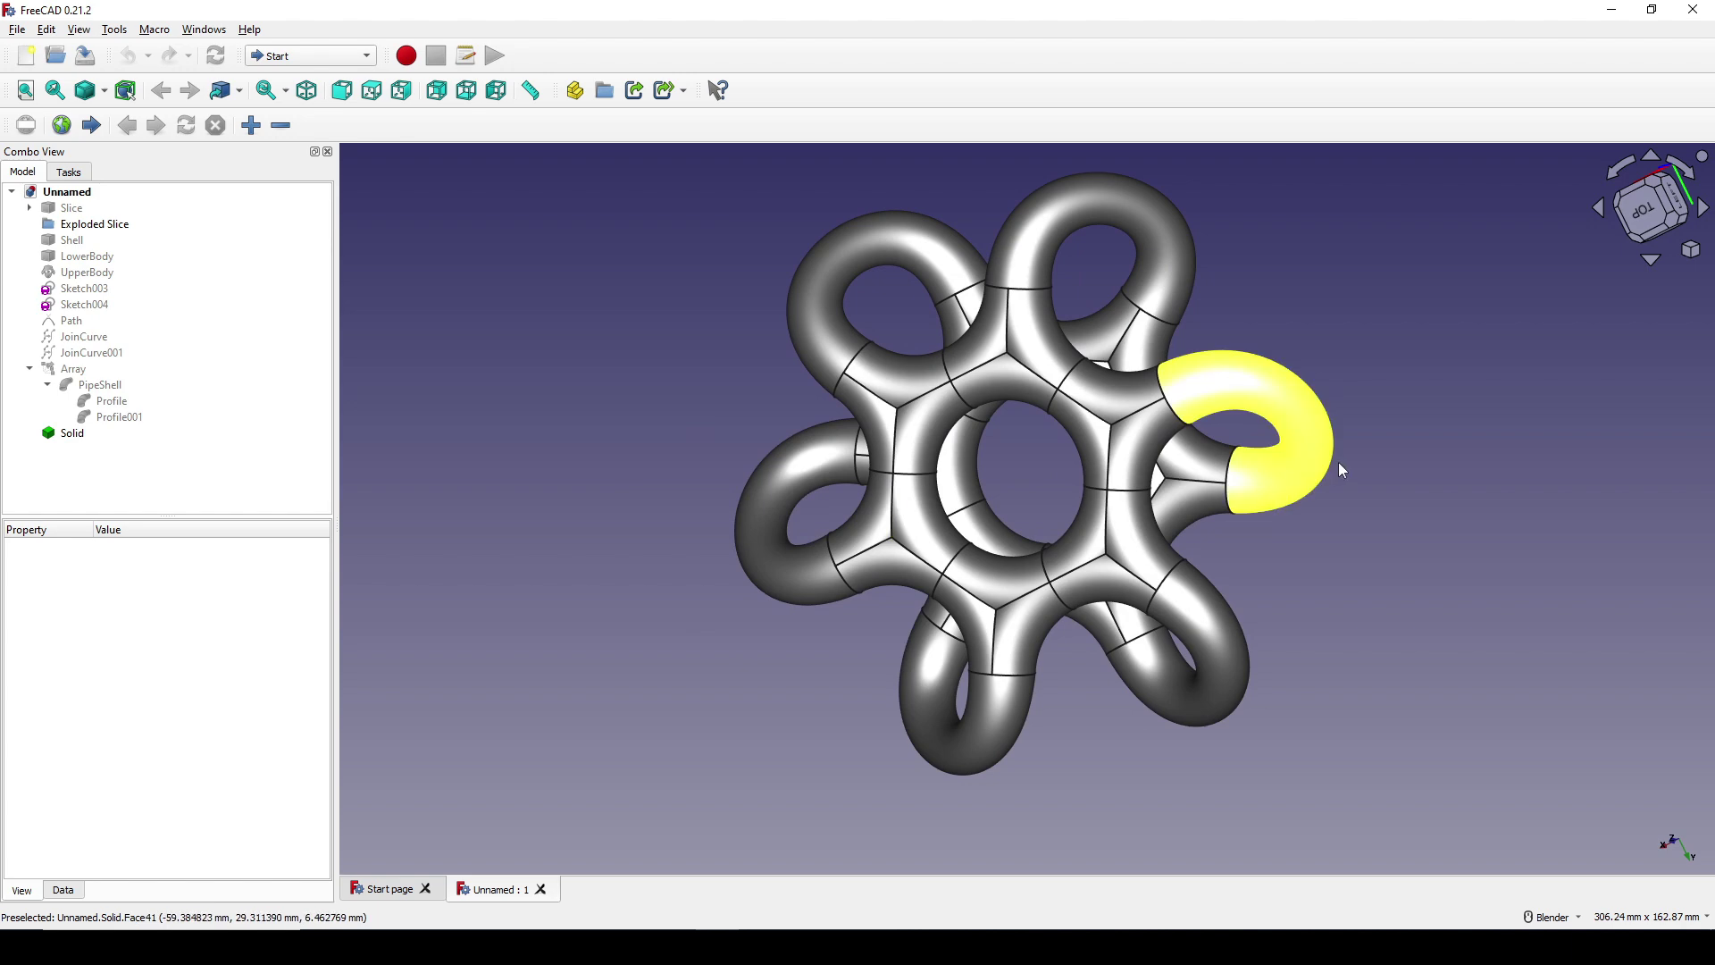
shift+middle_drag(1338, 463, 1231, 483)
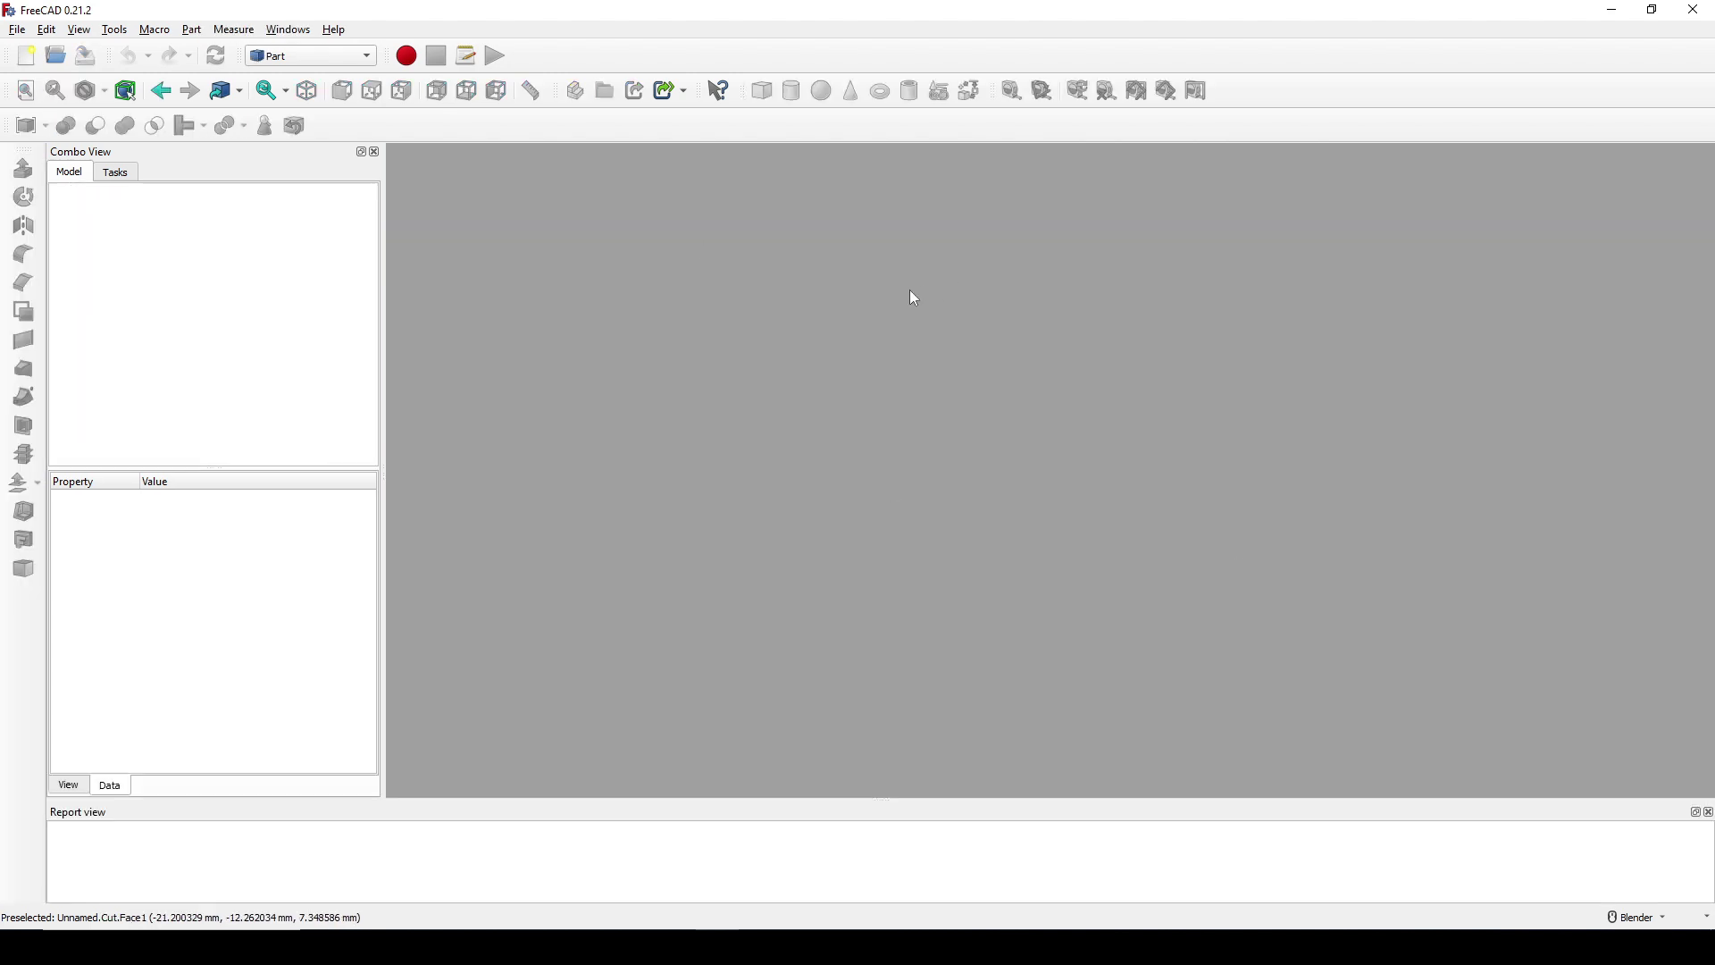
Create a new document, switch to the Sketcher workbench and start a sketch on the XY plane
click(33, 61)
click(312, 56)
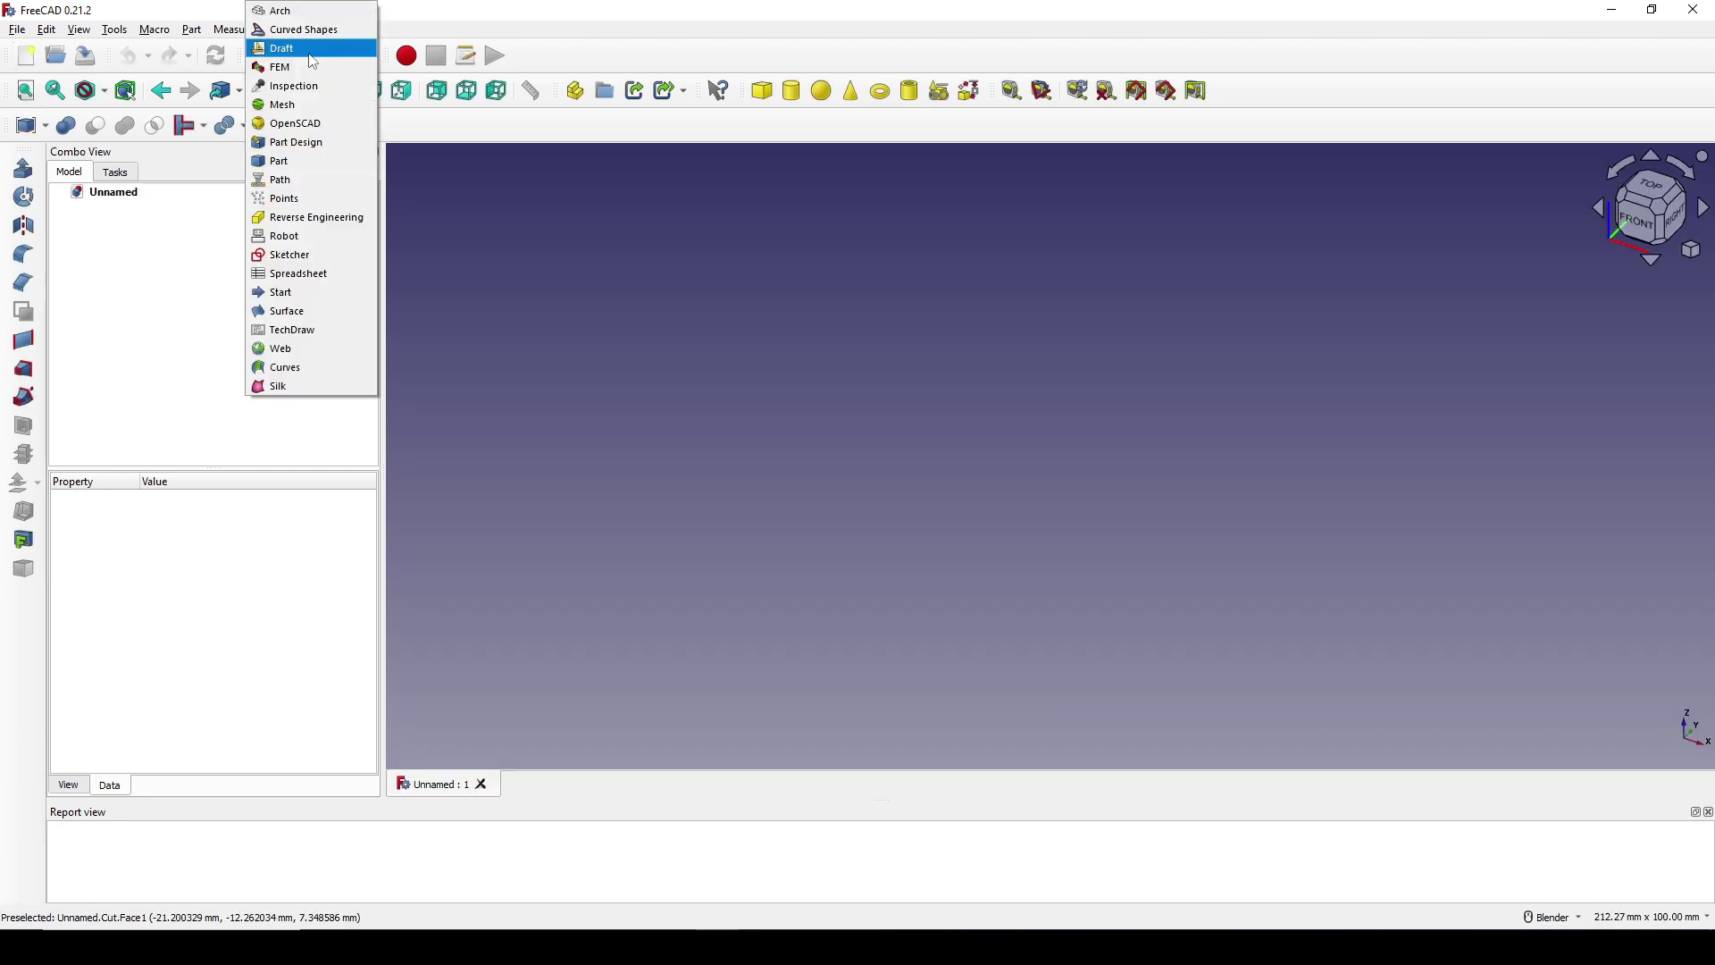
click(323, 256)
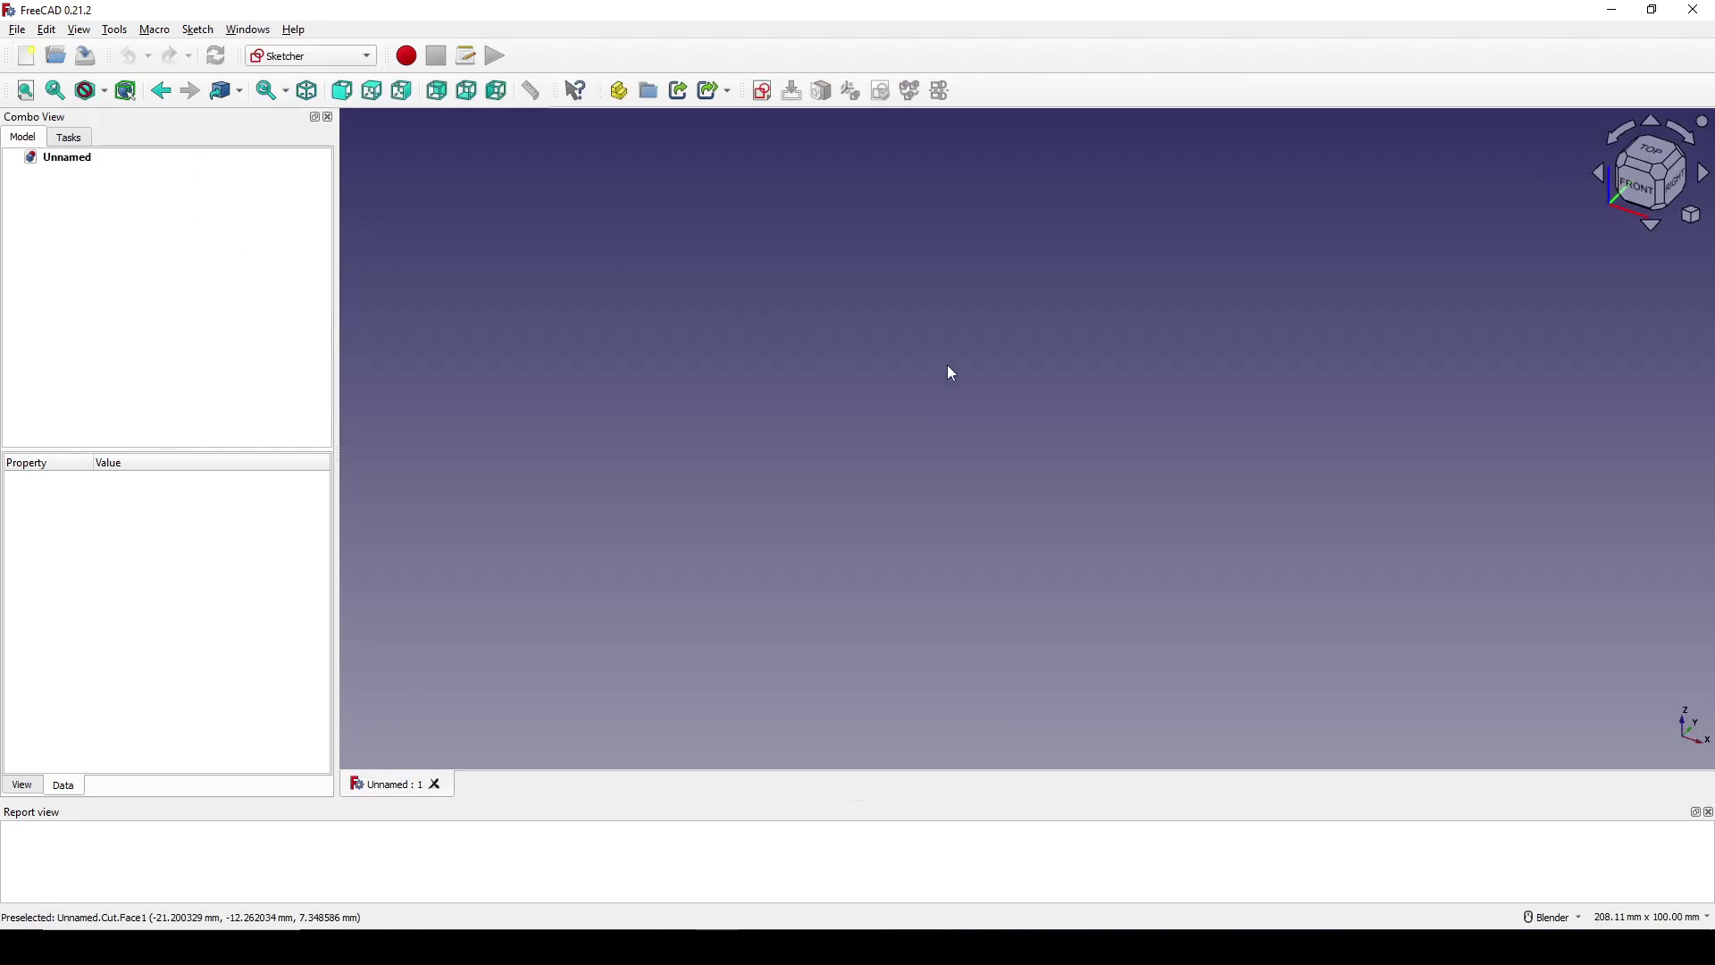
click(767, 93)
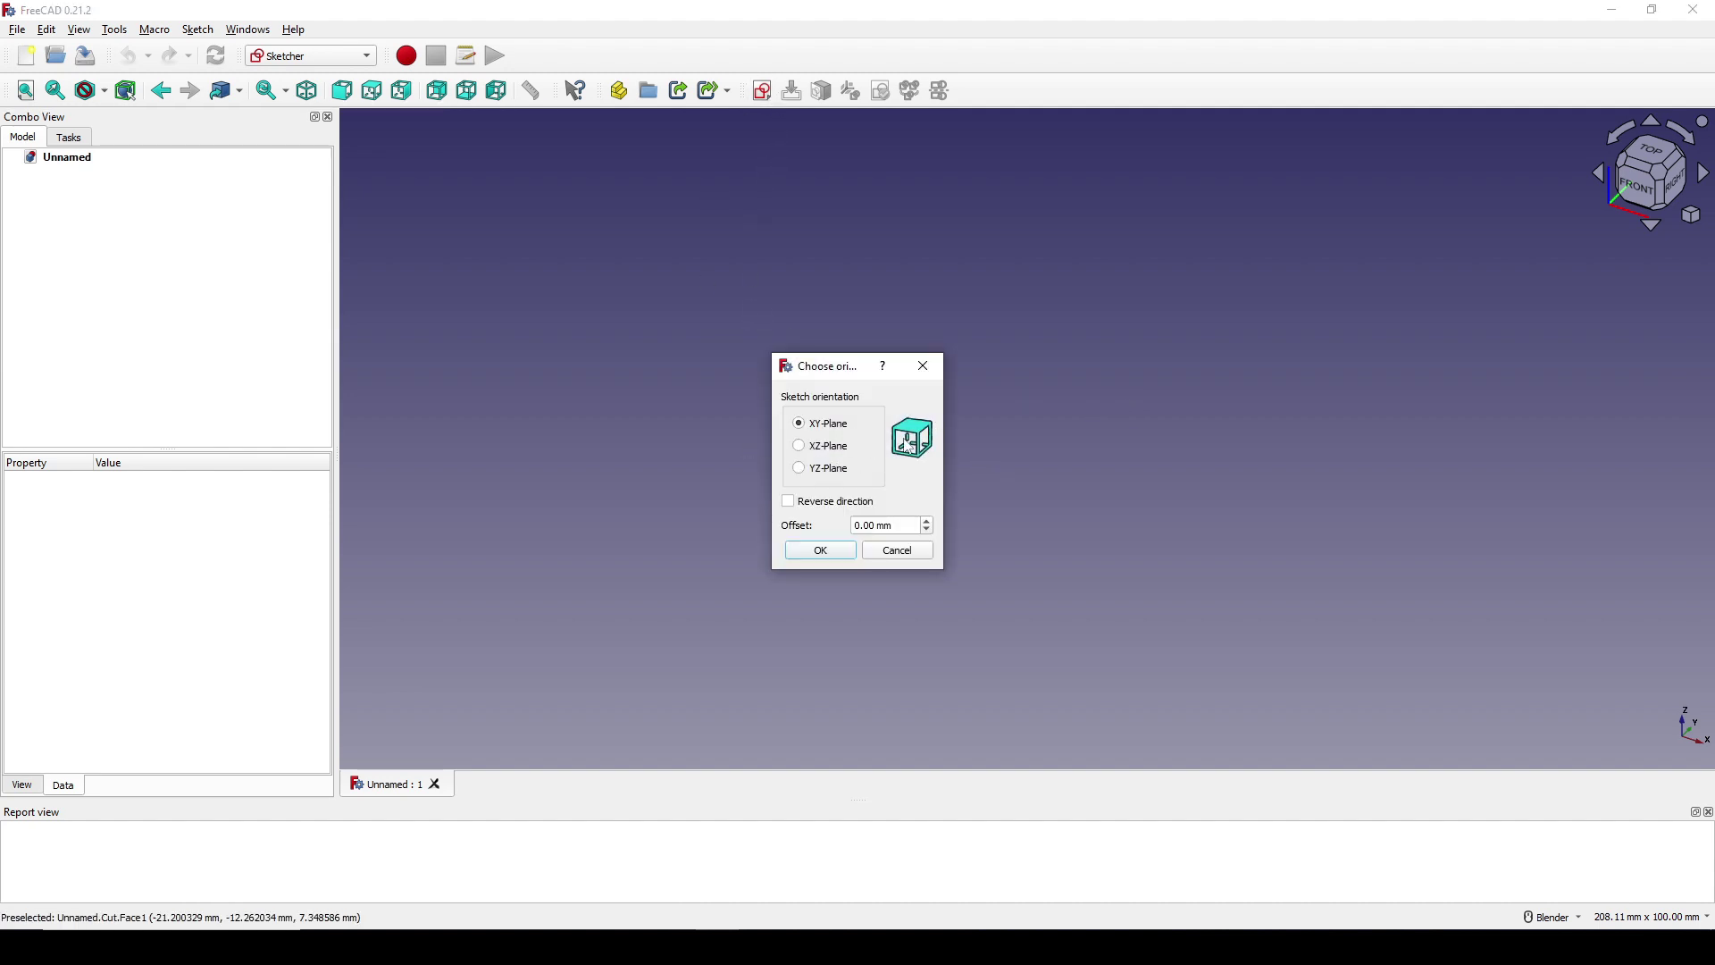
click(819, 550)
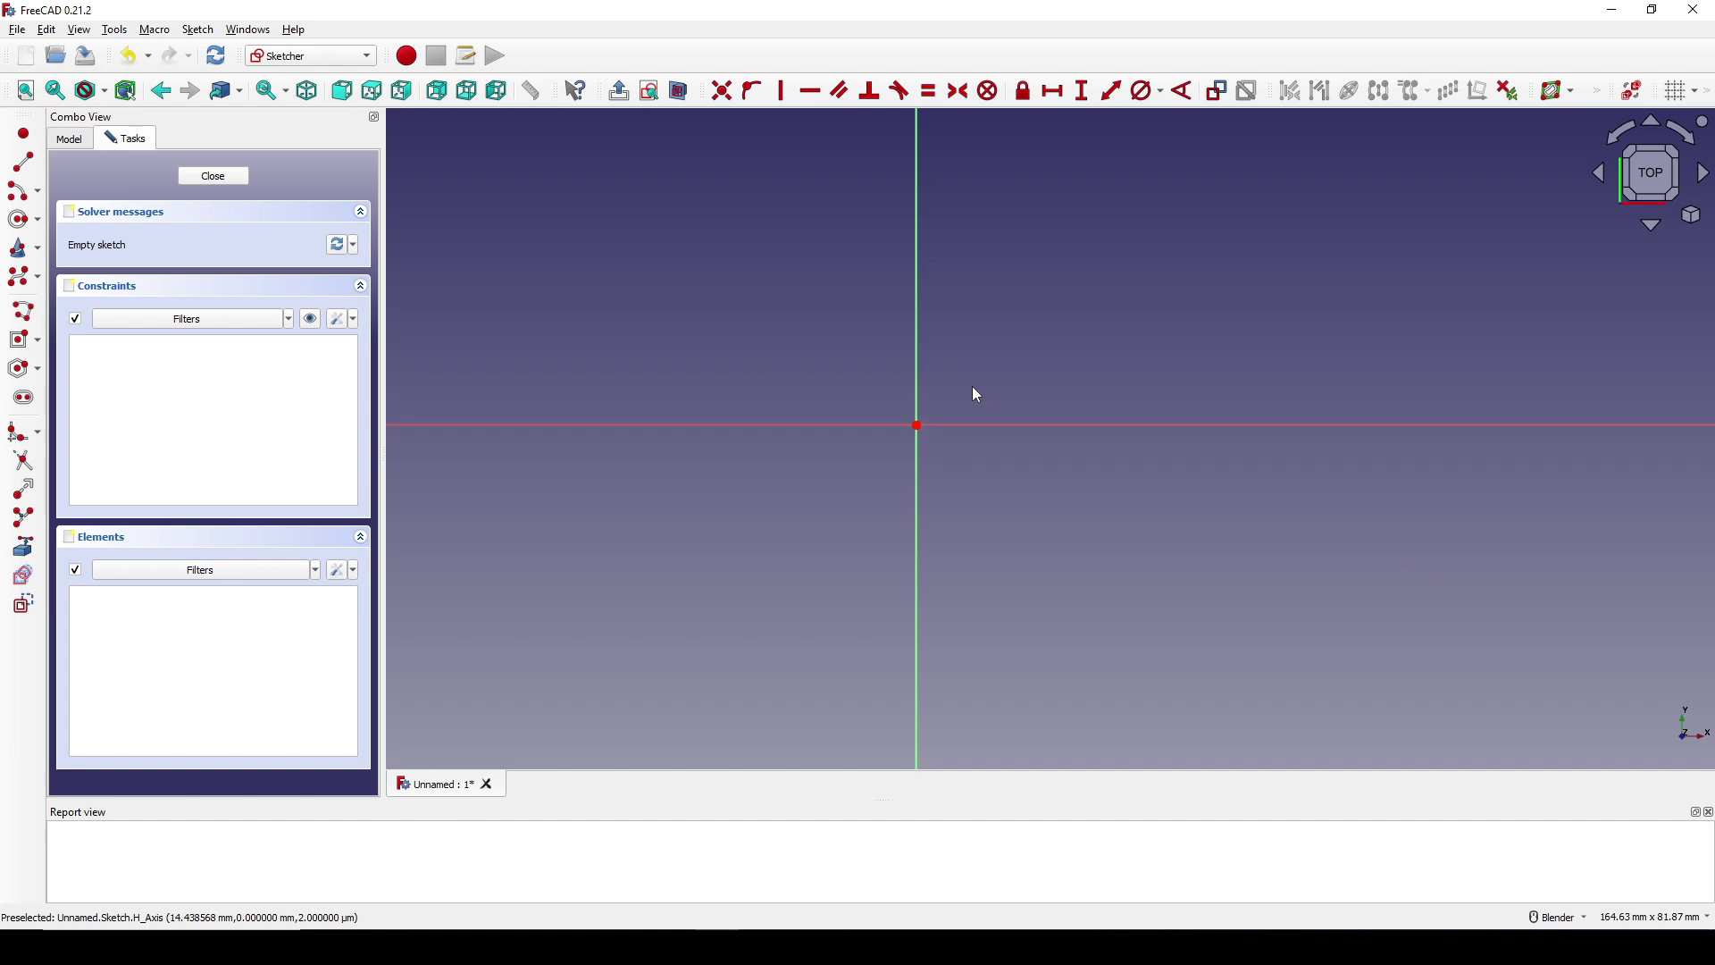
Draw a hexagon centred on the origin, about 42 mm across its flats
click(38, 375)
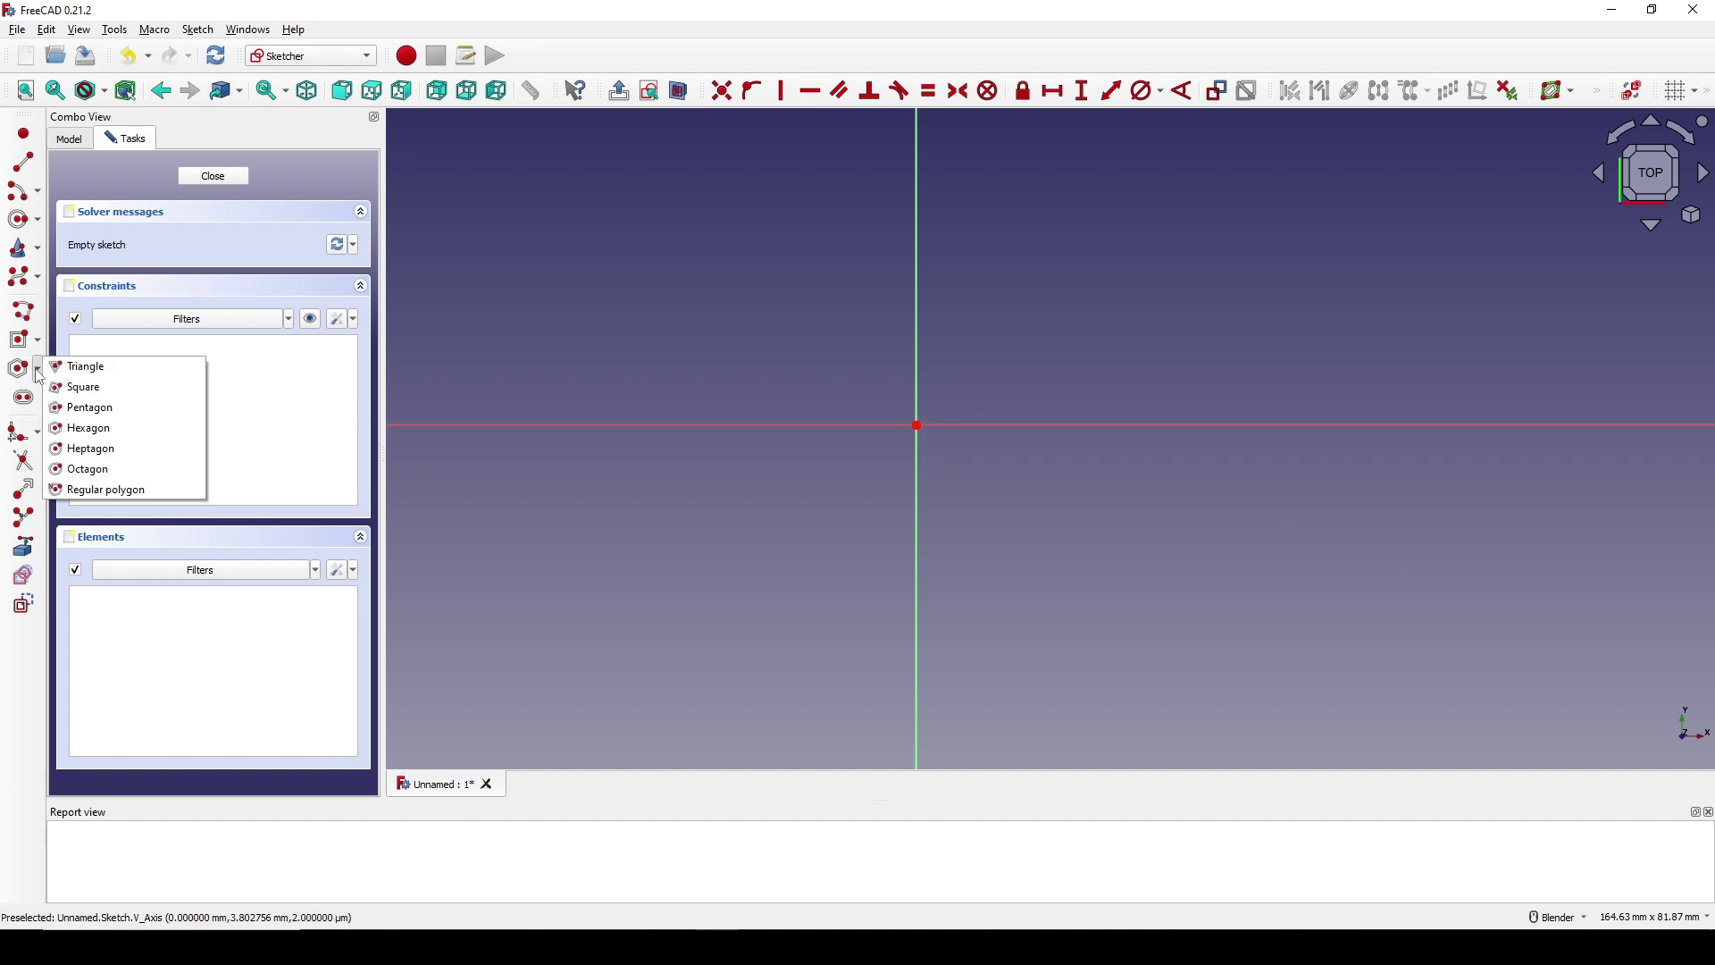
click(99, 430)
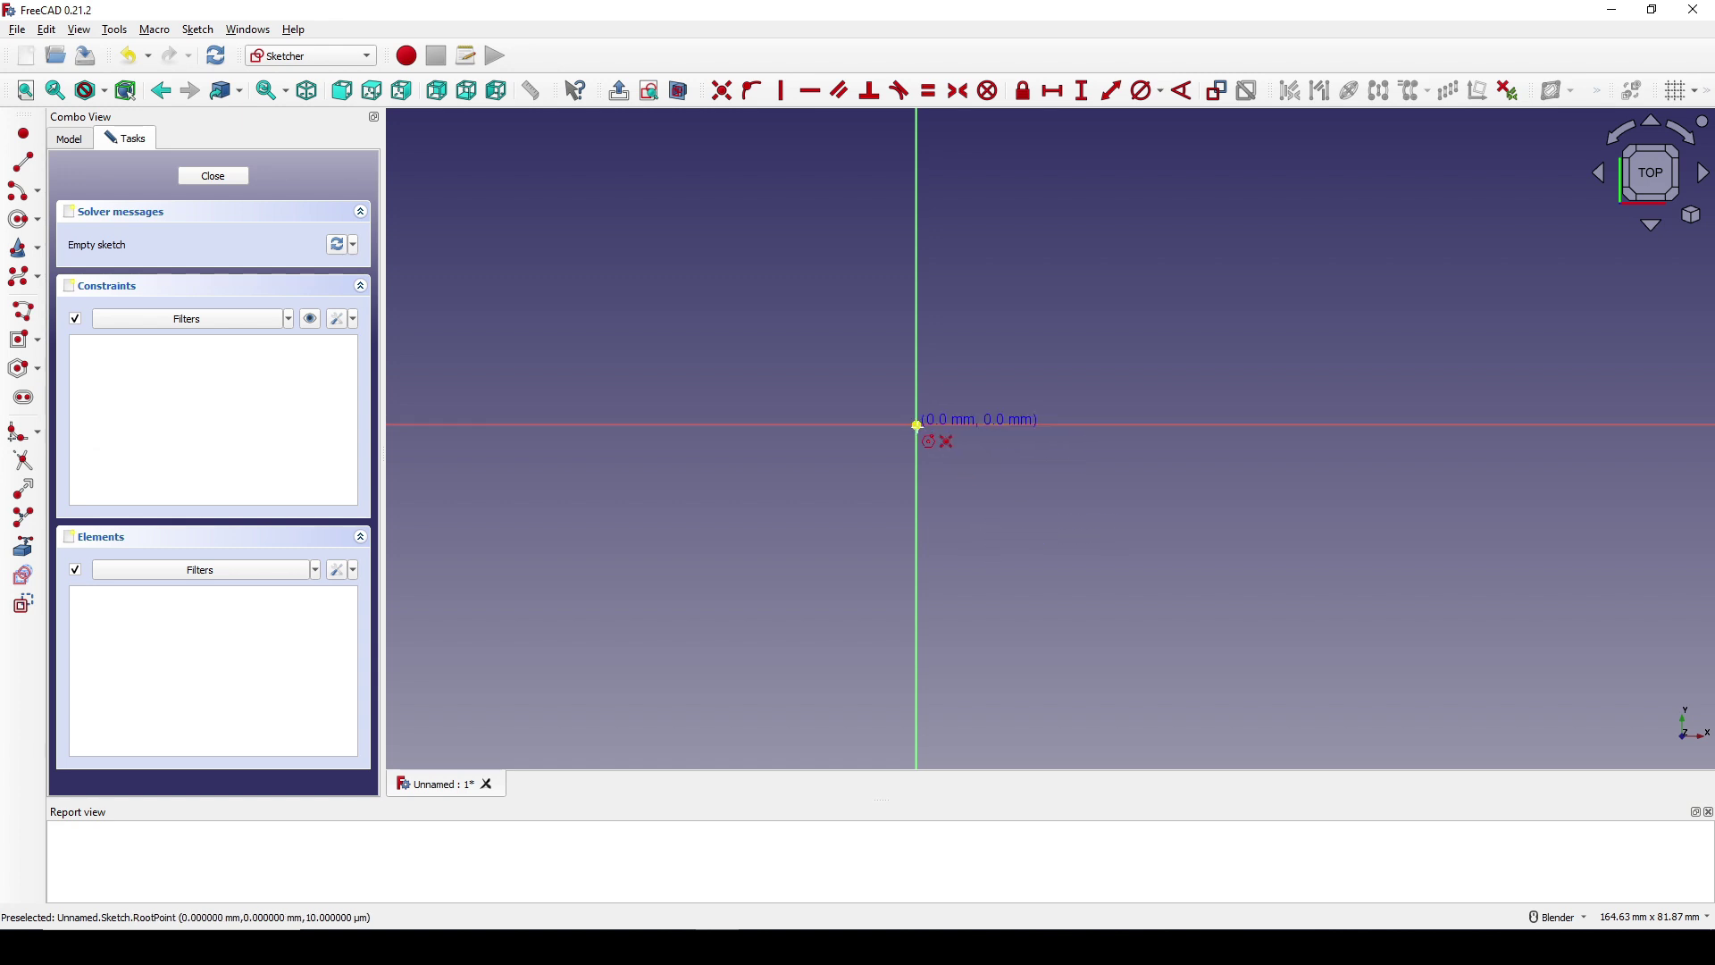
click(917, 425)
click(1040, 276)
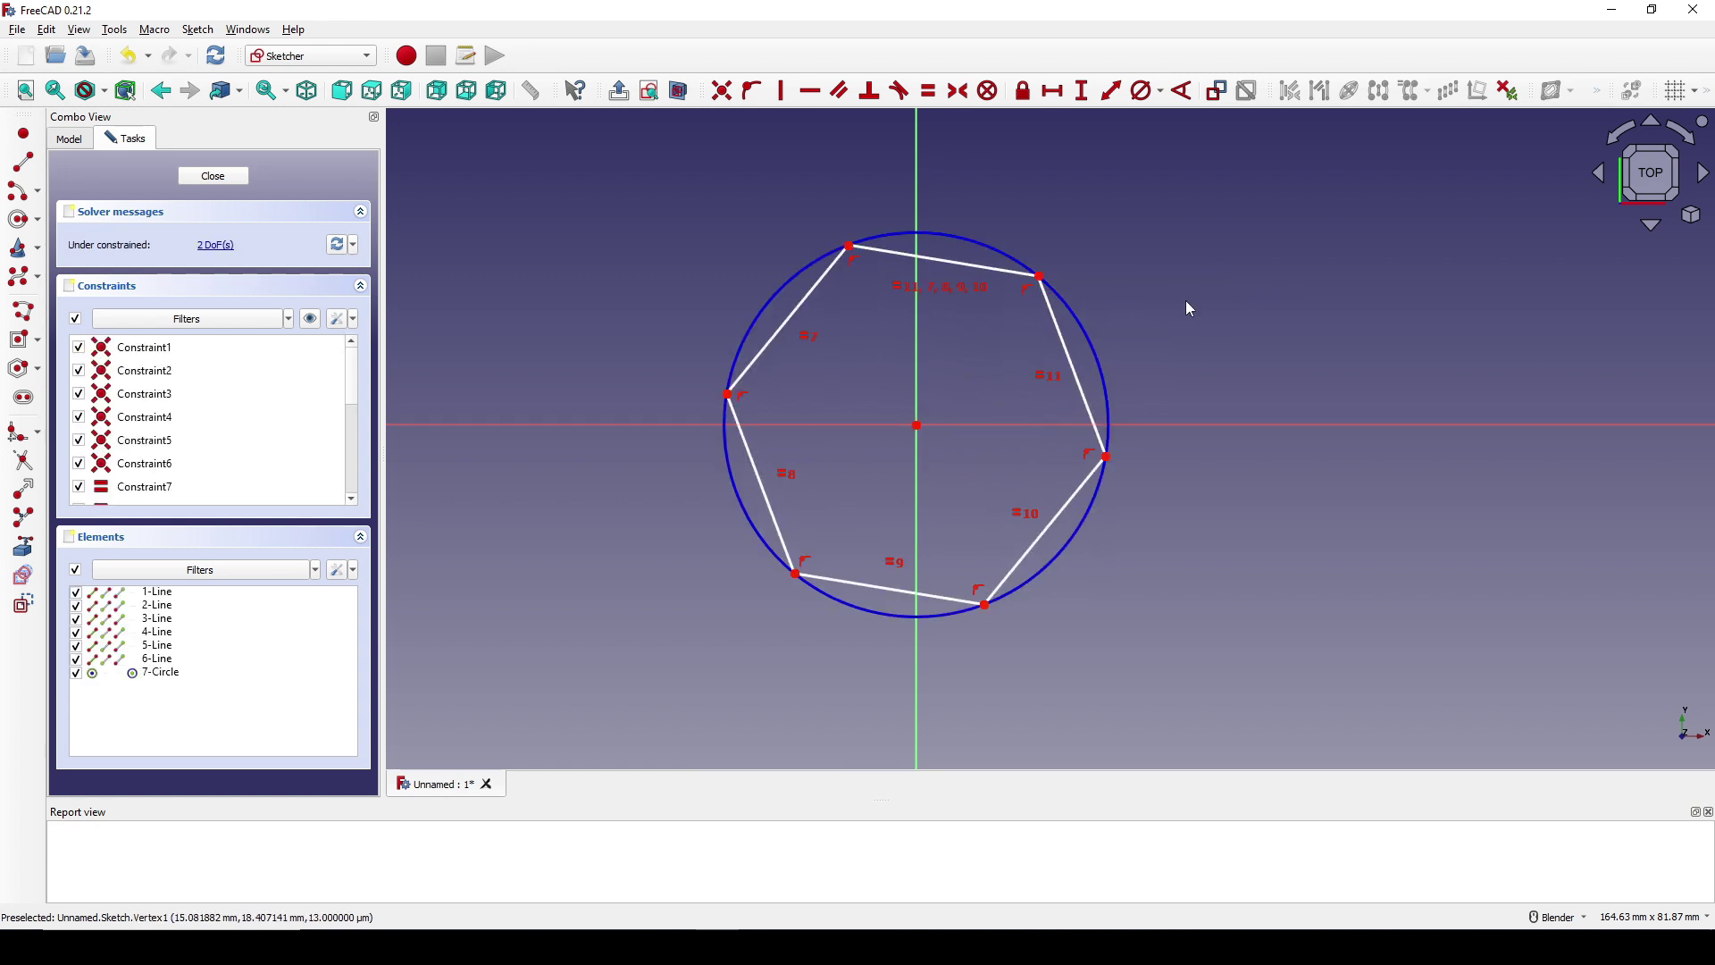
Constrain the hexagon's upper-left vertex to be vertically aligned with the origin
shift+middle_drag(1186, 300, 1098, 324)
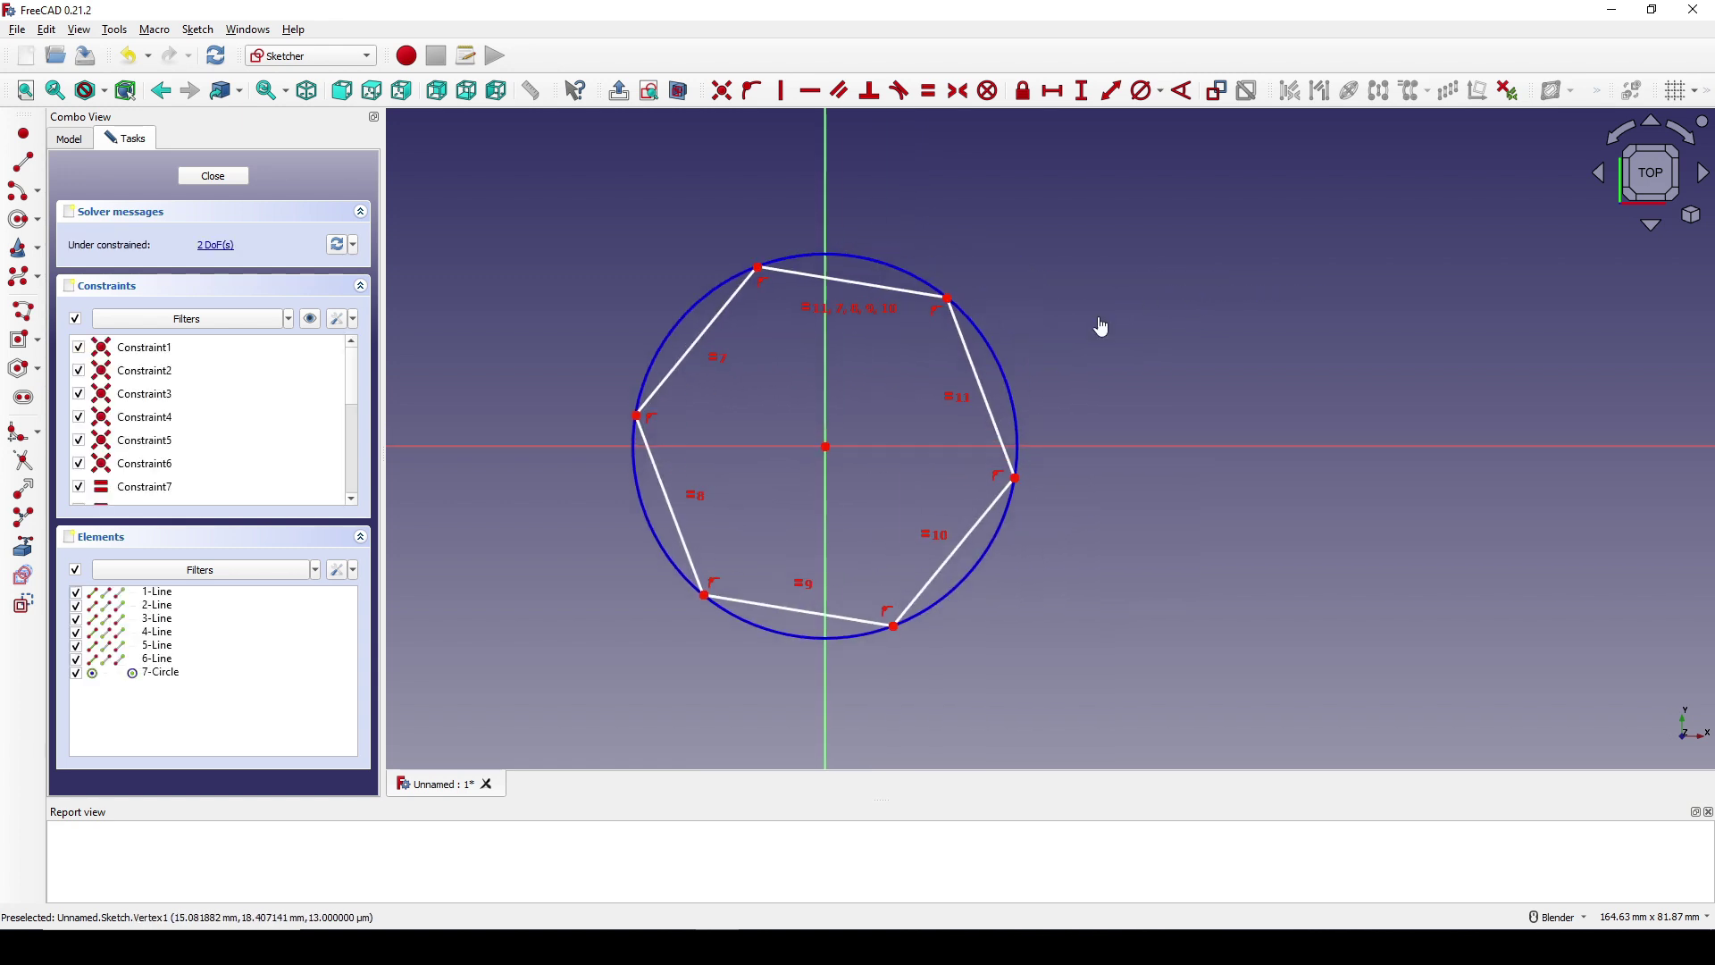
click(758, 267)
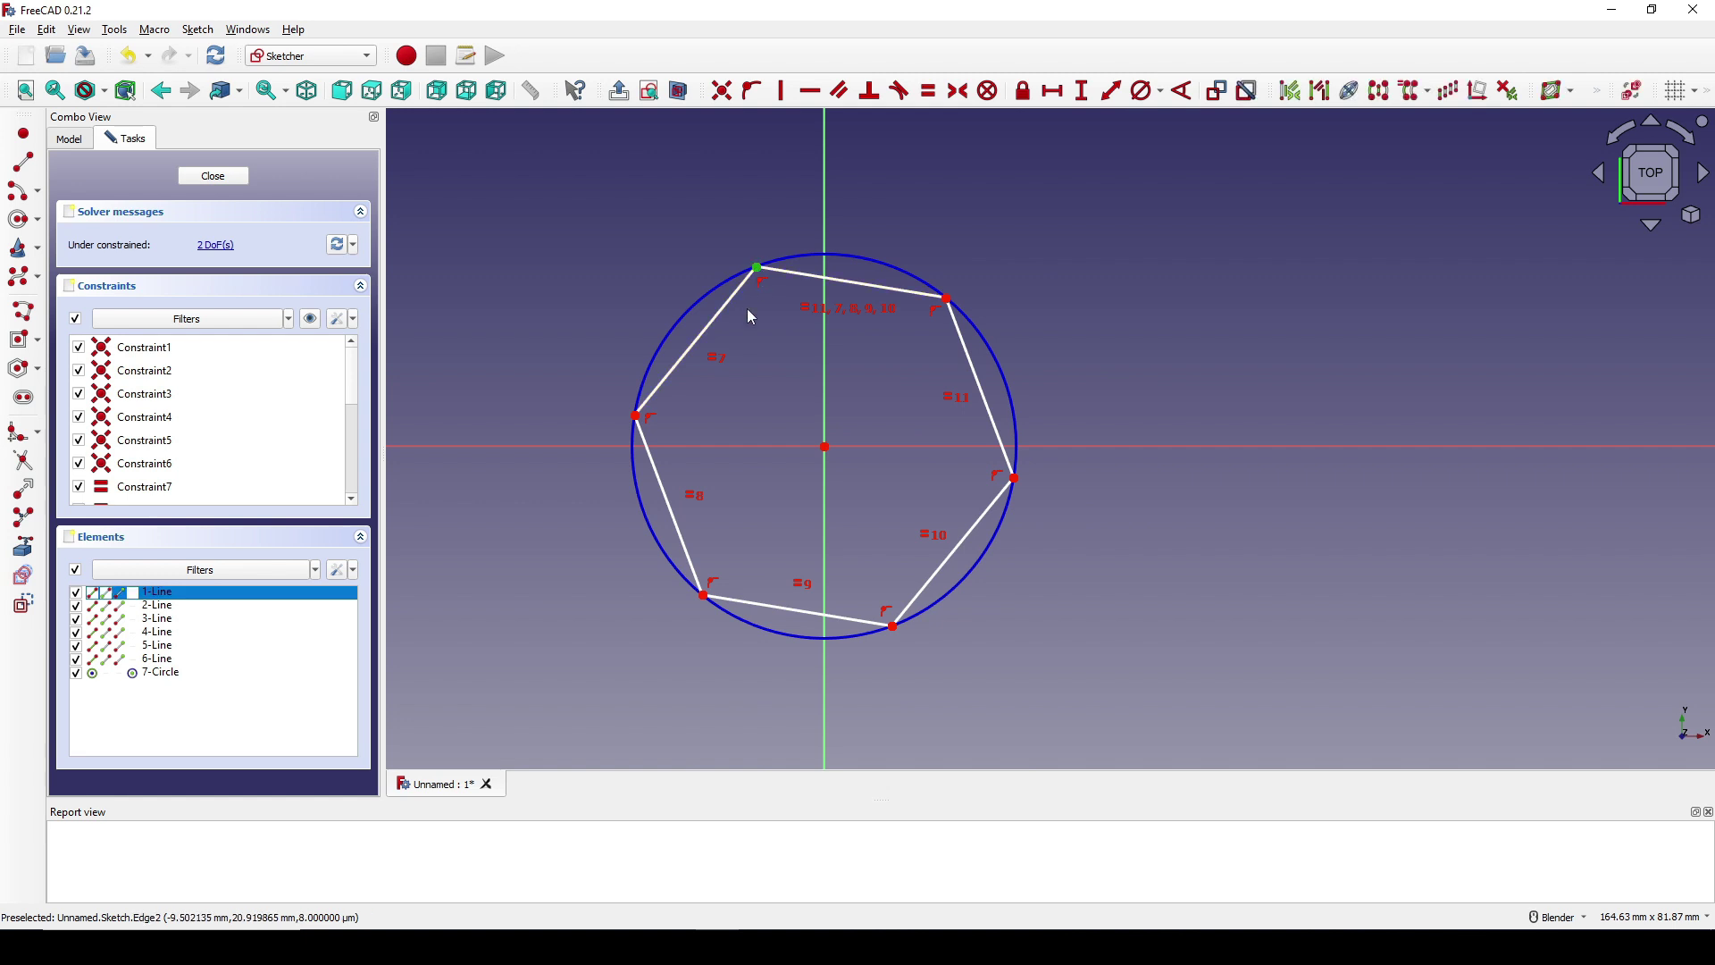
click(826, 447)
key(v)
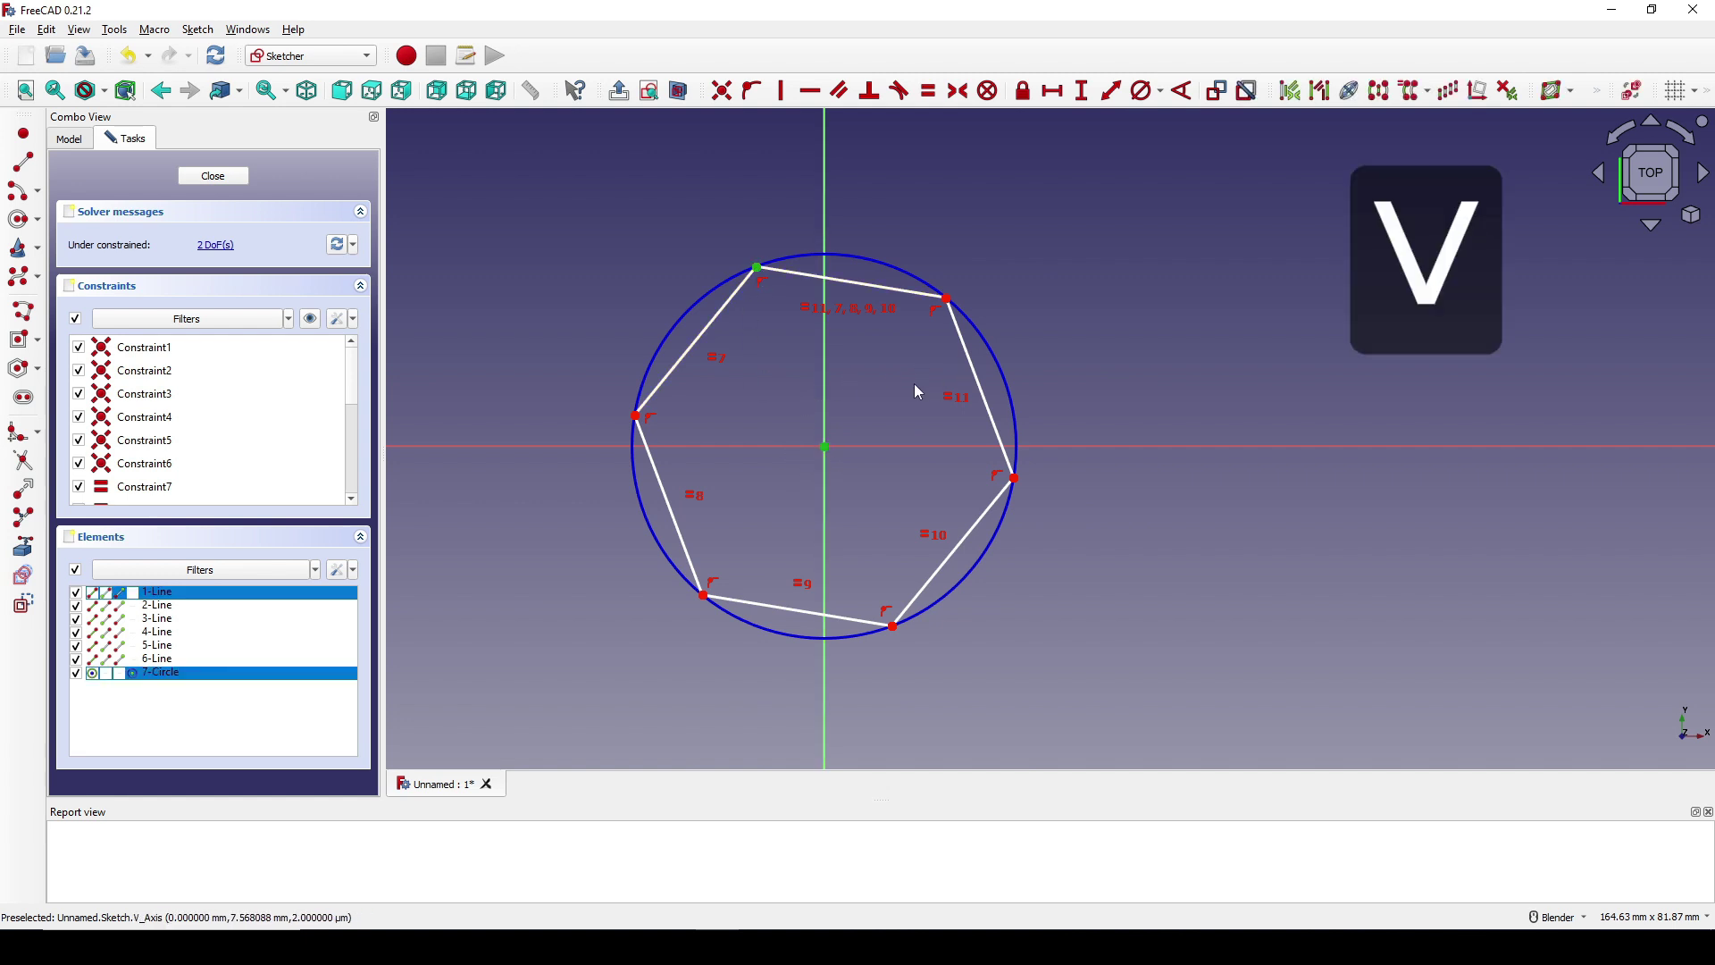
shift+middle_drag(913, 384, 869, 394)
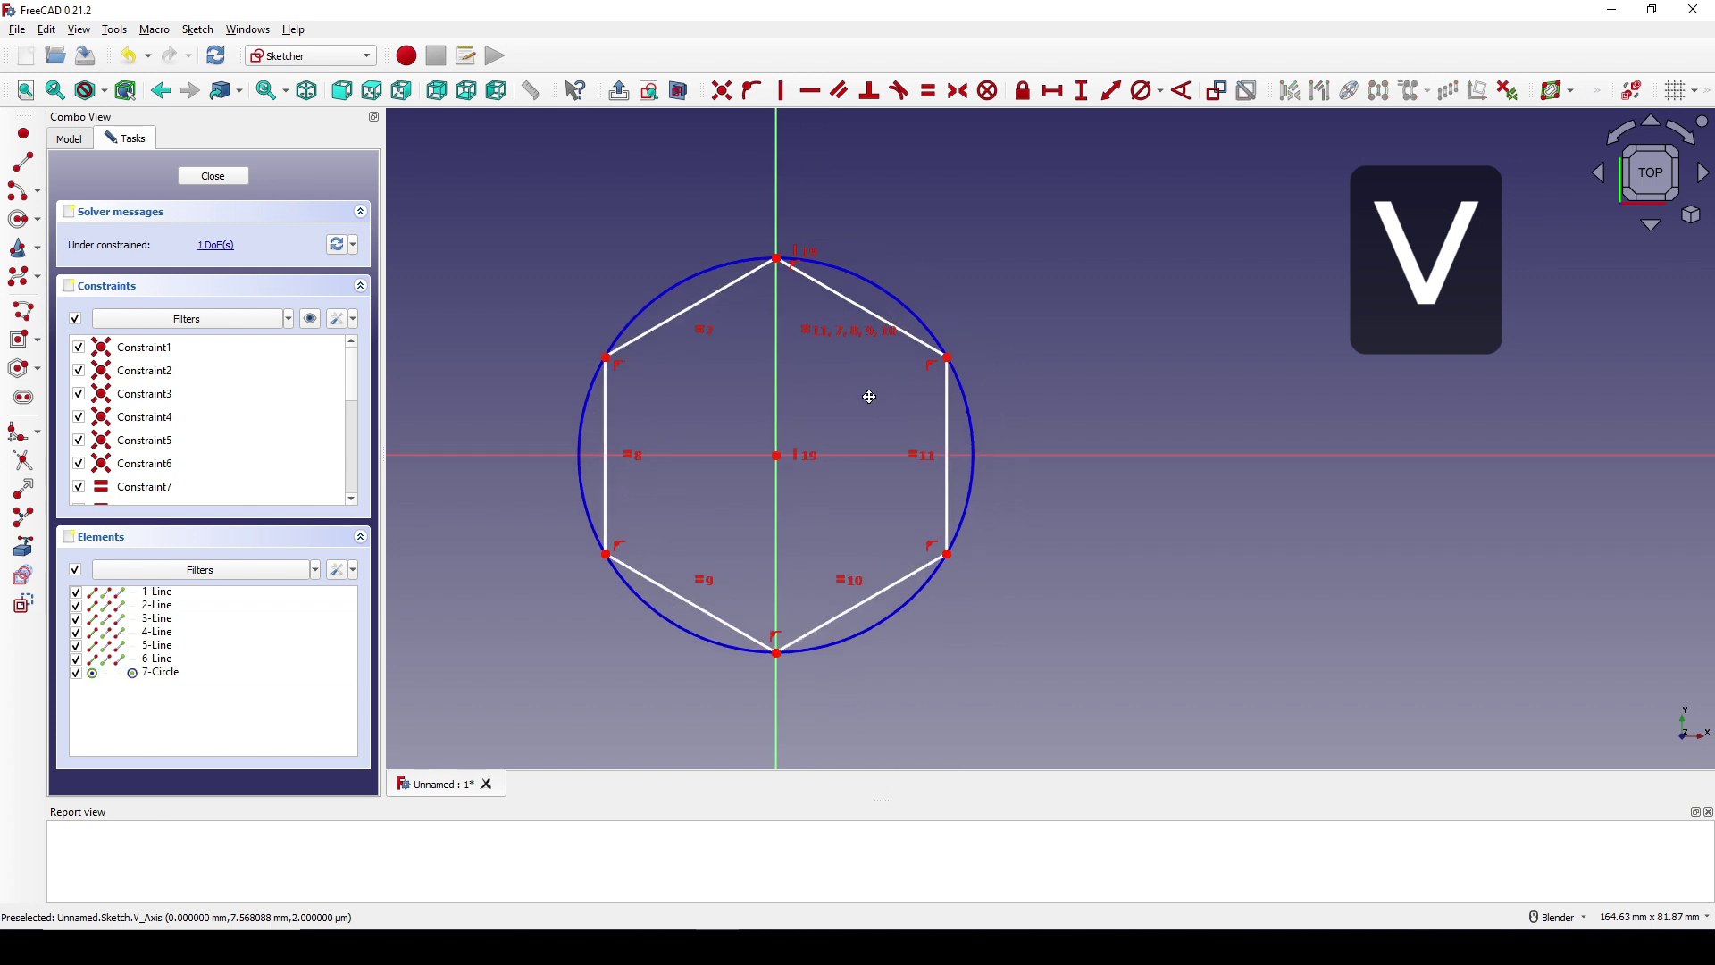
Dimension the horizontal distance between the hexagon's two upper side vertices as 50 mm and place the dimension outside the shape
click(607, 358)
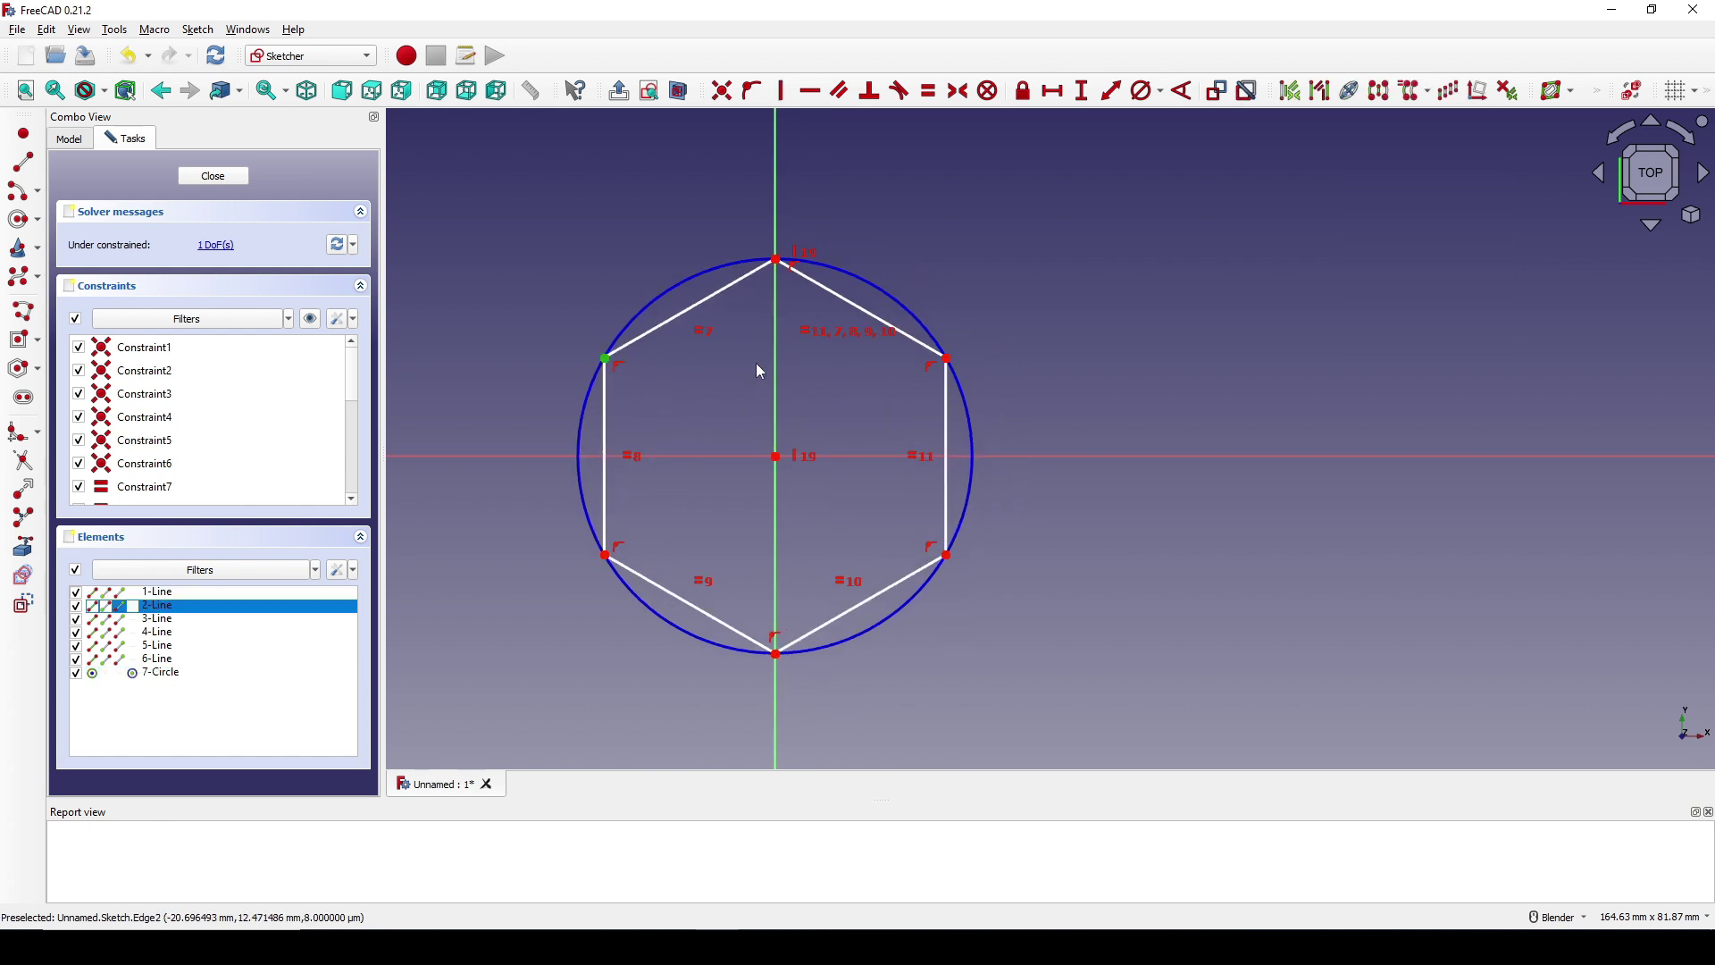
click(947, 360)
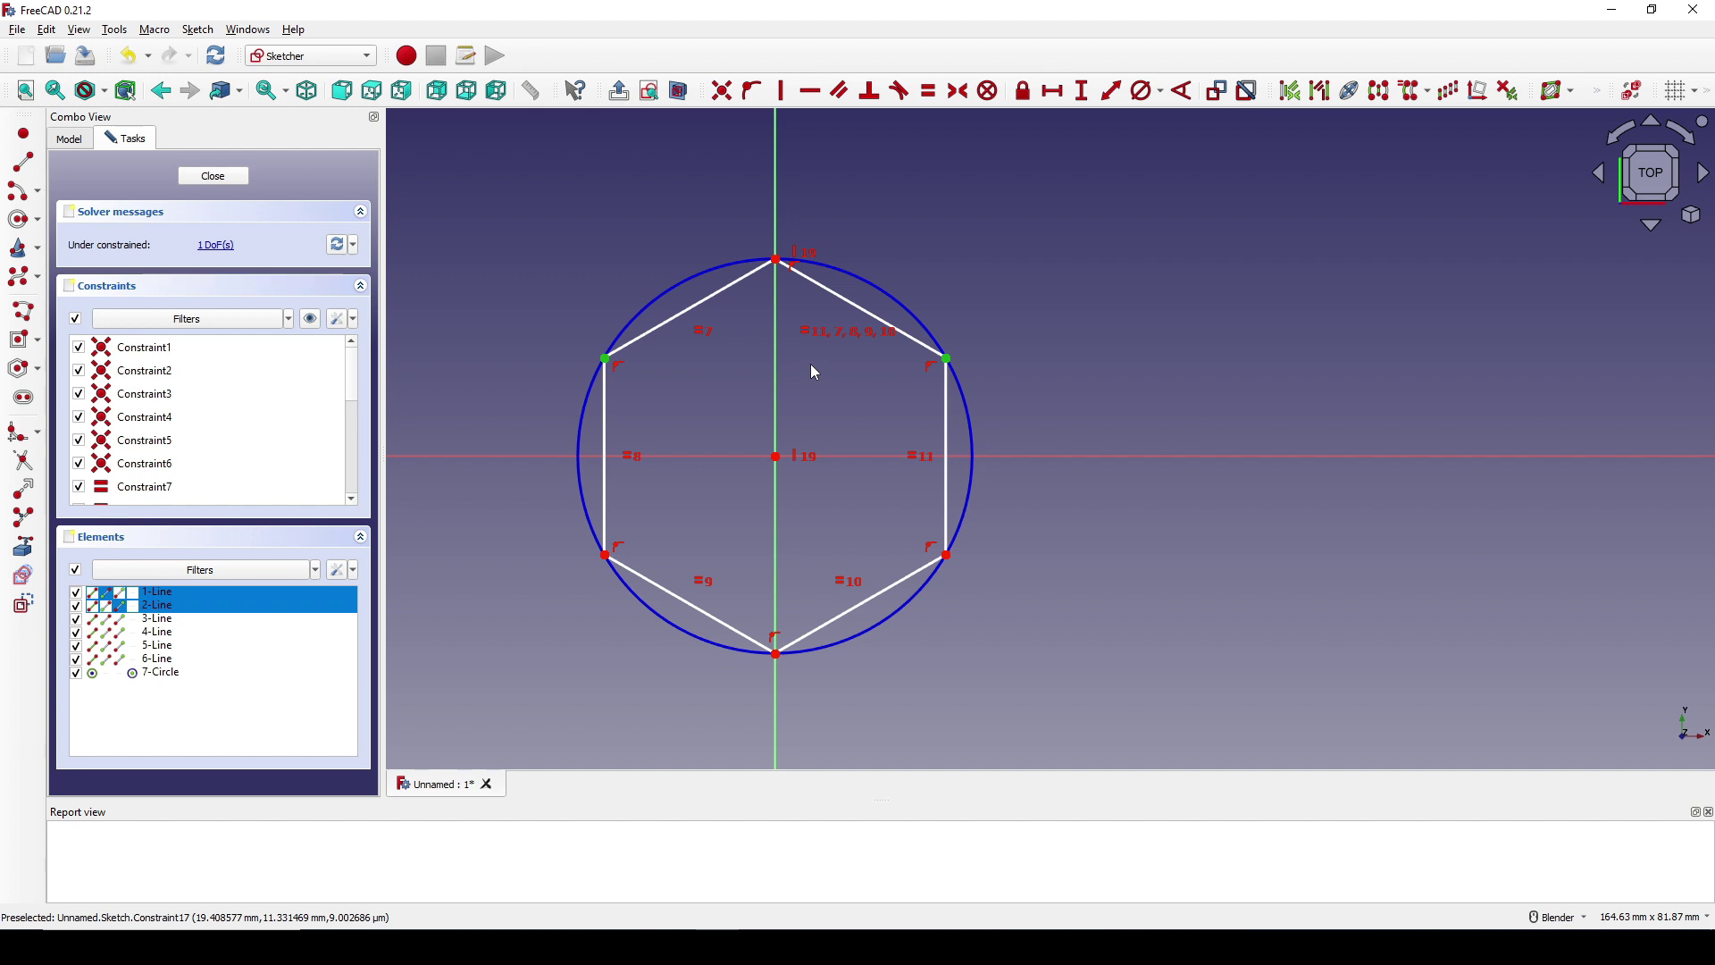
text(l)
text(50)
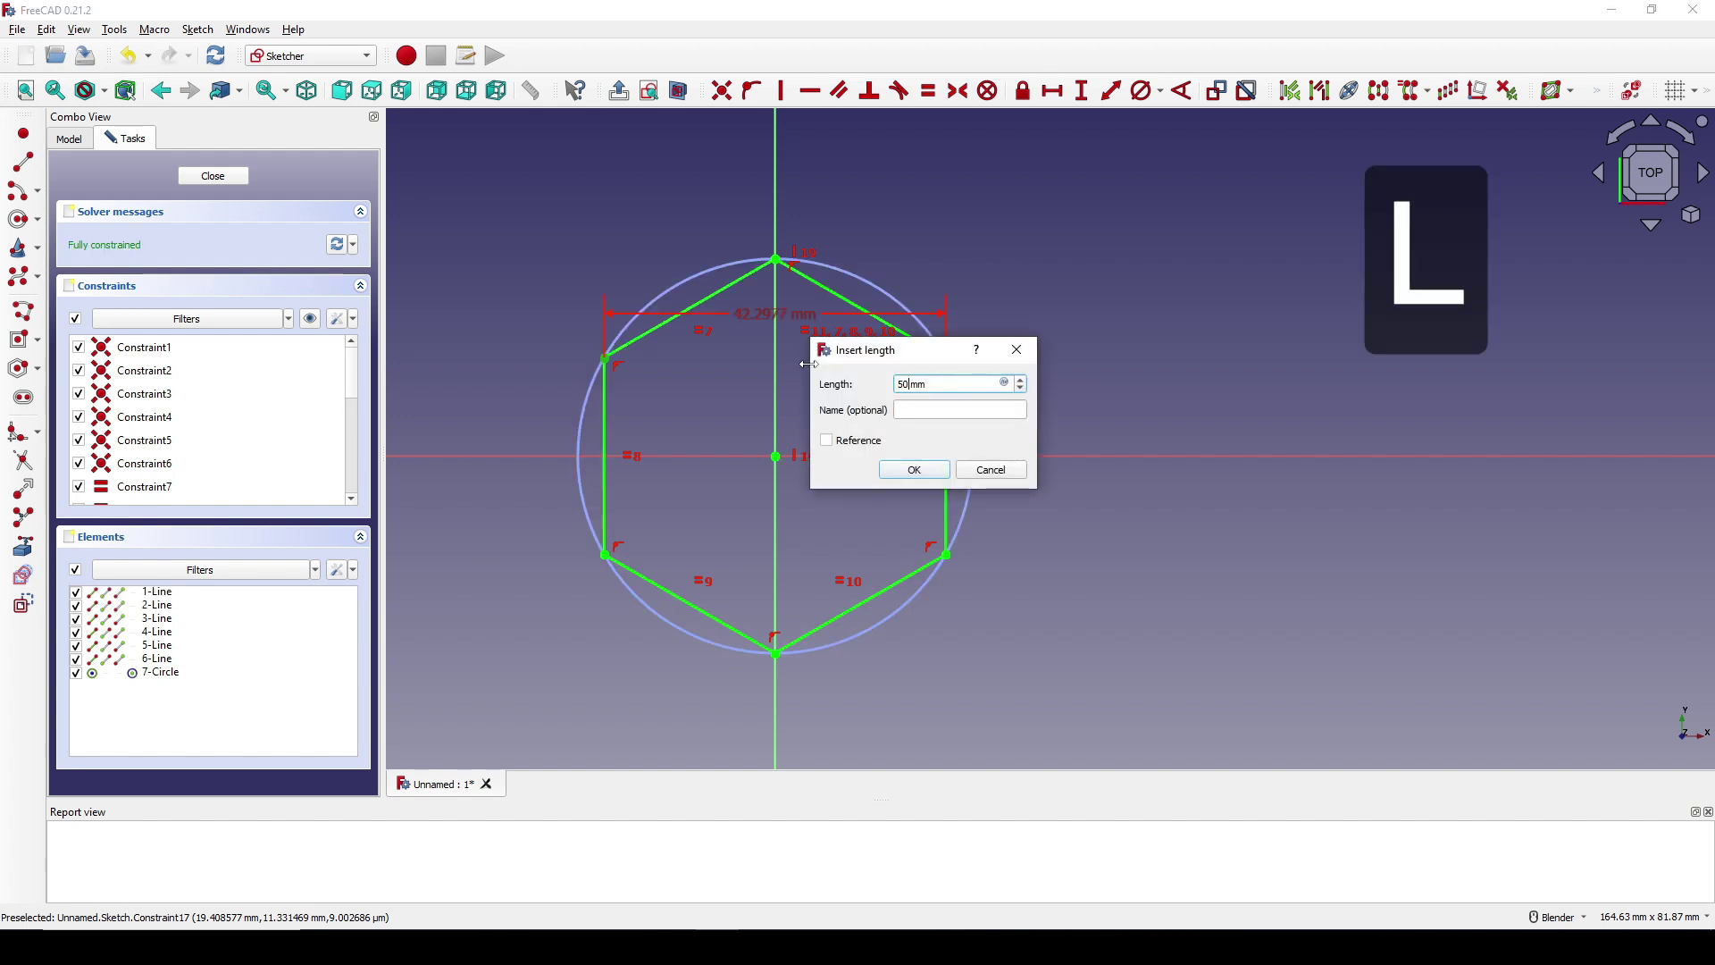
key(Return)
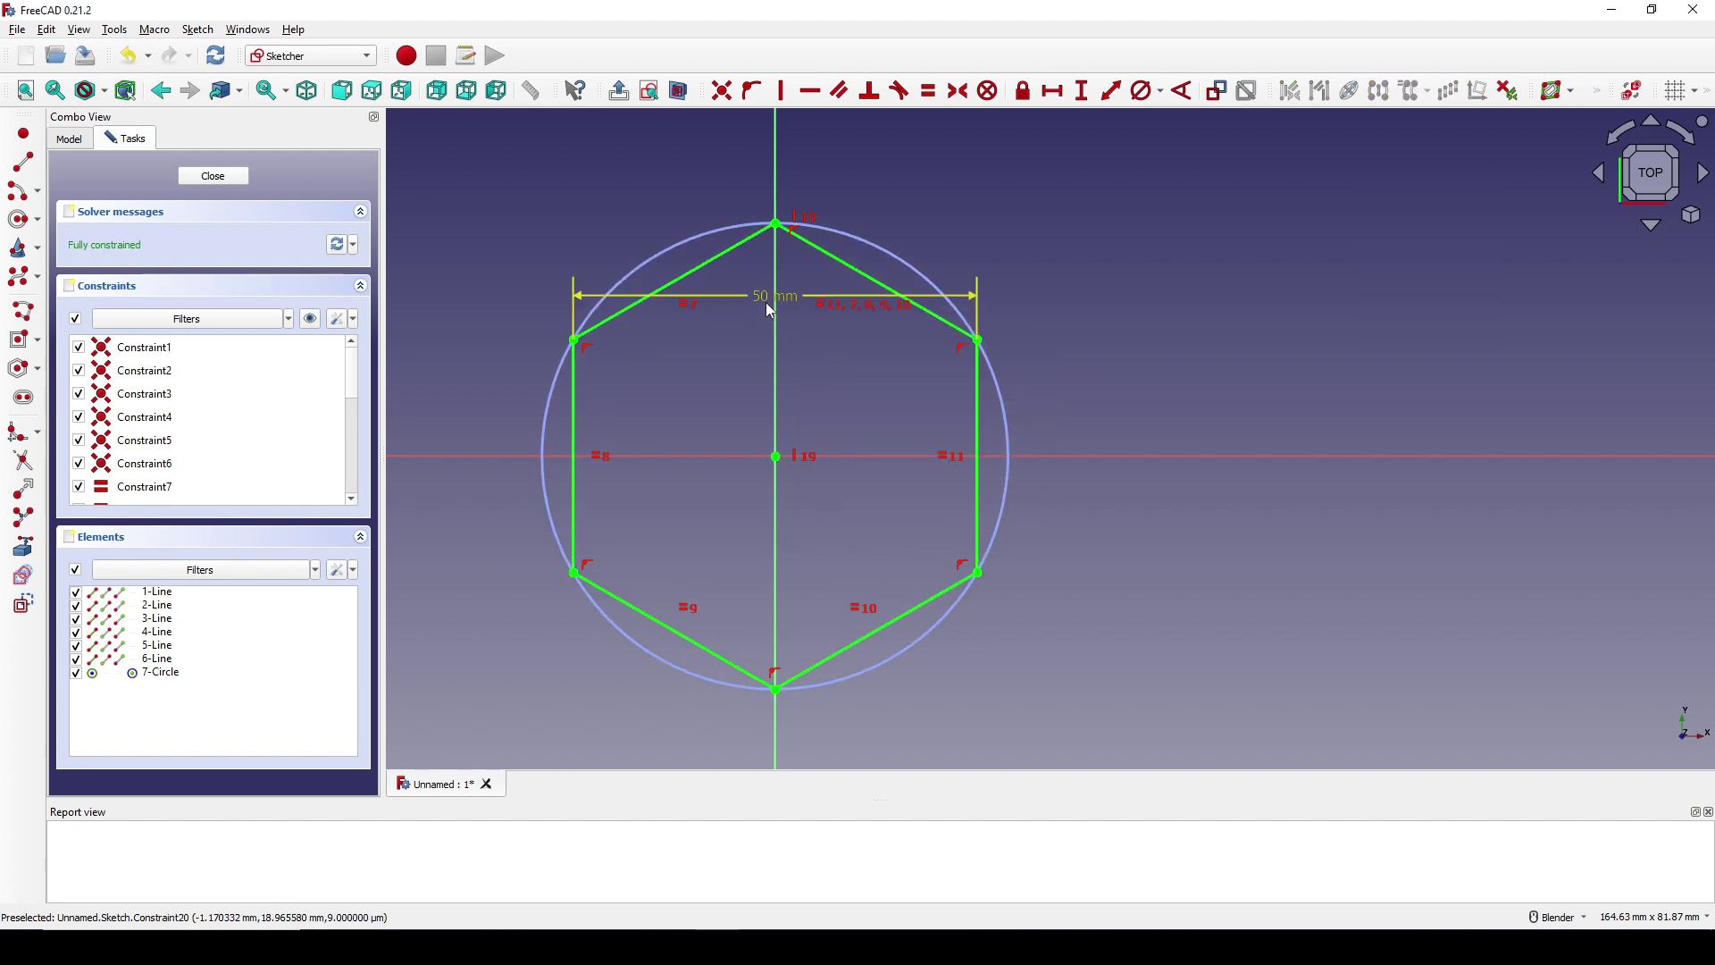
mouse_move(773, 313)
mouse_down()
mouse_move(792, 432)
mouse_move(1187, 429)
mouse_up()
scroll(1152, 407, down, 2)
shift+middle_drag(1109, 360, 1099, 388)
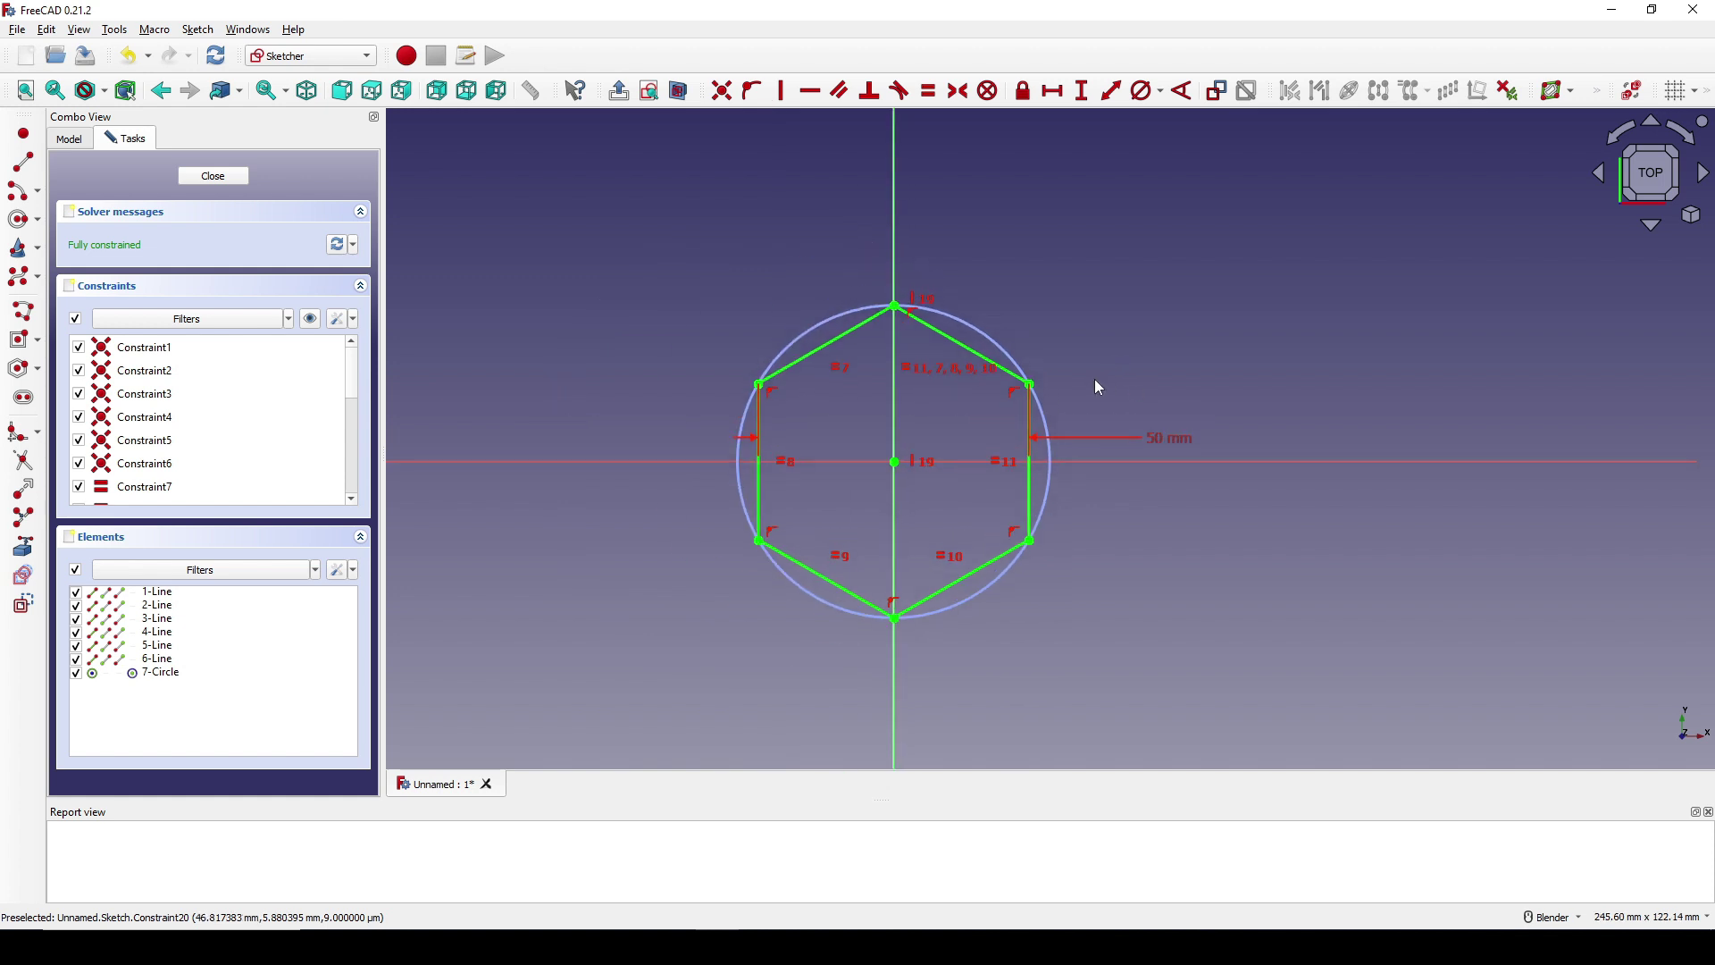
Draw a centred rectangle about 73 mm wide from the origin around the hexagon and constrain its adjacent sides equal
click(22, 341)
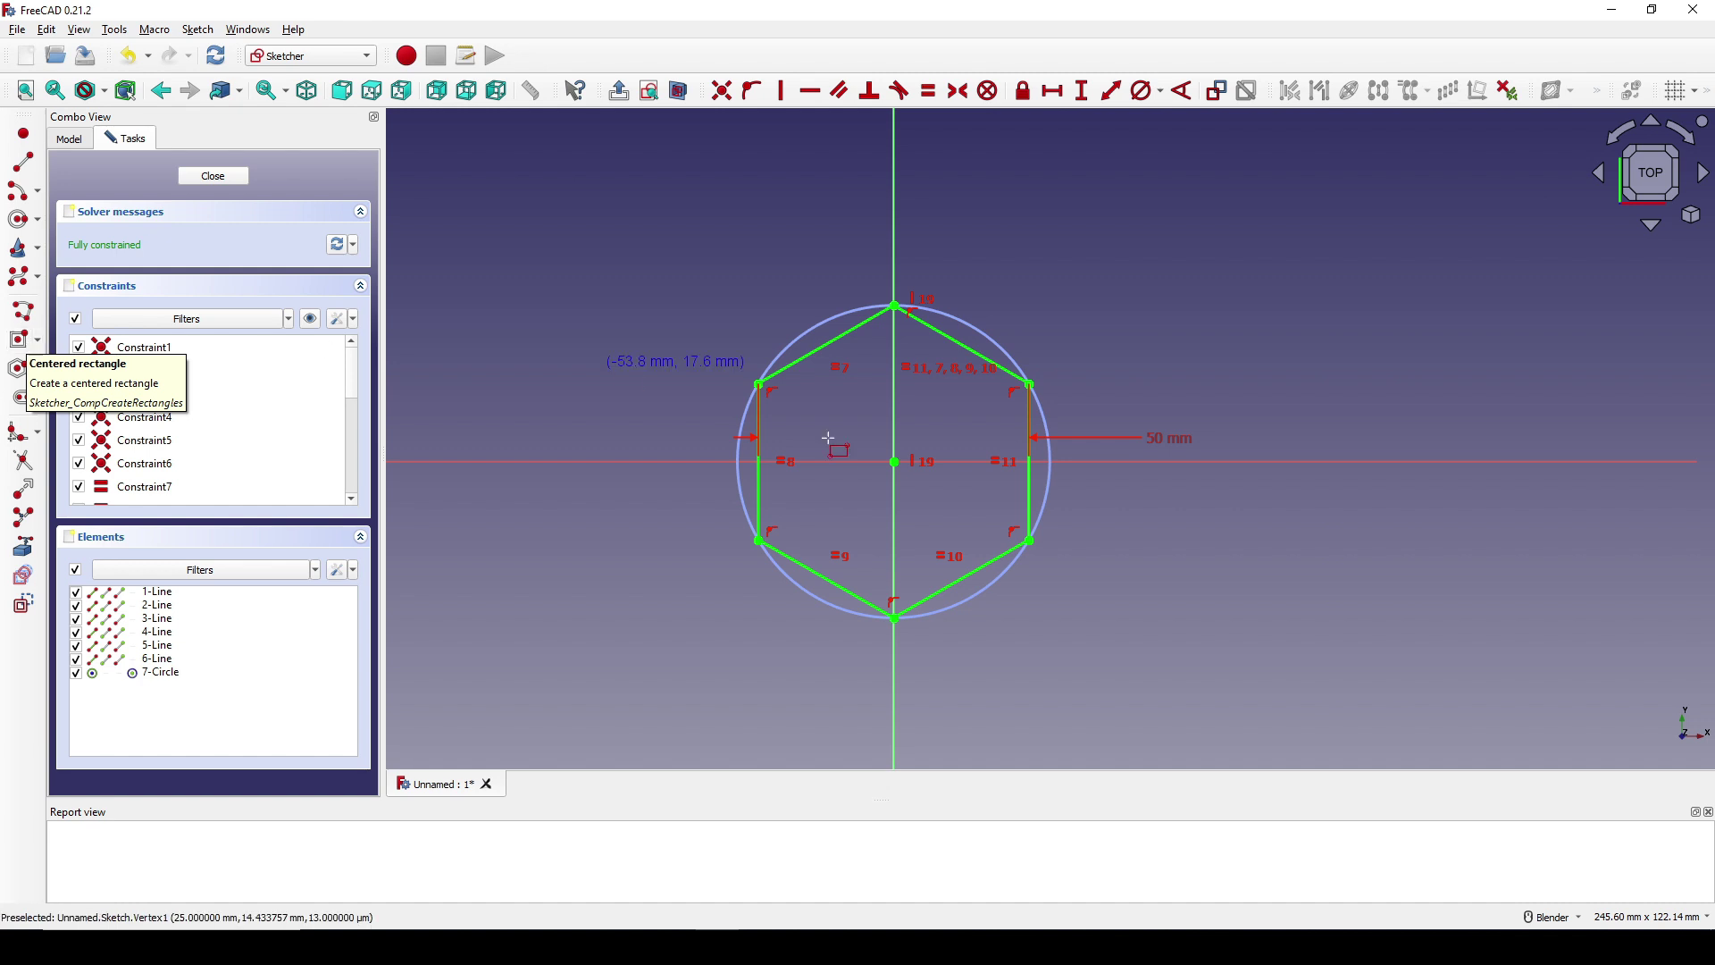
click(894, 463)
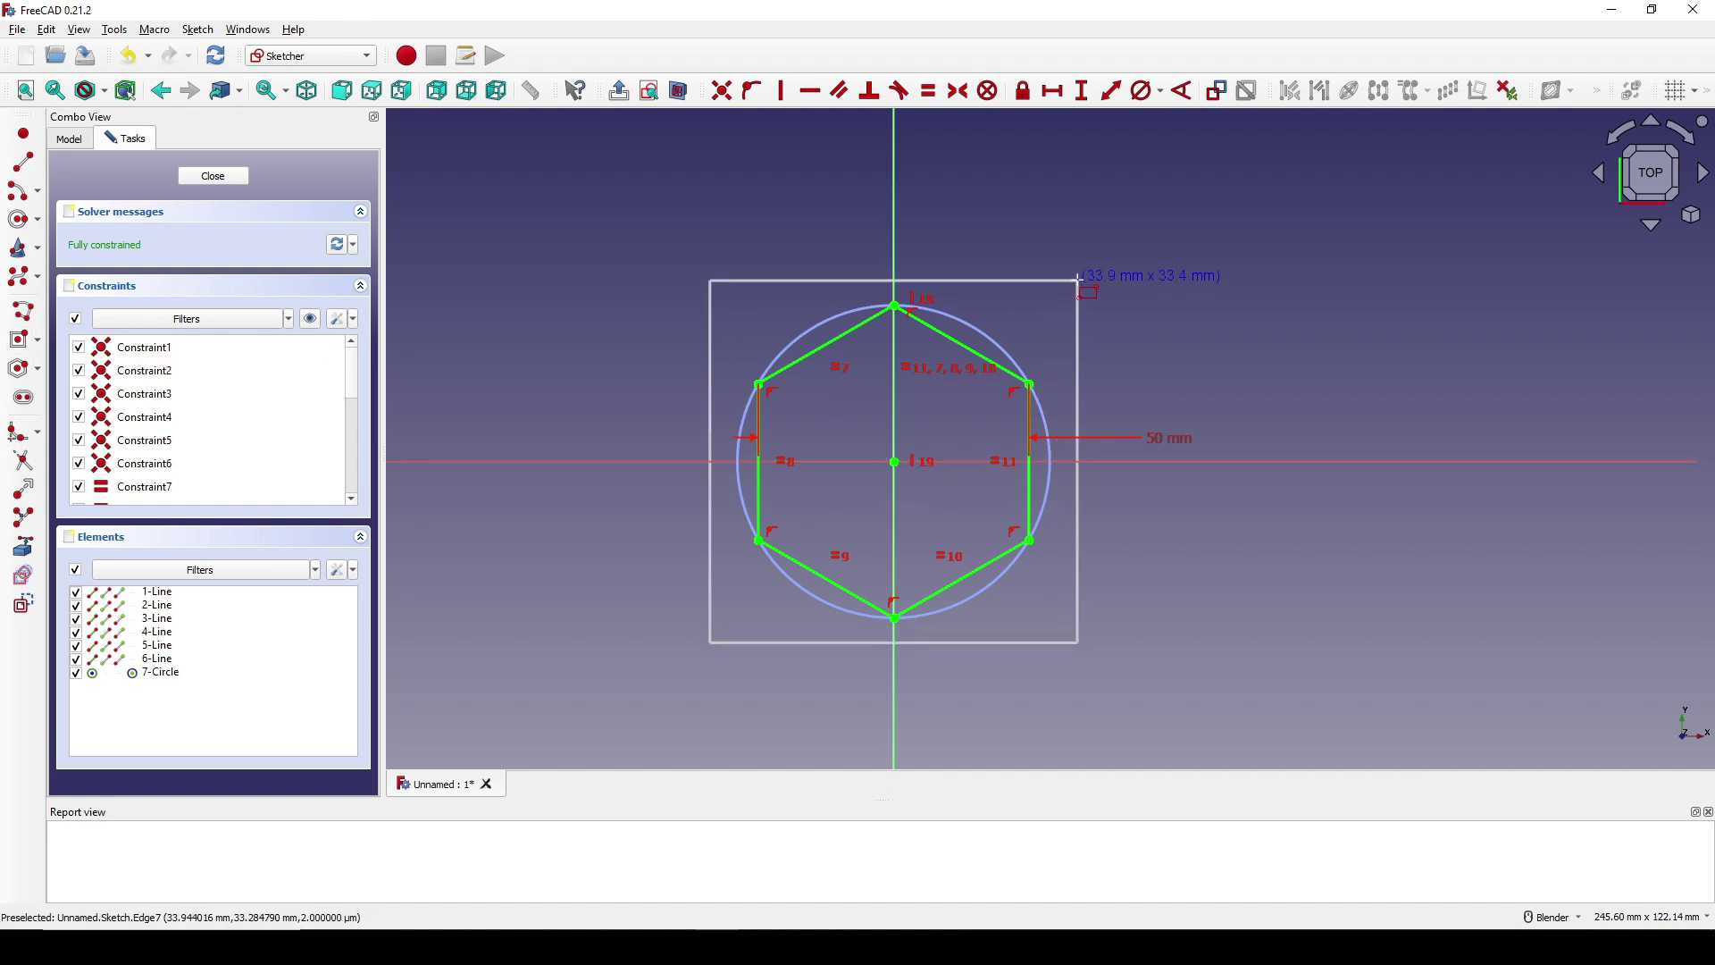
click(1095, 250)
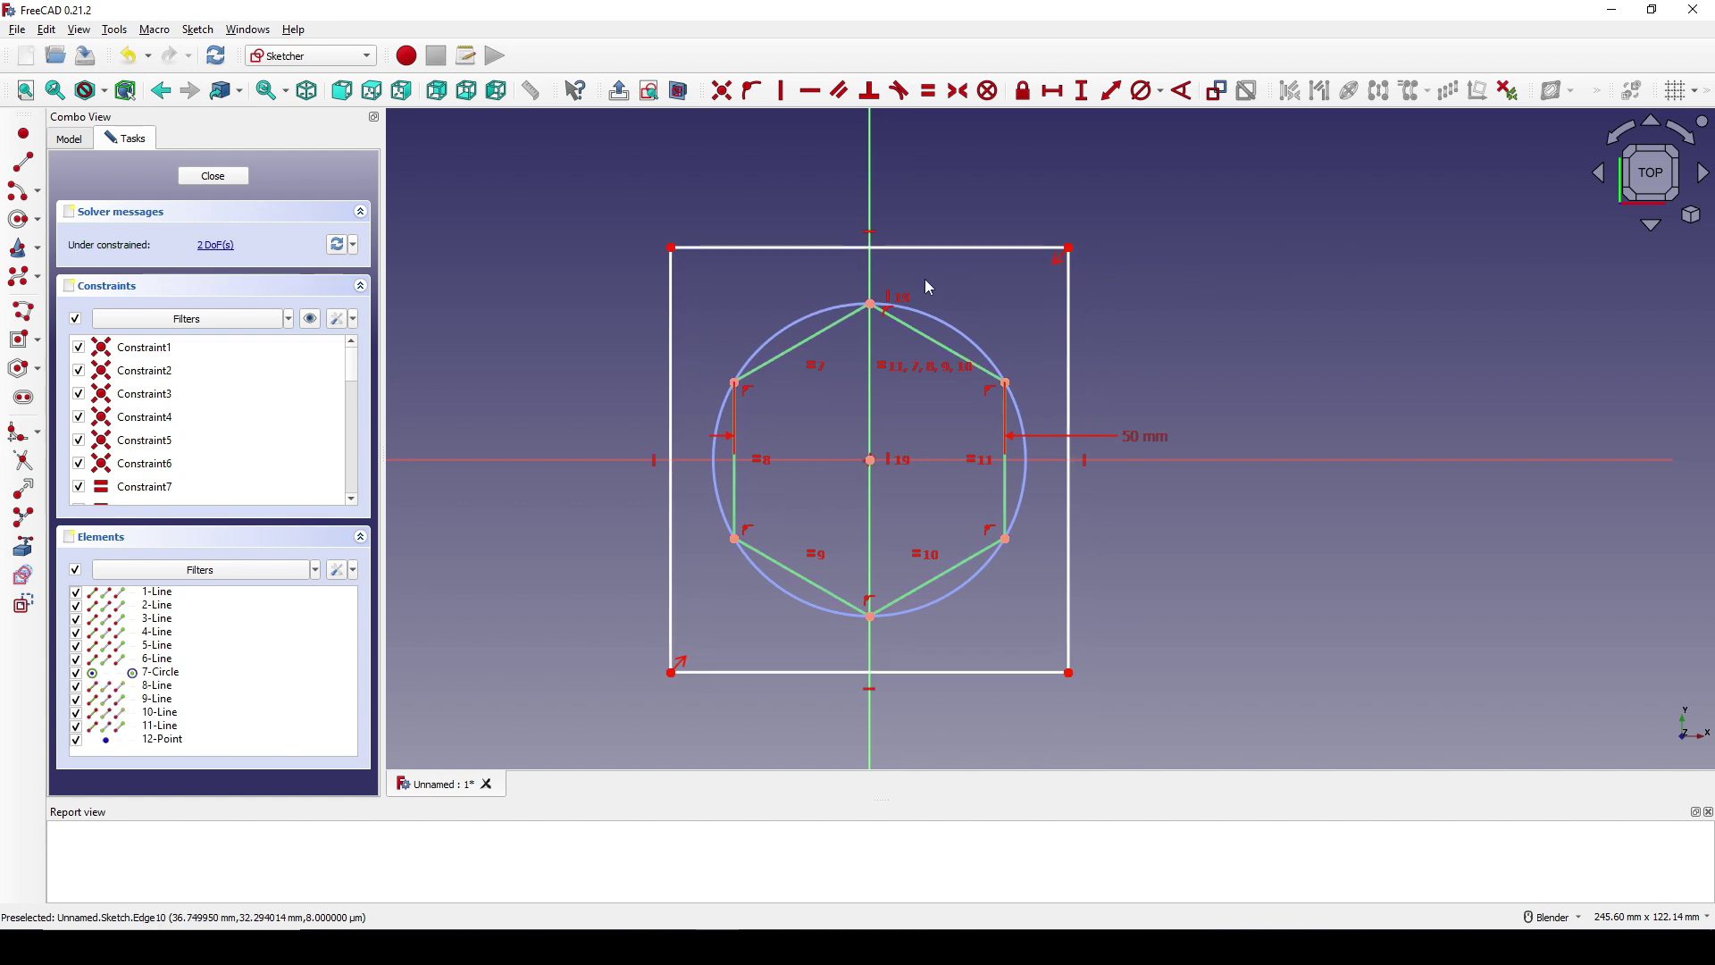
click(918, 248)
click(1067, 328)
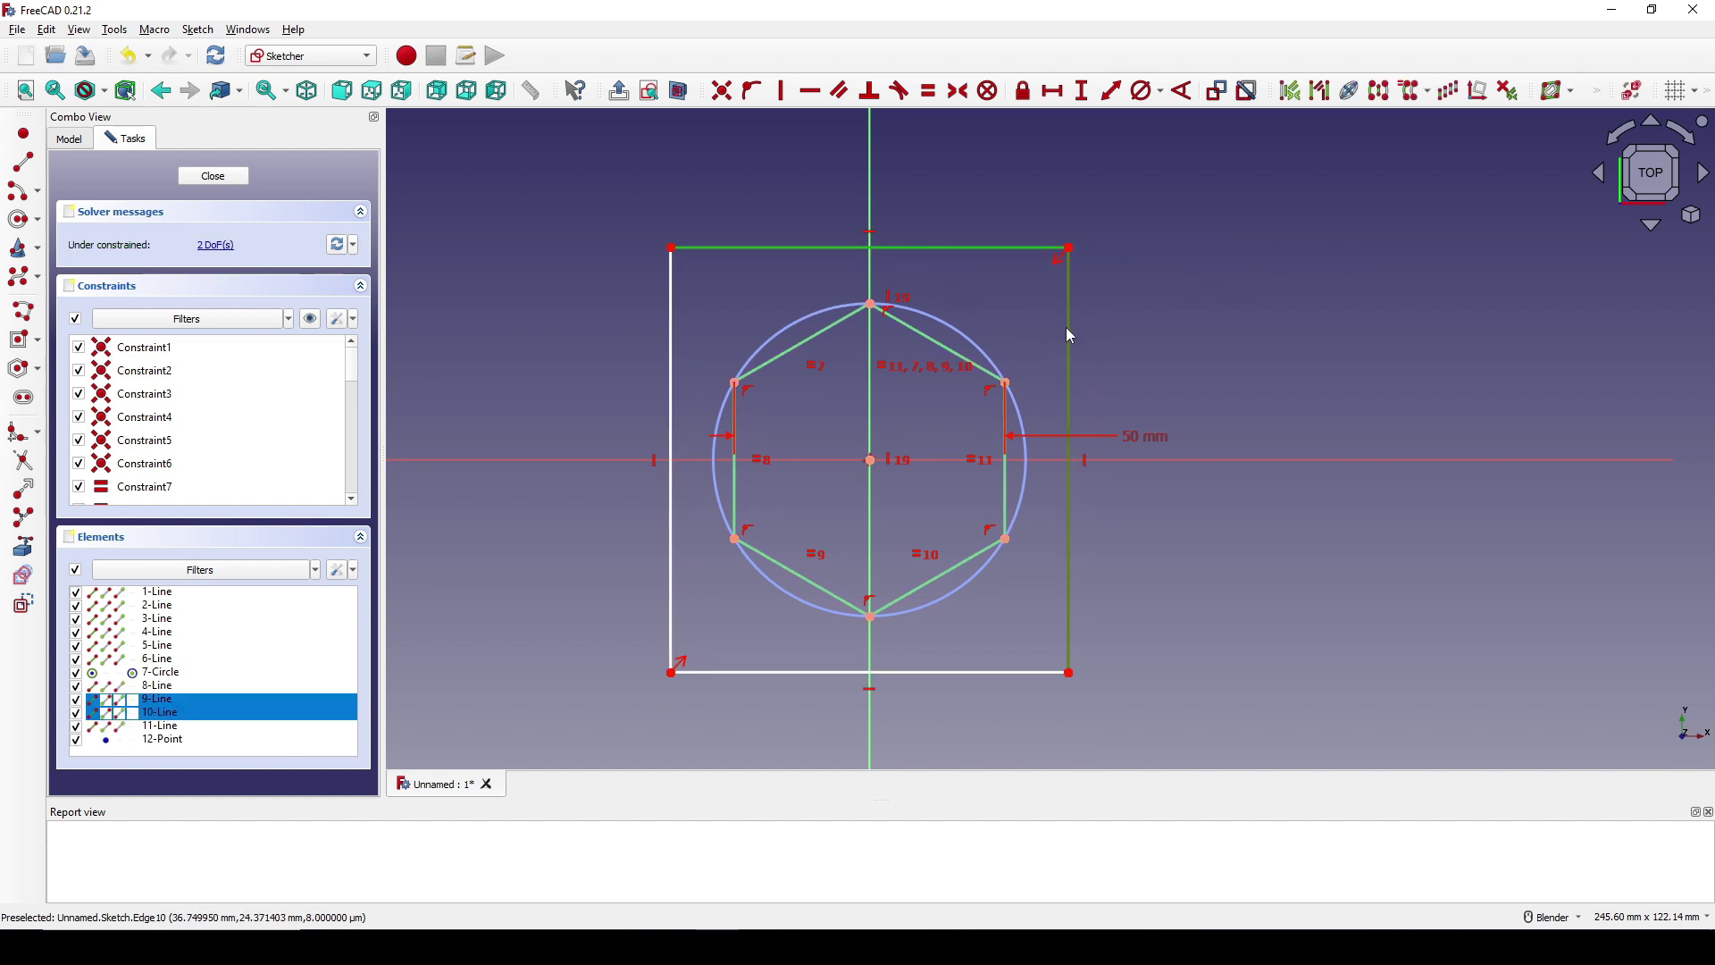
key(e)
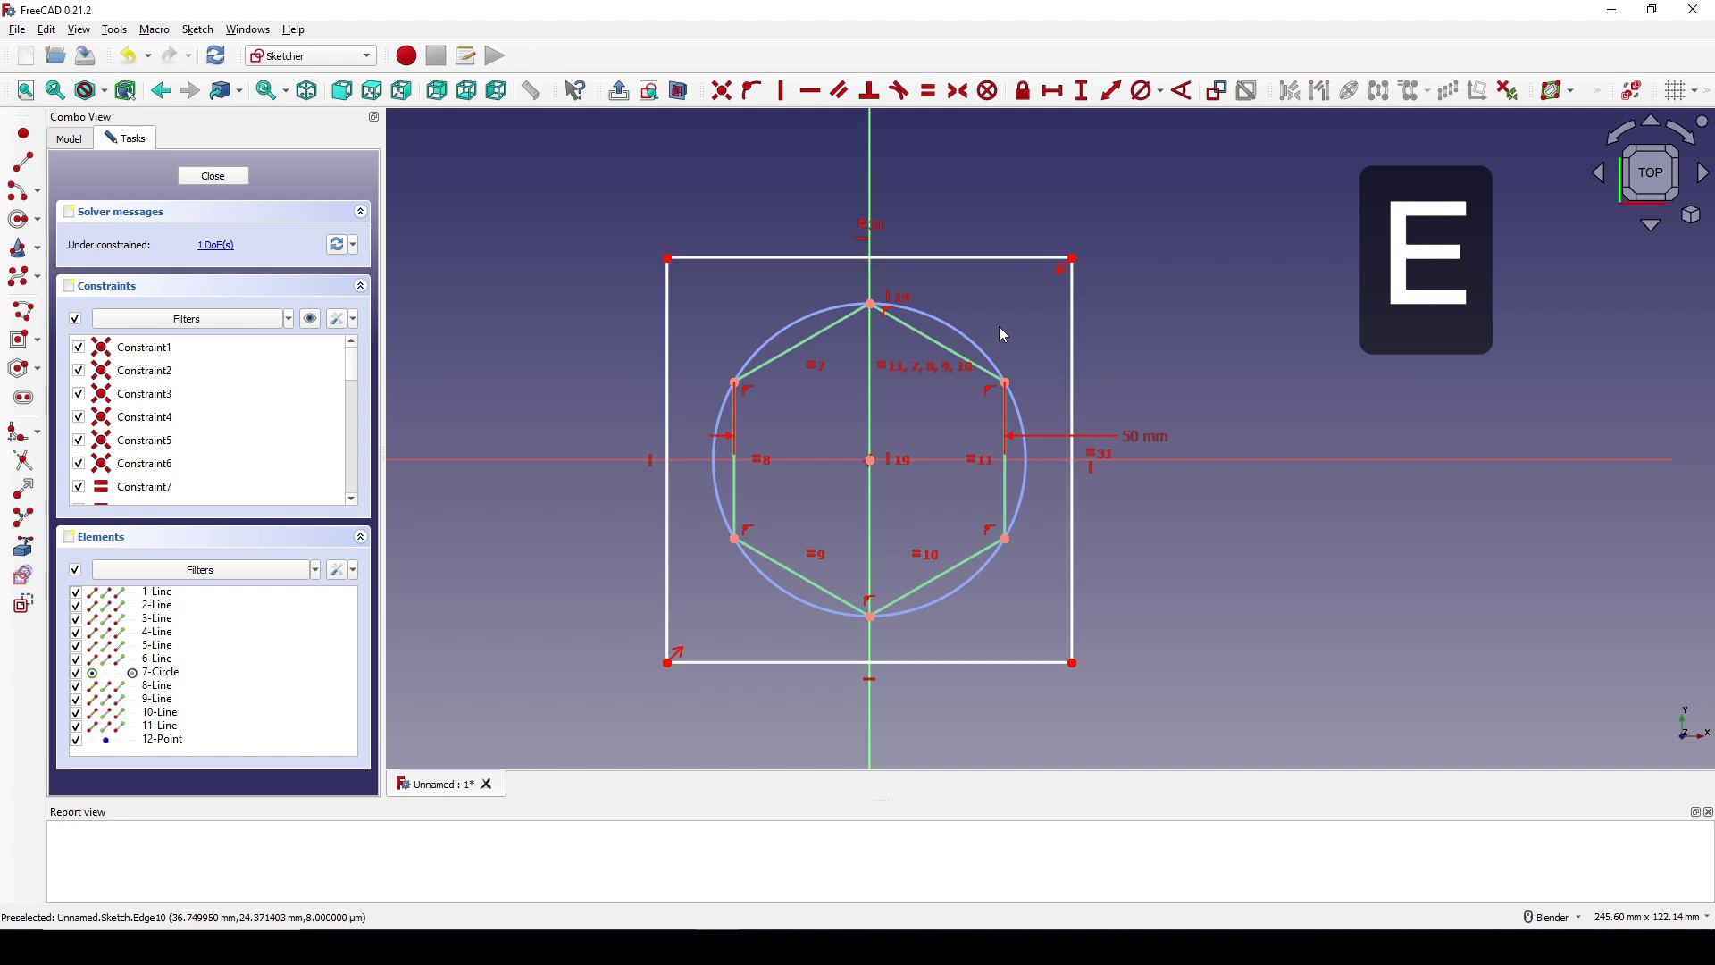
Set the length of the square's upper side to 70 mm and close the sketch
click(955, 259)
shift+middle_drag(980, 280, 967, 313)
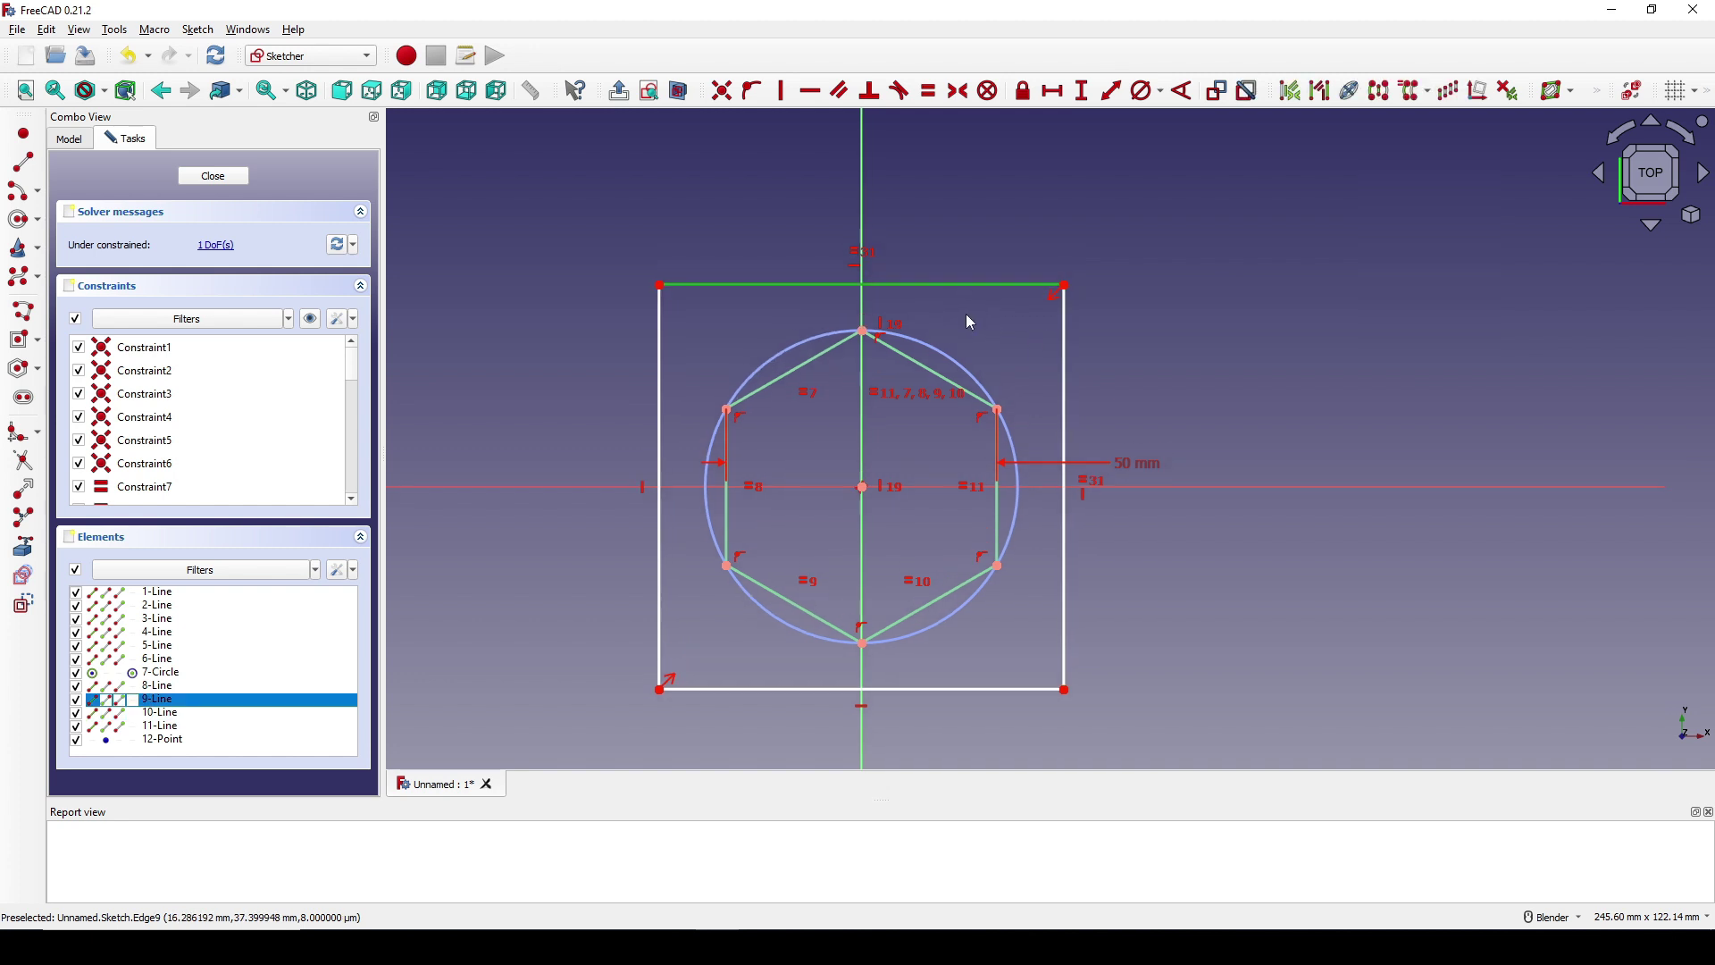
text(l)
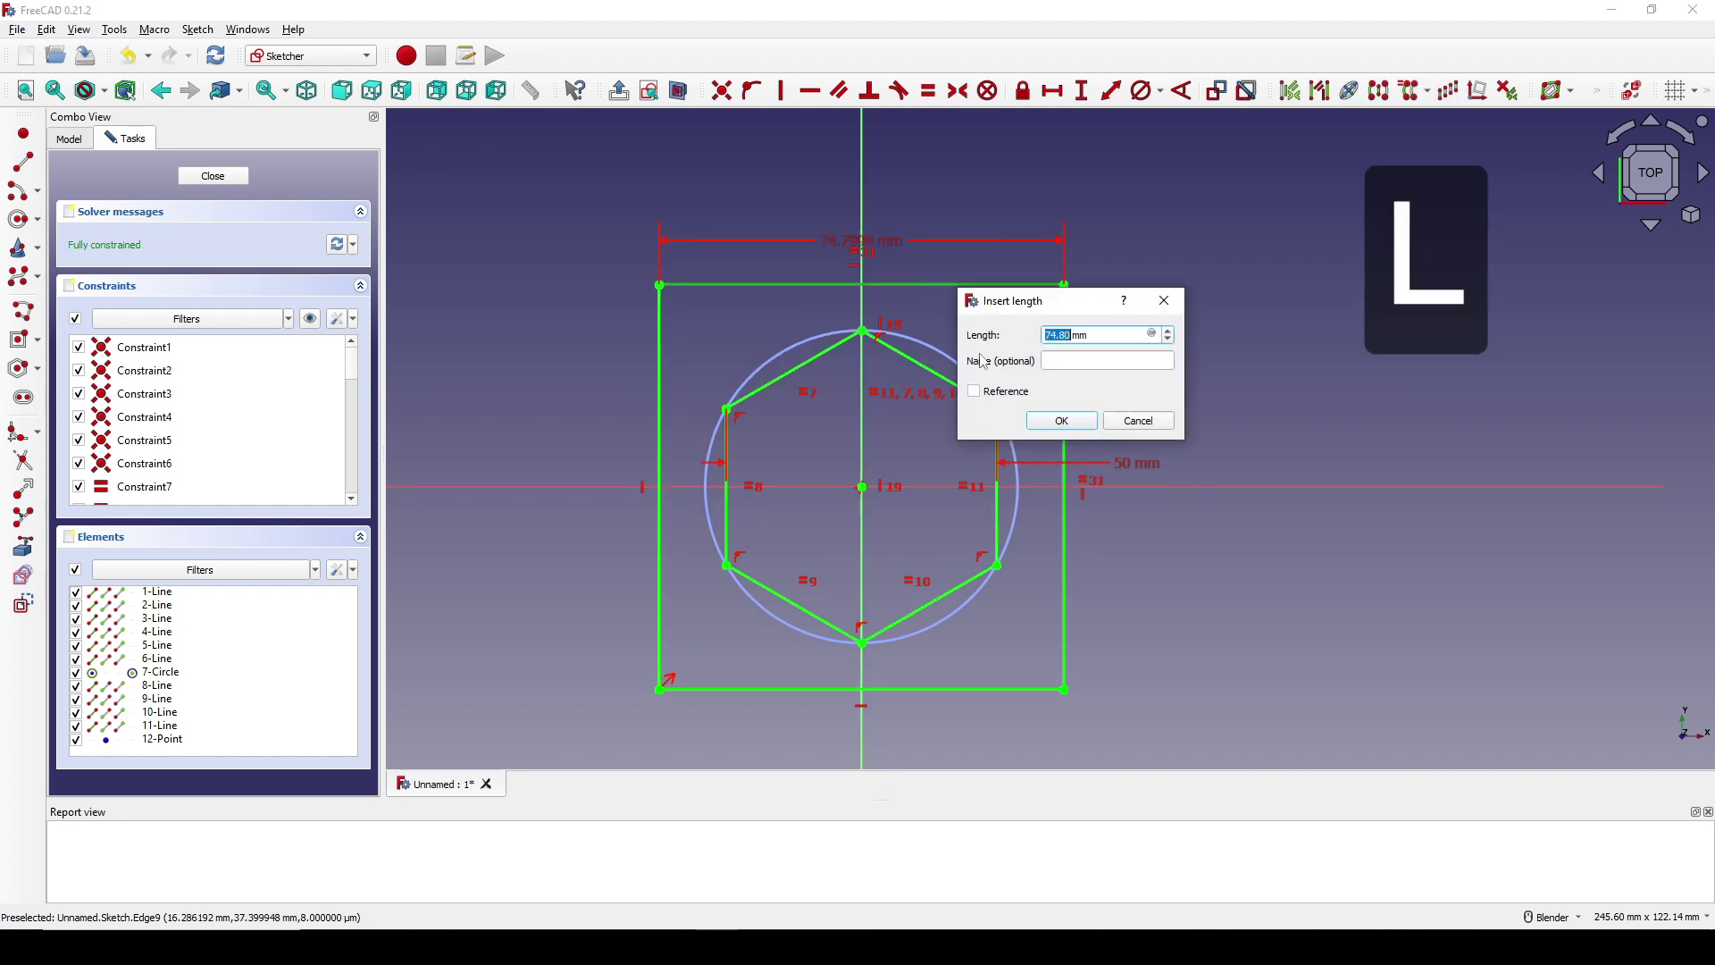
text(70)
key(Return)
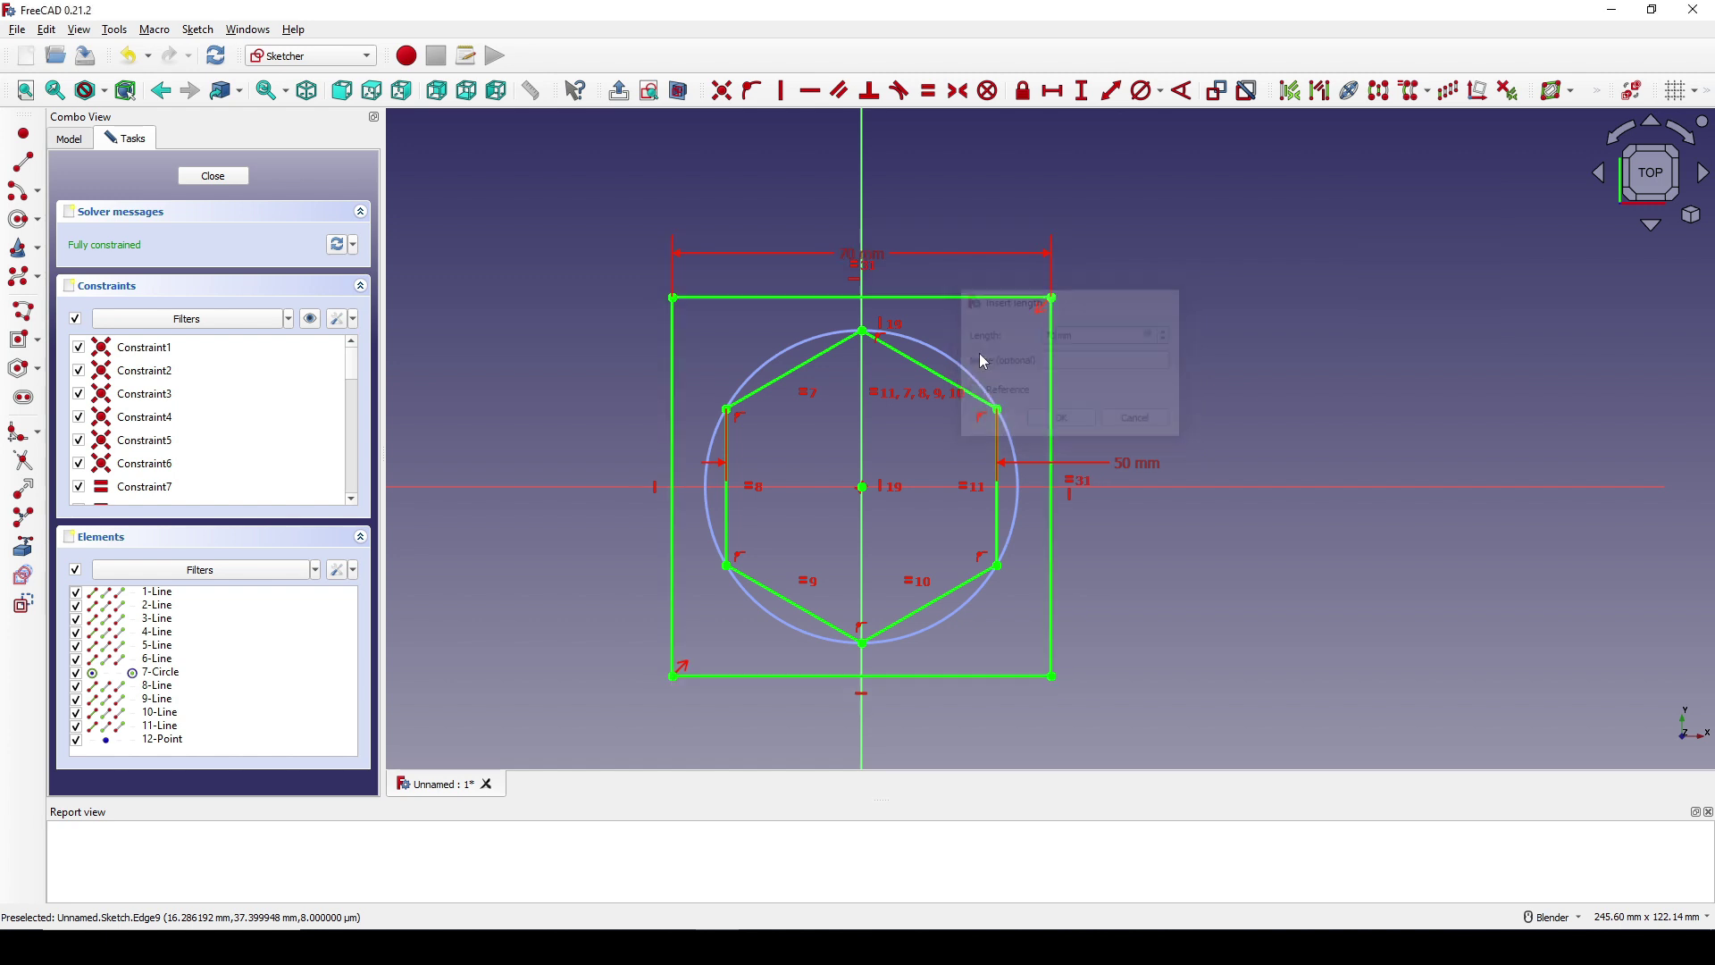
click(198, 177)
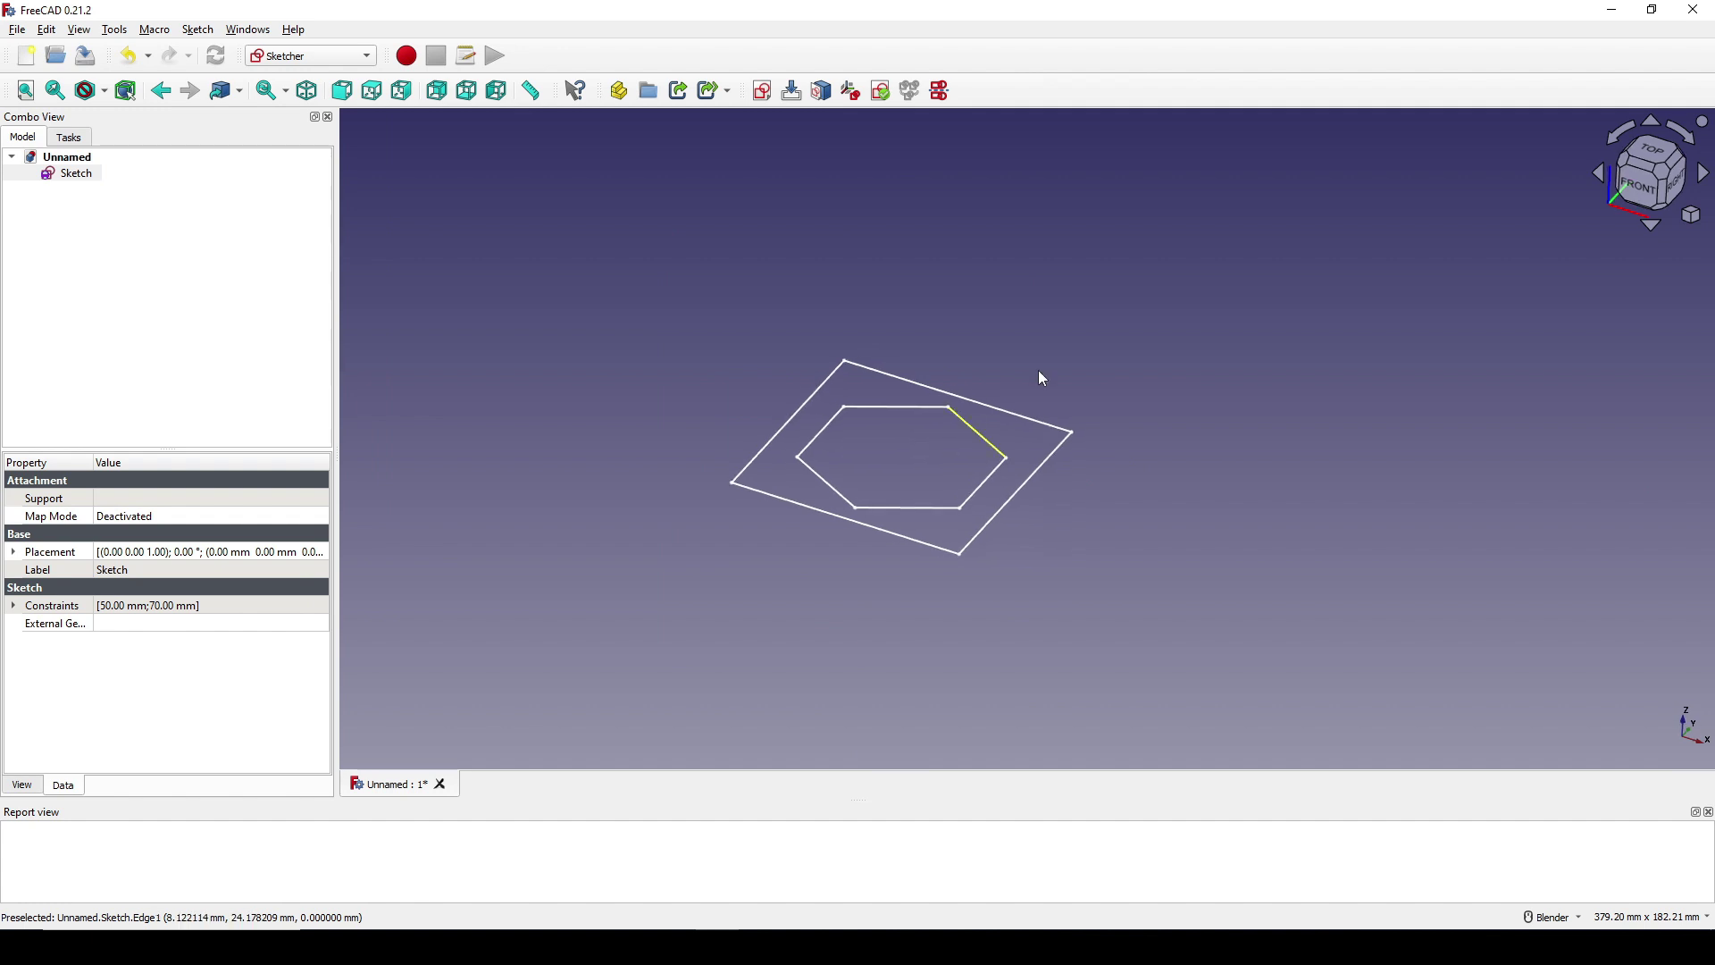
Start a new sketch on the XZ plane
click(1063, 359)
mouse_move(1077, 354)
middle_down()
mouse_move(1064, 345)
mouse_move(1212, 420)
middle_up()
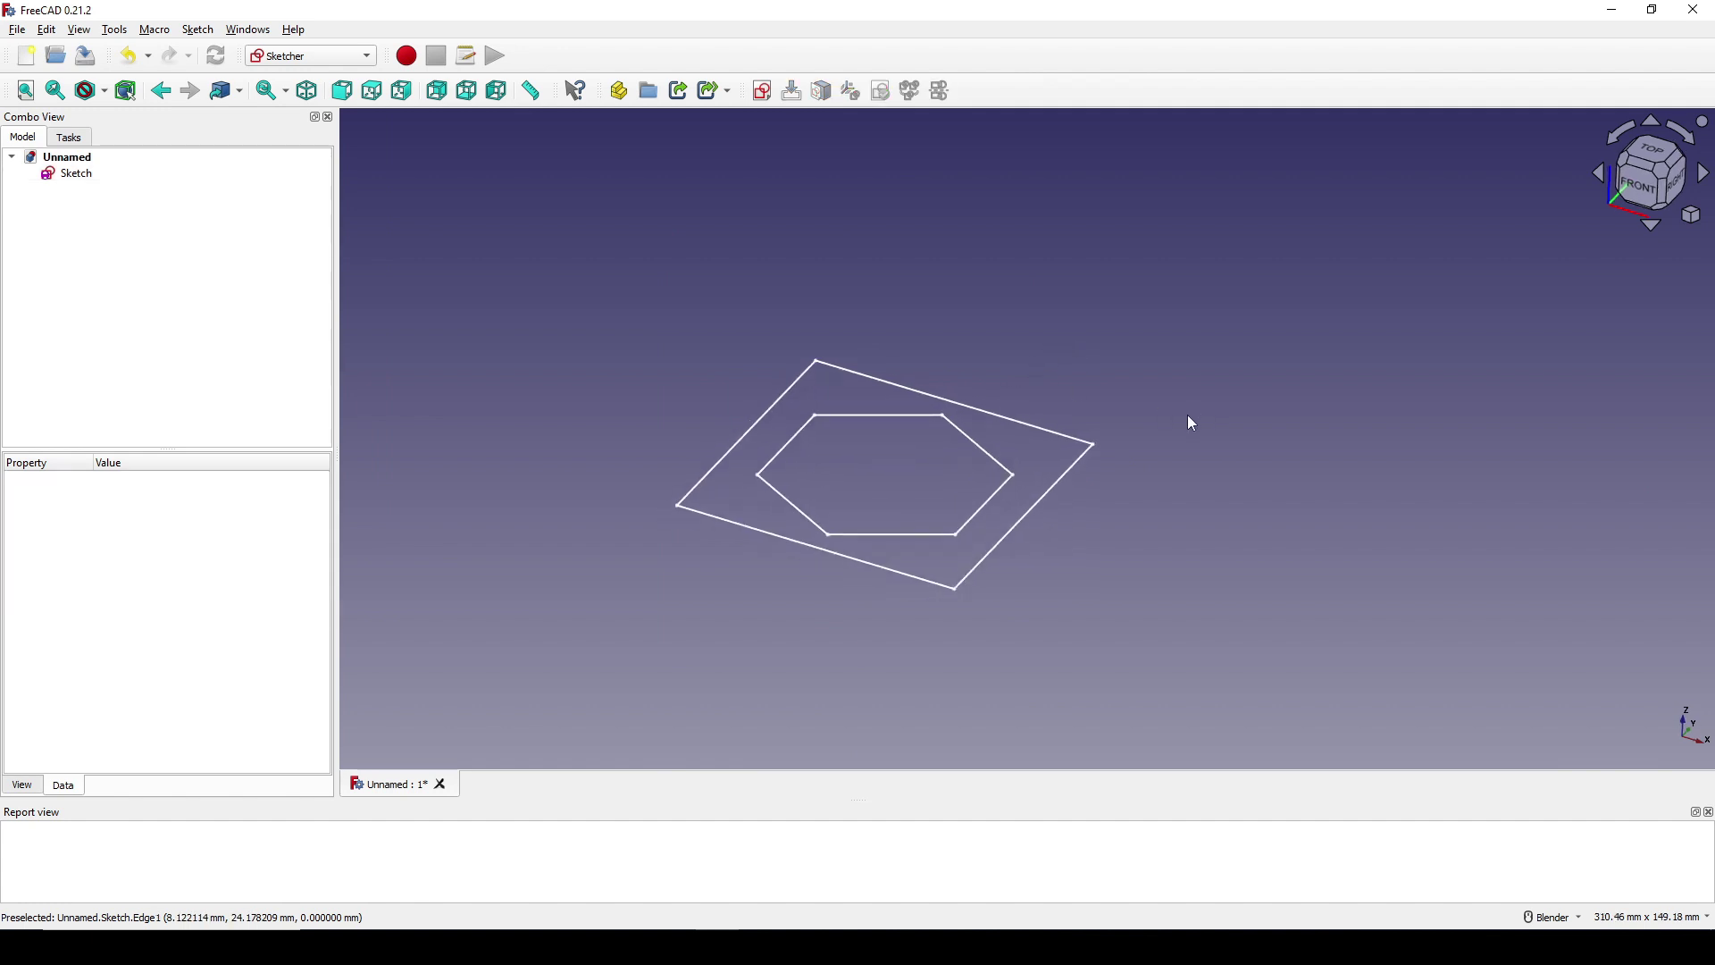
click(762, 90)
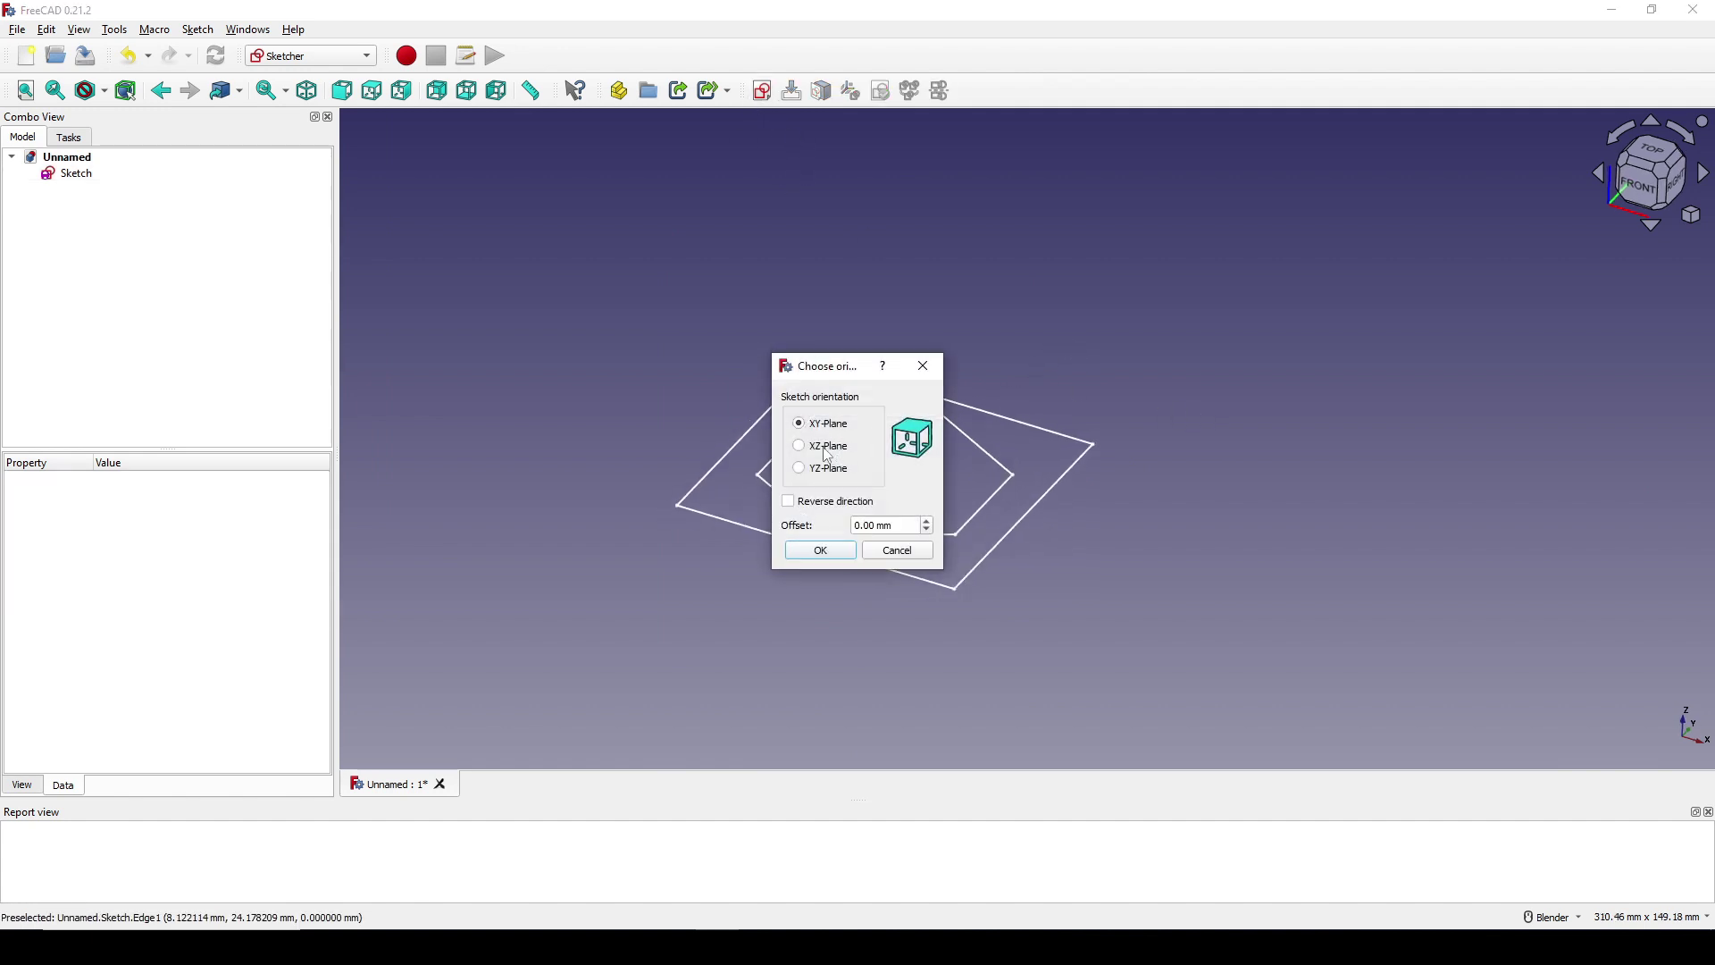
click(820, 448)
click(844, 553)
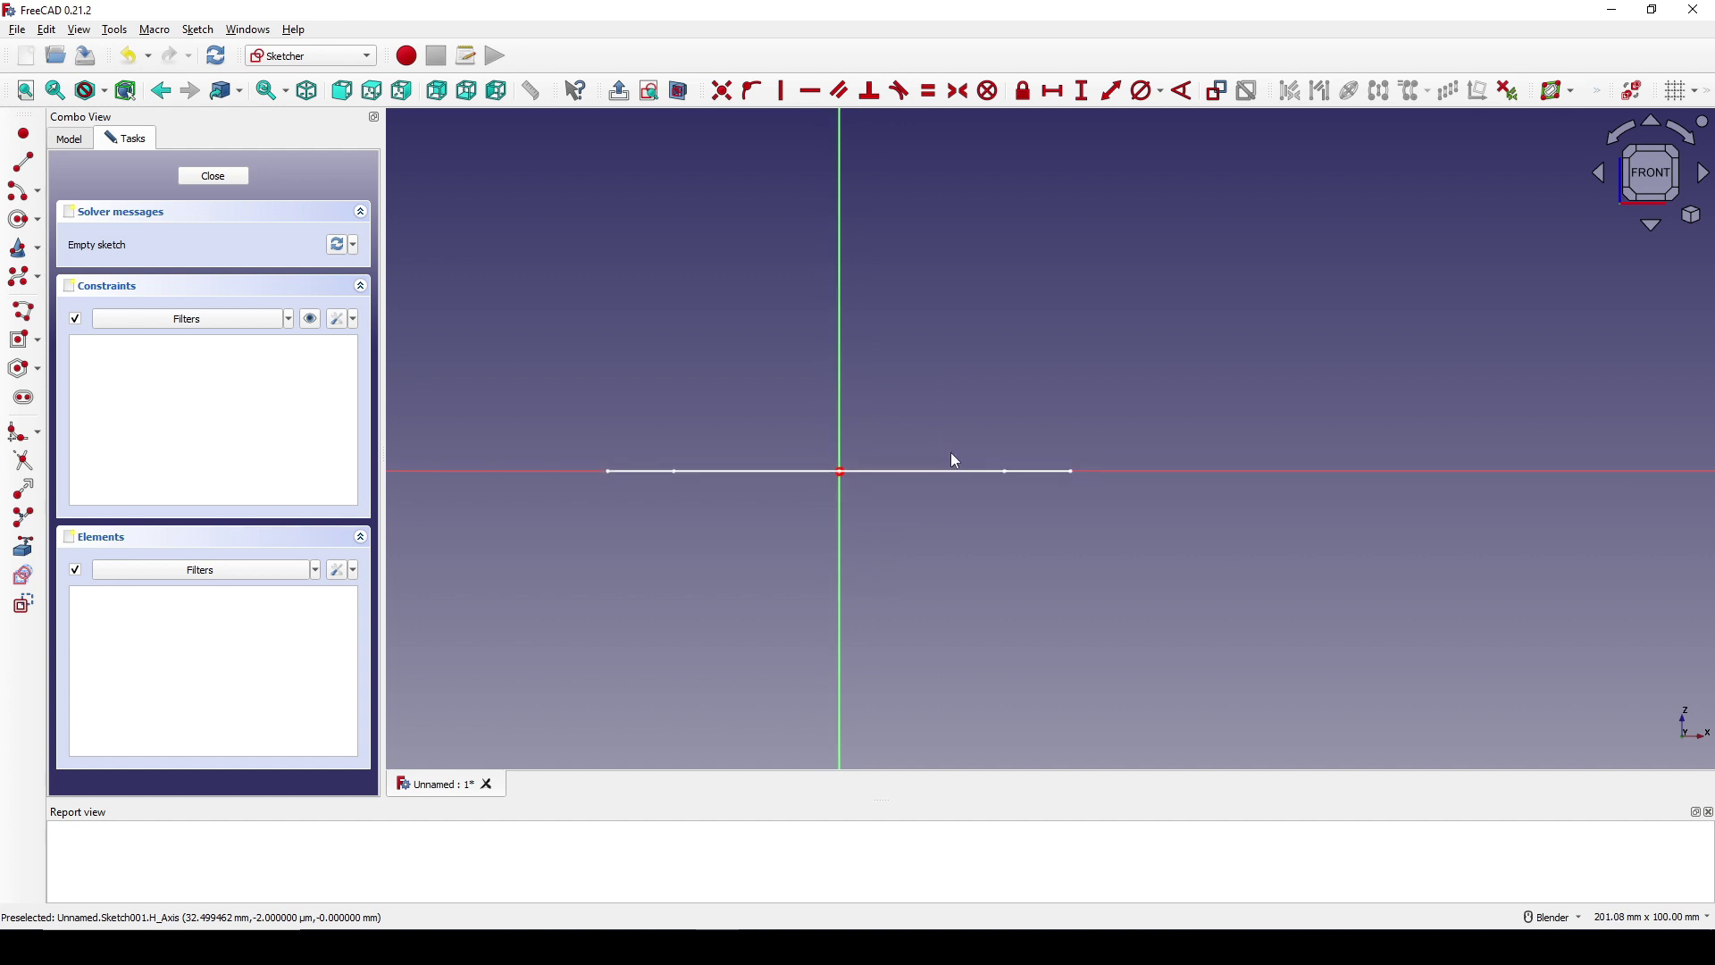
Draw a circle about 12 mm in diameter, centred on the horizontal axis just beyond the square's right edge
click(24, 219)
click(1109, 470)
click(1140, 448)
Constrain the circle's diameter to 15 mm and move the dimension label clear of the circle
scroll(1172, 461, up, 1)
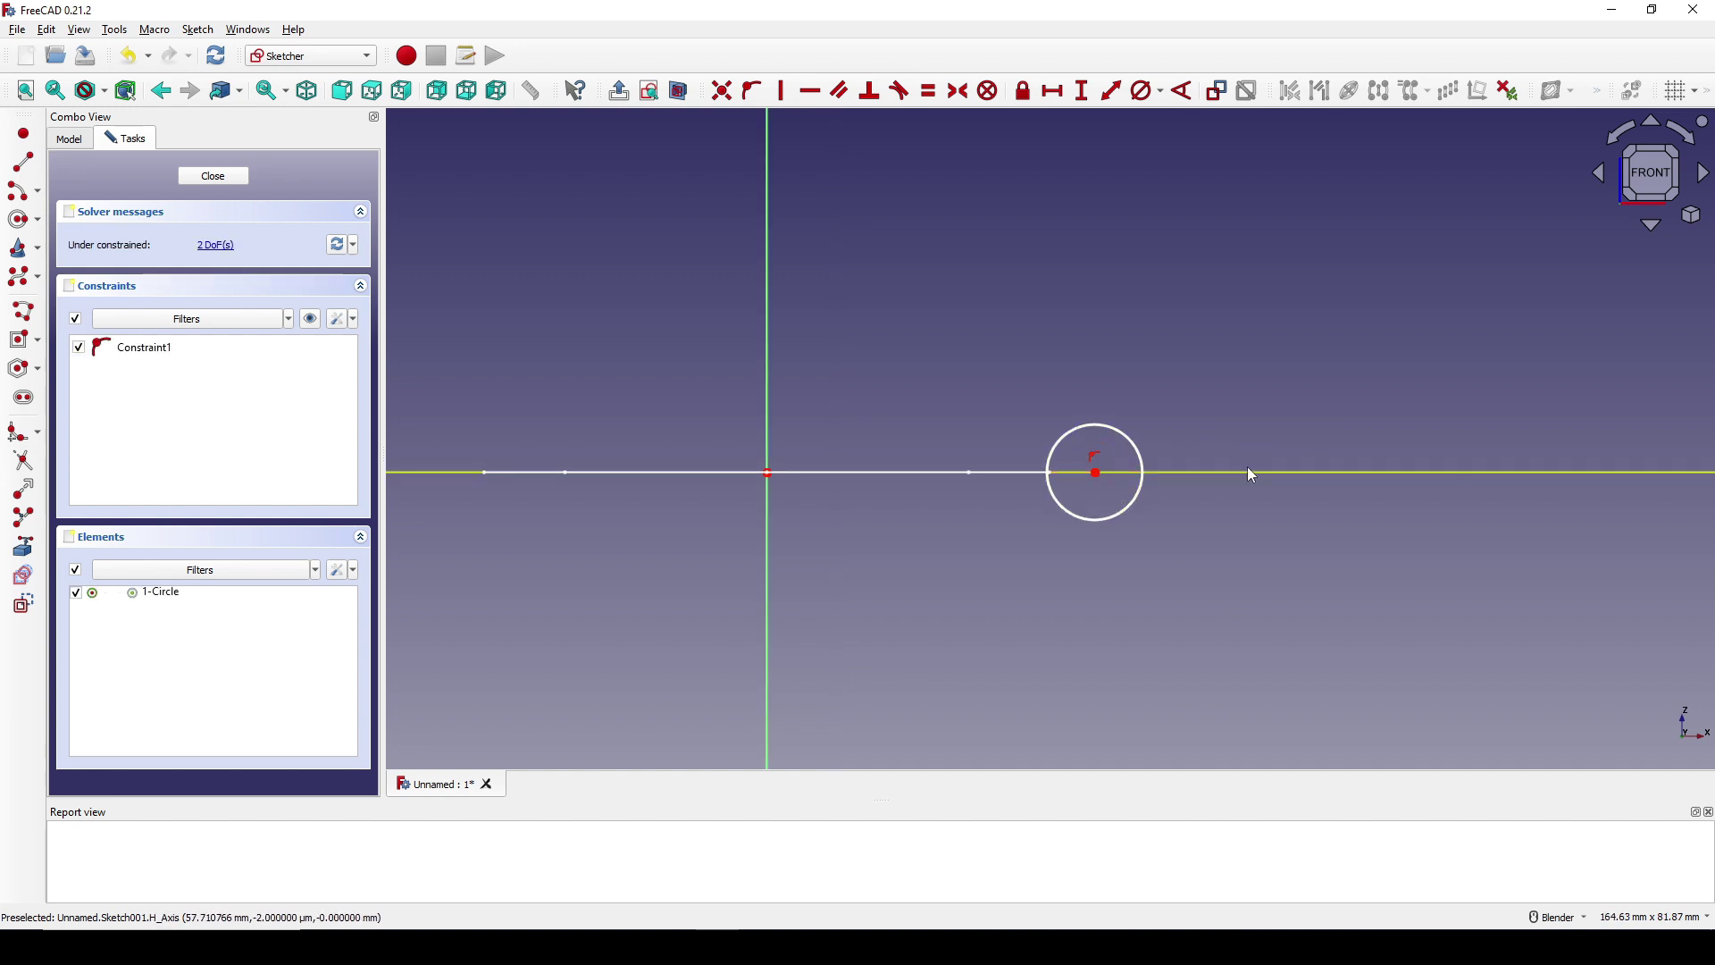
click(1102, 511)
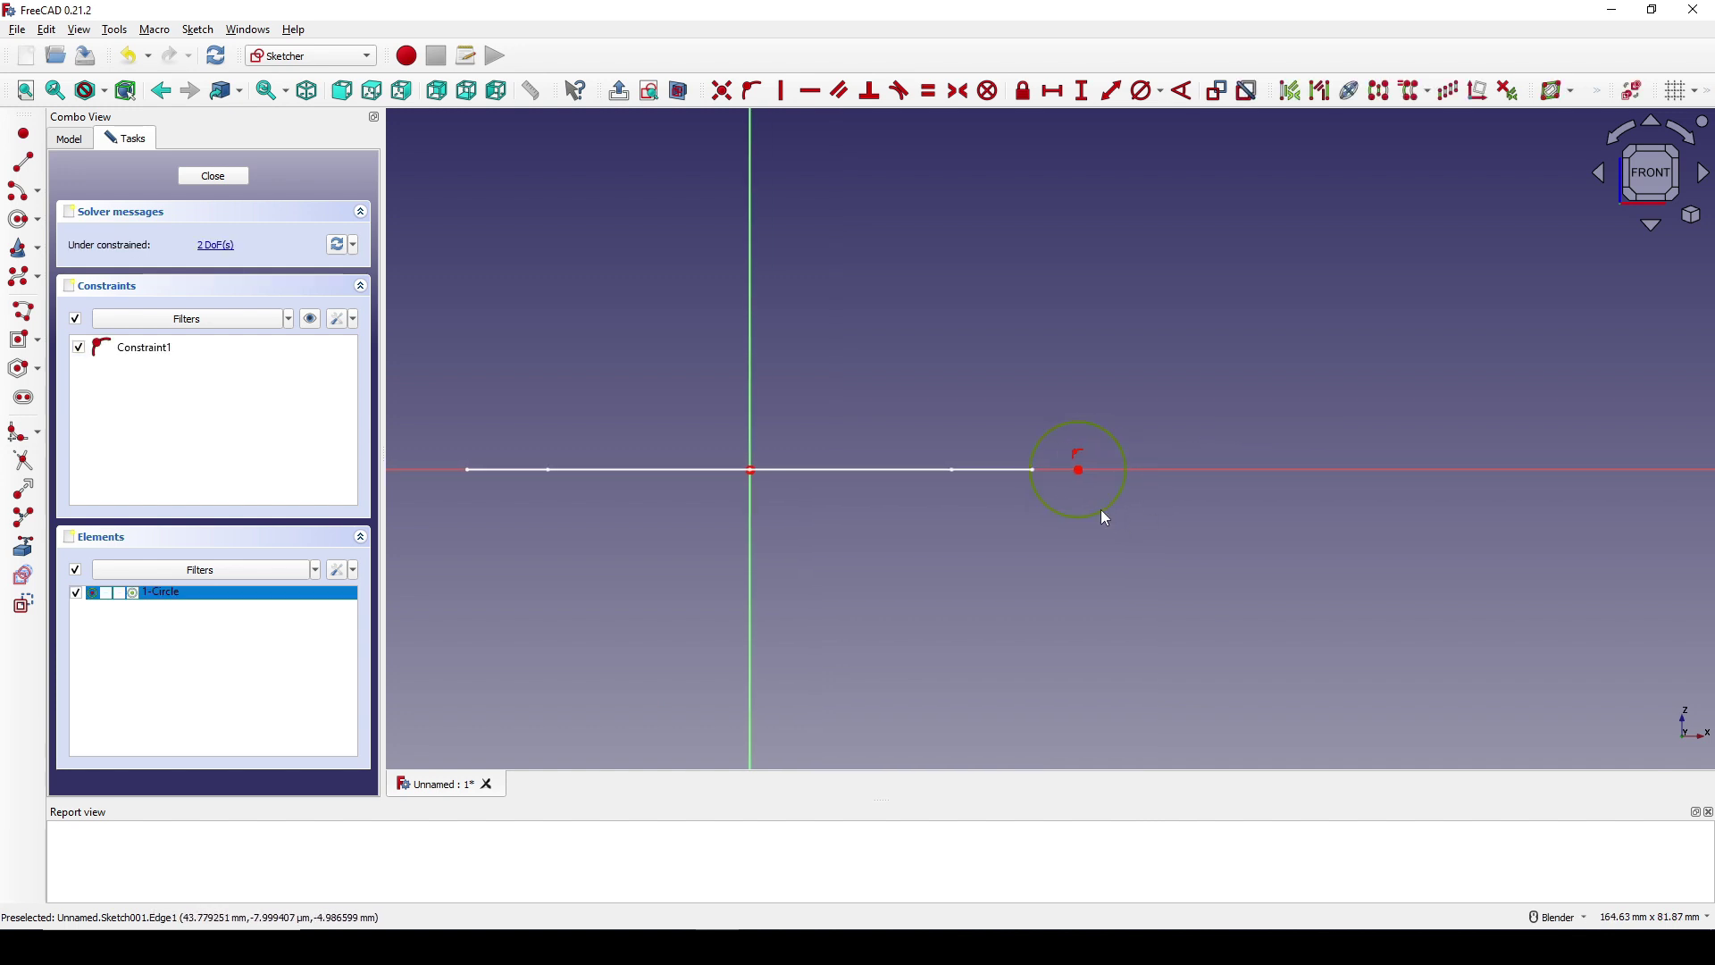
click(1147, 90)
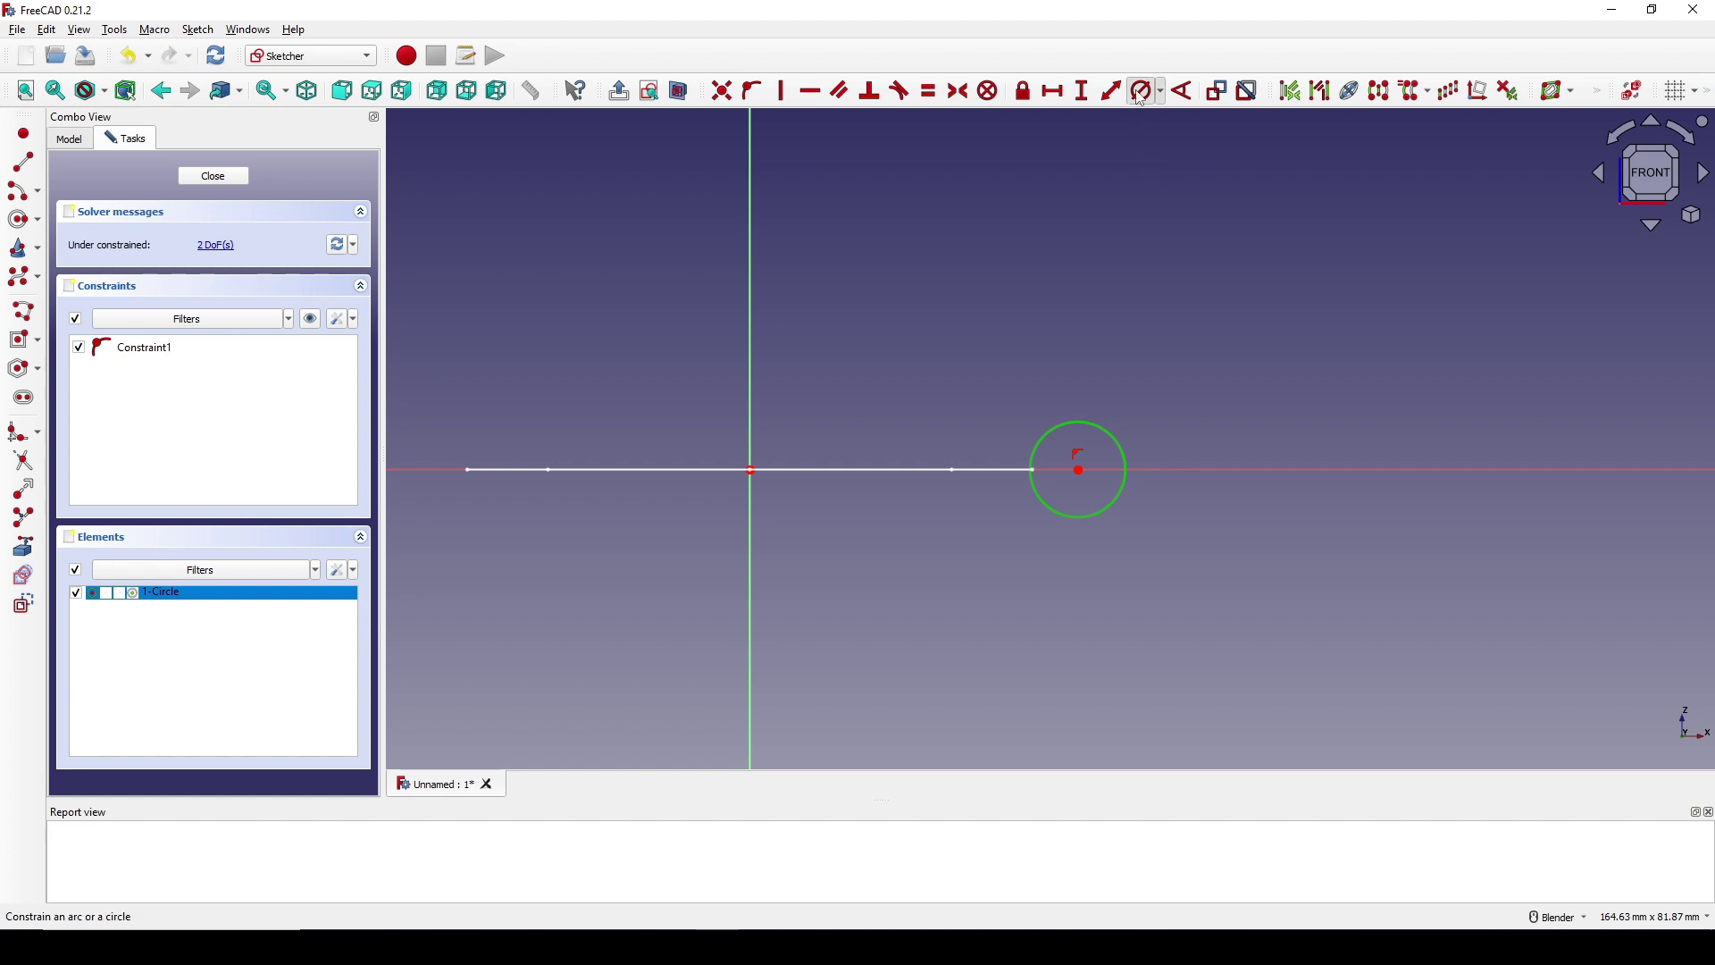
drag(1208, 75, 1032, 205)
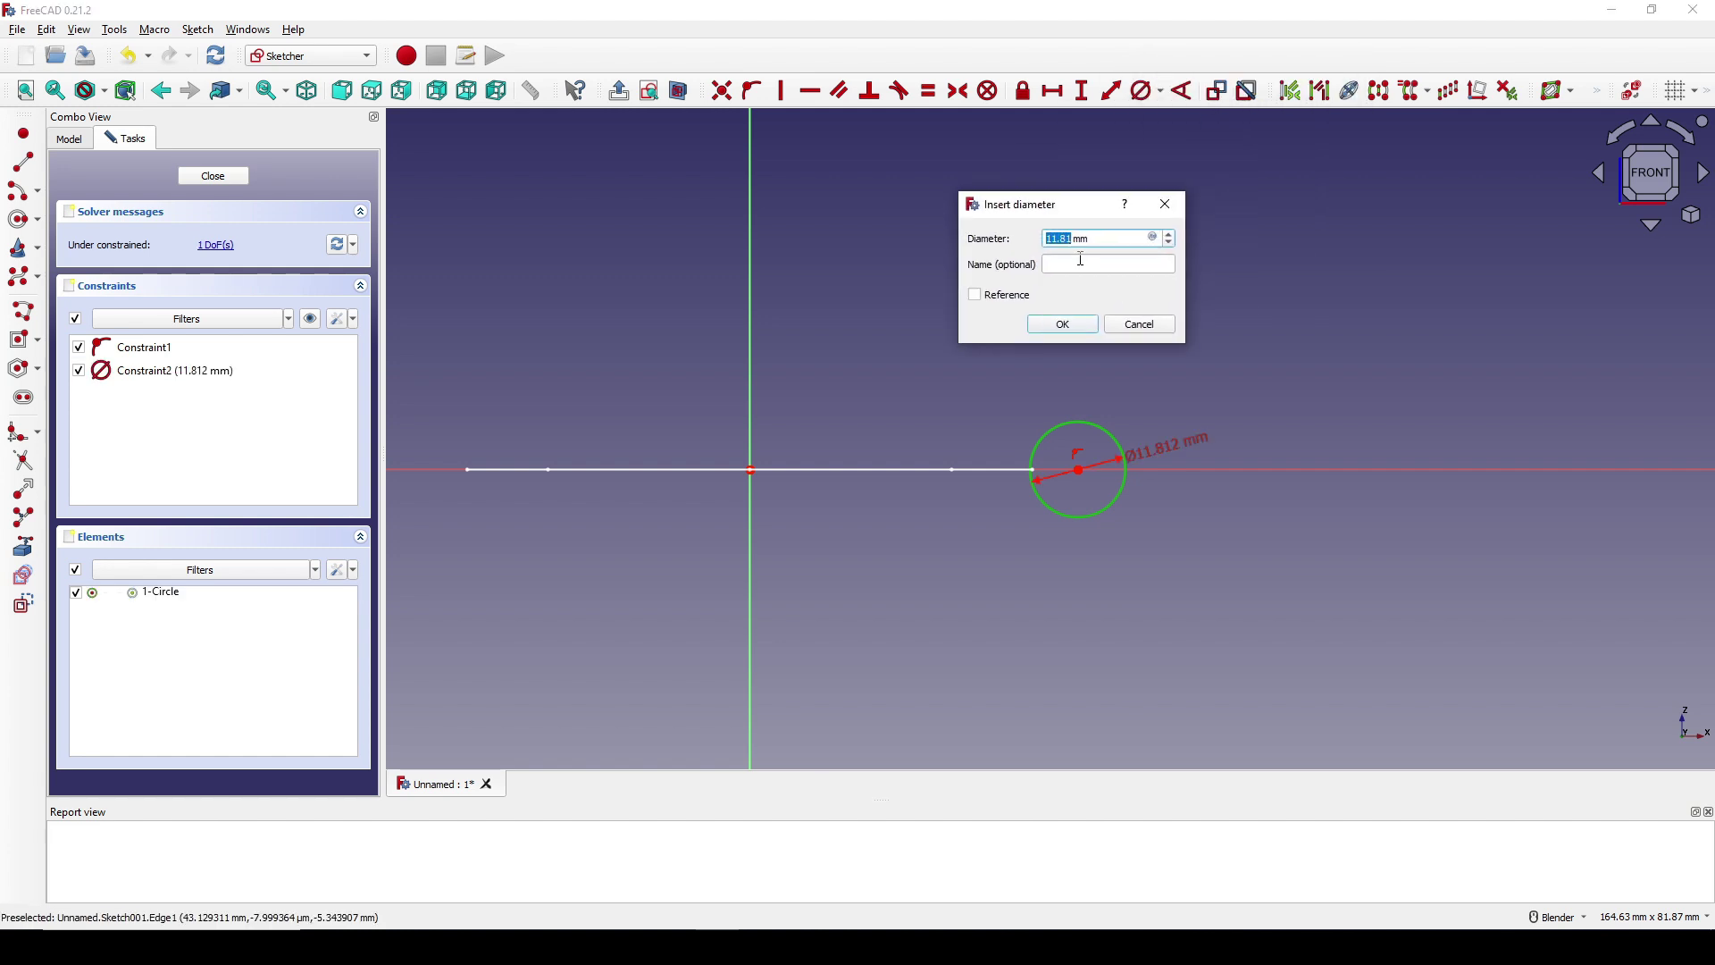
text(15)
click(1065, 325)
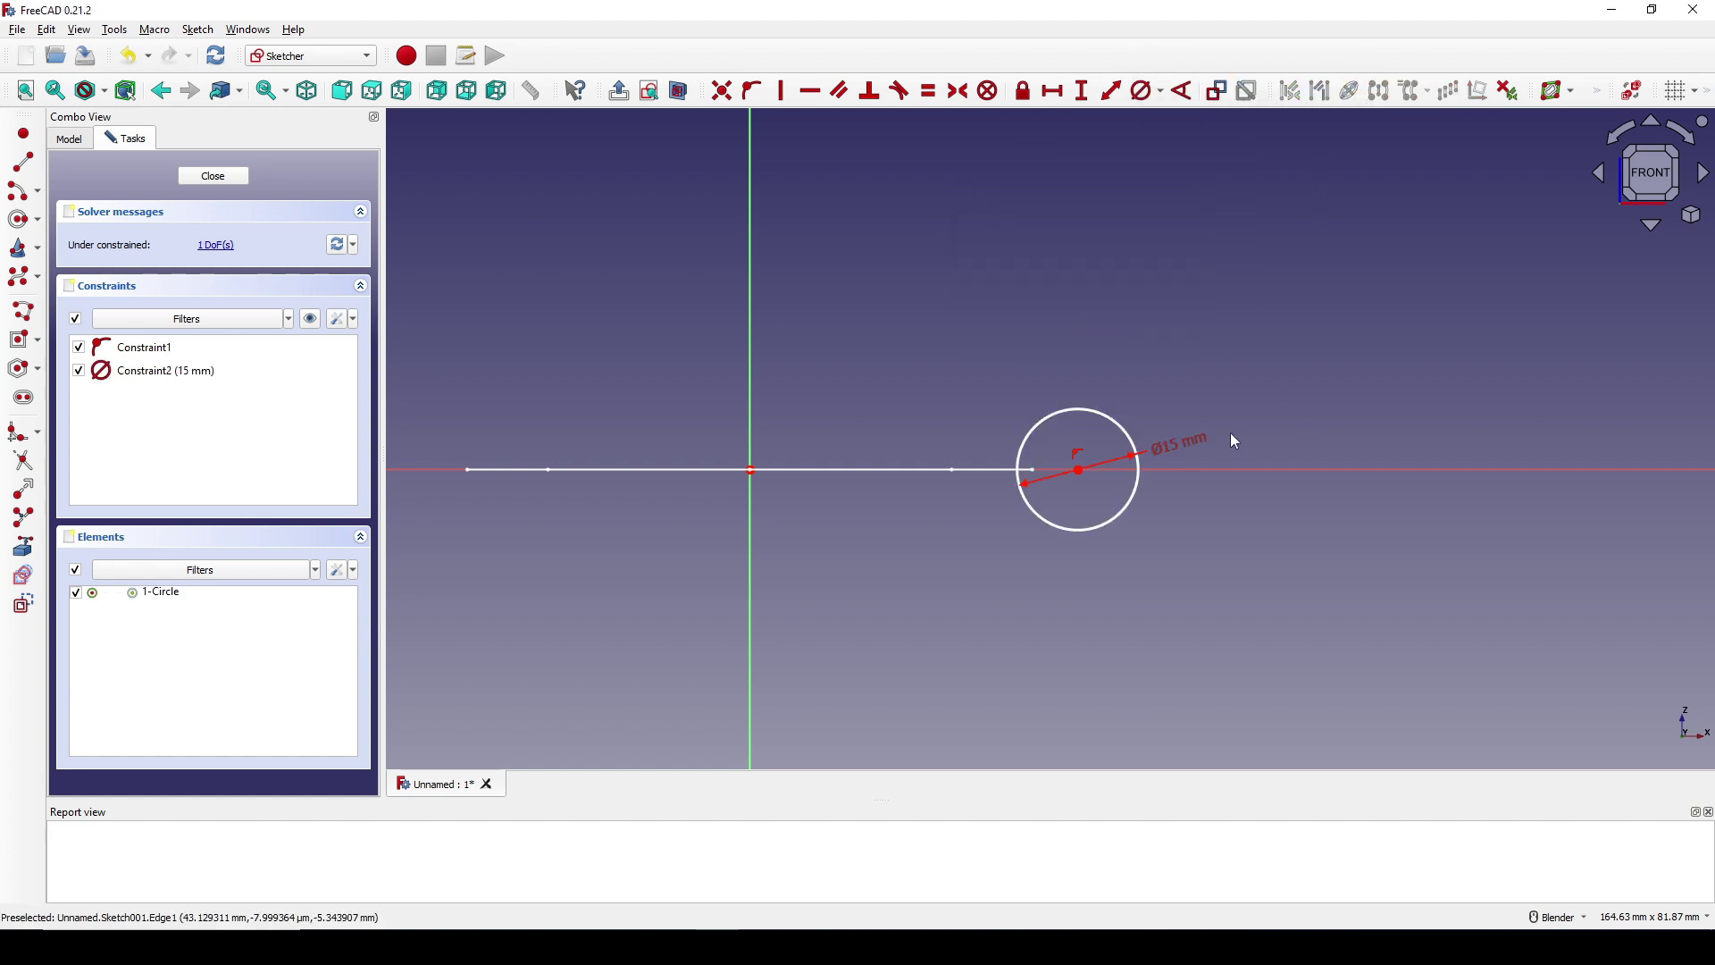
drag(1186, 439, 1234, 403)
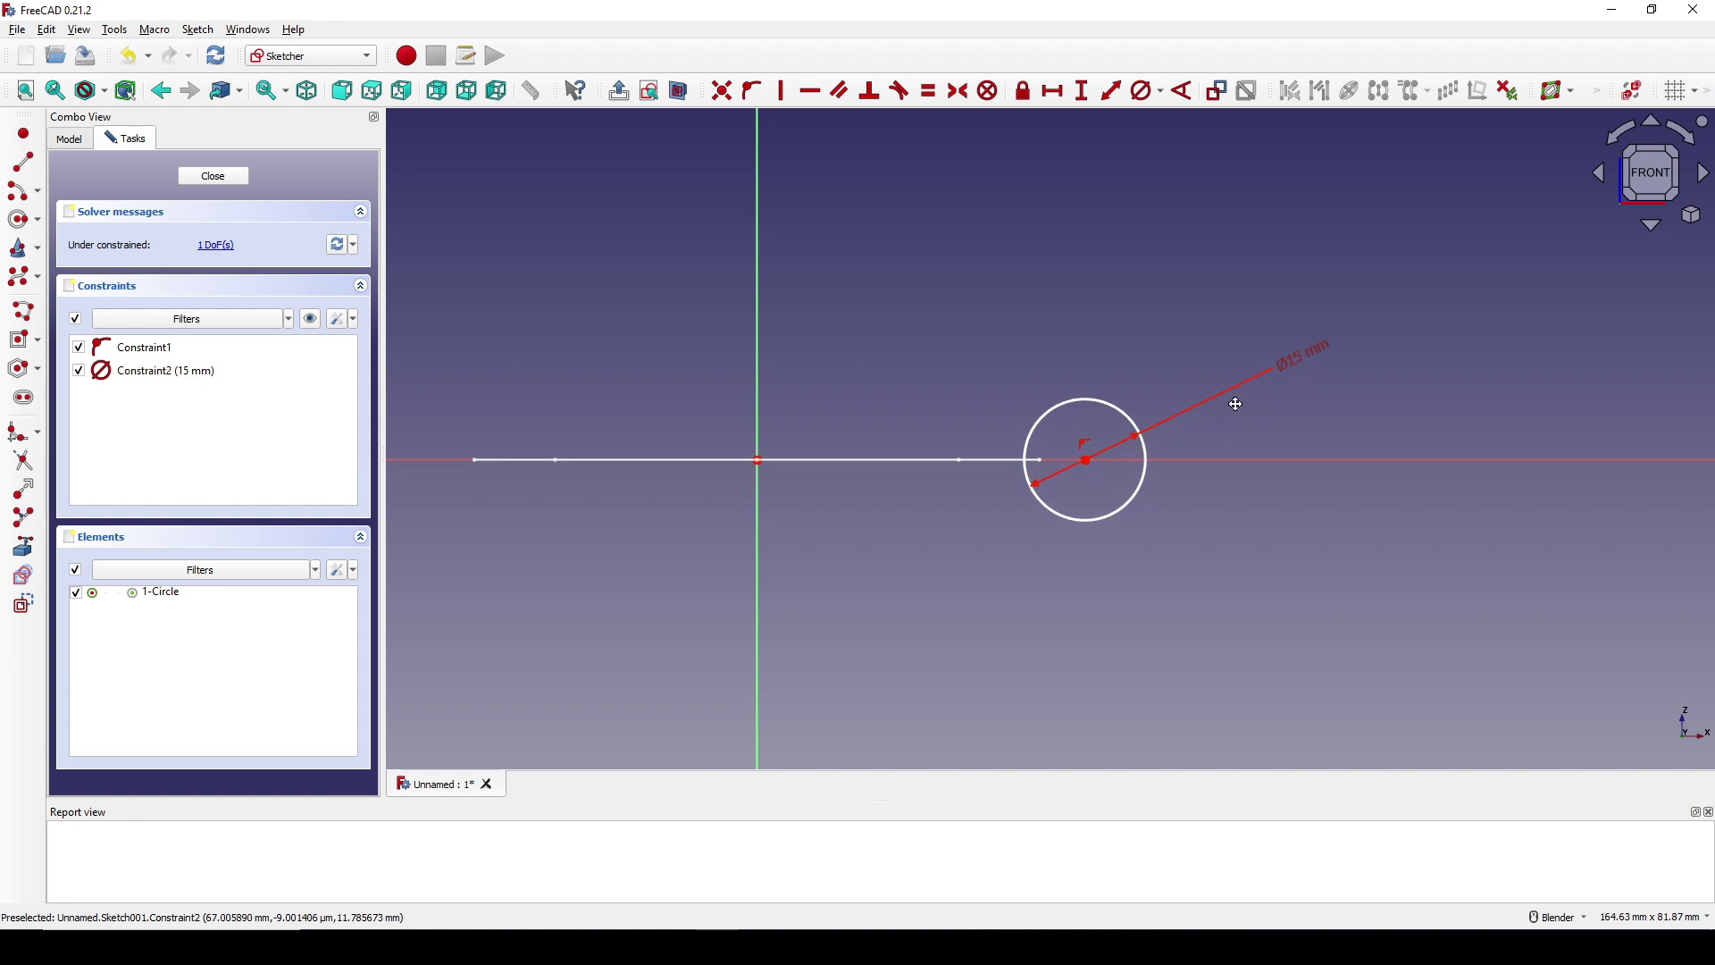
Constrain the circle centre's horizontal distance from the origin to 25 mm, move the dimension label aside and close the sketch
scroll(1219, 418, up, 2)
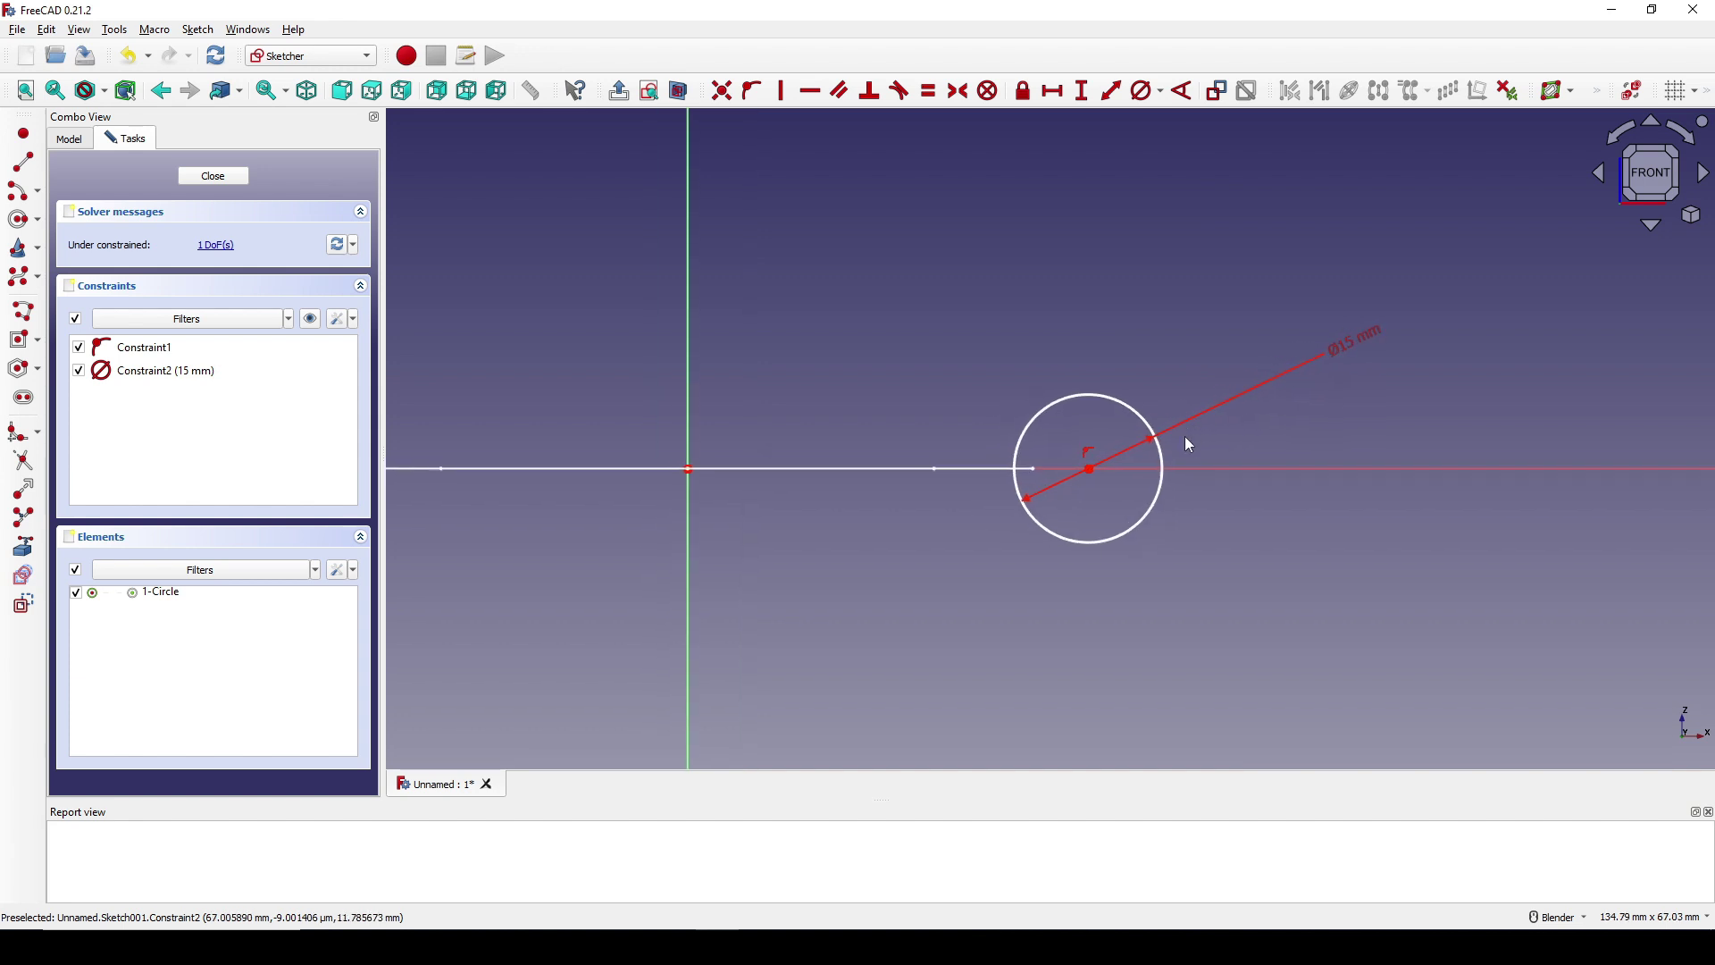
click(1090, 470)
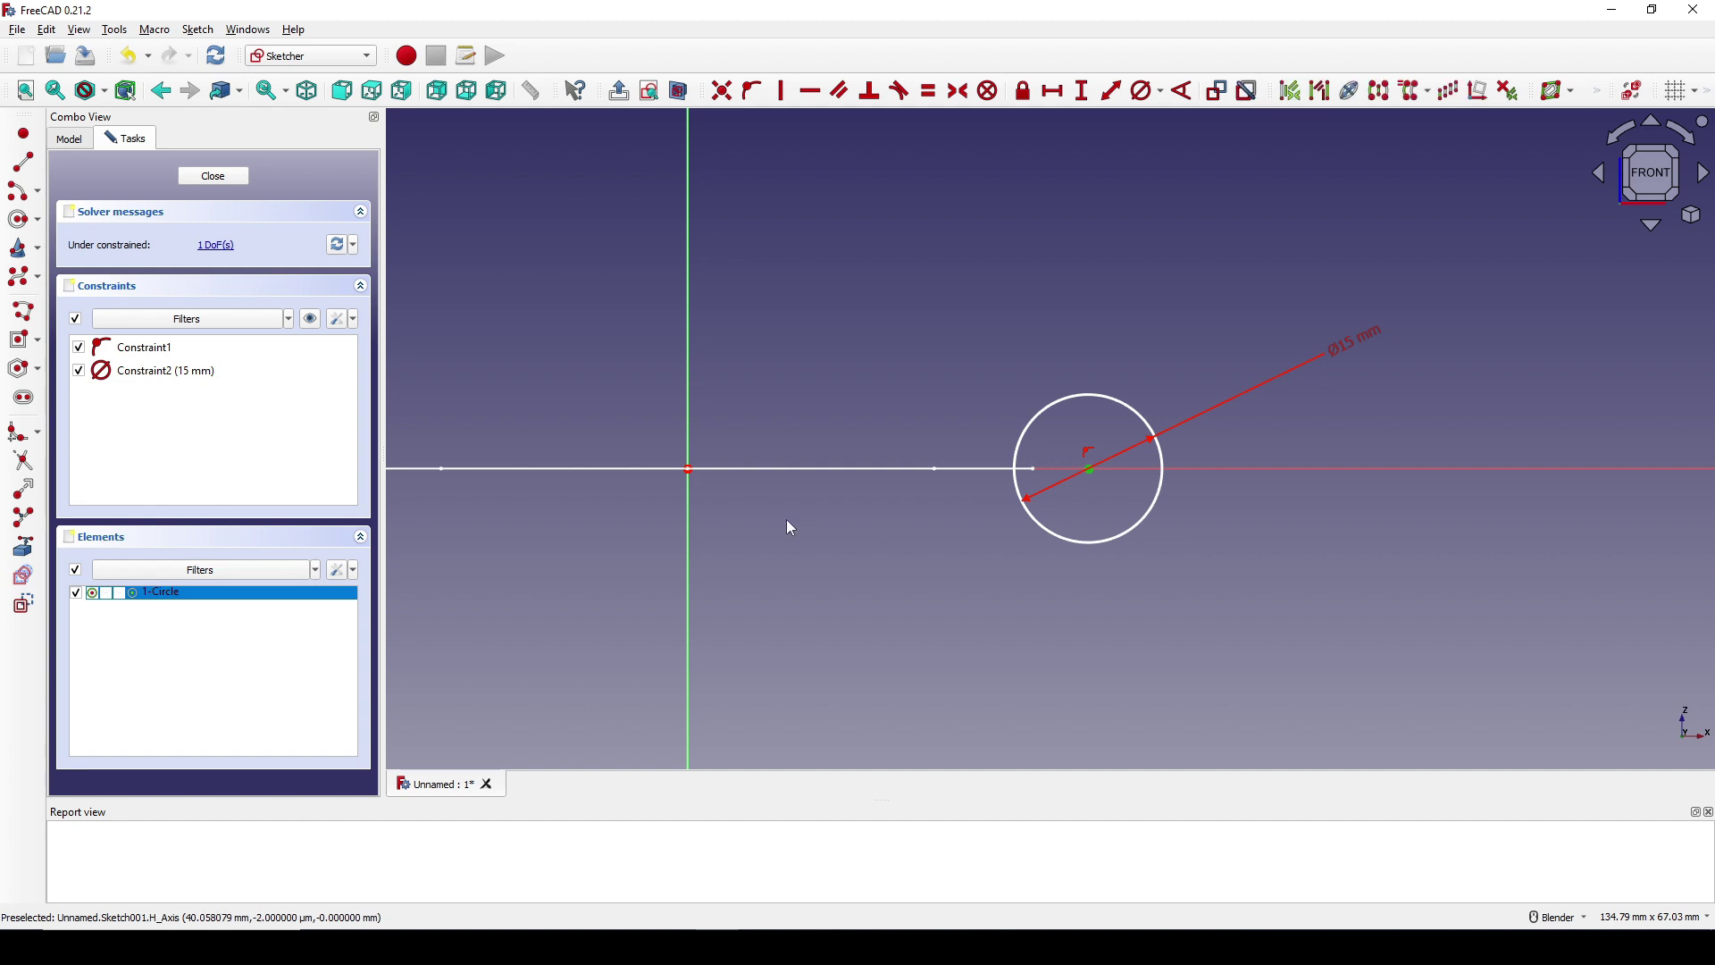
key(l)
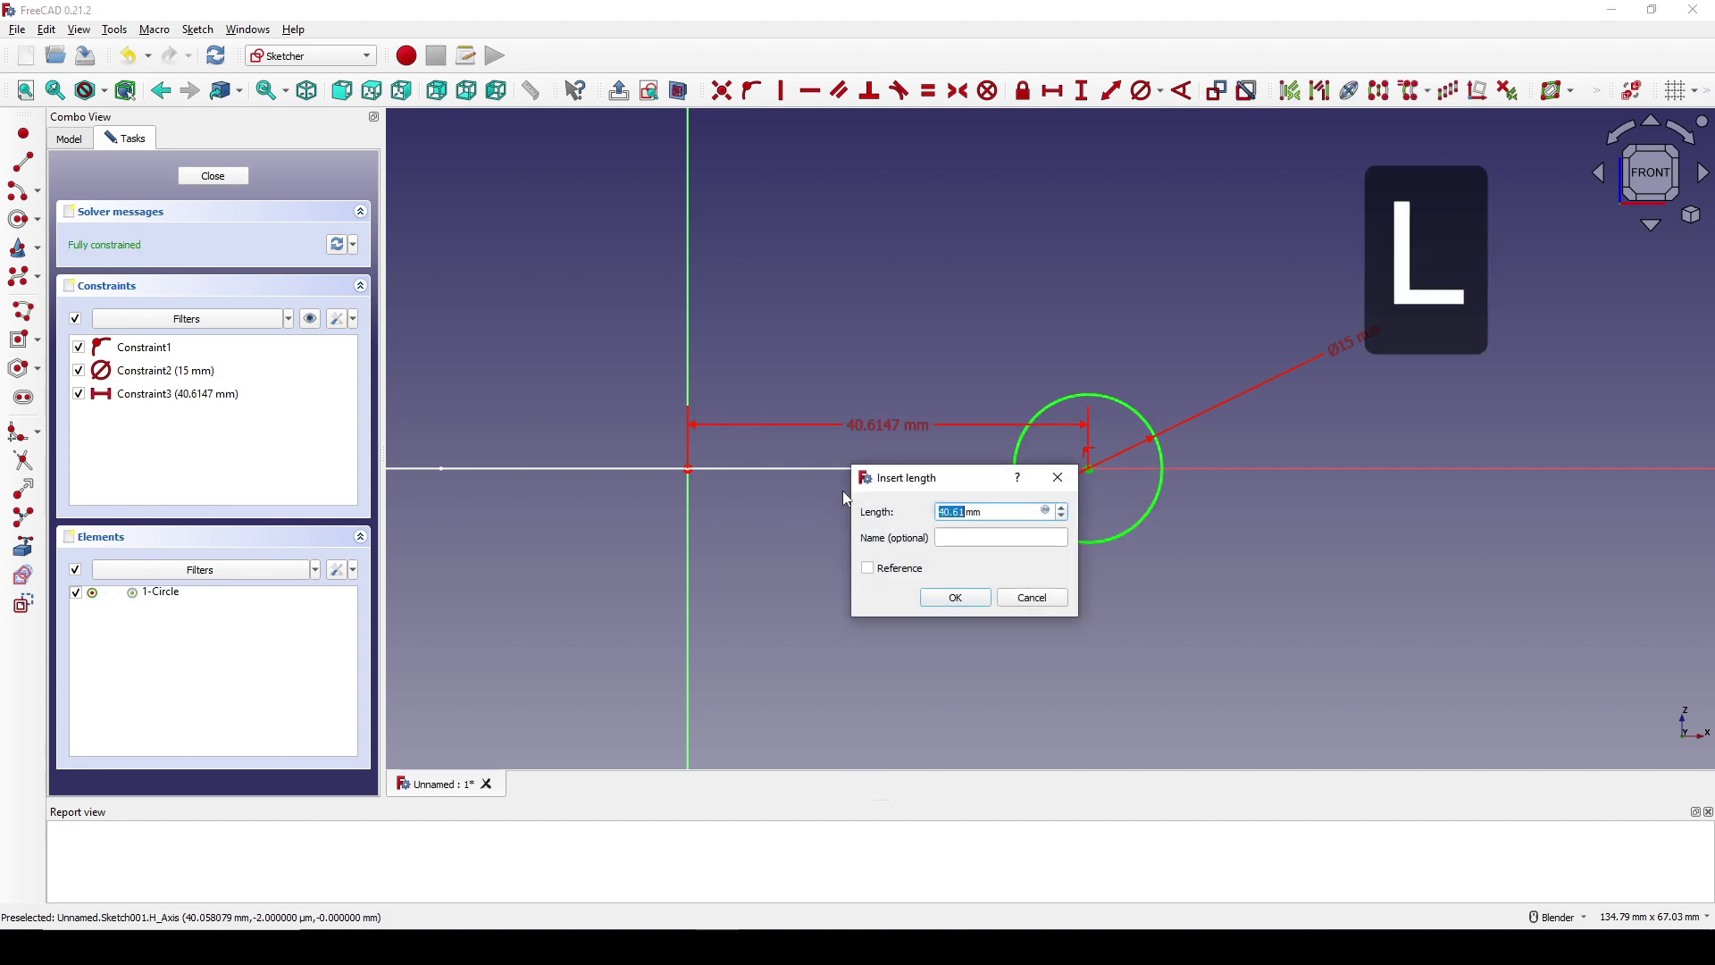
text(25)
click(956, 597)
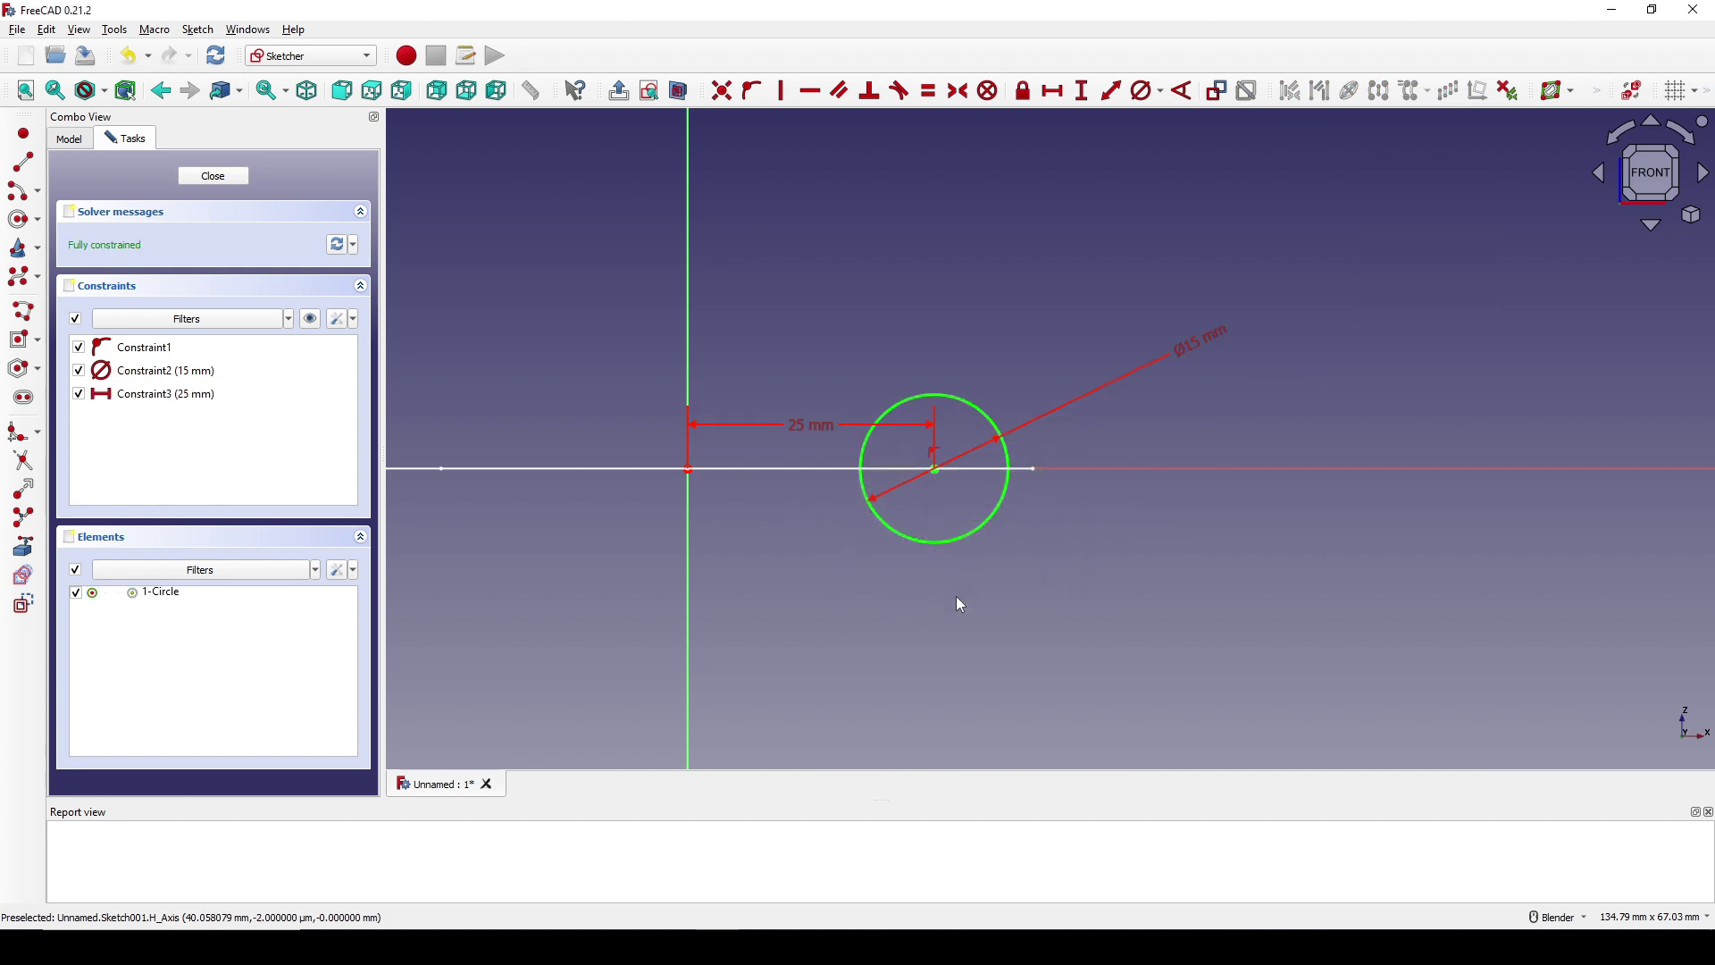
drag(808, 423, 575, 340)
scroll(877, 364, down, 1)
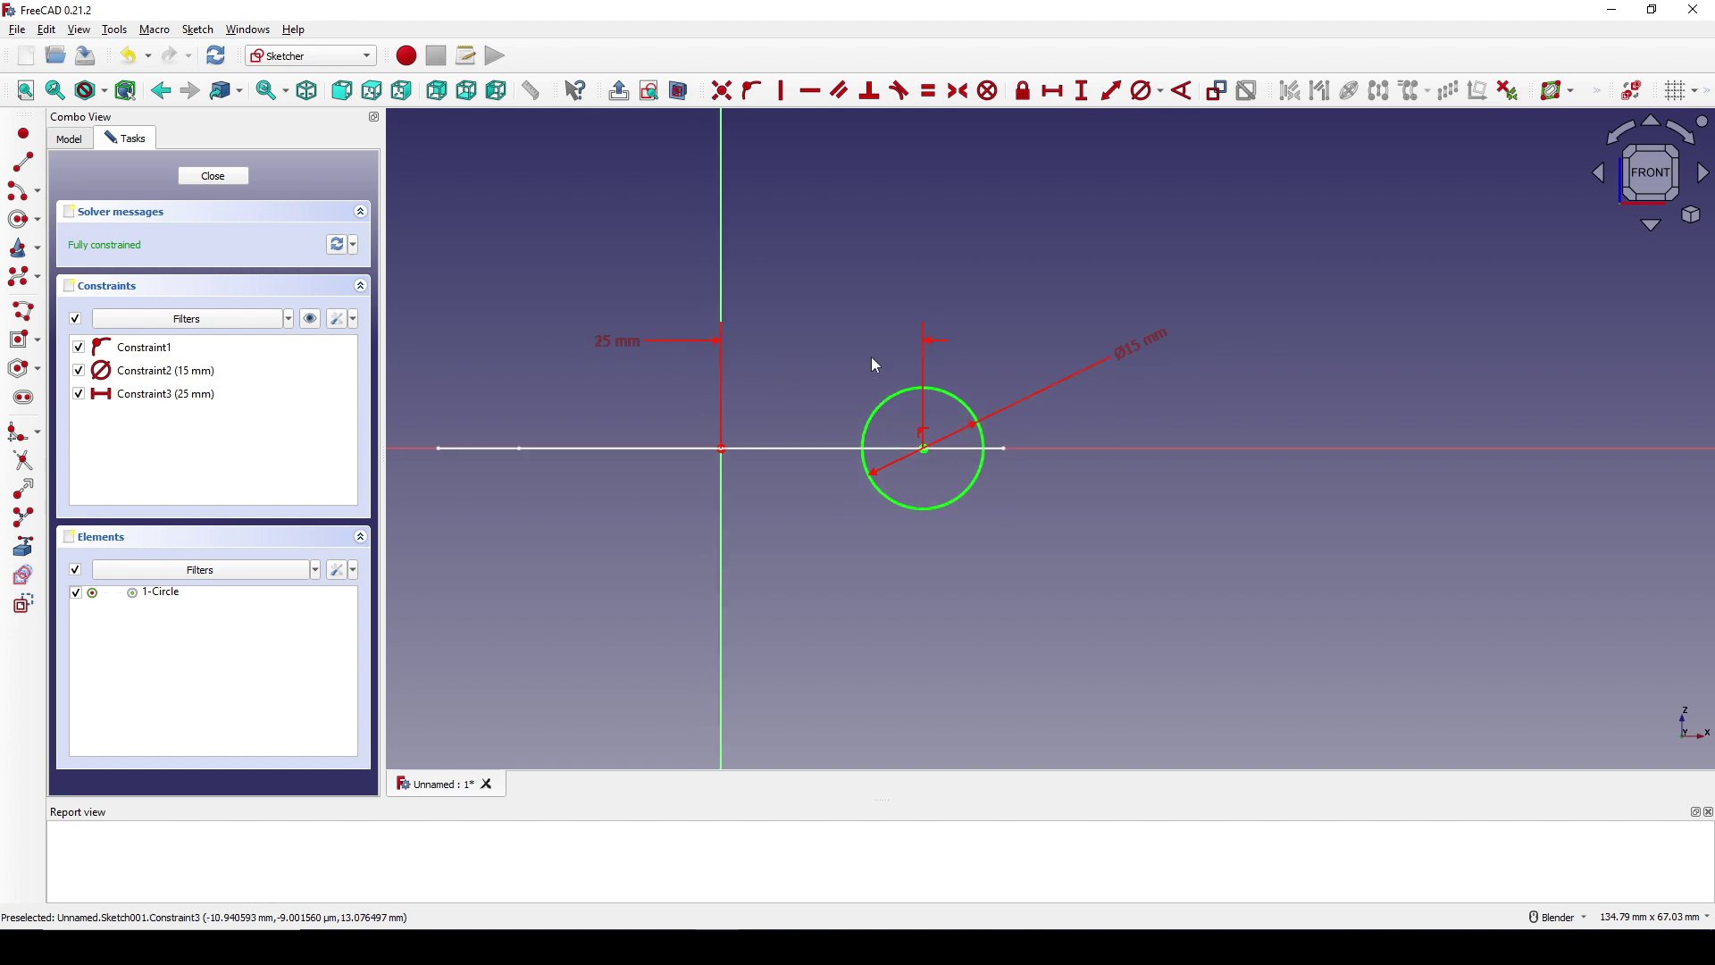
click(220, 177)
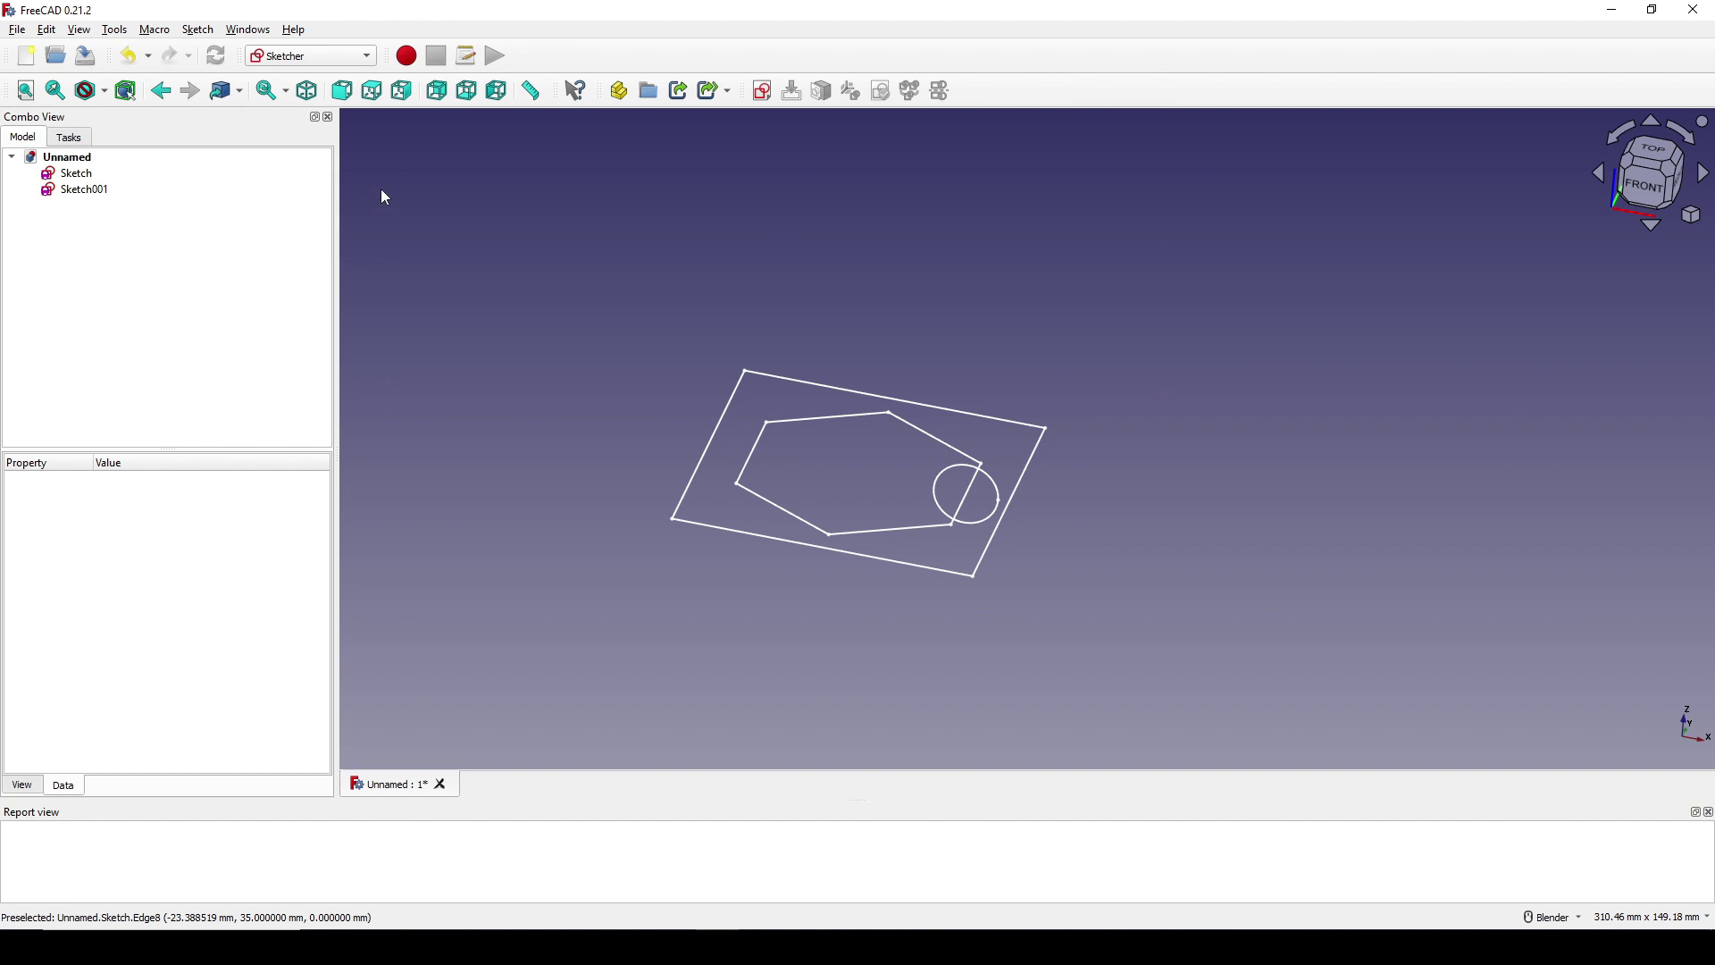
Switch to the Part workbench and revolve the circle sketch 360° about the Z axis
click(308, 55)
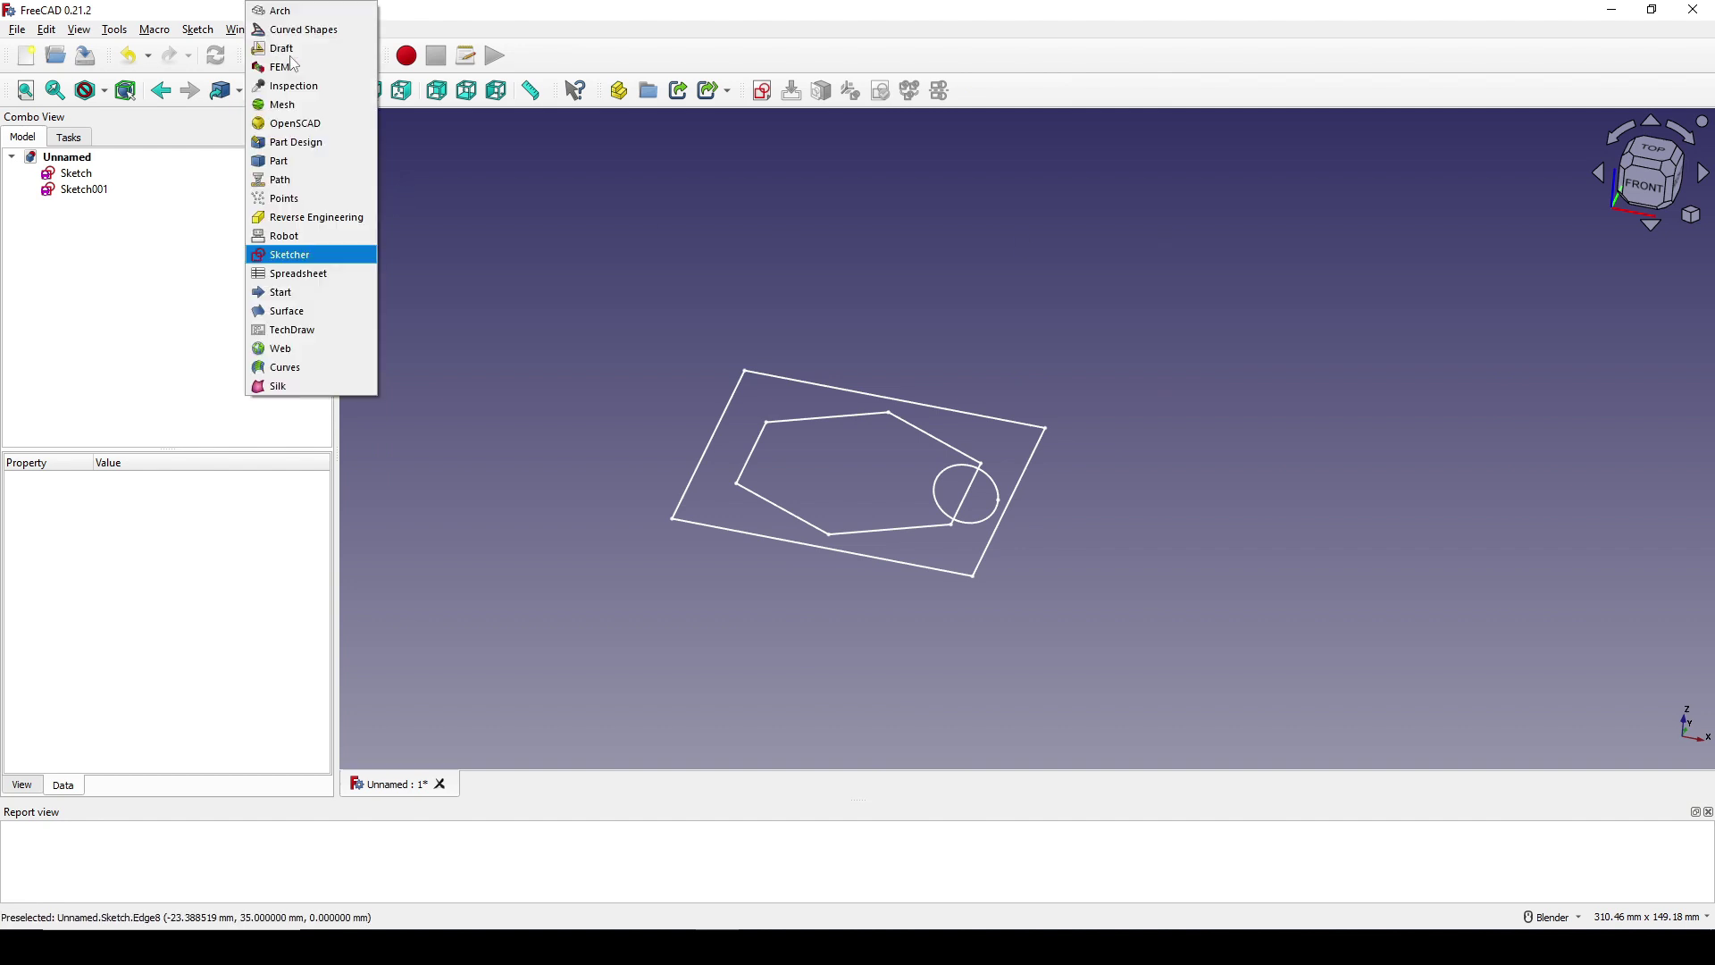
click(277, 169)
scroll(1103, 352, up, 1)
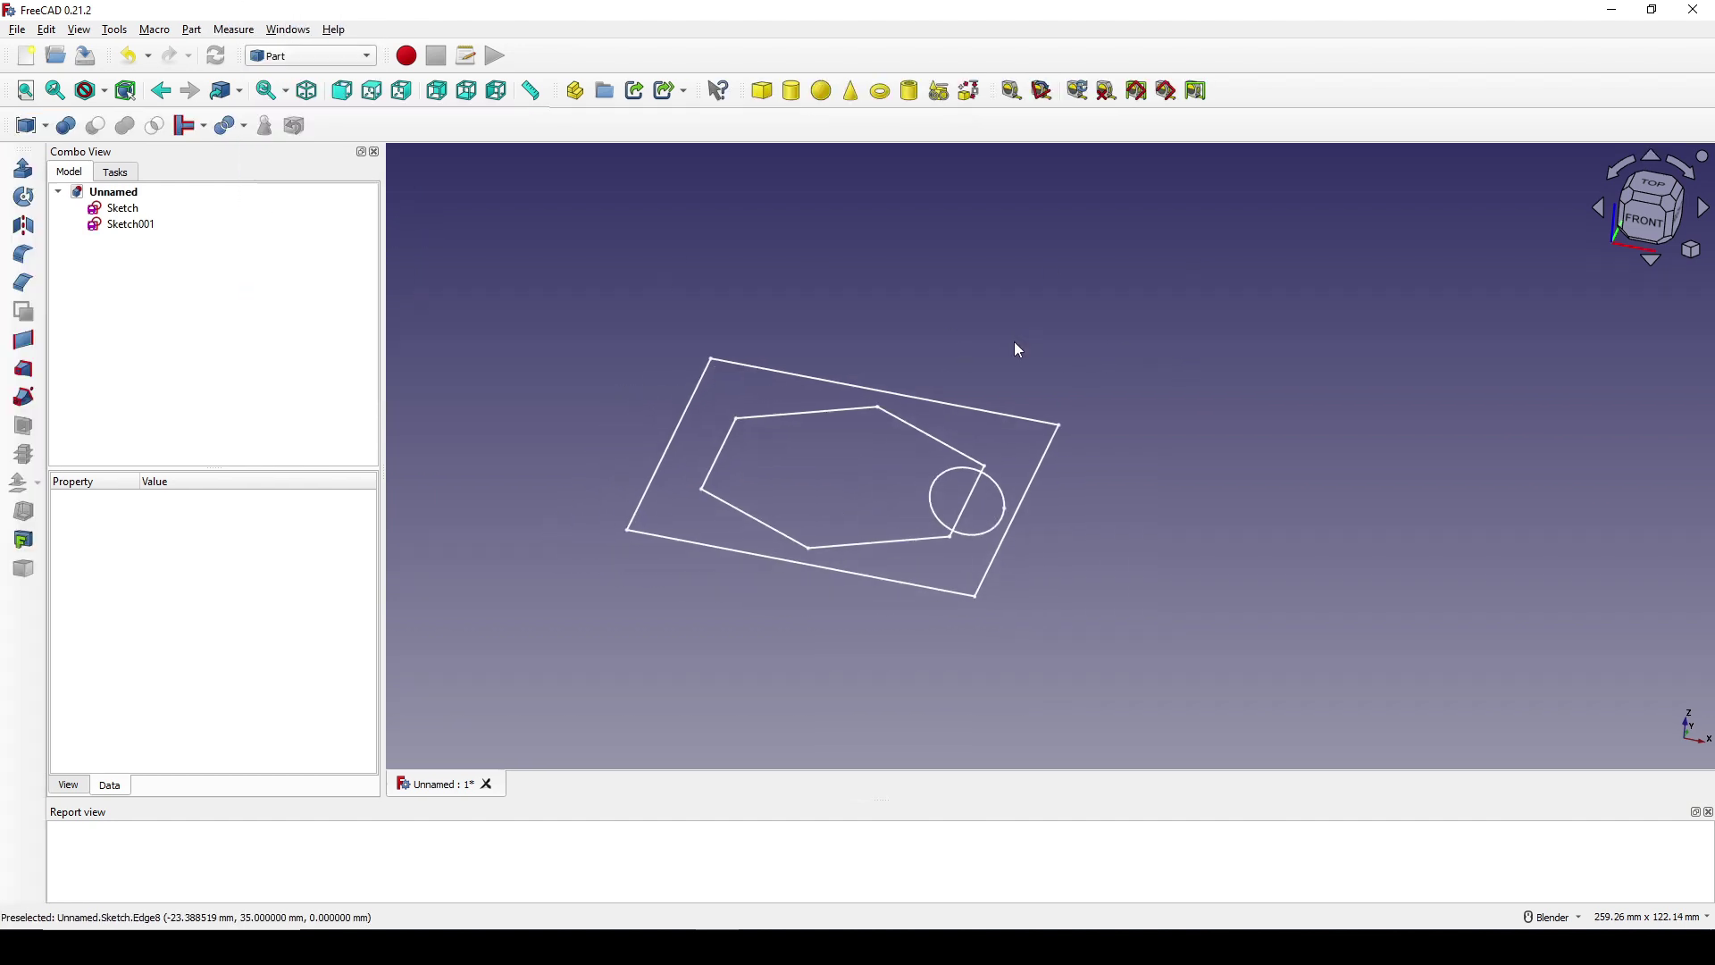
click(127, 224)
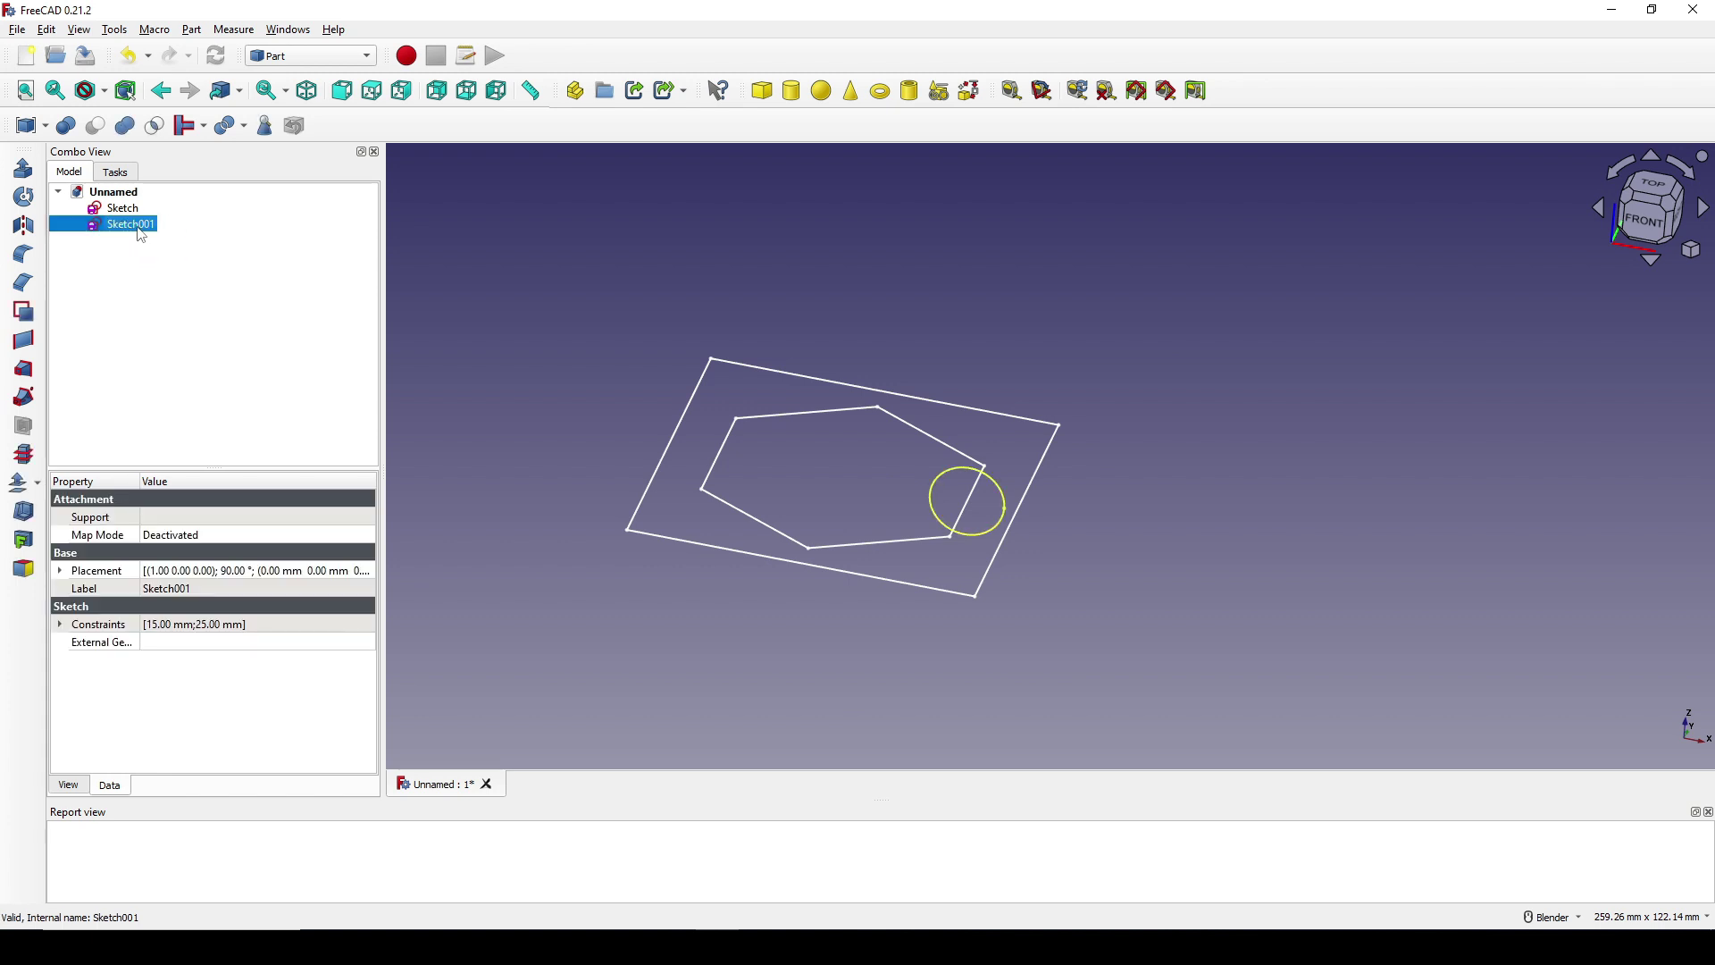
click(23, 198)
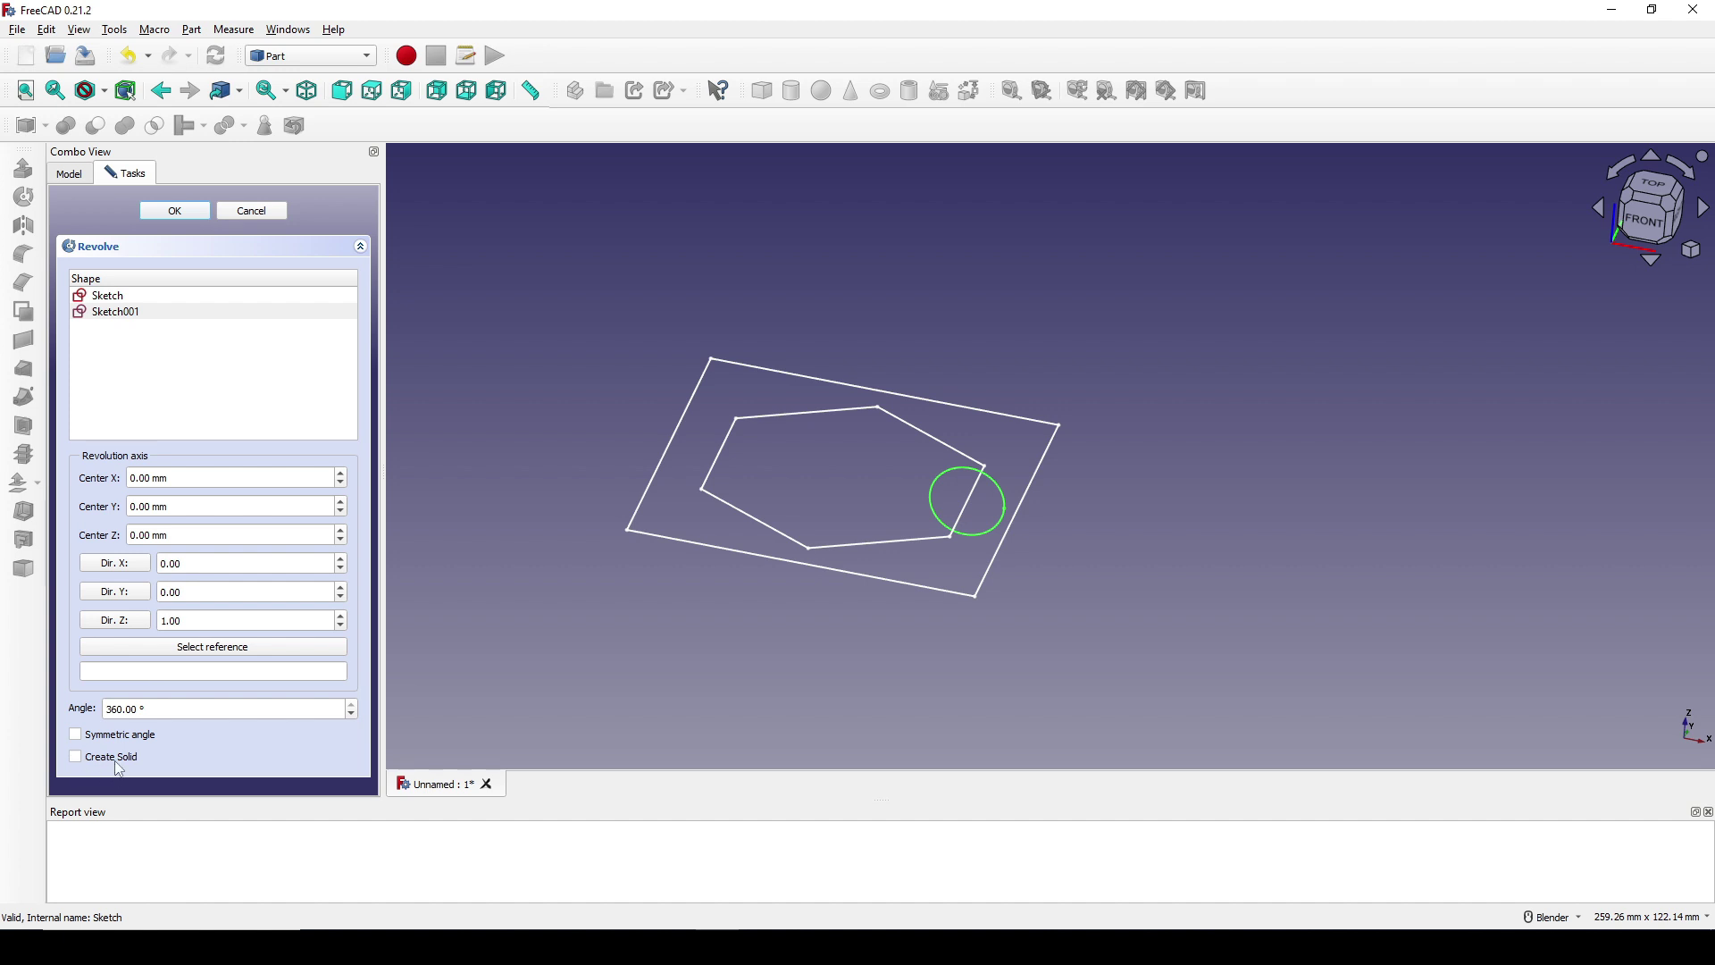
click(184, 211)
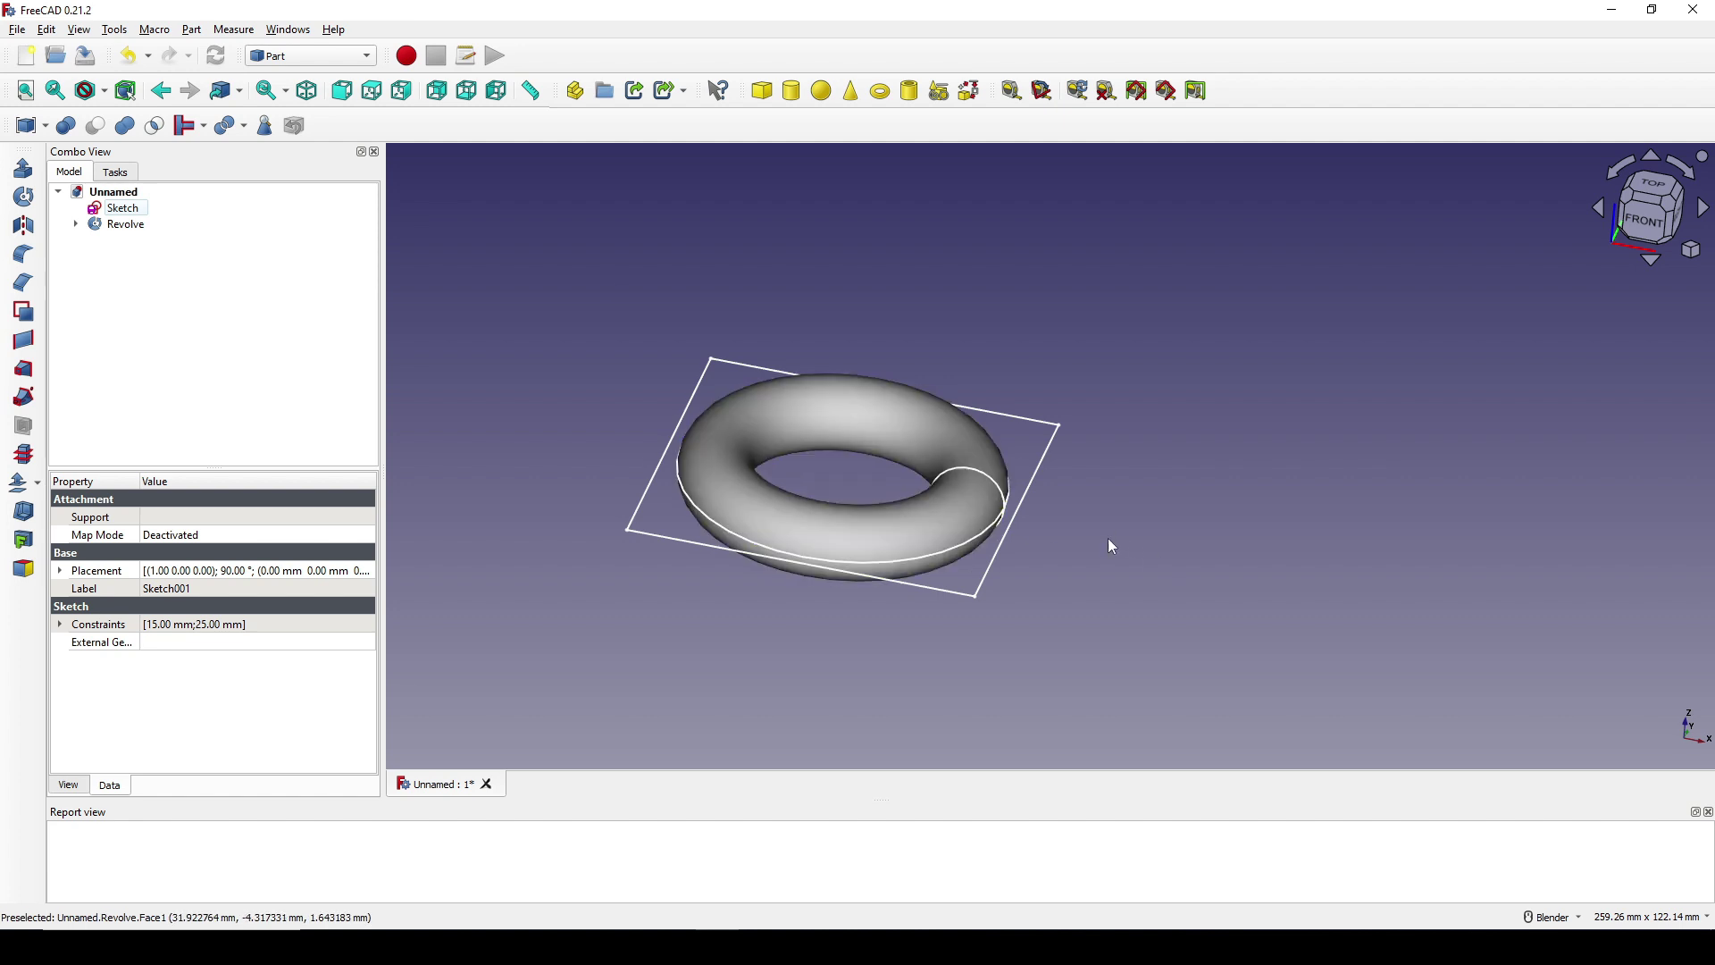
Extrude the hexagon-and-square sketch as a solid along its normal, symmetrically, with a length of 50 mm
middle_drag(1108, 538, 798, 401)
scroll(799, 401, up, 2)
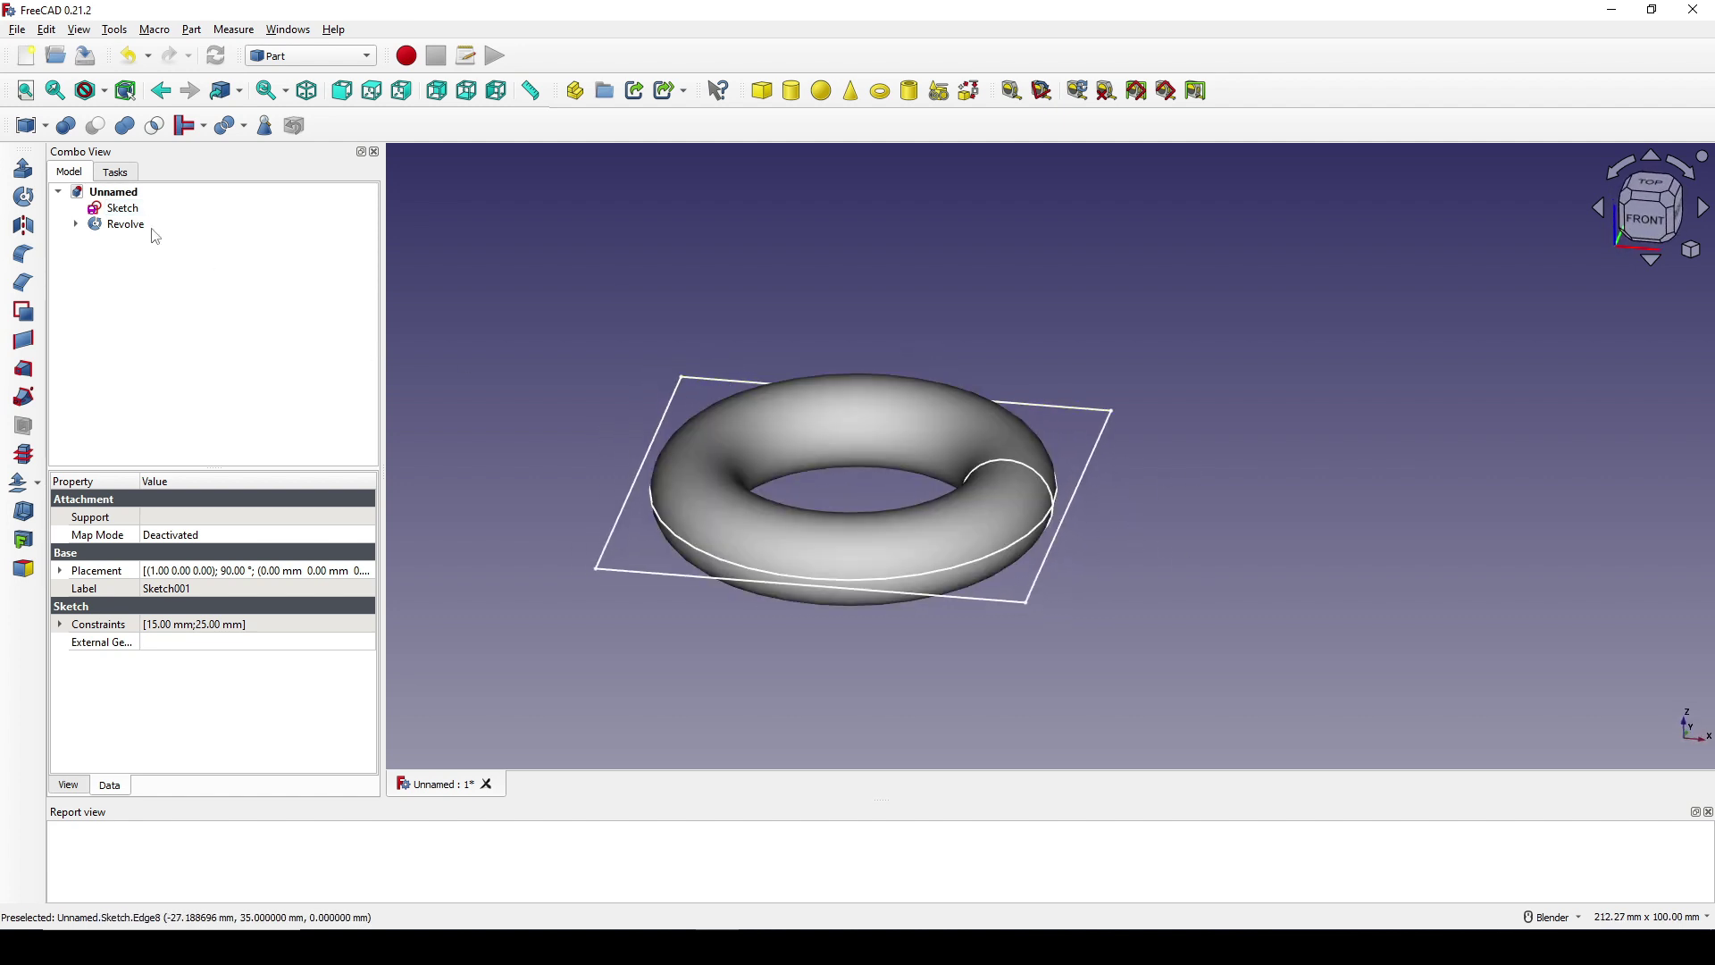
click(123, 209)
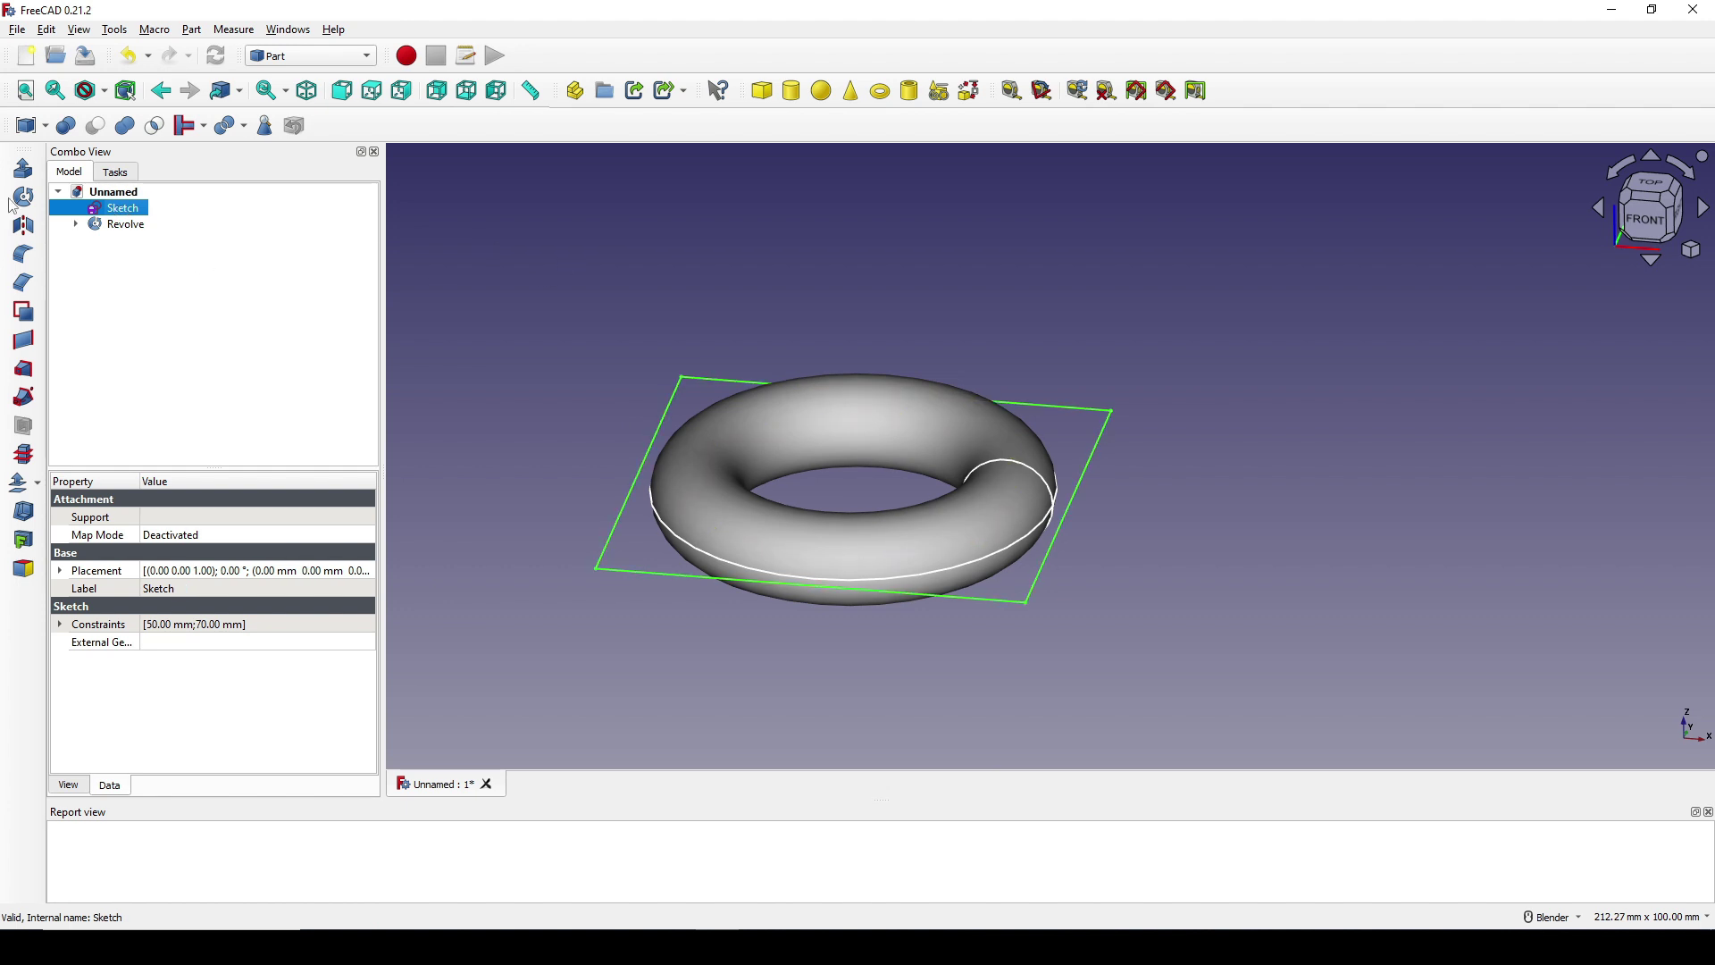
click(23, 168)
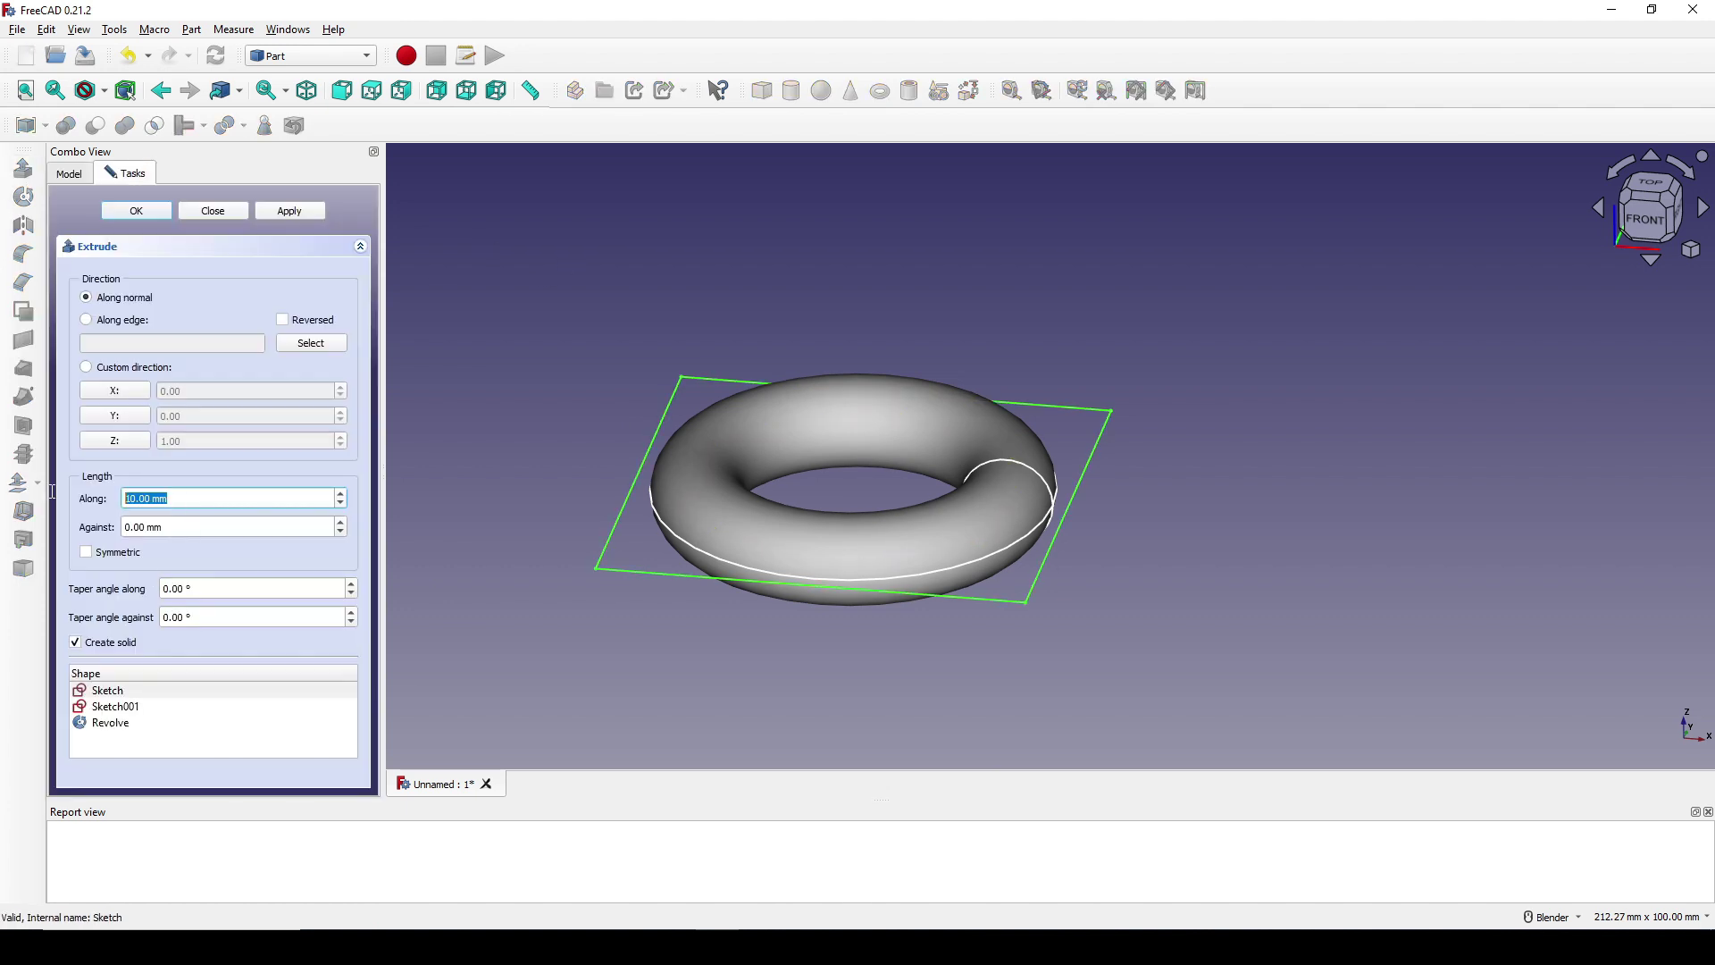
text(50)
click(110, 564)
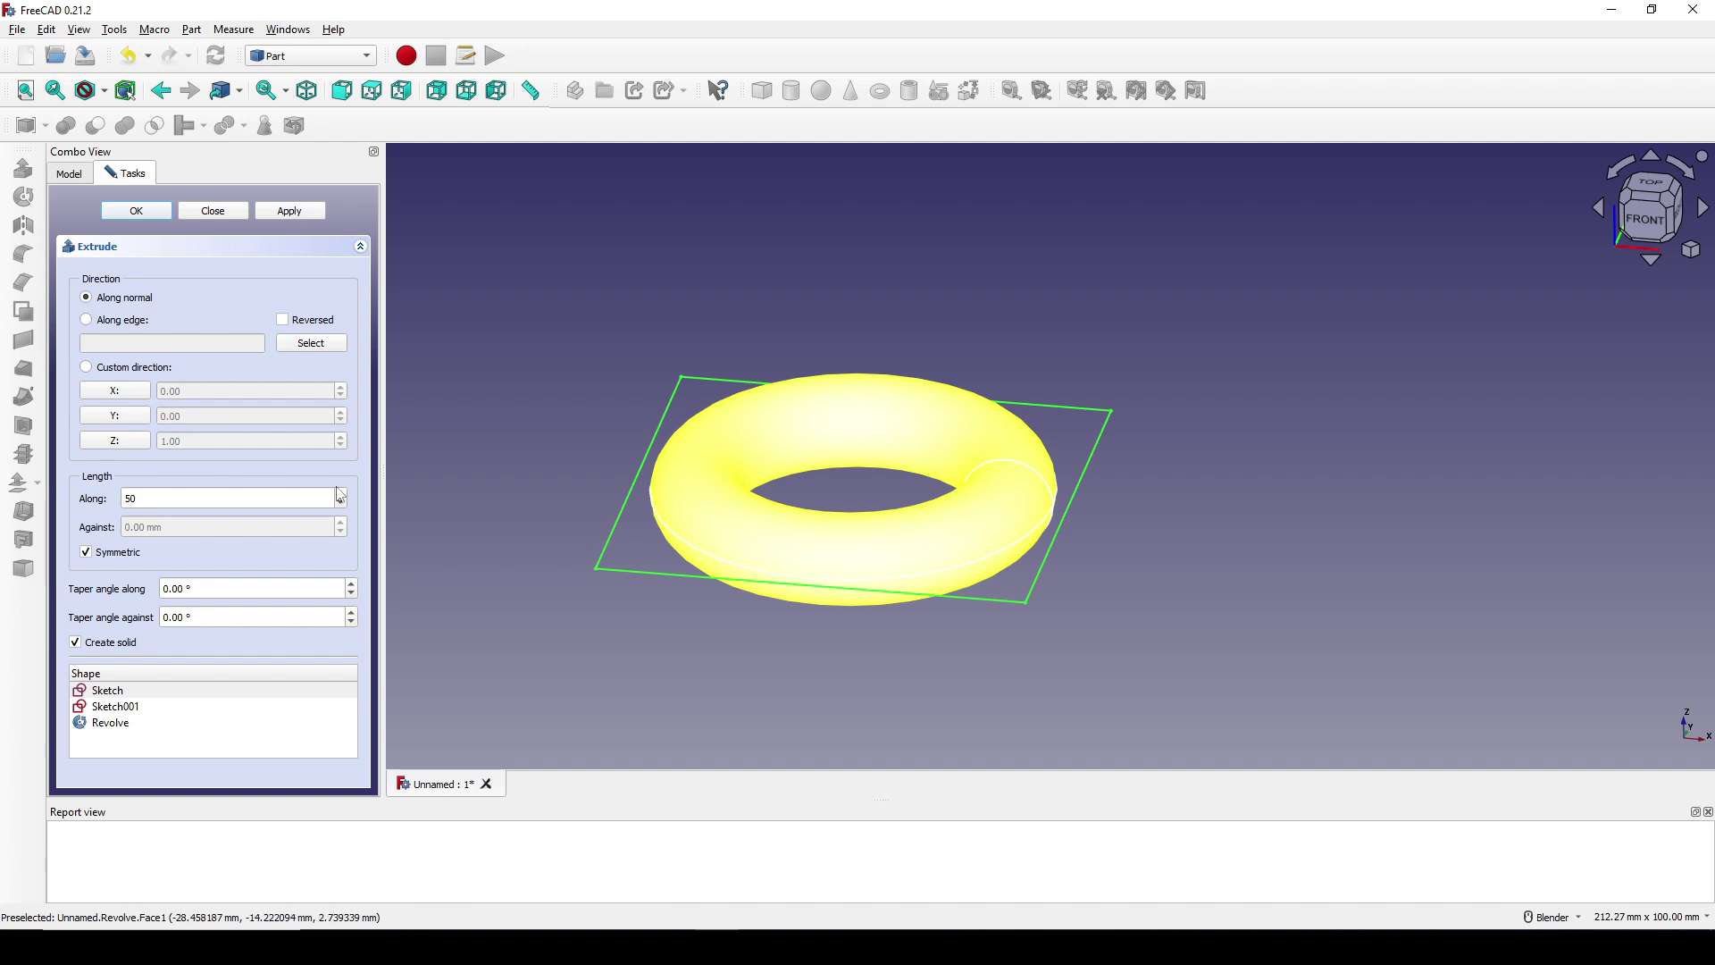
click(136, 211)
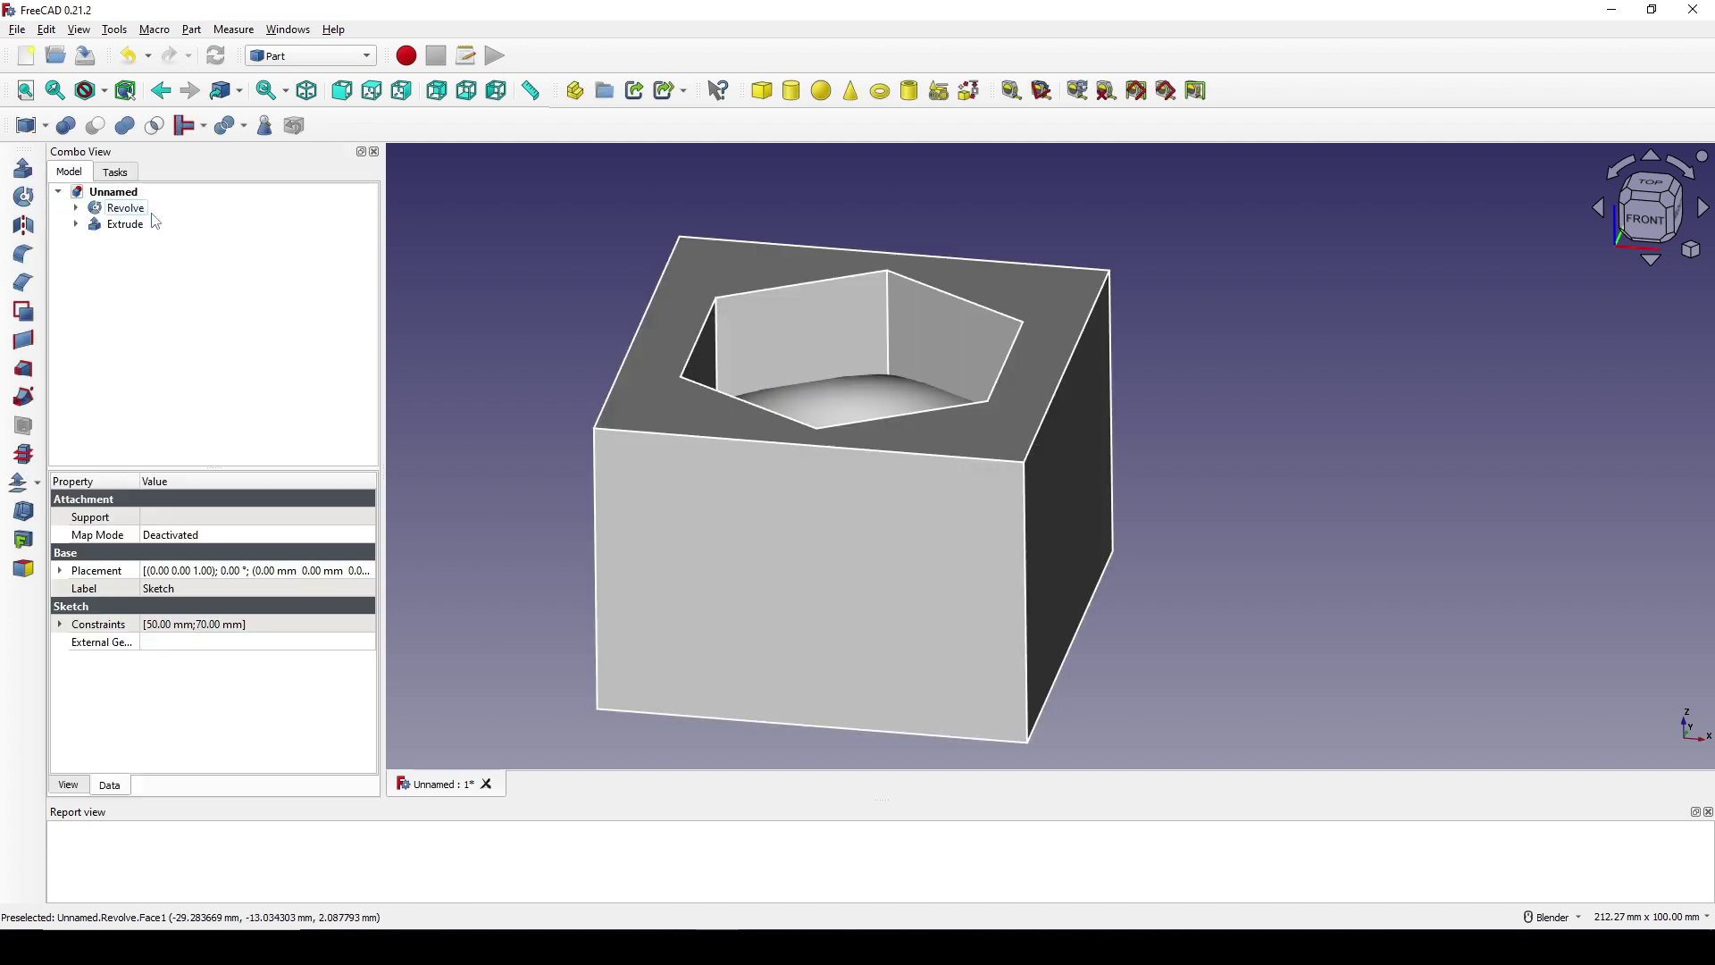
Cut the extruded block with the hexagonal opening from the revolved ring
middle_drag(968, 586, 888, 586)
scroll(969, 465, up, 3)
middle_drag(969, 465, 896, 490)
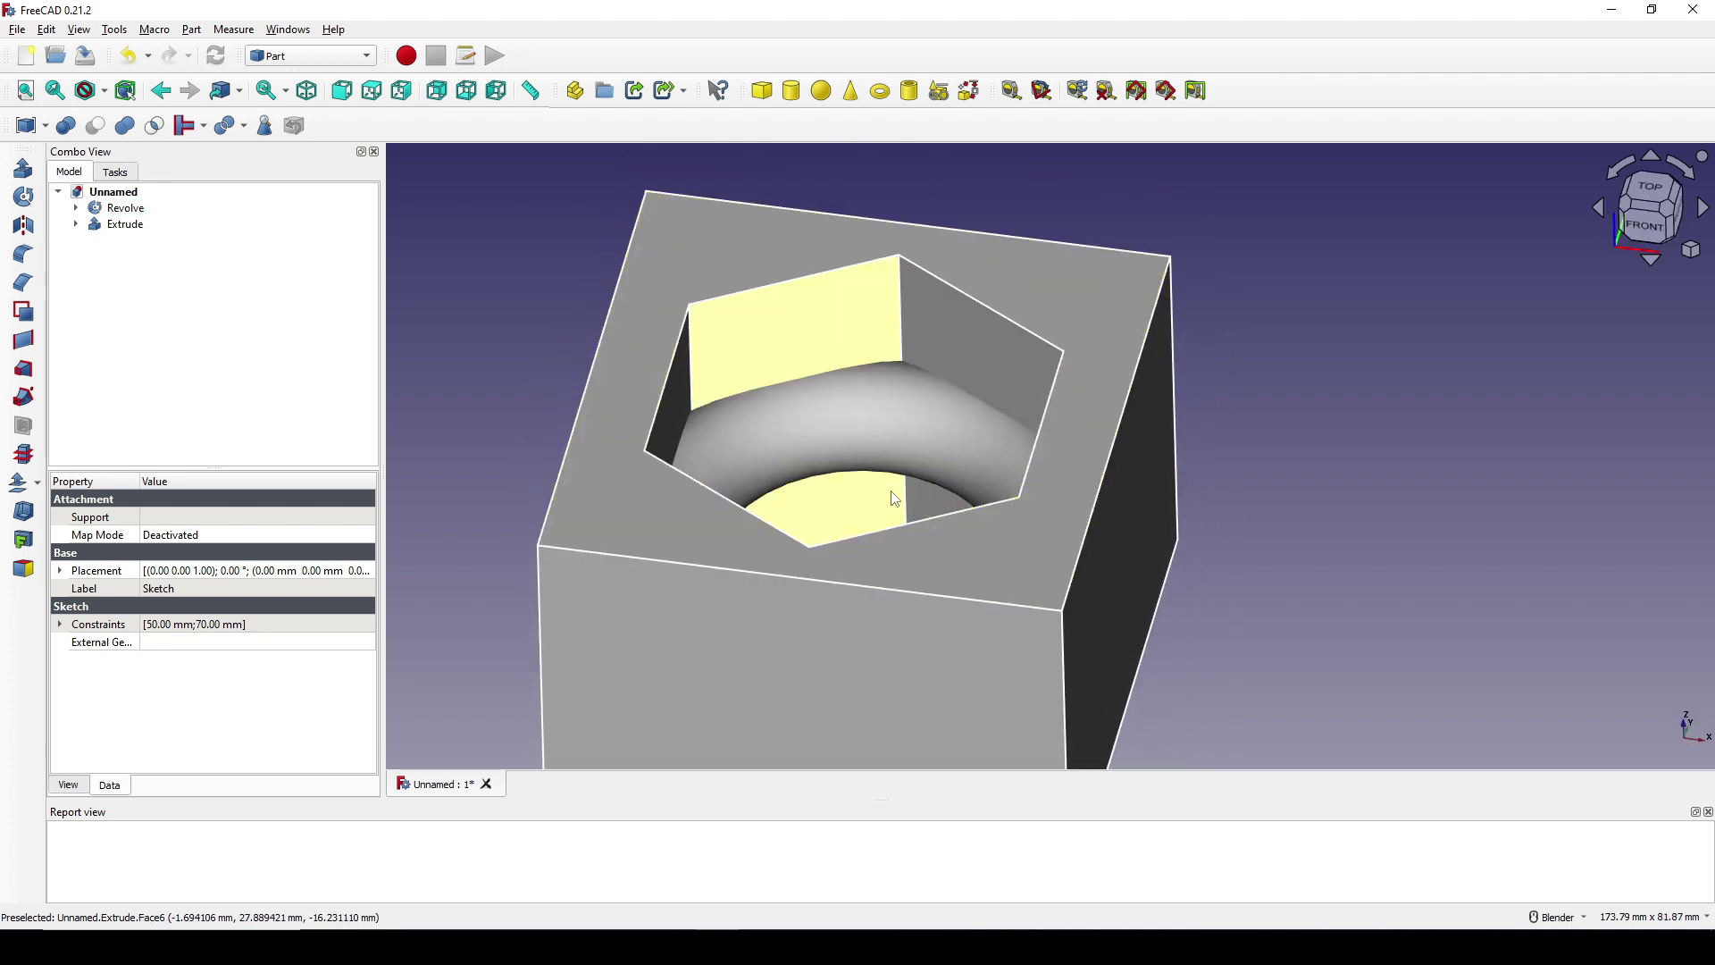
click(857, 400)
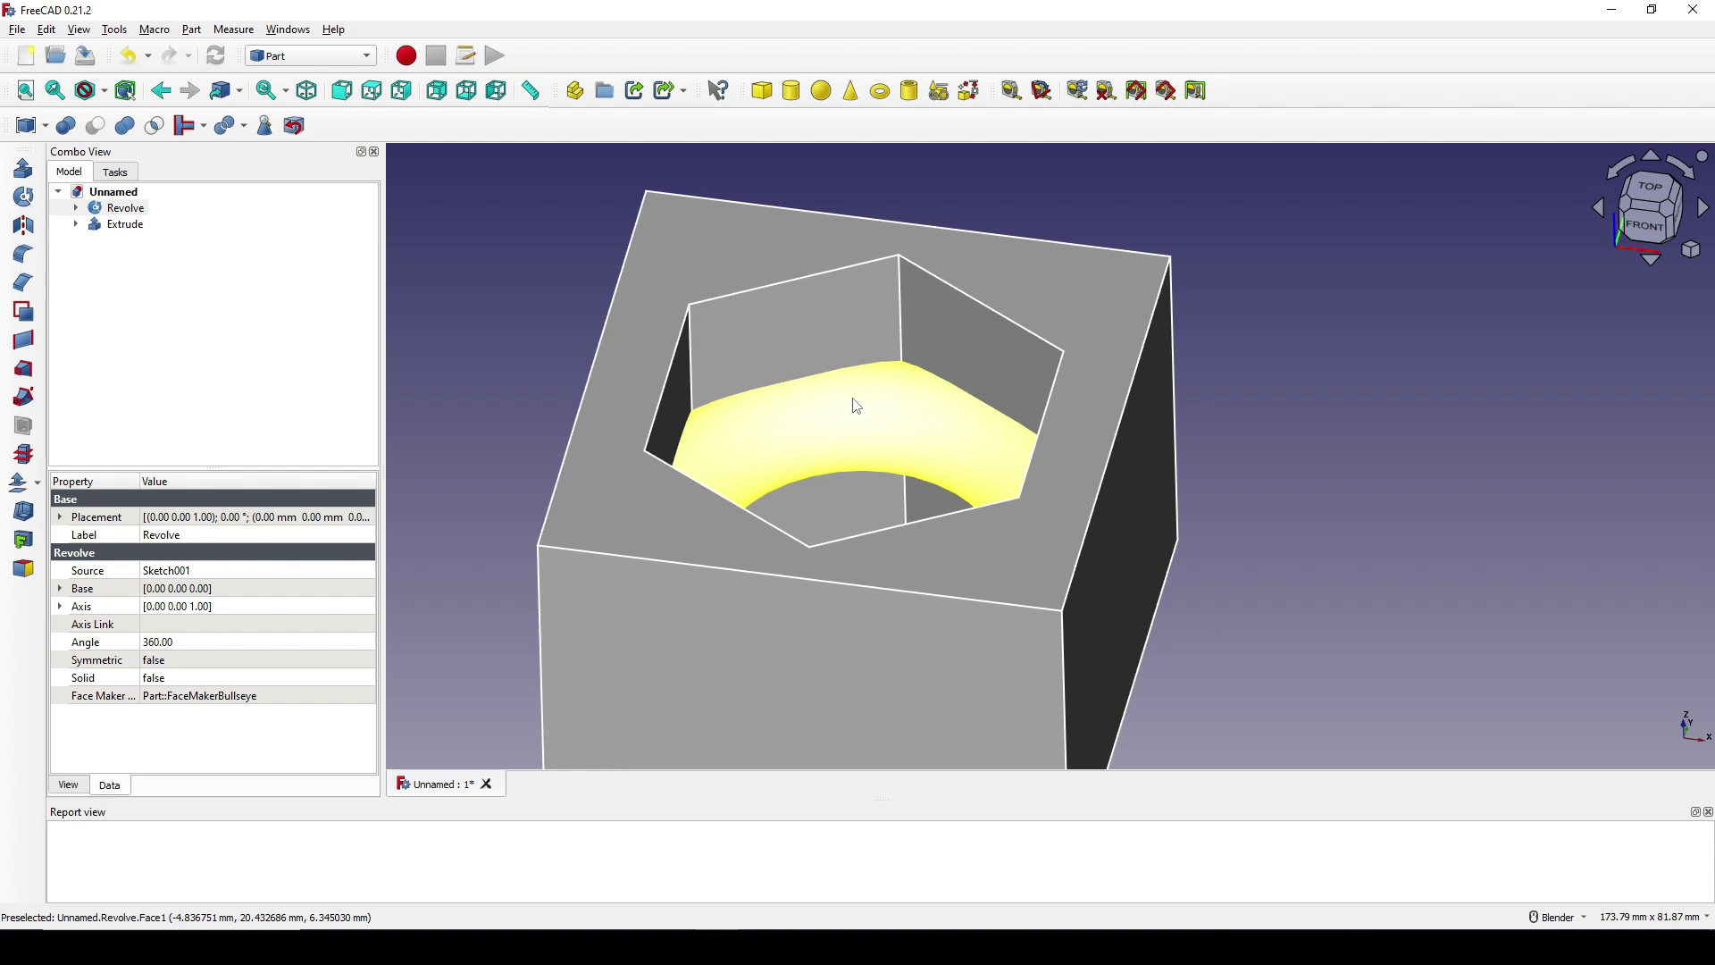
ctrl+click(855, 322)
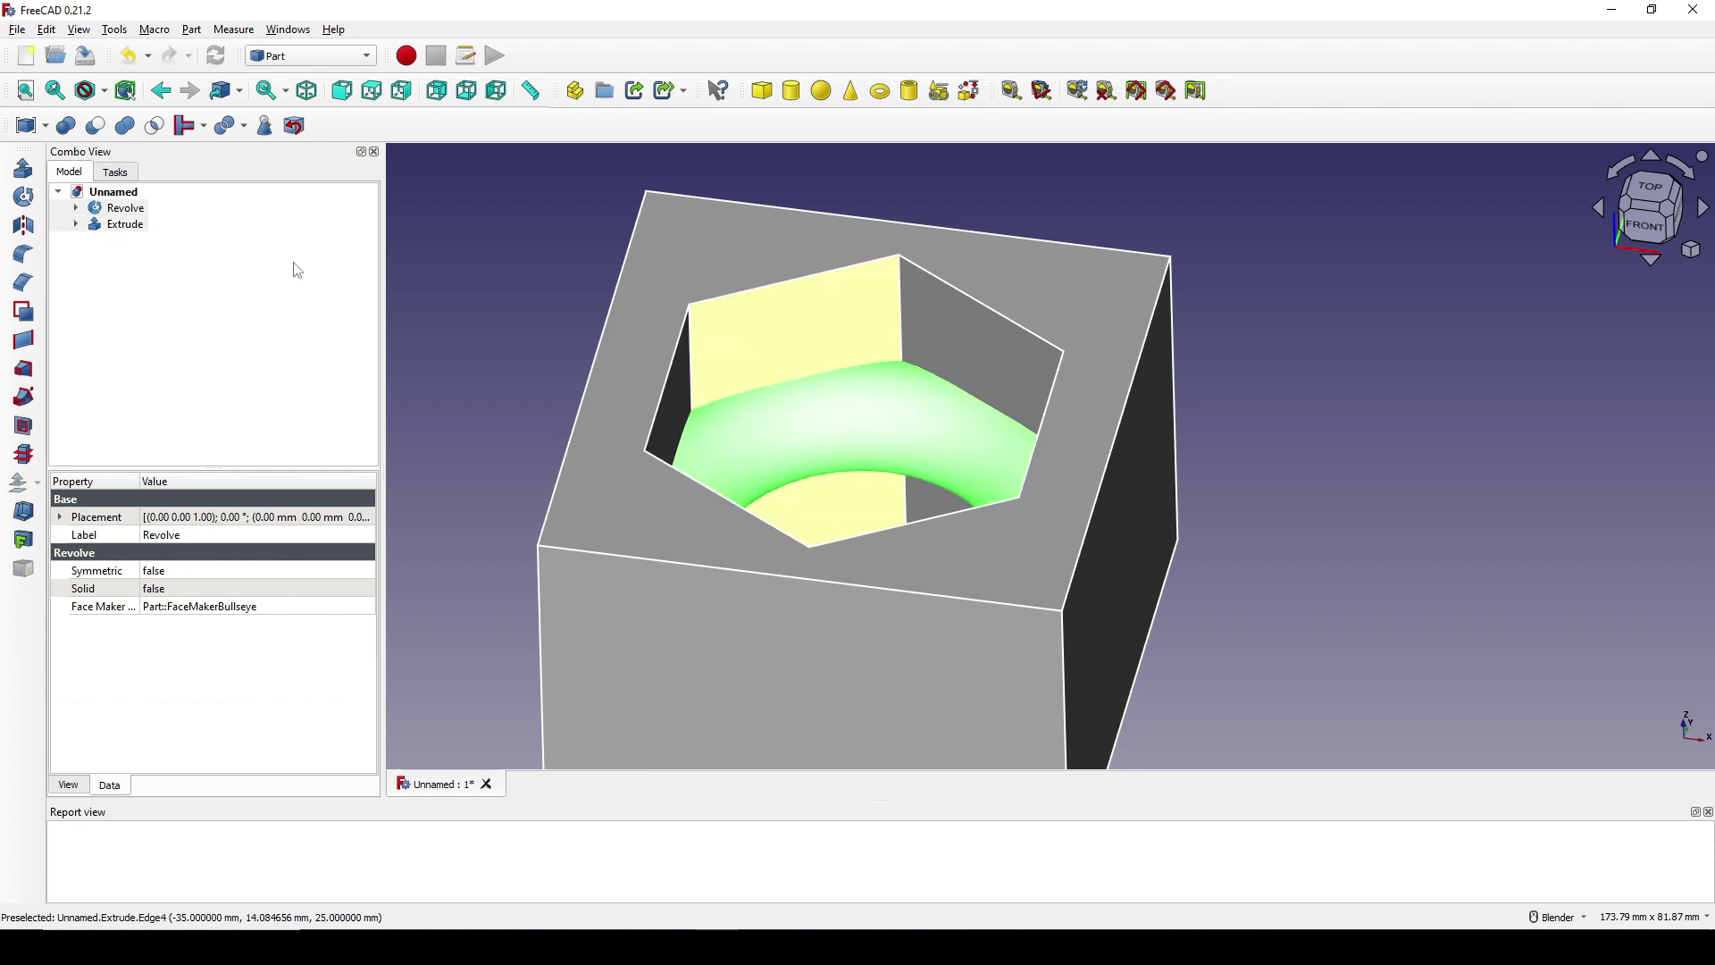
click(96, 126)
Switch to the Sketcher workbench and start a new sketch on the XY plane in top view
middle_drag(882, 571, 899, 540)
click(1195, 506)
middle_drag(1070, 517, 1021, 527)
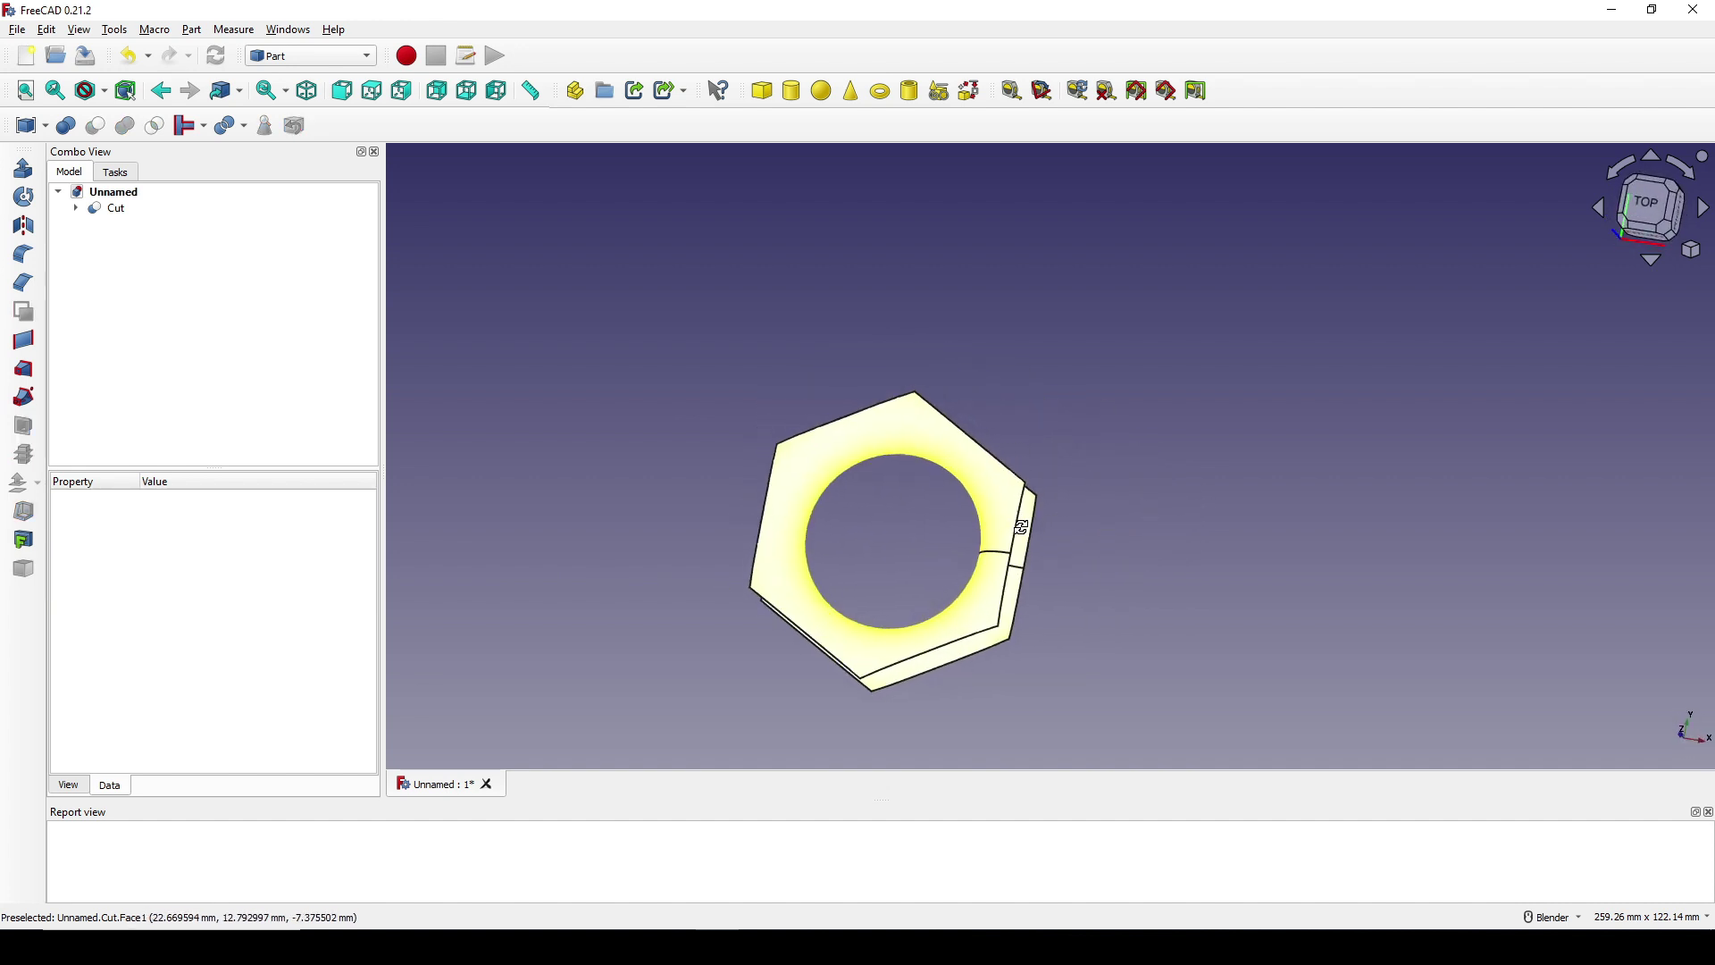
click(313, 55)
click(318, 255)
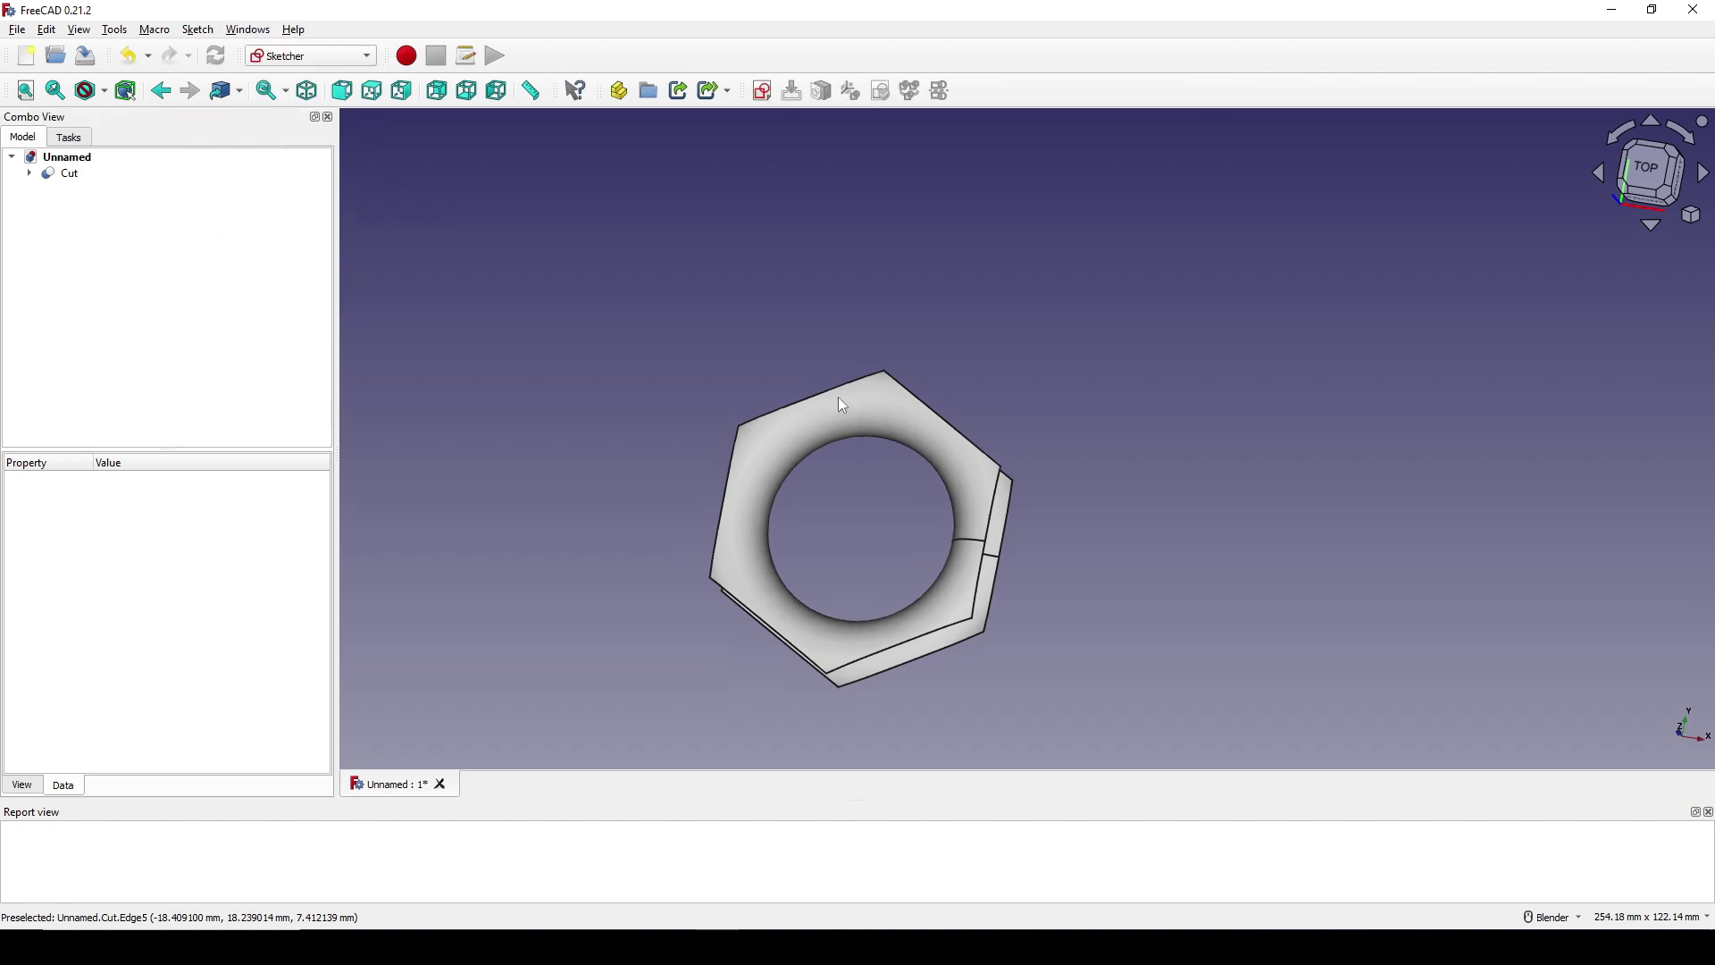
click(1663, 175)
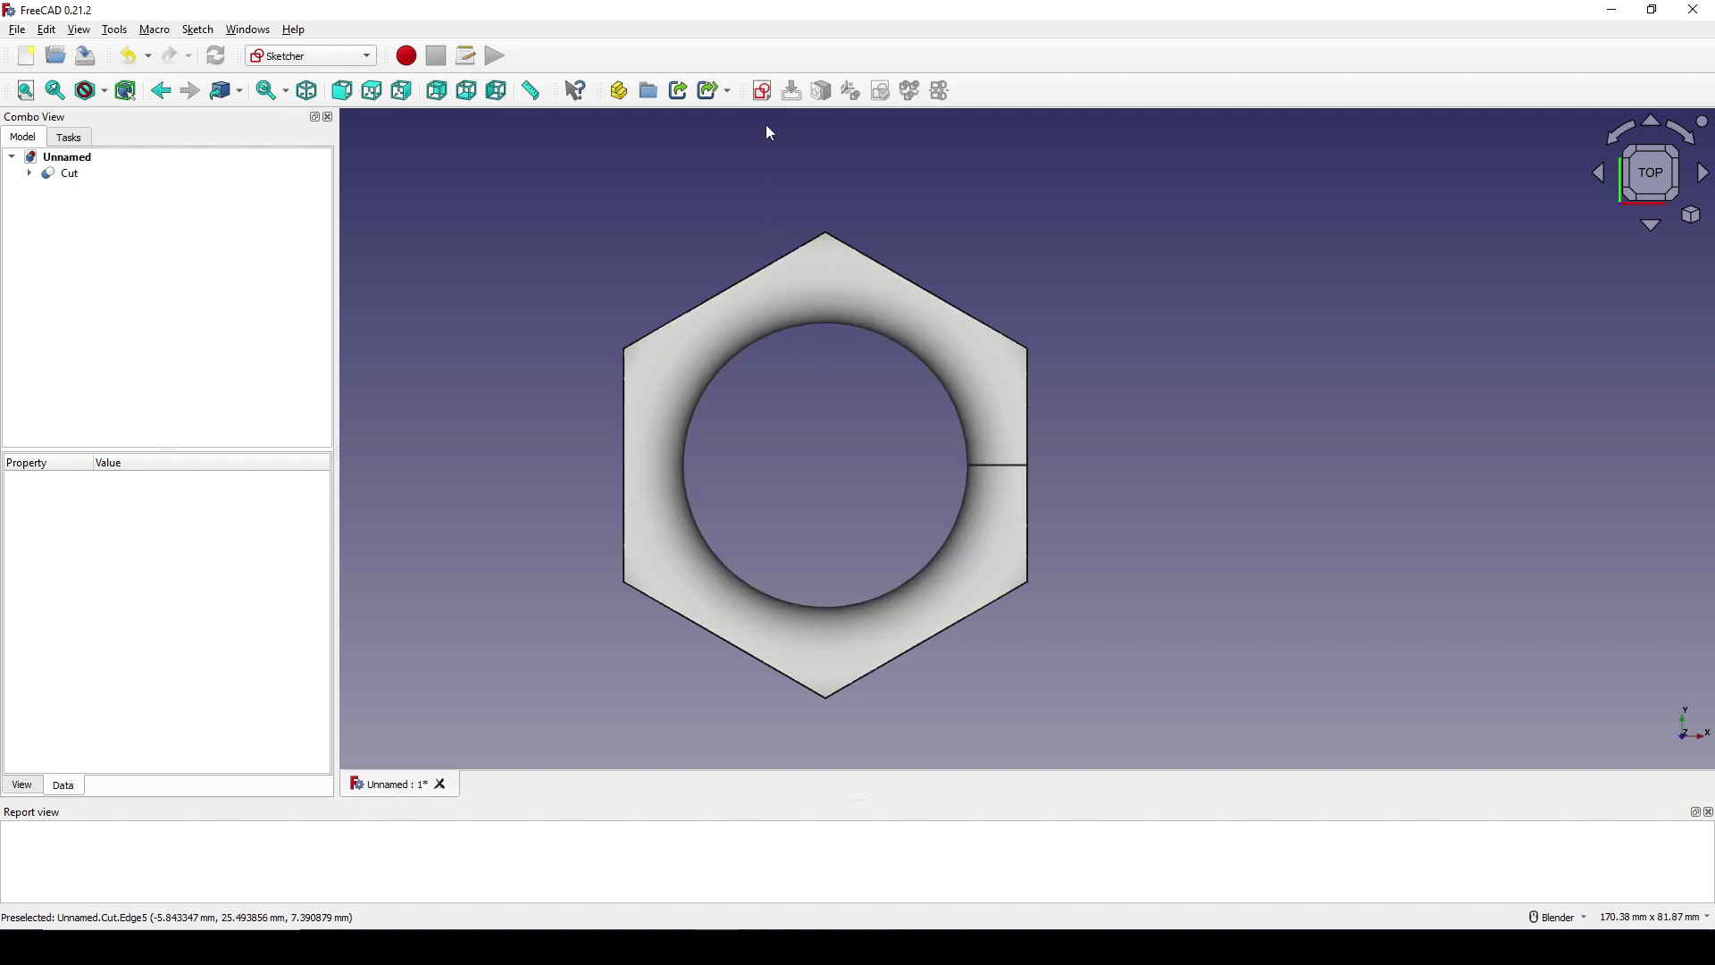
click(763, 90)
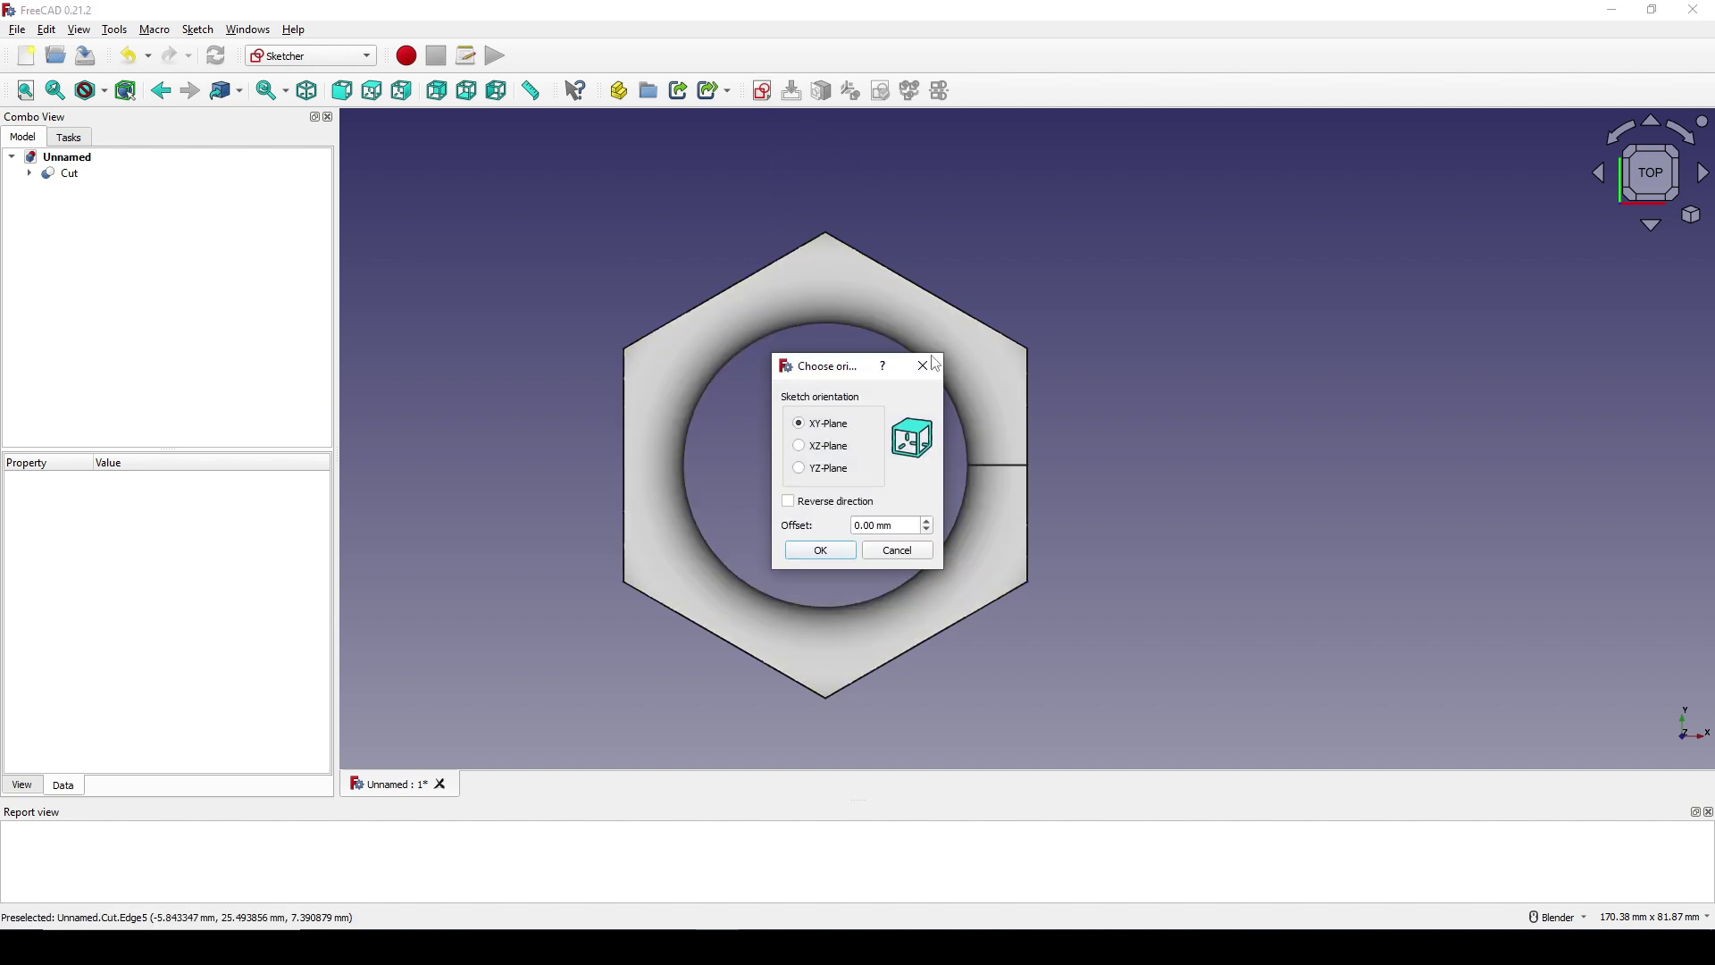
click(844, 552)
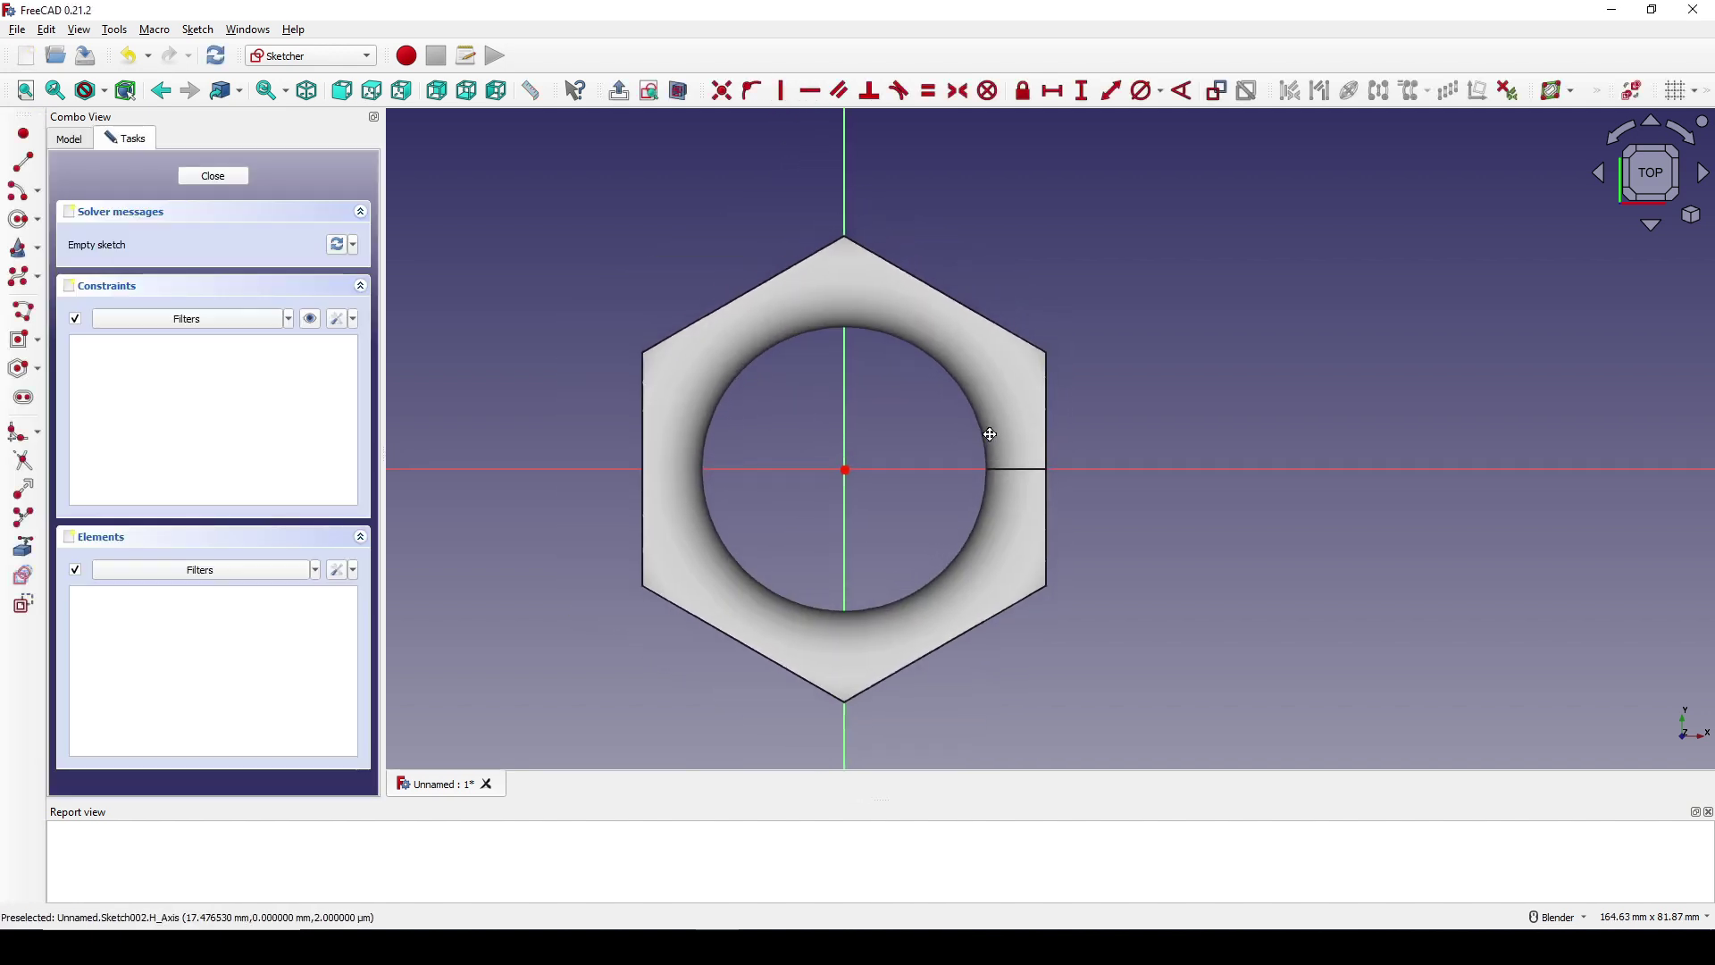
Draw two opposing diagonal lines across the ring's centre and a third line along the horizontal axis, all extending beyond the hexagon
click(24, 162)
click(621, 206)
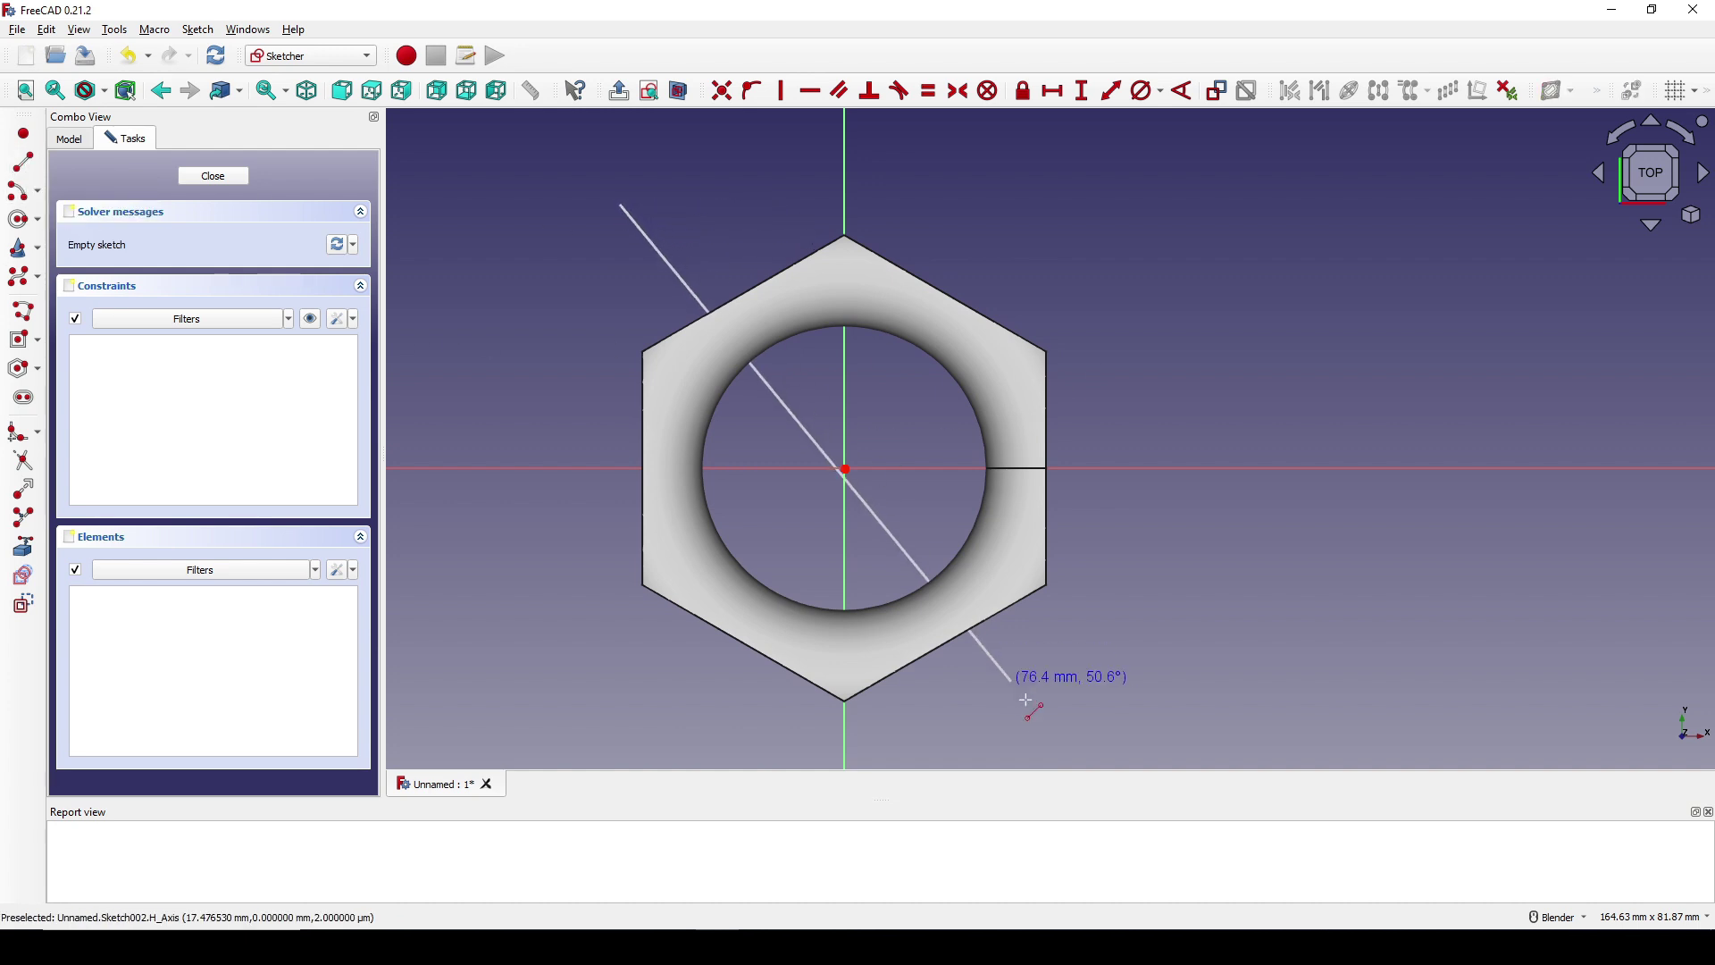
click(1078, 739)
click(552, 707)
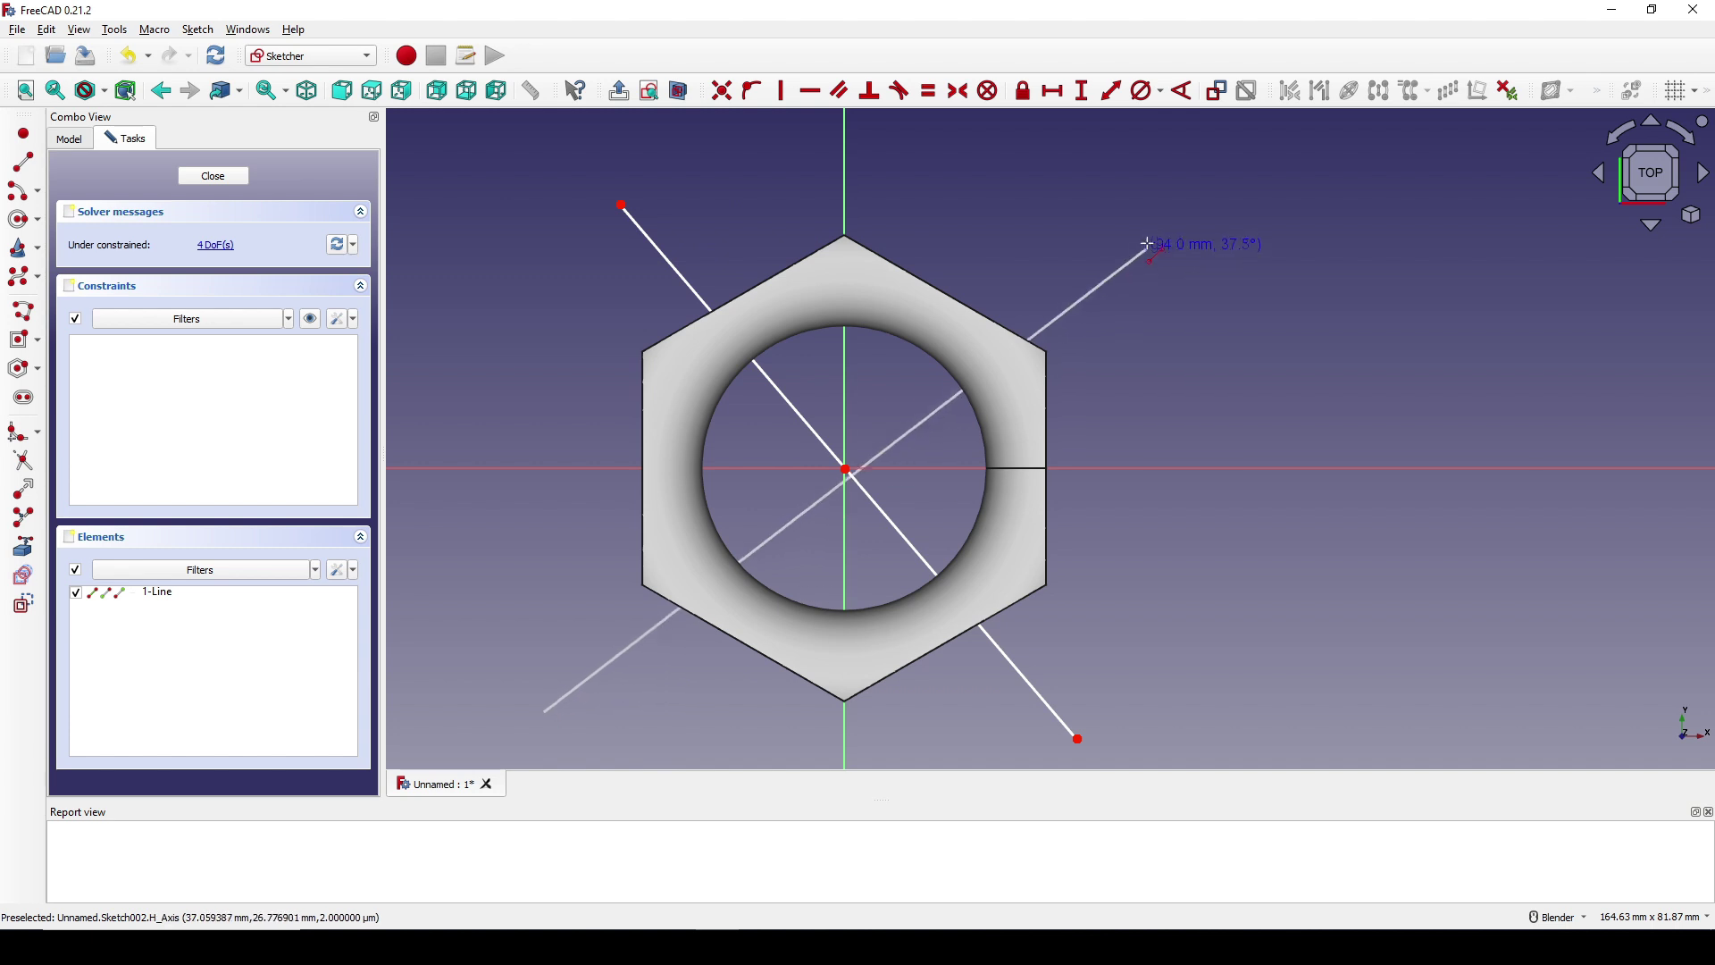
click(1150, 225)
scroll(1143, 231, down, 2)
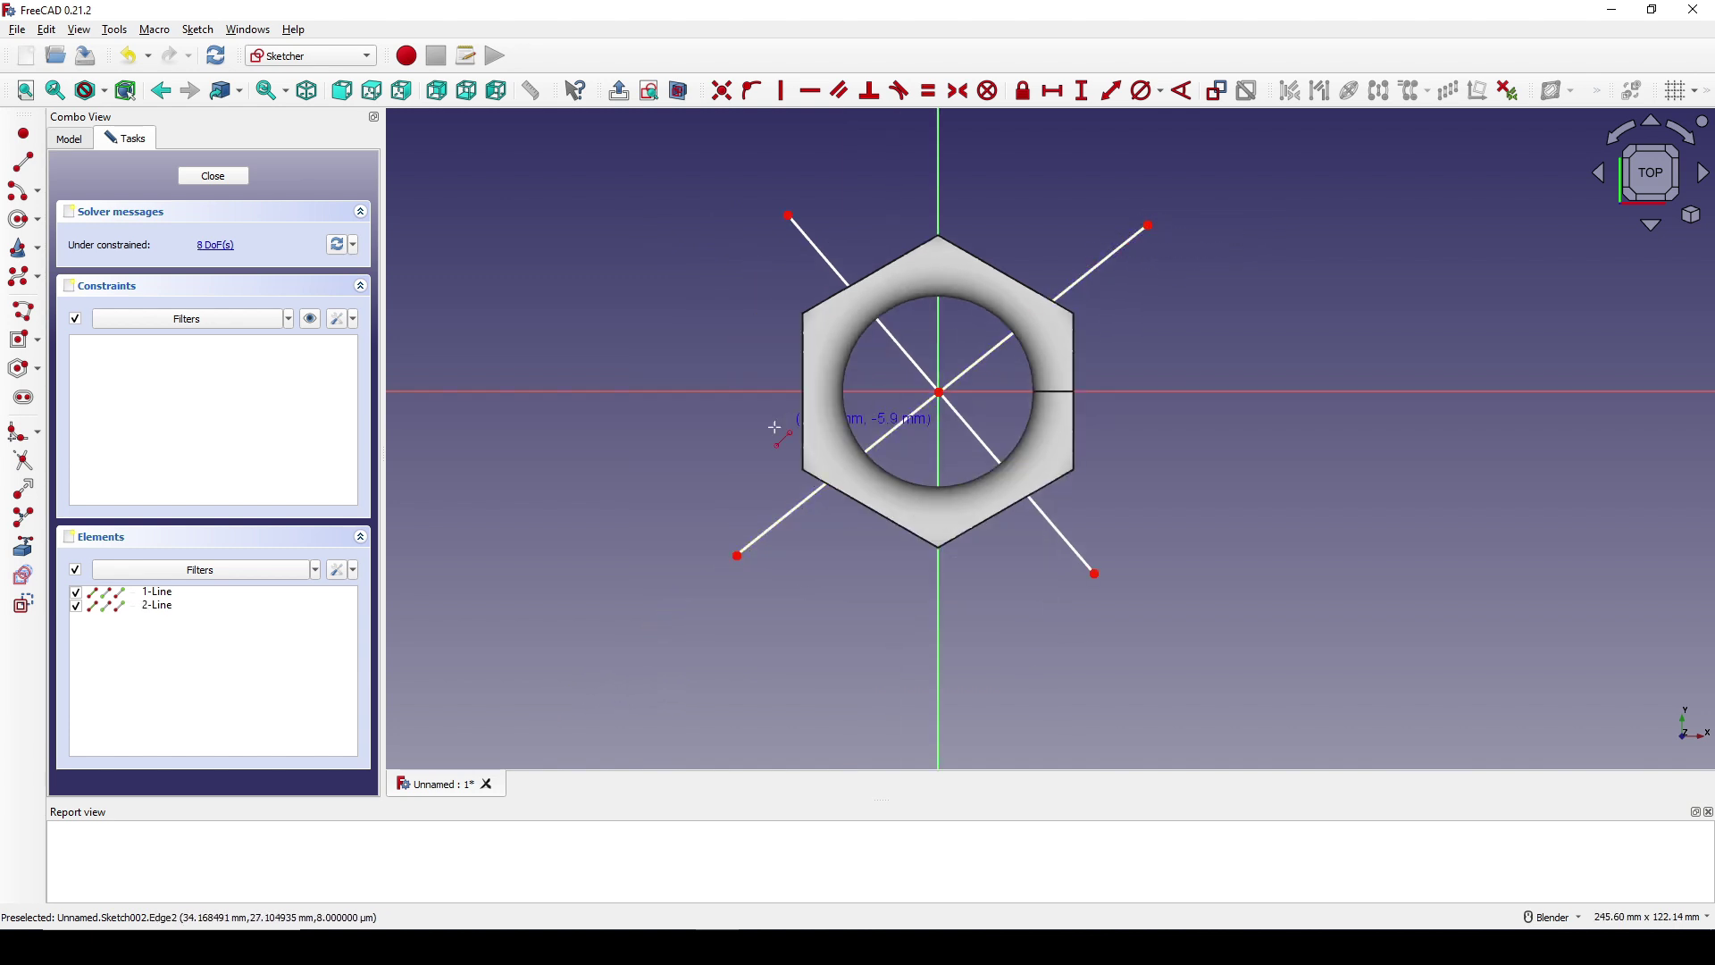
click(670, 392)
click(1221, 393)
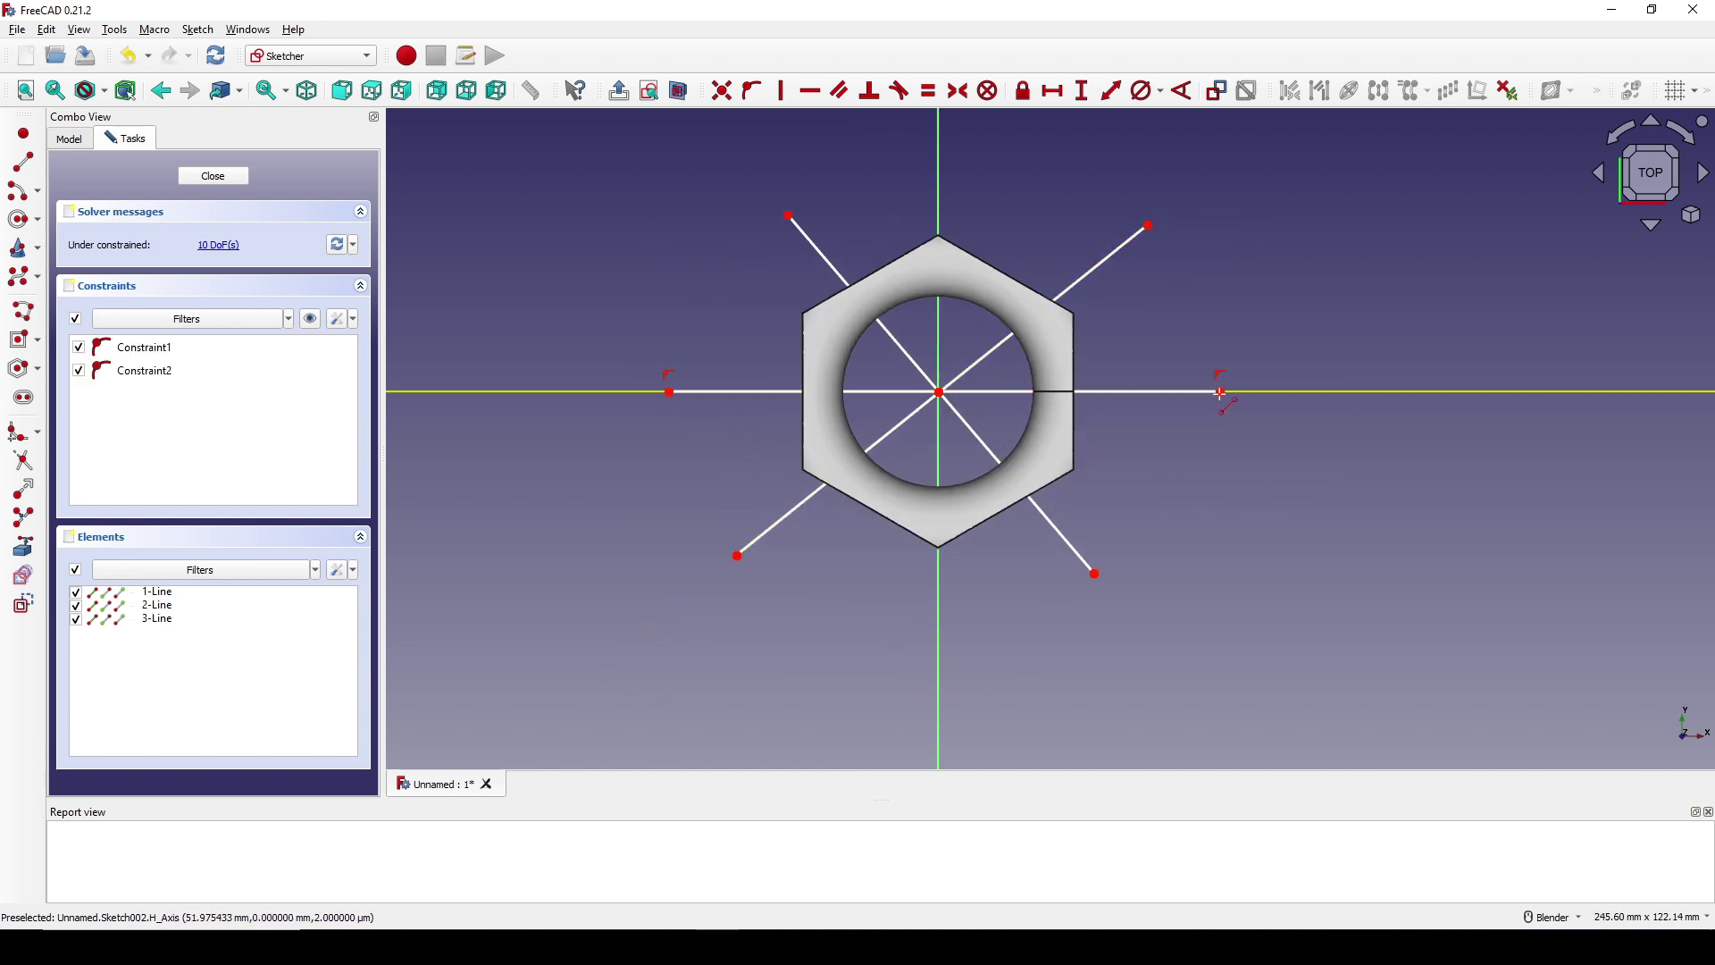
Switch the sketch to section view and make the upper endpoints of the two diagonal lines symmetric about the vertical axis
scroll(1250, 441, up, 2)
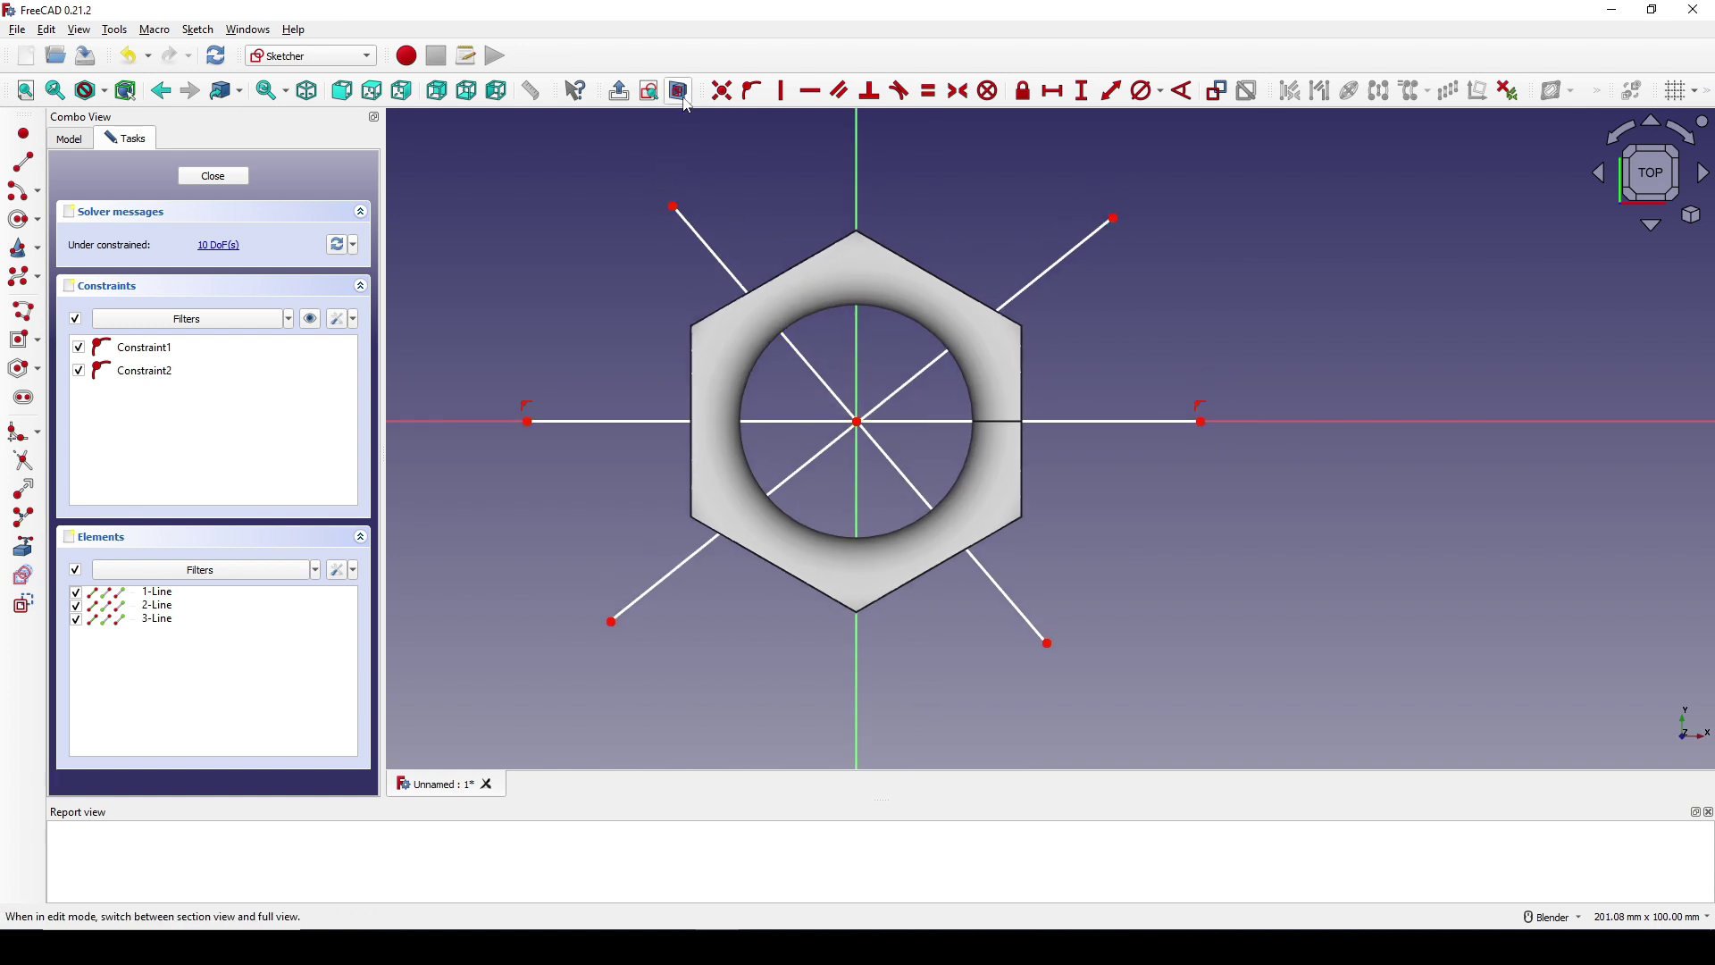
scroll(877, 343, up, 3)
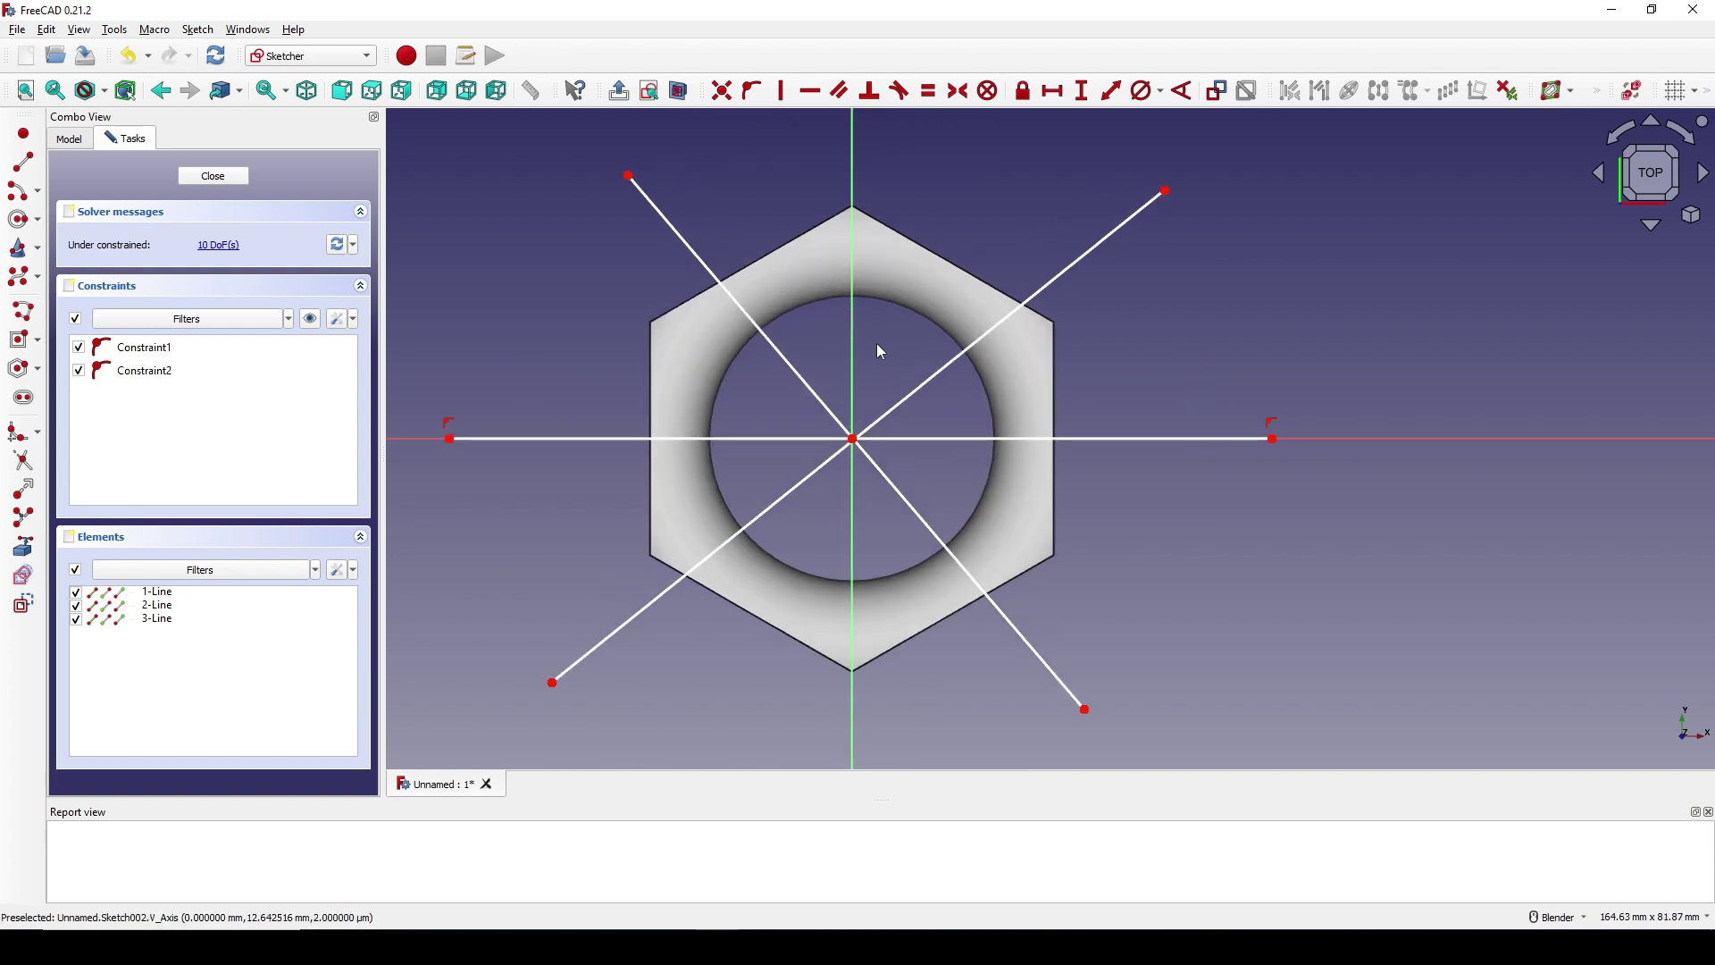
scroll(906, 391, down, 2)
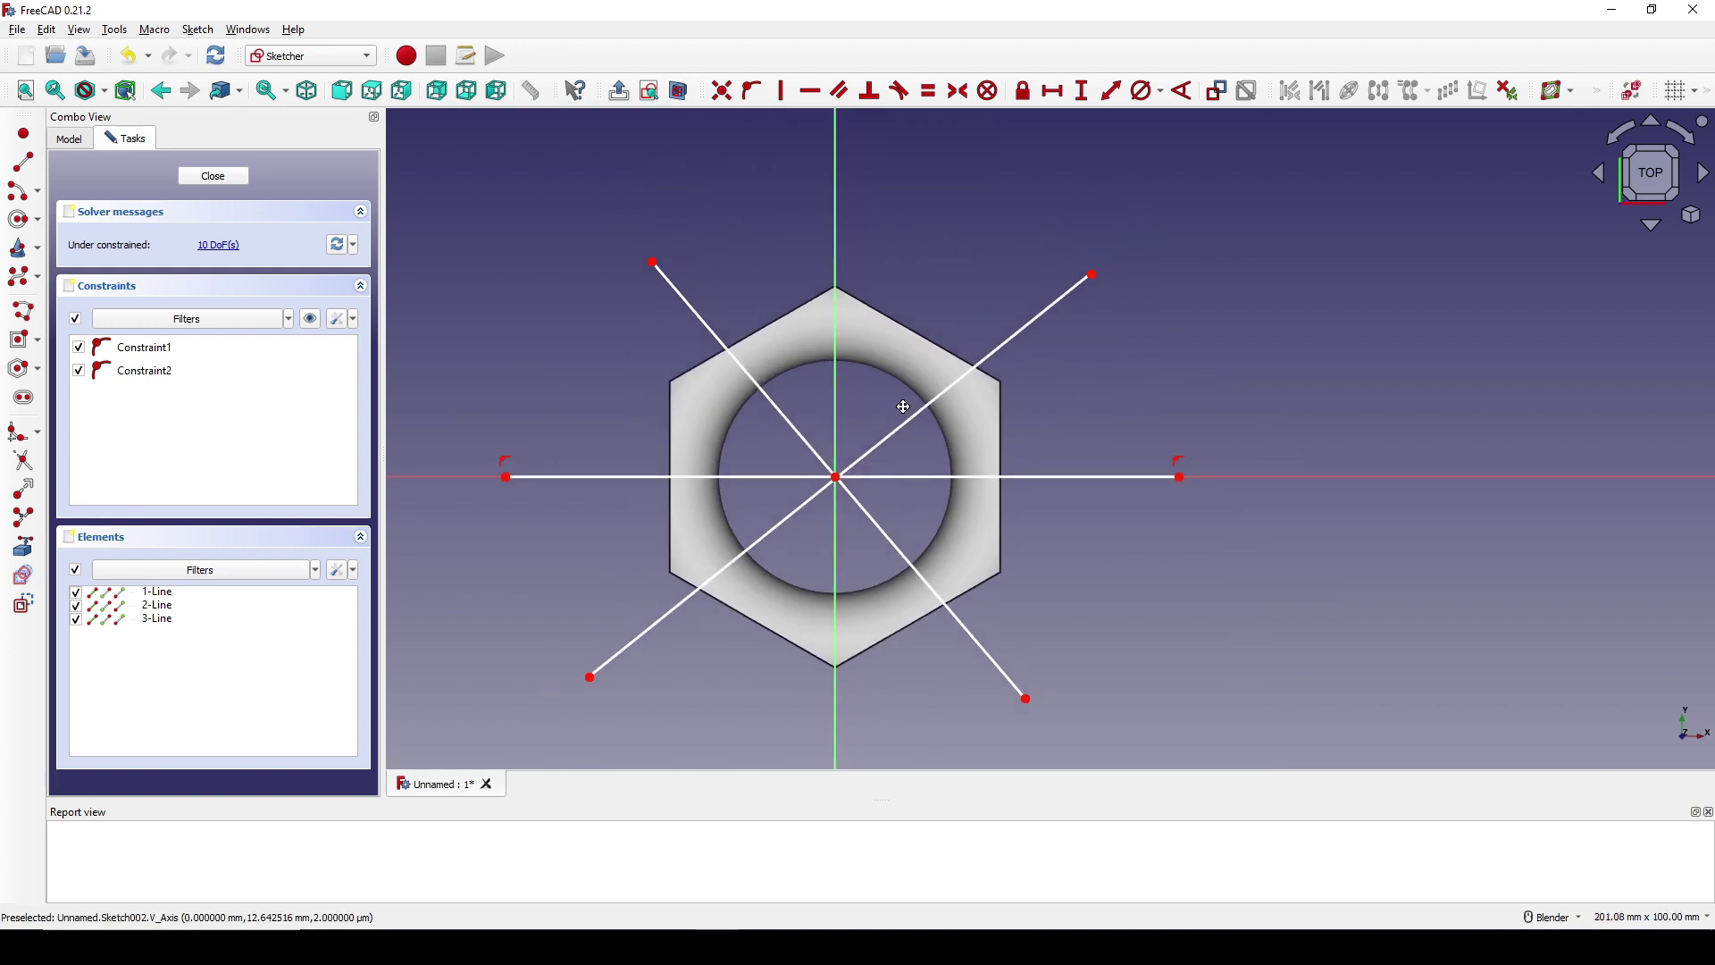
click(655, 265)
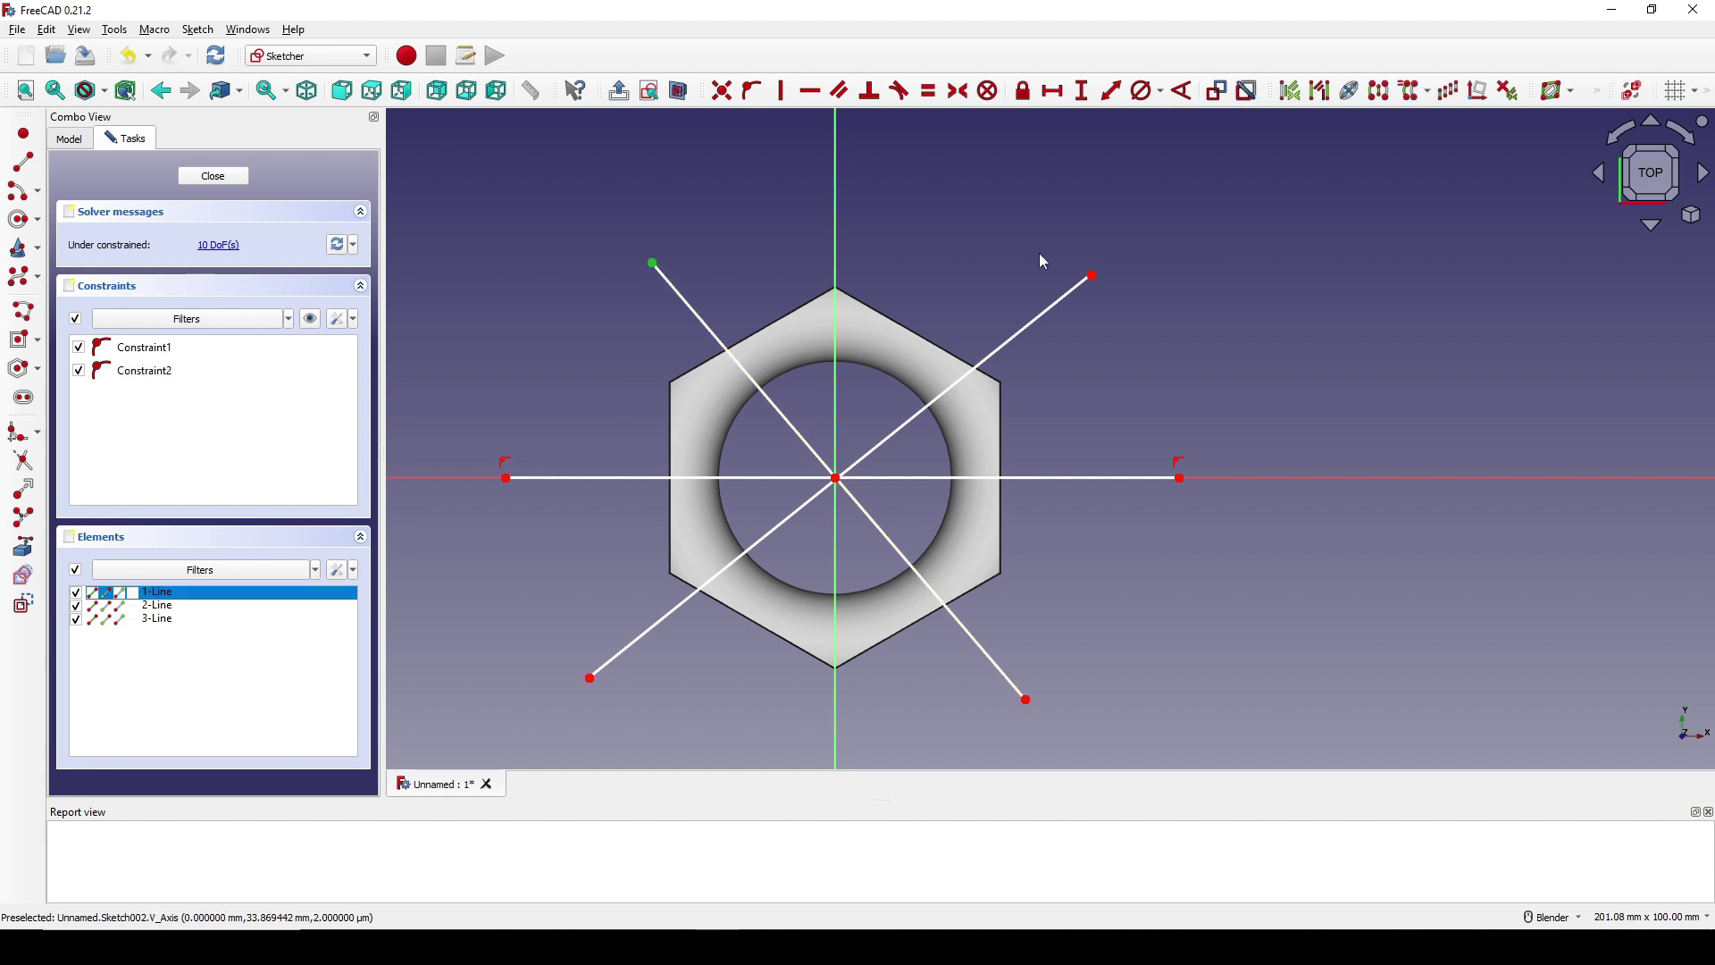
click(1093, 277)
click(839, 221)
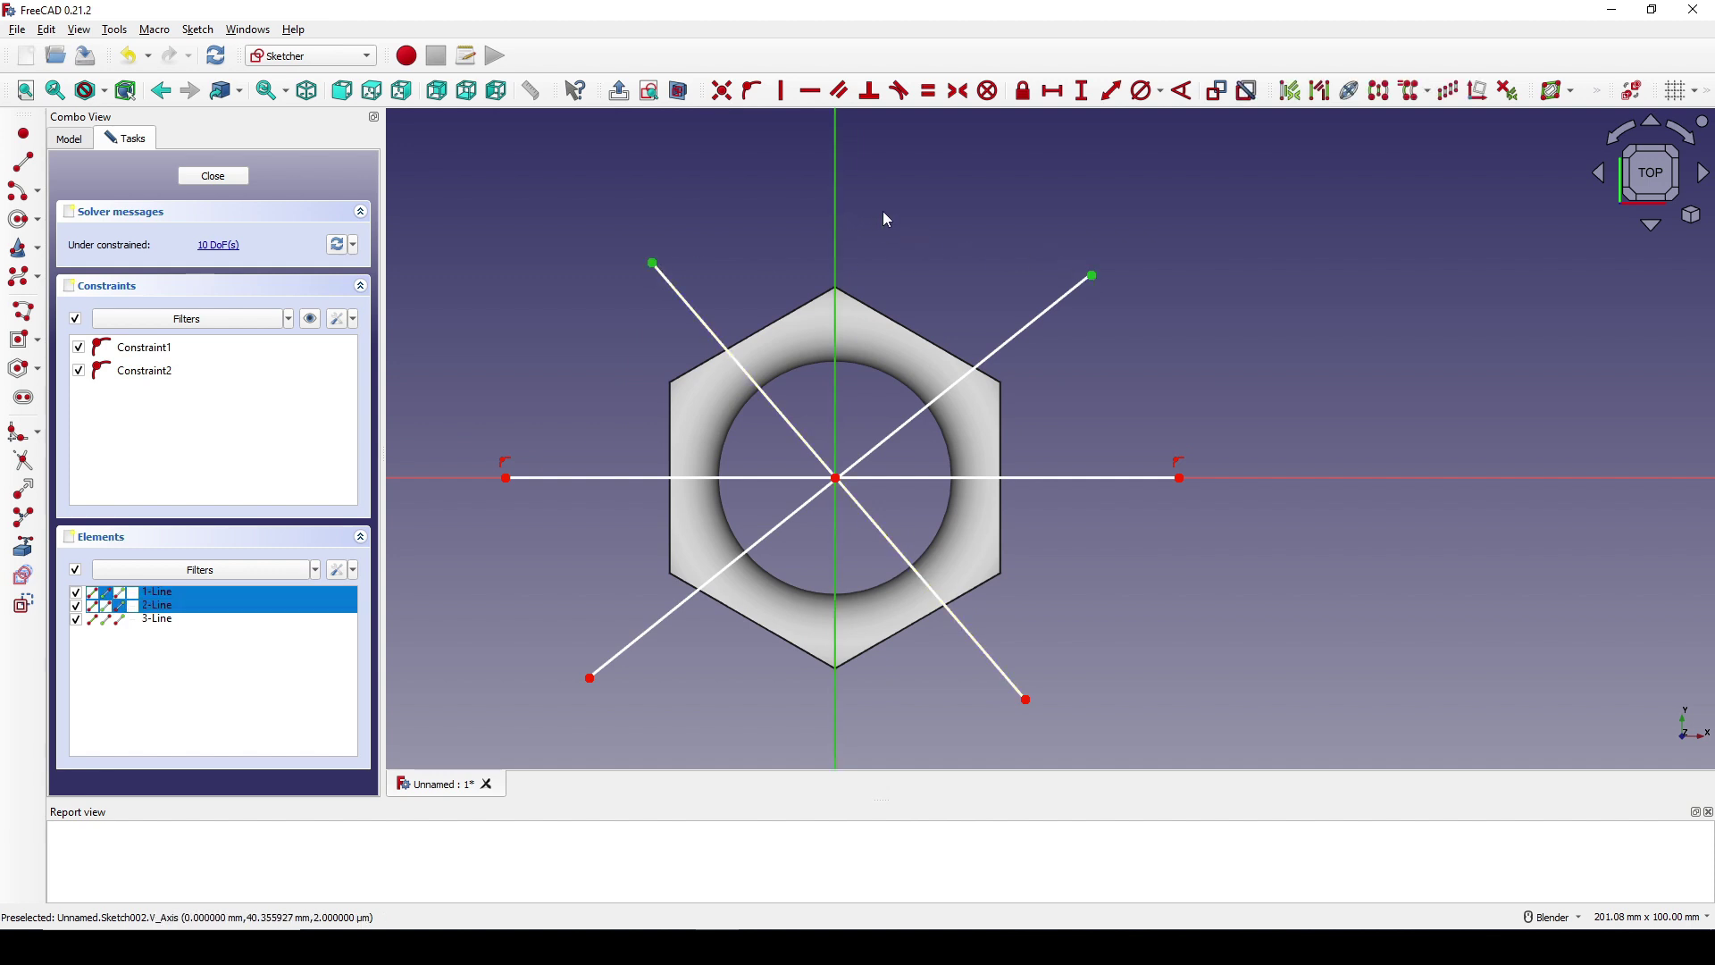
key(s)
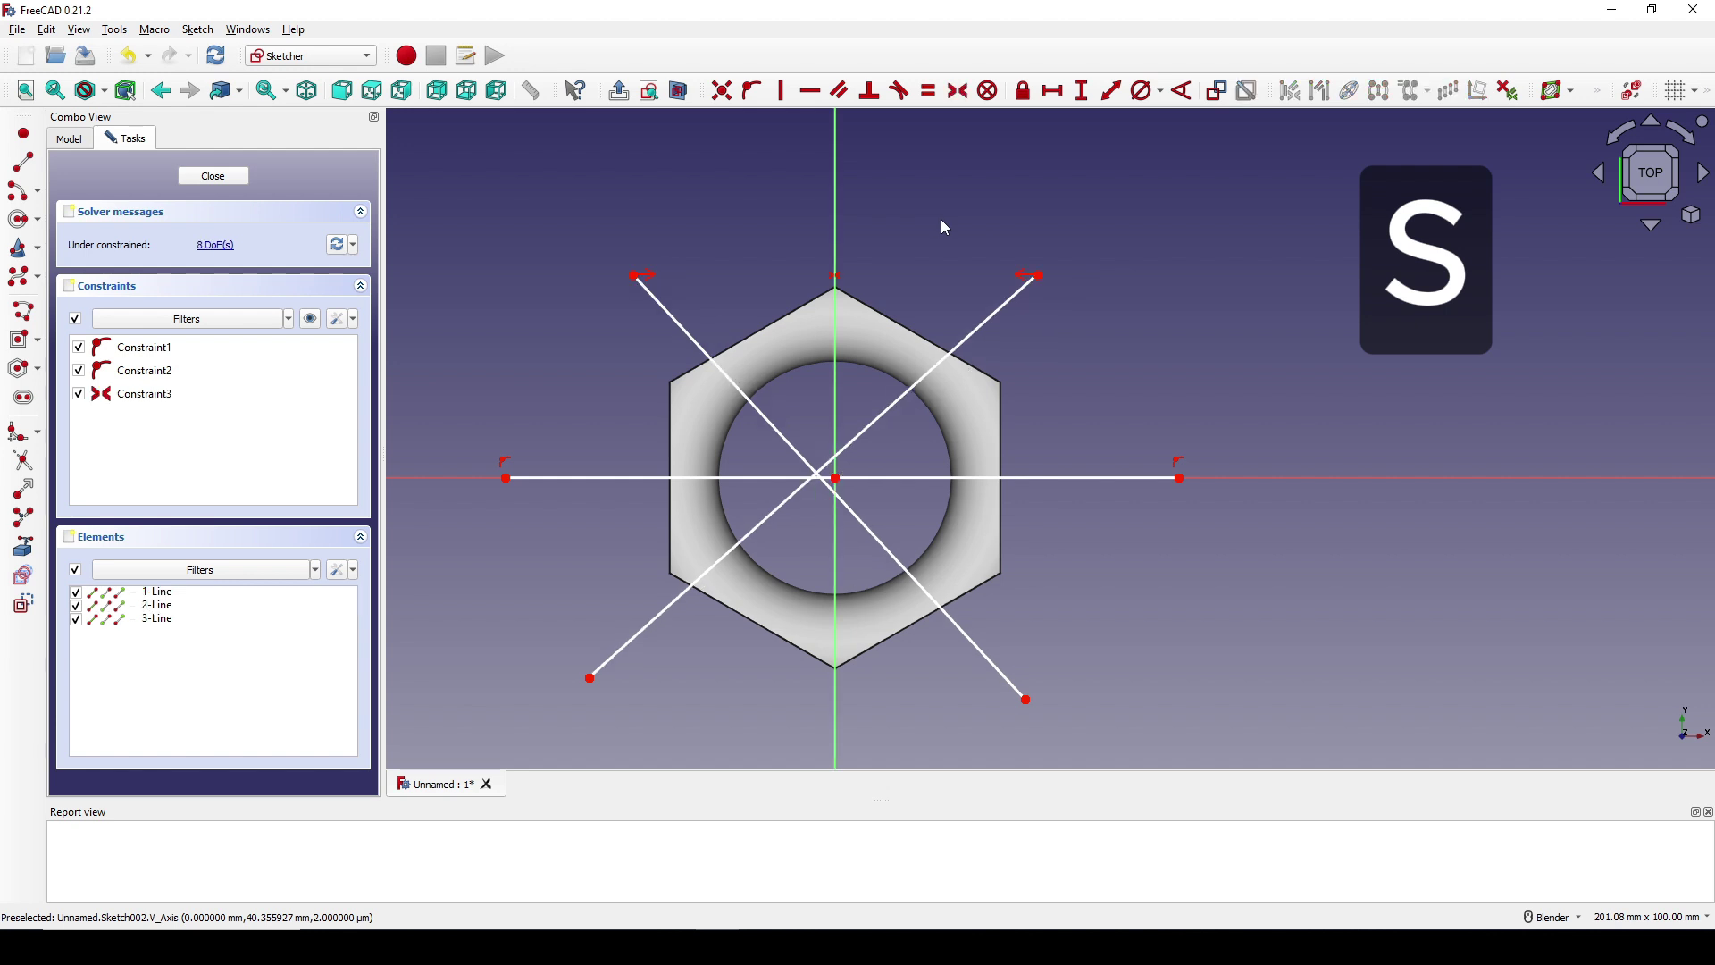
scroll(876, 406, up, 2)
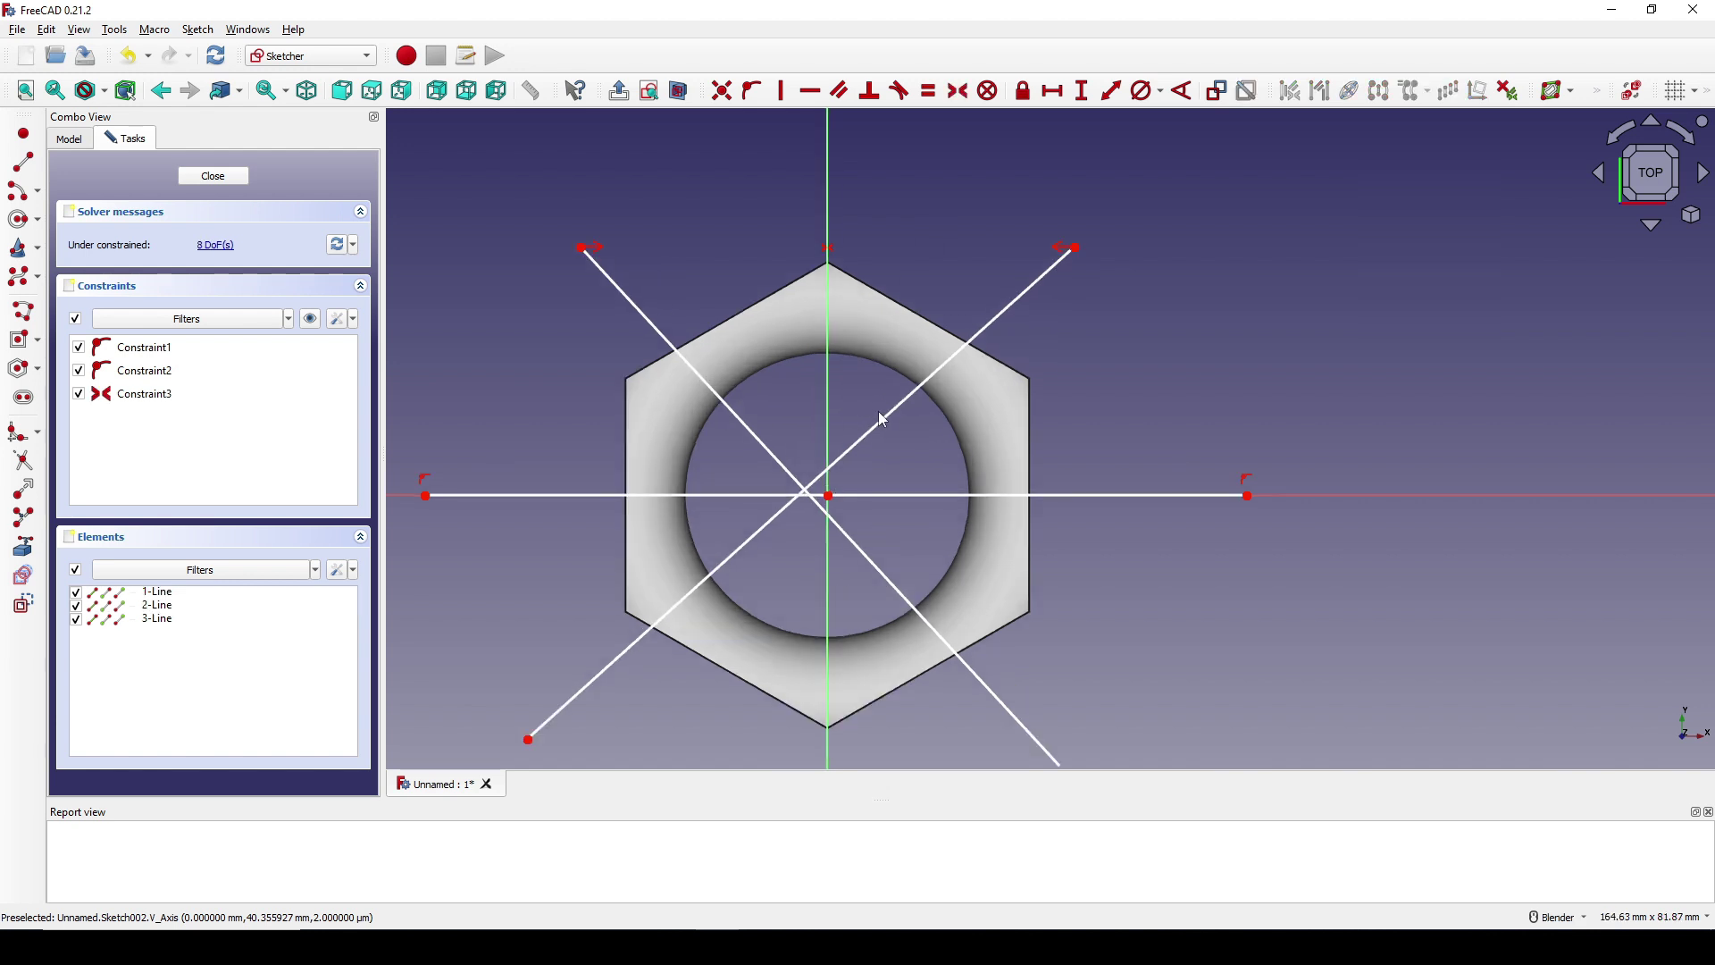
Constrain both diagonal lines to pass through the sketch origin
click(888, 425)
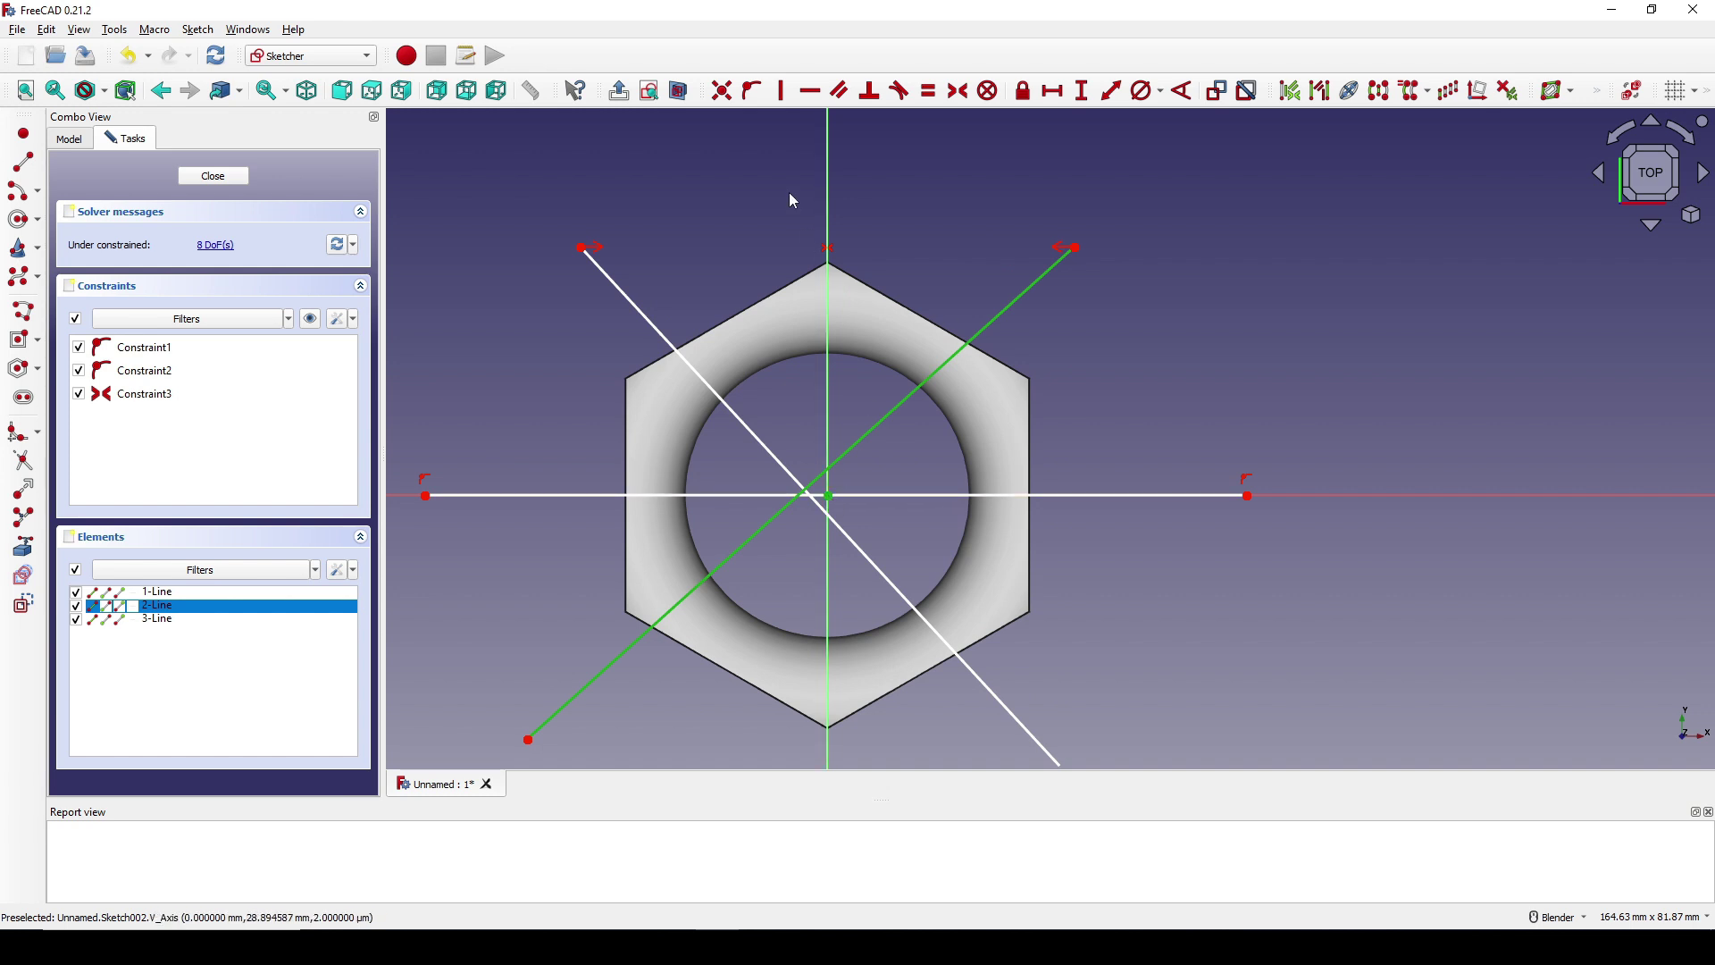
click(755, 91)
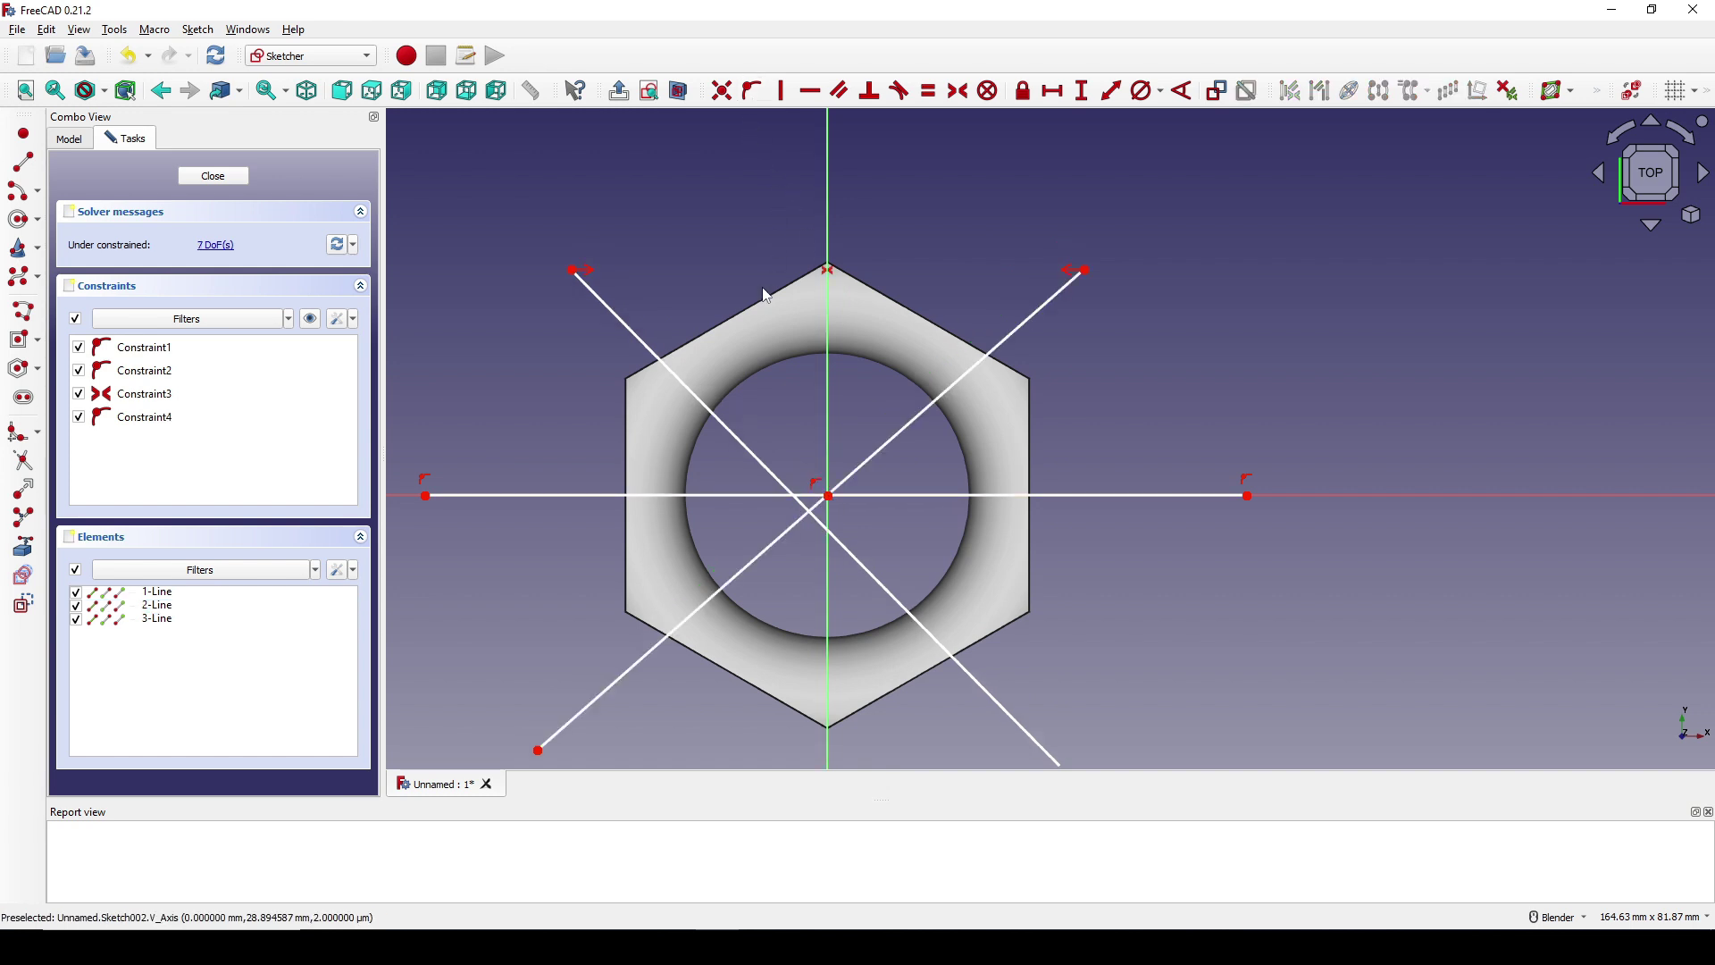
click(737, 433)
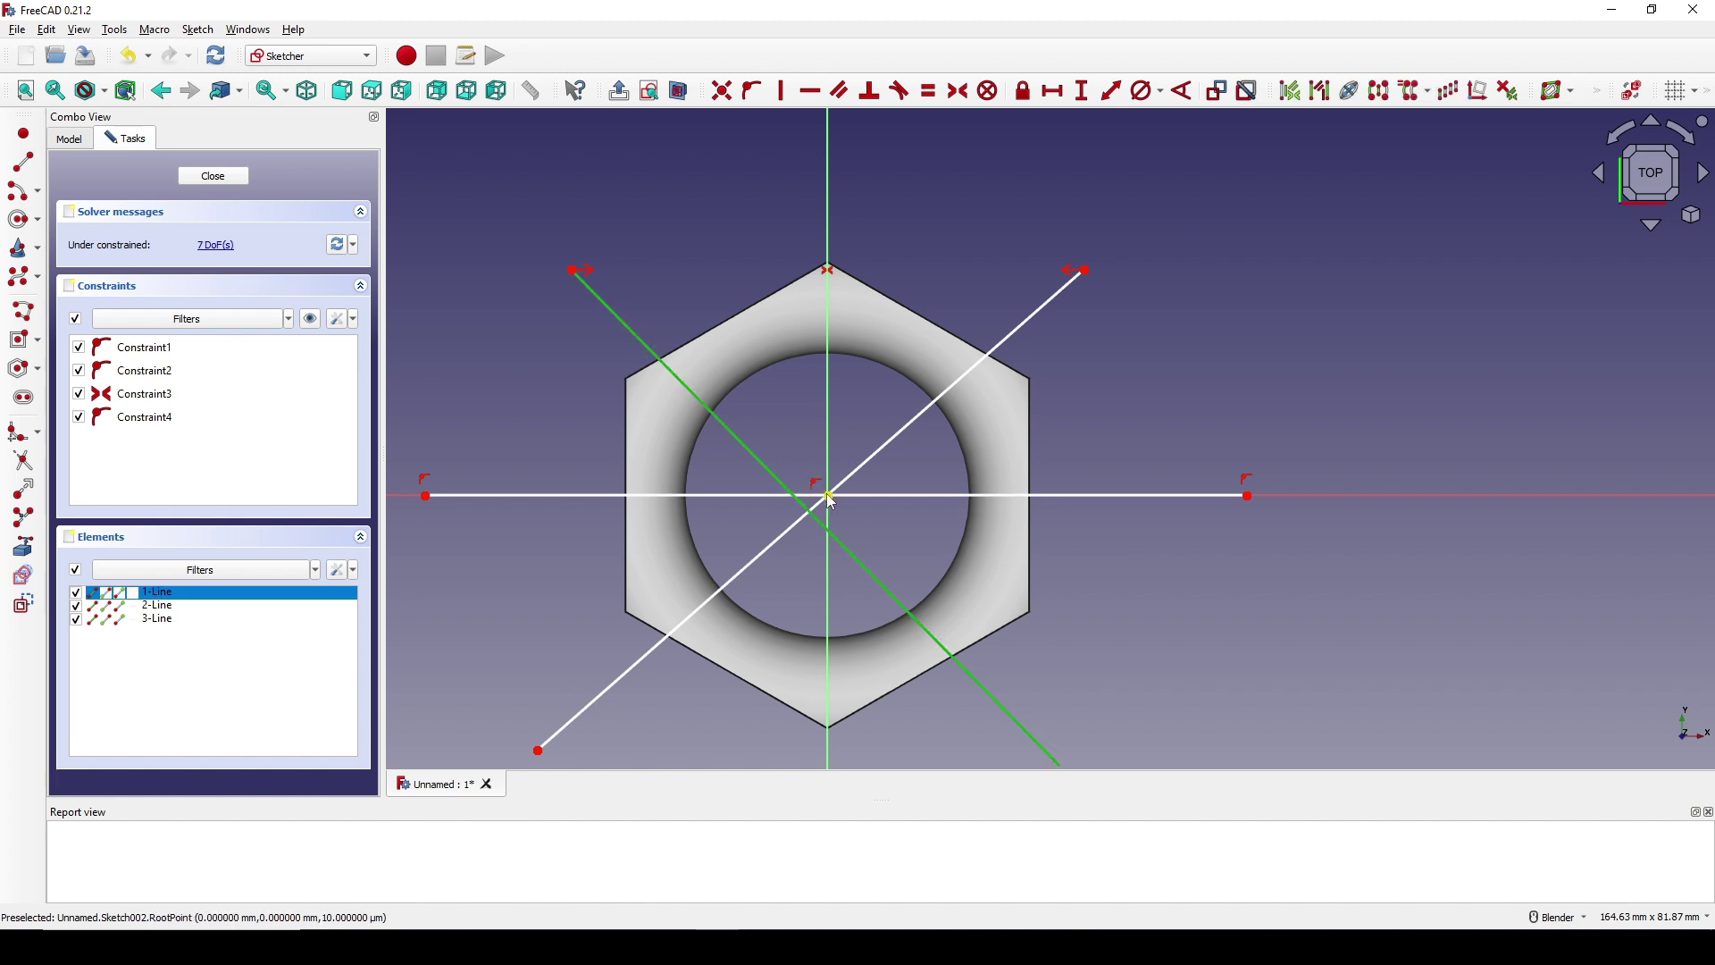
click(751, 93)
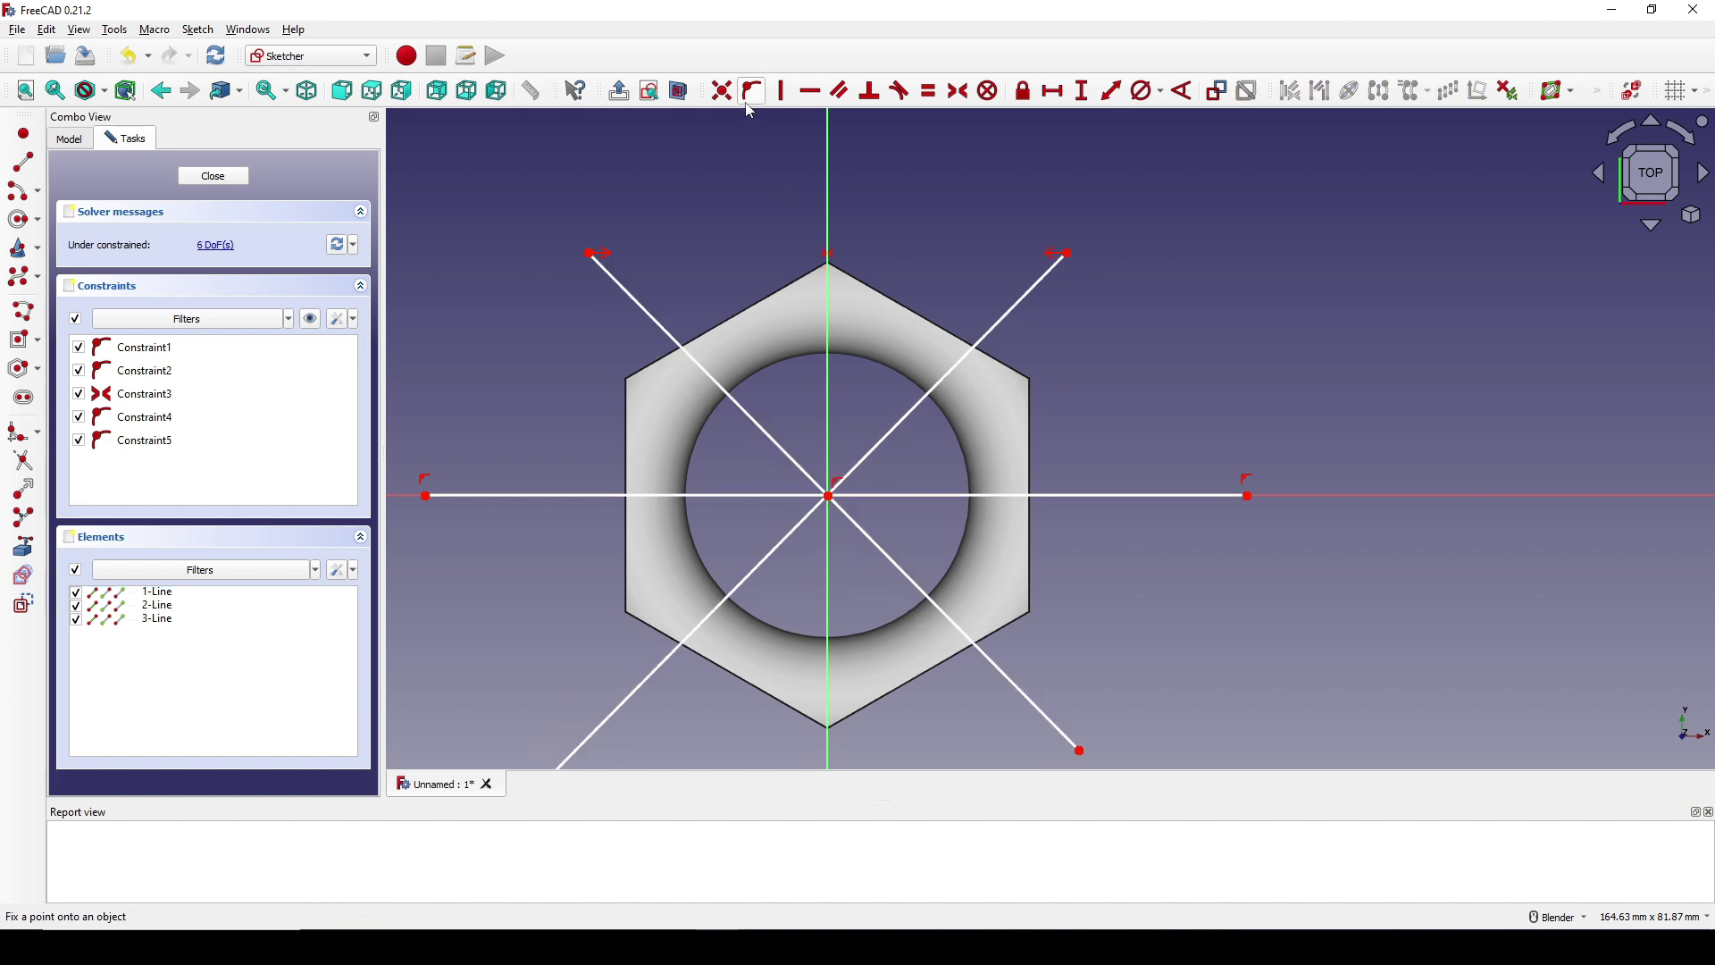
Set the angle between the two diagonal lines to 60° and close the sketch
click(697, 363)
click(913, 413)
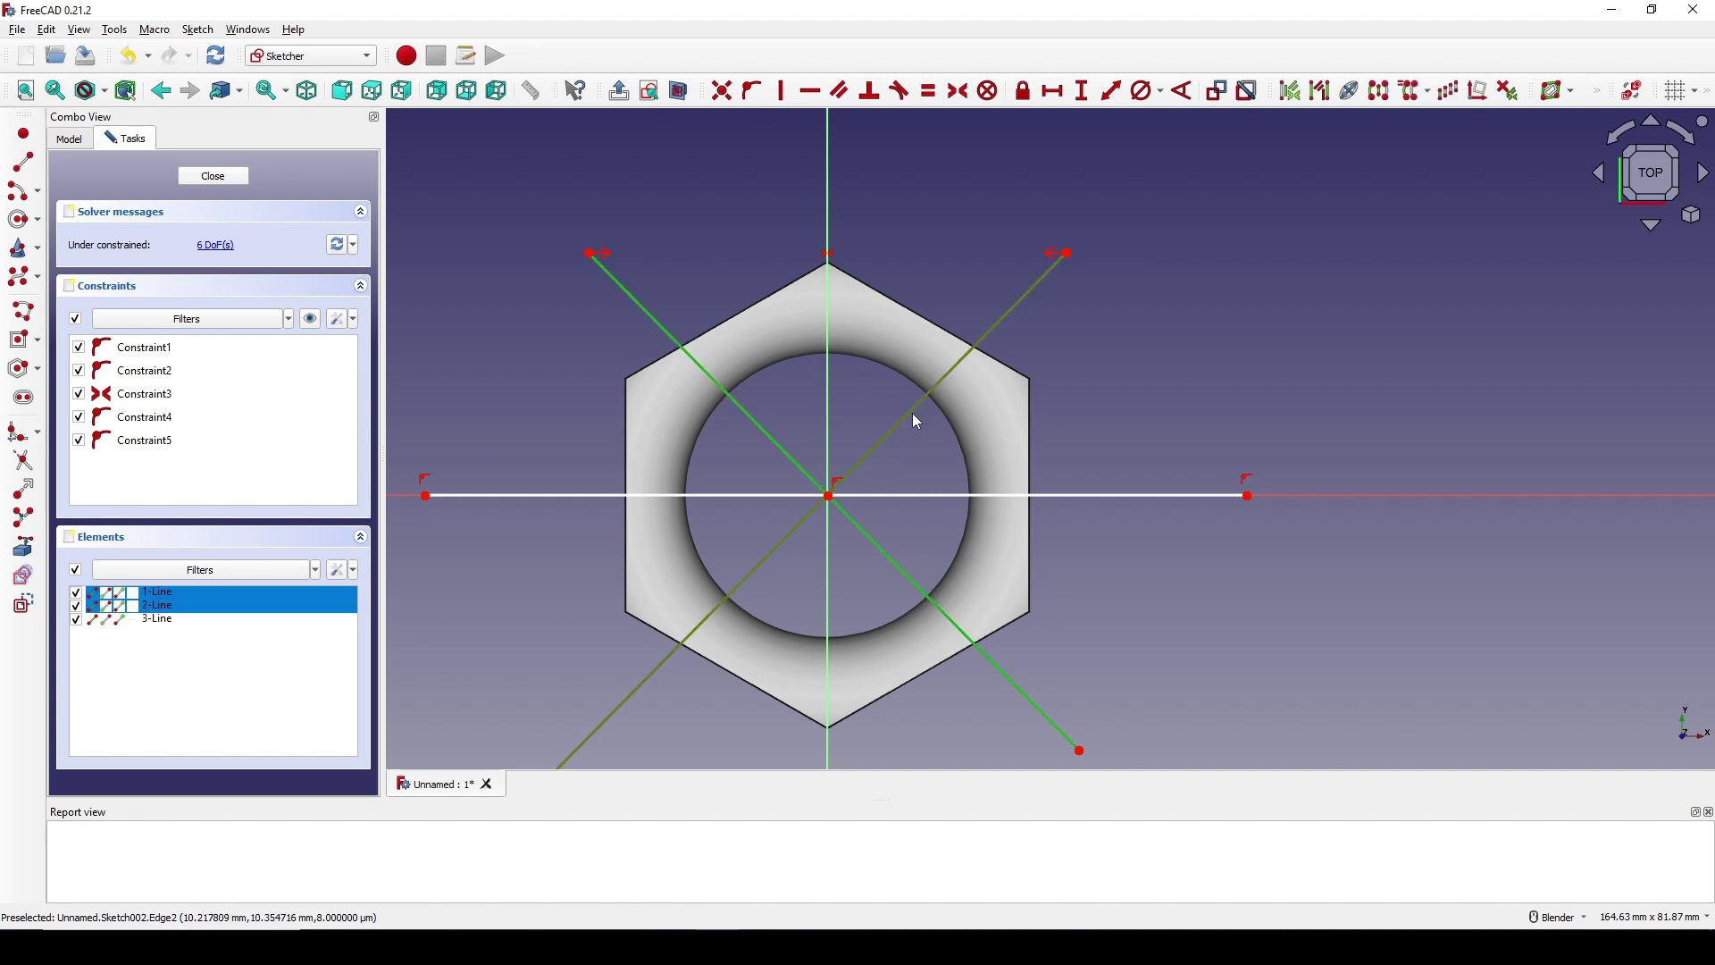
click(1183, 91)
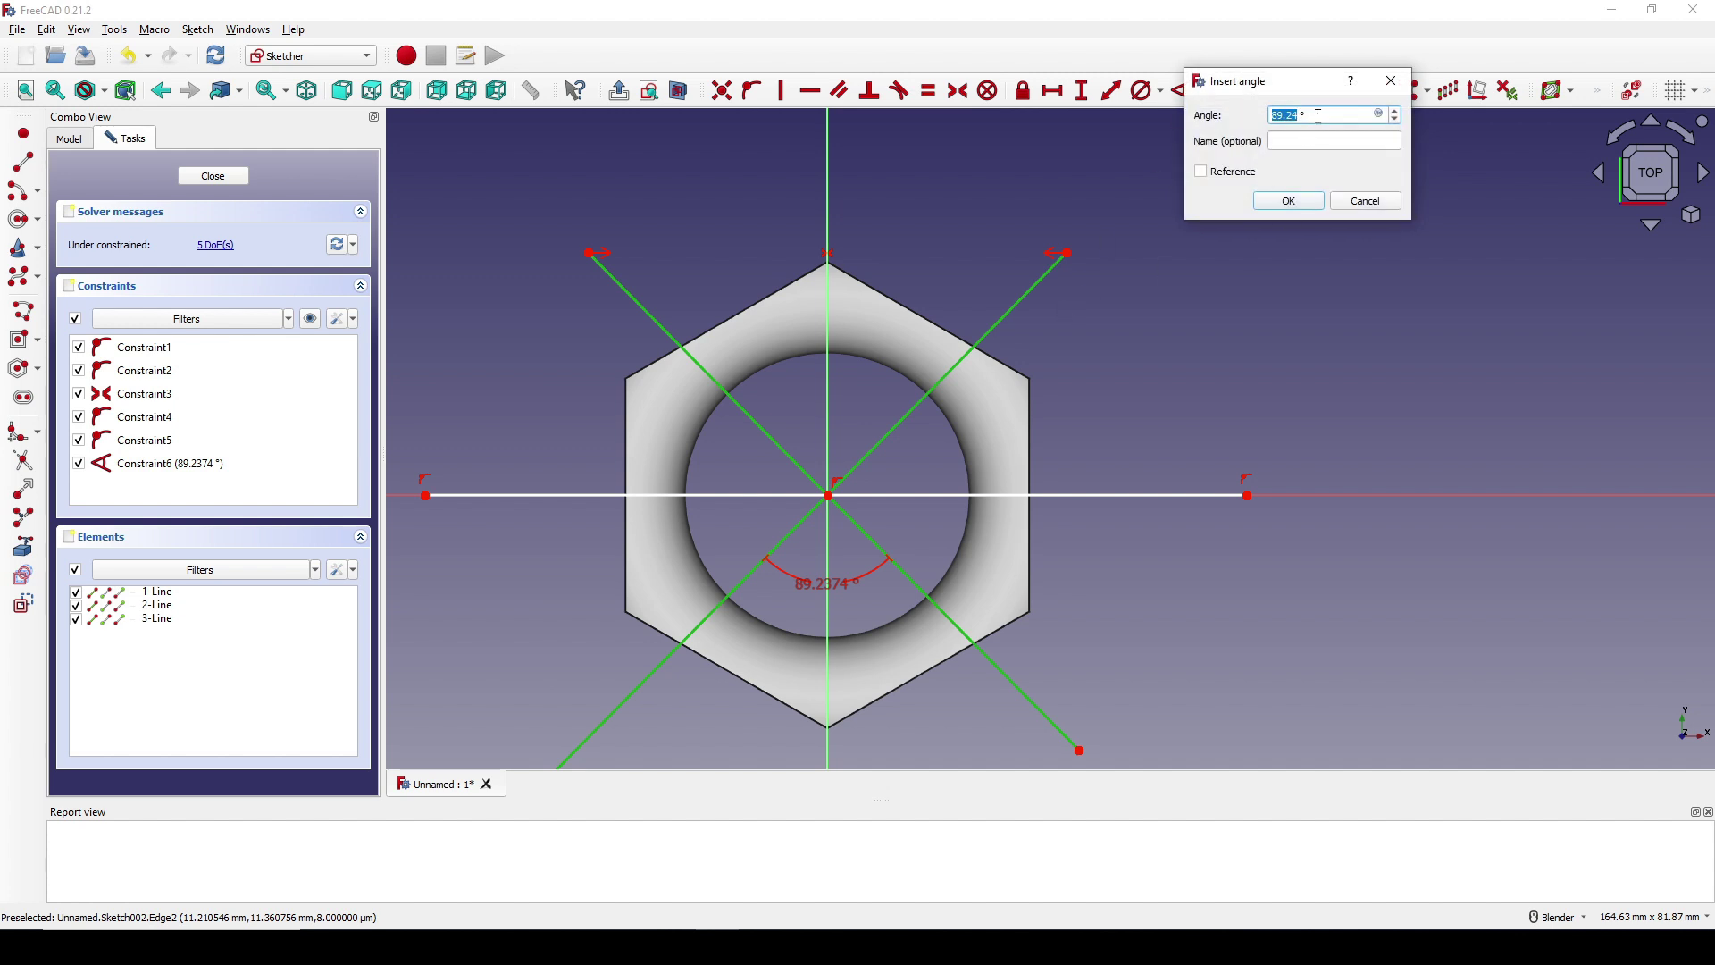
text(60)
key(Return)
scroll(923, 263, down, 1)
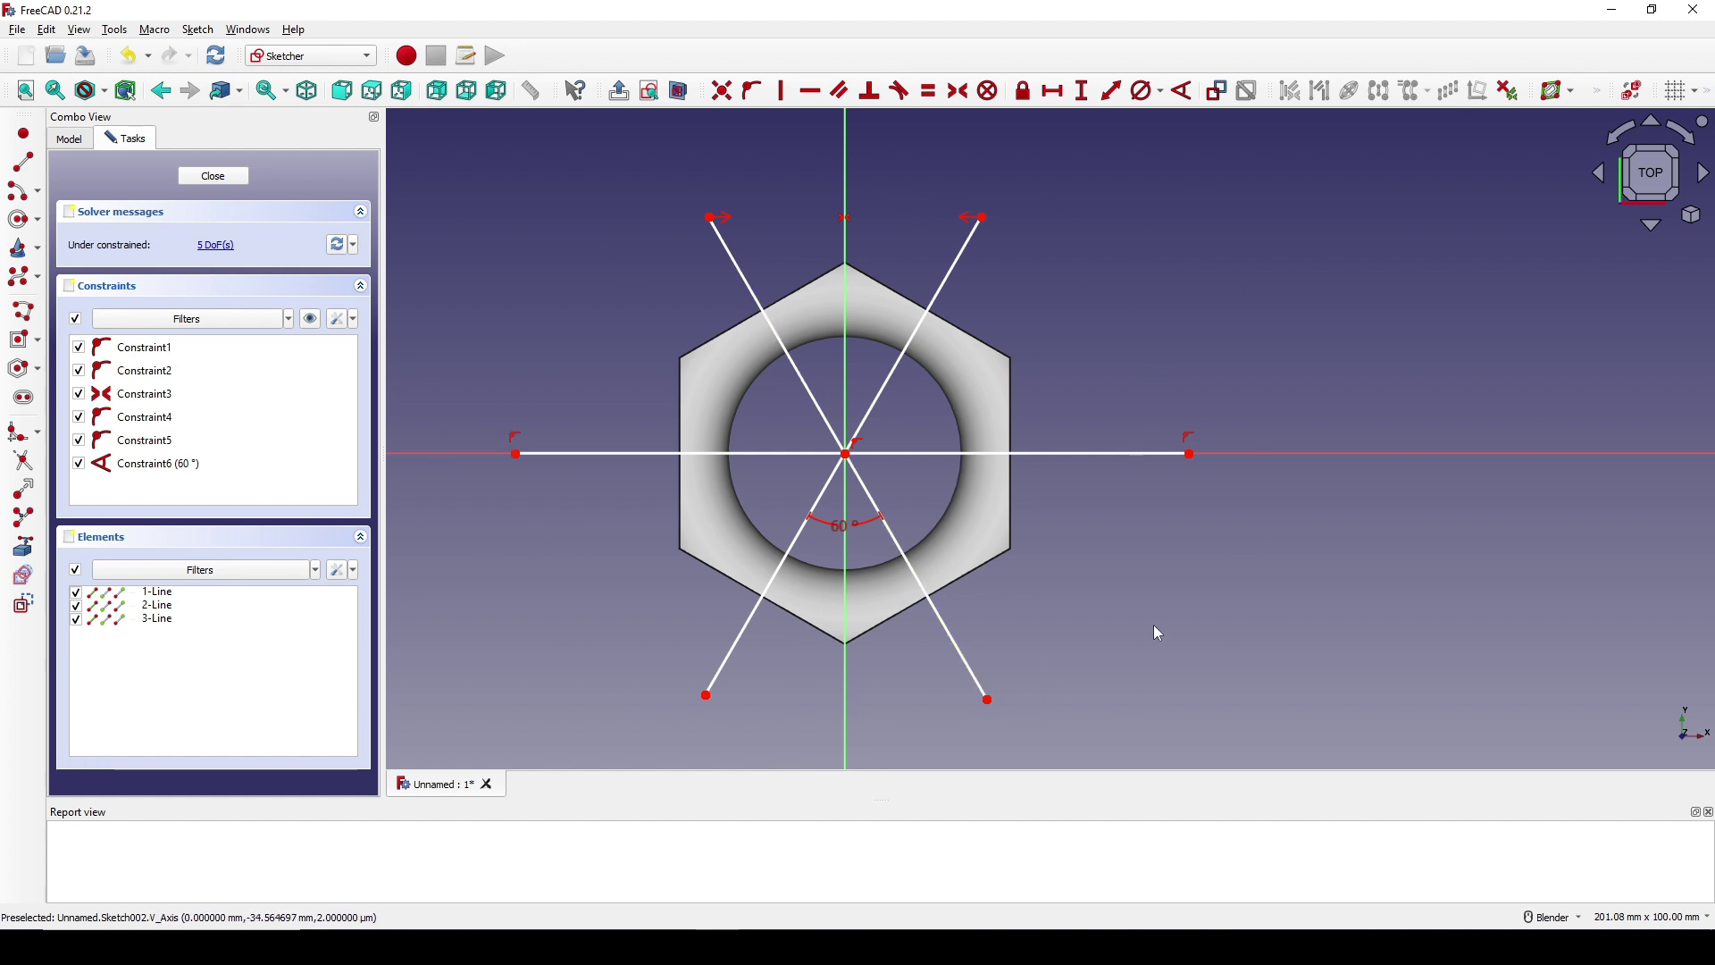
click(231, 183)
Switch to the Part workbench and extrude the three-line sketch 50 mm along its normal, symmetric about the sketch plane
scroll(1025, 534, down, 3)
mouse_move(1026, 534)
middle_down()
mouse_move(979, 383)
mouse_move(1016, 473)
middle_up()
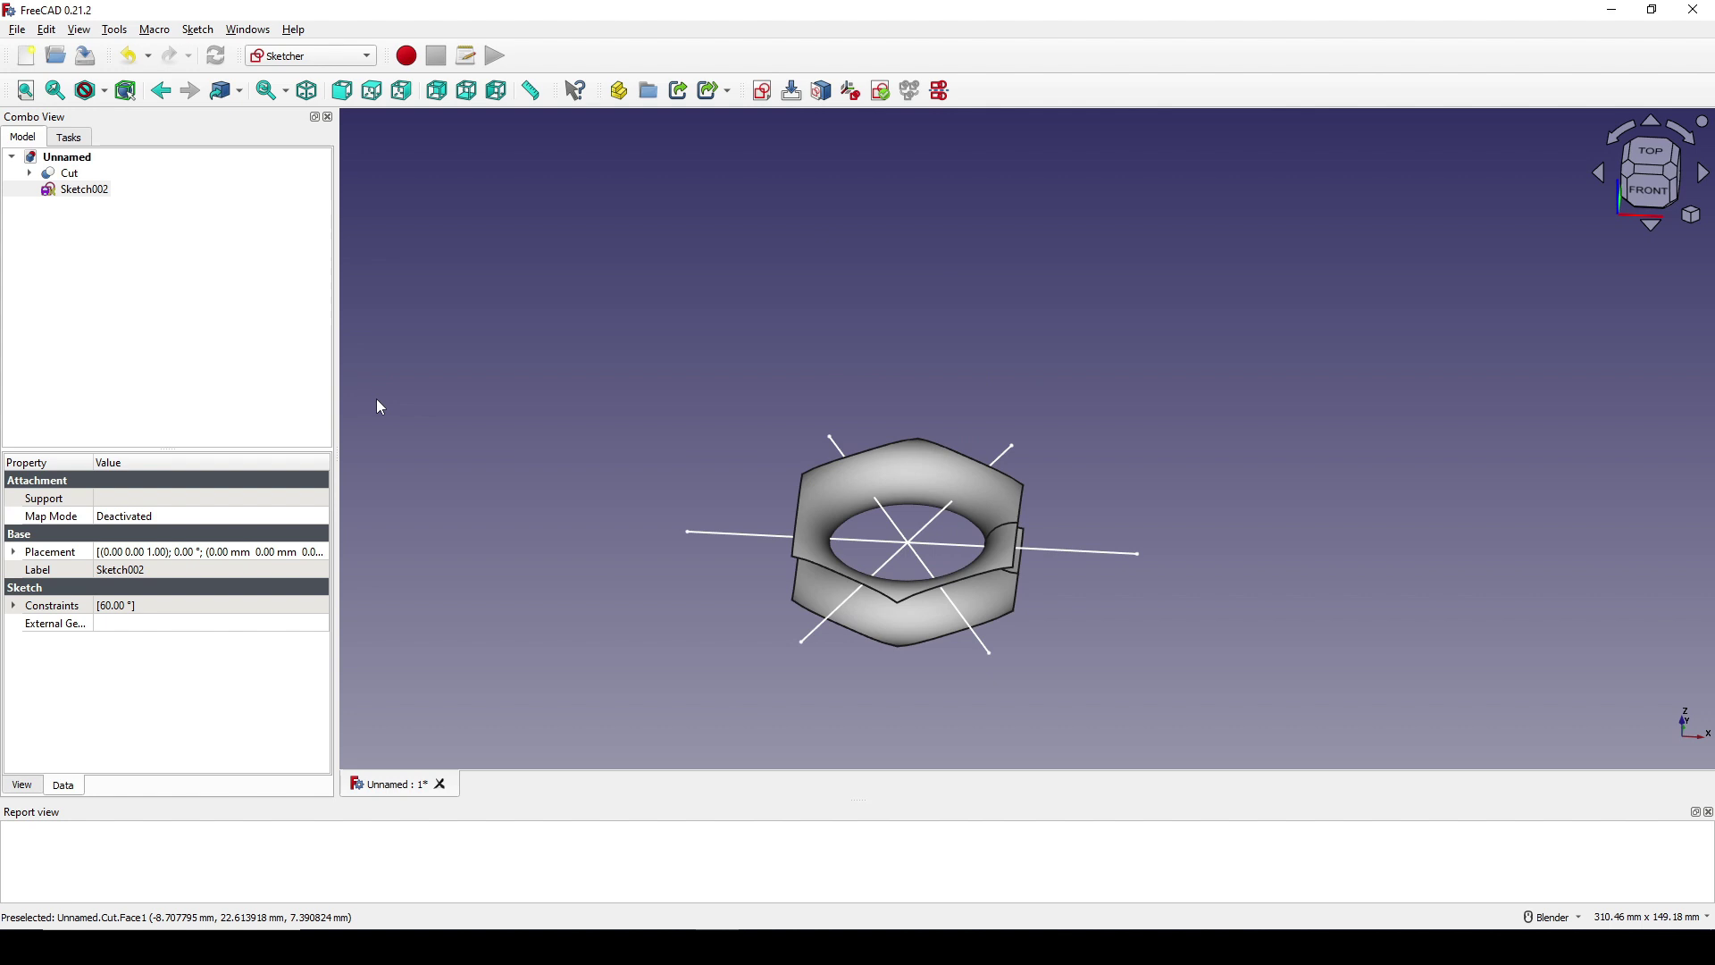
click(98, 190)
click(335, 59)
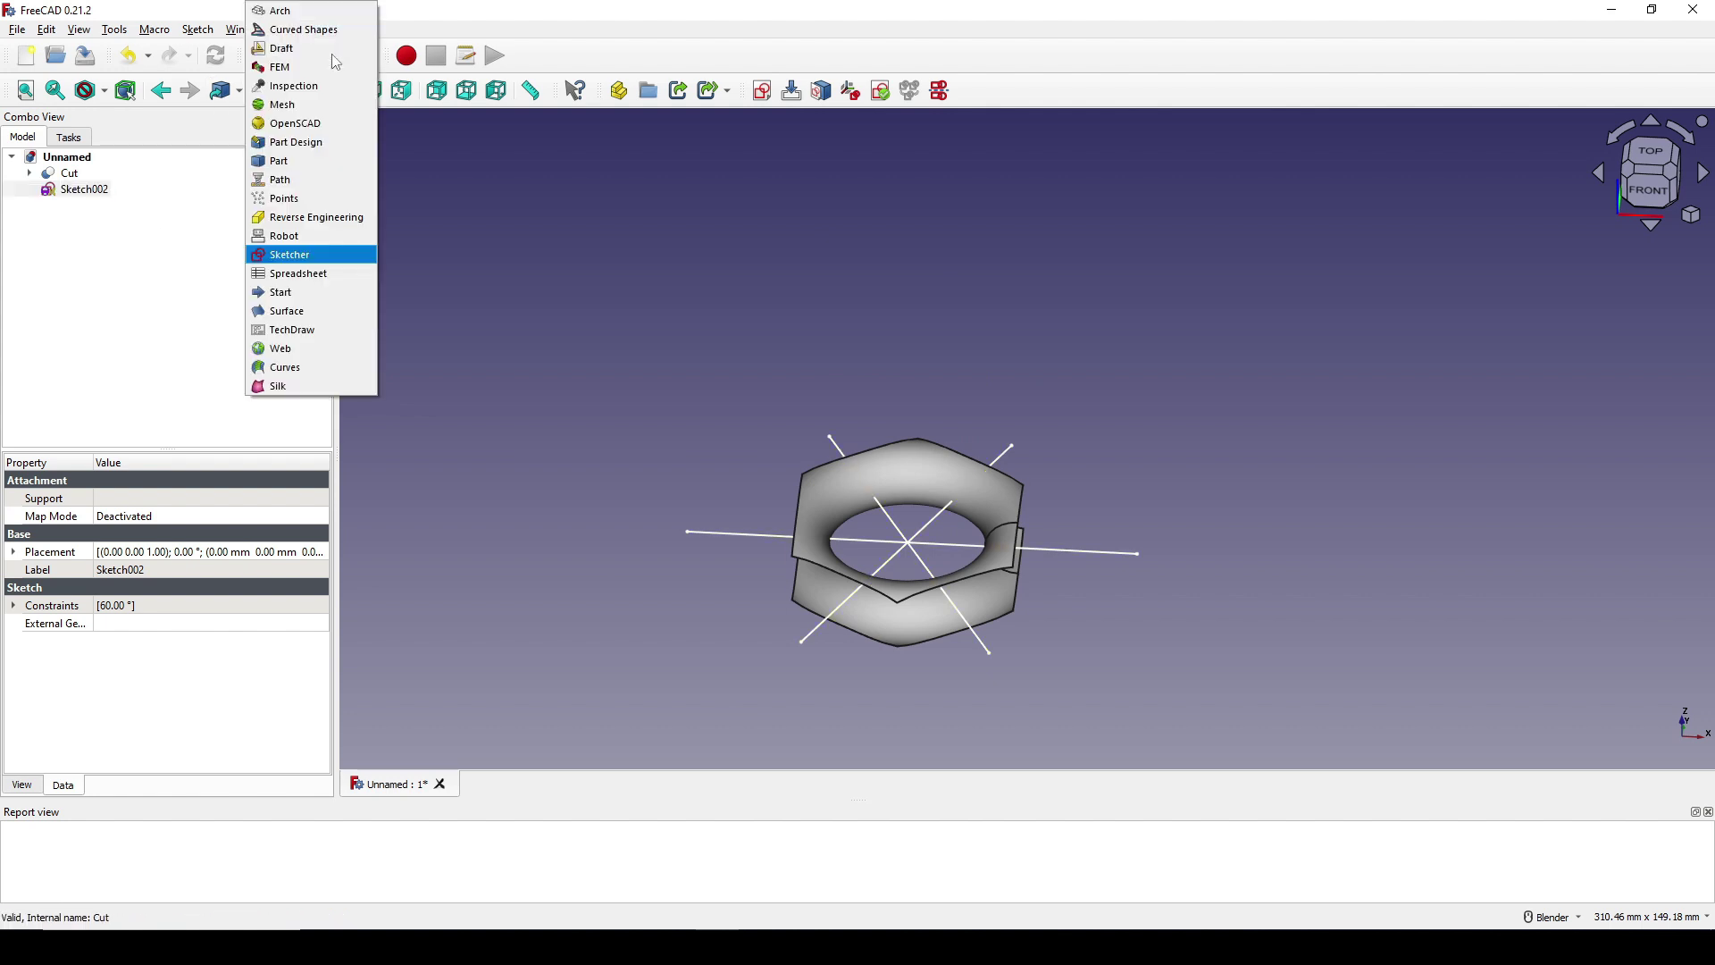
click(303, 163)
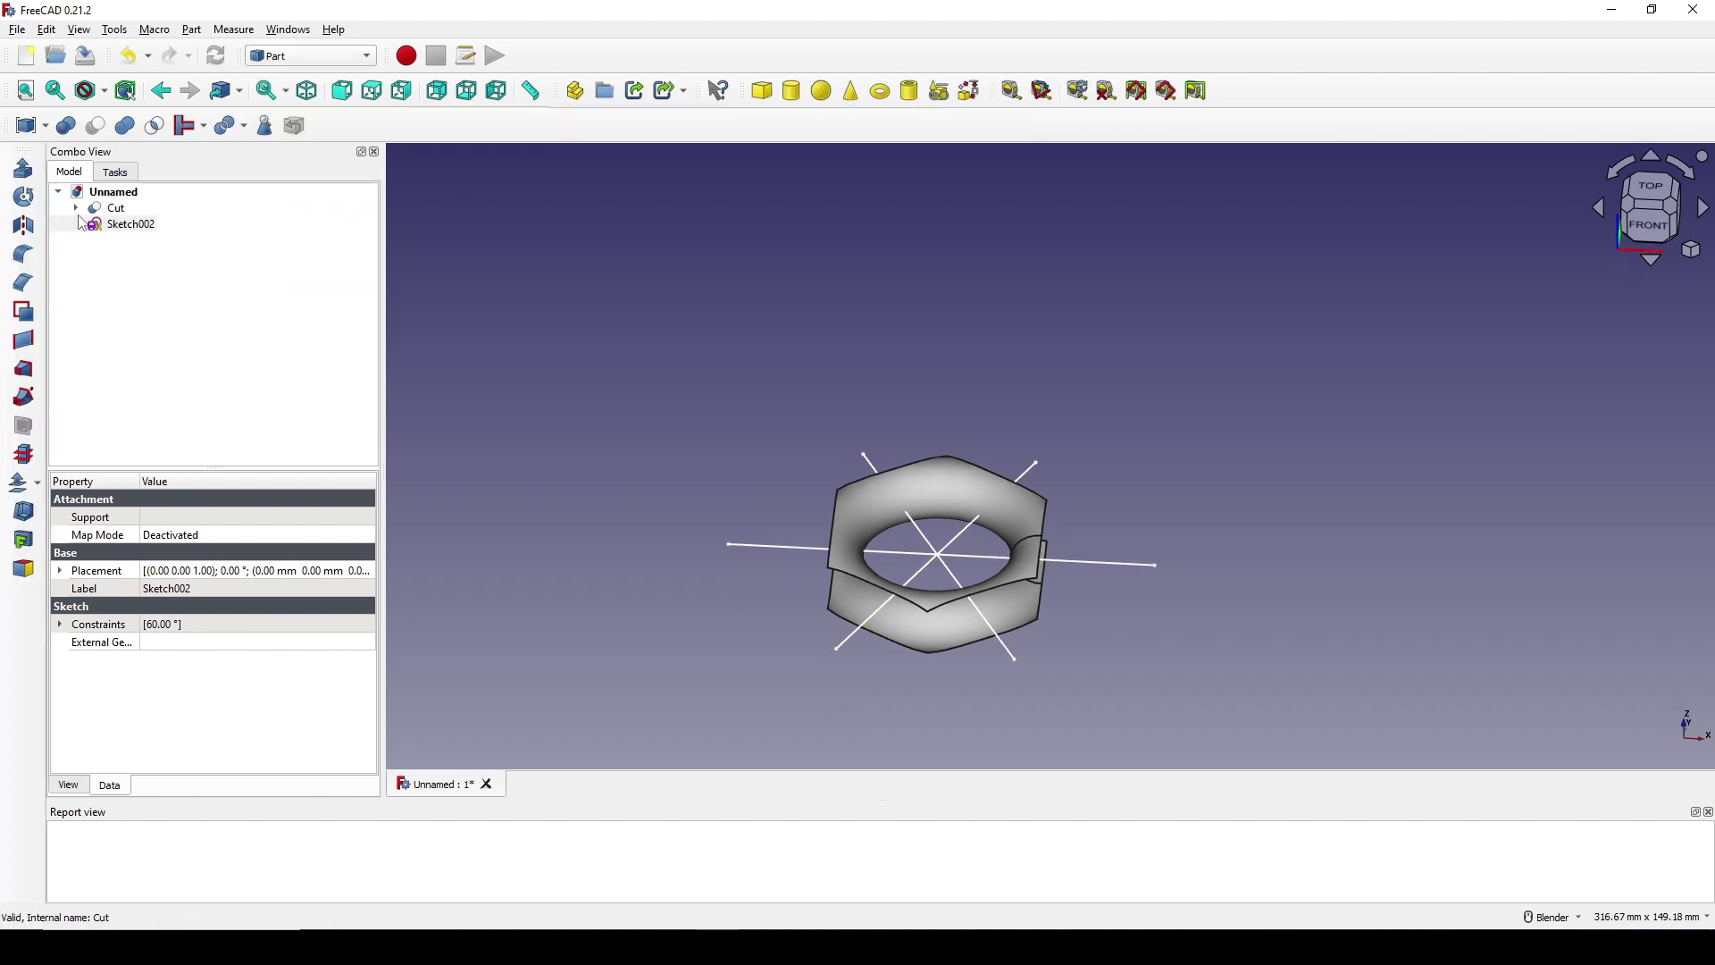
click(23, 168)
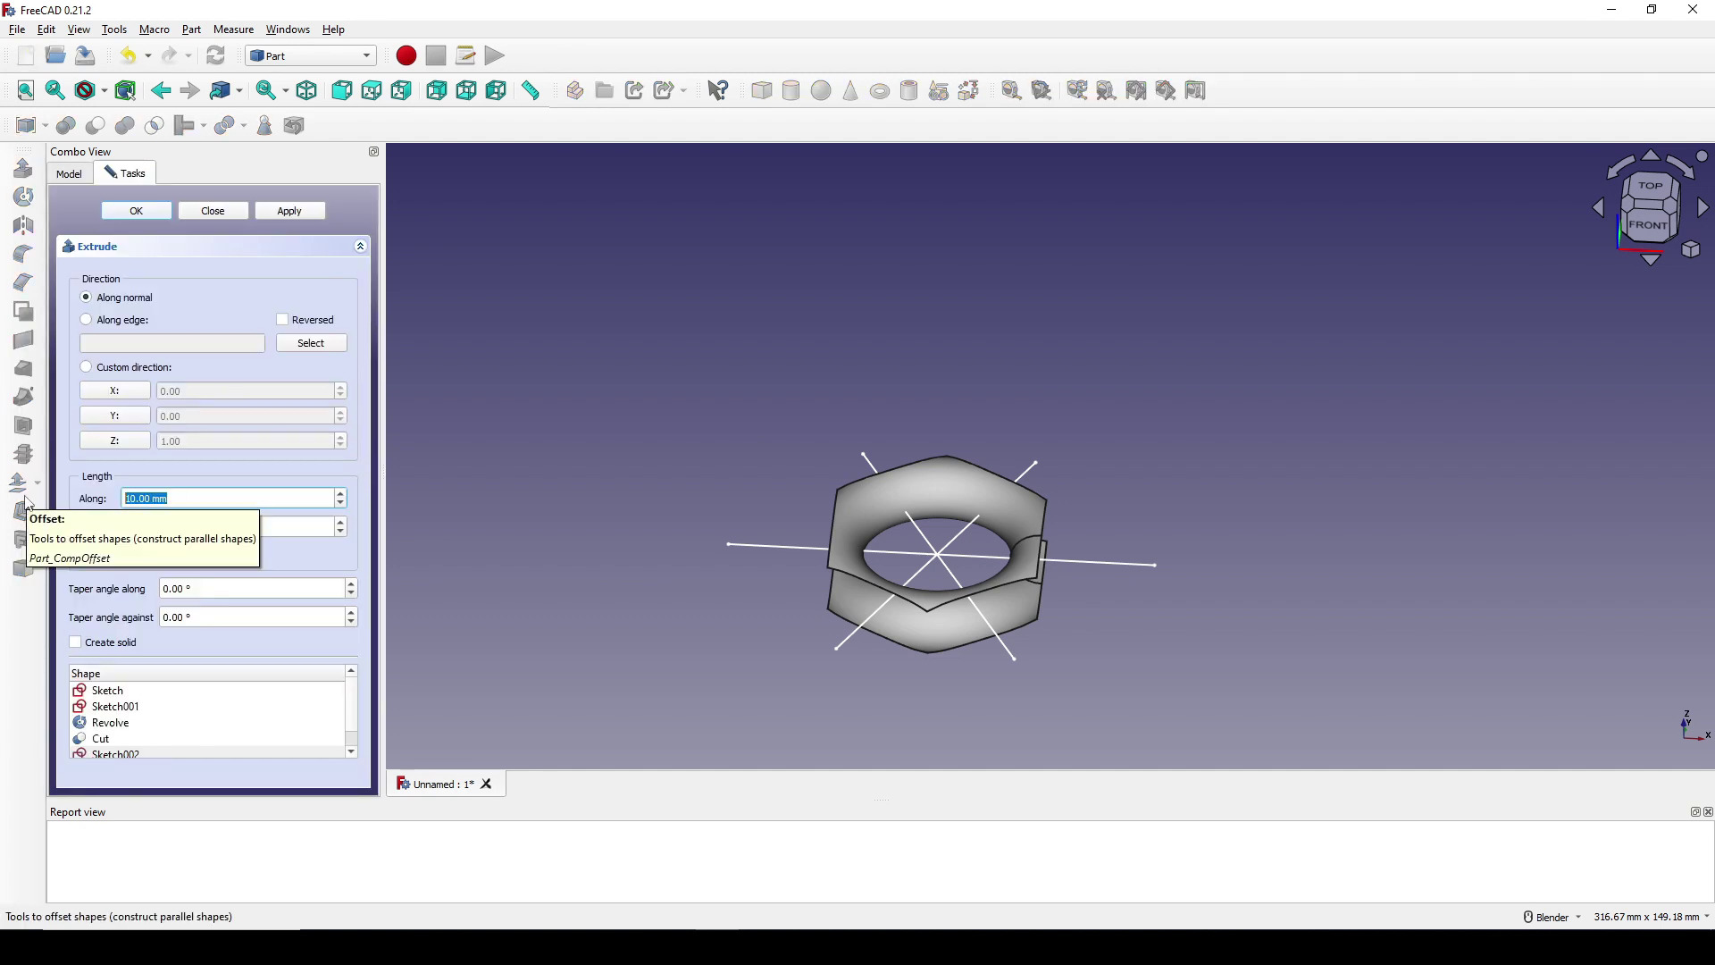
text(50)
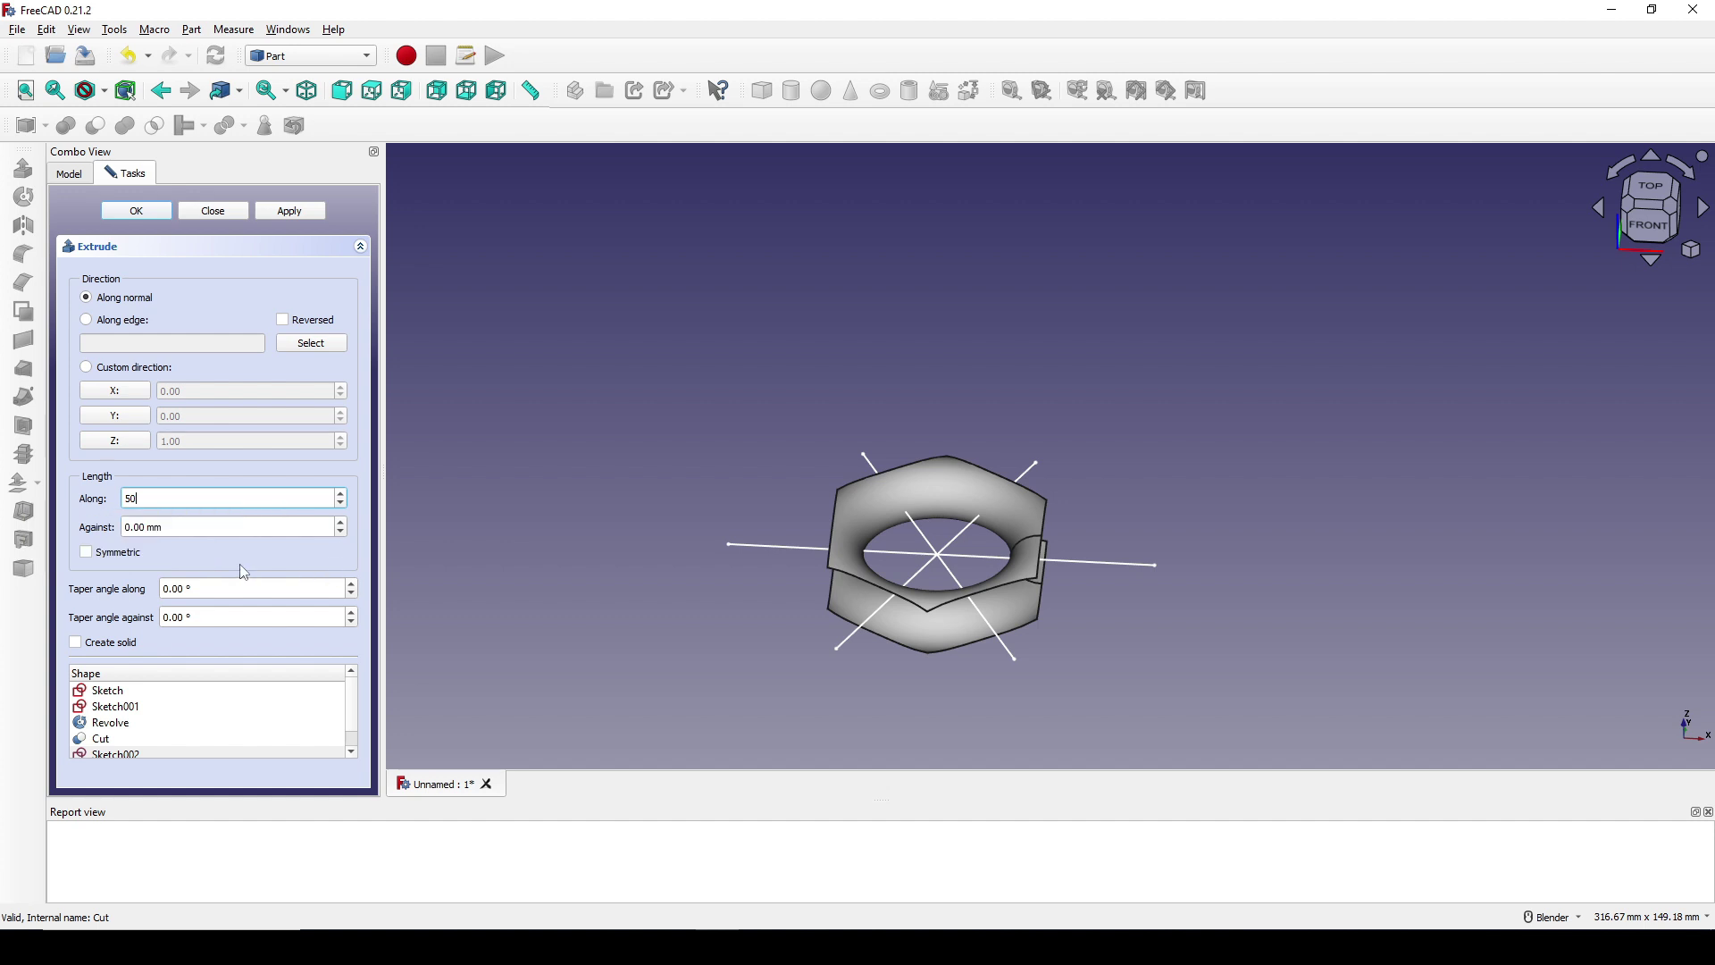
click(87, 554)
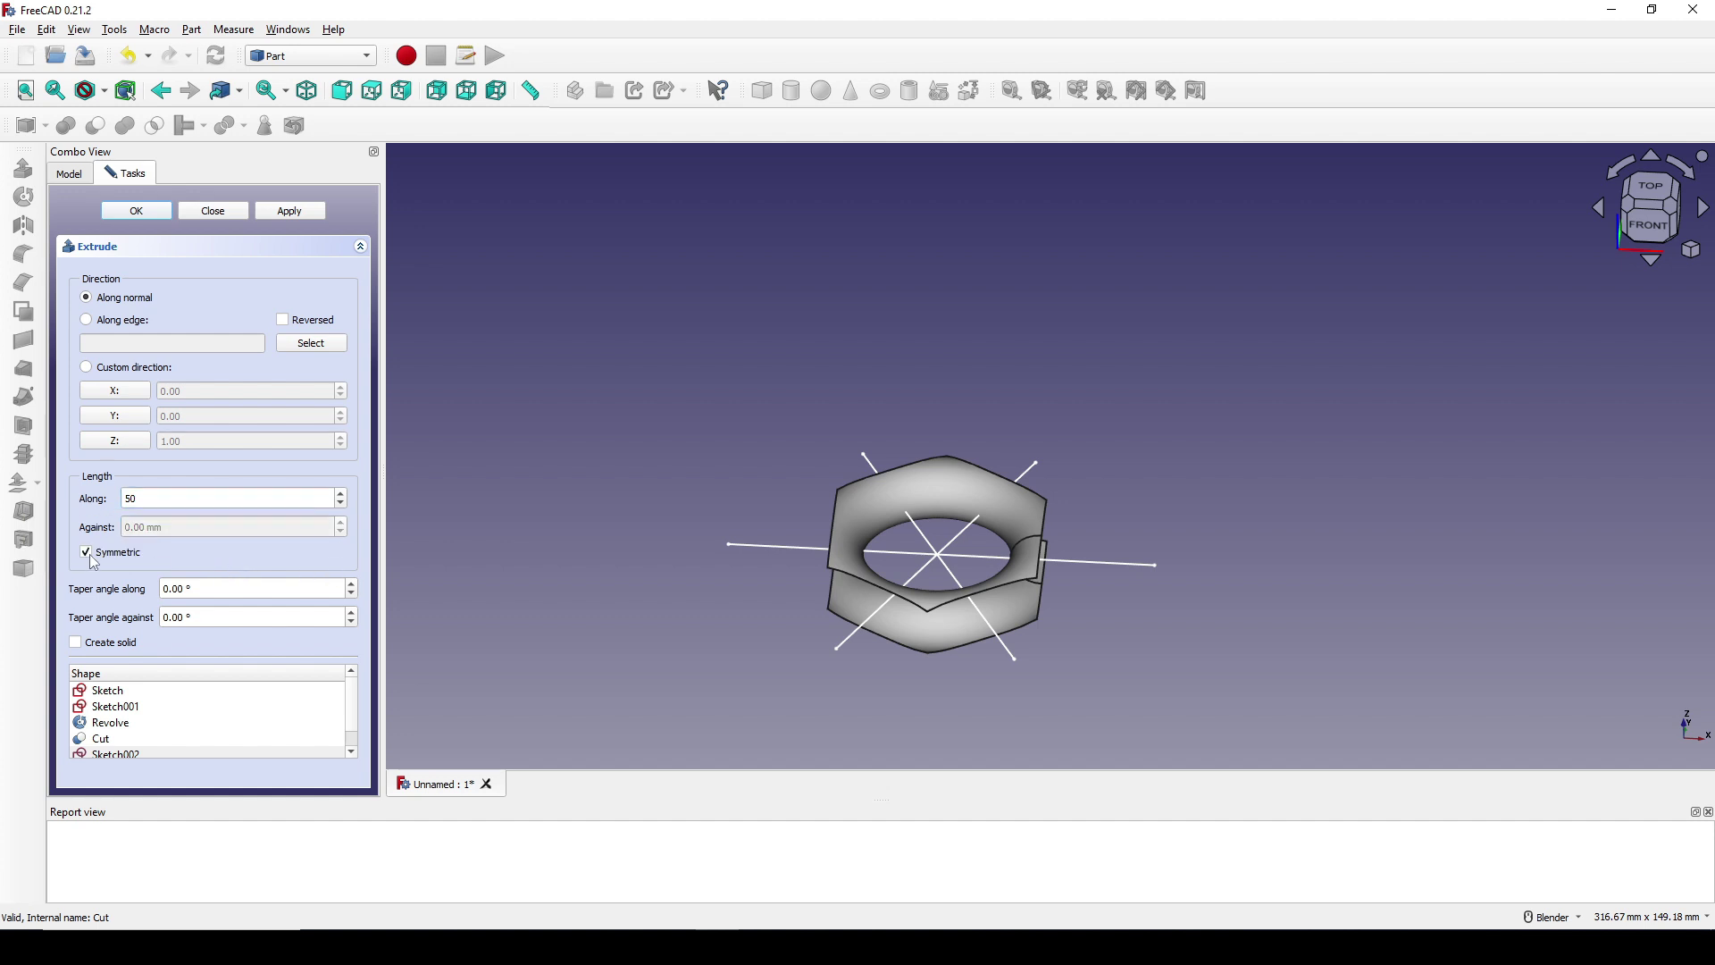
click(138, 214)
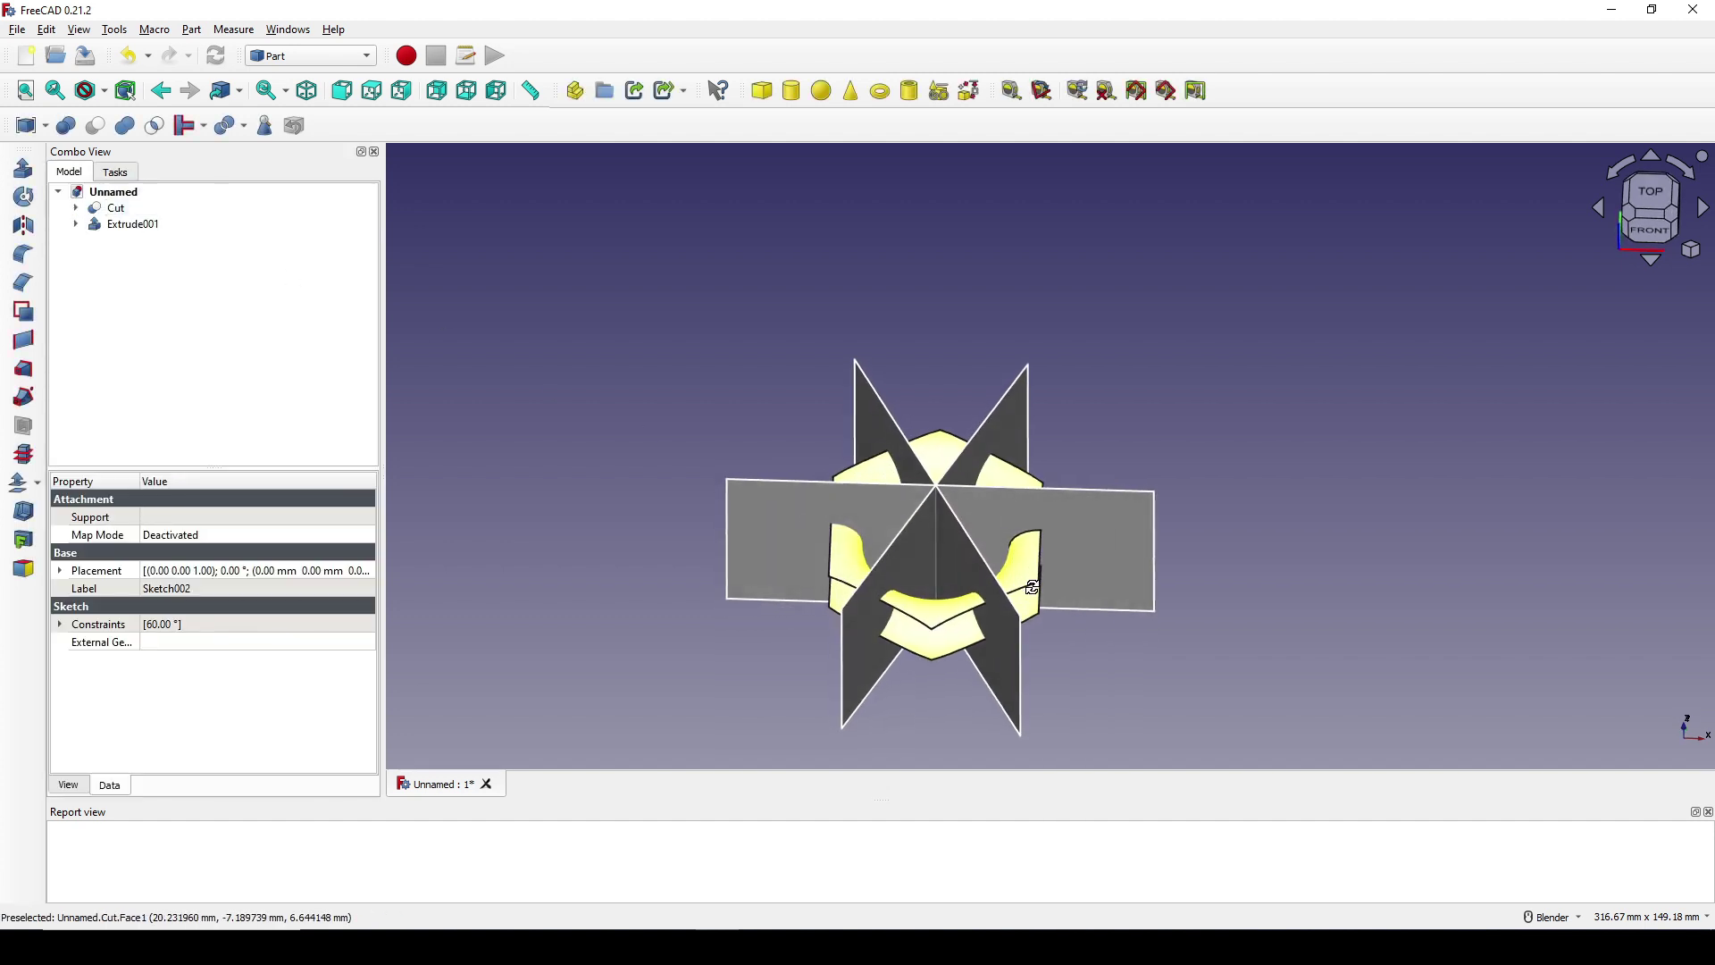
Slice the hexagonal ring apart with the three extruded planes
scroll(1032, 587, up, 3)
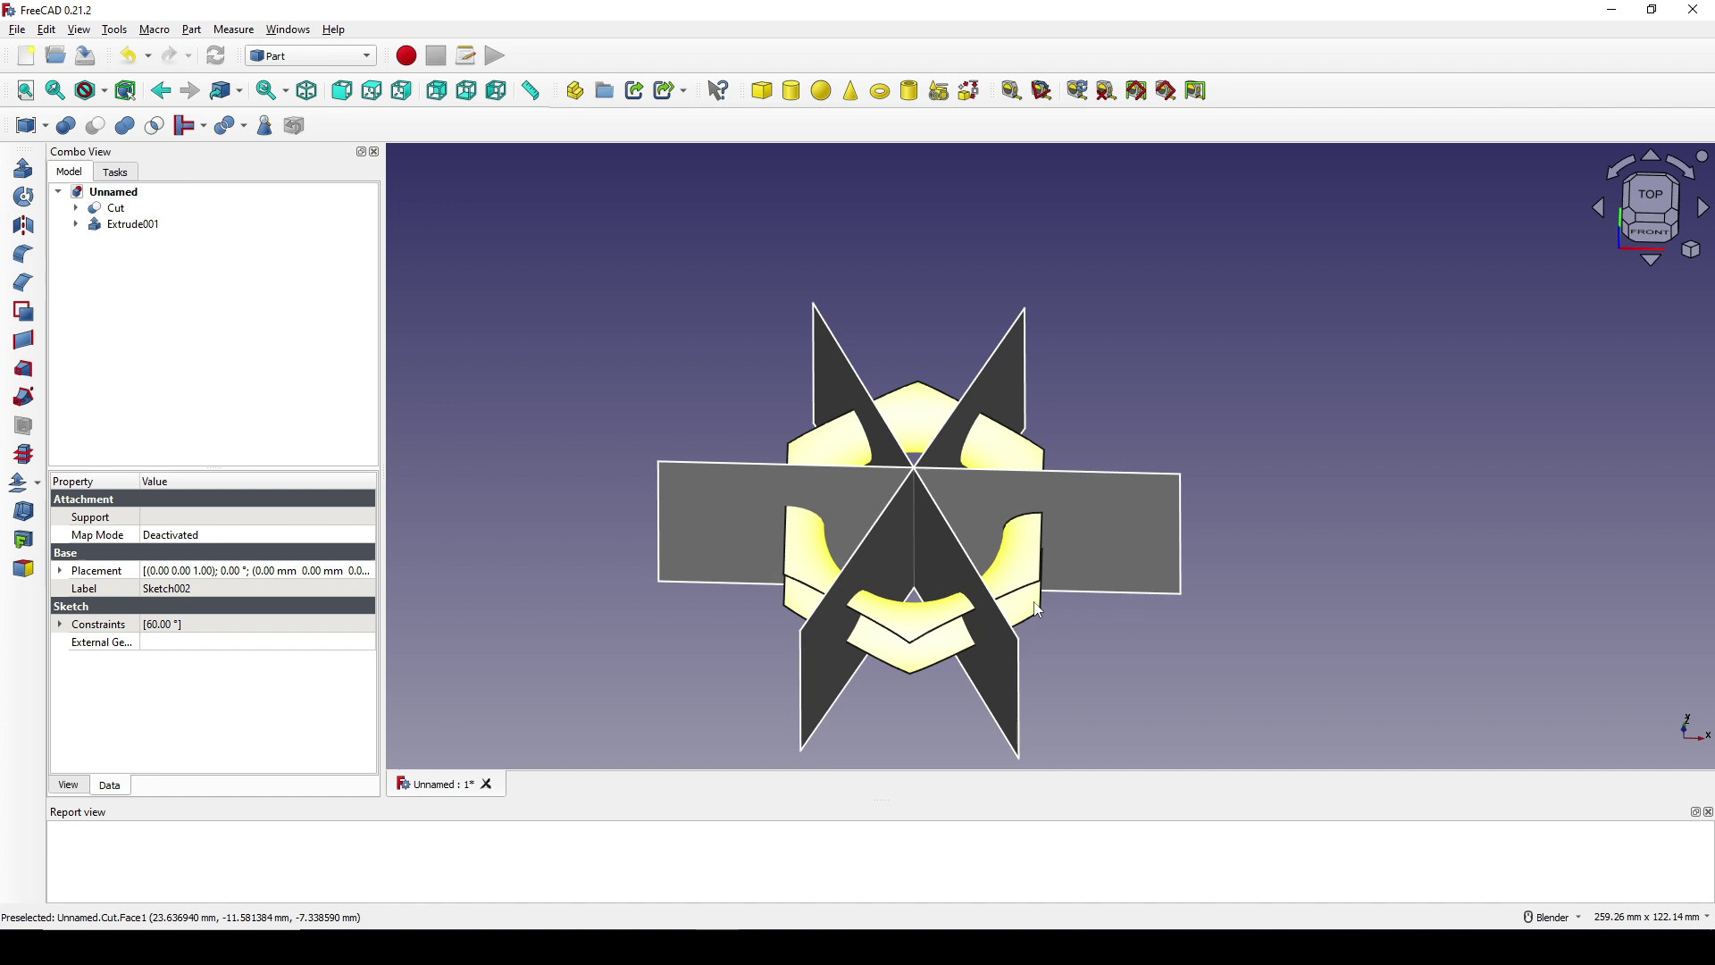
click(116, 209)
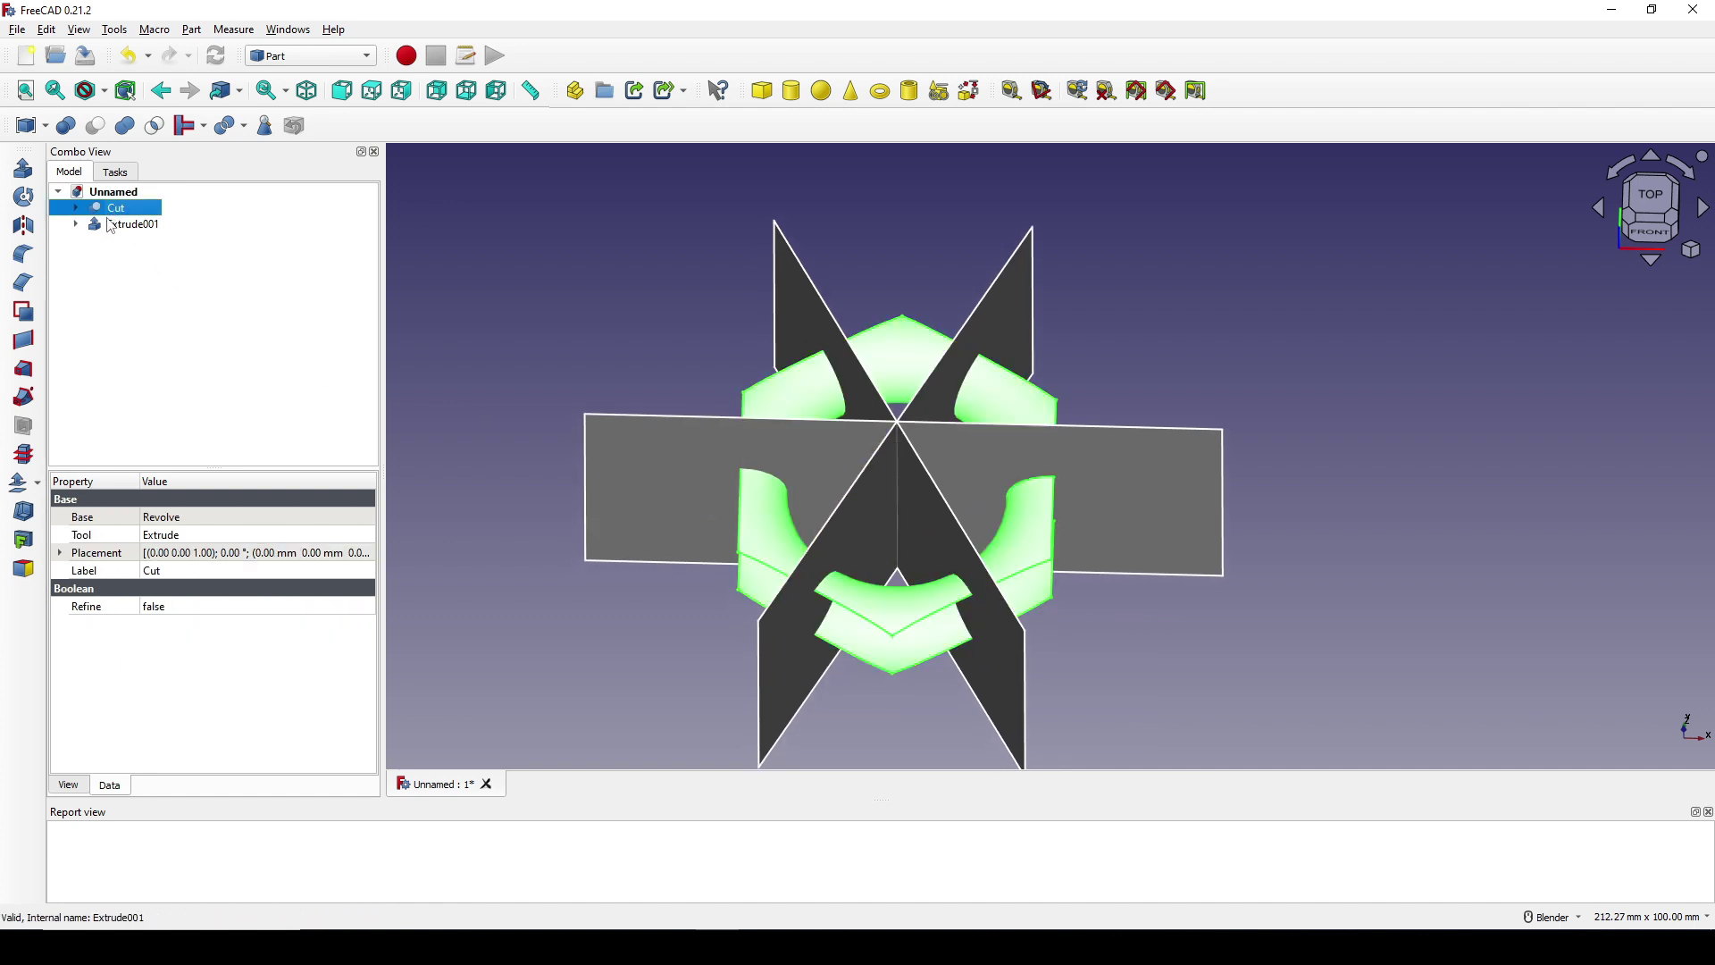
ctrl+click(111, 225)
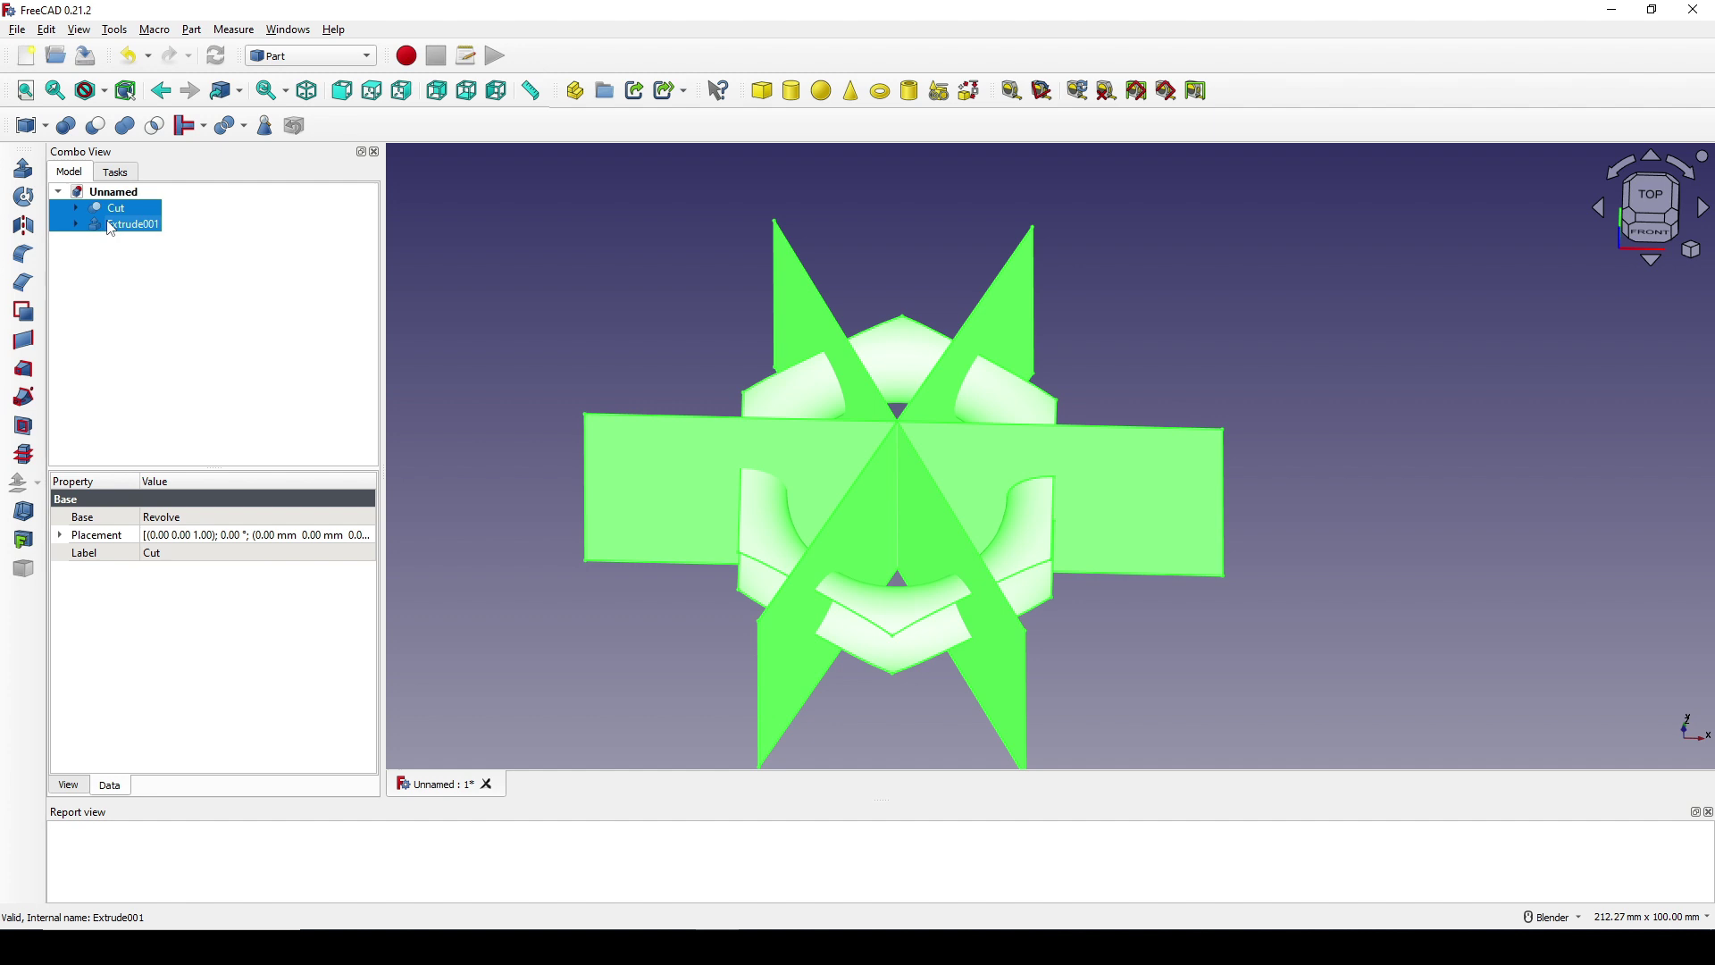
click(193, 29)
mouse_move(305, 364)
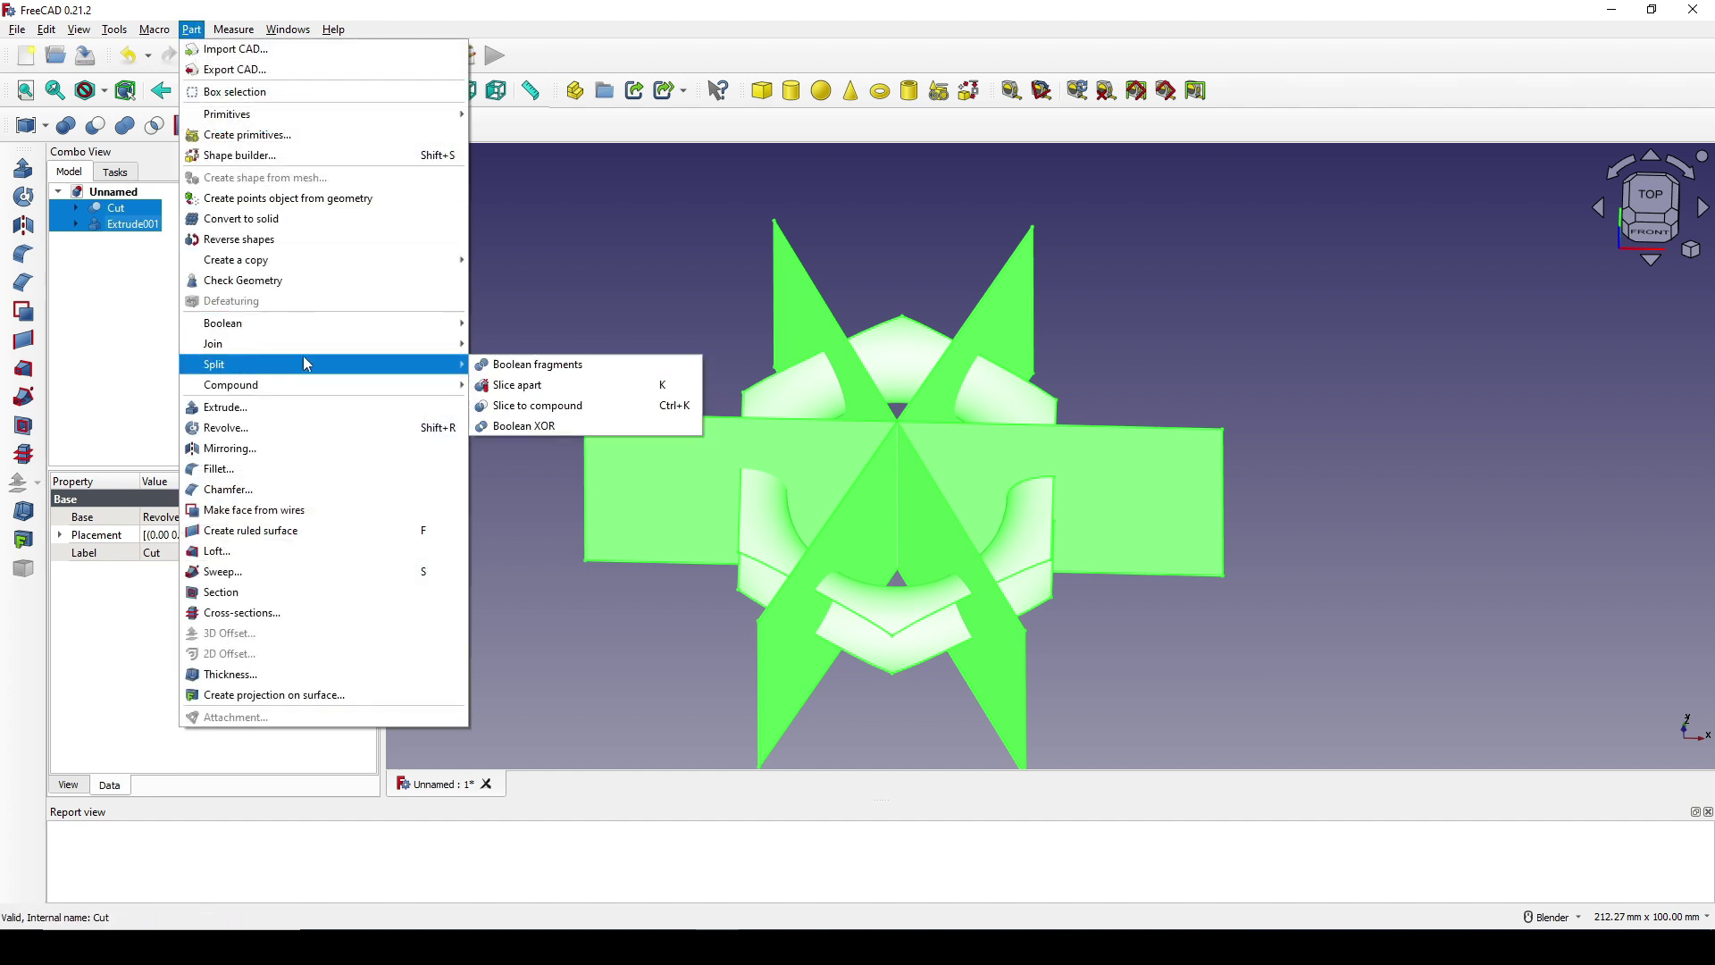
click(533, 384)
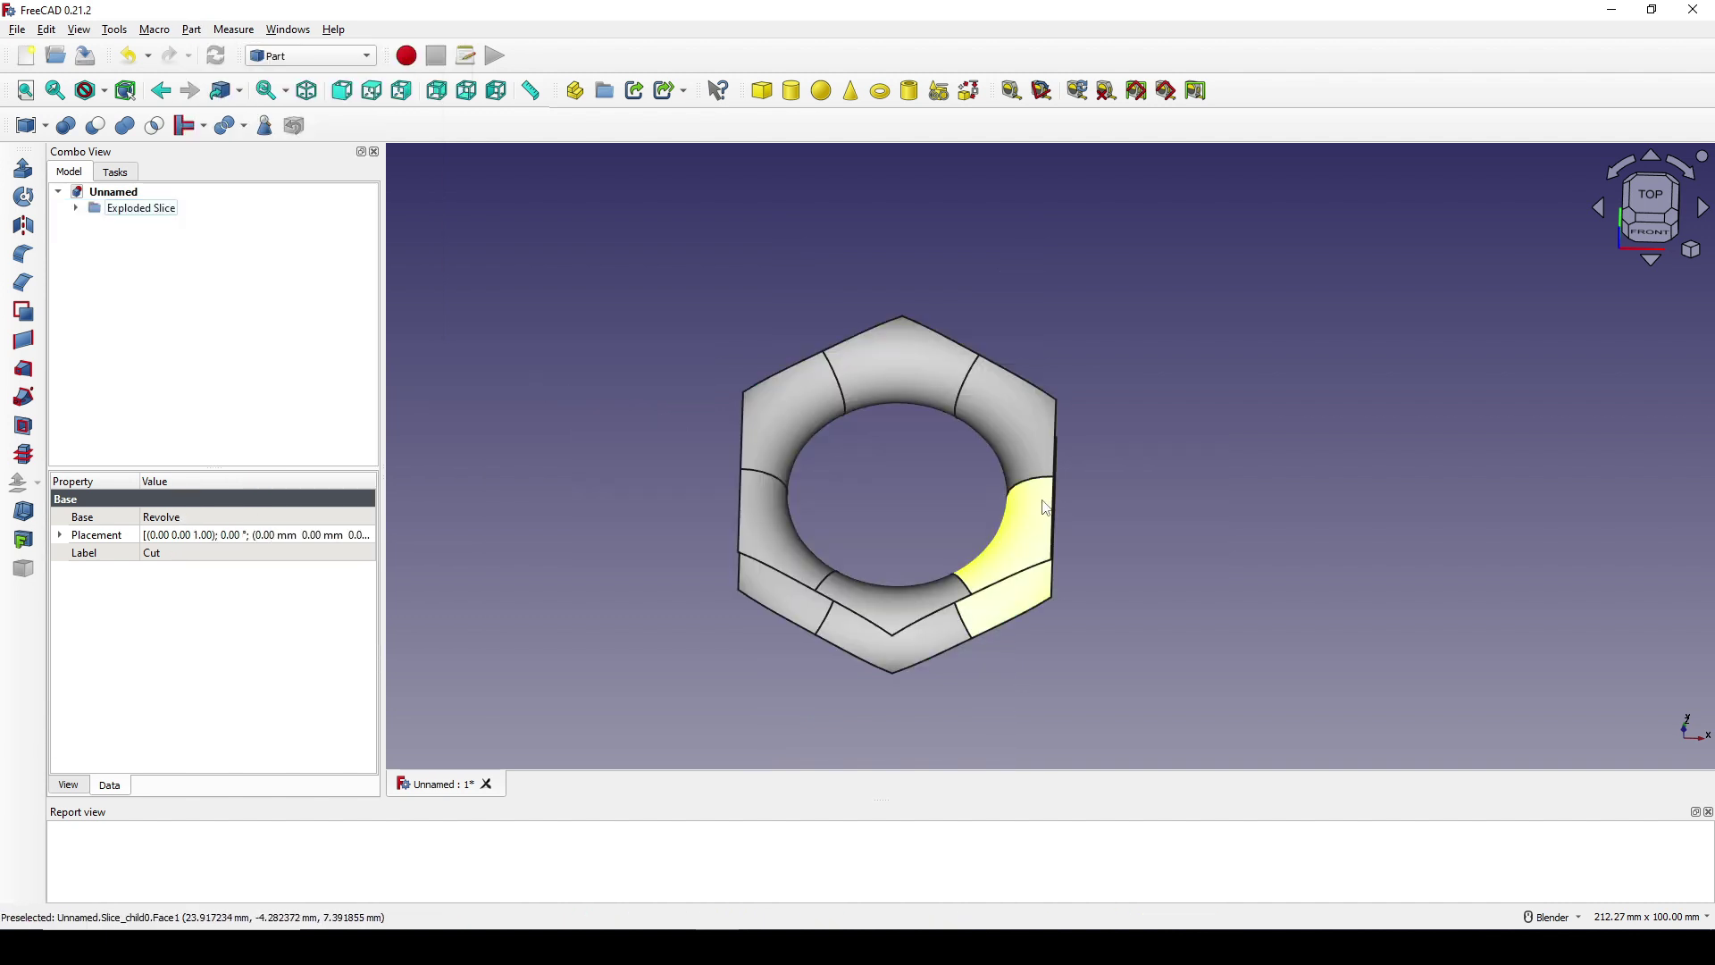
Expand the exploded slice group, highlight all its slices to inspect the division, and return to the top view
key(2)
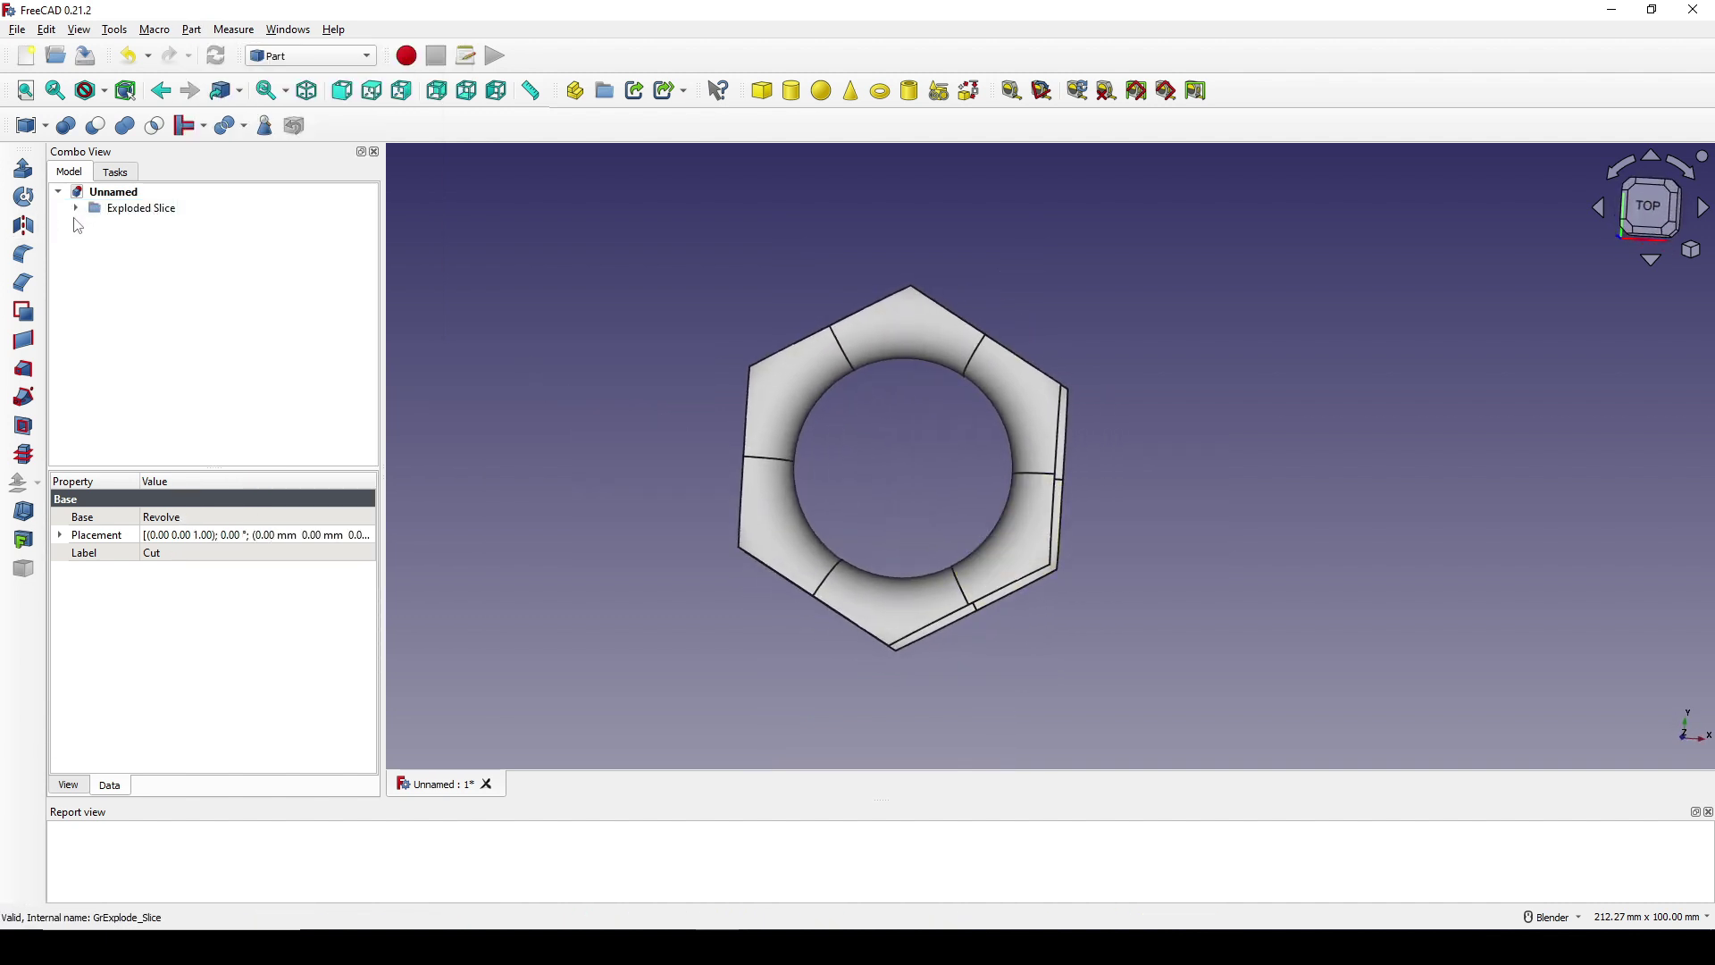
click(76, 208)
click(121, 226)
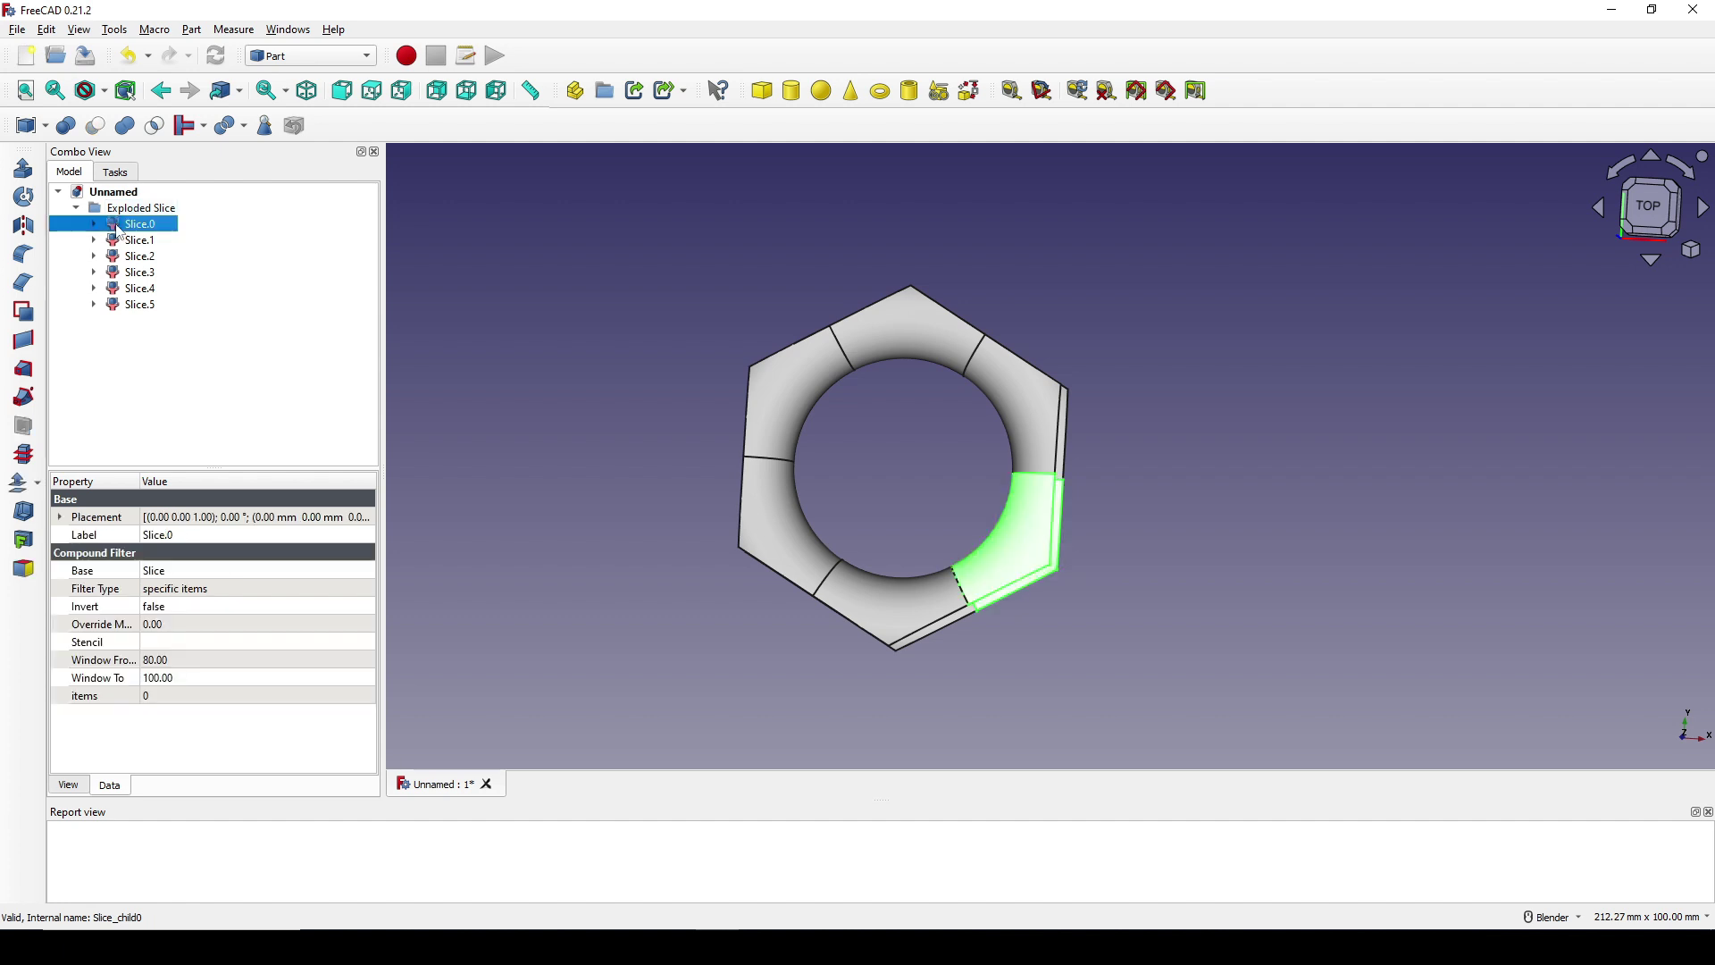
shift+click(140, 304)
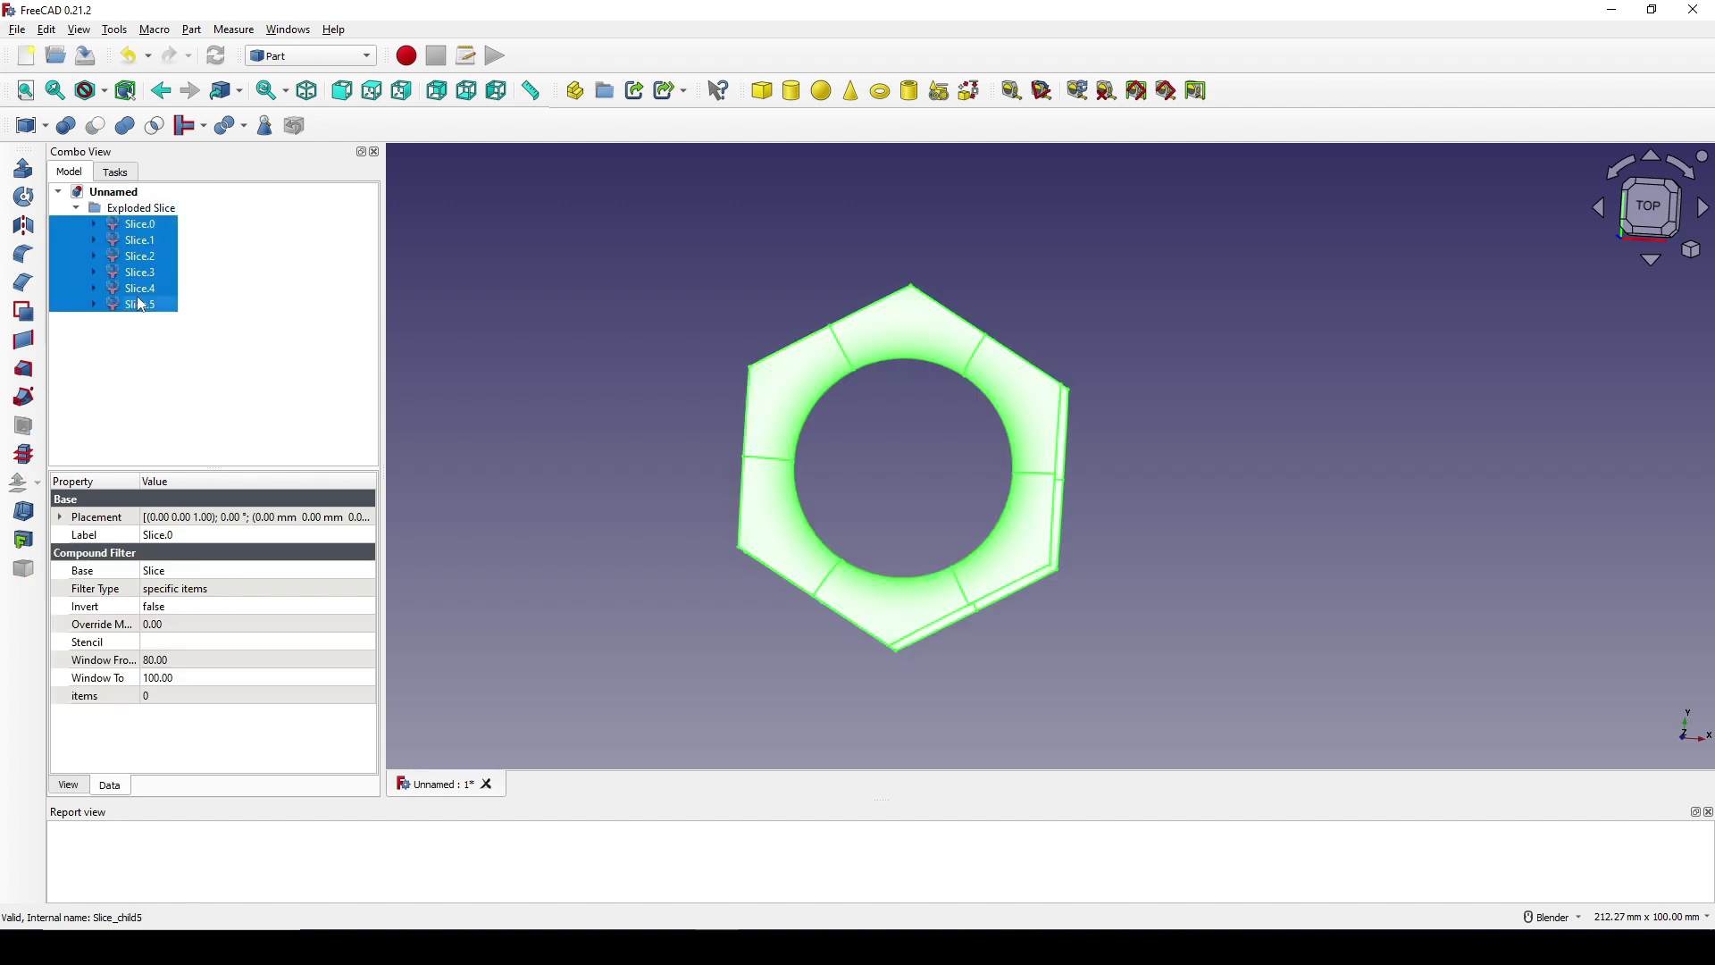
click(919, 471)
key(2)
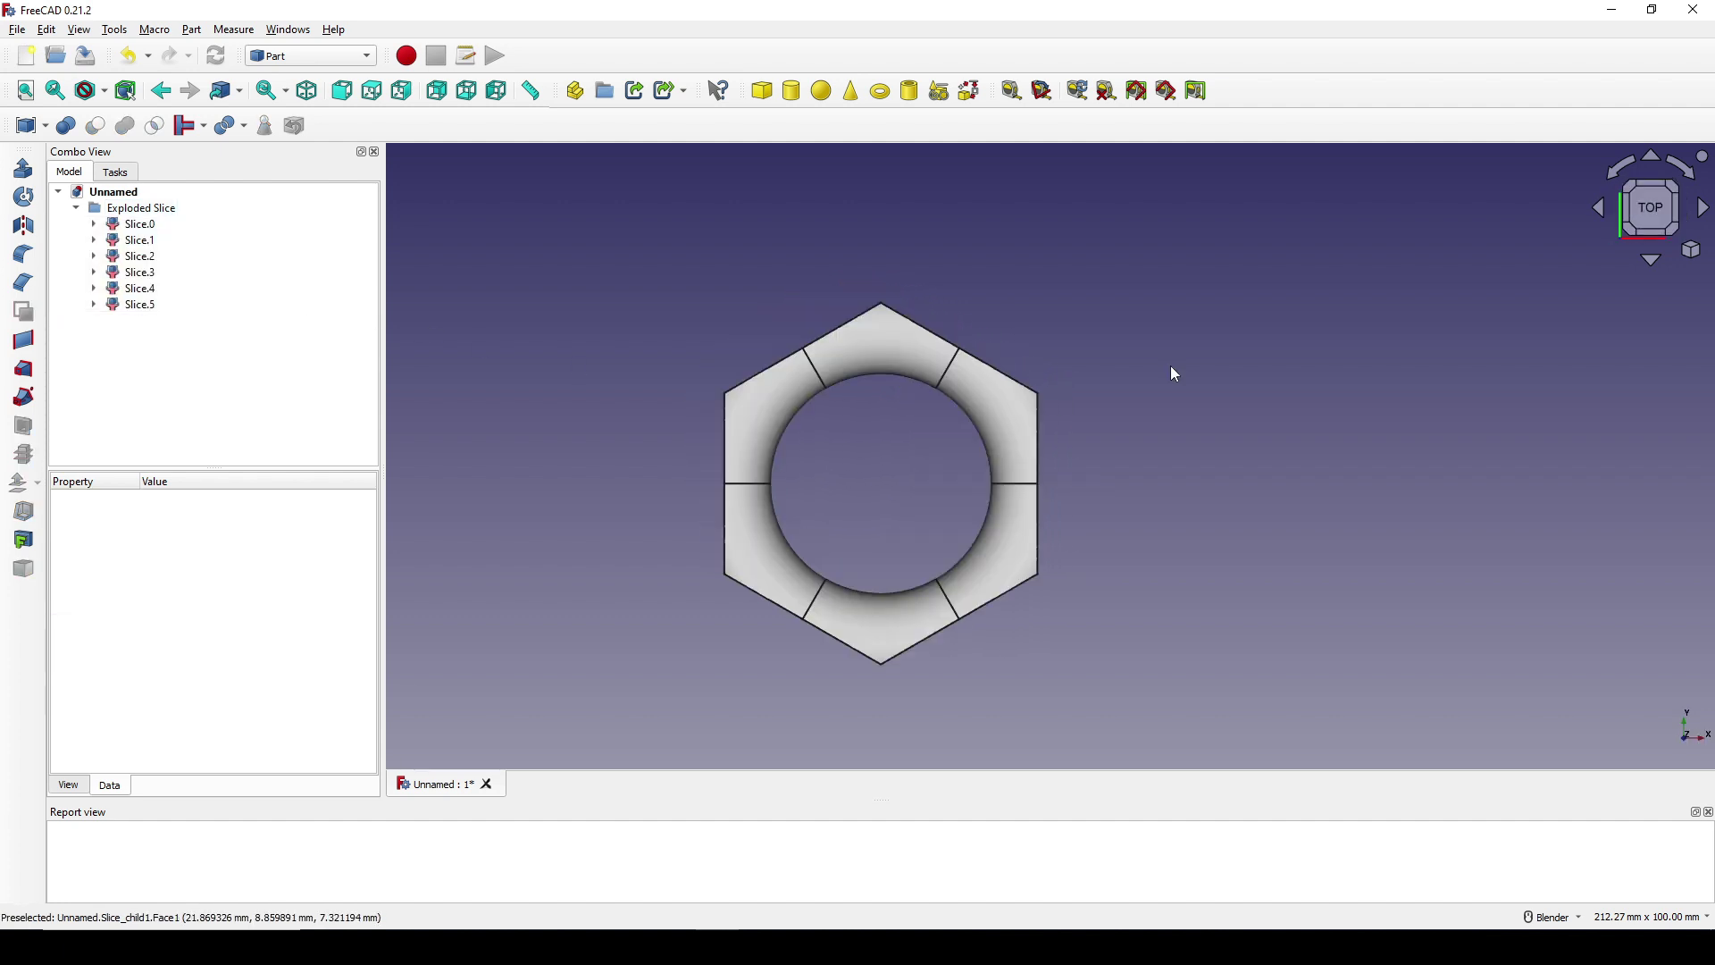
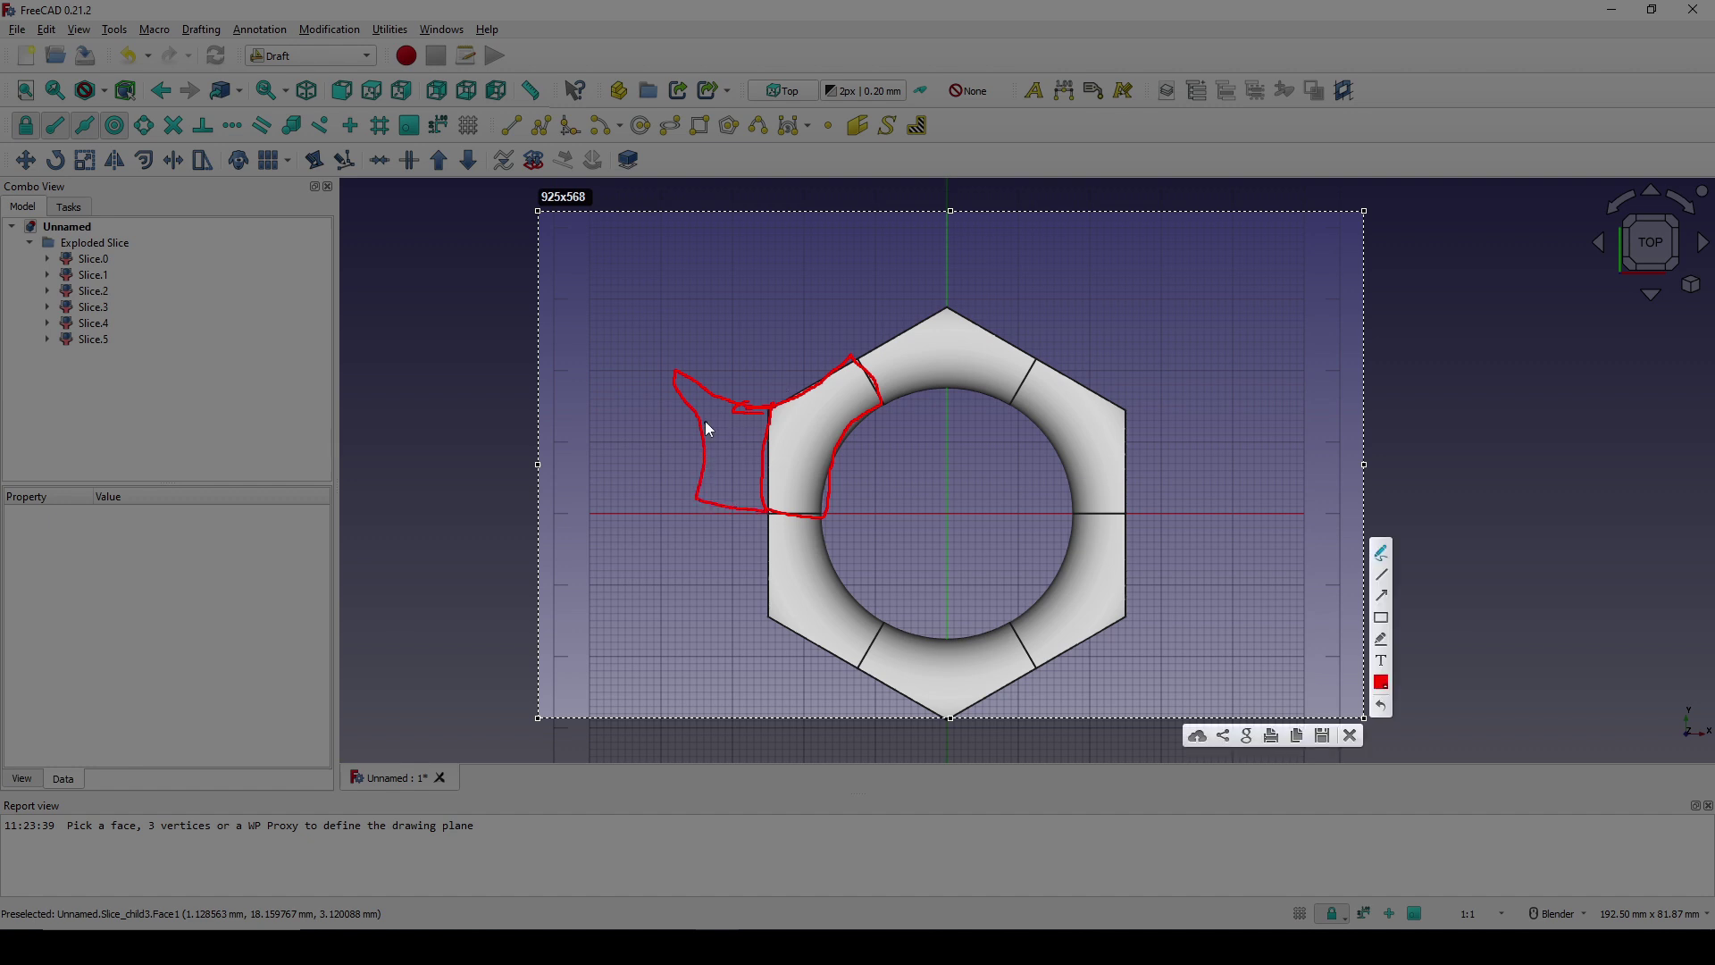
drag(706, 422, 715, 403)
mouse_move(751, 413)
mouse_down()
mouse_move(720, 447)
mouse_move(734, 492)
mouse_up()
drag(730, 412, 755, 366)
drag(729, 361, 757, 357)
click(1350, 735)
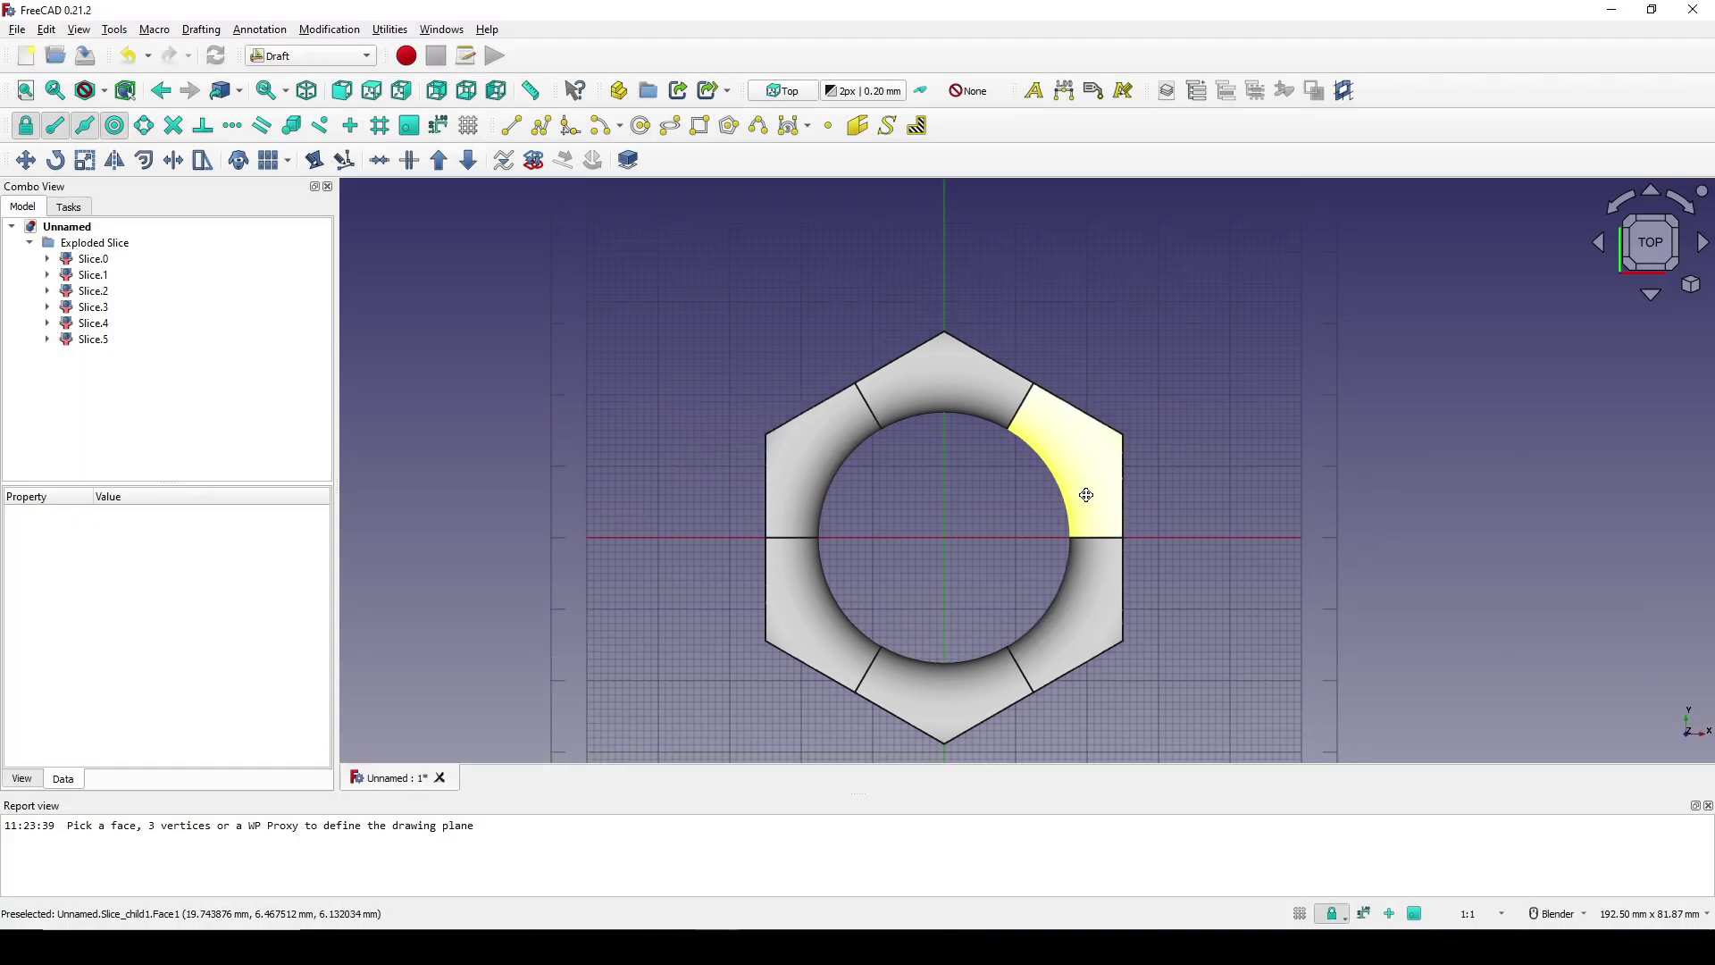
Select the ring's upper-left slice and start the Draft Mirror command on it
click(830, 470)
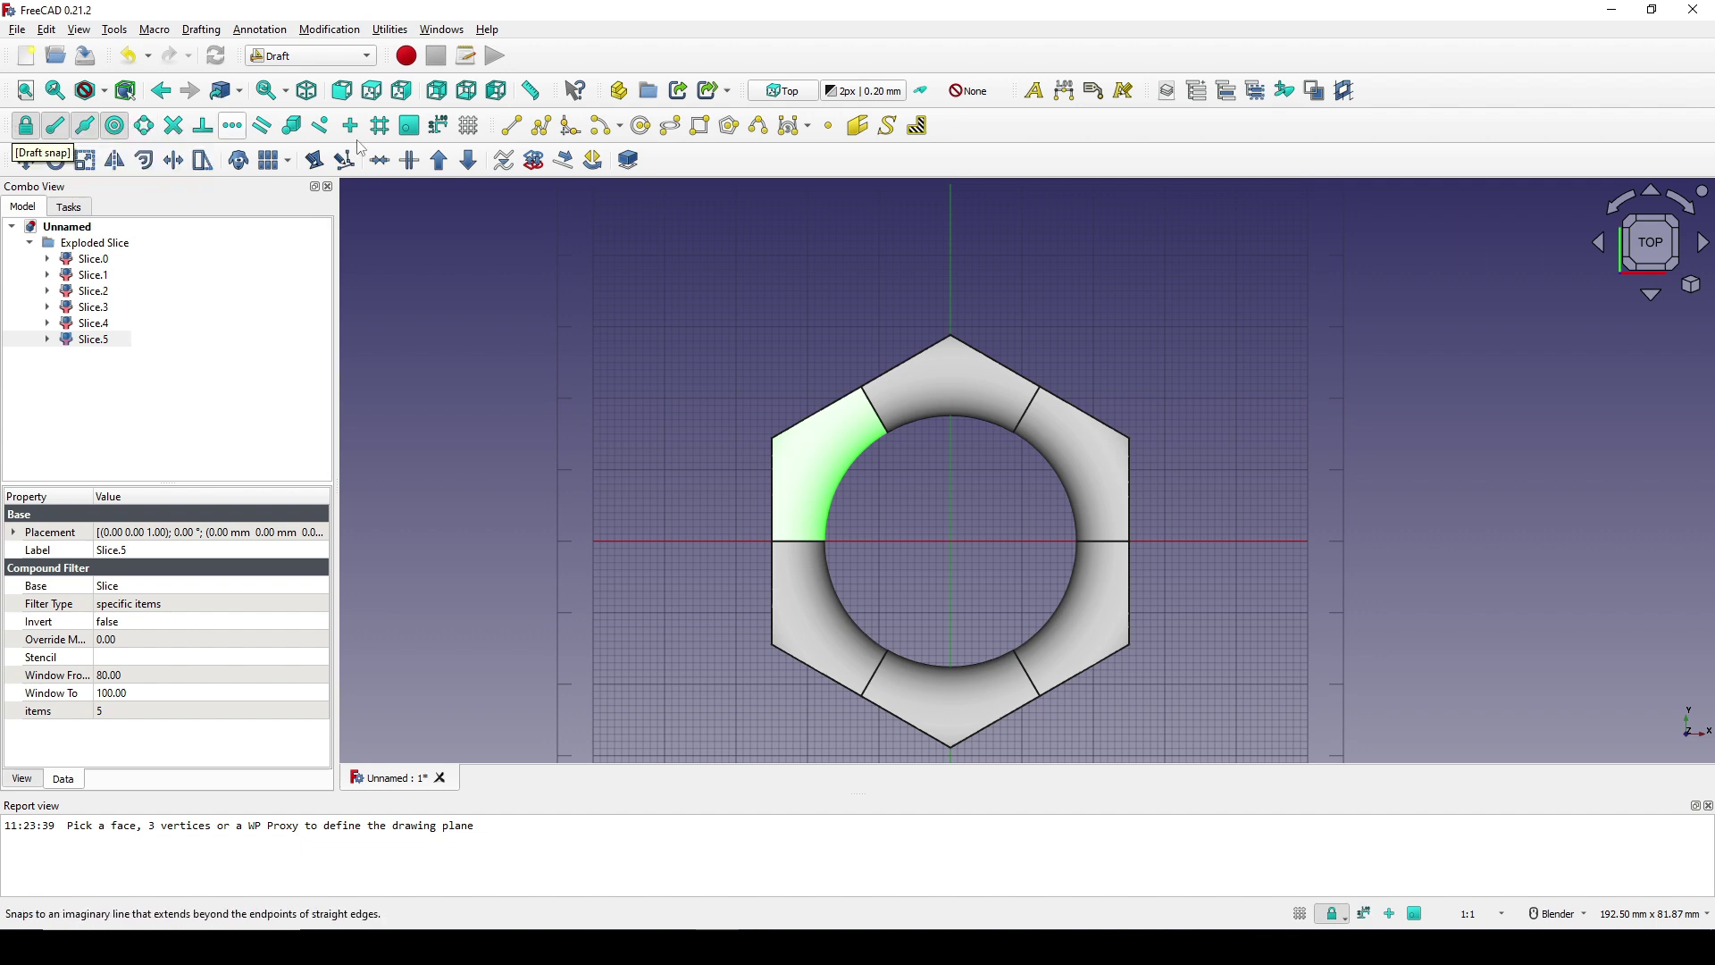
shift+middle_drag(998, 453, 980, 415)
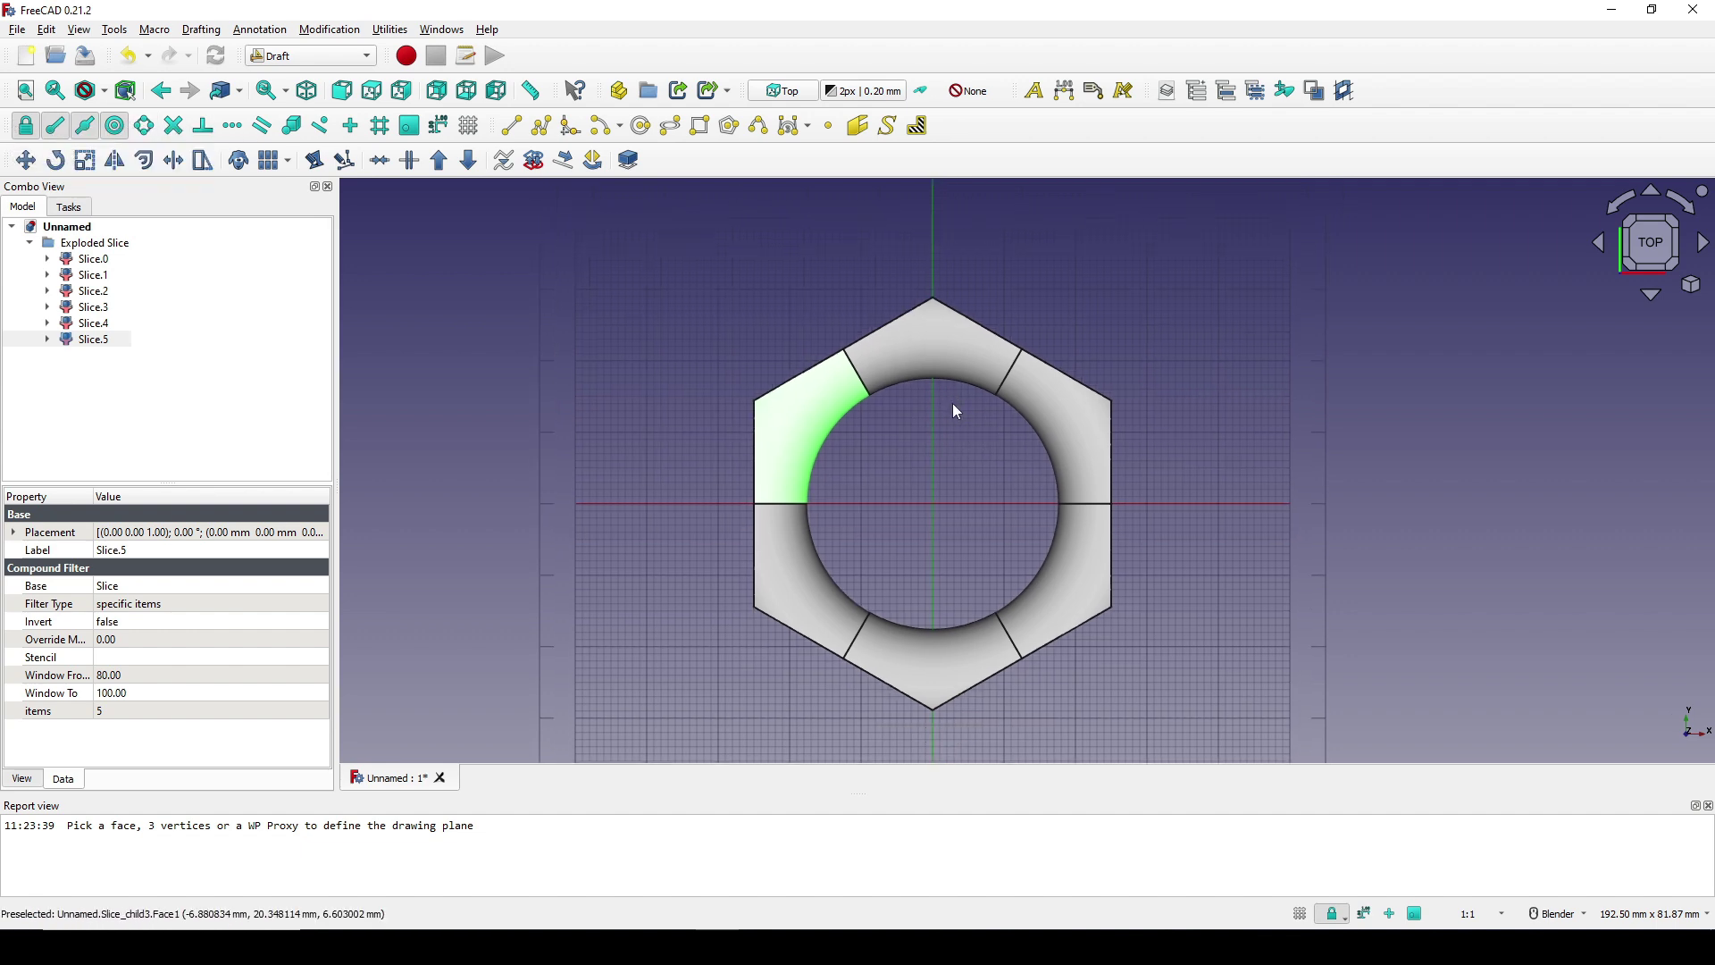
click(785, 419)
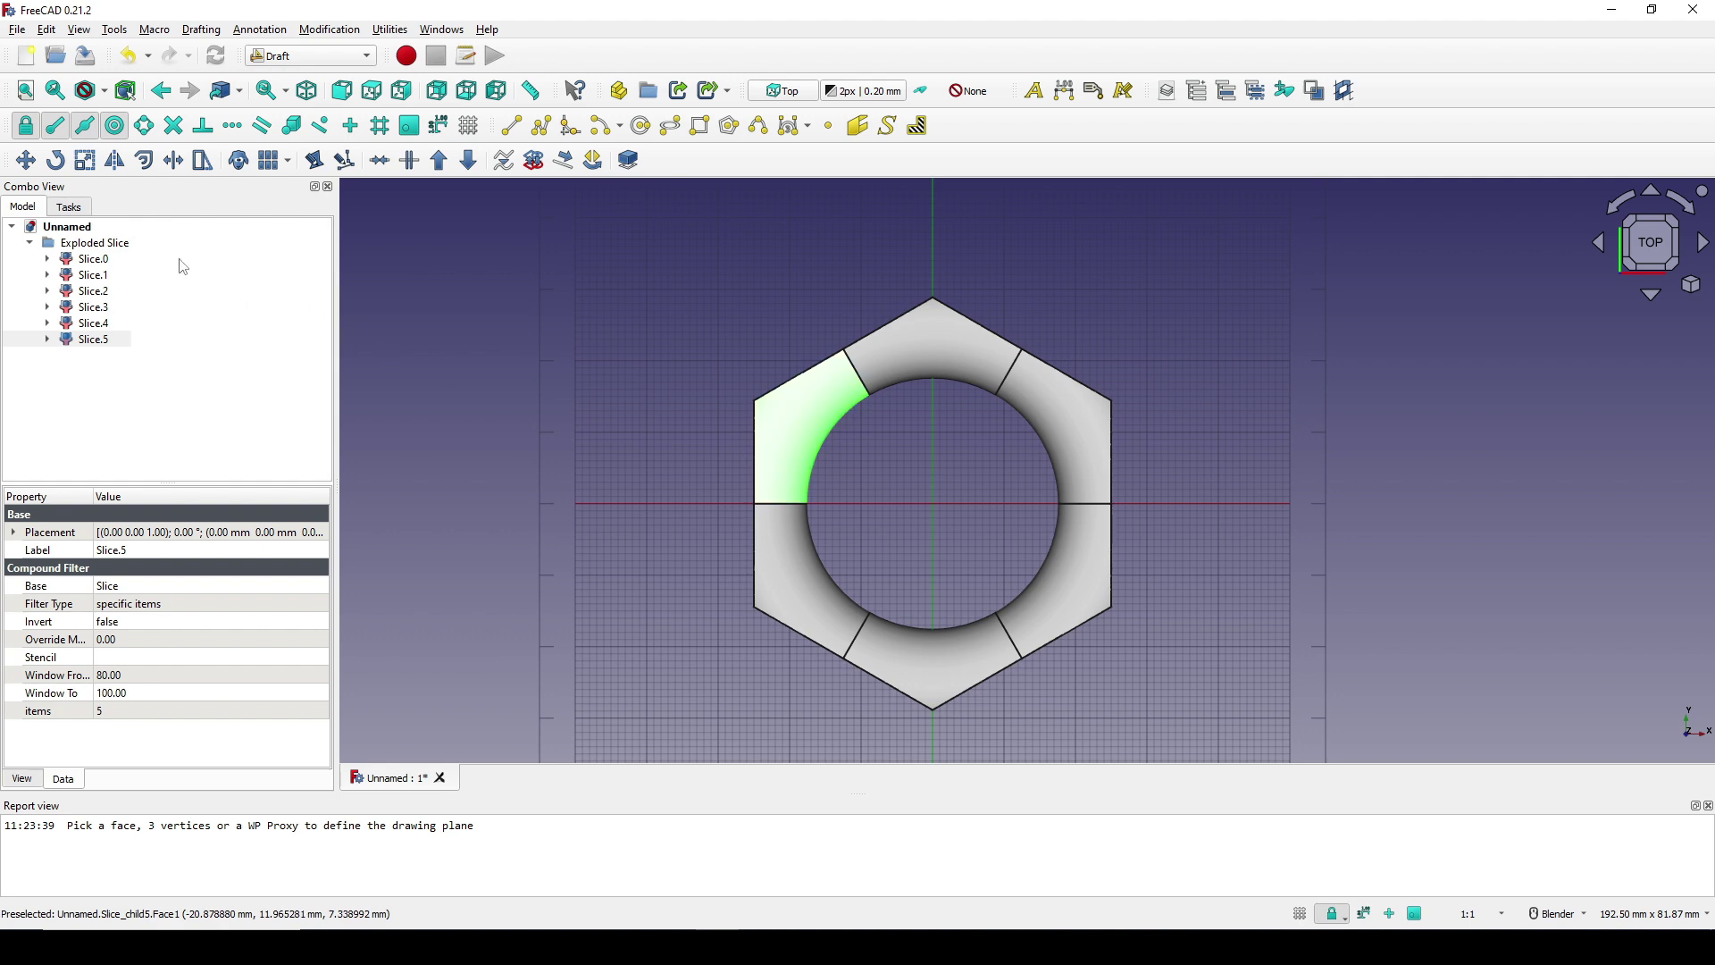
click(114, 161)
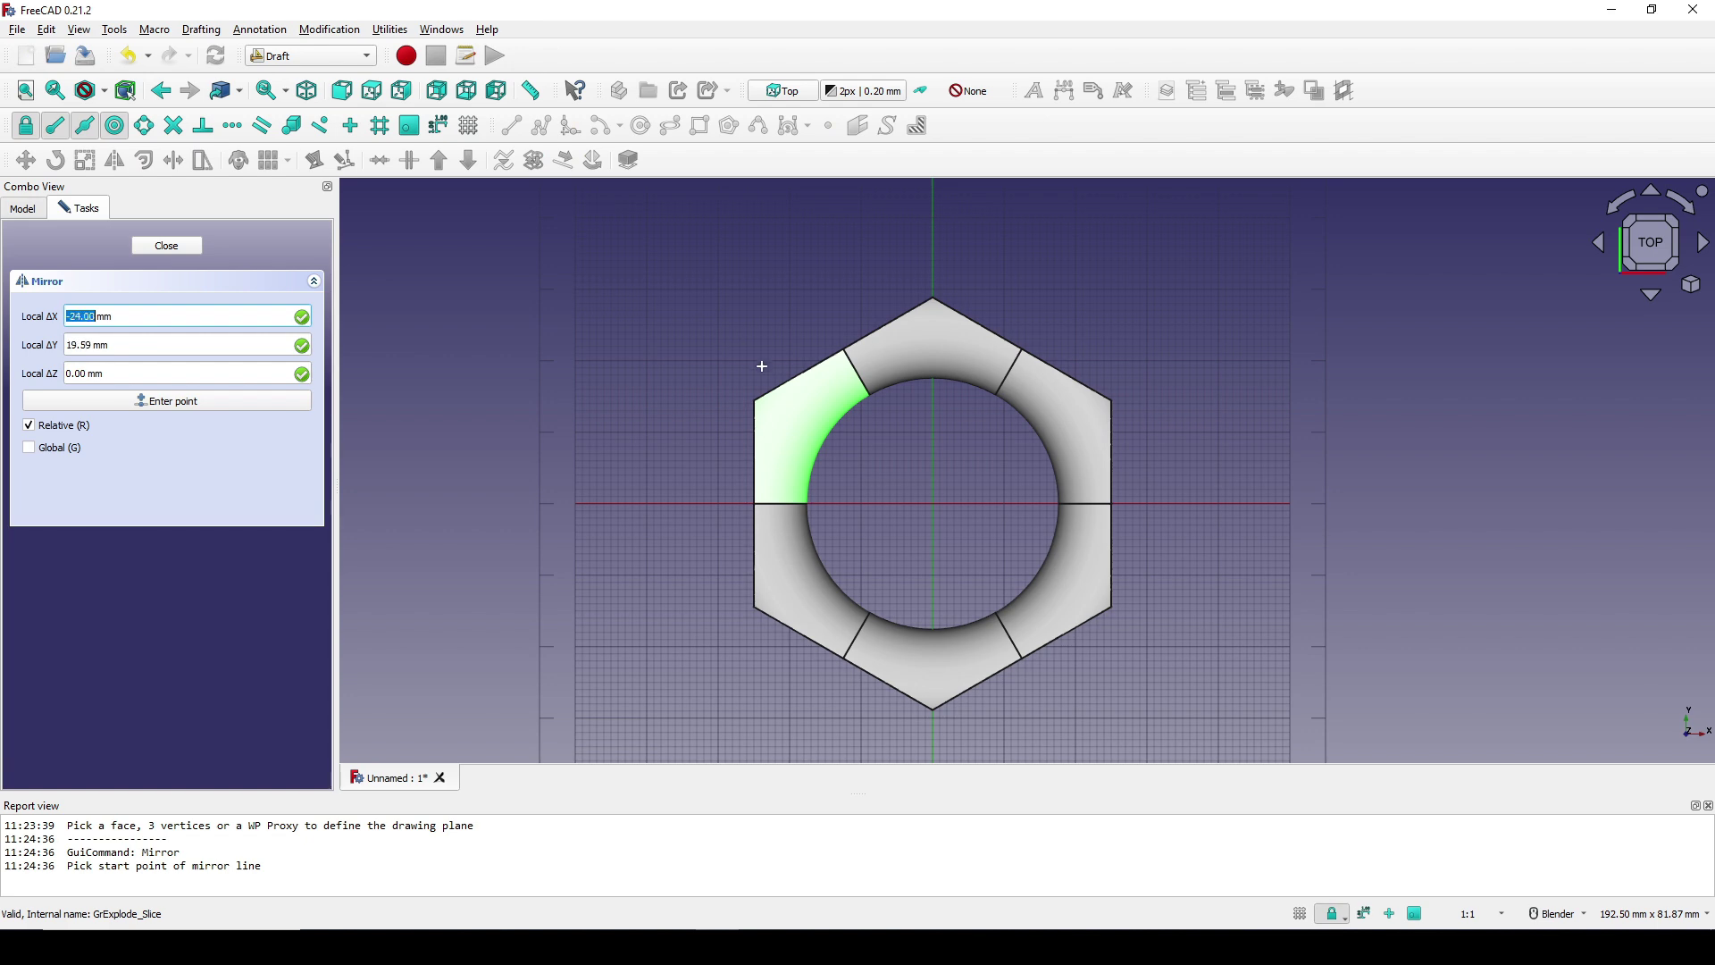
scroll(762, 366, up, 1)
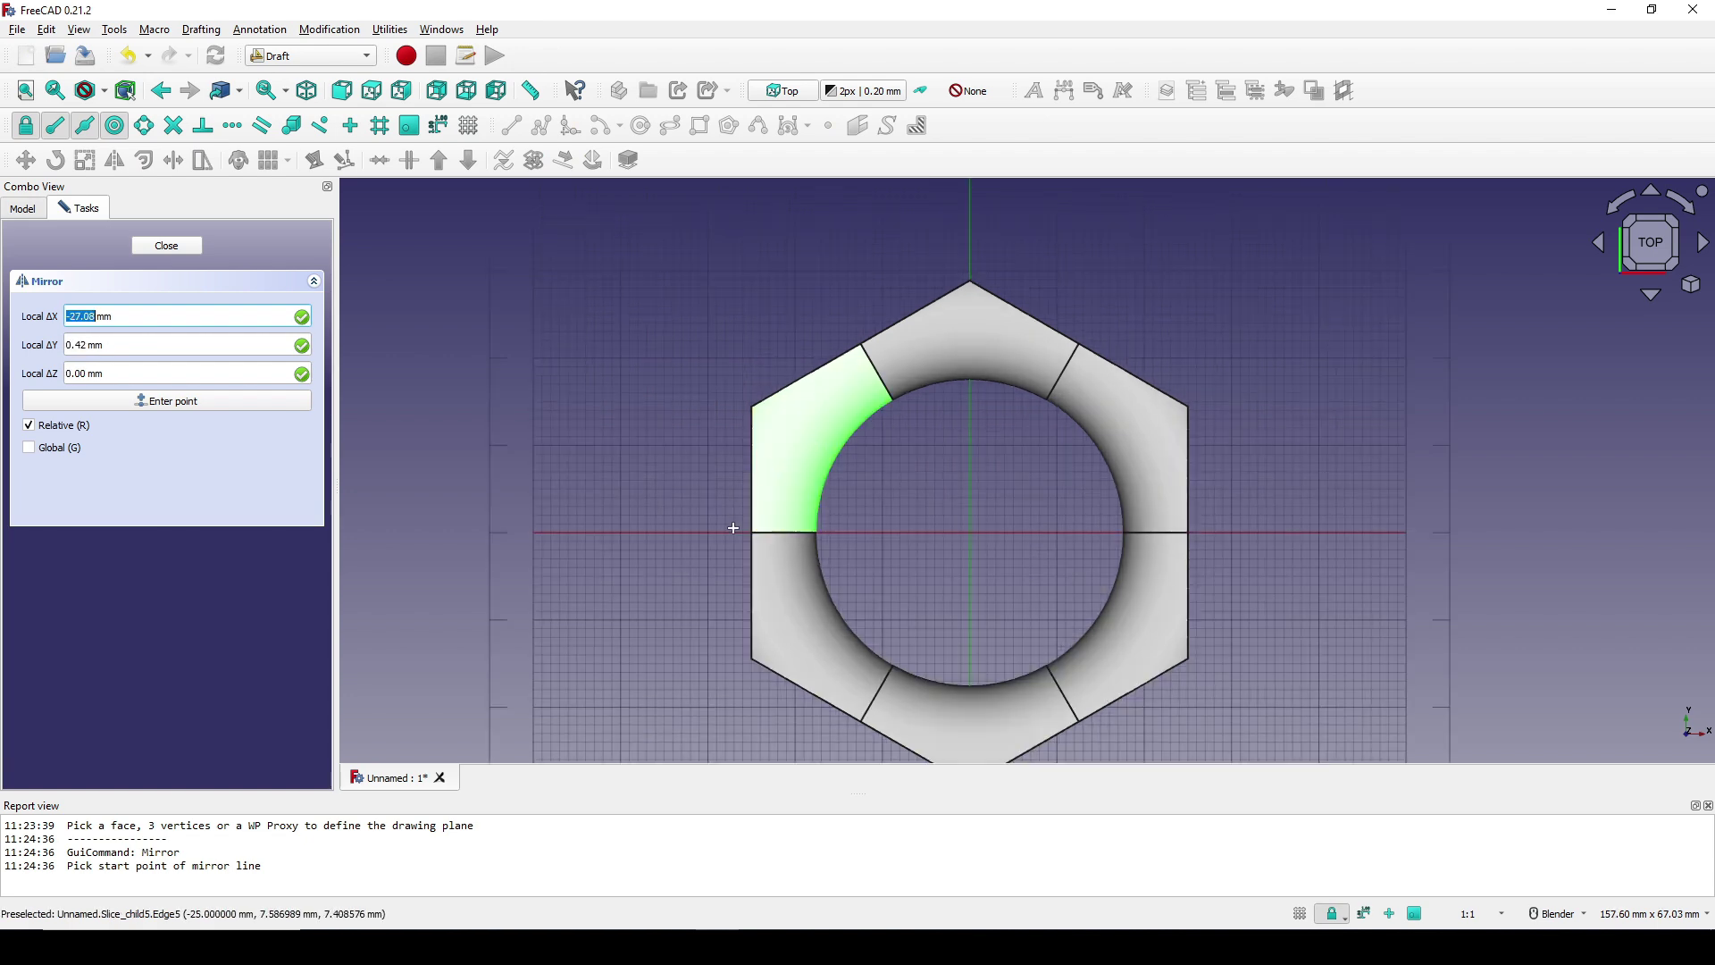
key(x)
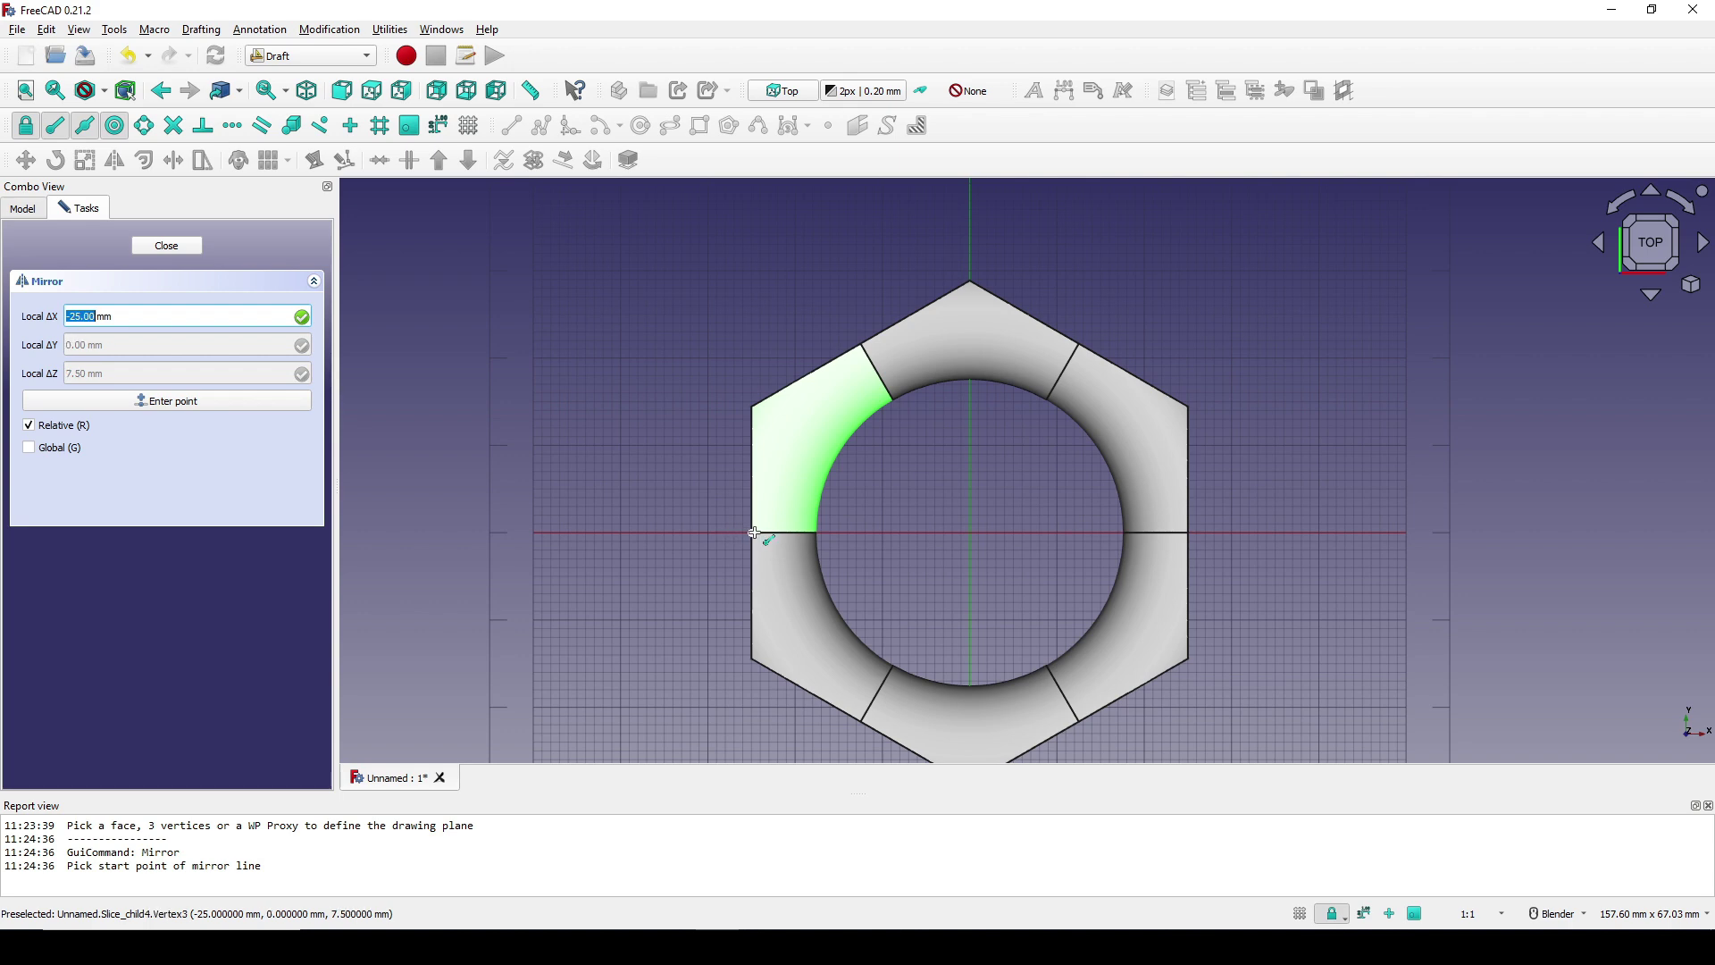
key(x)
key(Print)
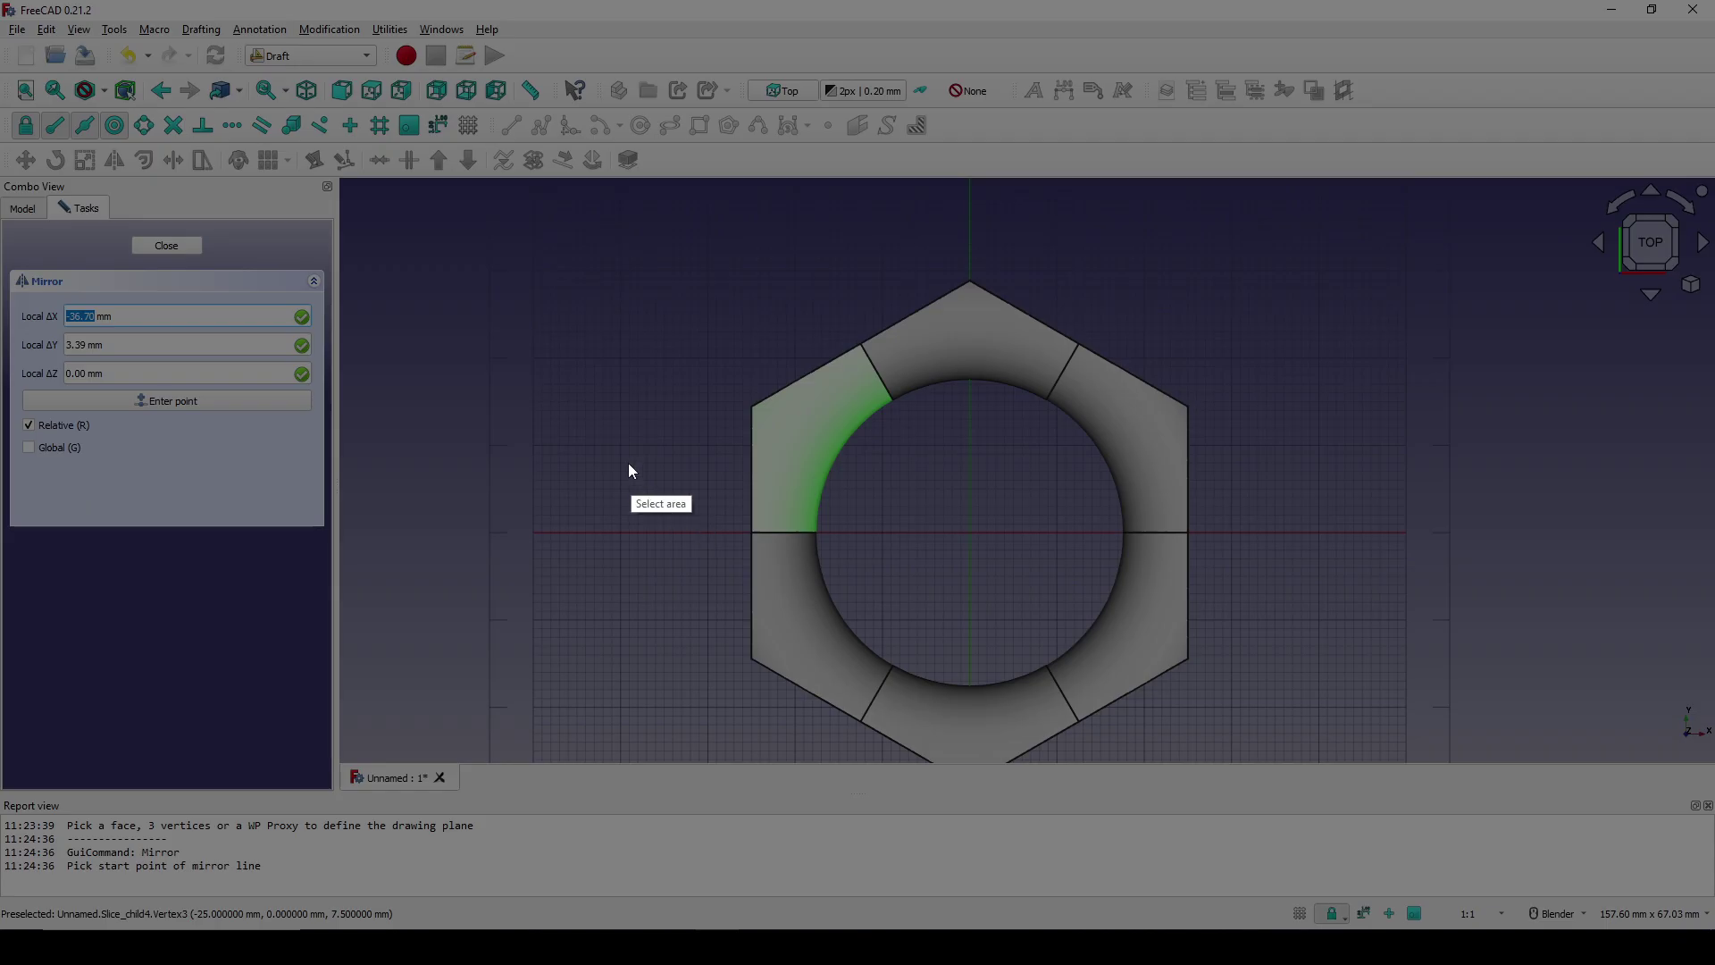
drag(552, 248, 1073, 711)
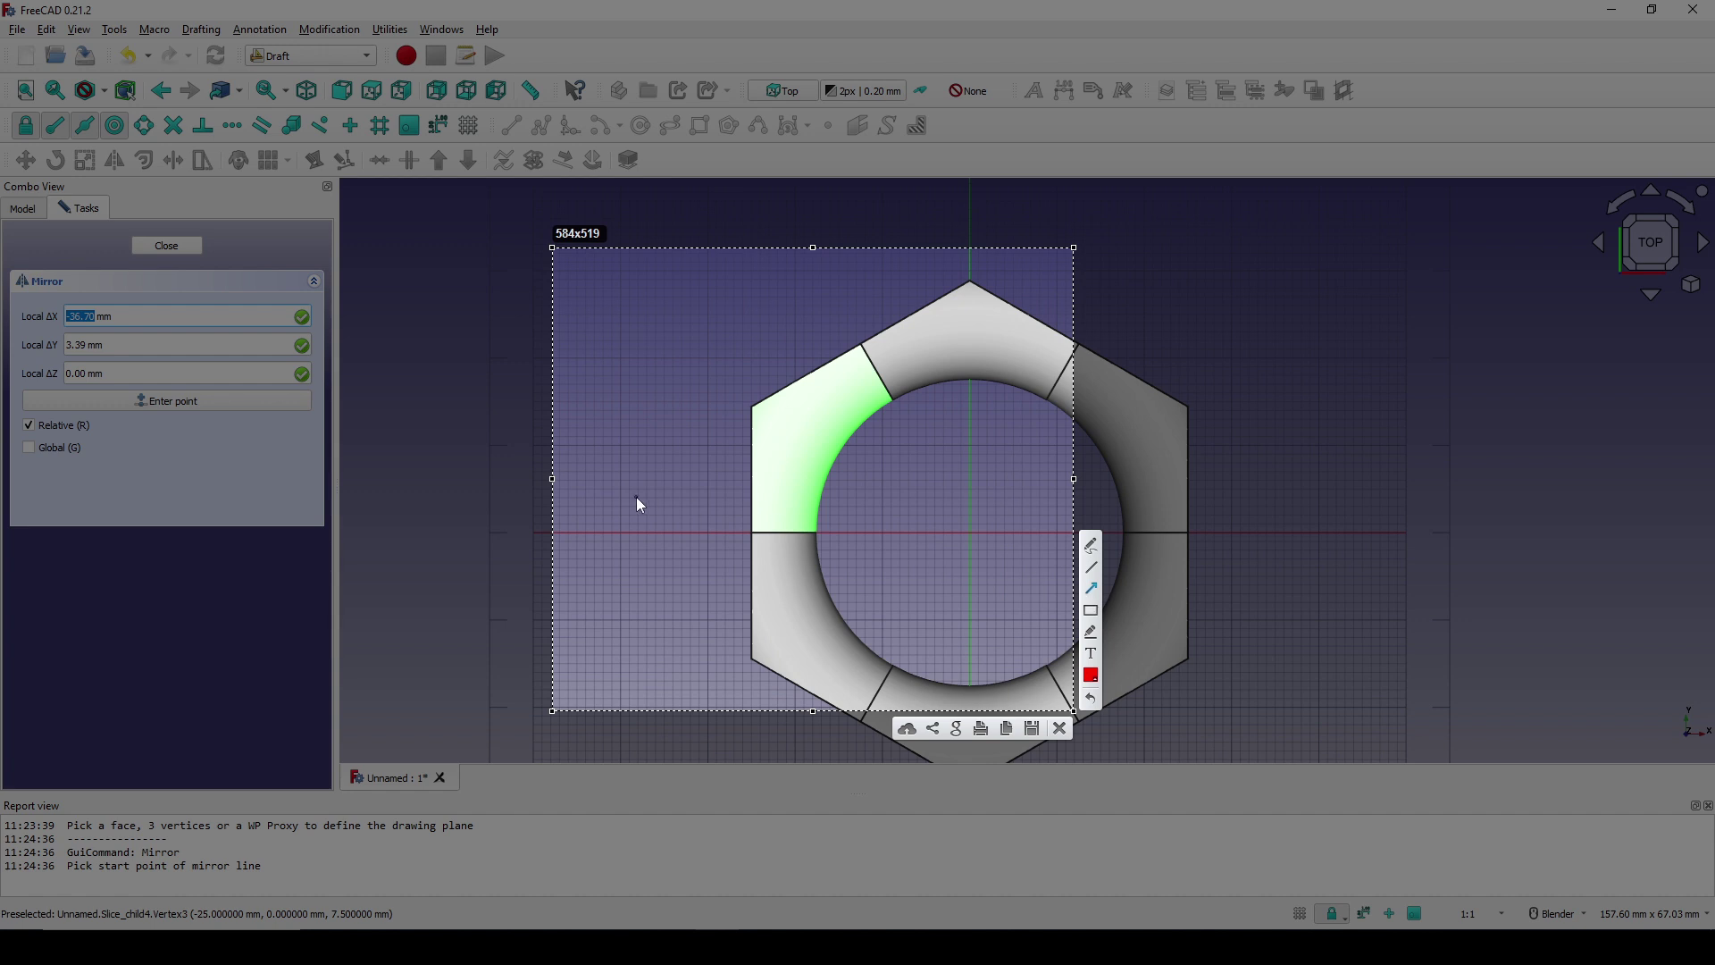
drag(634, 497, 747, 472)
drag(755, 534, 753, 530)
drag(752, 416, 750, 406)
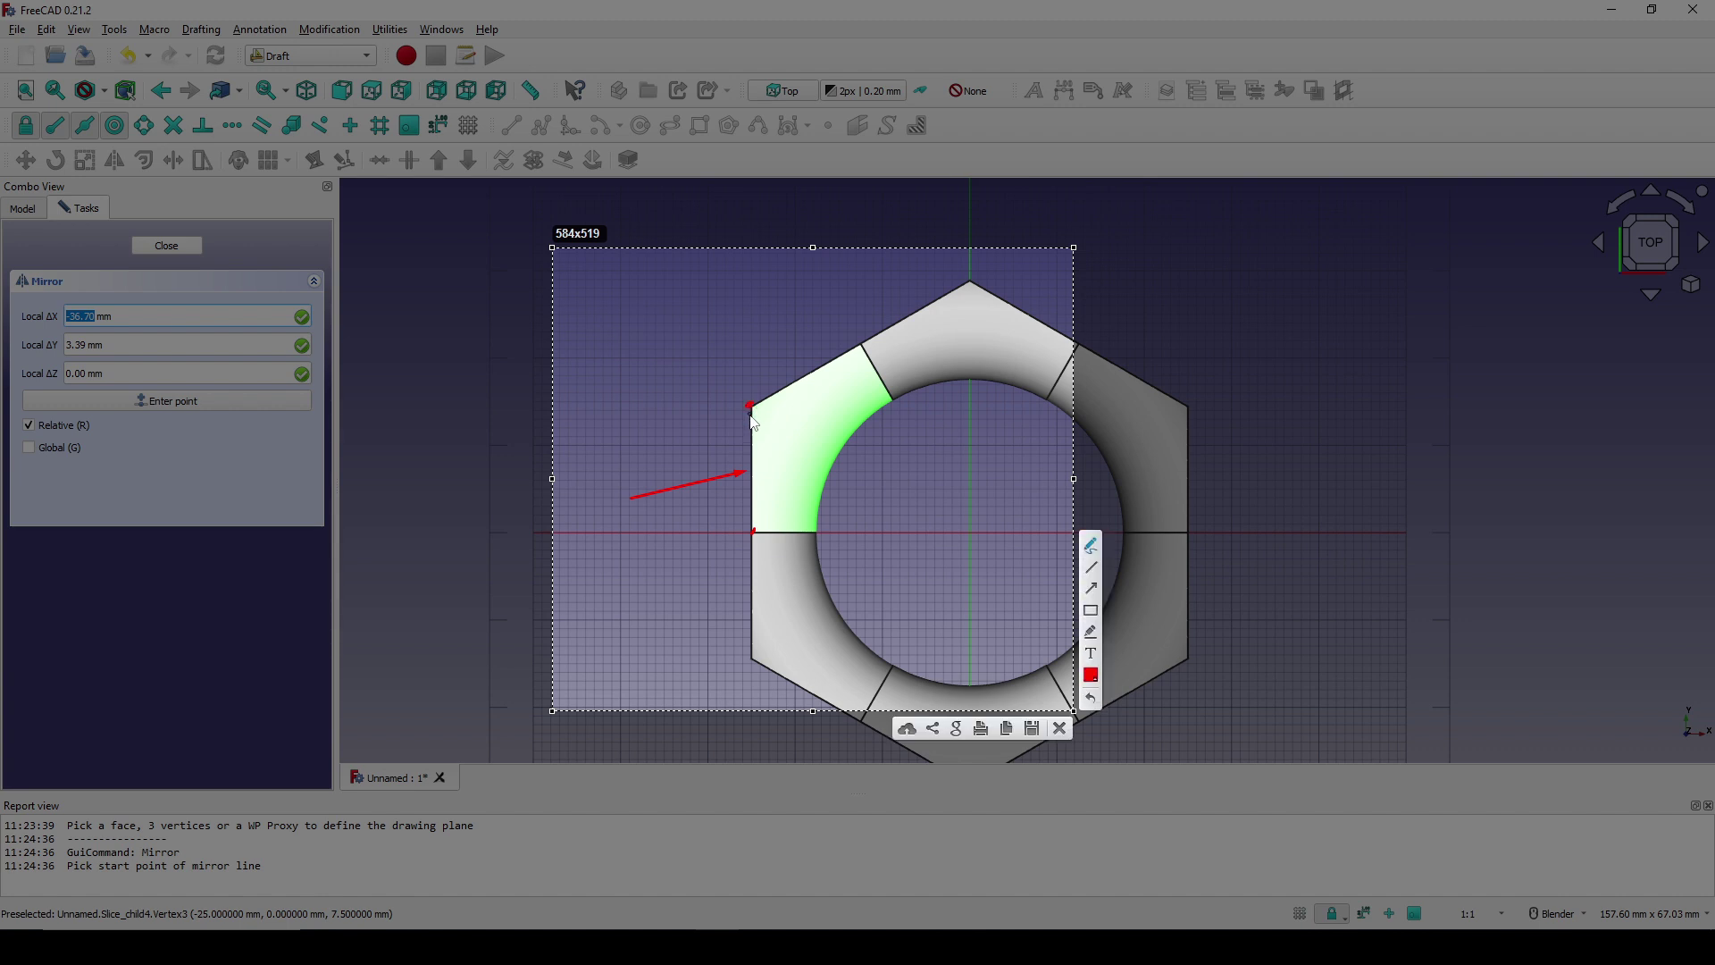
click(1060, 728)
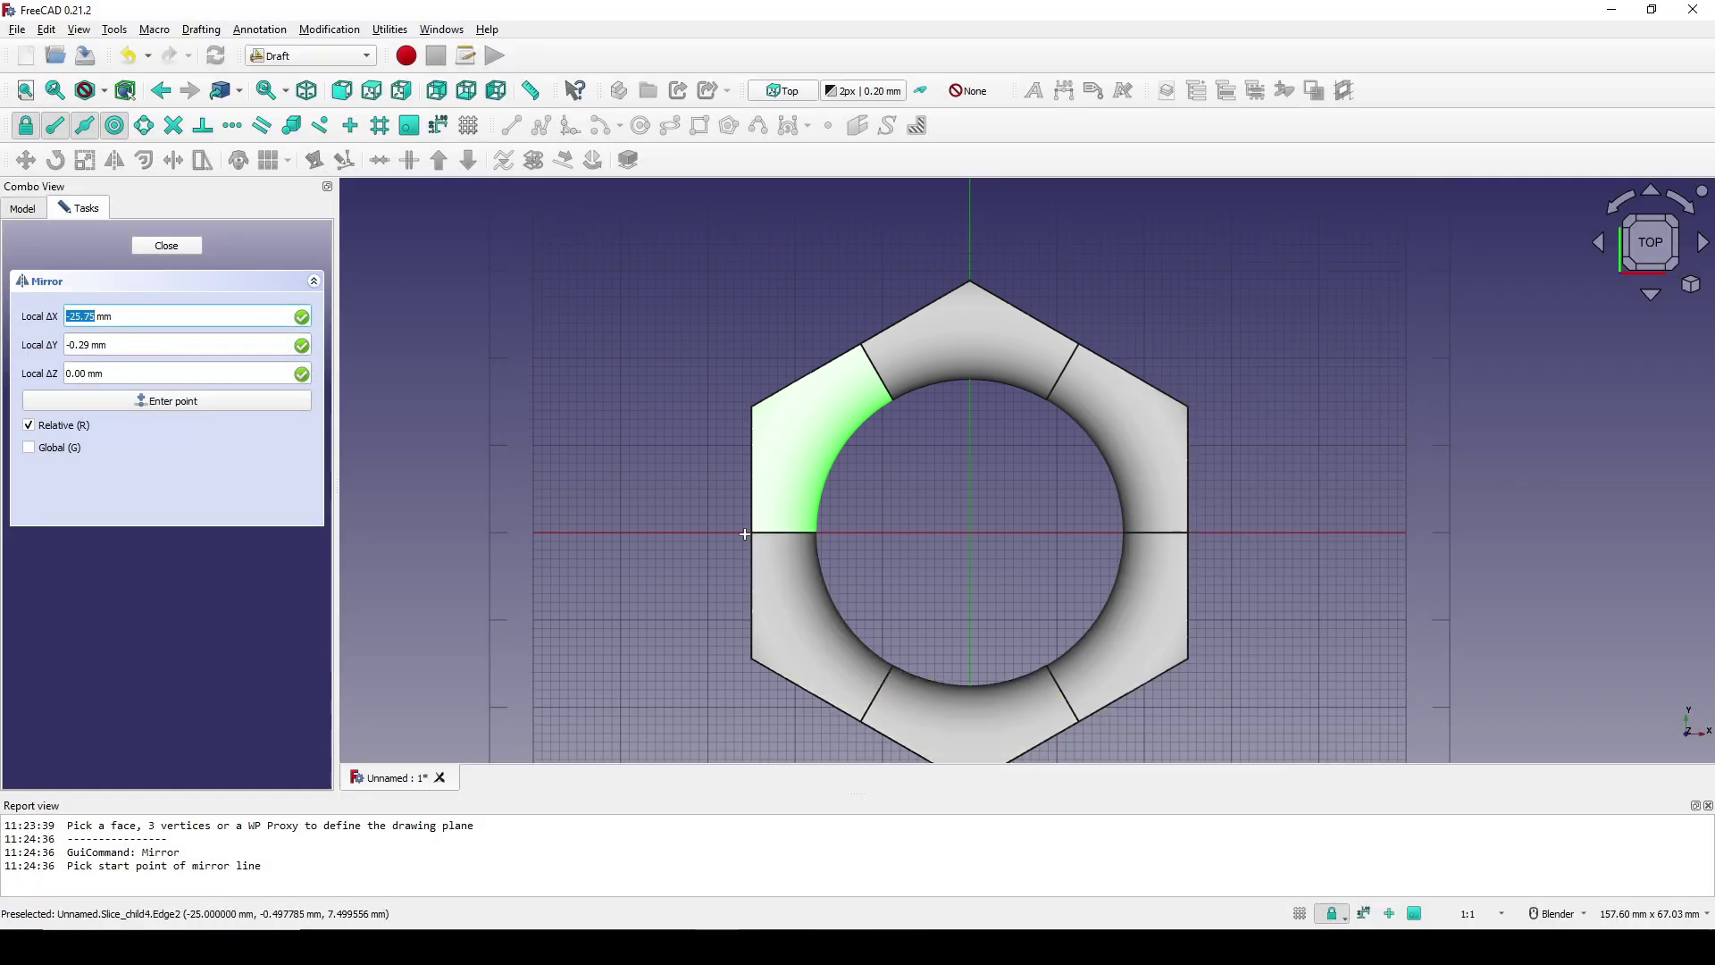
Mirror the selected slice across its vertical outer edge by picking that edge's two end points as the mirror line
click(755, 533)
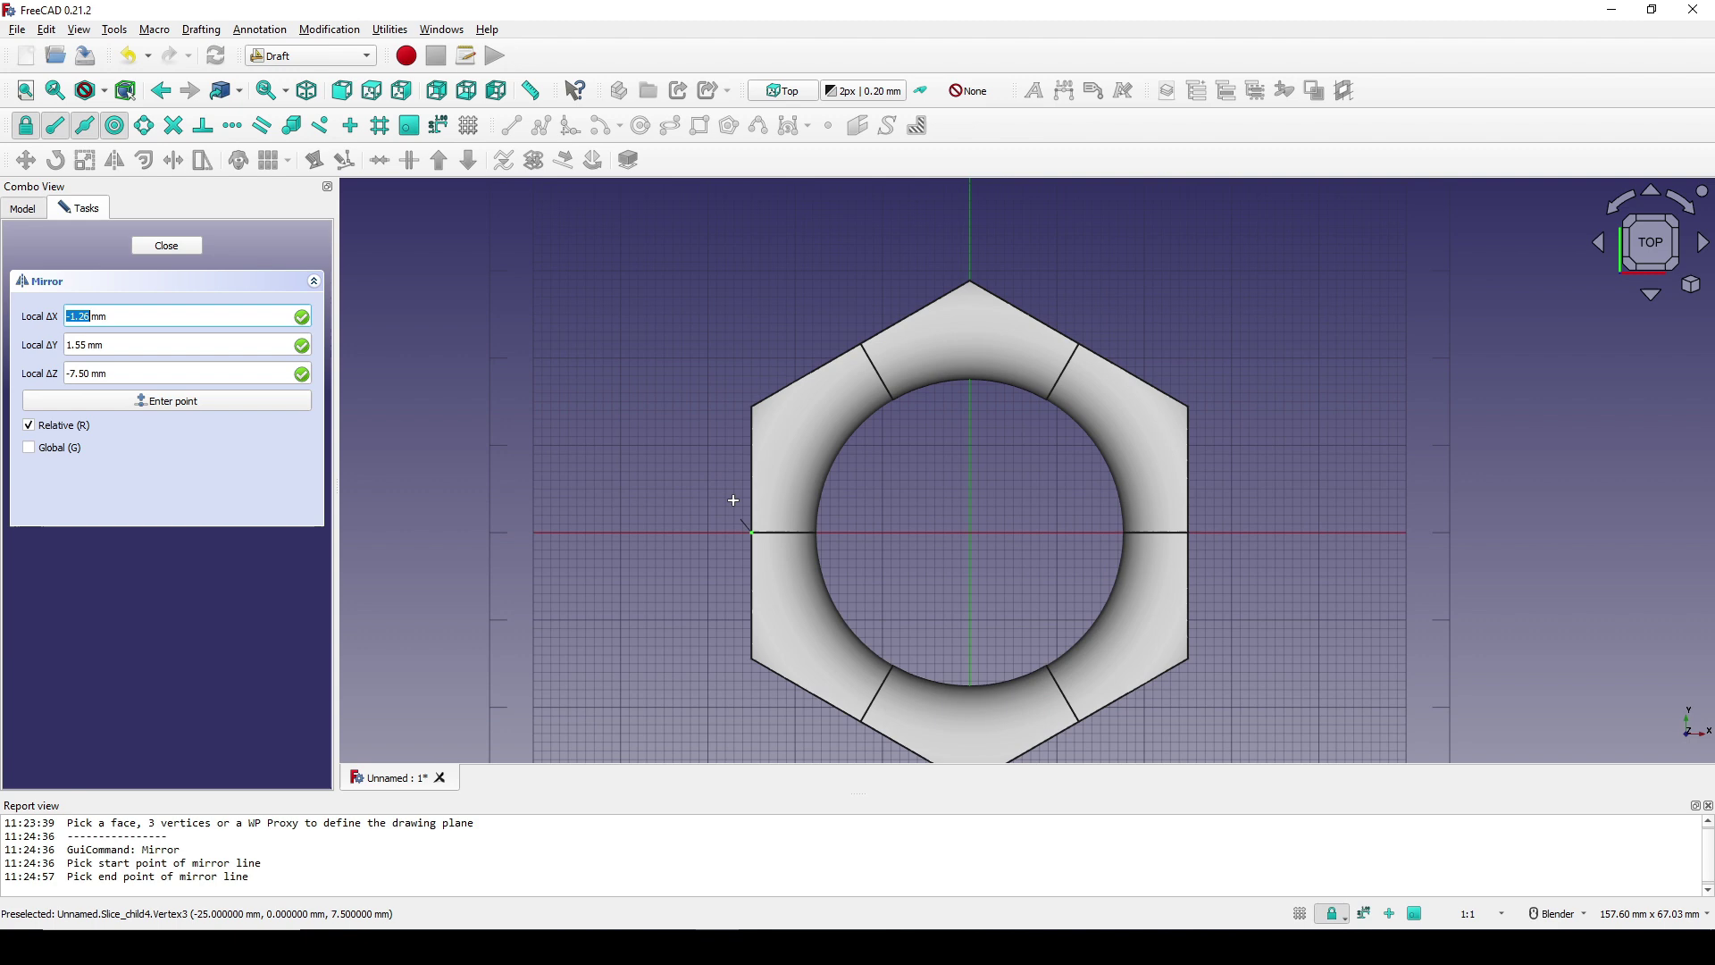
click(755, 409)
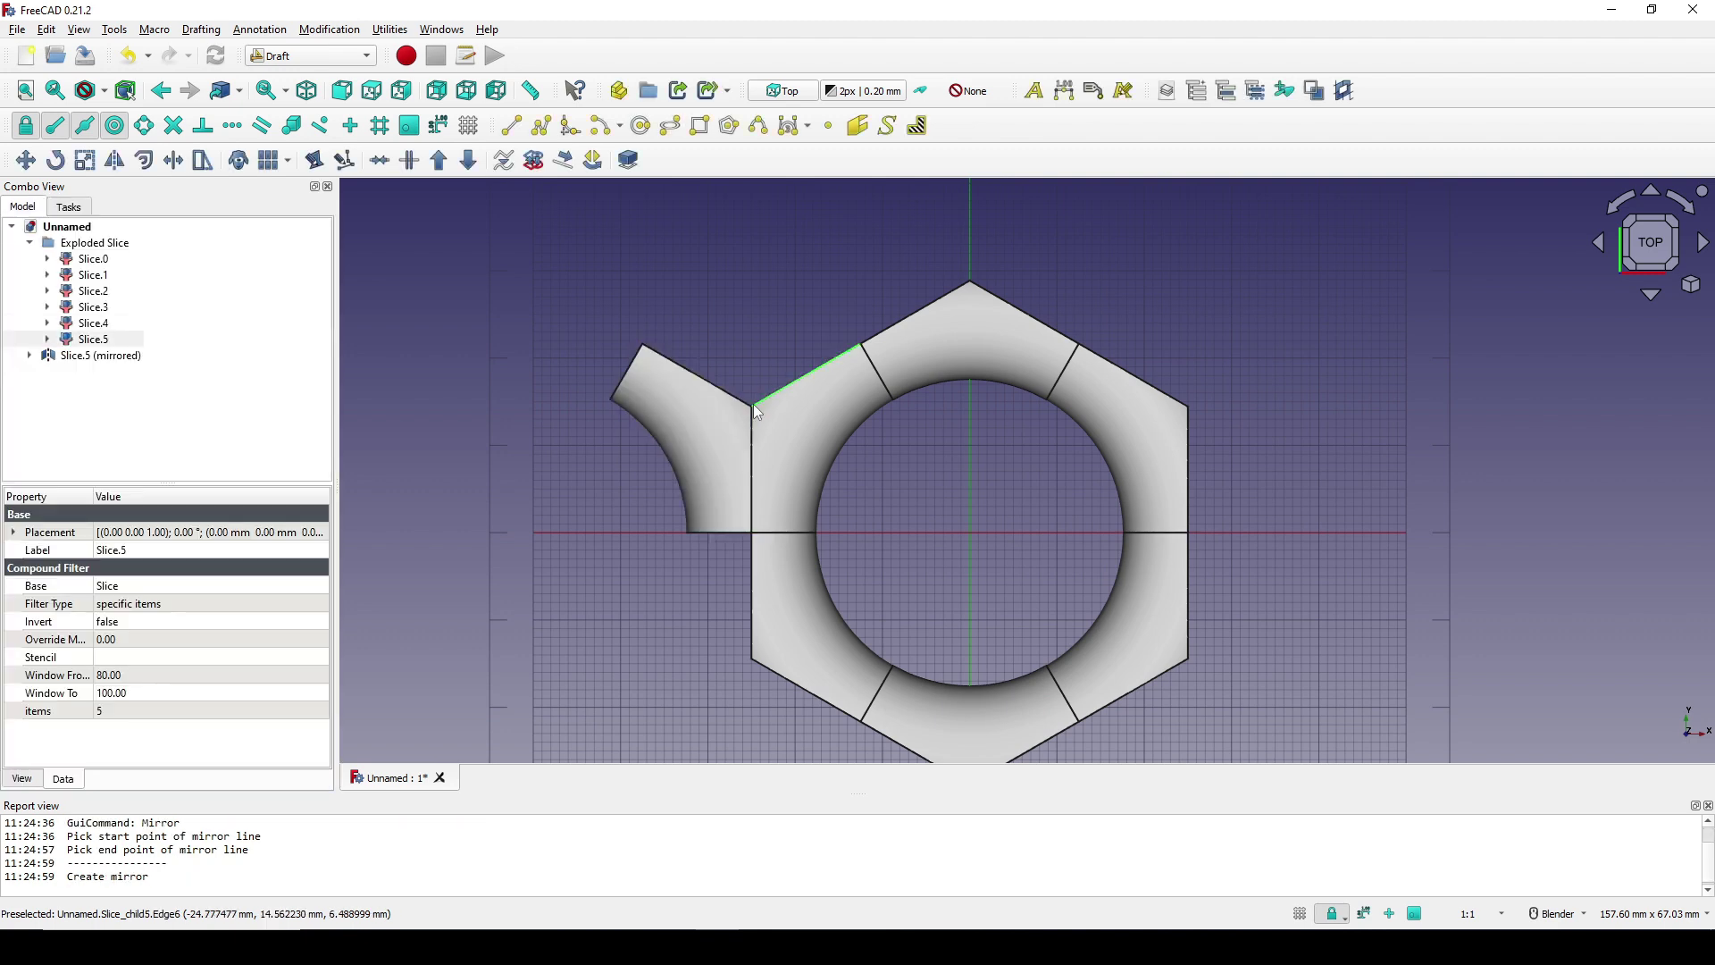
middle_drag(831, 427, 1117, 402)
key(2)
click(1332, 293)
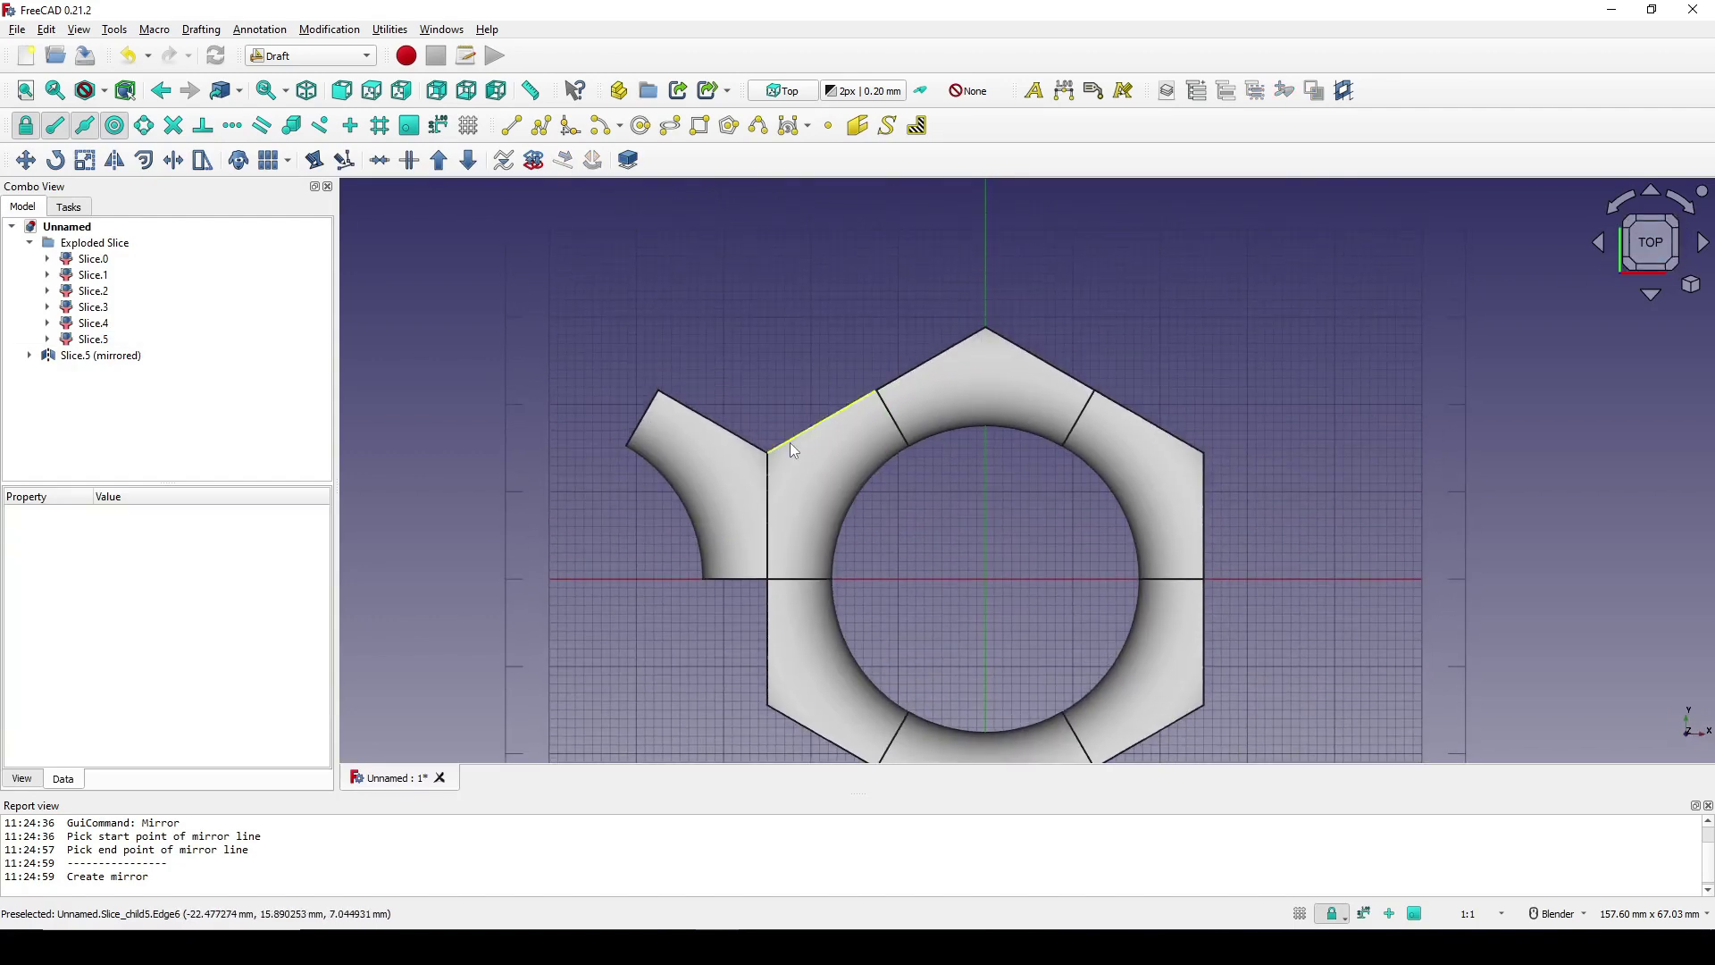
Mirror the same upper-left slice across its slanted outer edge, using that edge's two end points as the mirror line
click(824, 468)
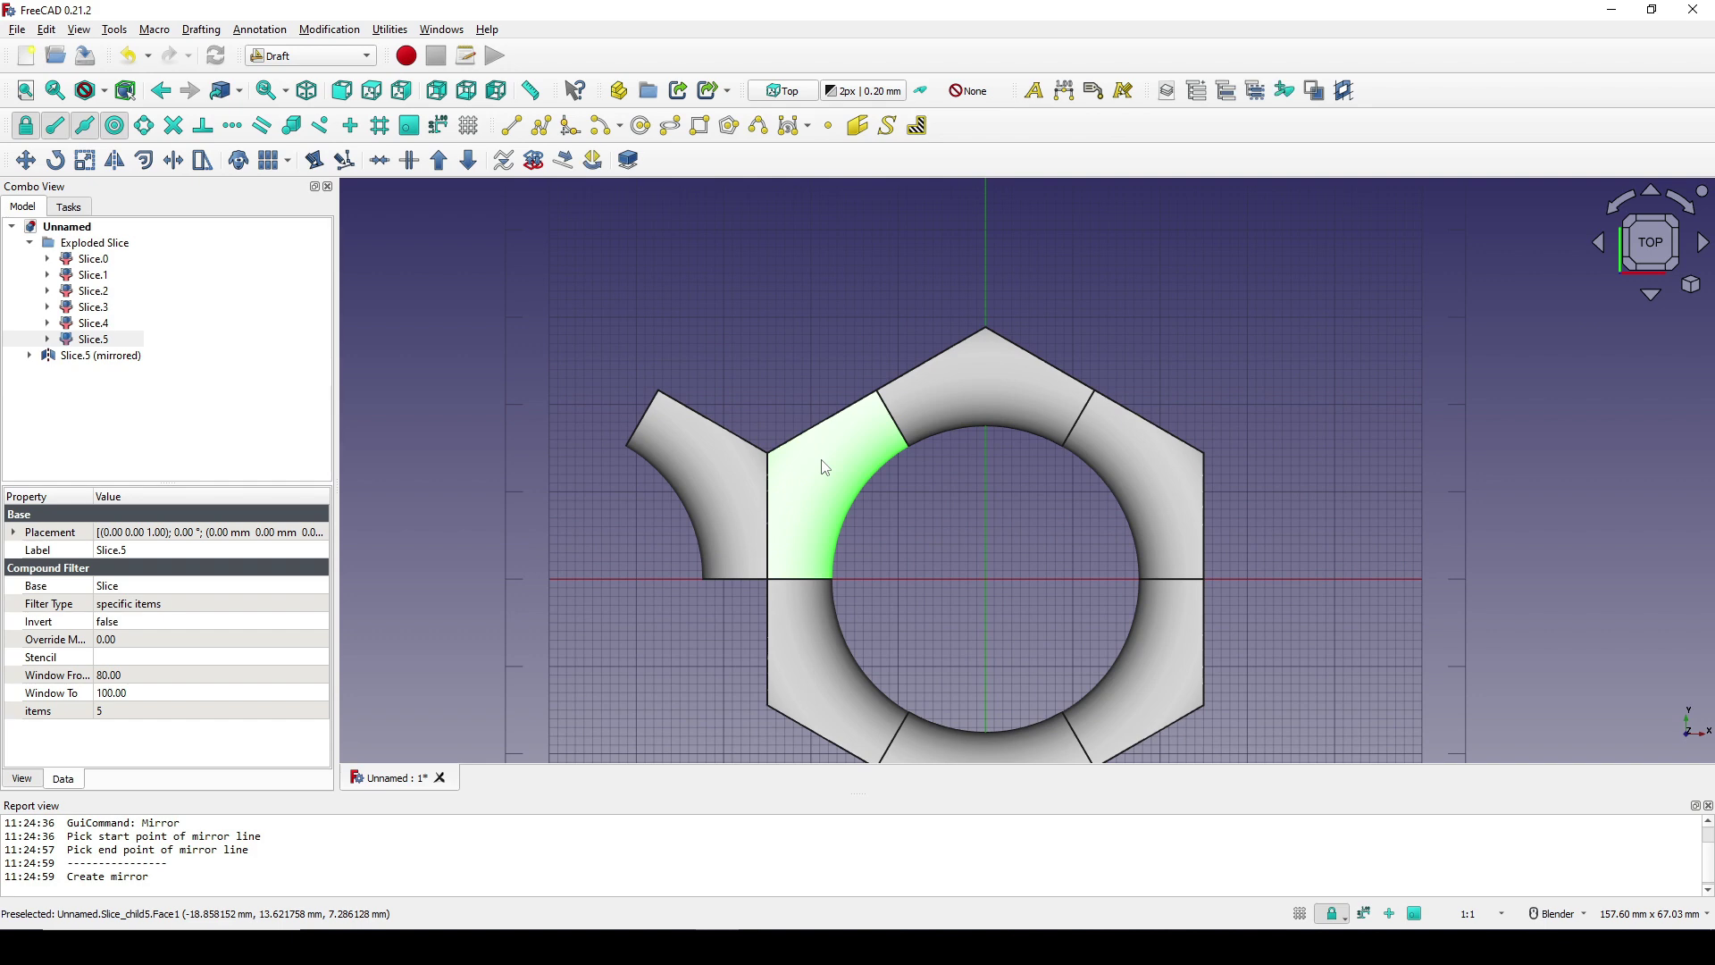
click(116, 161)
scroll(866, 288, up, 1)
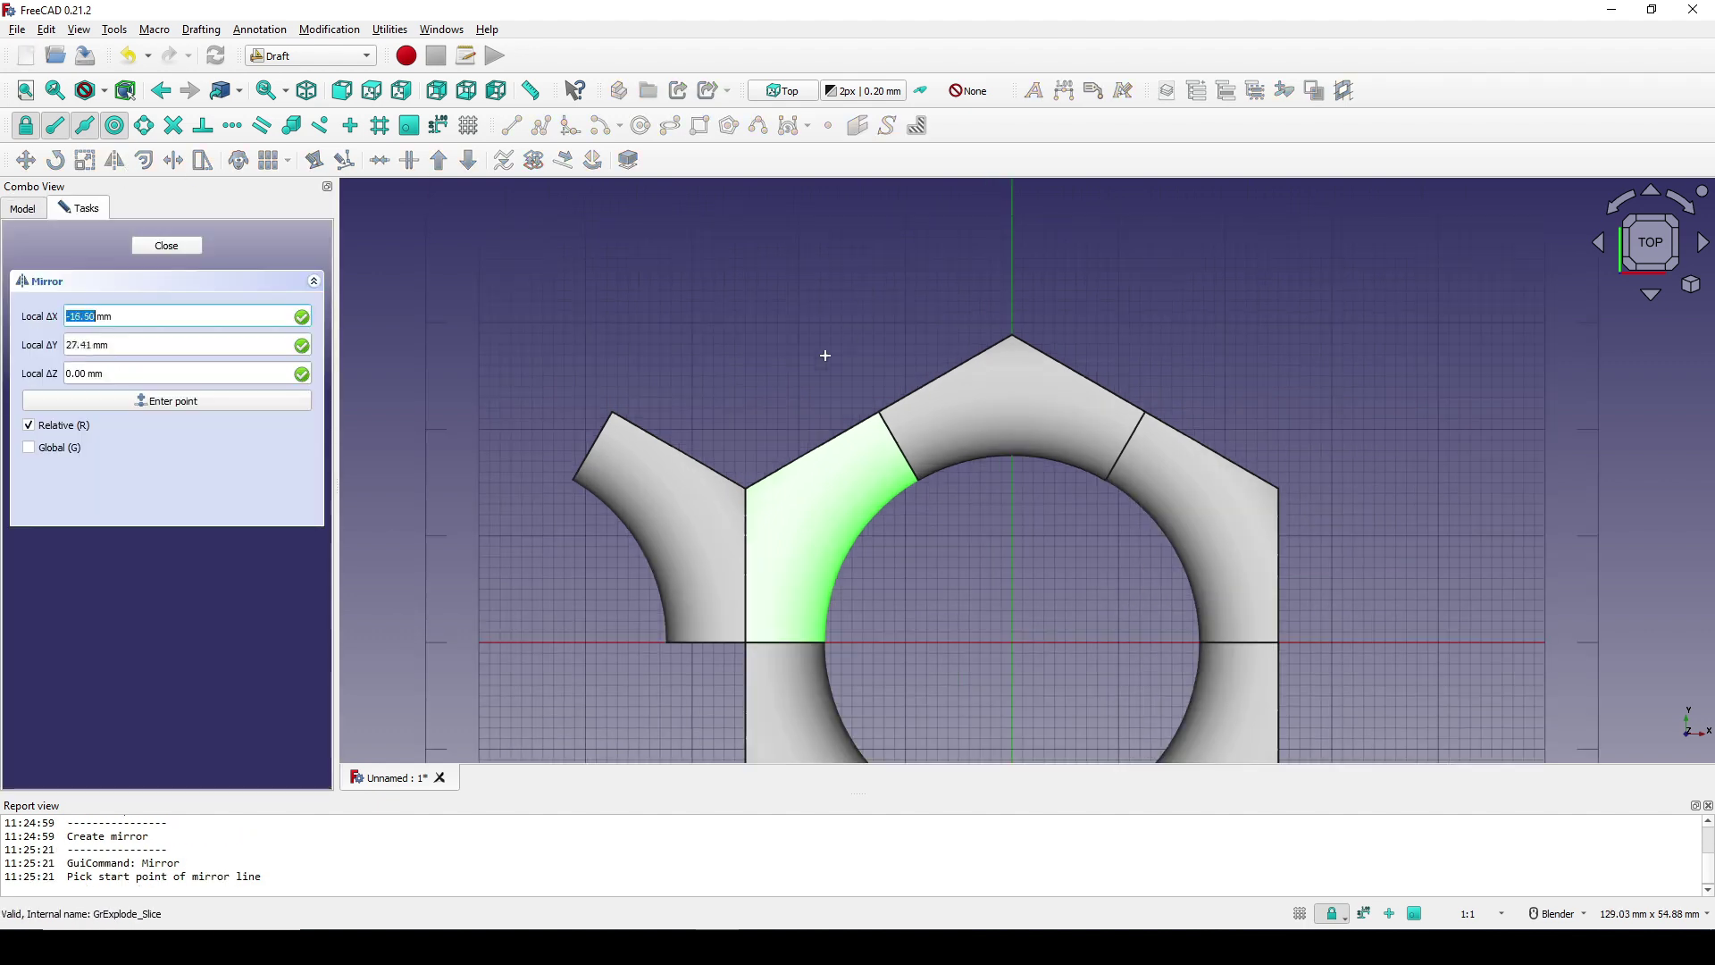
click(745, 487)
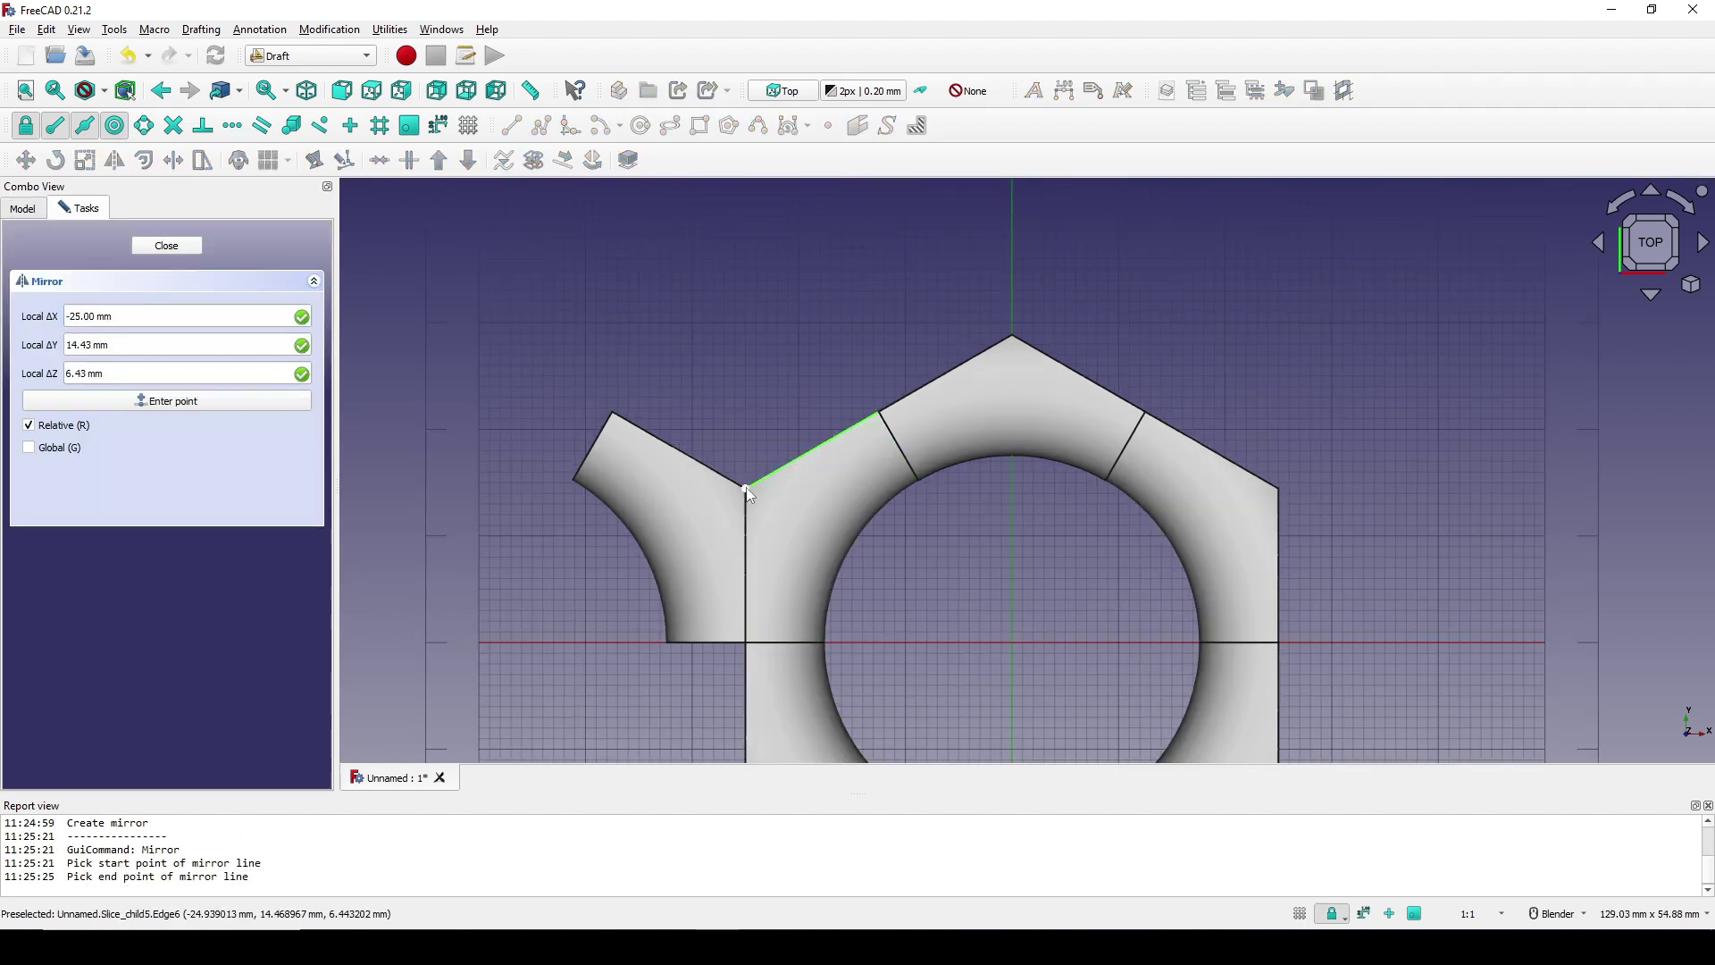
click(880, 413)
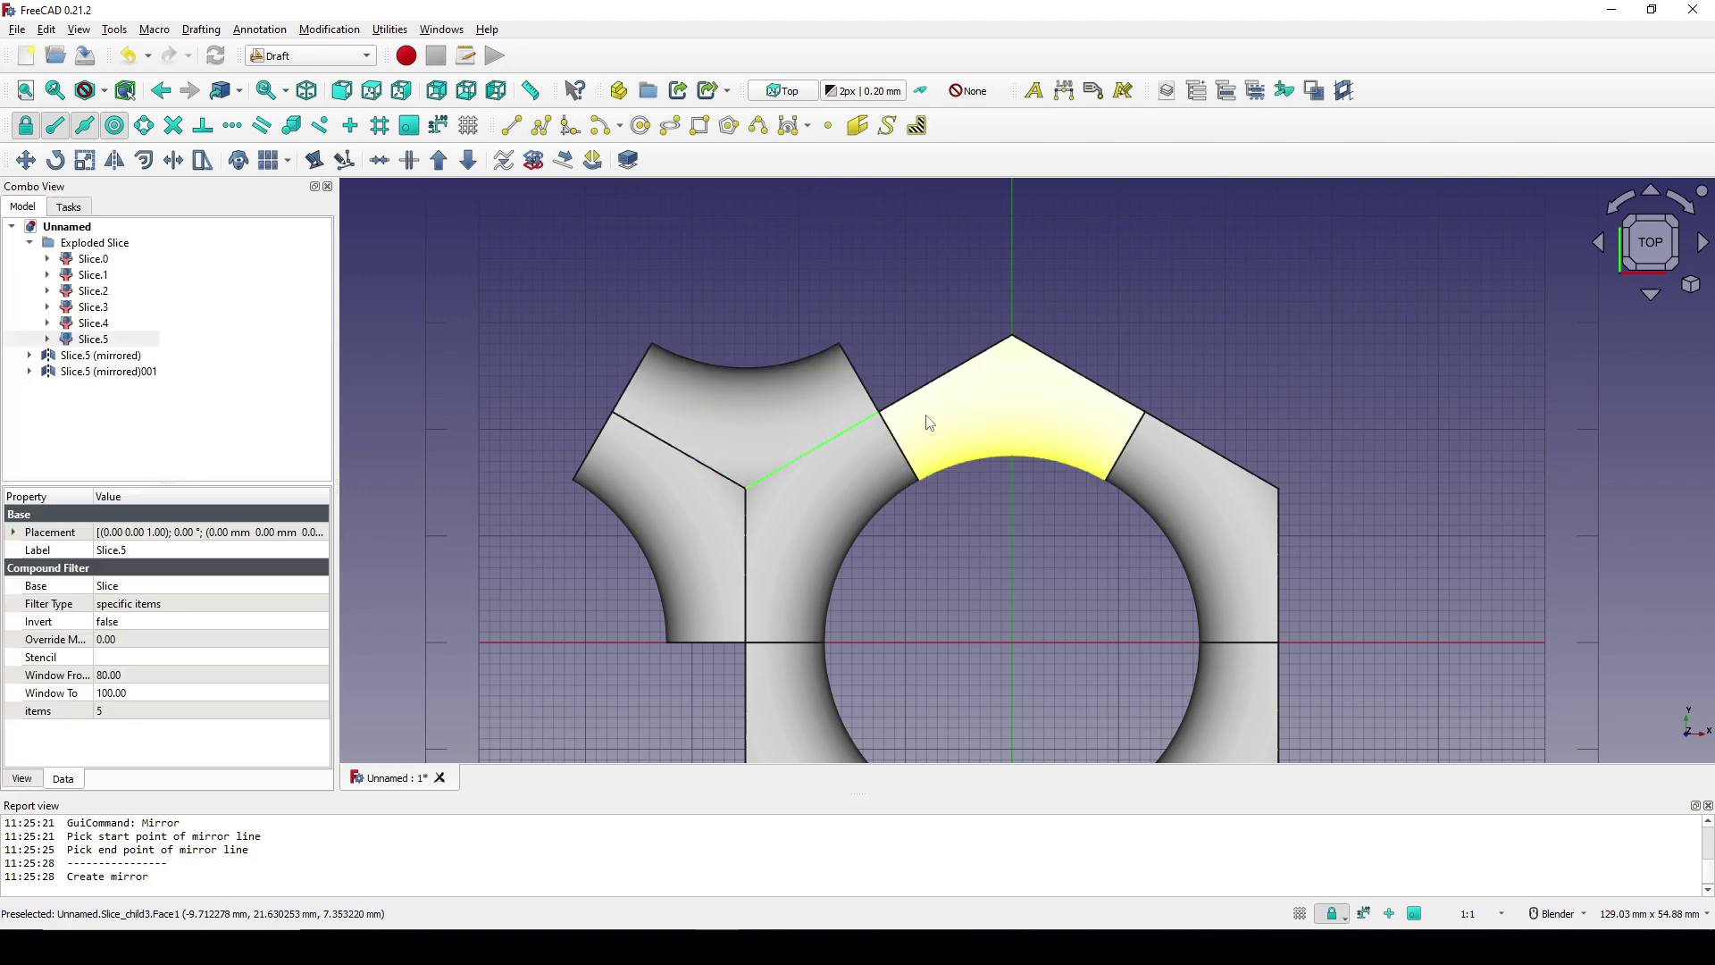
Turn off the Draft grid behind the ring
scroll(929, 422, down, 2)
scroll(1378, 330, down, 1)
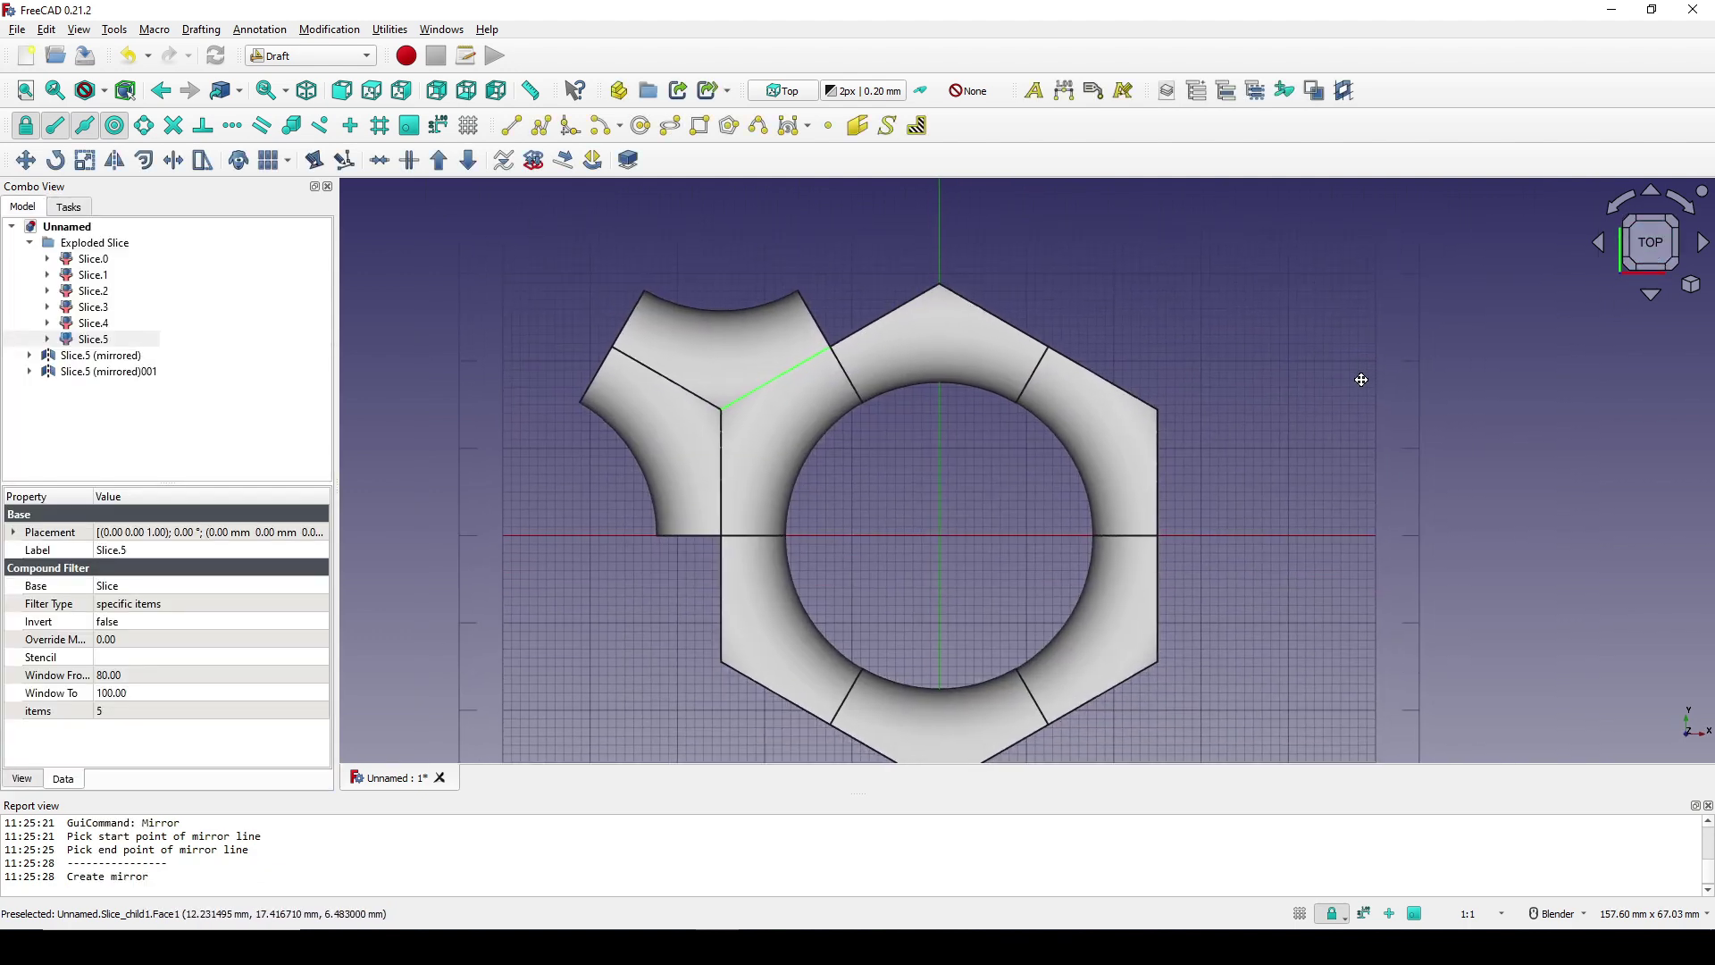
shift+middle_drag(1361, 379, 1351, 380)
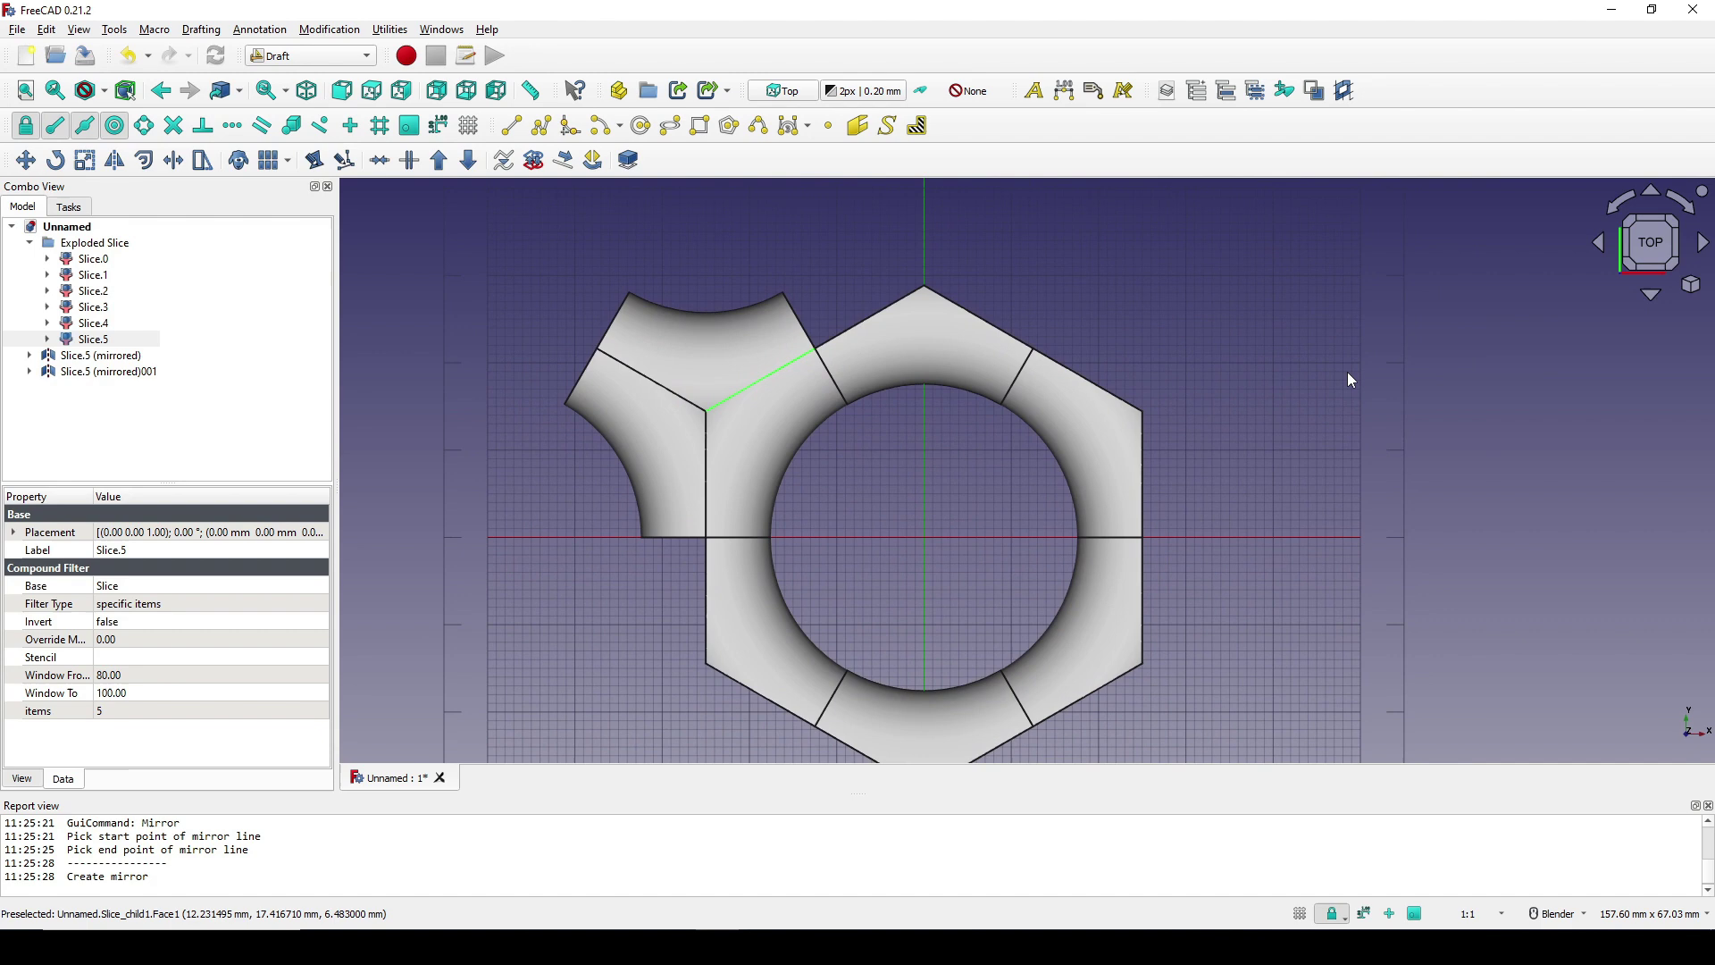
click(1302, 913)
shift+middle_drag(1185, 607, 1190, 651)
shift+middle_drag(1116, 572, 1136, 555)
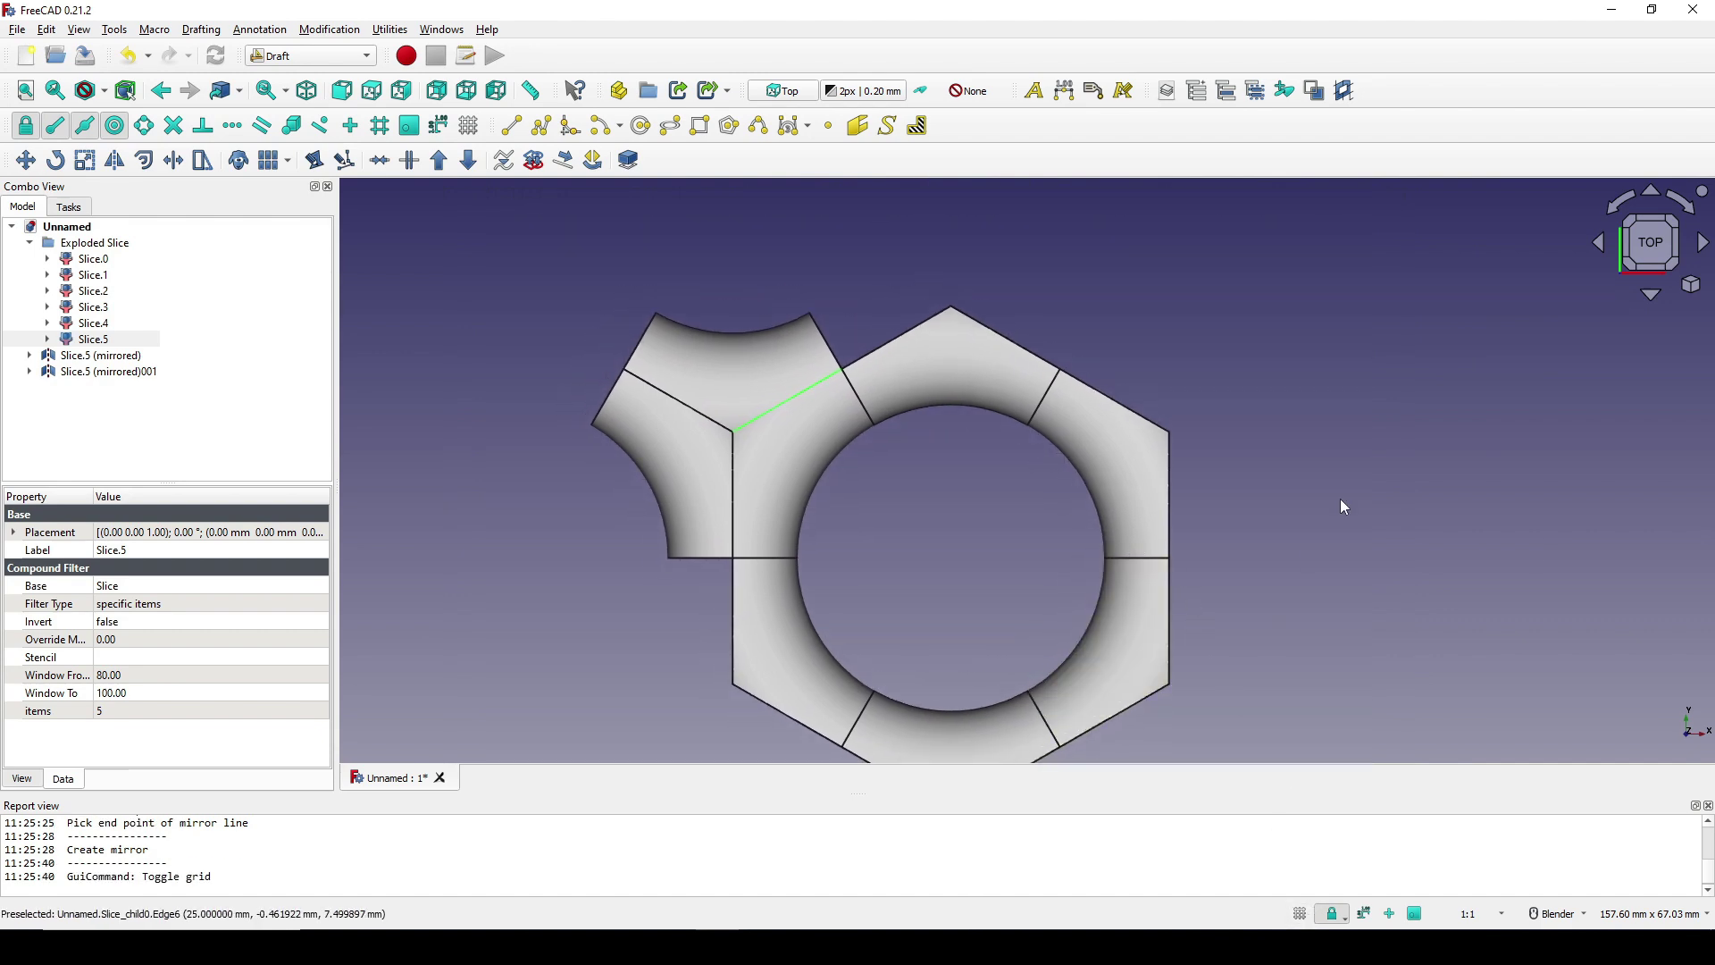
Join the two mirrored slices outside the ring into a single shell with Draft Upgrade
click(631, 456)
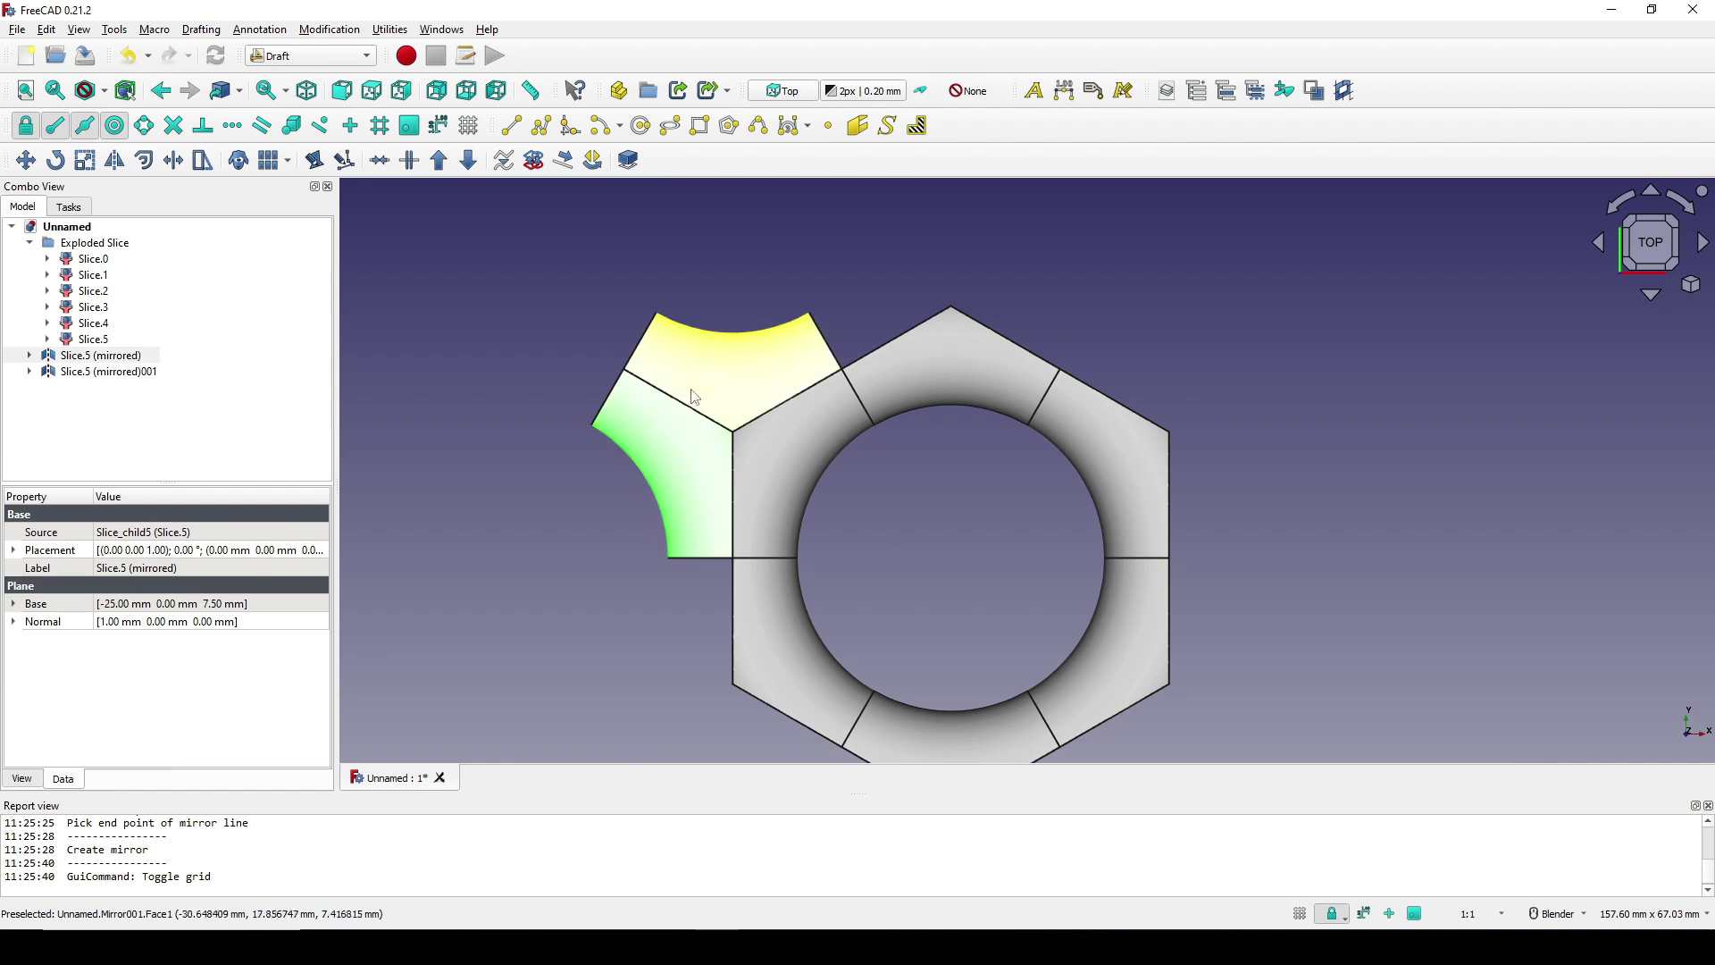
ctrl+click(697, 391)
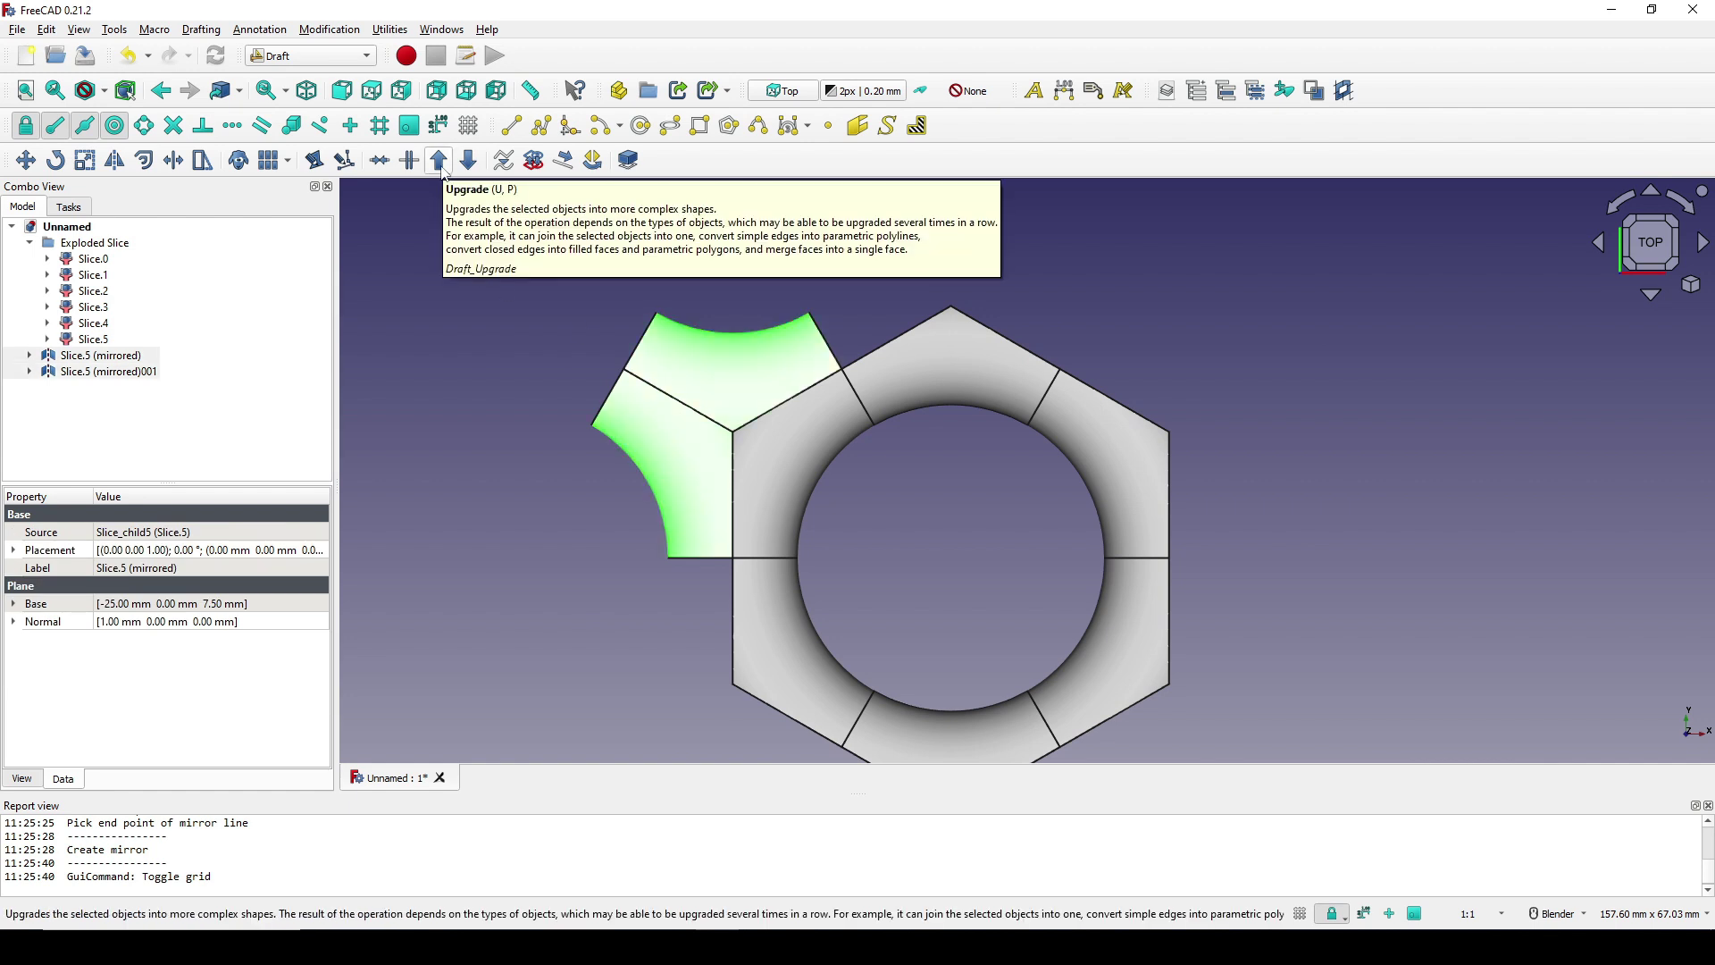
click(442, 168)
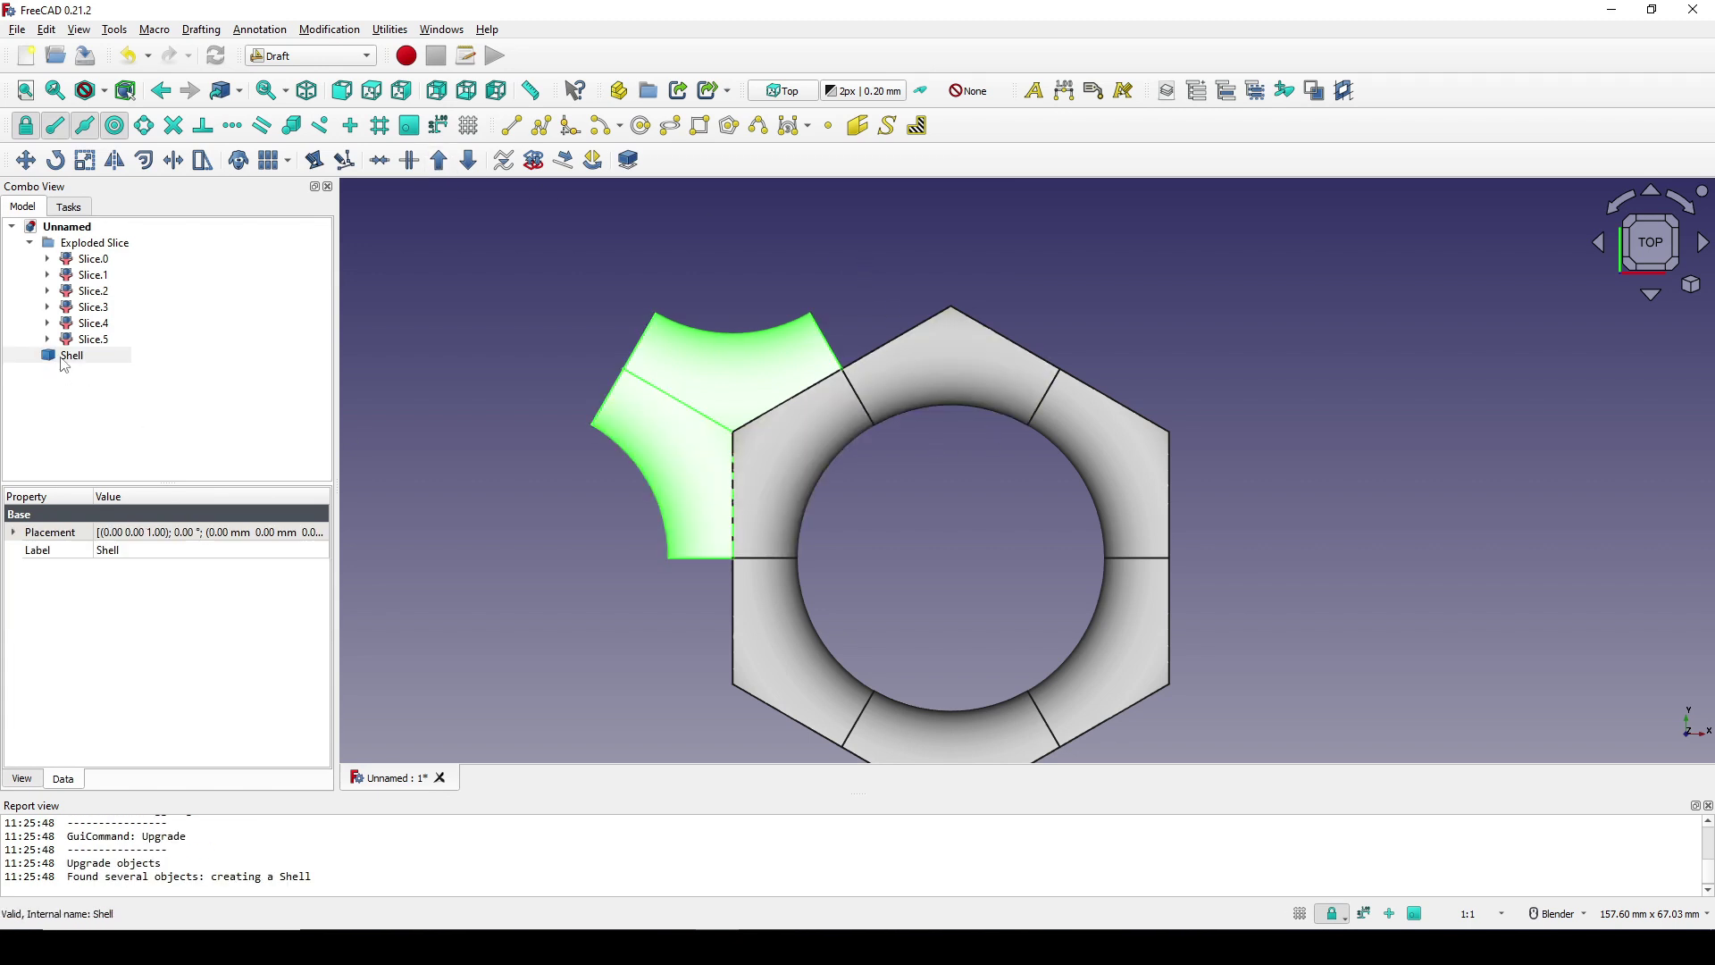
click(64, 359)
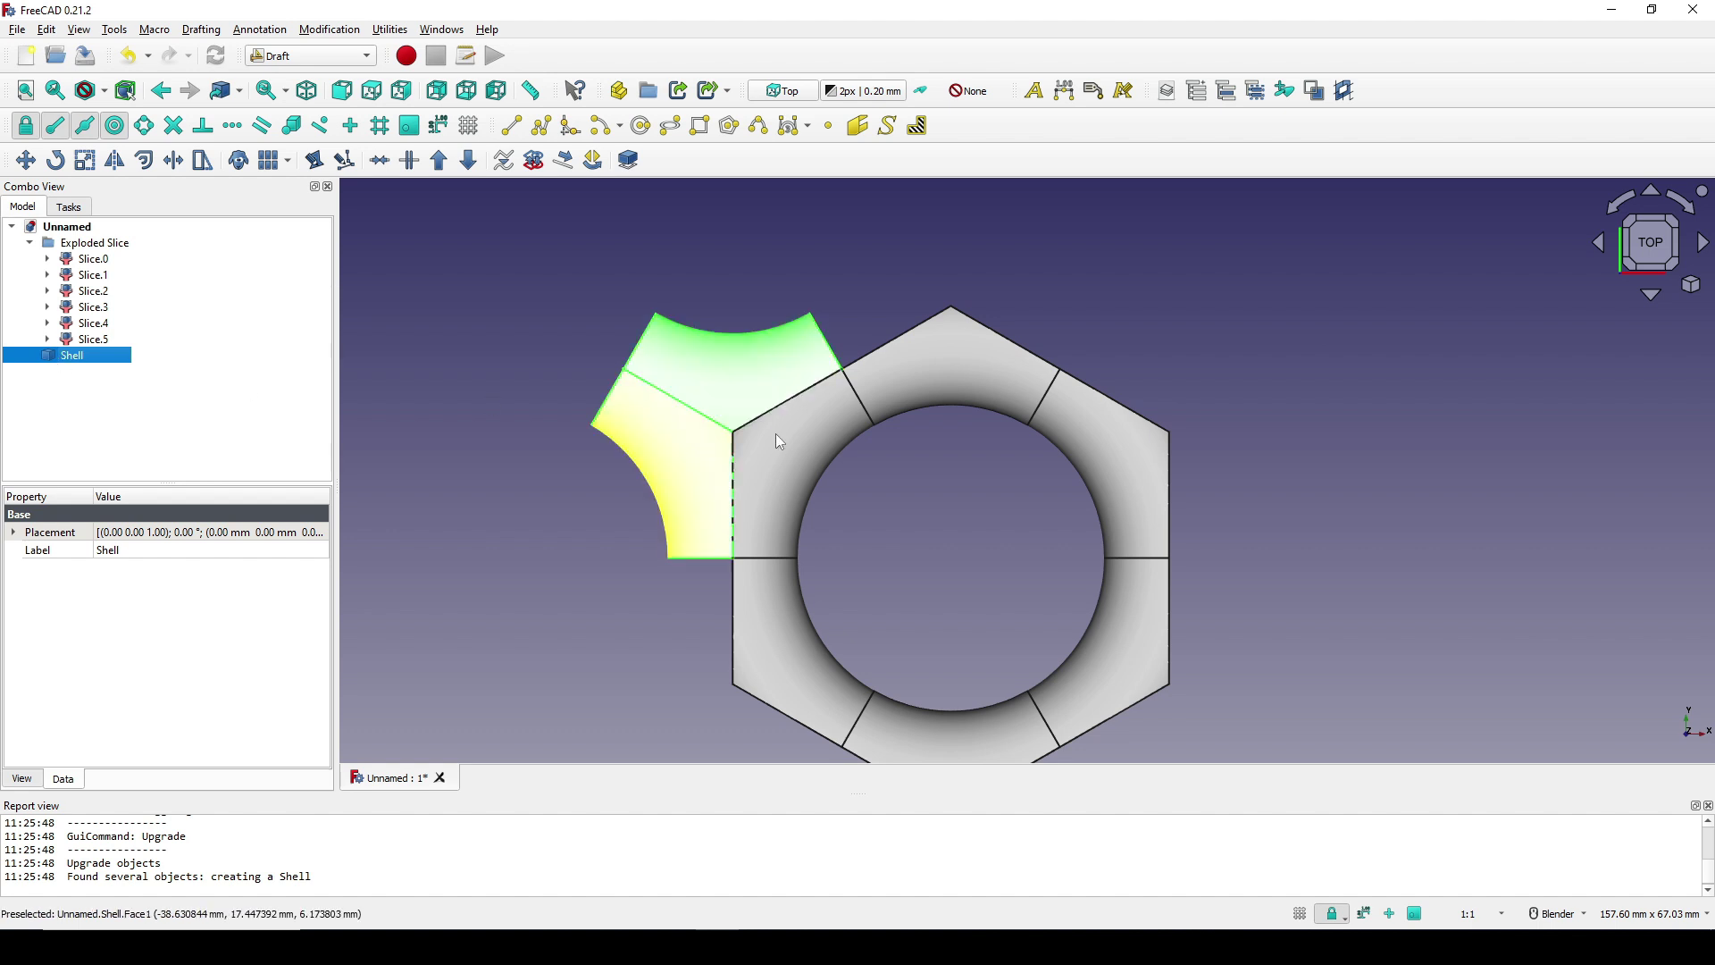
click(930, 432)
scroll(930, 432, down, 2)
scroll(884, 425, up, 1)
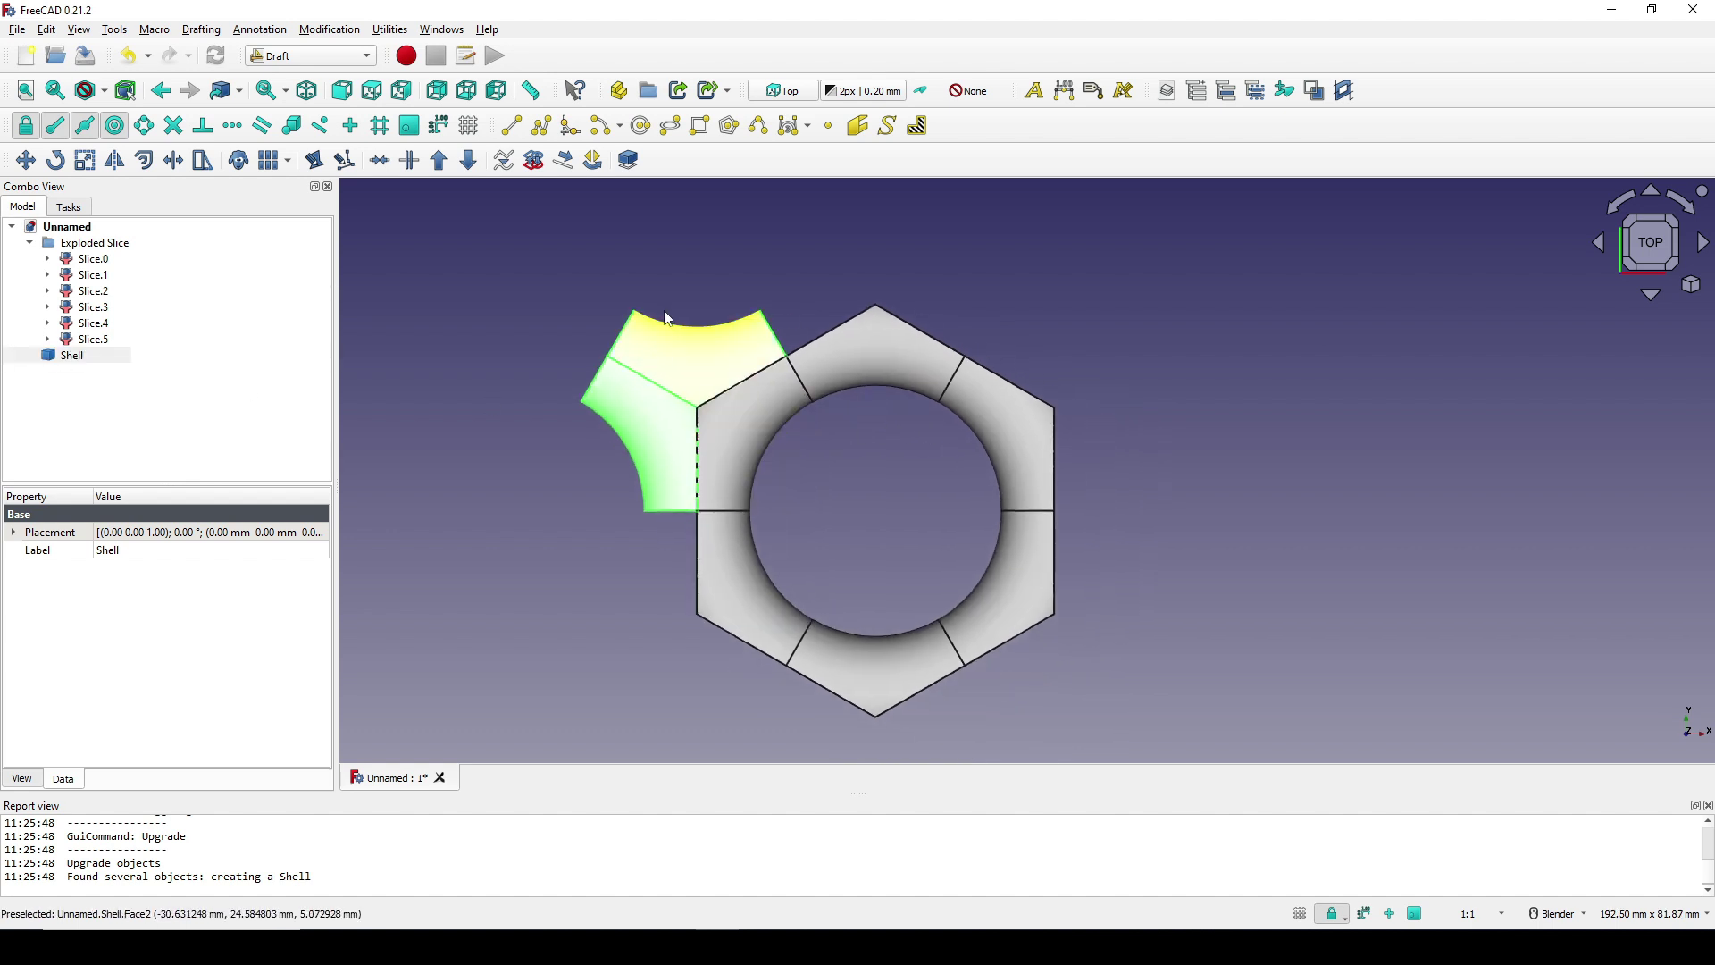
Create a 360° polar array of the joined shell with 6 elements, with the center of rotation reset to the origin
click(79, 357)
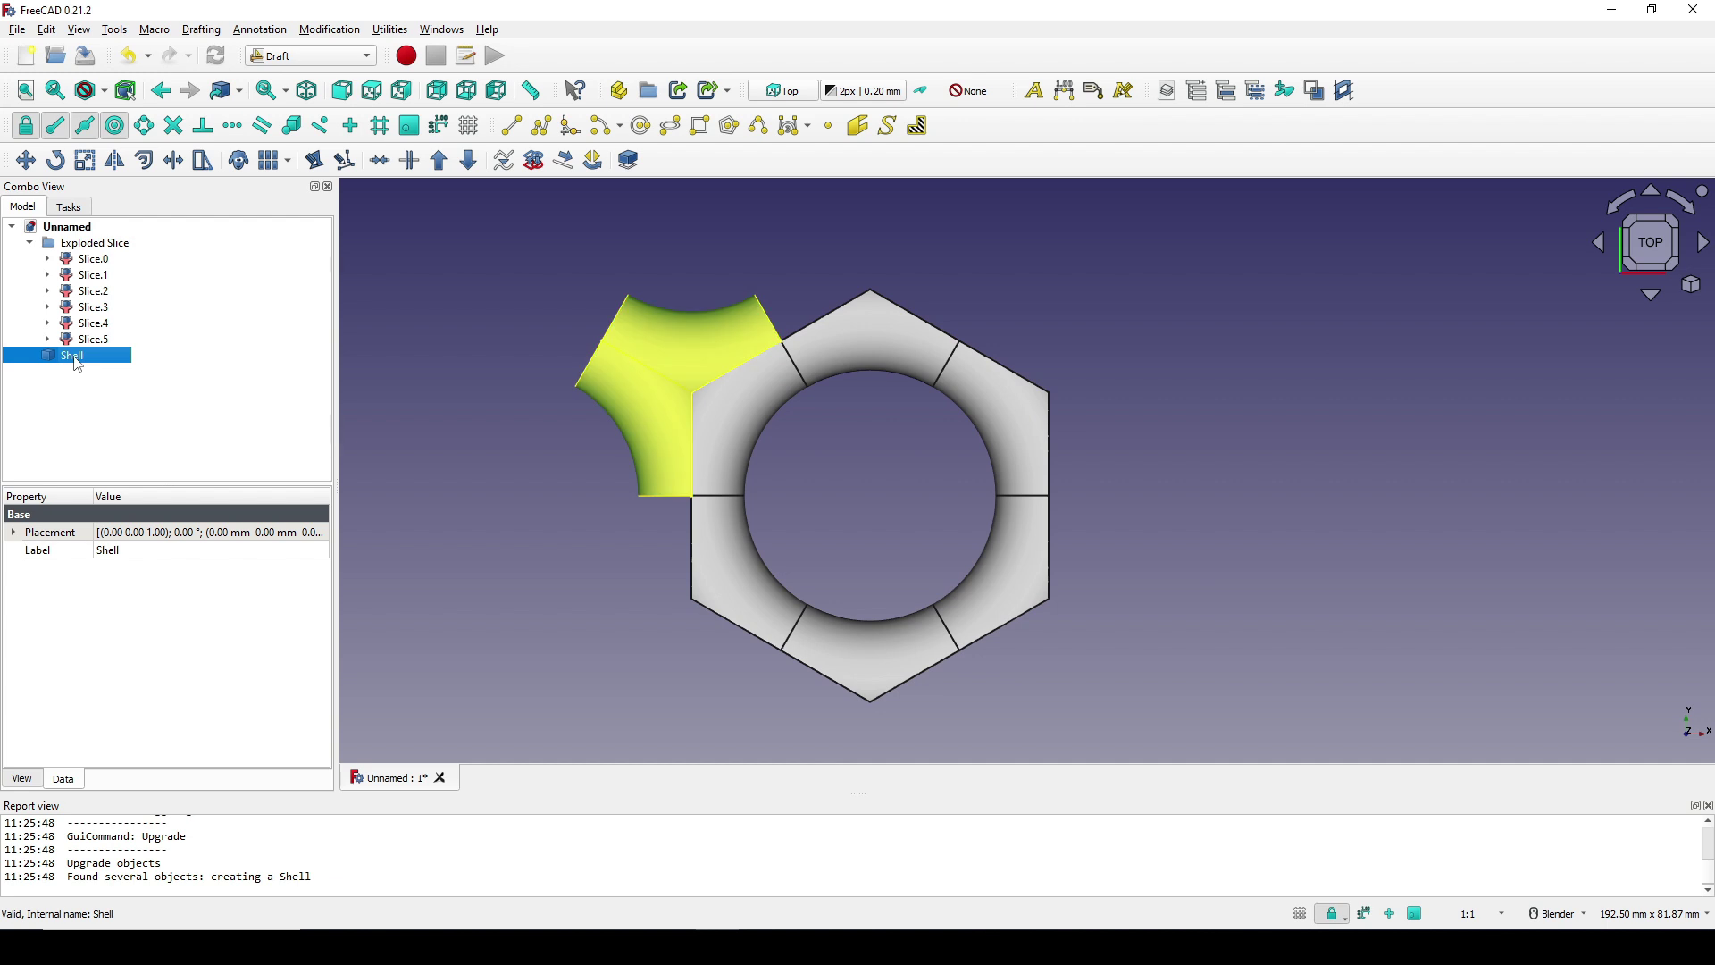
click(337, 30)
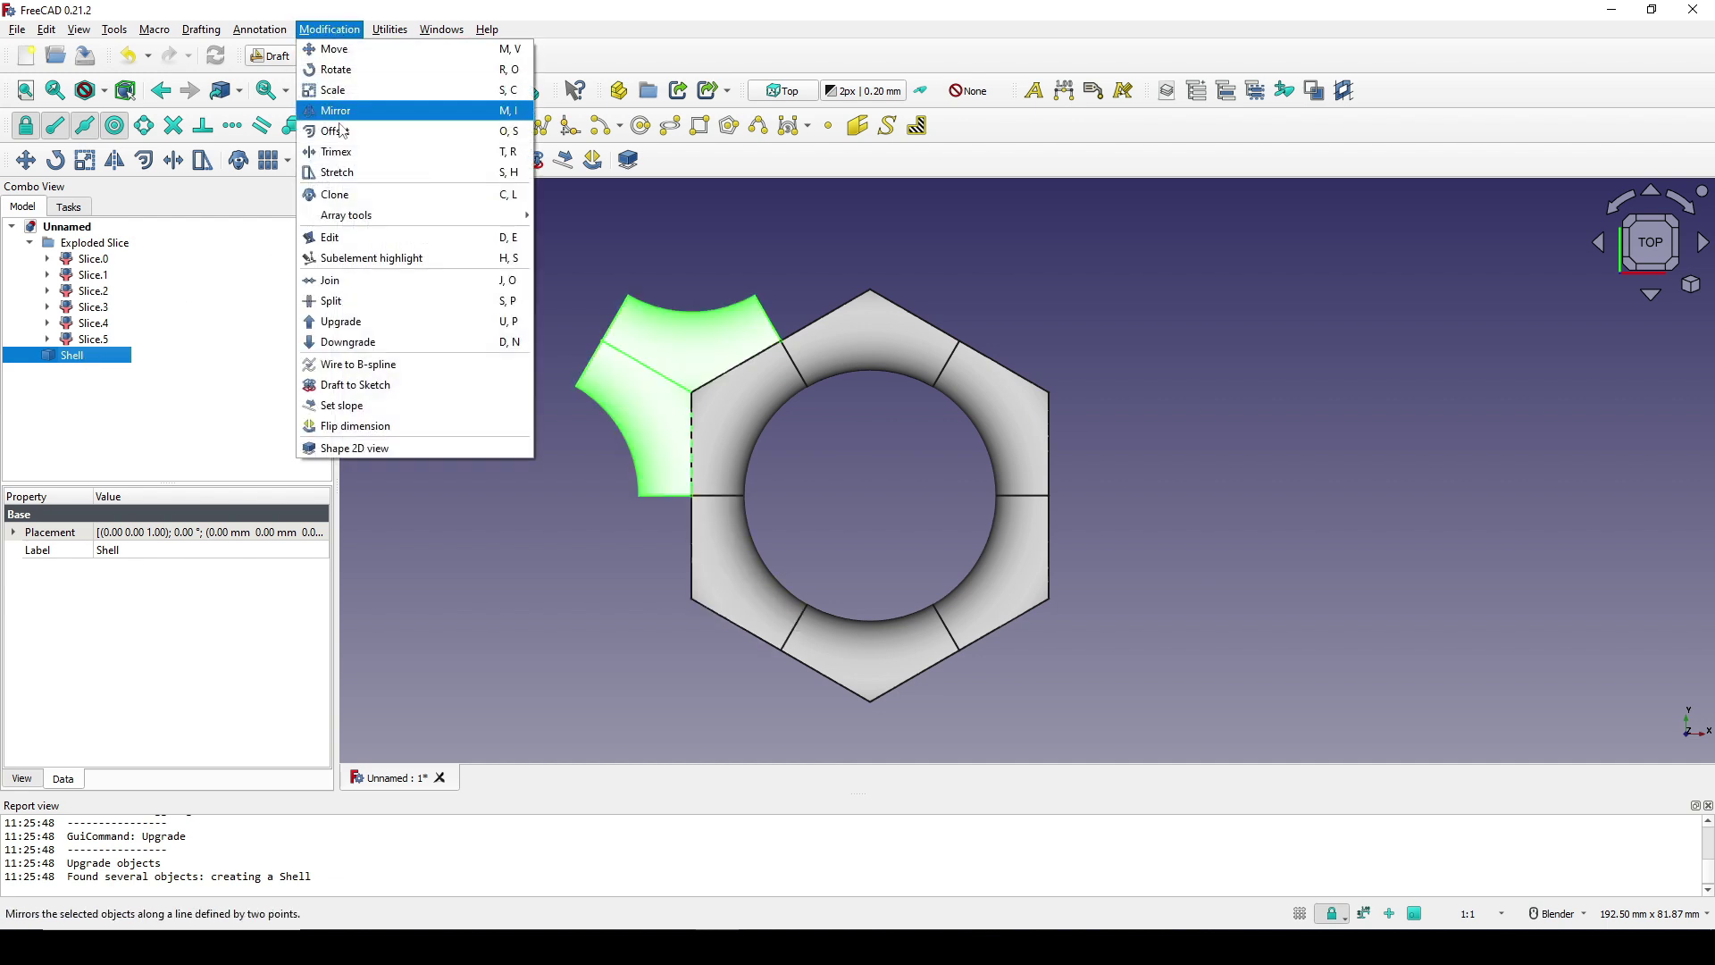
mouse_move(352, 216)
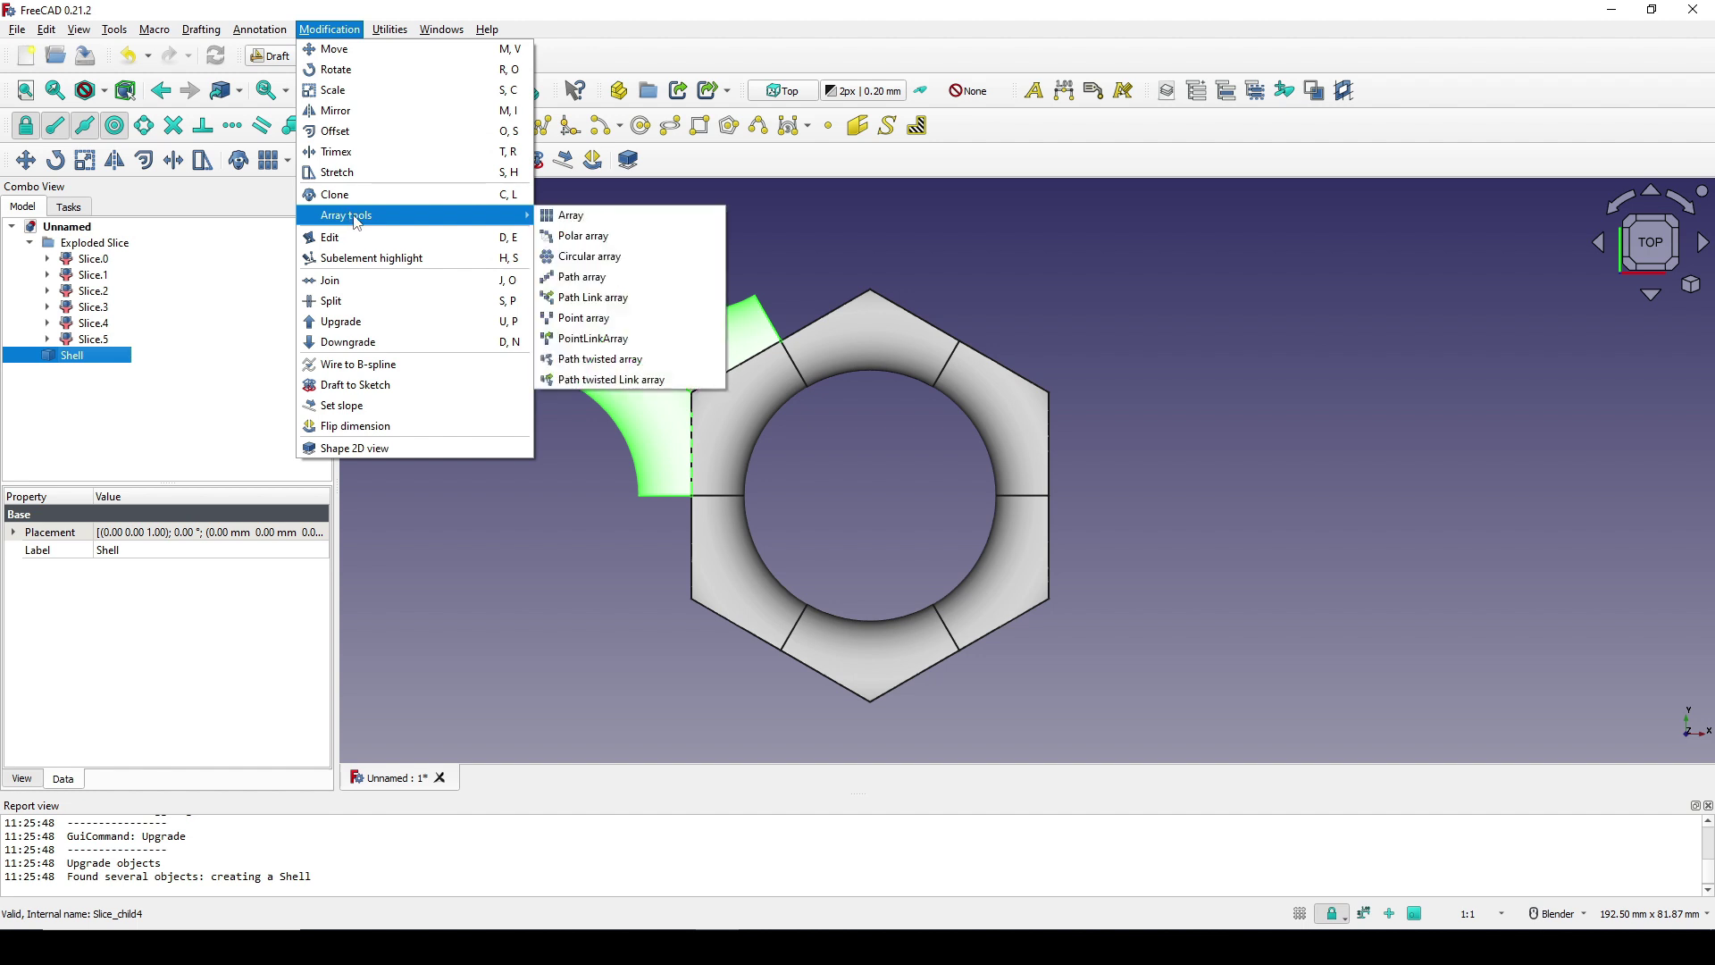
click(616, 234)
double_click(199, 397)
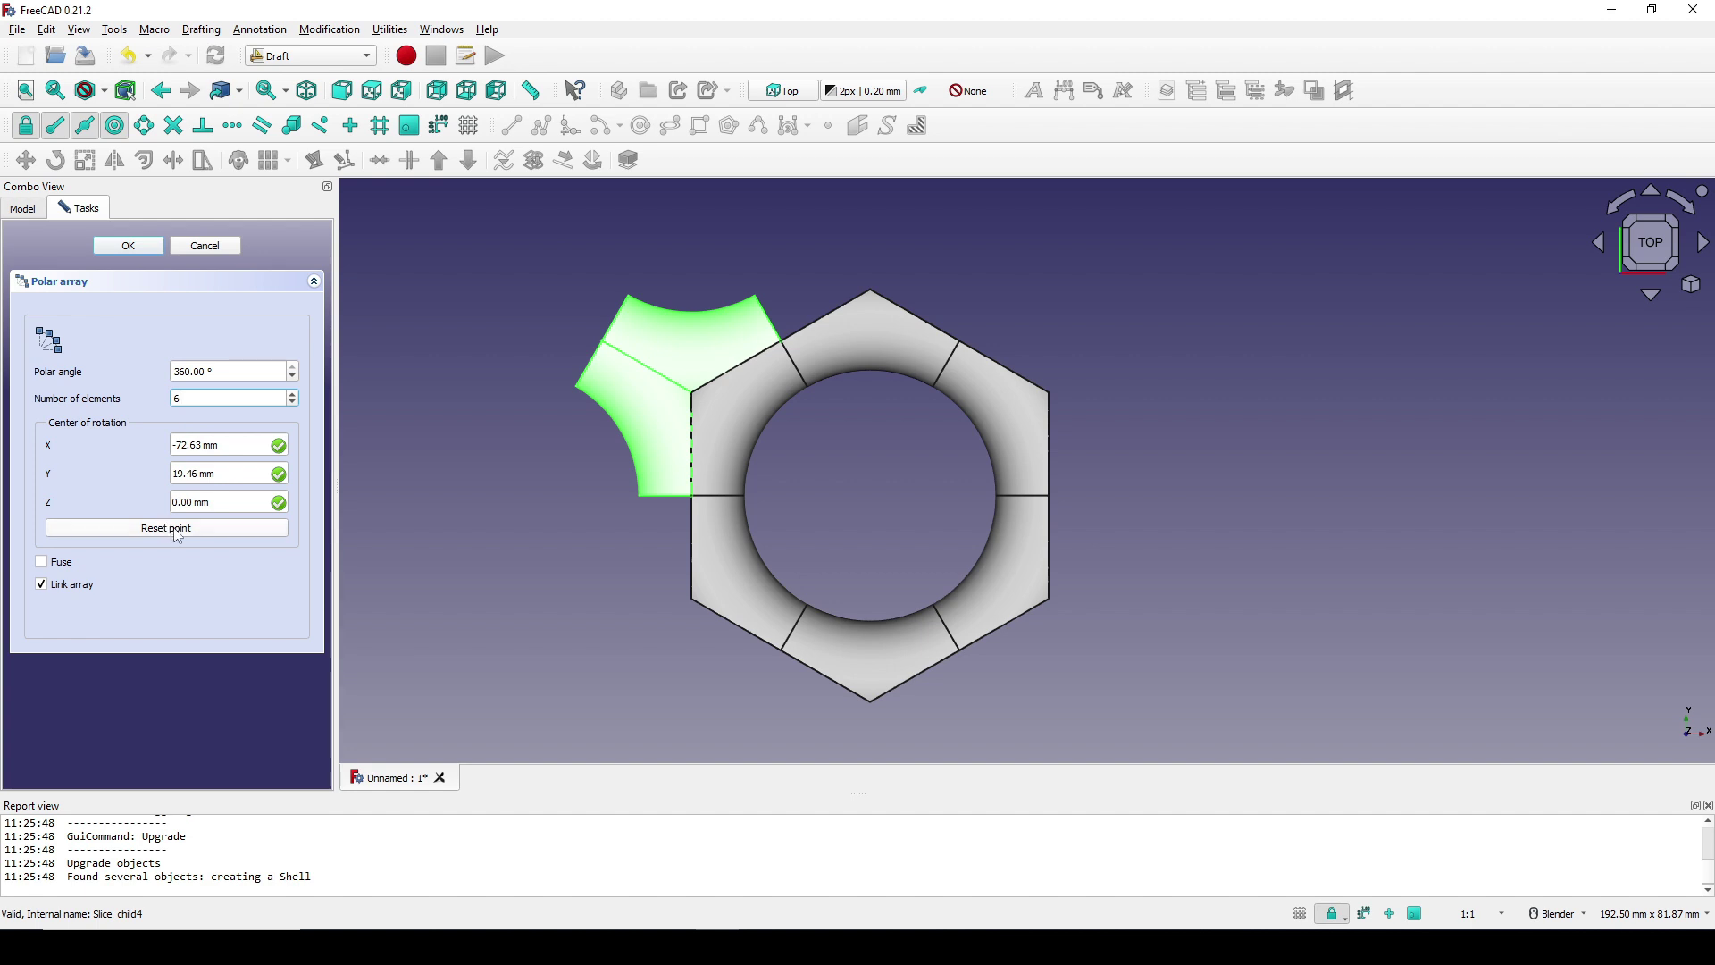
click(212, 534)
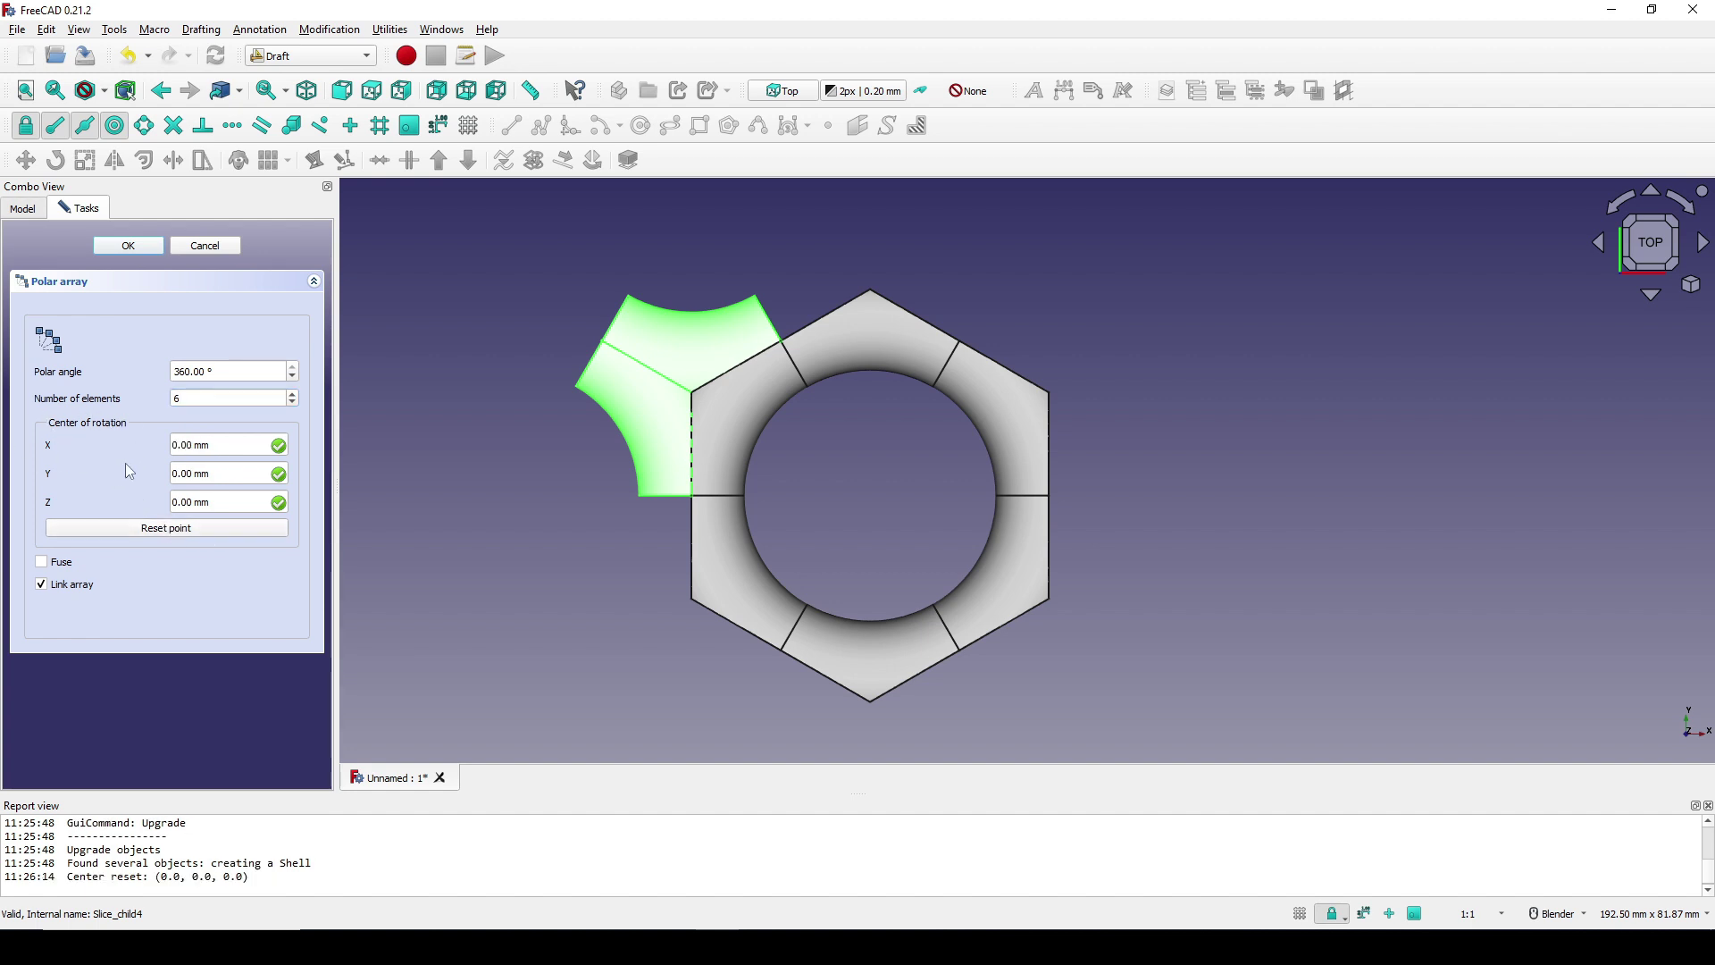
click(182, 535)
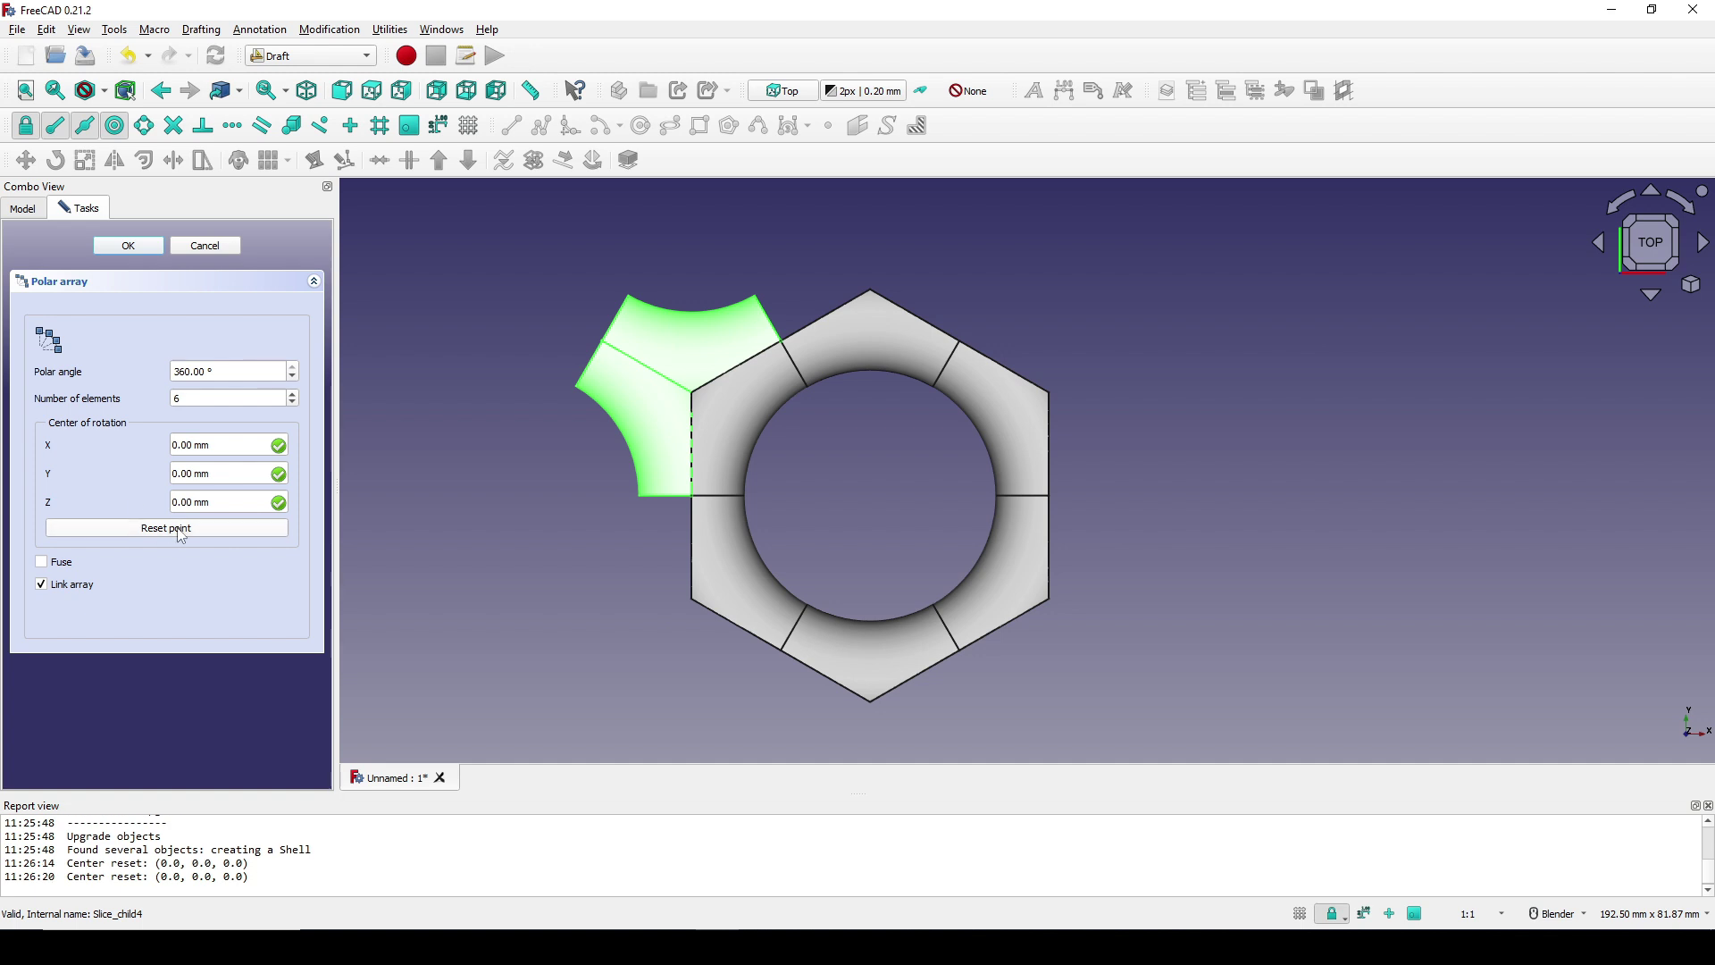
click(143, 250)
Join the polar array and all six ring slices into one shell with Draft Upgrade
middle_drag(840, 421, 1000, 457)
key(2)
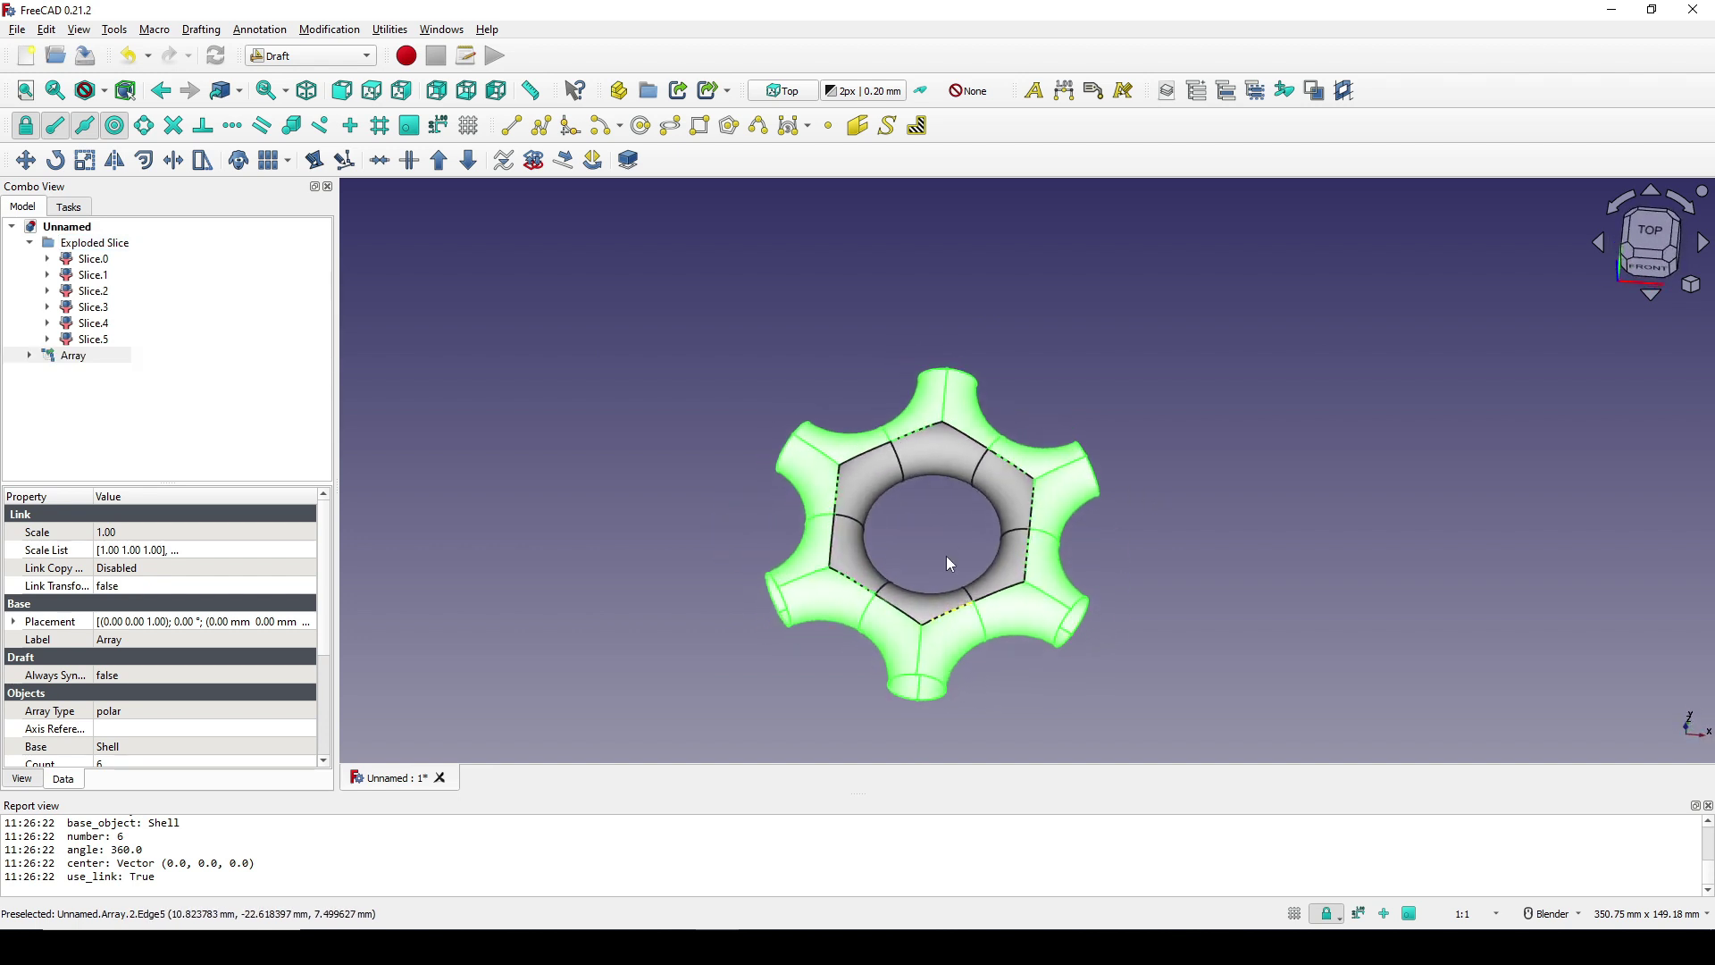
click(1650, 243)
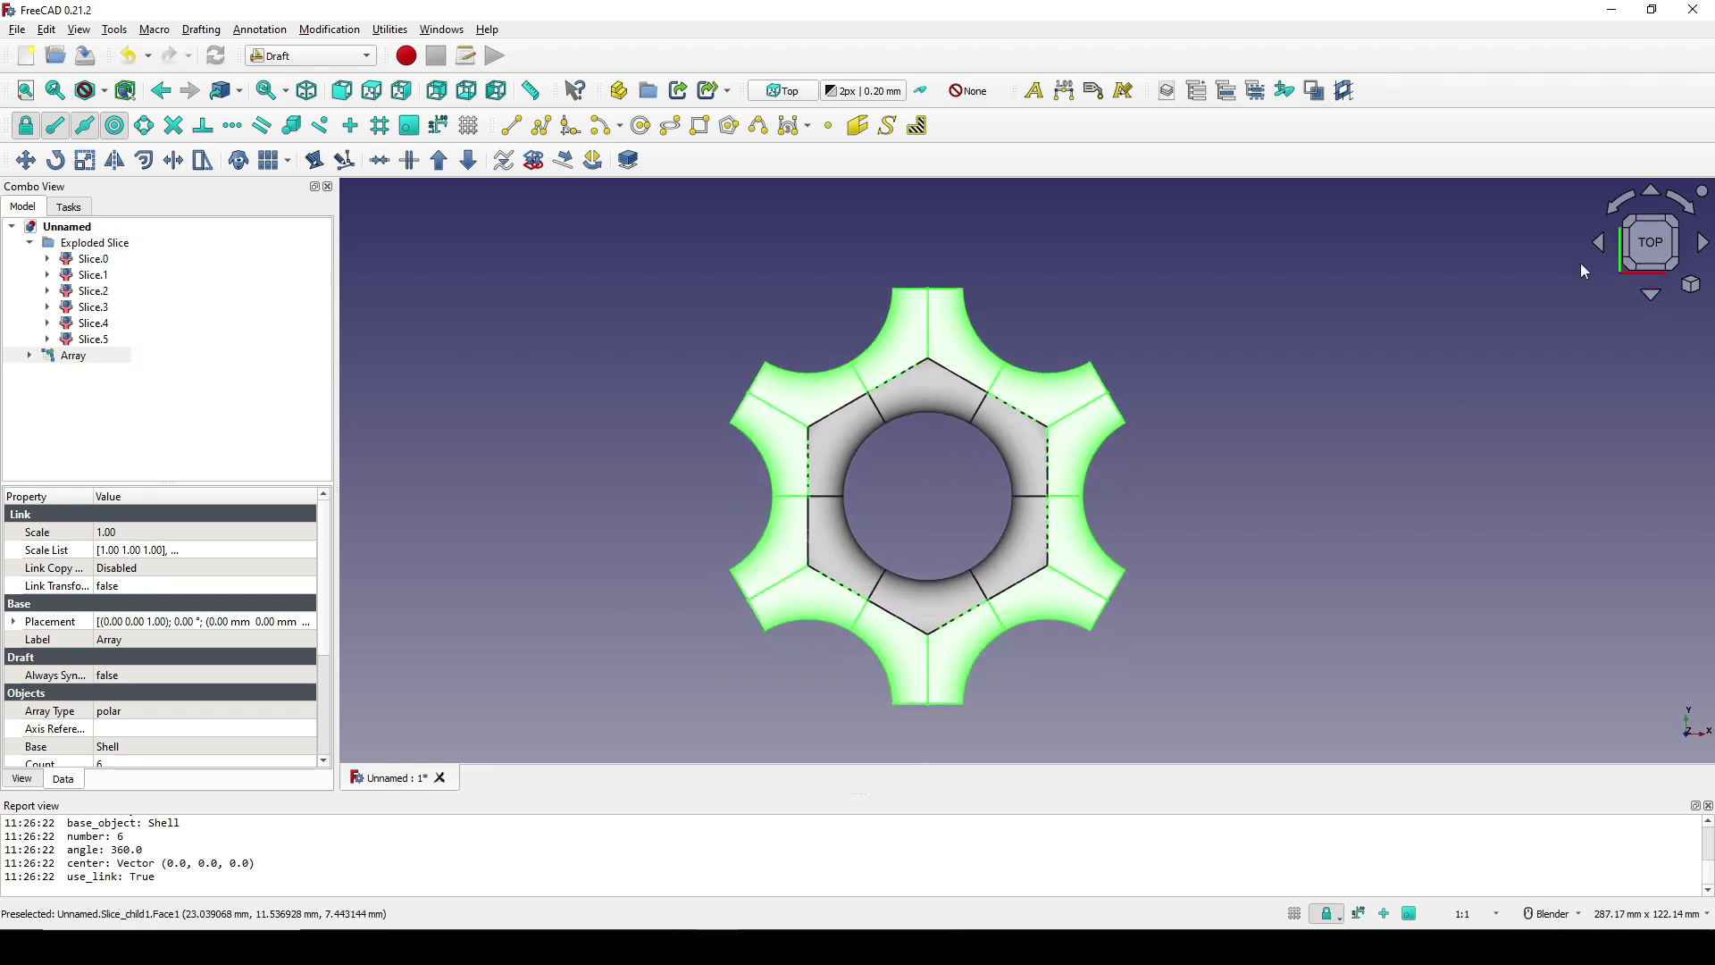
shift+middle_drag(1224, 377, 1223, 364)
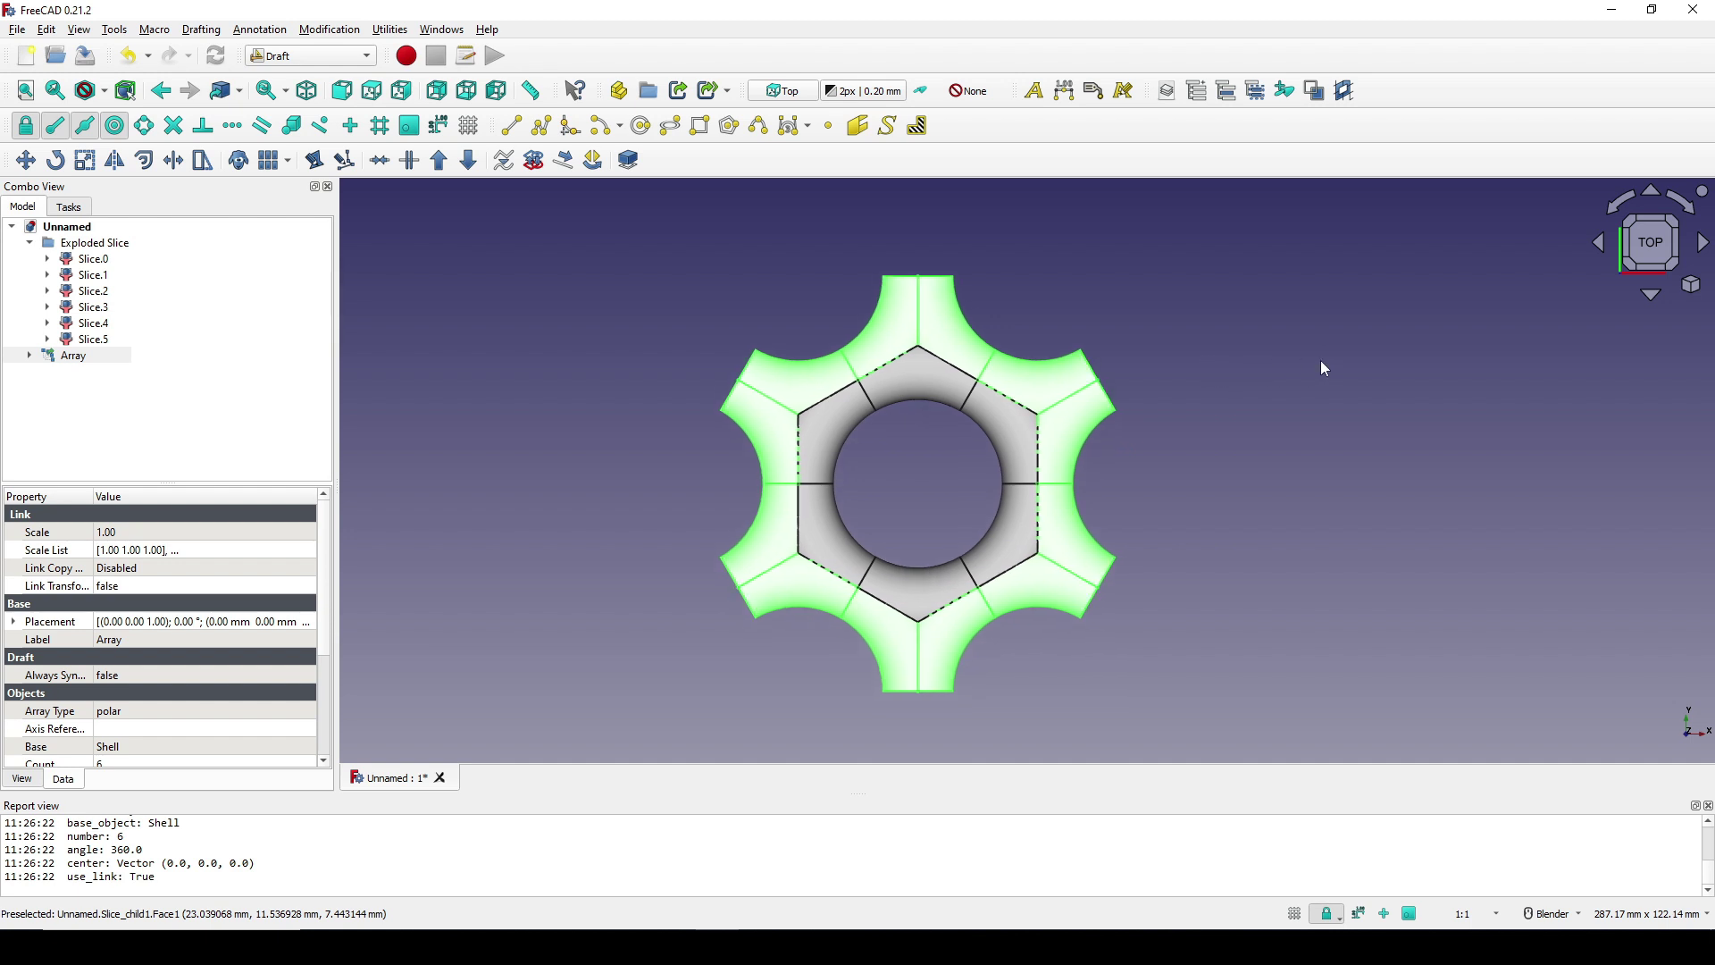
click(83, 361)
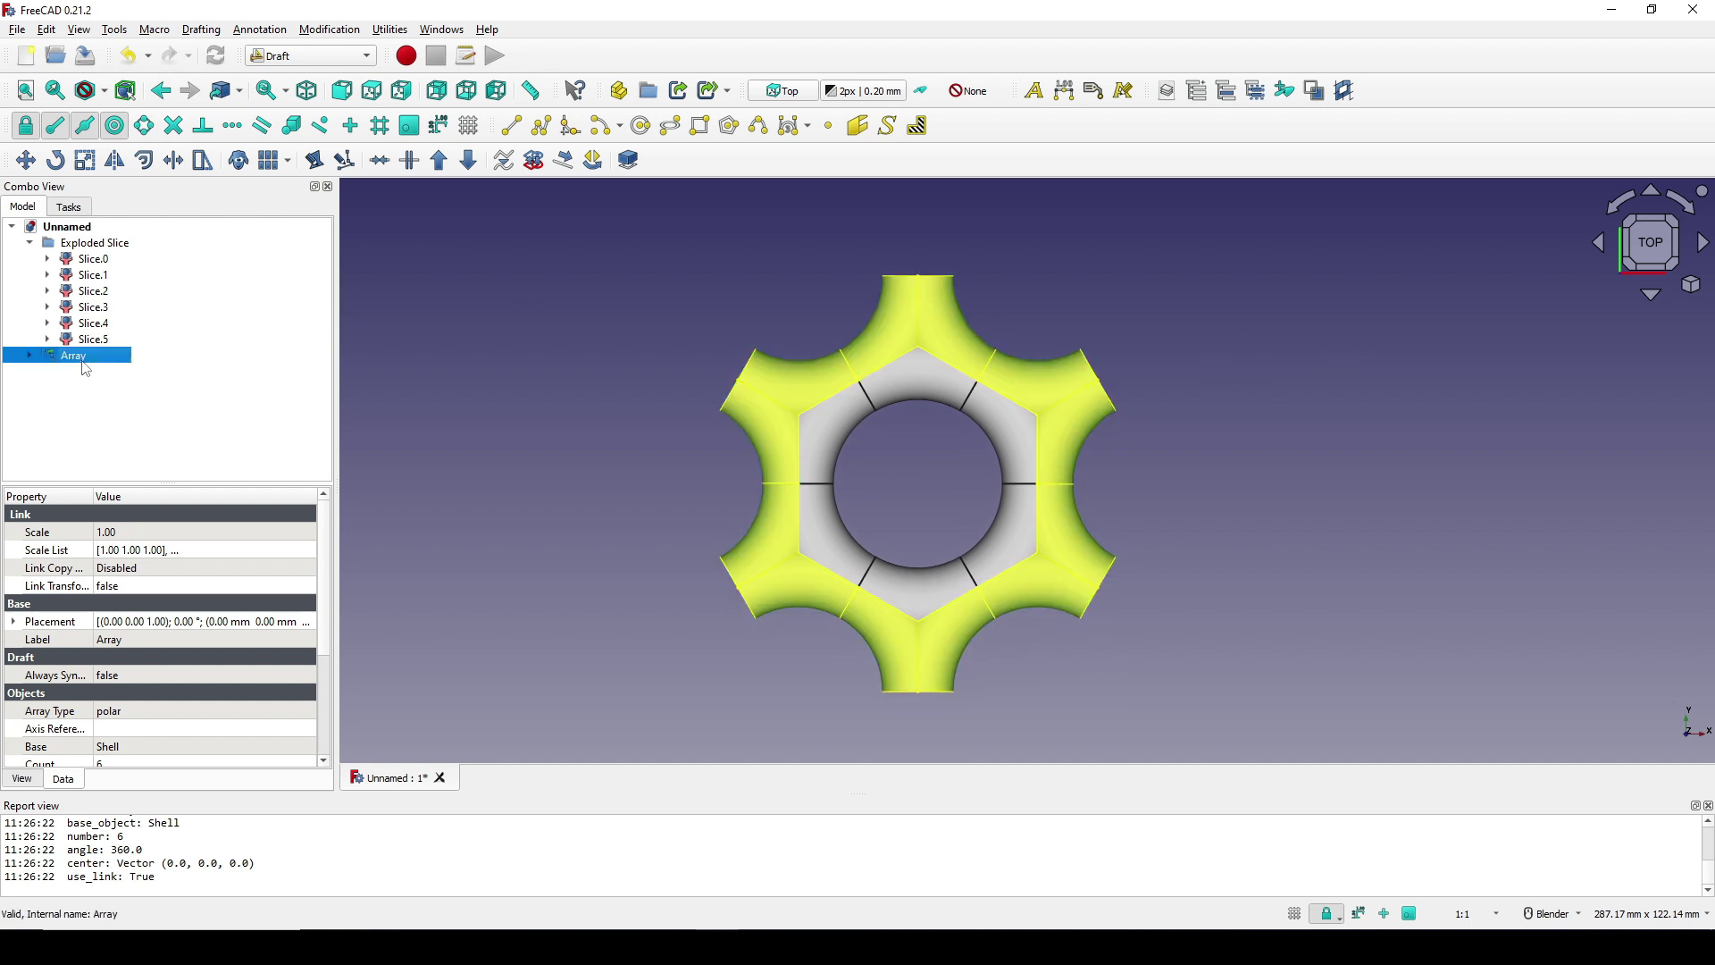
shift+click(102, 262)
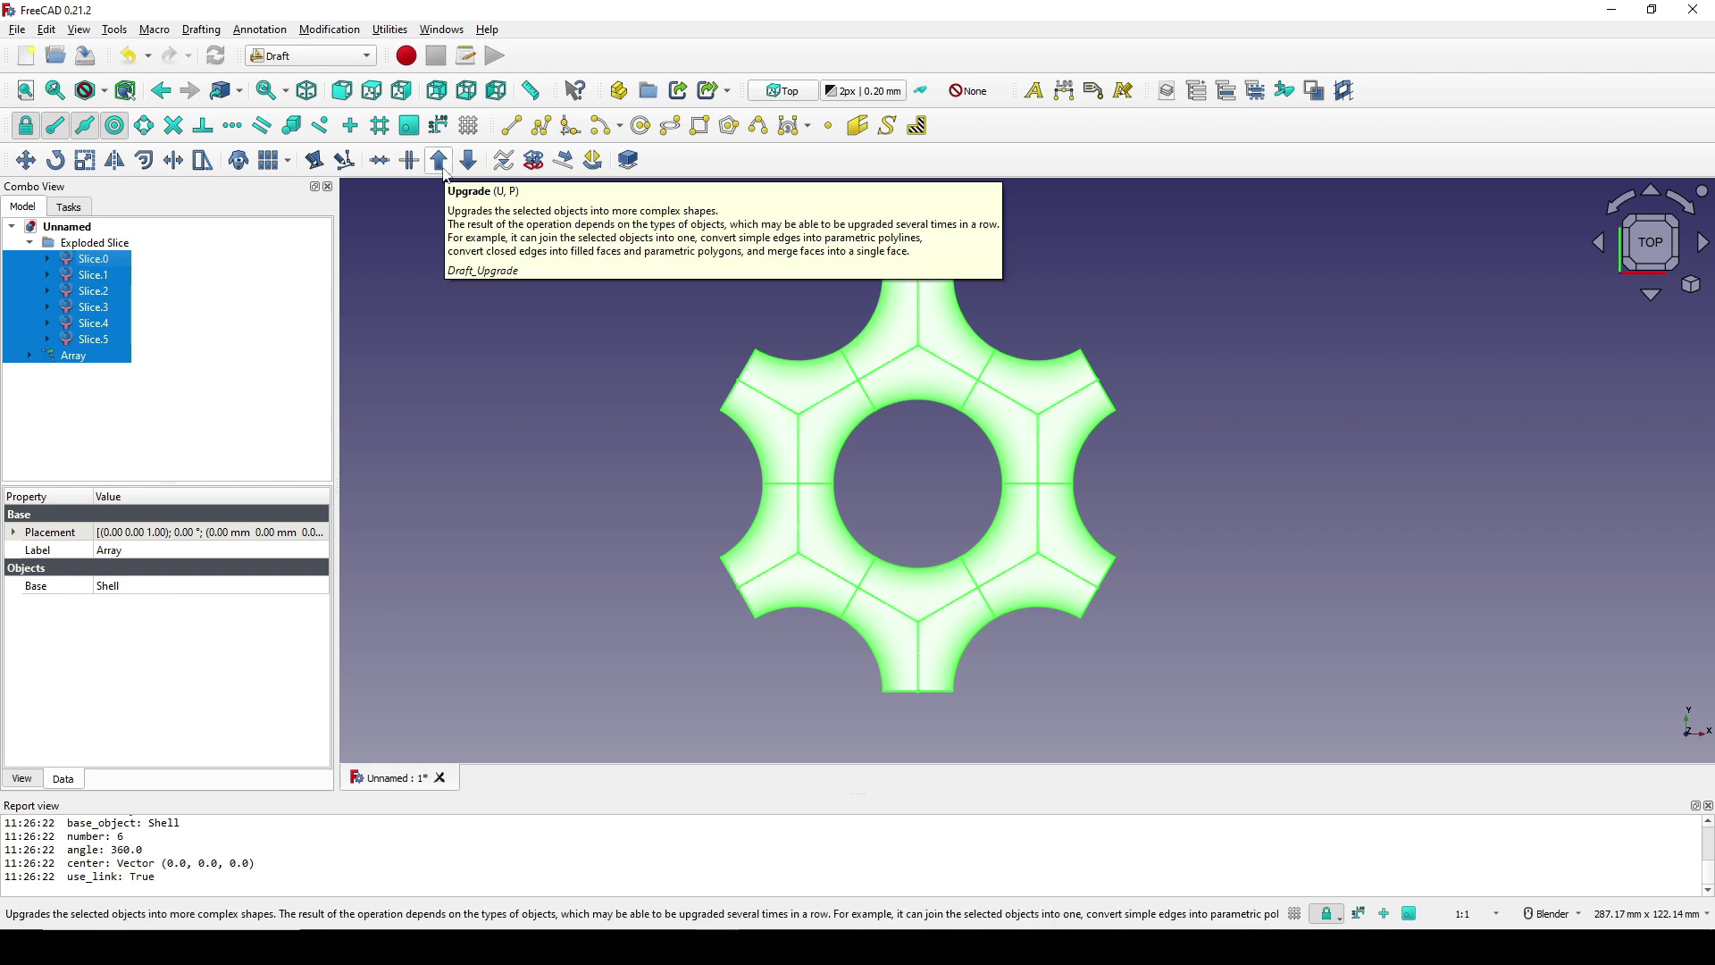
click(439, 160)
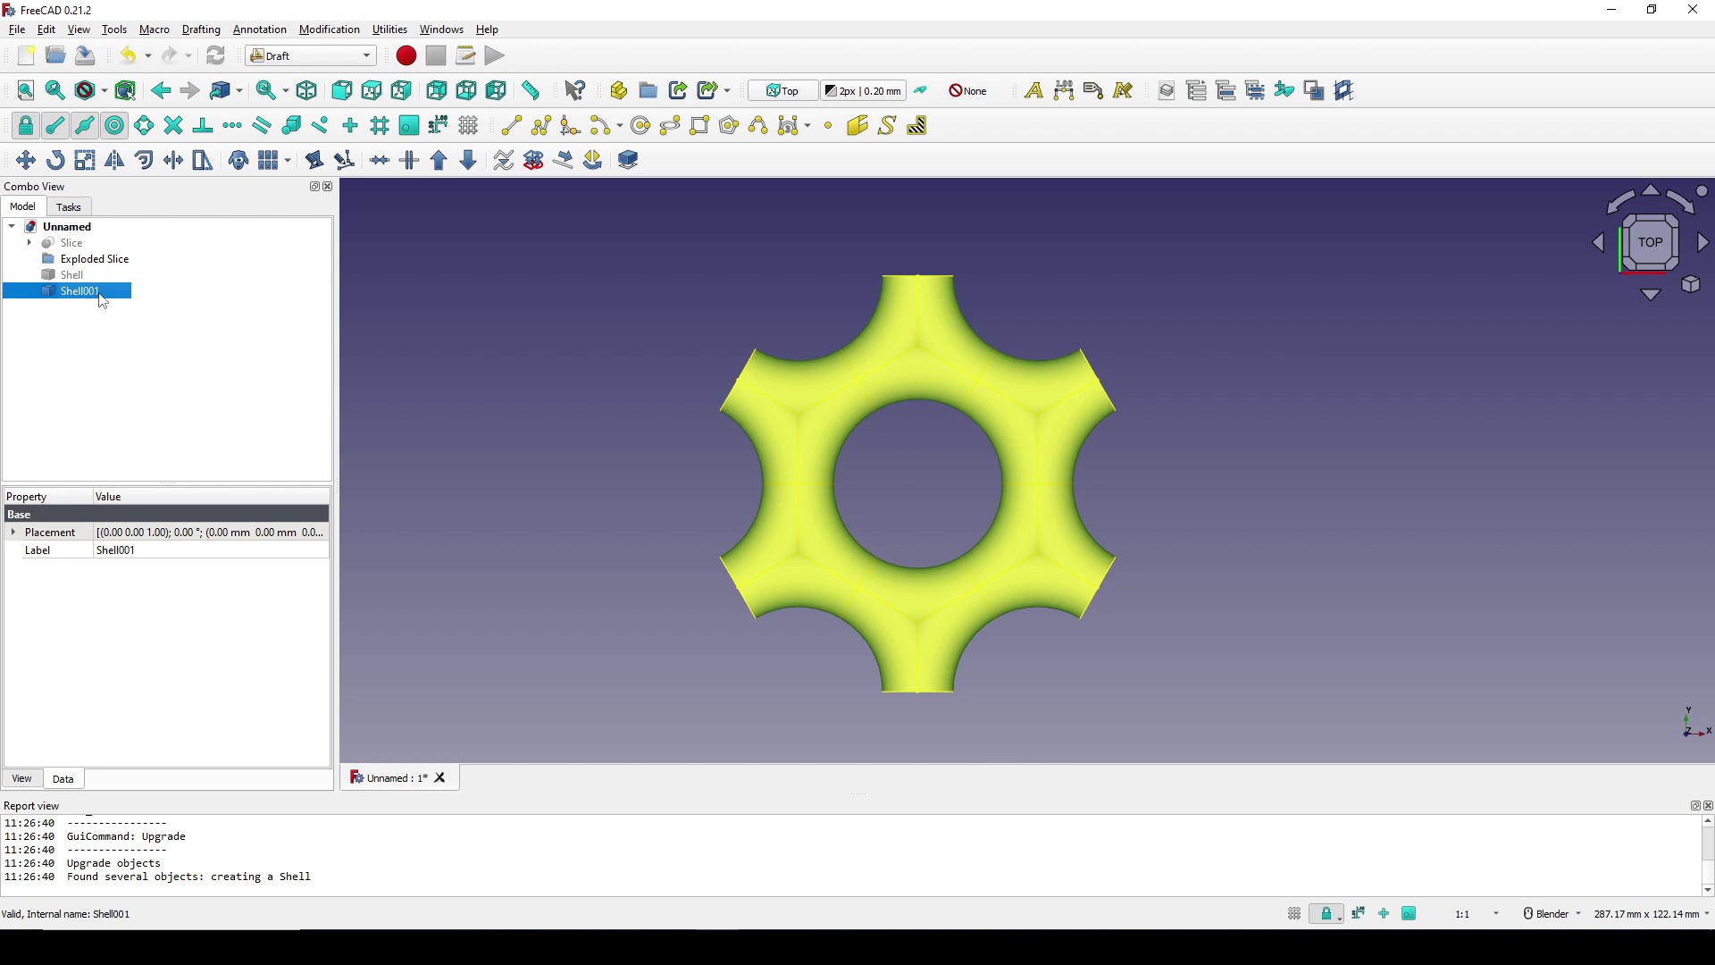
Create a Draft clone of the complete six-branched ring shell
middle_drag(911, 581, 1071, 428)
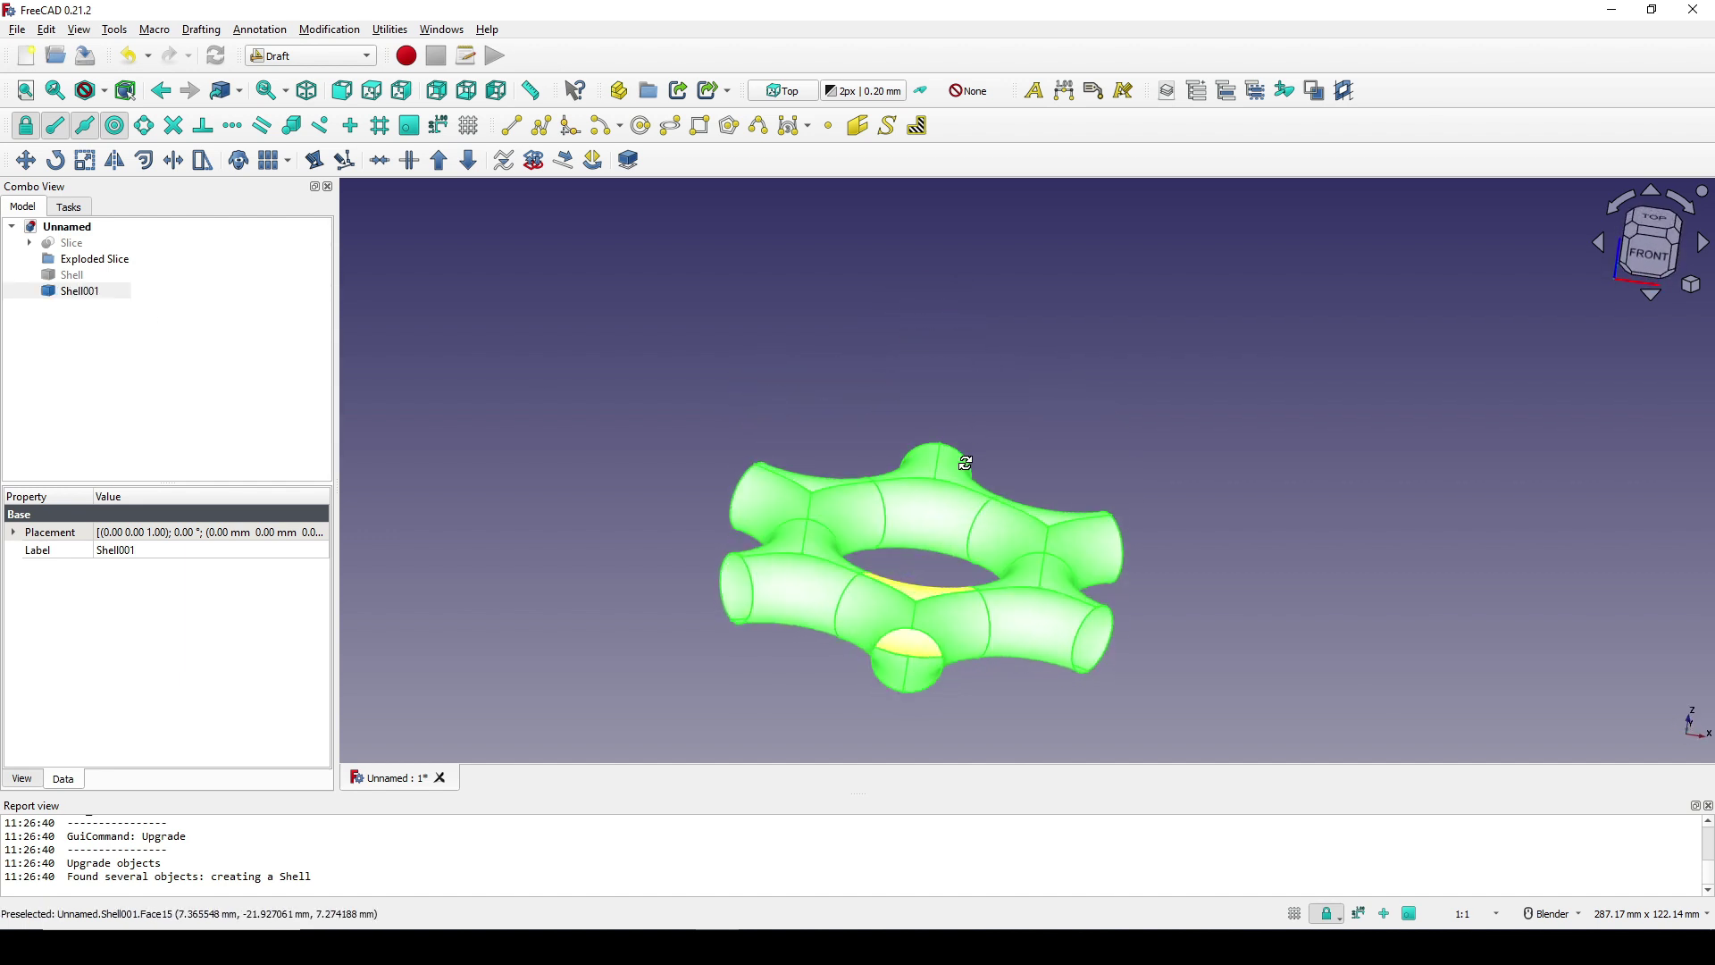
click(1177, 427)
middle_drag(1177, 427, 1104, 568)
click(80, 292)
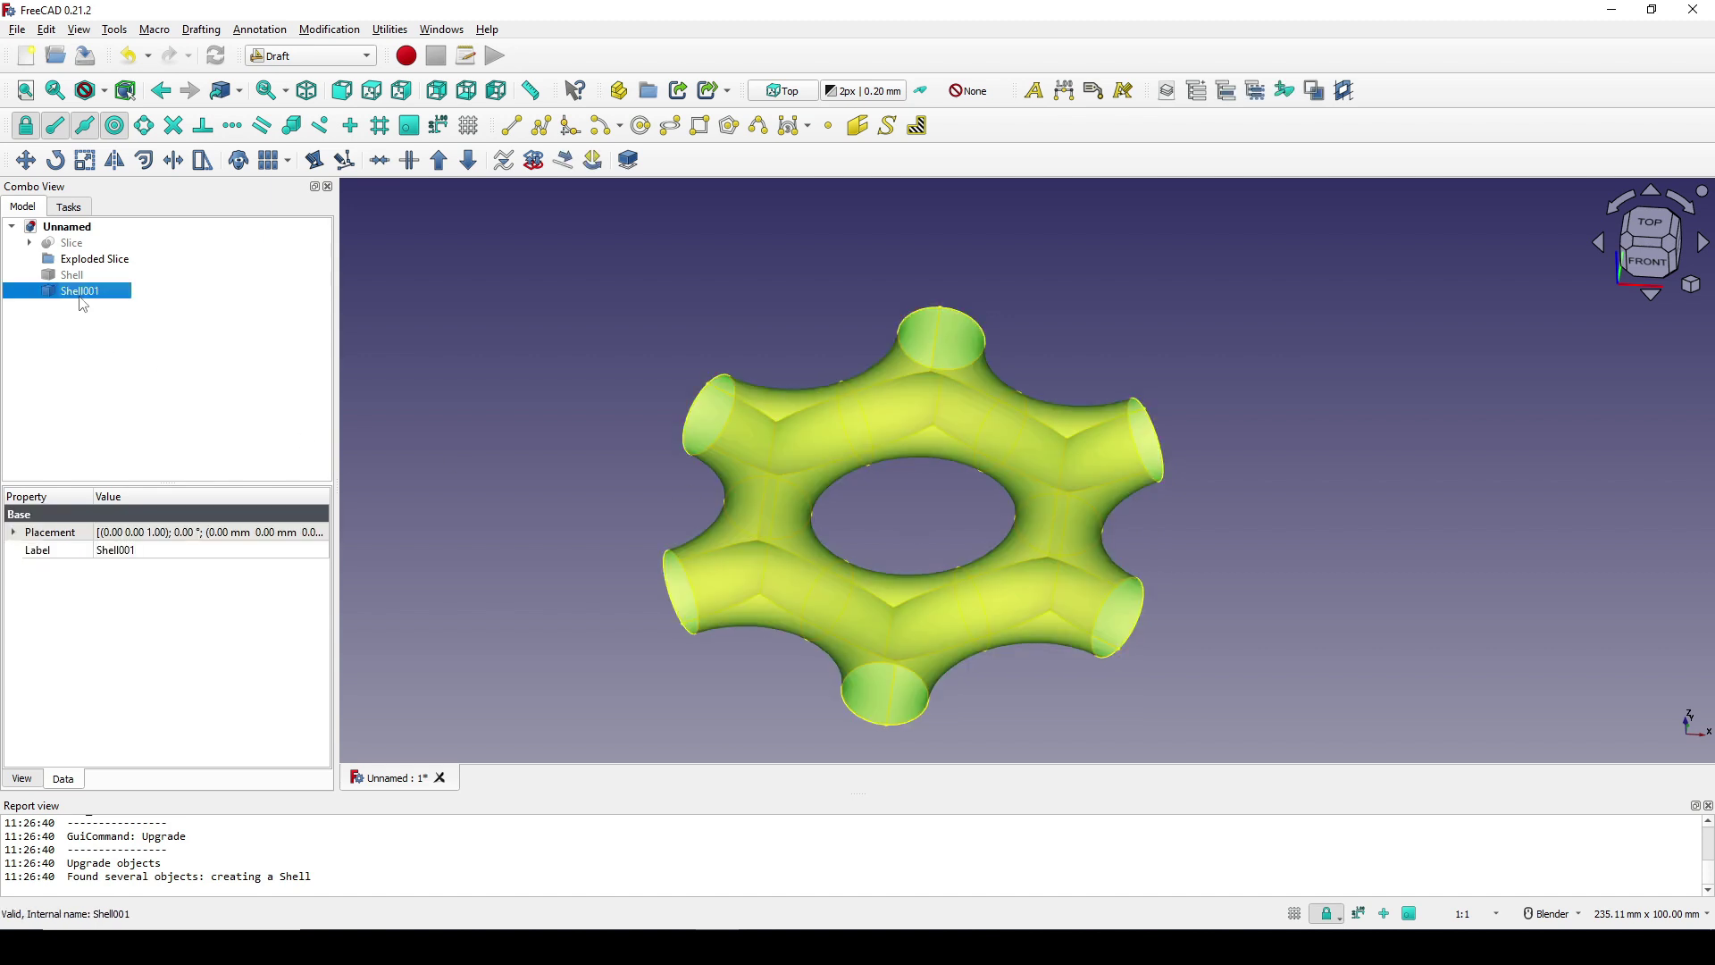
click(248, 169)
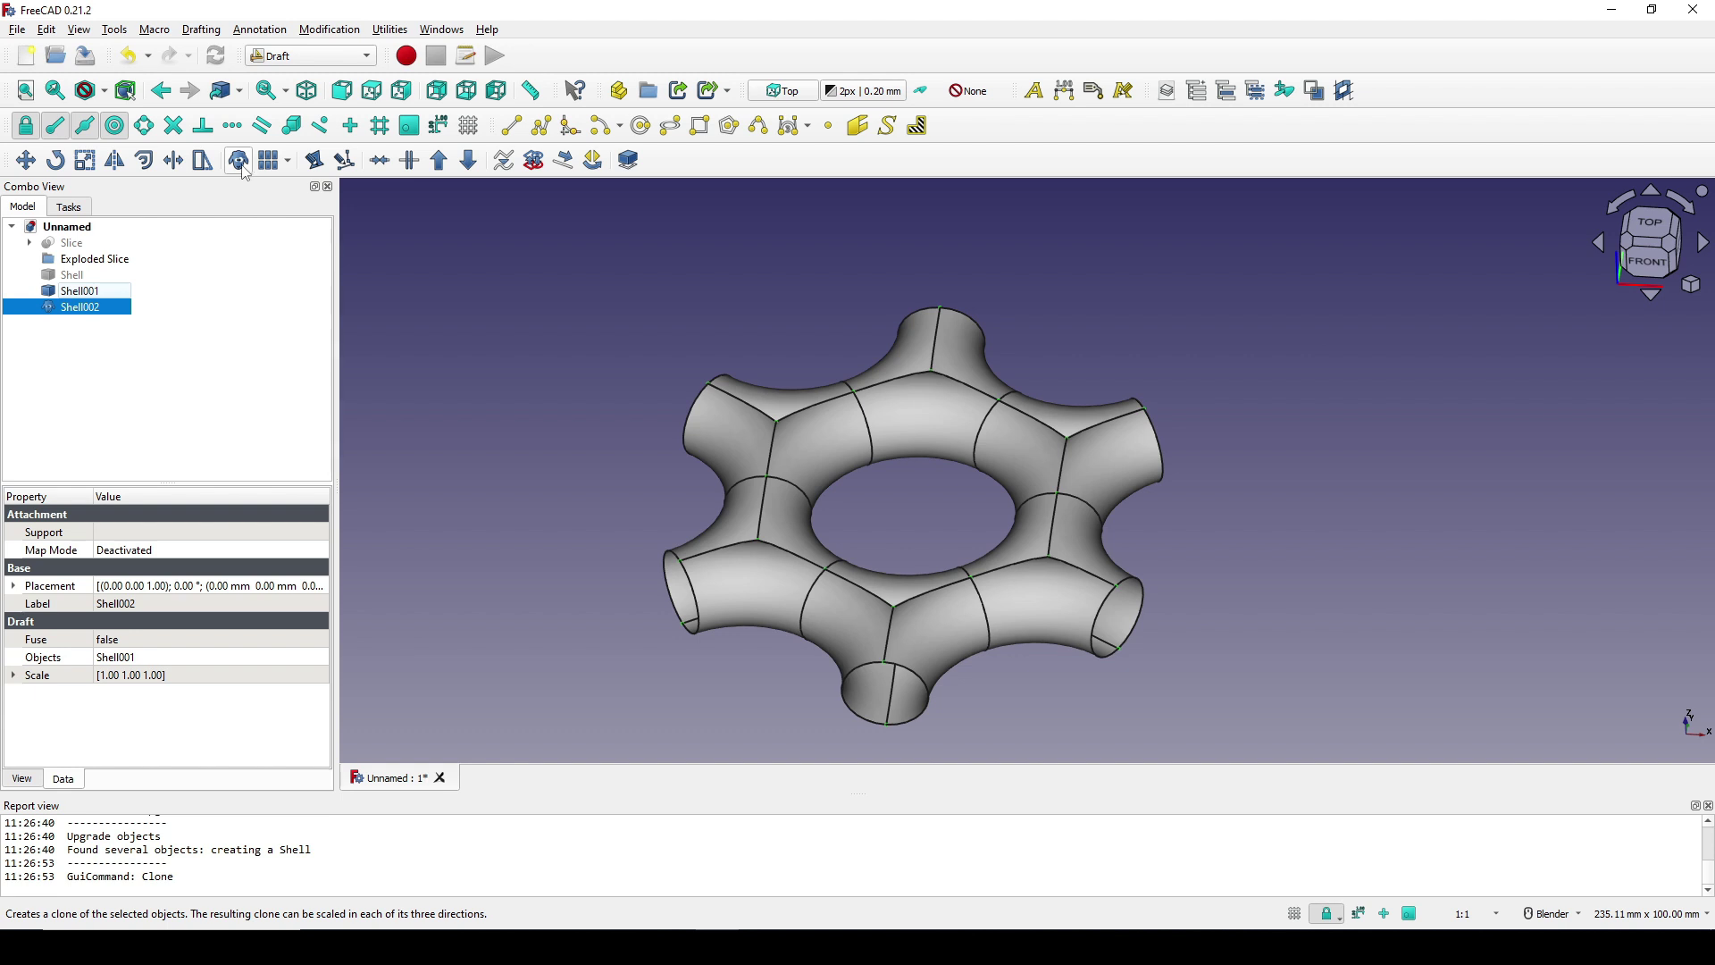
Set the cloned shell's Z position to 30 mm in its placement
click(79, 307)
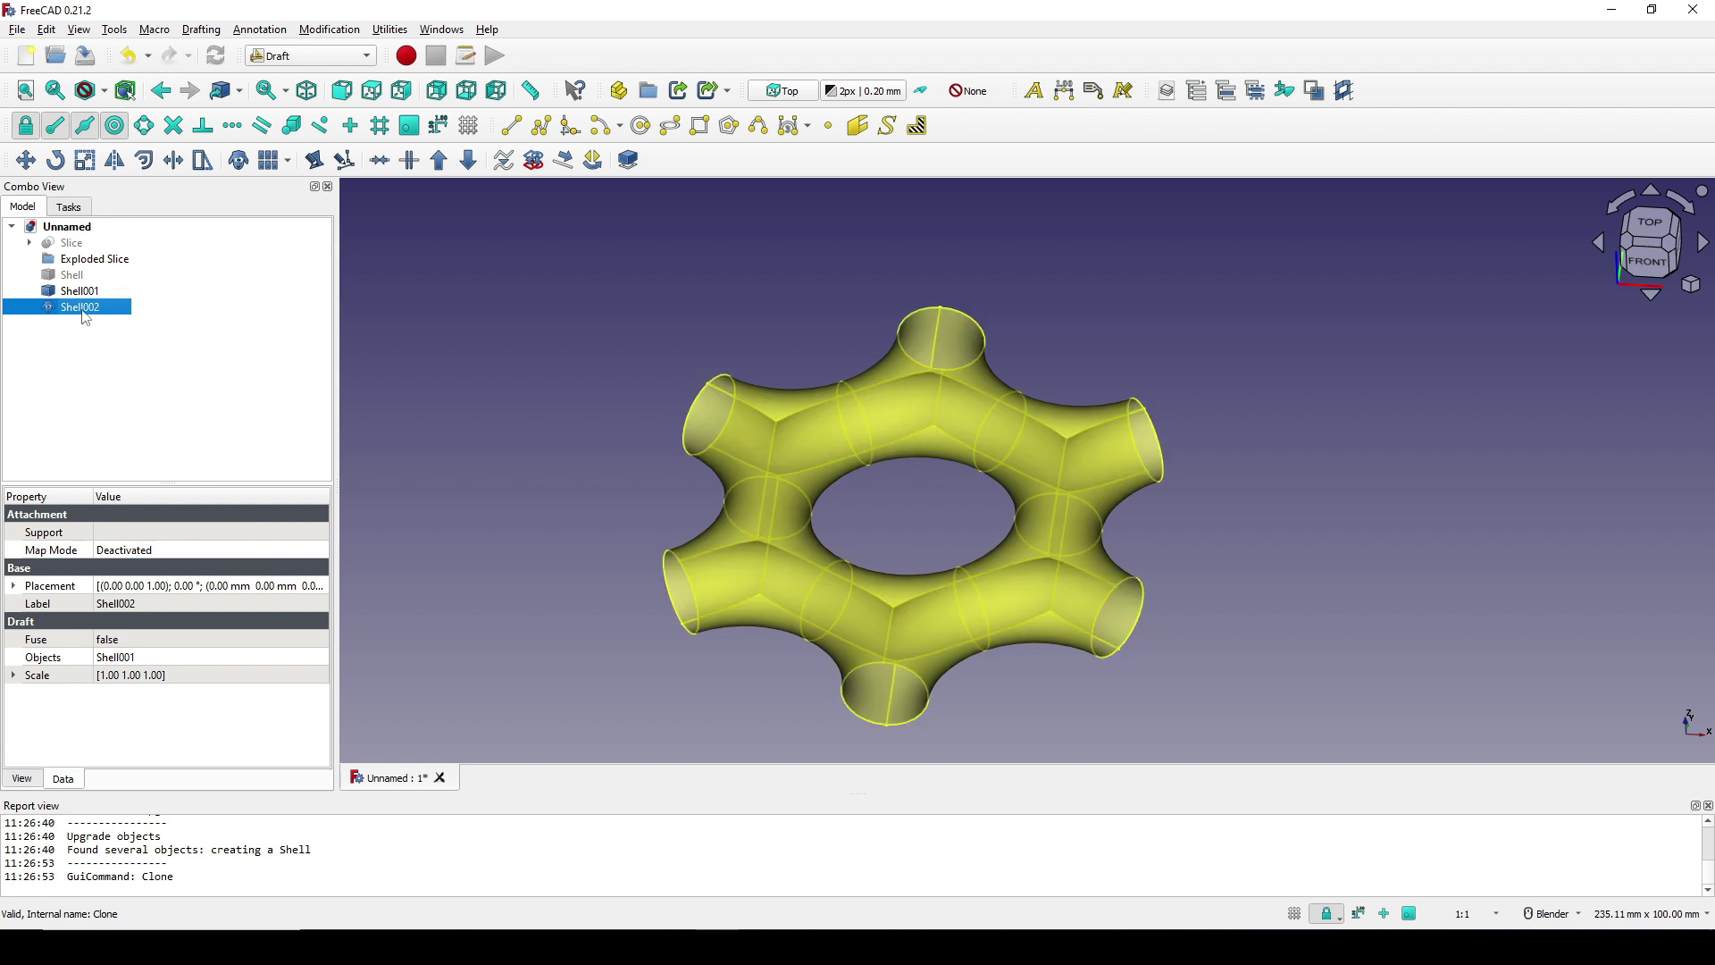
click(13, 586)
click(31, 640)
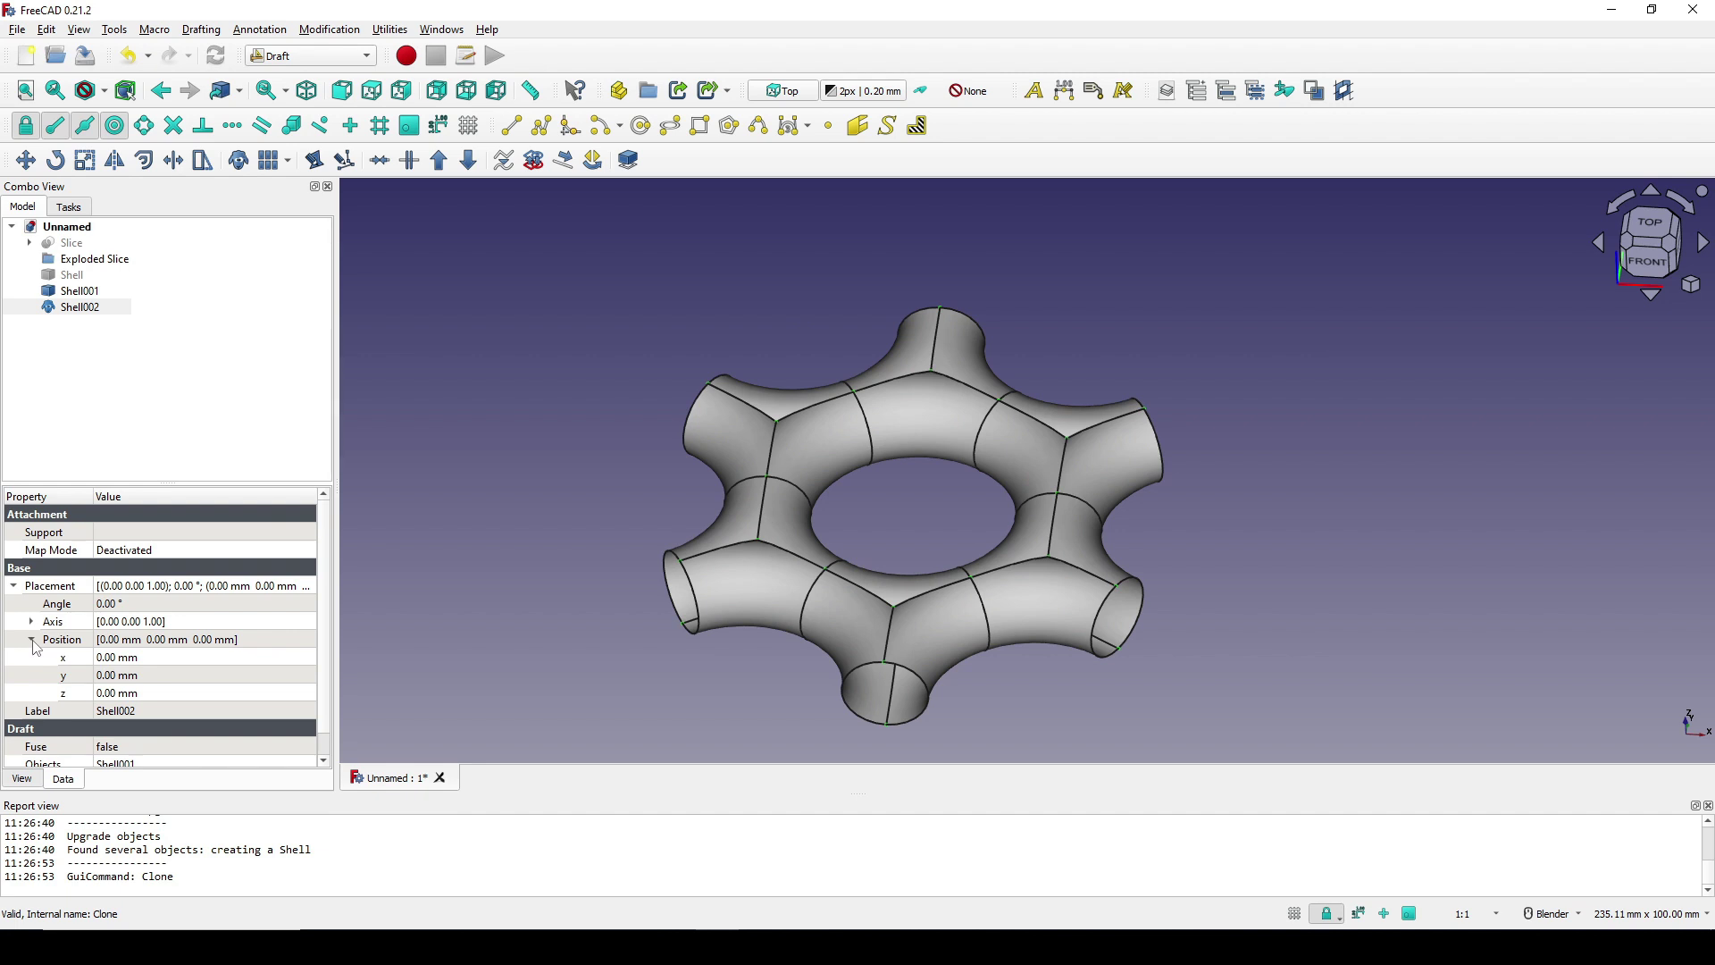
click(132, 694)
text(30)
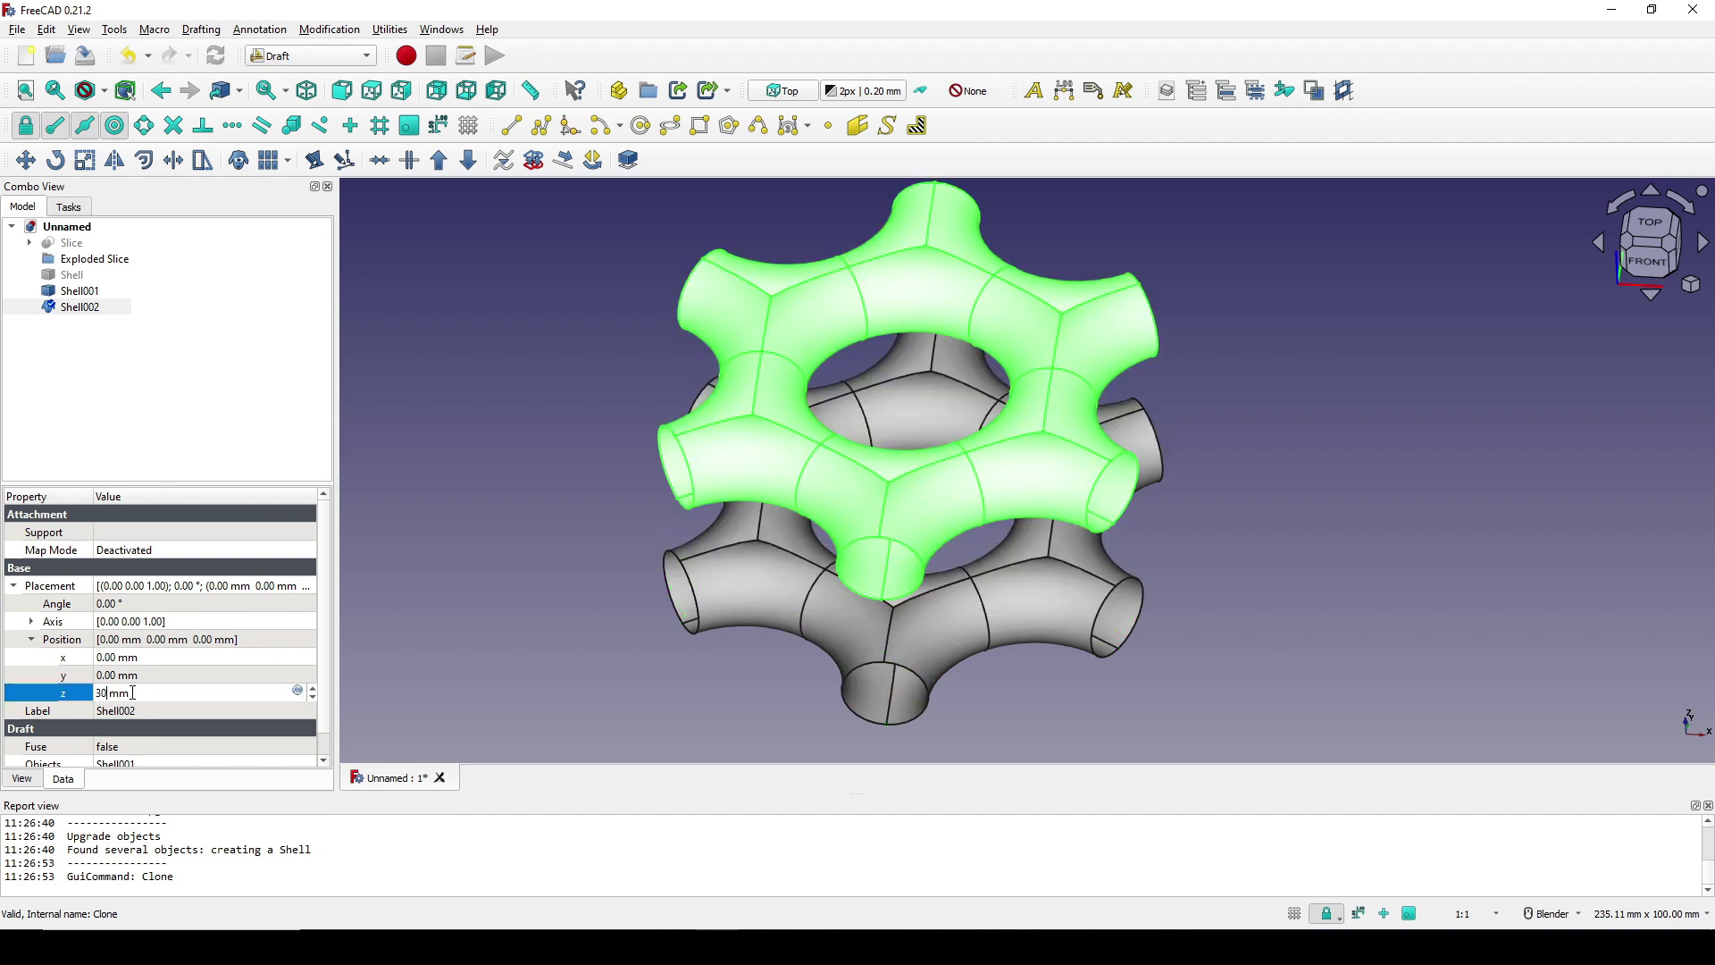
Rotate the upper shell clone 30° about the Z axis by setting its placement angle
scroll(1099, 572, down, 4)
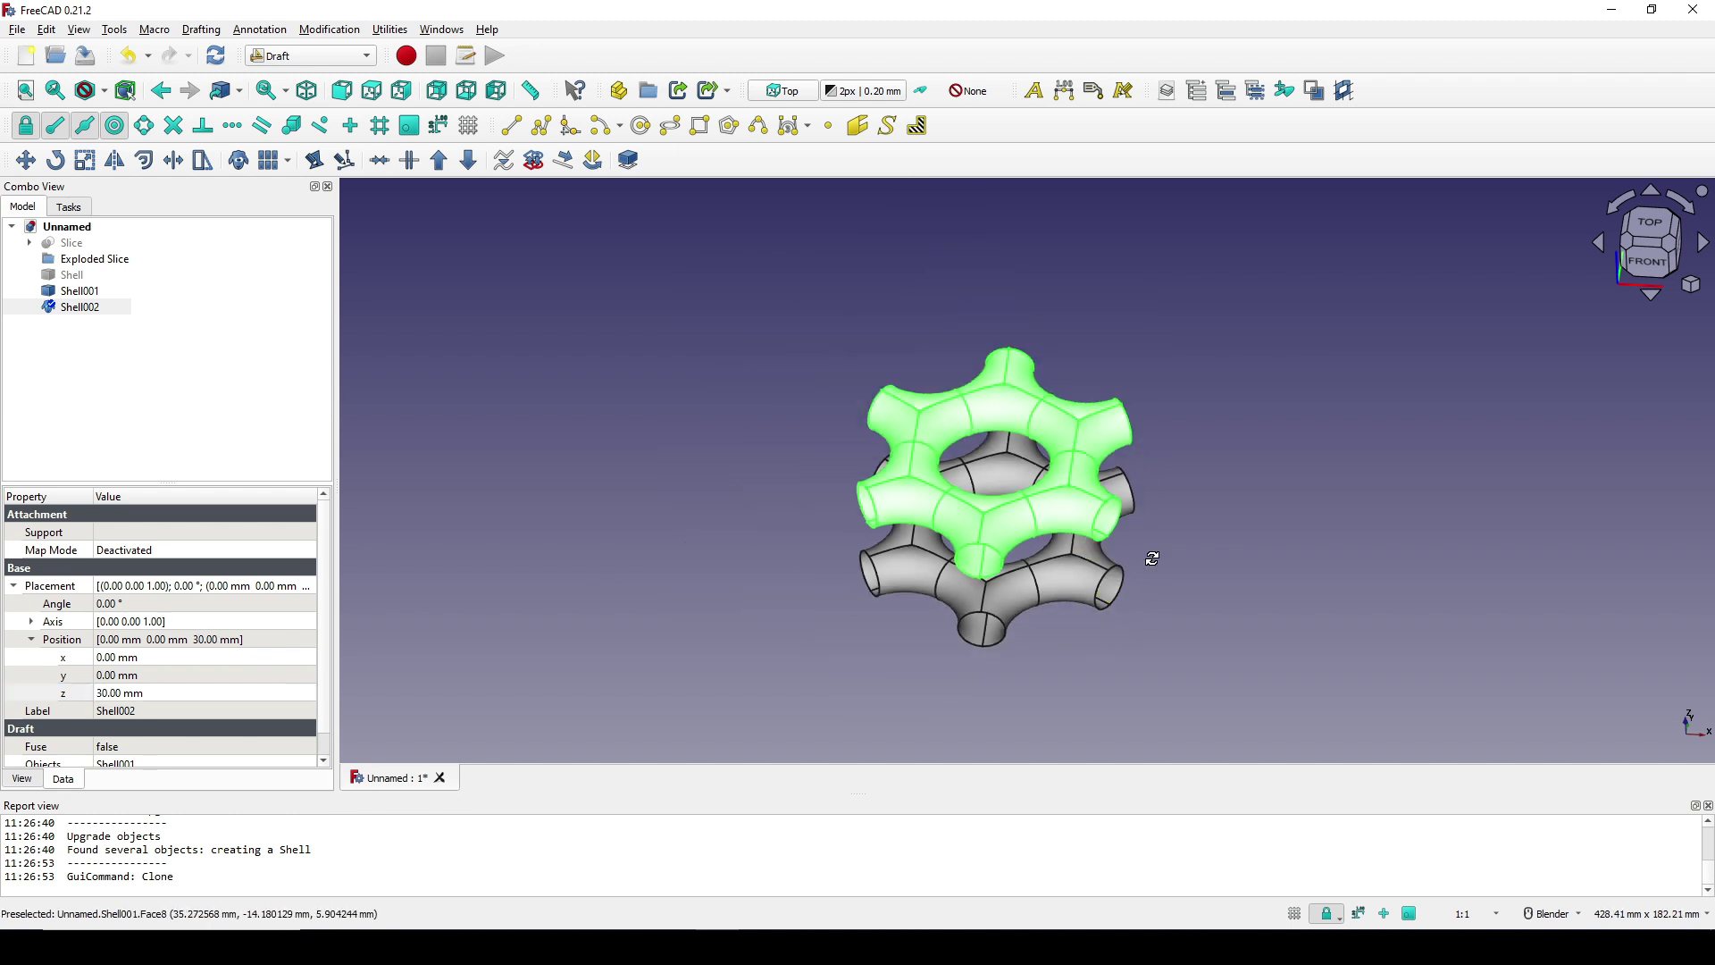
middle_drag(1107, 554, 1151, 587)
click(71, 307)
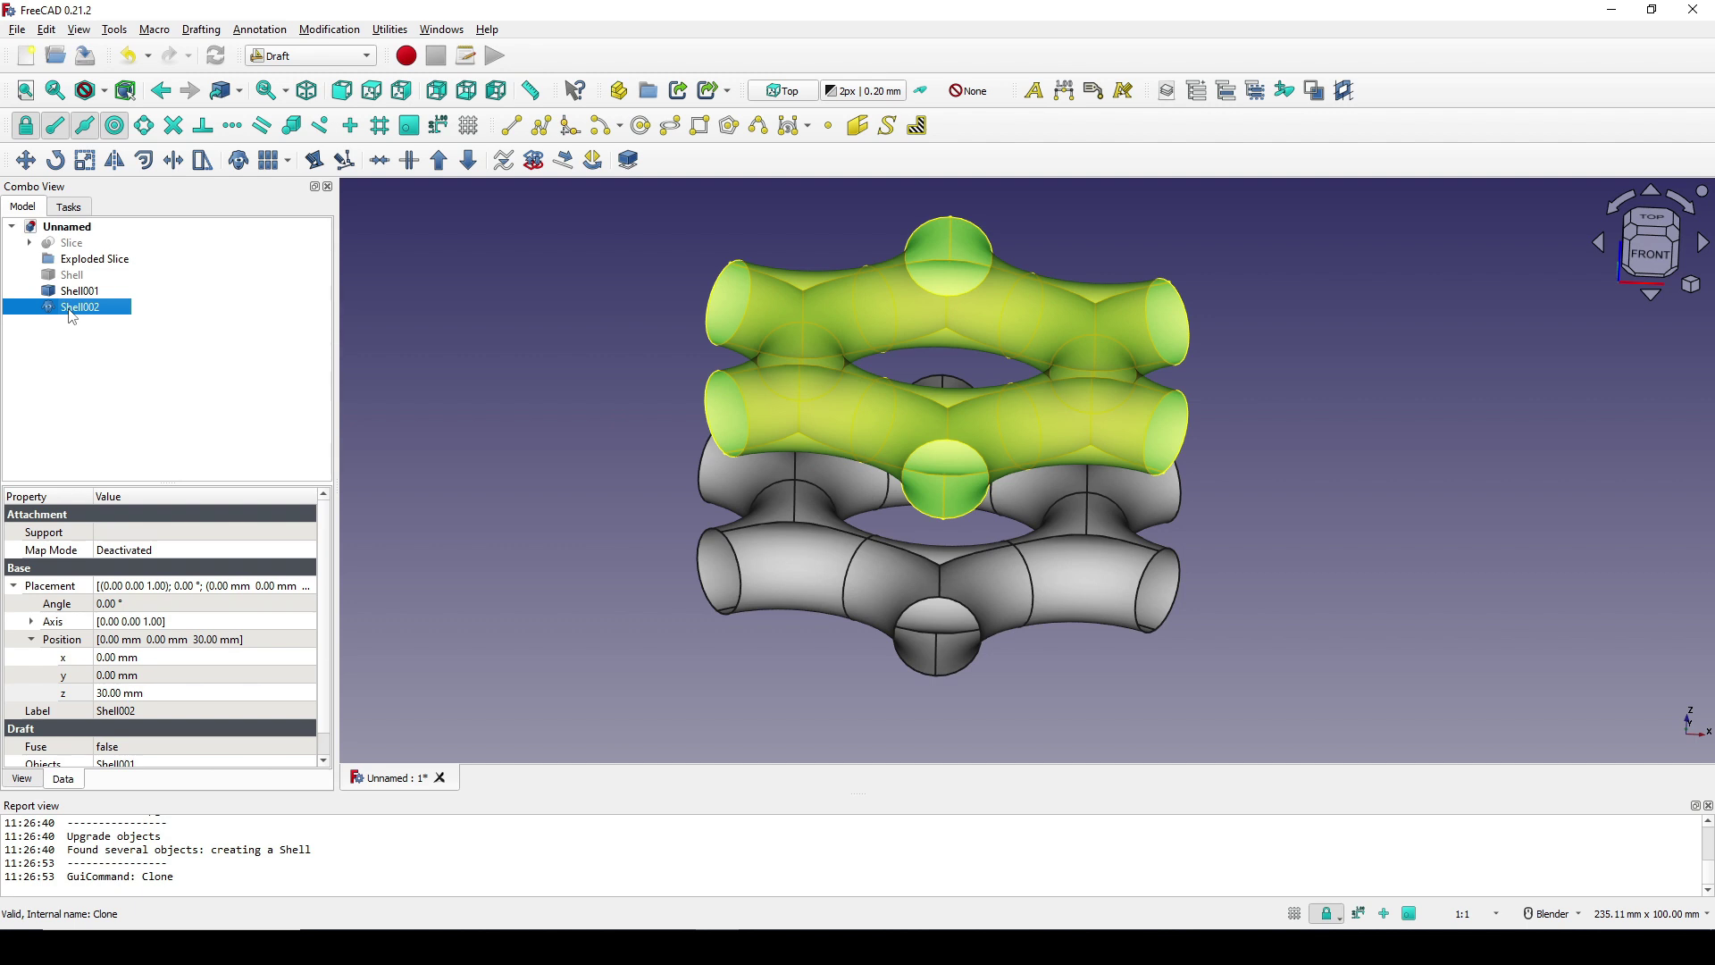
click(32, 623)
click(65, 676)
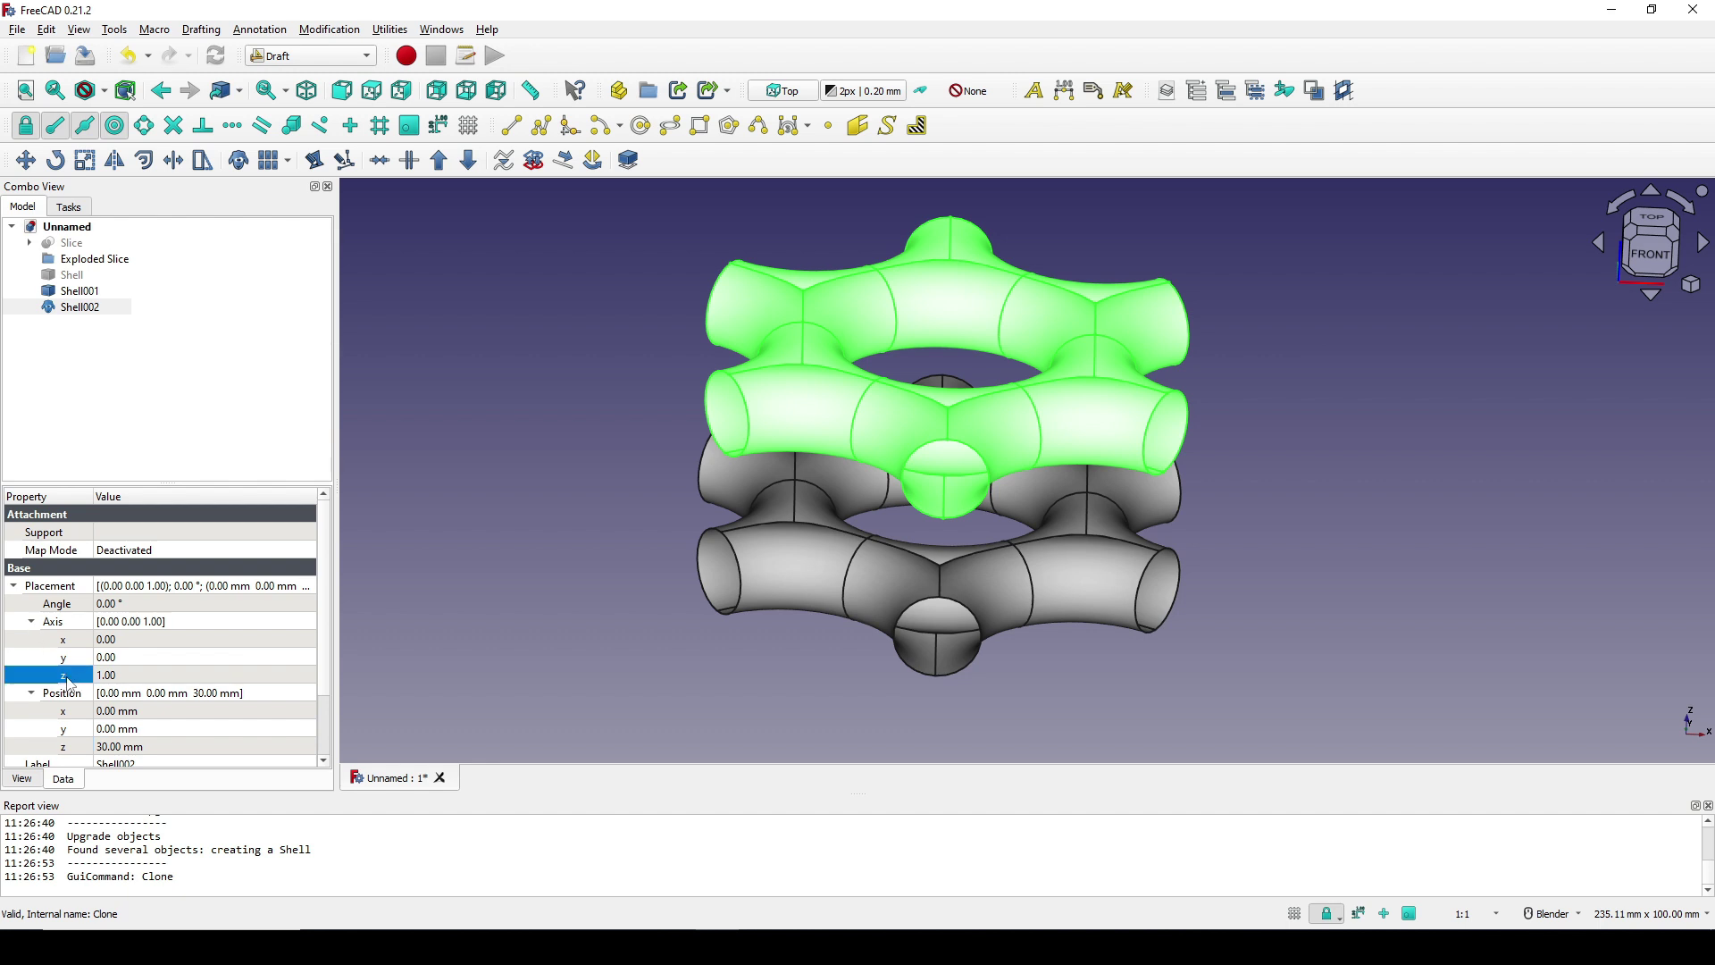
click(110, 681)
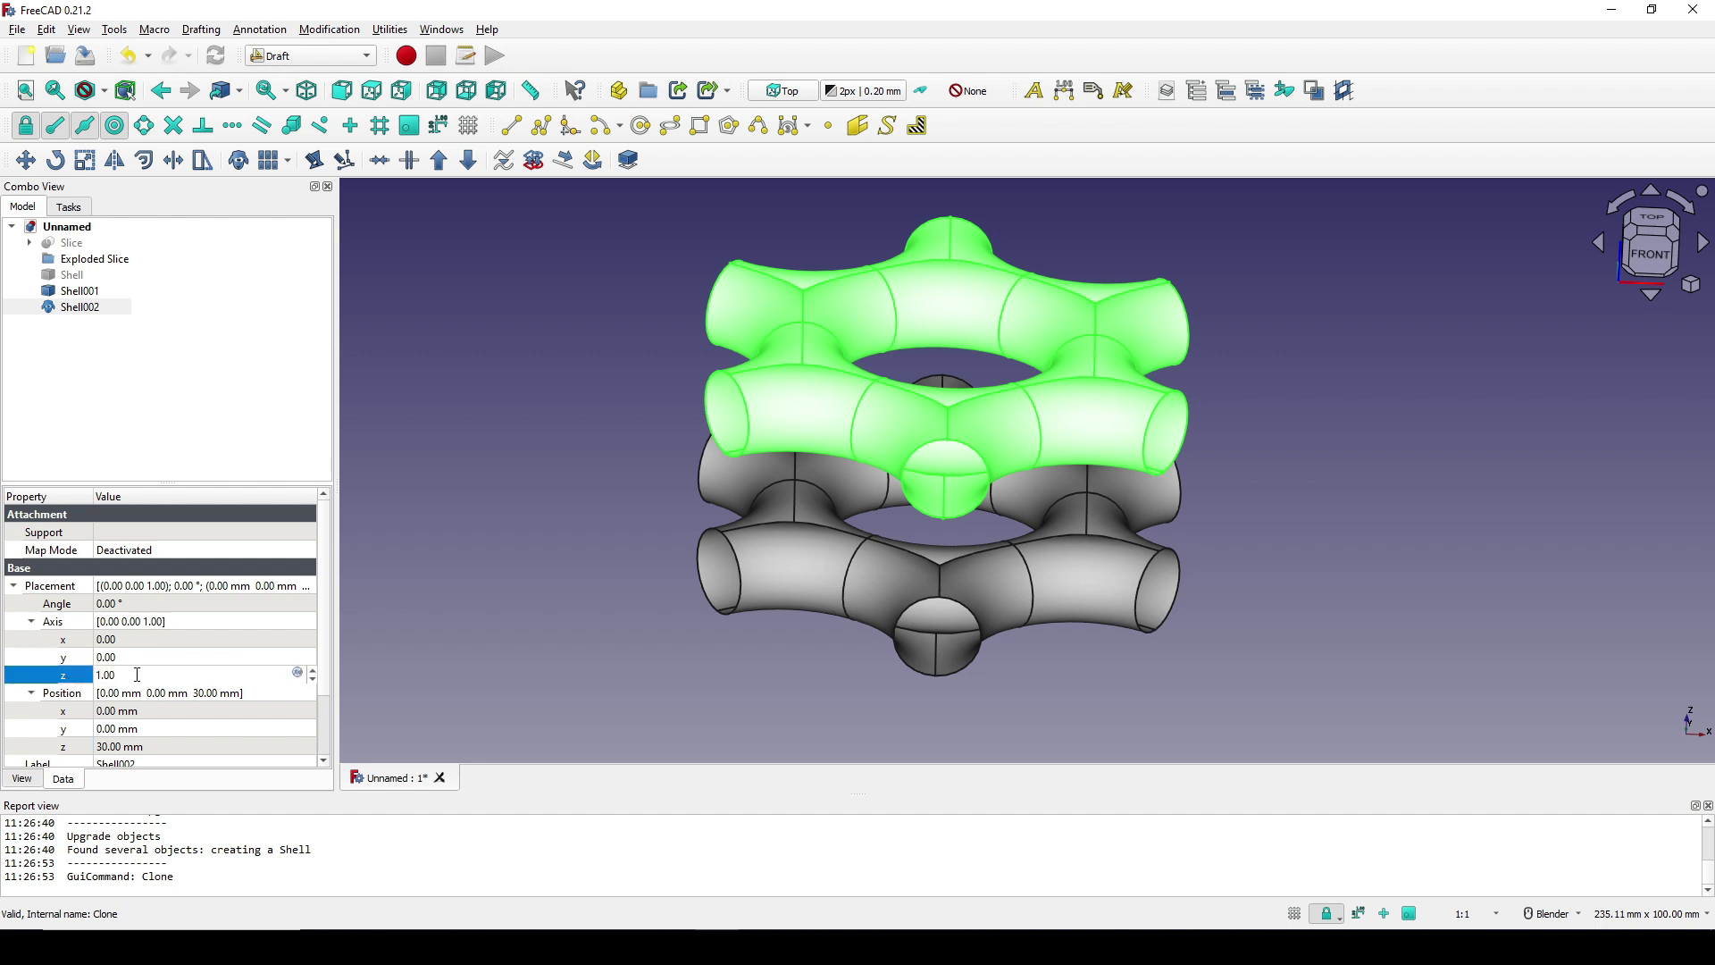
click(59, 623)
click(72, 609)
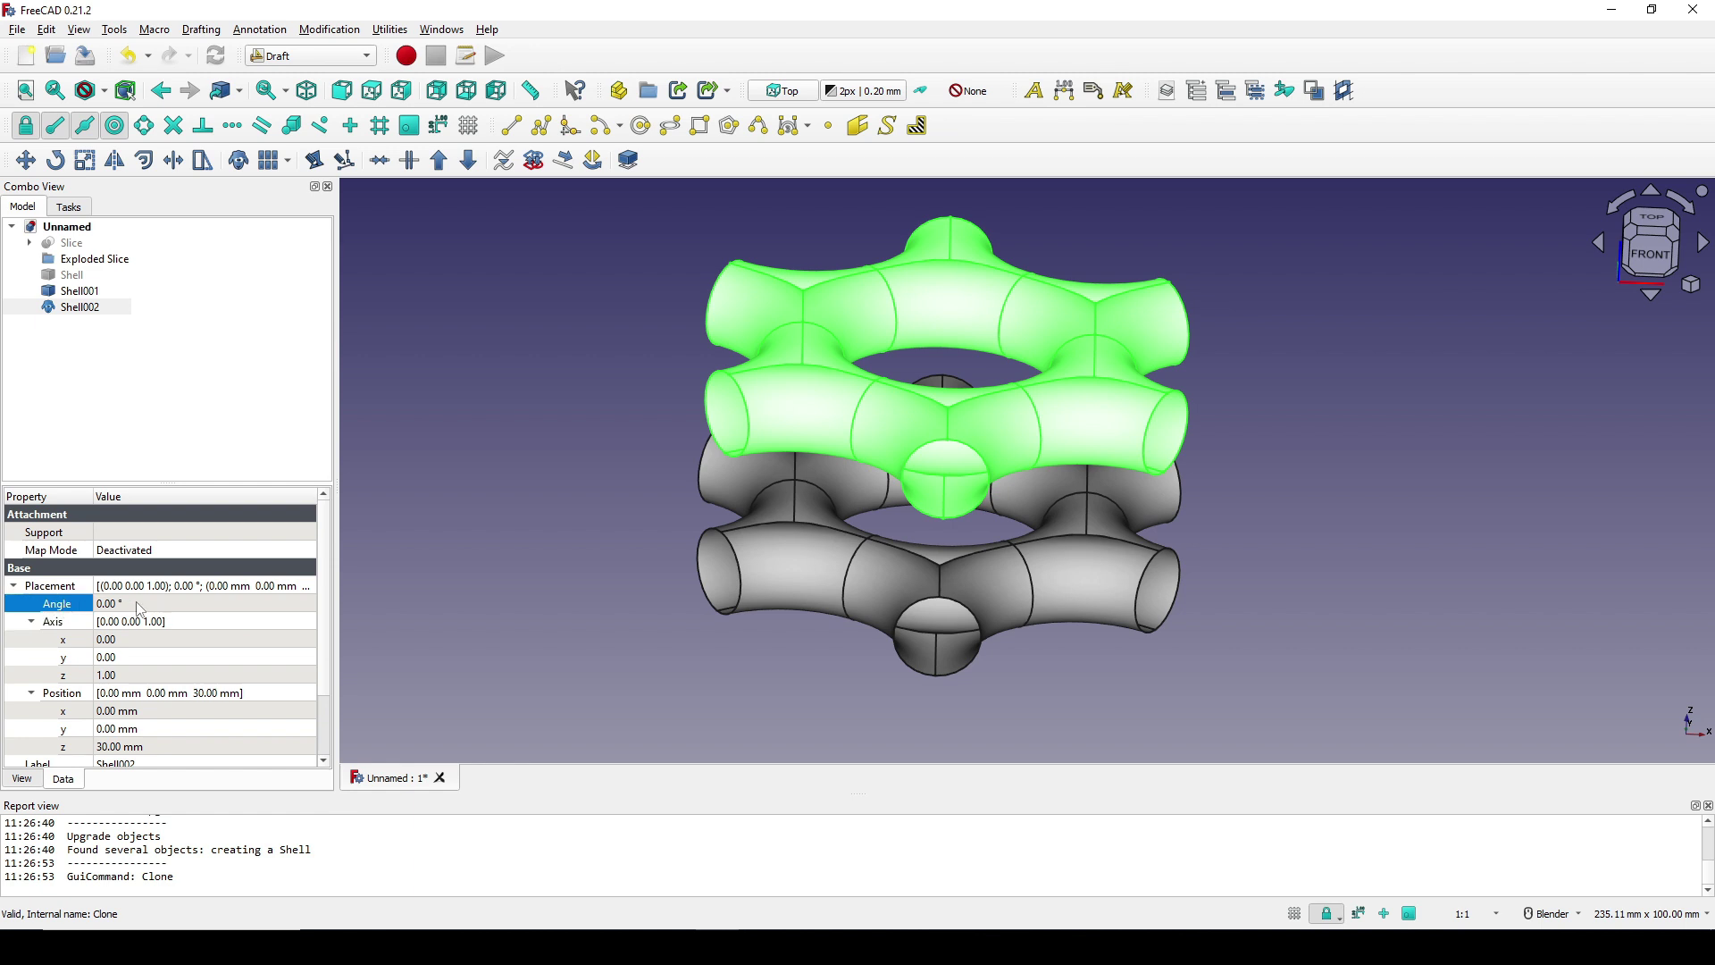
click(141, 602)
text(30)
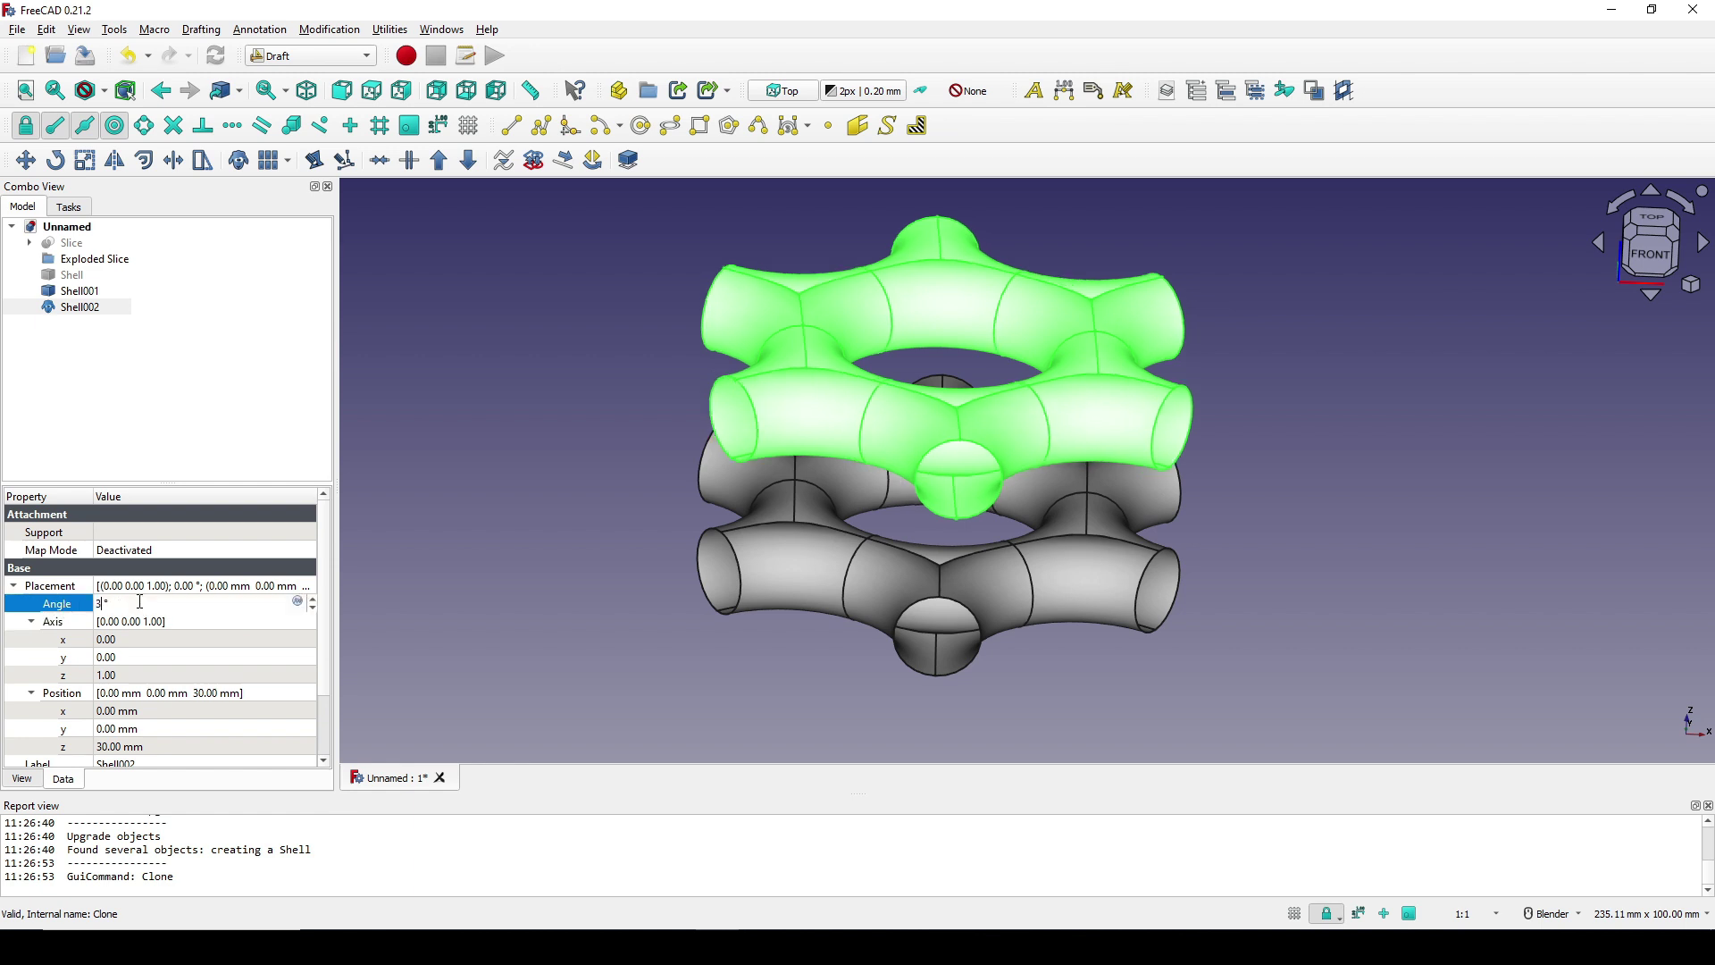
click(524, 586)
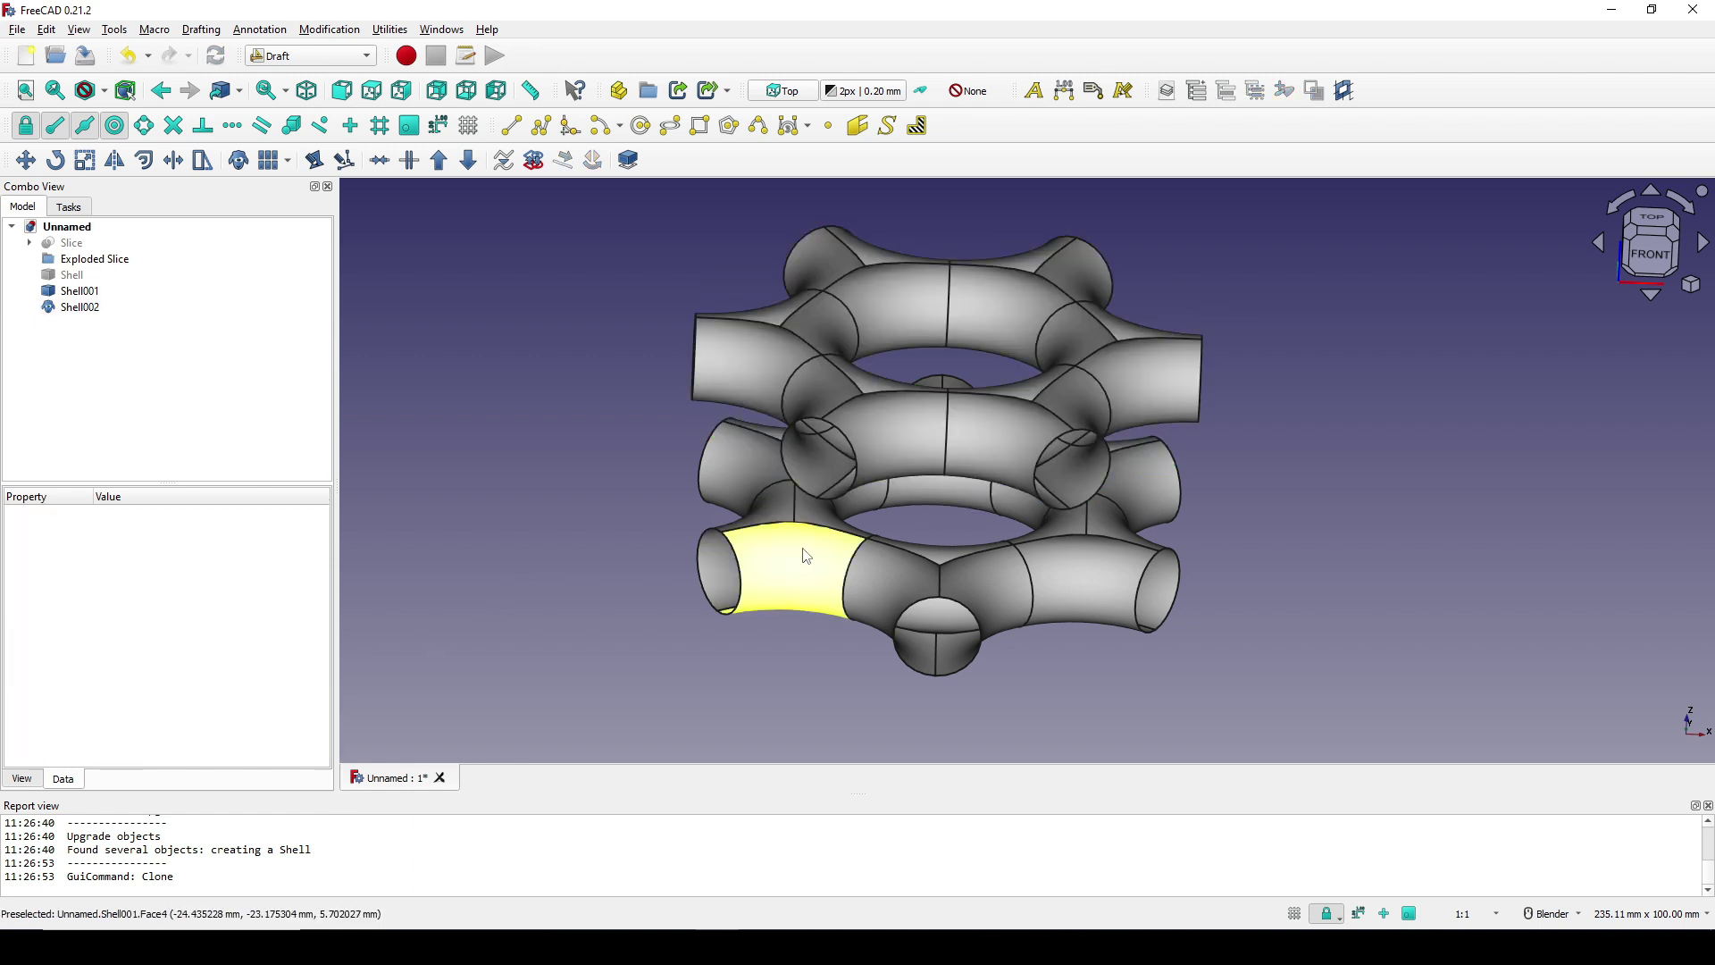
Circle an upper and a lower tube opening in red on a screen capture, link them with a curve, and discard the capture
scroll(765, 555, down, 2)
middle_drag(765, 554, 946, 554)
mouse_move(1079, 568)
middle_down()
mouse_move(1118, 559)
mouse_move(1077, 544)
mouse_move(1064, 567)
mouse_move(1161, 581)
mouse_move(1084, 576)
middle_up()
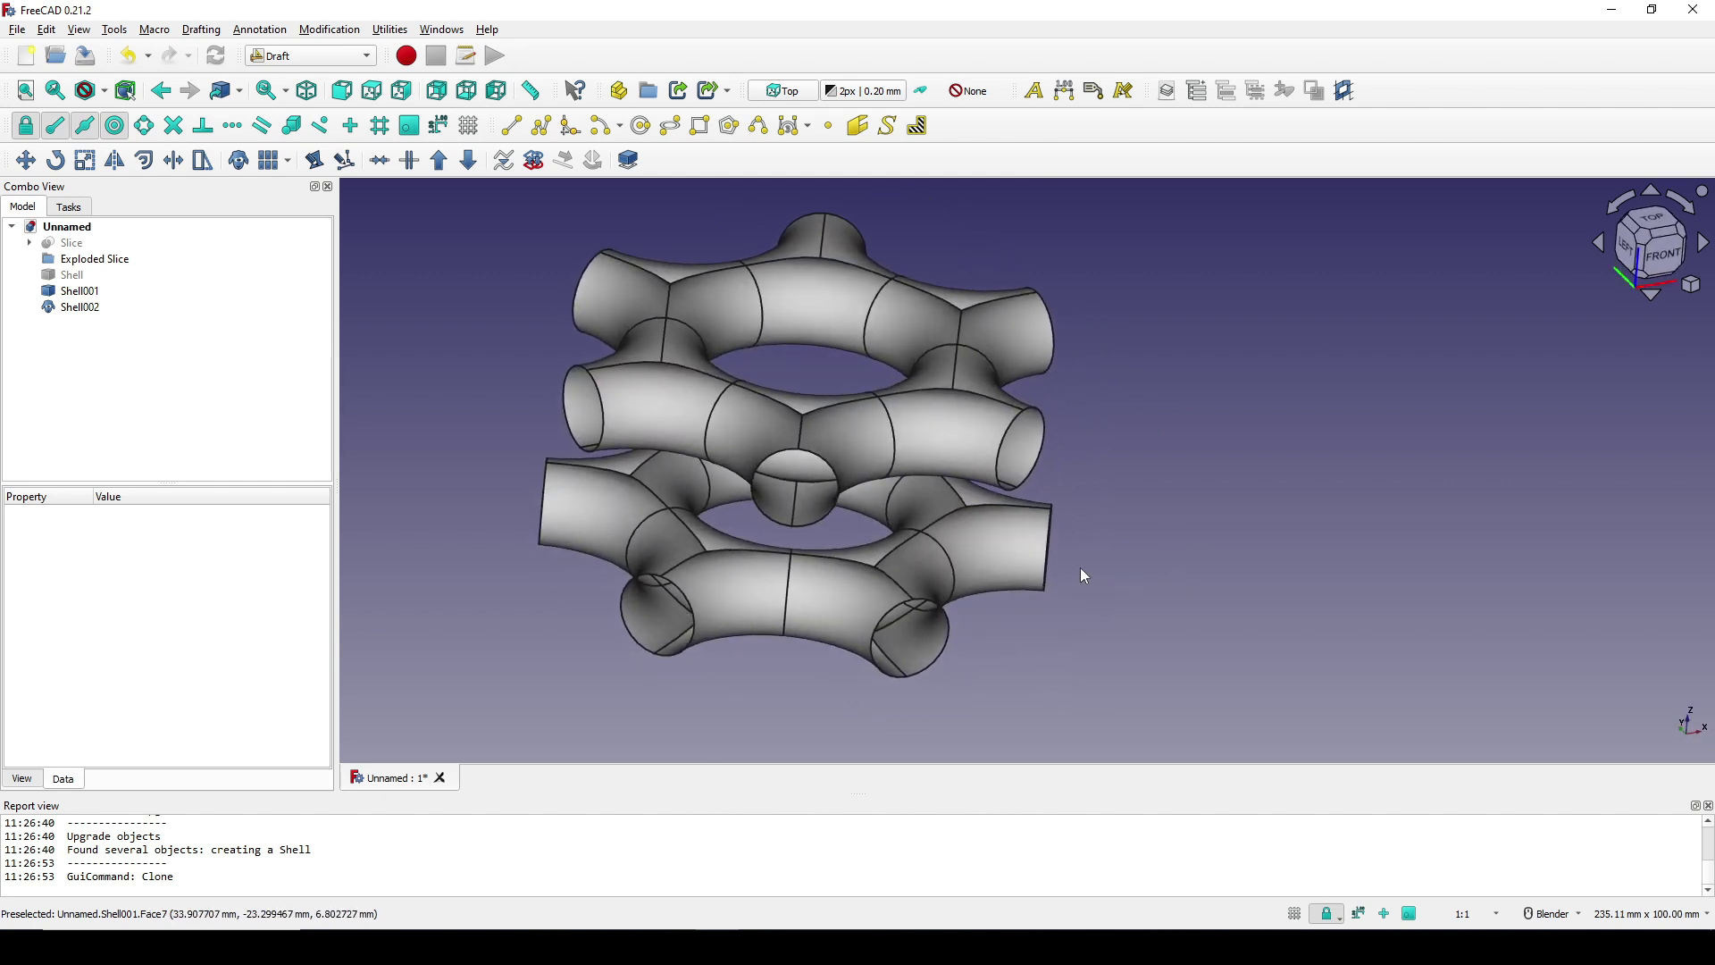
key(Print)
drag(519, 198, 1331, 696)
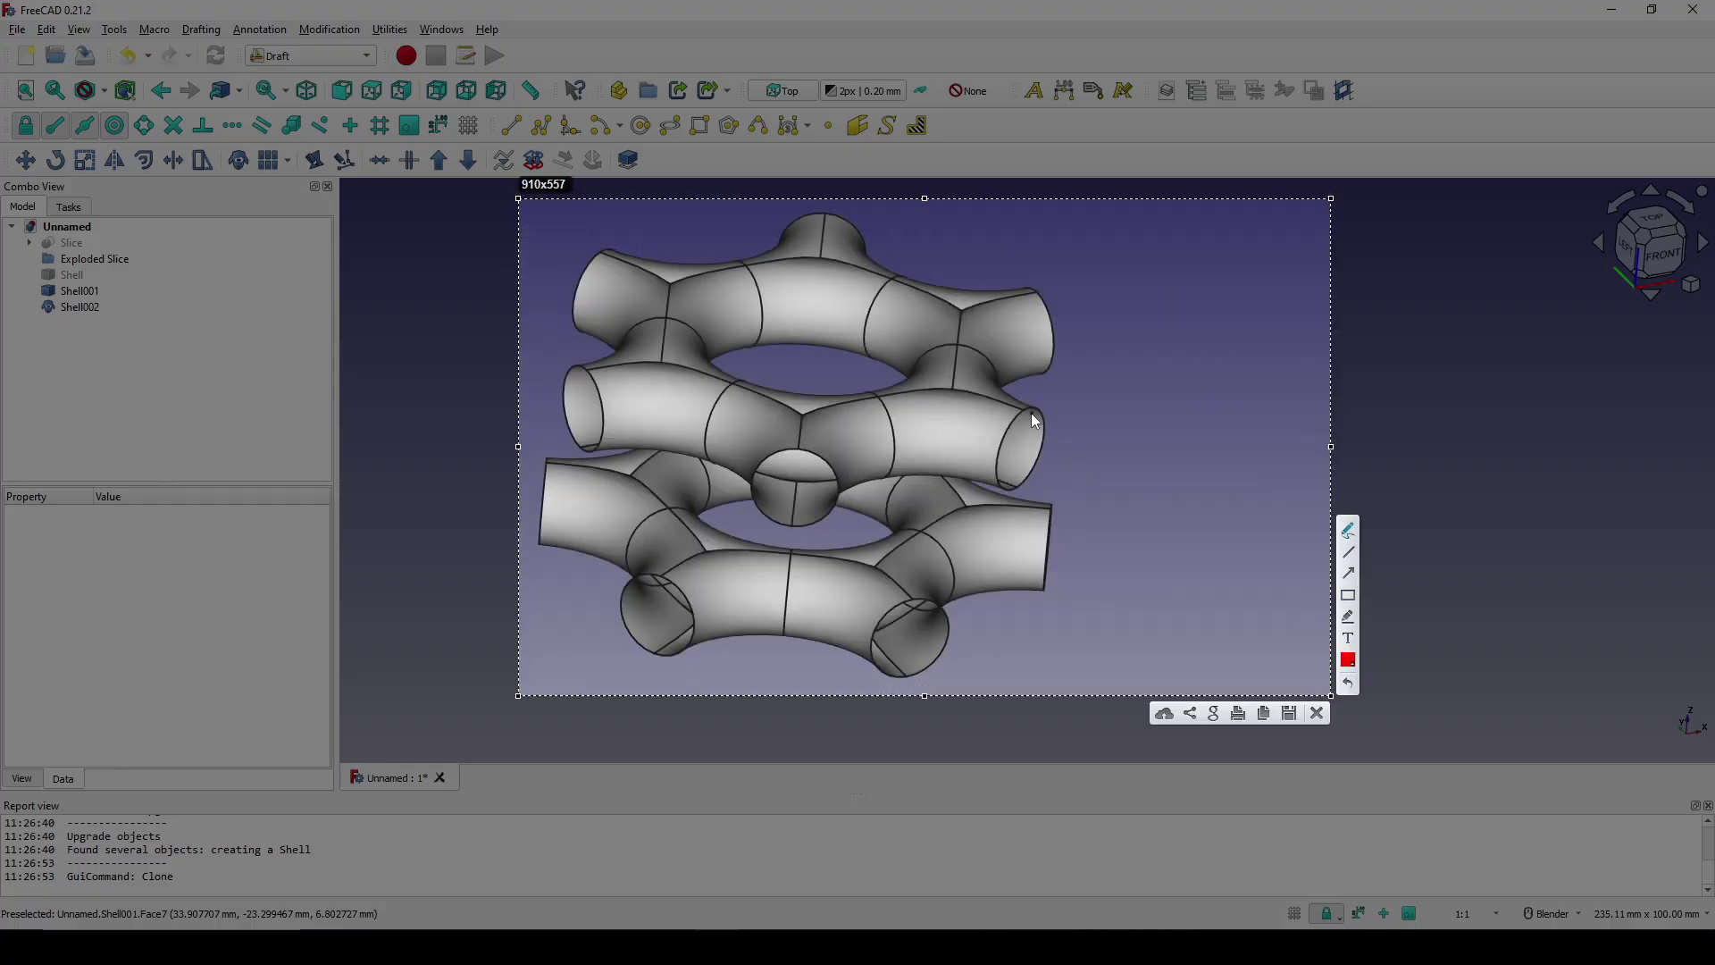
drag(1028, 410, 1003, 438)
mouse_move(913, 594)
mouse_down()
mouse_move(877, 619)
mouse_move(887, 681)
mouse_up()
drag(946, 608, 929, 596)
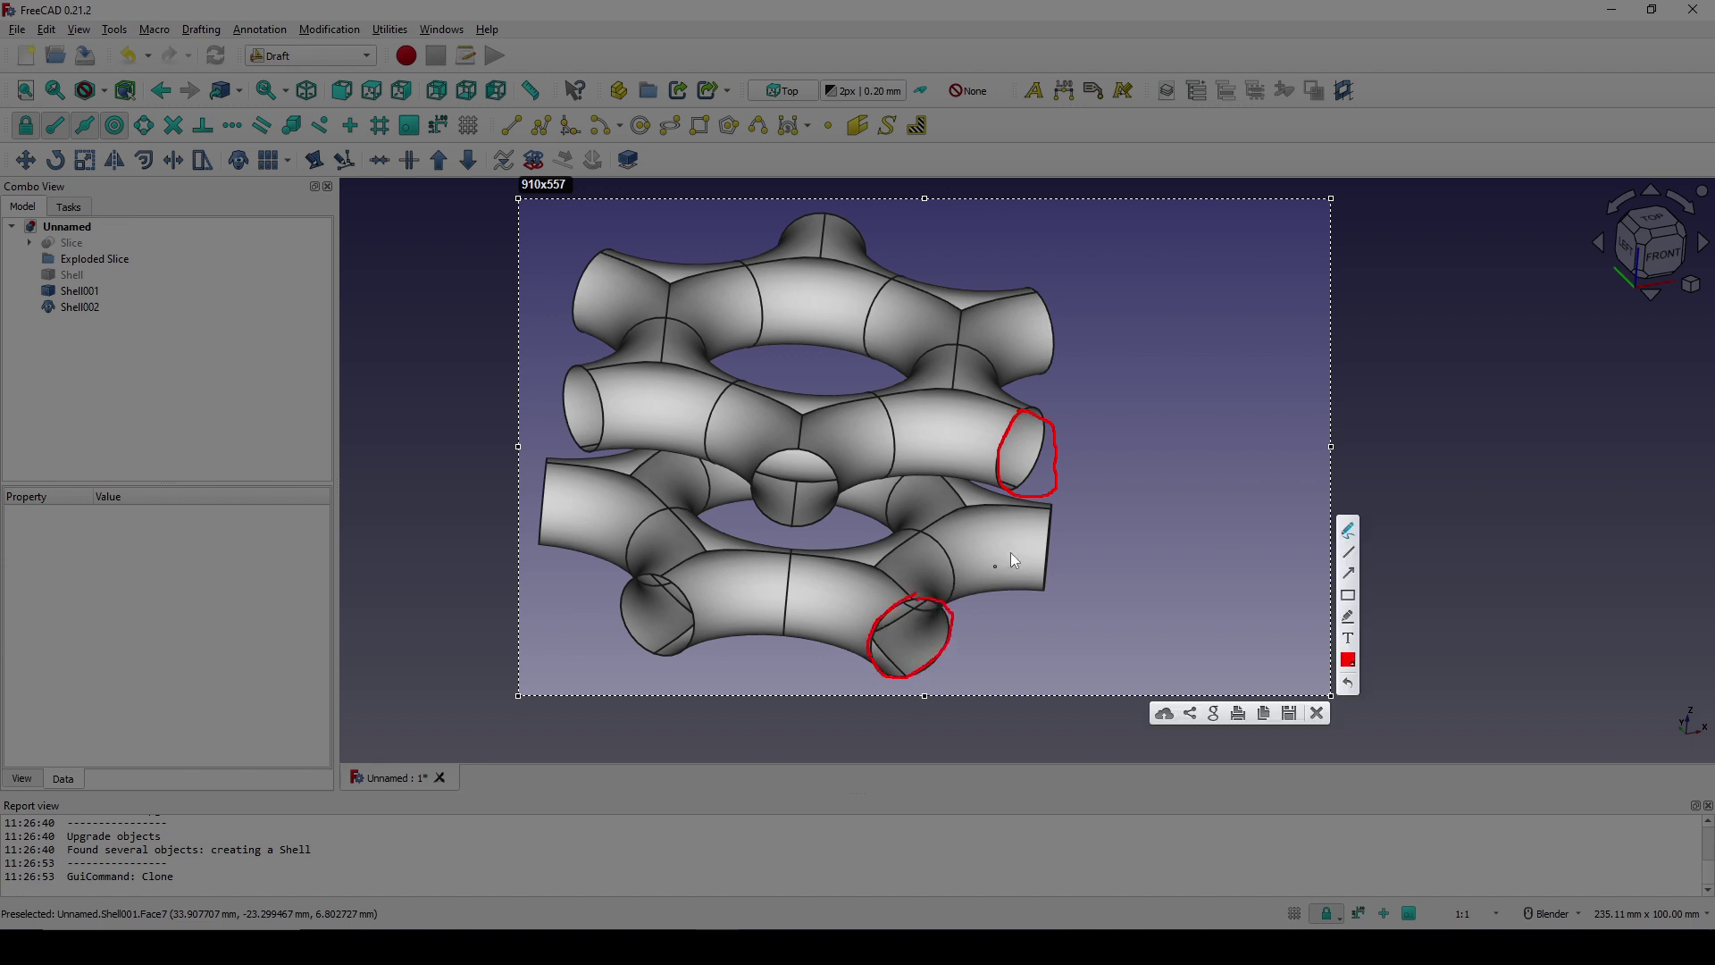
drag(1022, 432, 1036, 463)
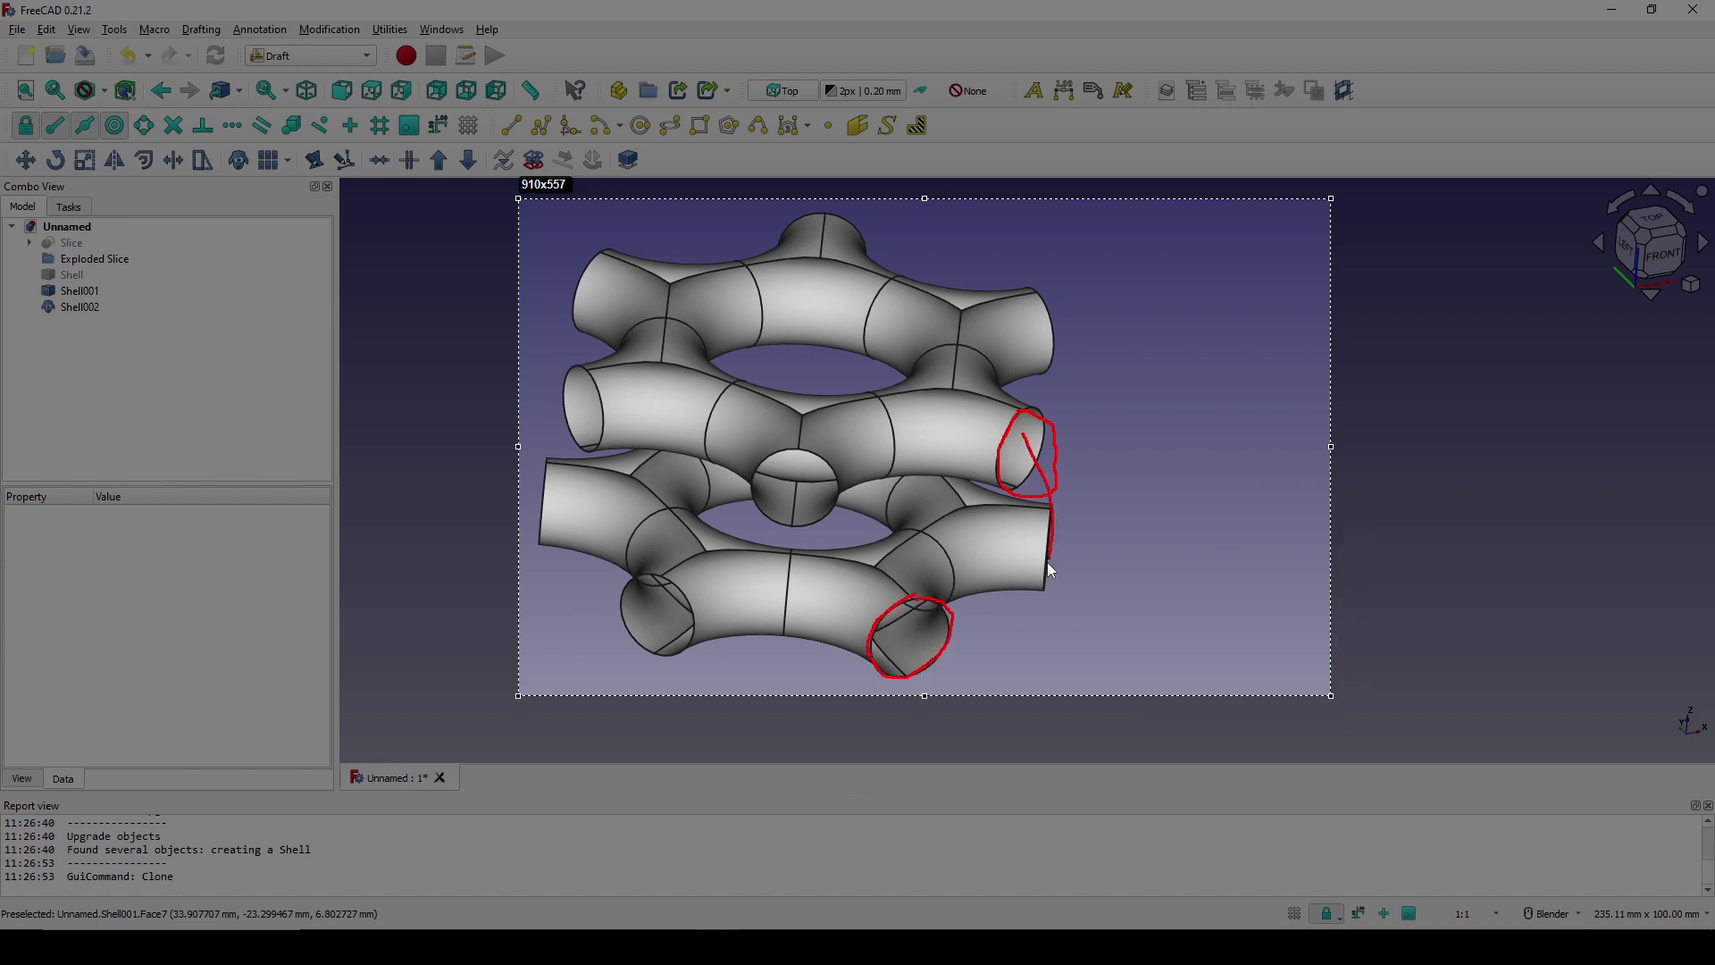
drag(940, 641, 900, 636)
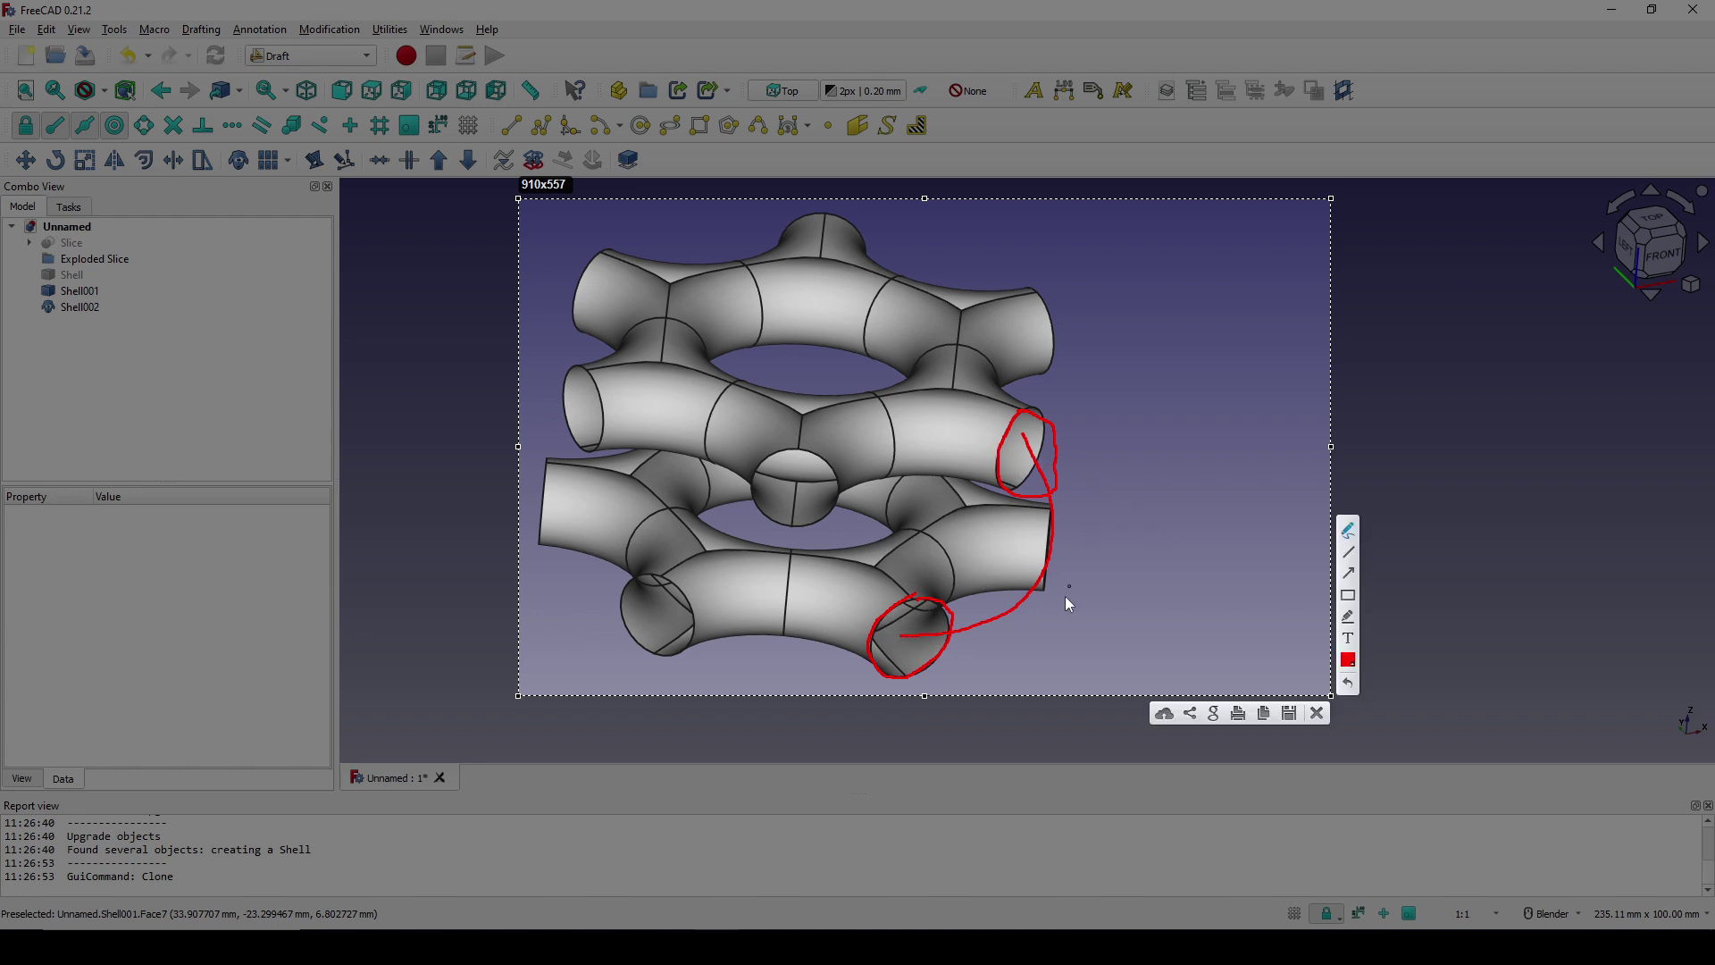
click(1317, 713)
Create a new sketch on the XY-plane with 0 mm offset in the Sketcher workbench, viewed from the top
key(2)
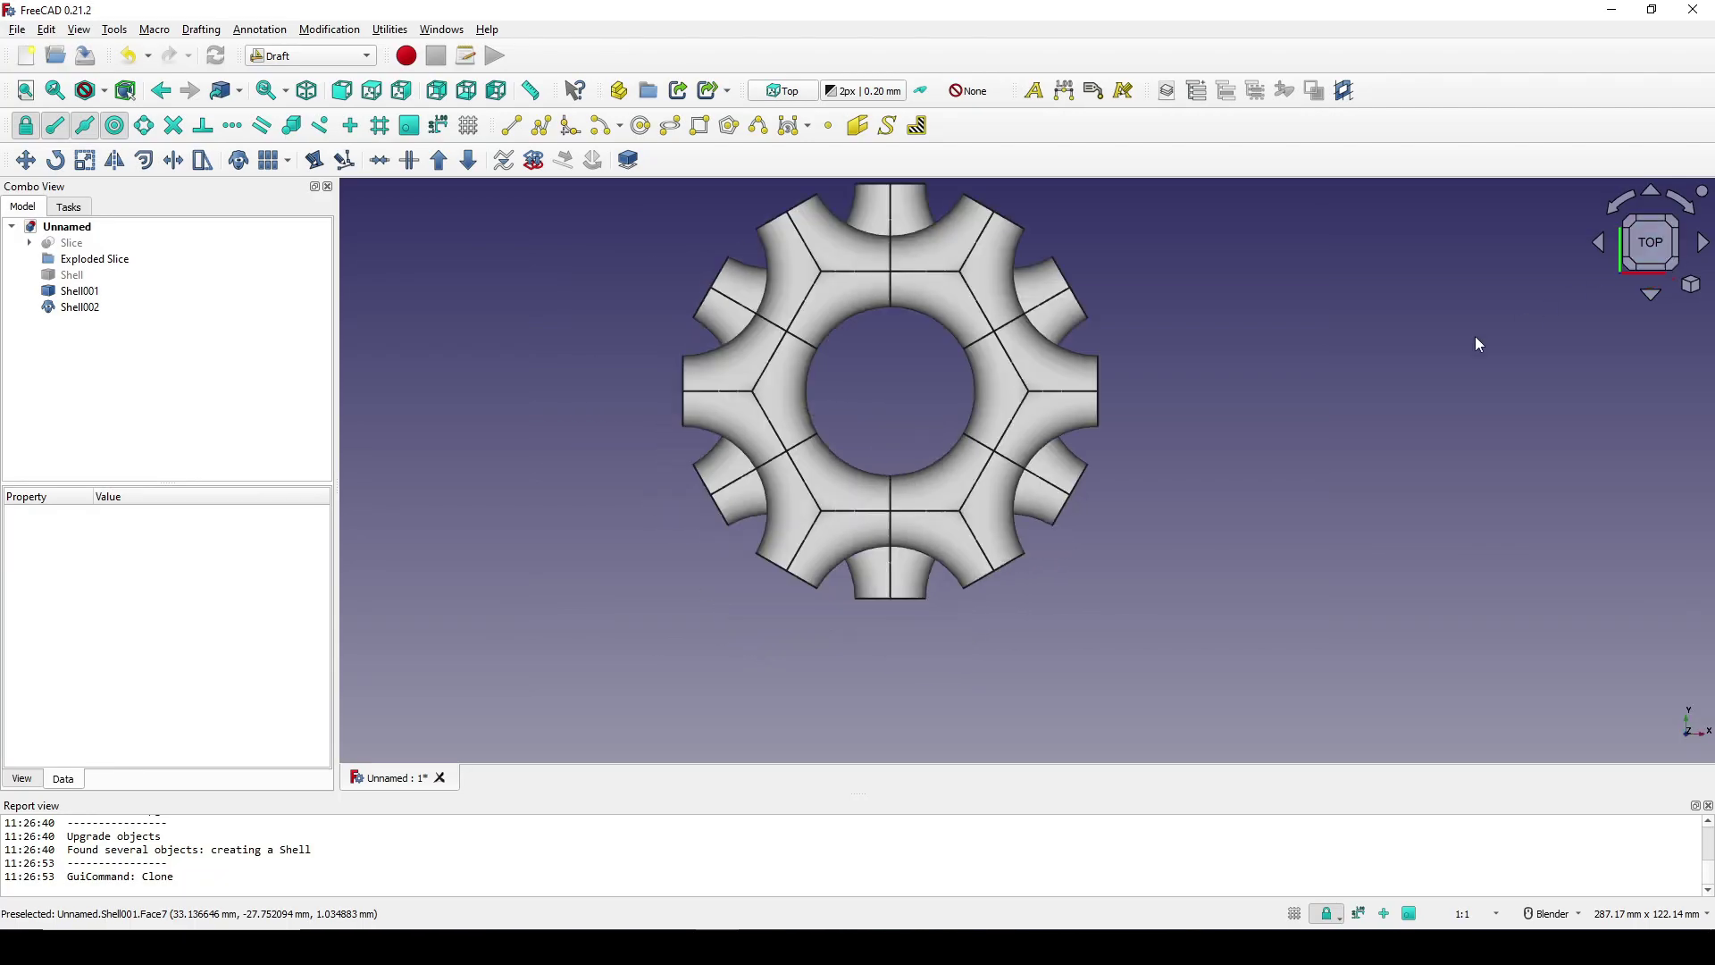
shift+middle_drag(1295, 392, 1289, 416)
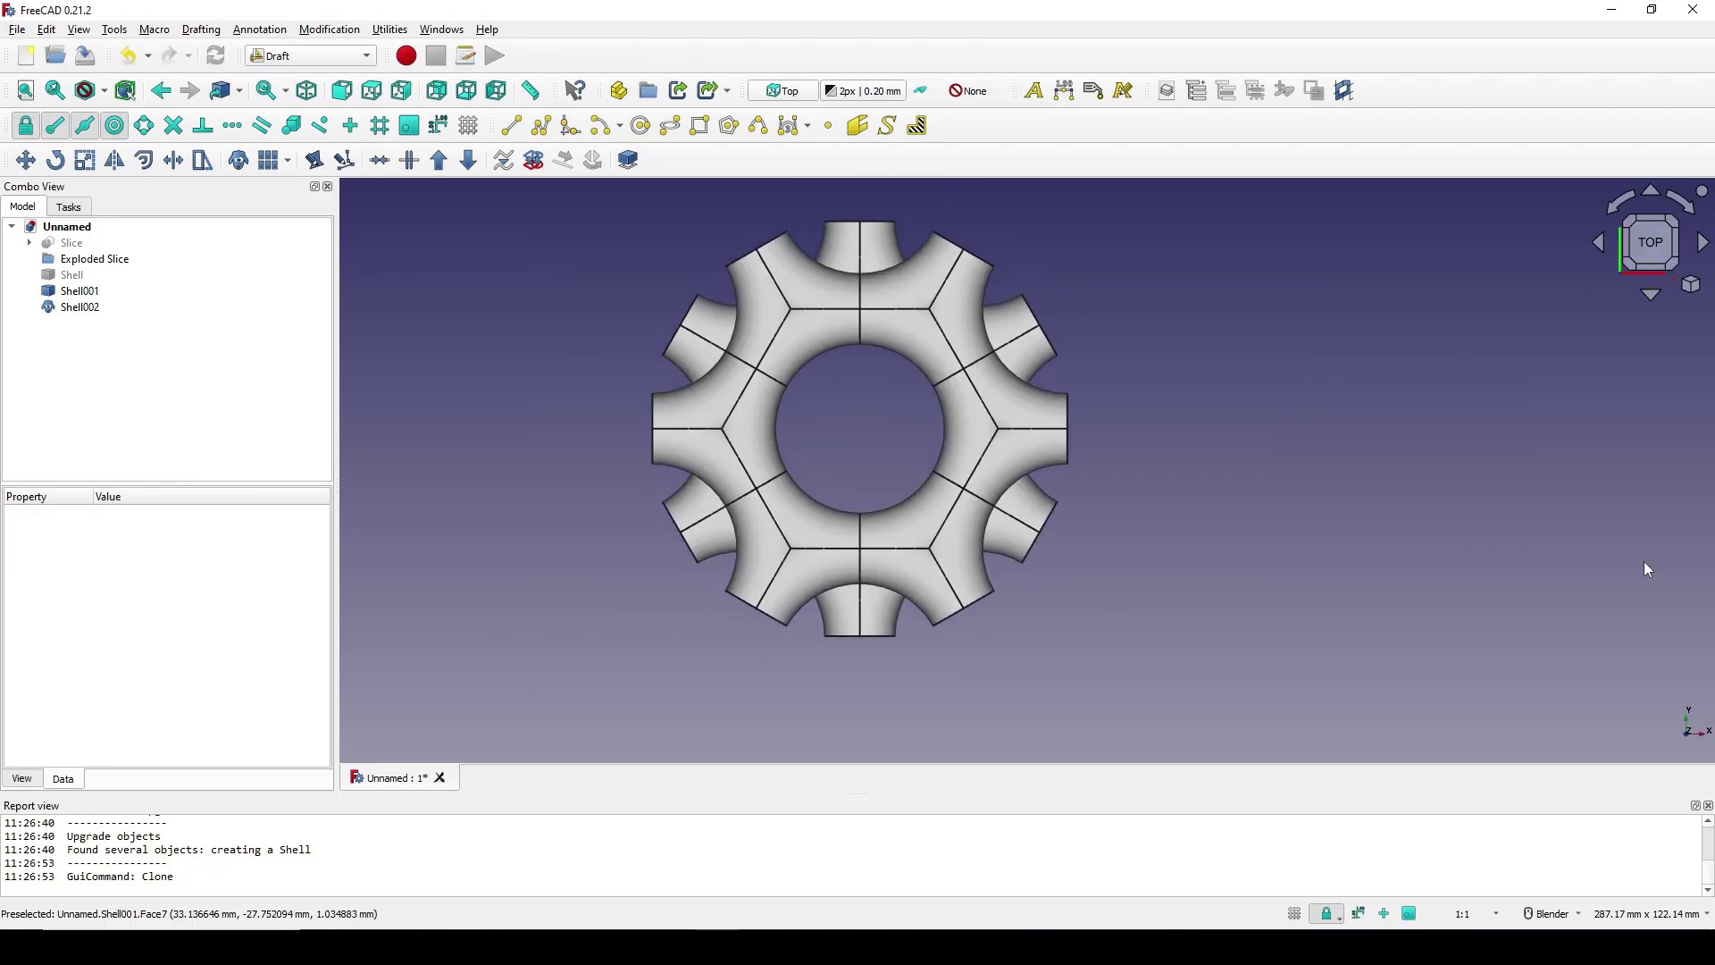
click(296, 56)
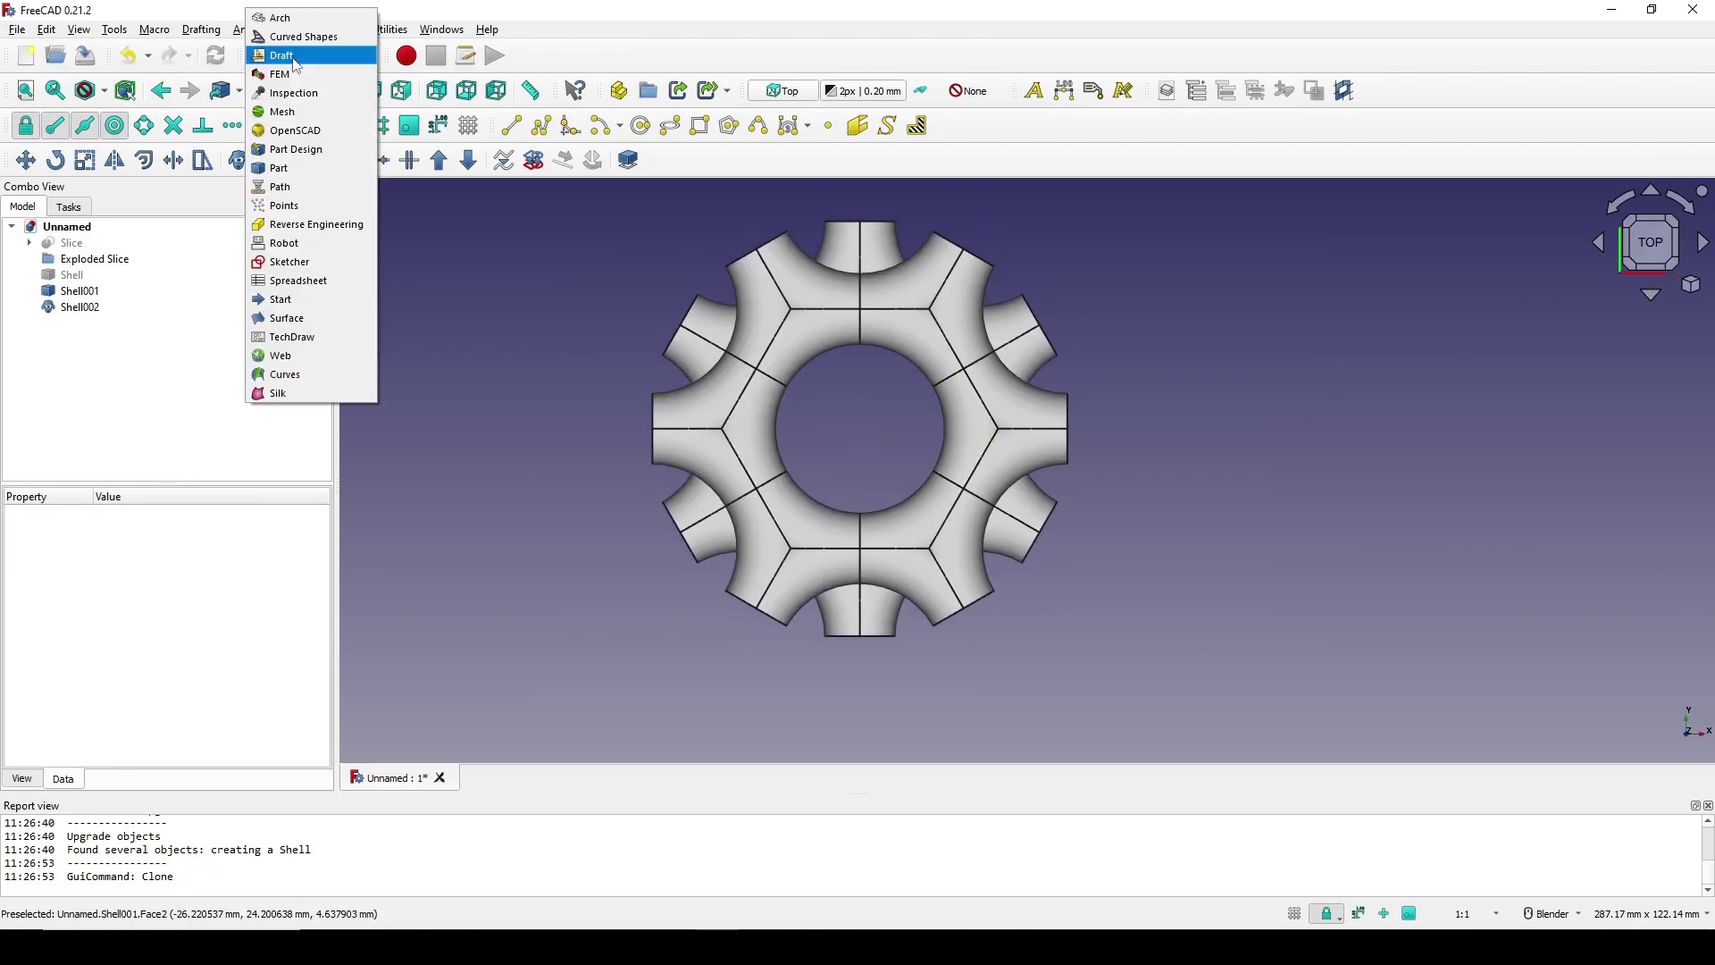
click(289, 262)
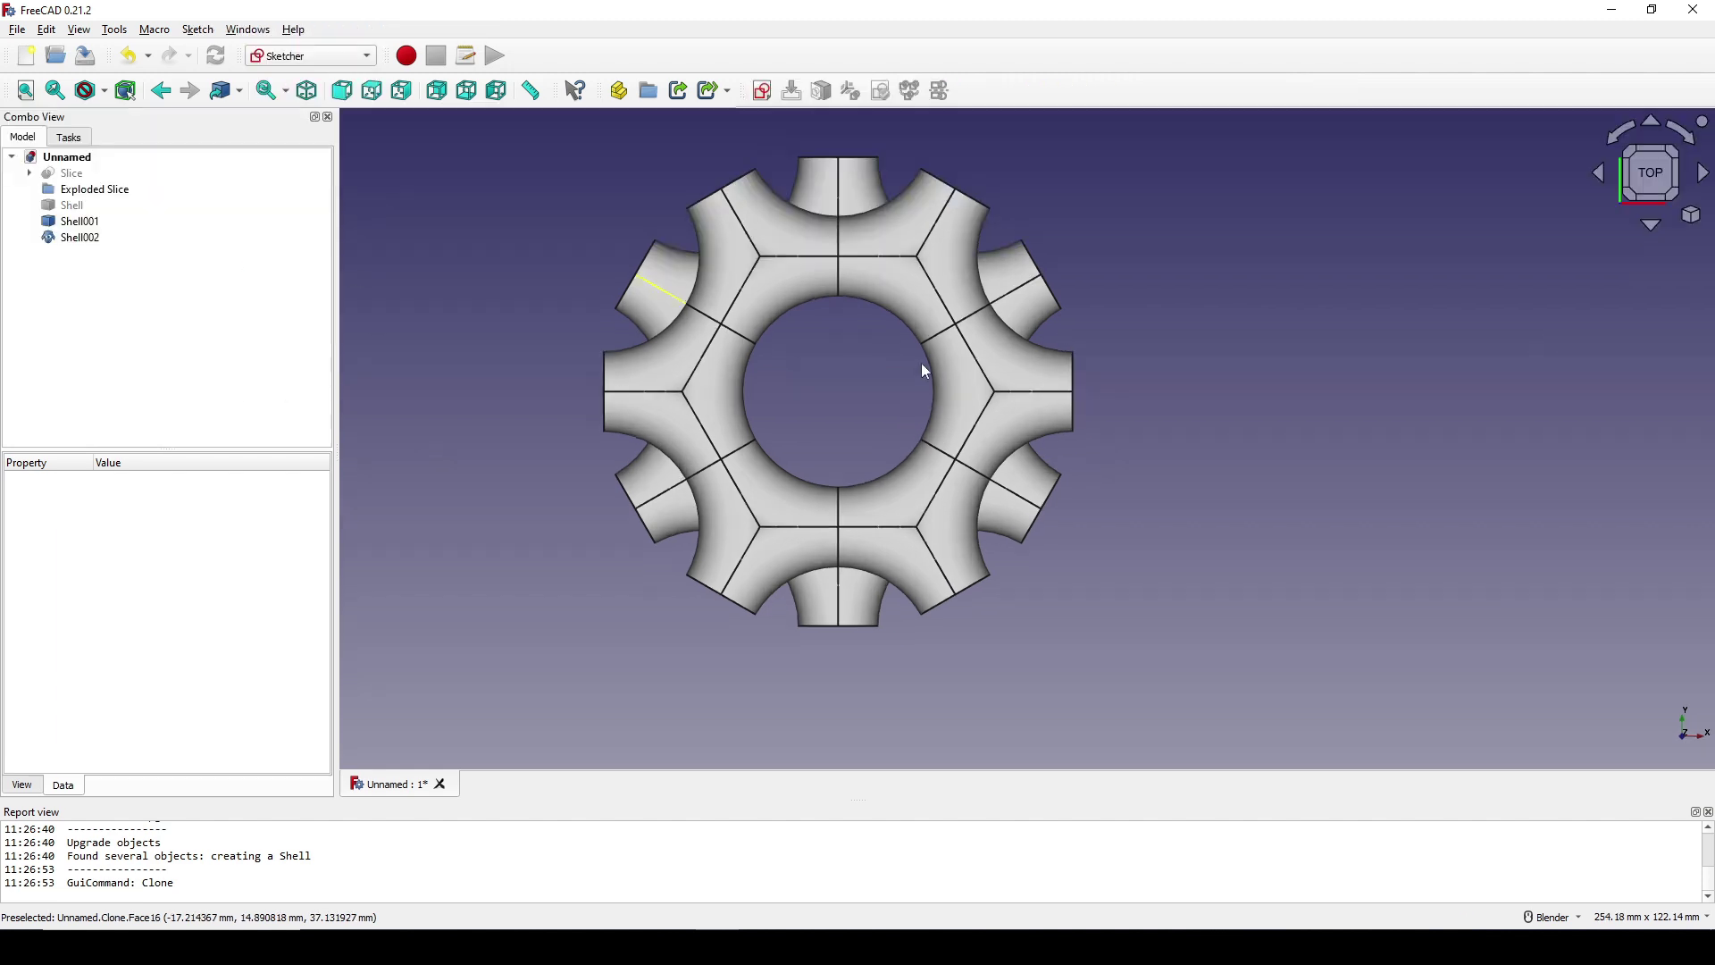
scroll(925, 370, up, 2)
scroll(805, 383, down, 1)
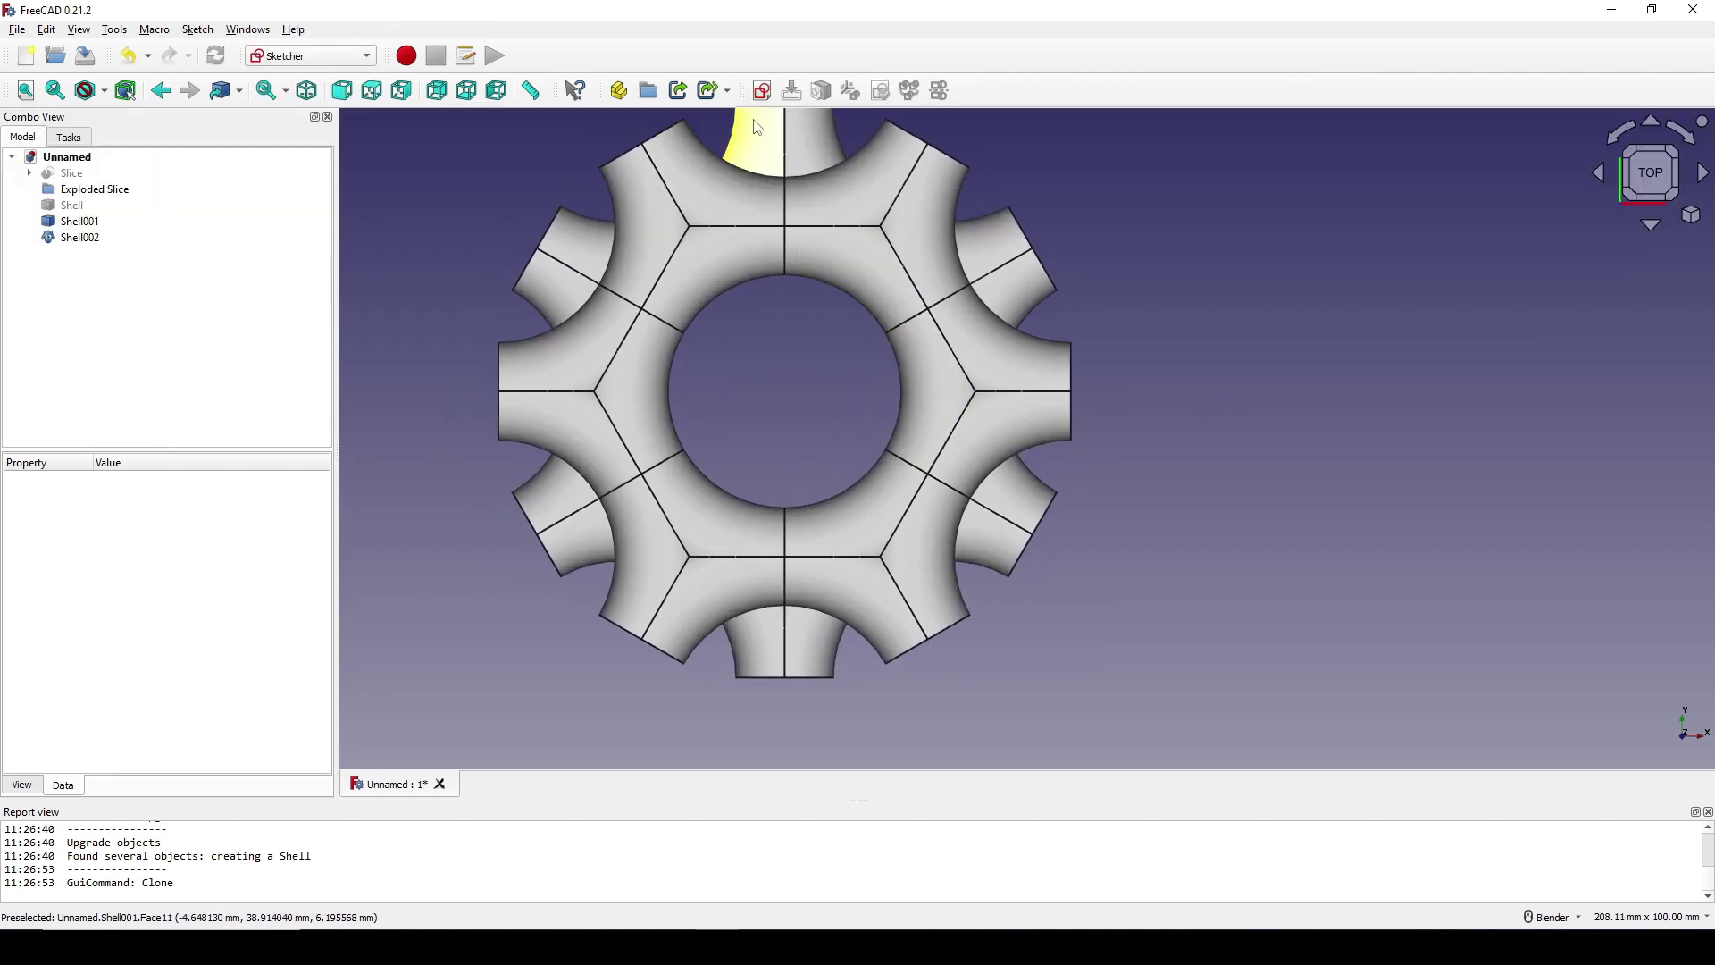
click(762, 90)
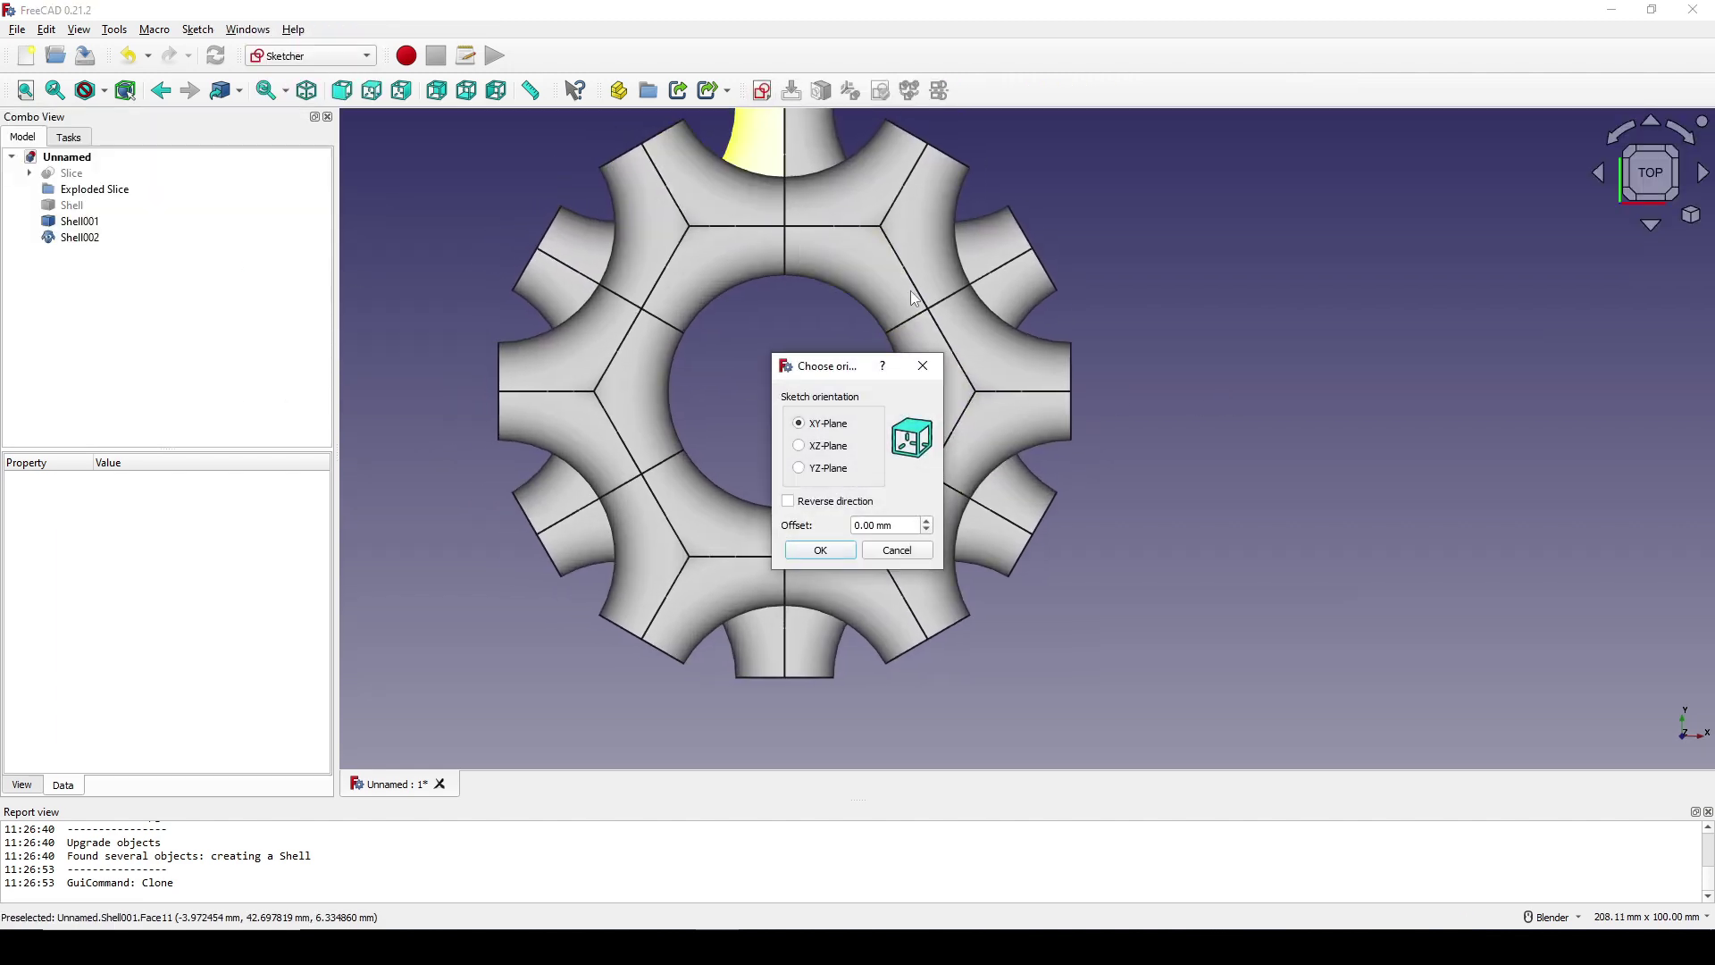
click(820, 549)
Sketch a line about 49 mm long from the origin along the negative vertical axis, past the lower shell's tube end
scroll(880, 513, up, 2)
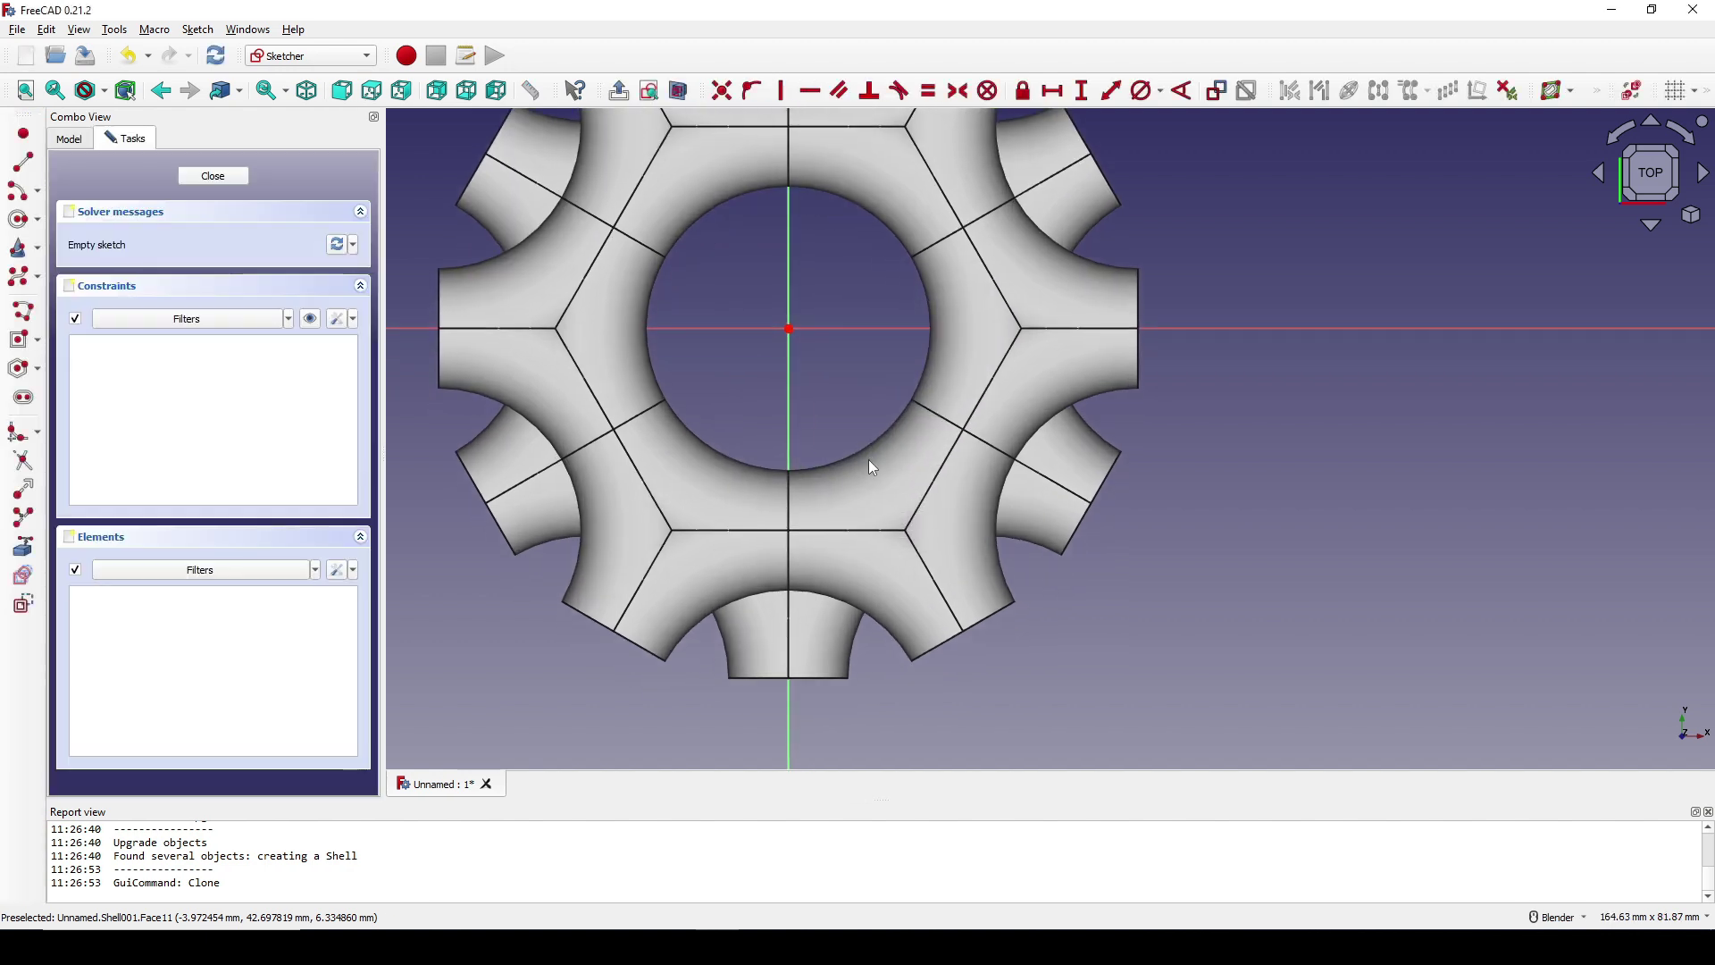
click(24, 163)
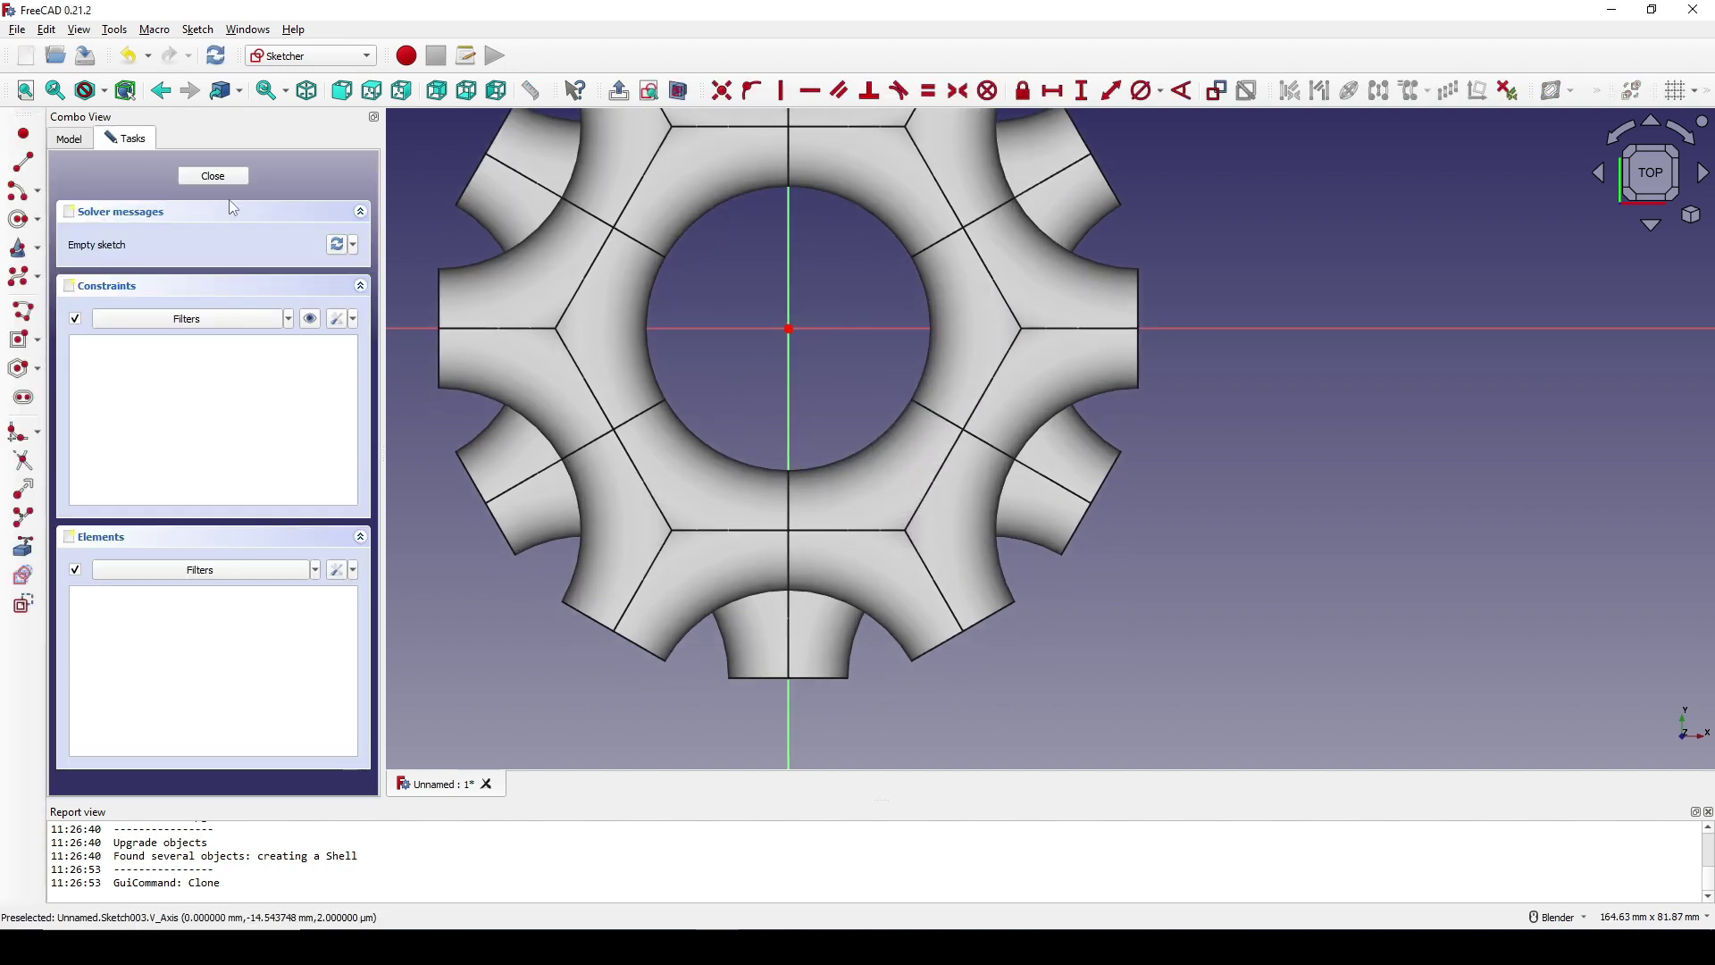
click(790, 329)
click(790, 721)
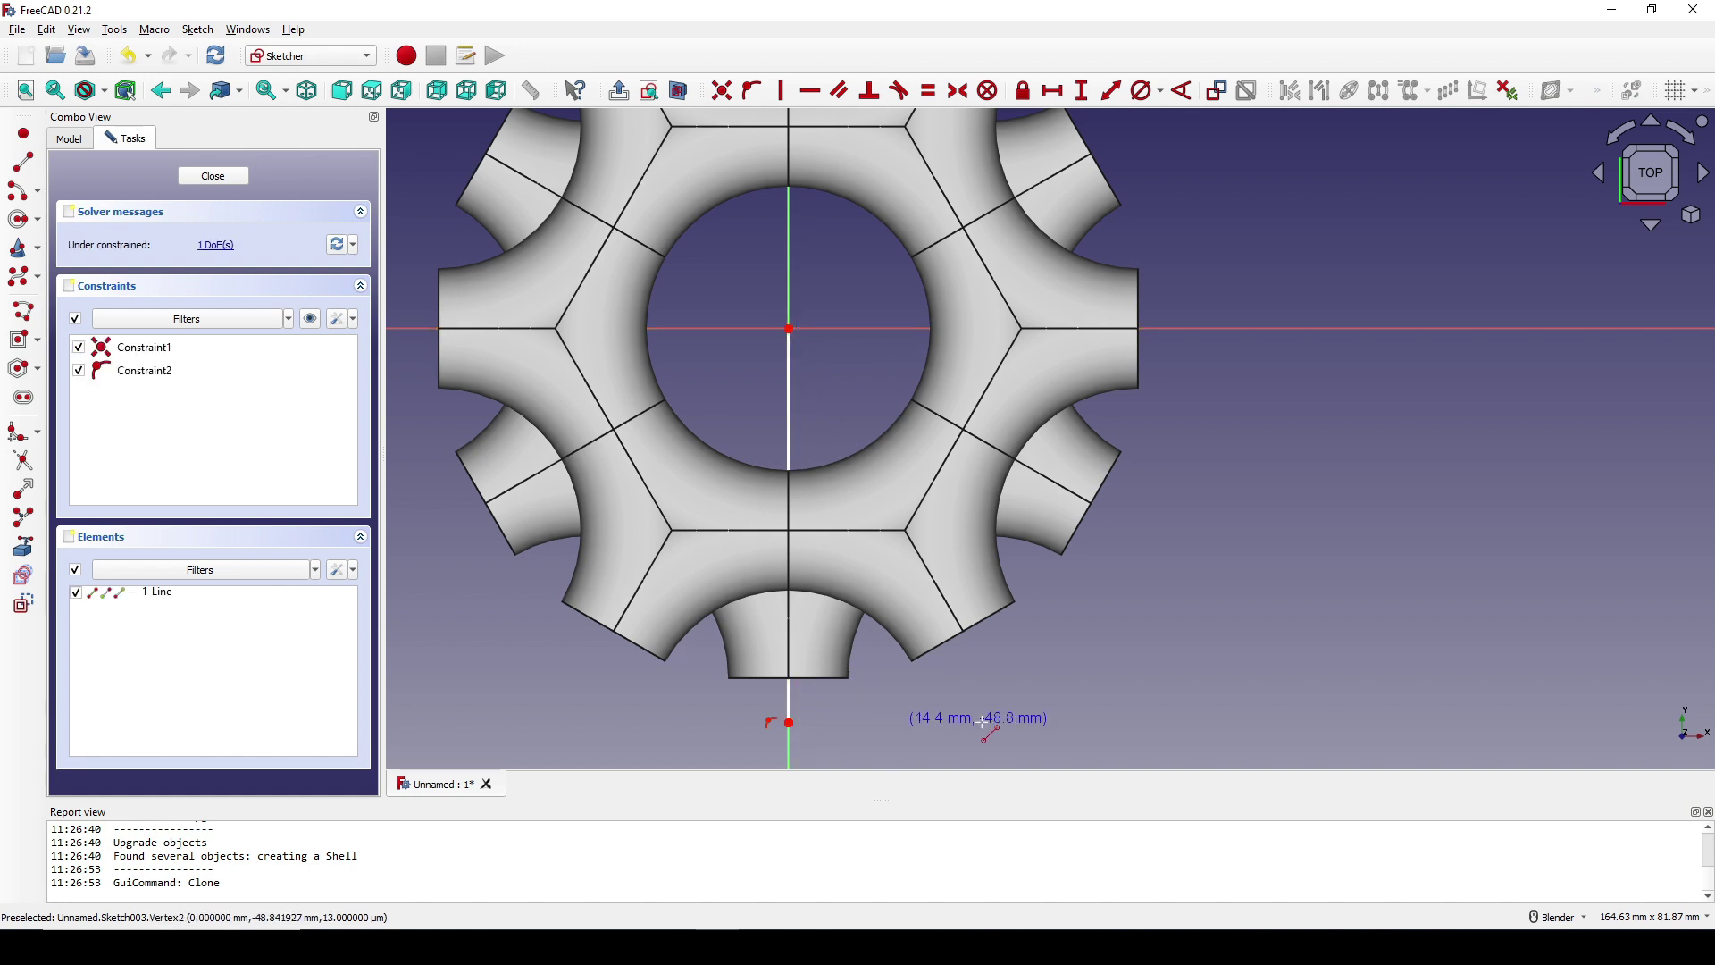
Link the end edge of the lower shell's vertical-axis tube as external geometry and turn on the sketch section view
scroll(983, 704, up, 5)
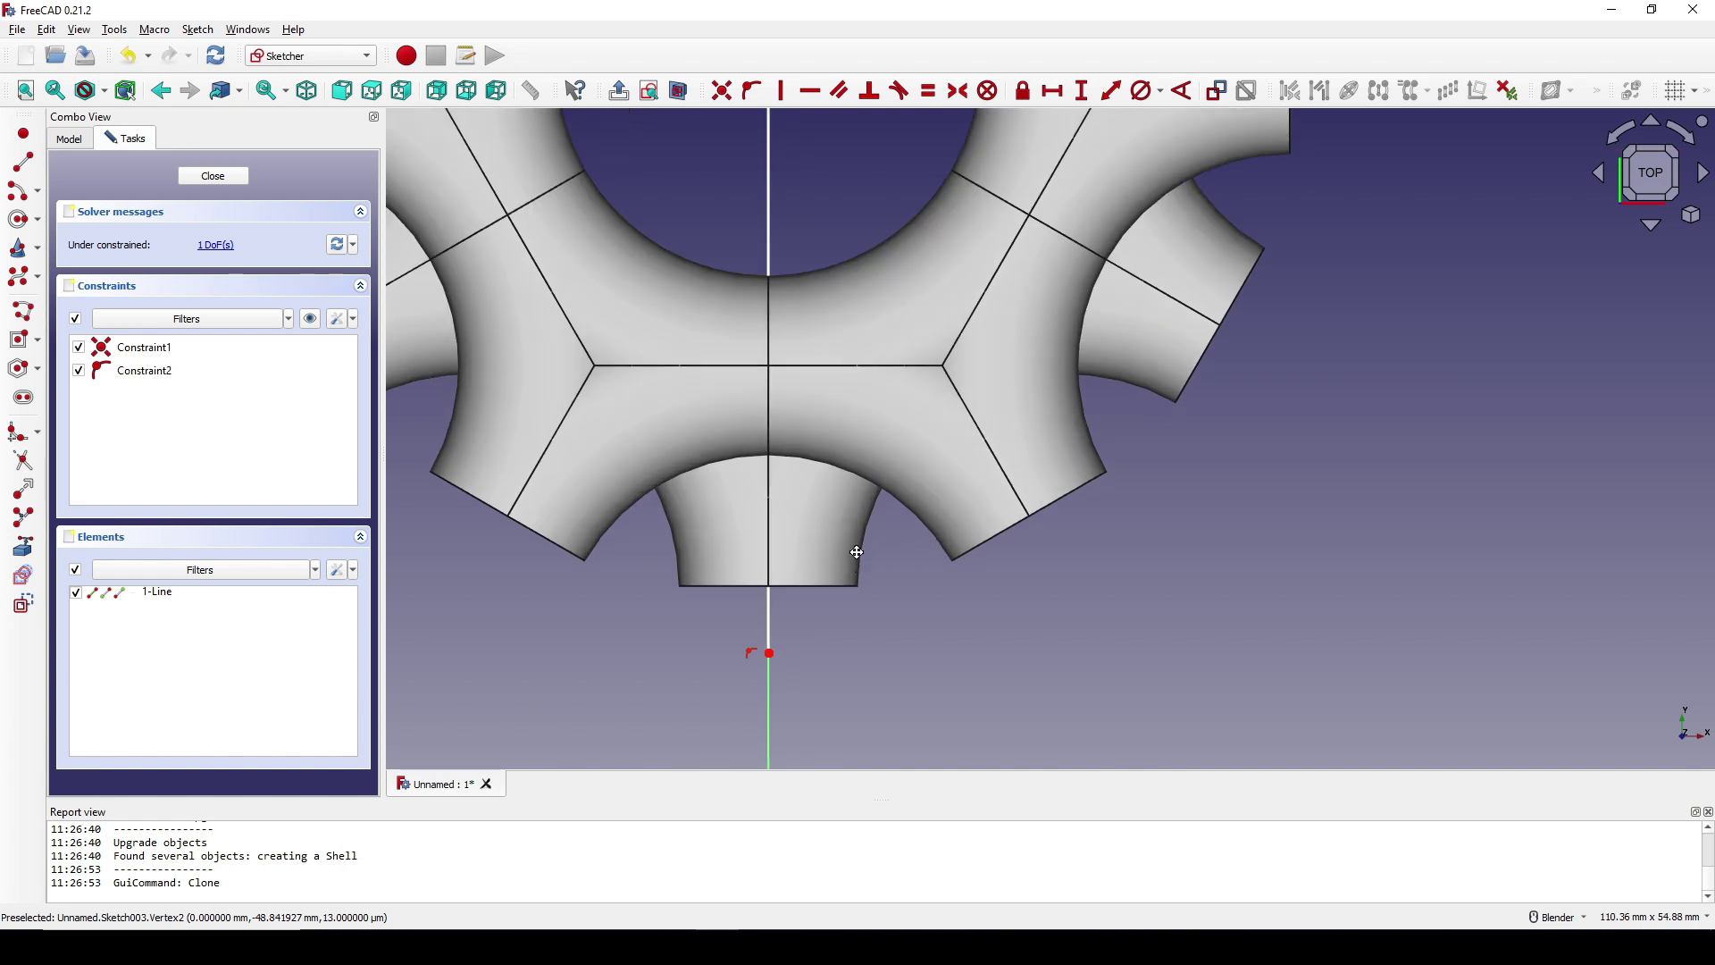
shift+middle_drag(873, 578, 874, 570)
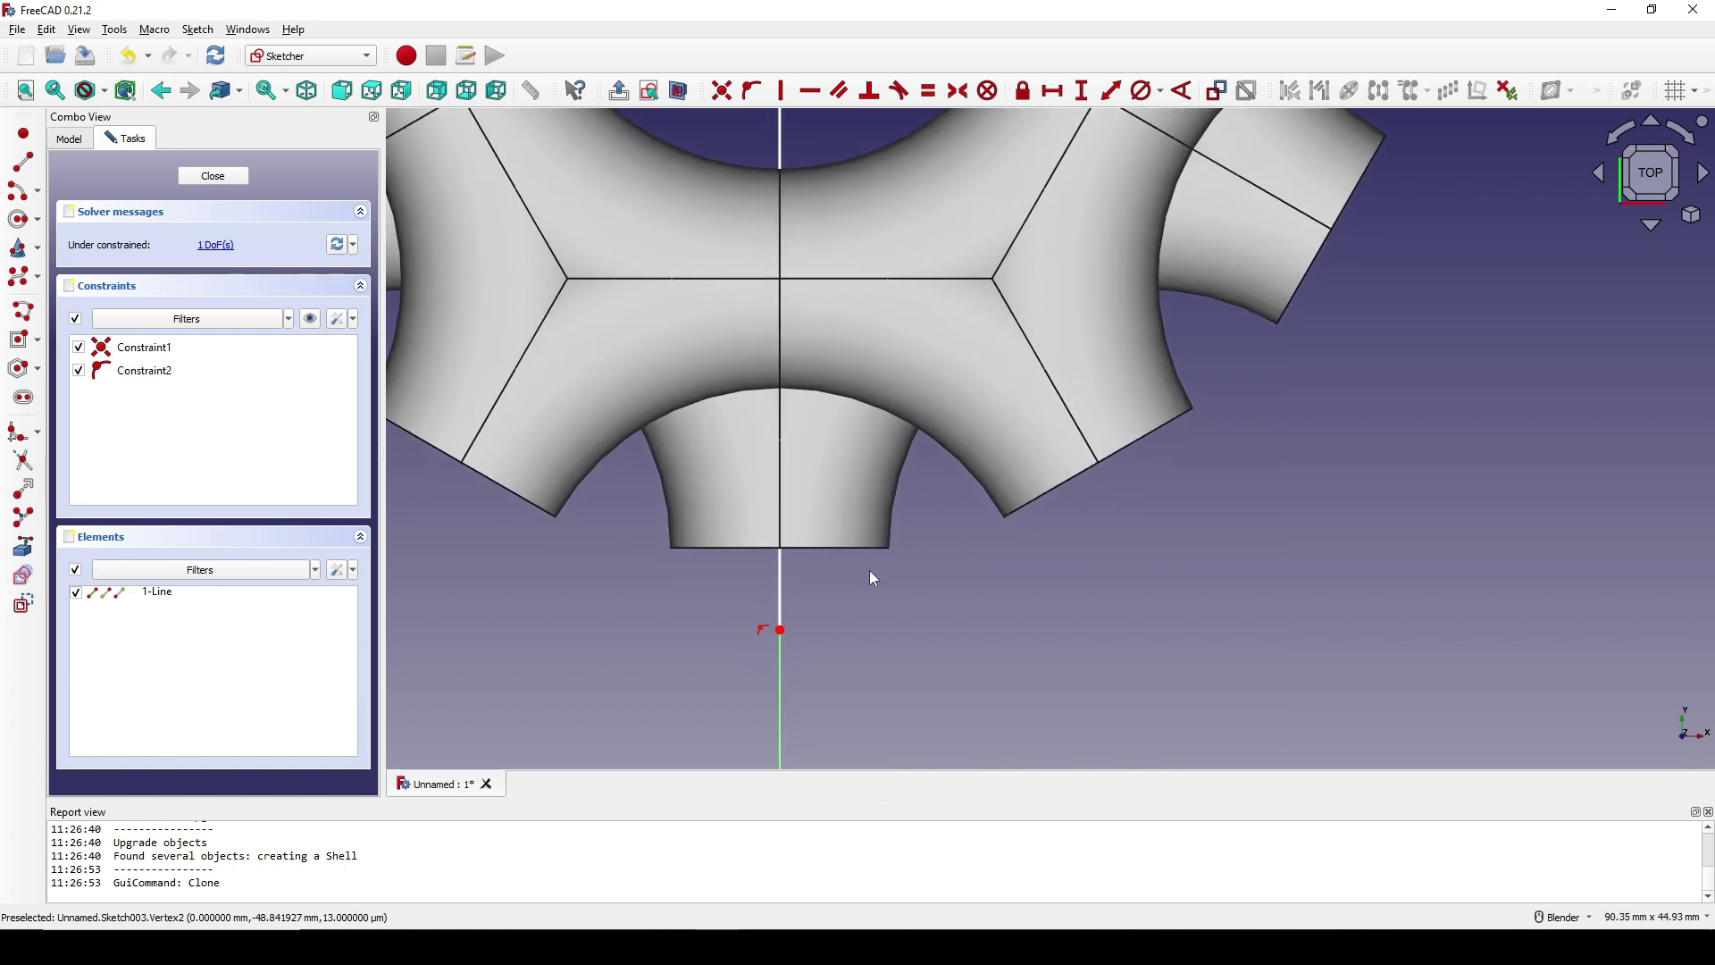
key(x)
click(871, 549)
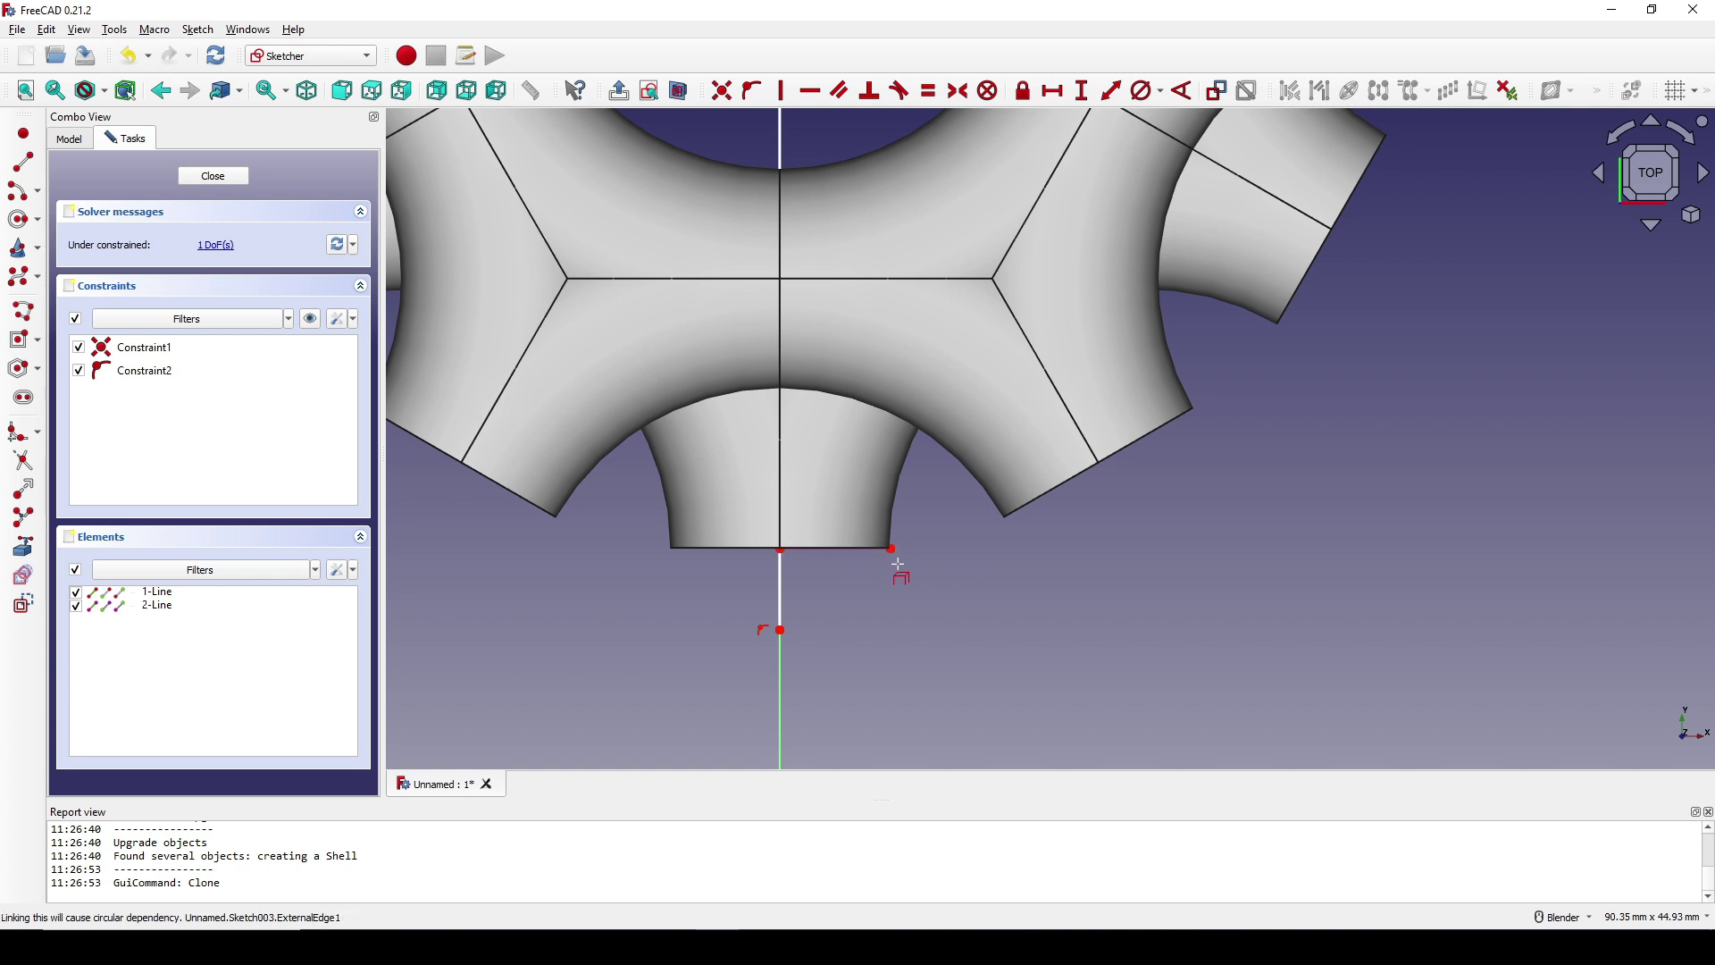
scroll(924, 574, up, 2)
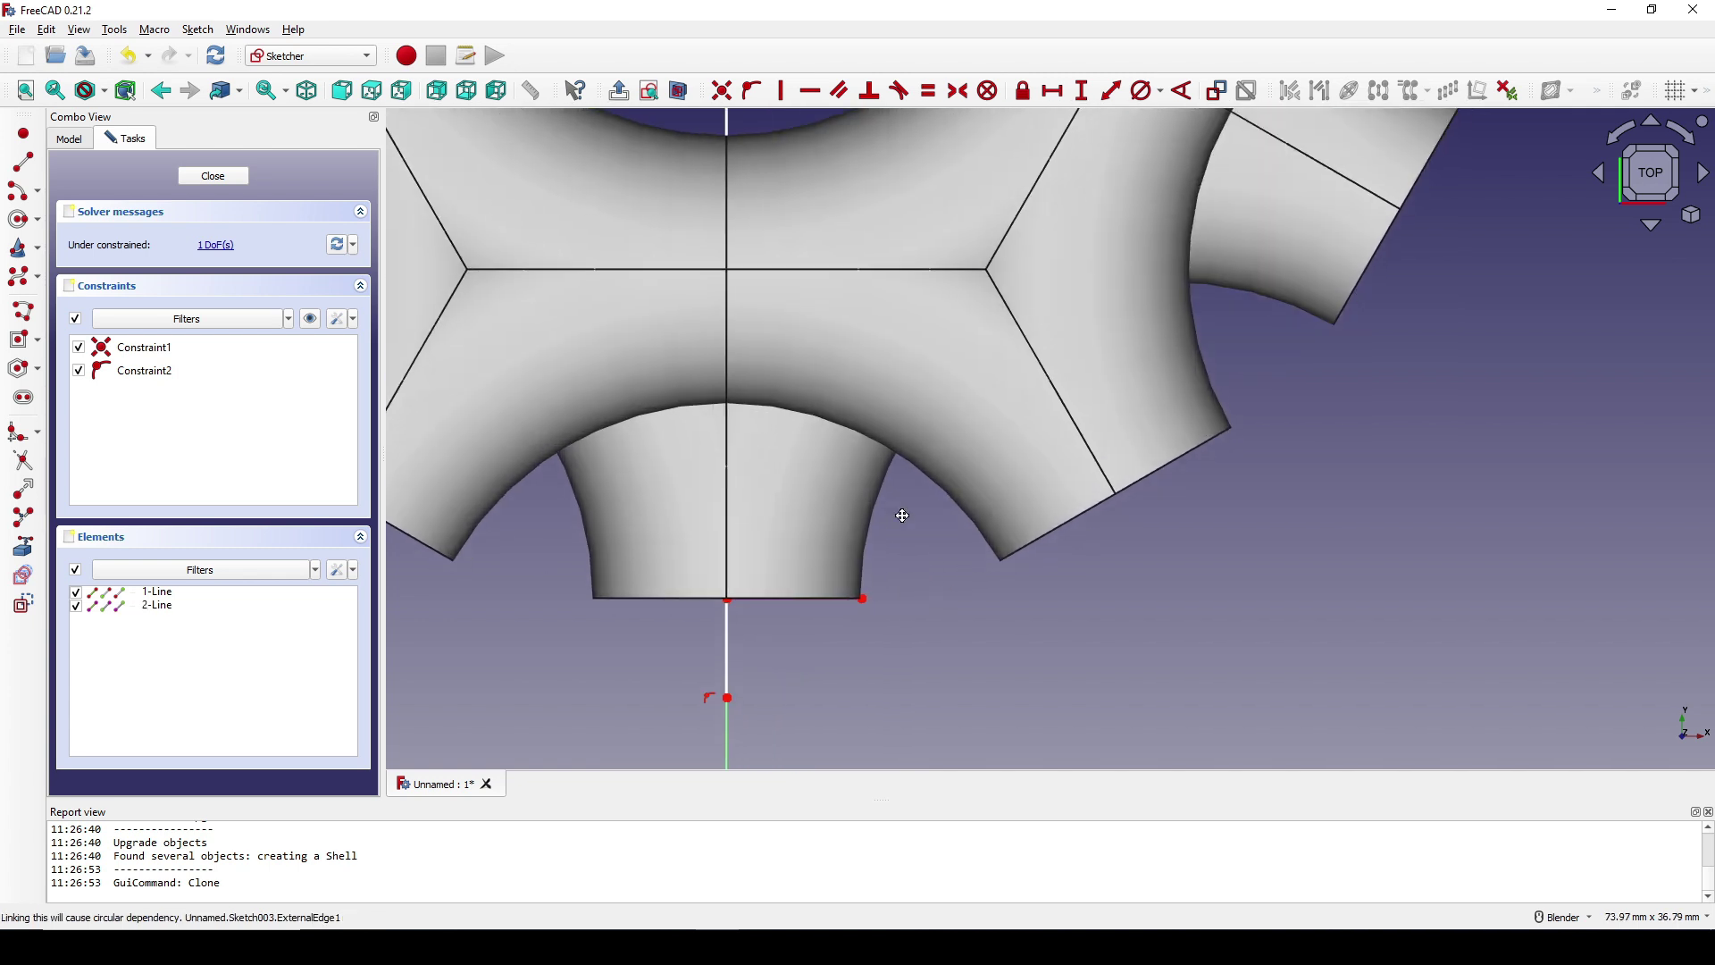
click(680, 91)
scroll(898, 548, up, 2)
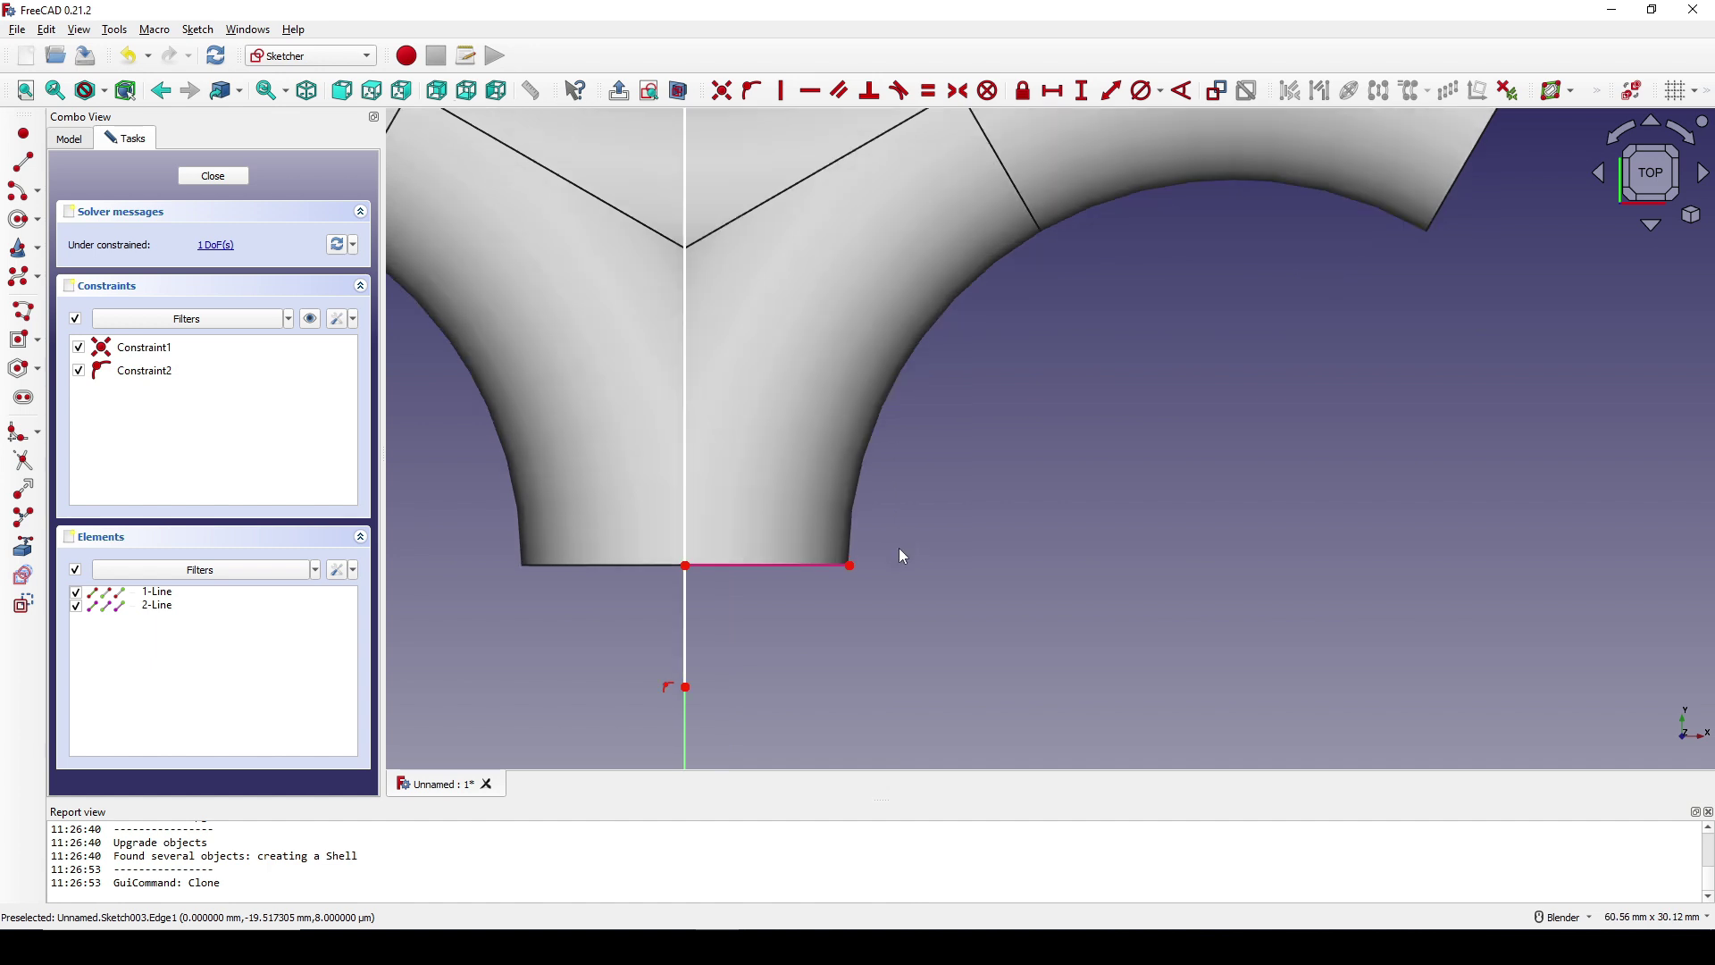
Constrain the line's free endpoint horizontally to the outer vertex of the external edge and close the sketch
click(720, 642)
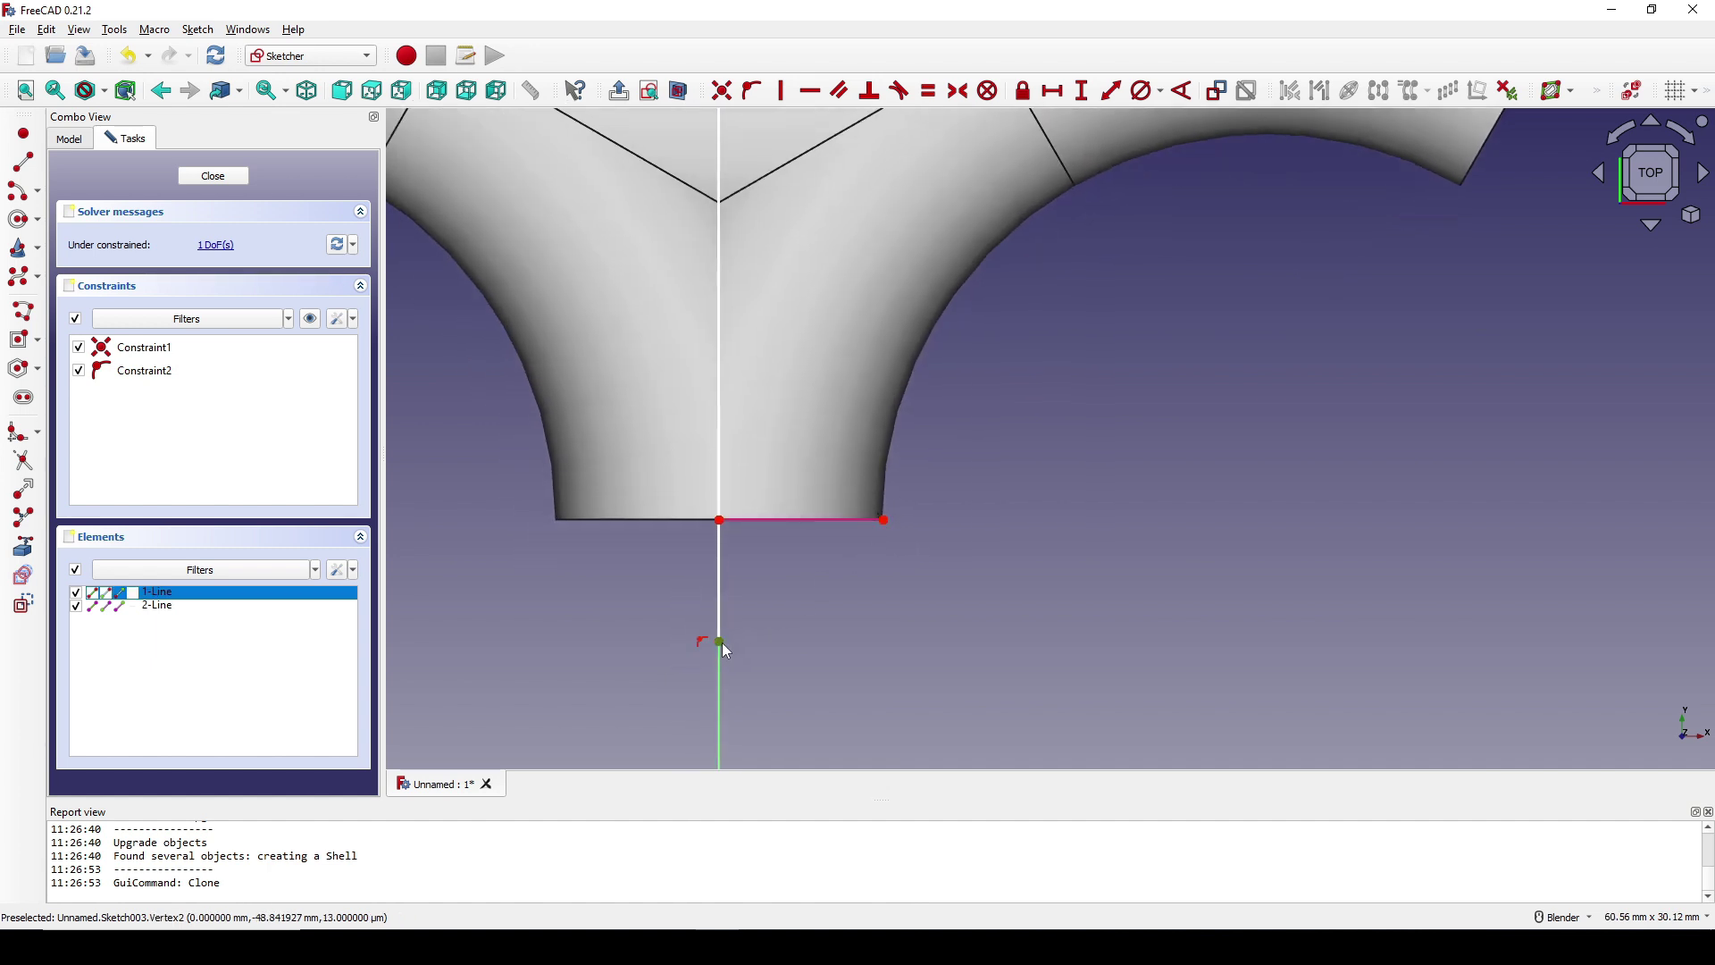
click(886, 520)
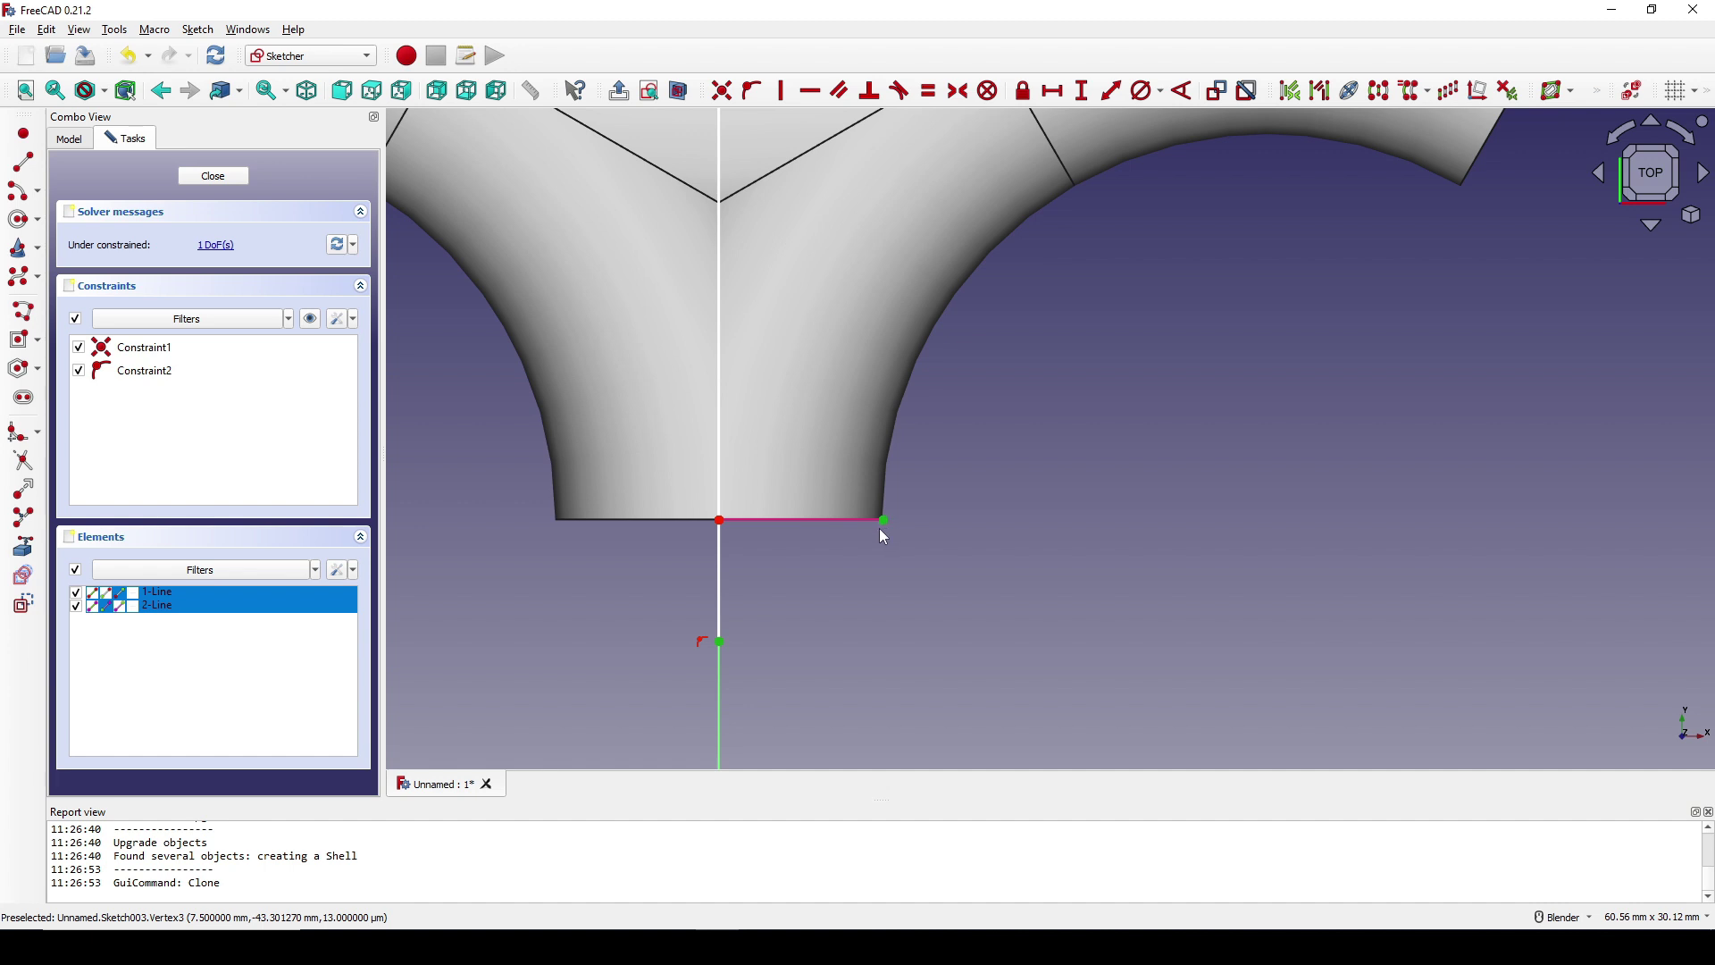
key(h)
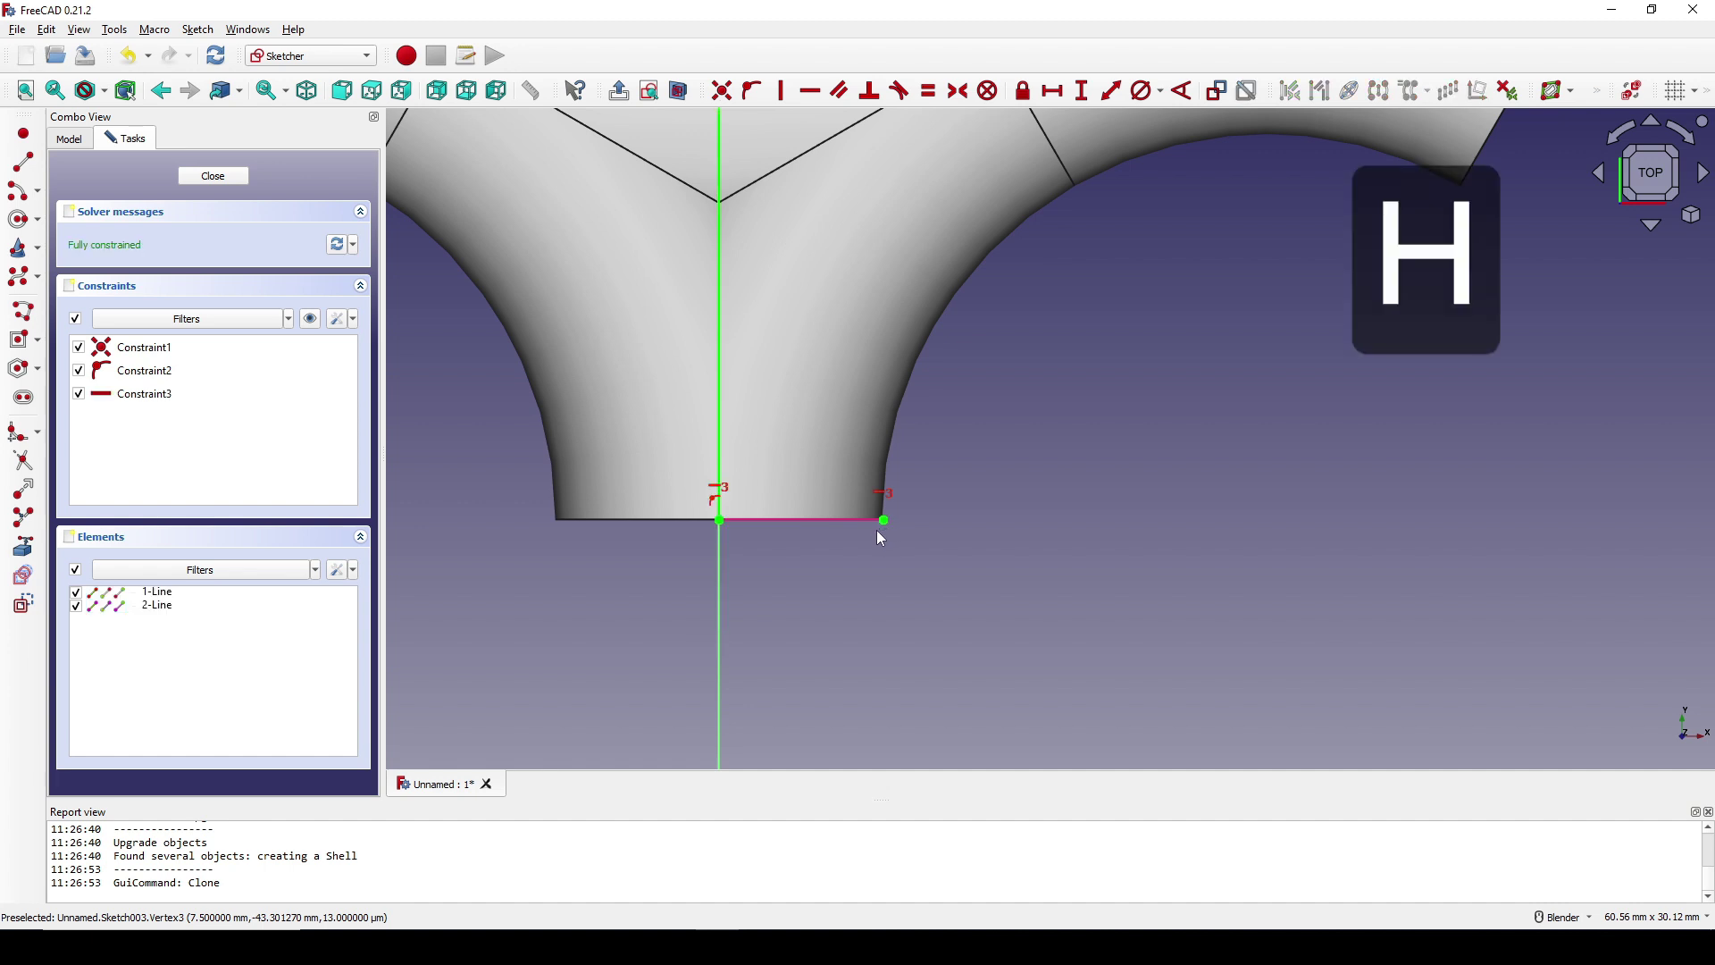
scroll(877, 536, down, 5)
scroll(875, 541, down, 4)
scroll(930, 511, up, 4)
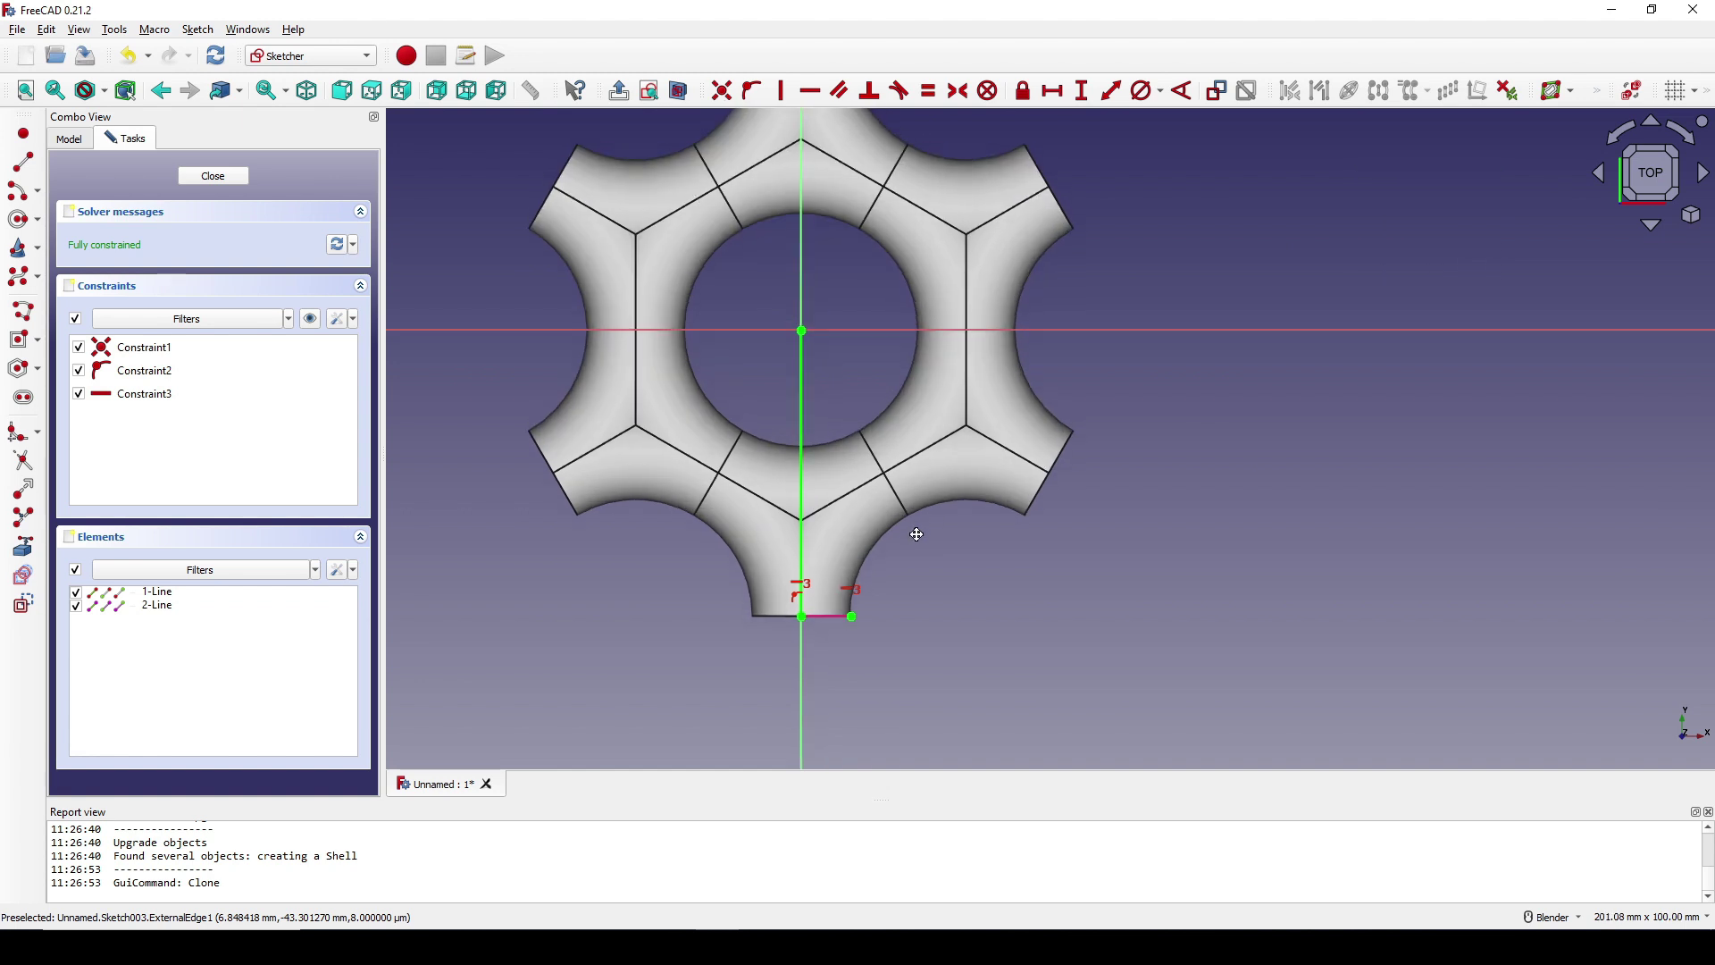
click(228, 177)
Examine the guide line's position relative to the lower shell's tube opening from several angles
middle_drag(880, 510, 731, 546)
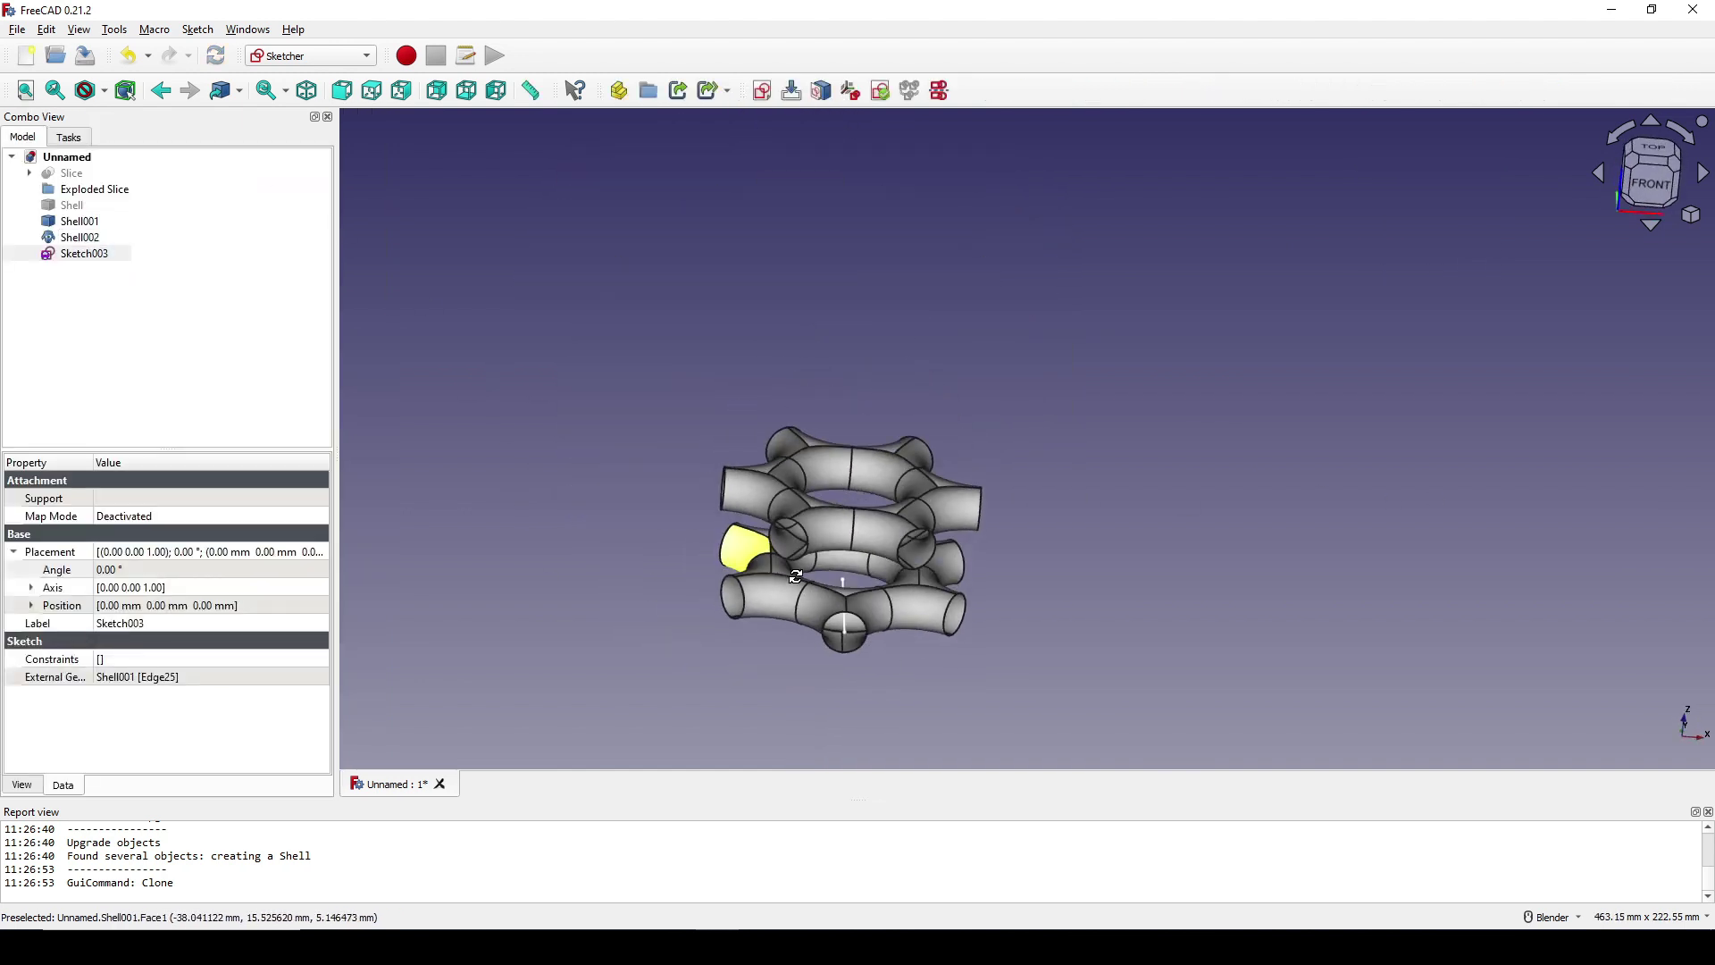
scroll(909, 615, up, 5)
scroll(906, 622, up, 3)
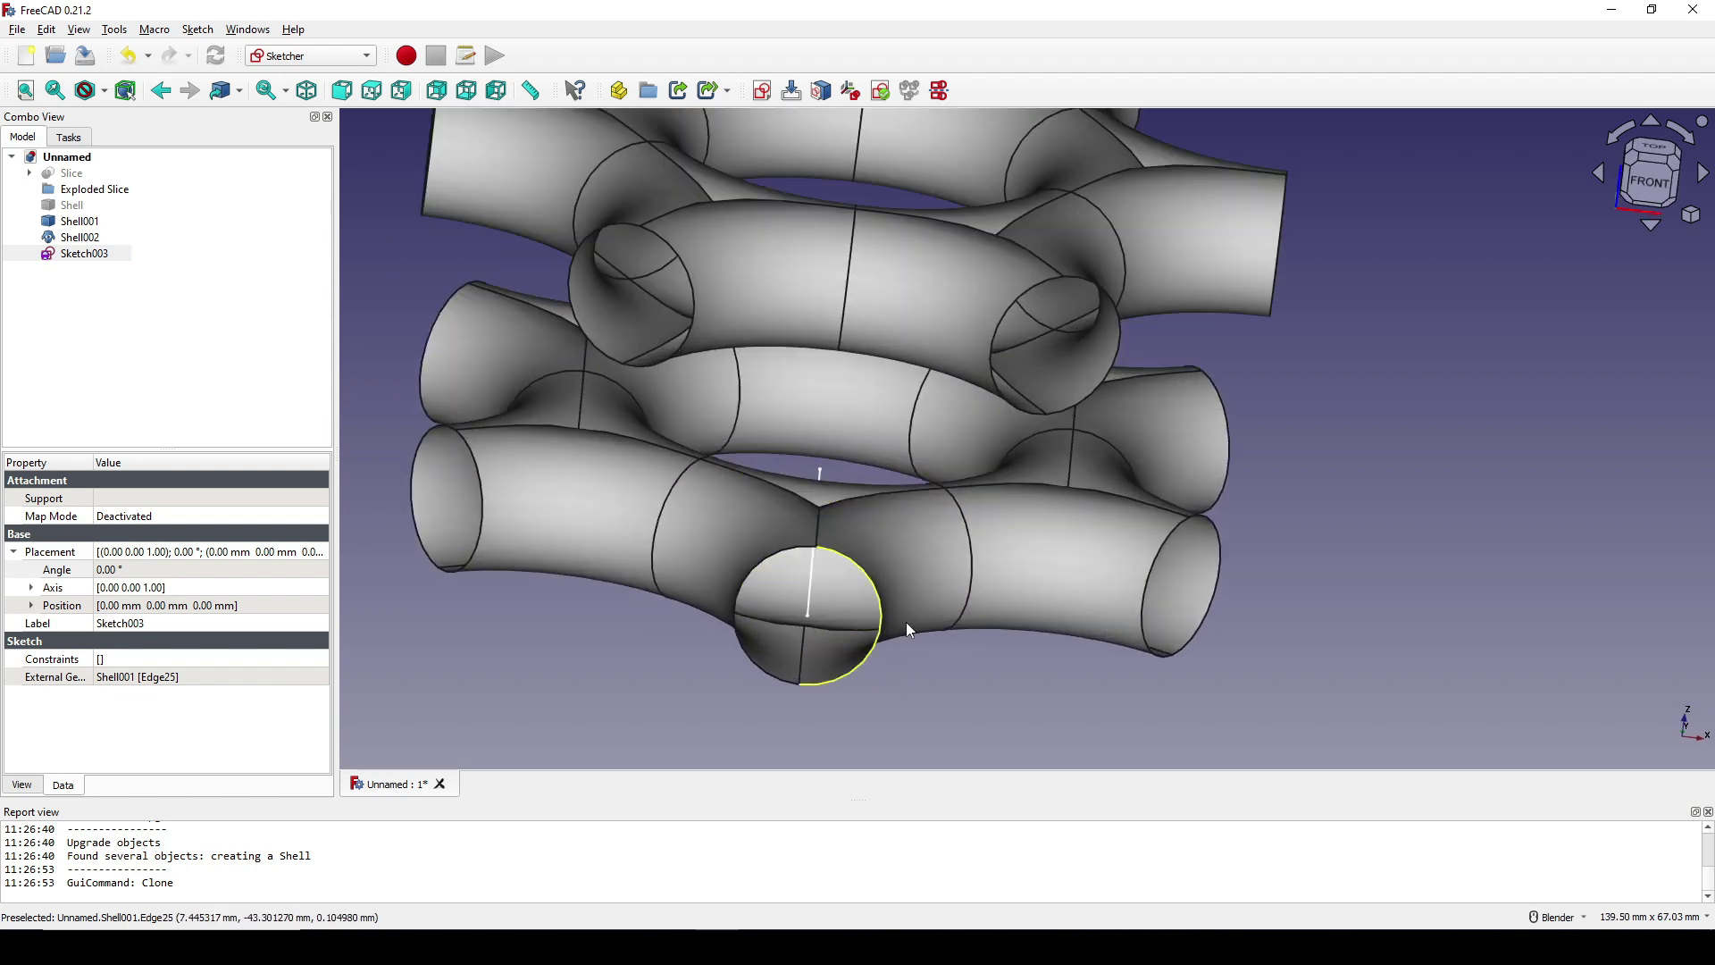
middle_drag(906, 622, 888, 581)
scroll(988, 574, up, 3)
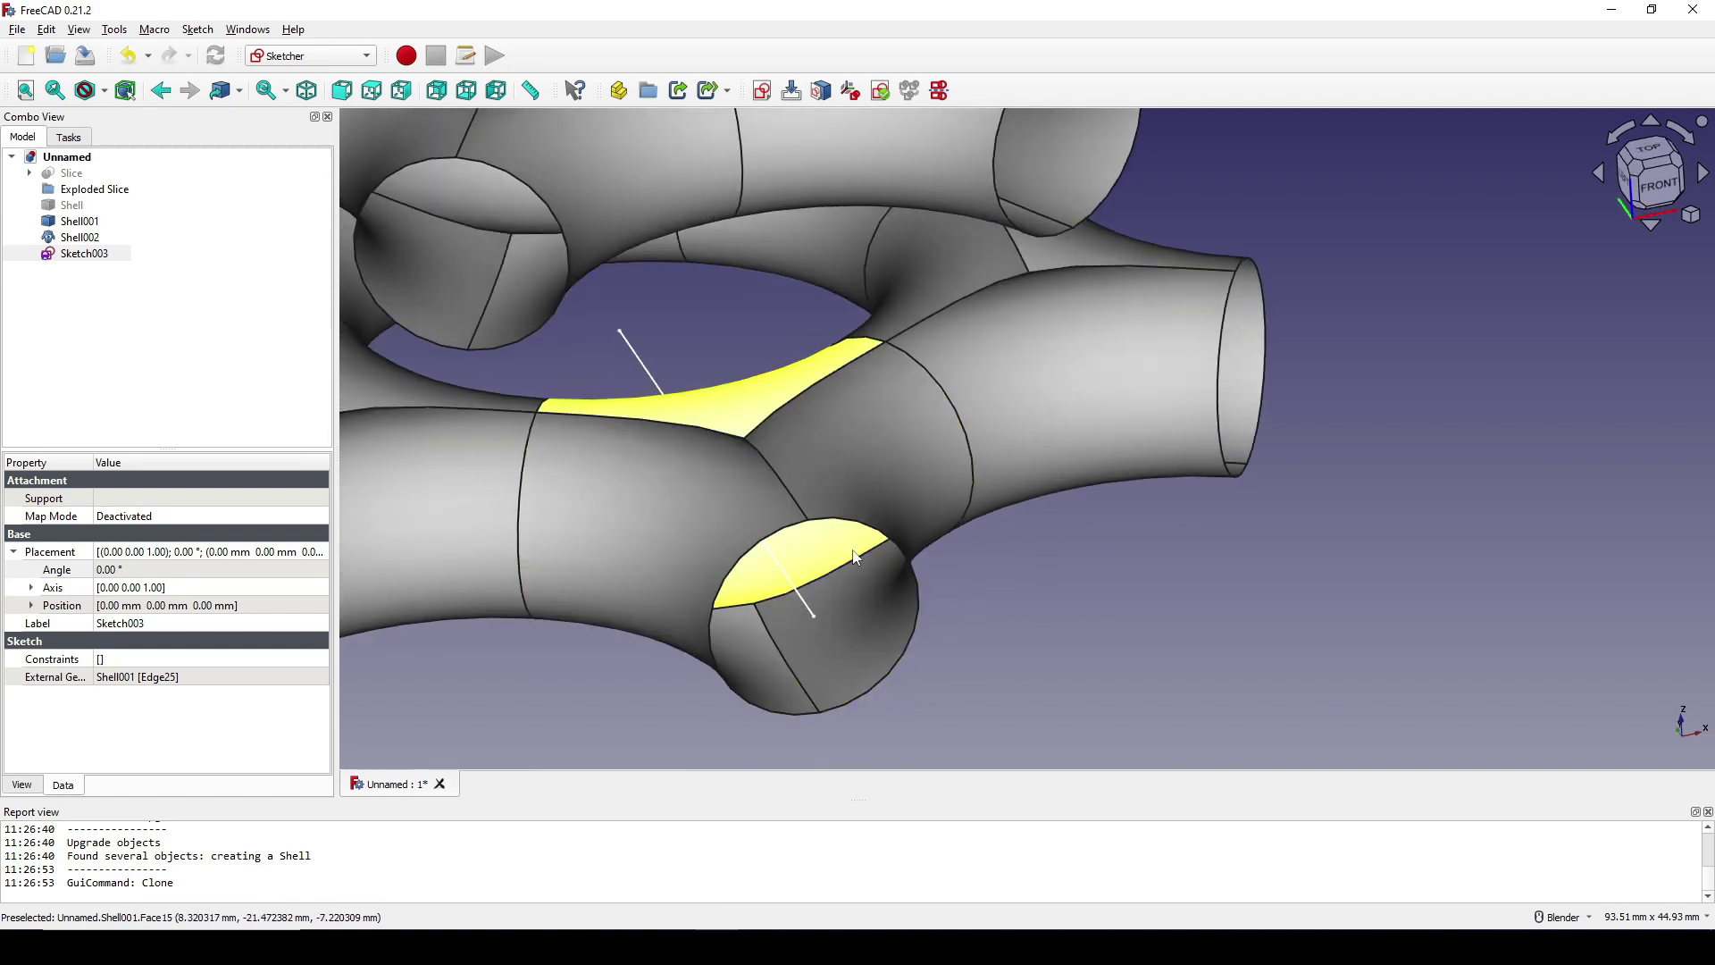
scroll(957, 572, down, 5)
mouse_move(956, 572)
middle_down()
mouse_move(899, 600)
mouse_move(940, 607)
mouse_move(893, 626)
middle_up()
click(249, 387)
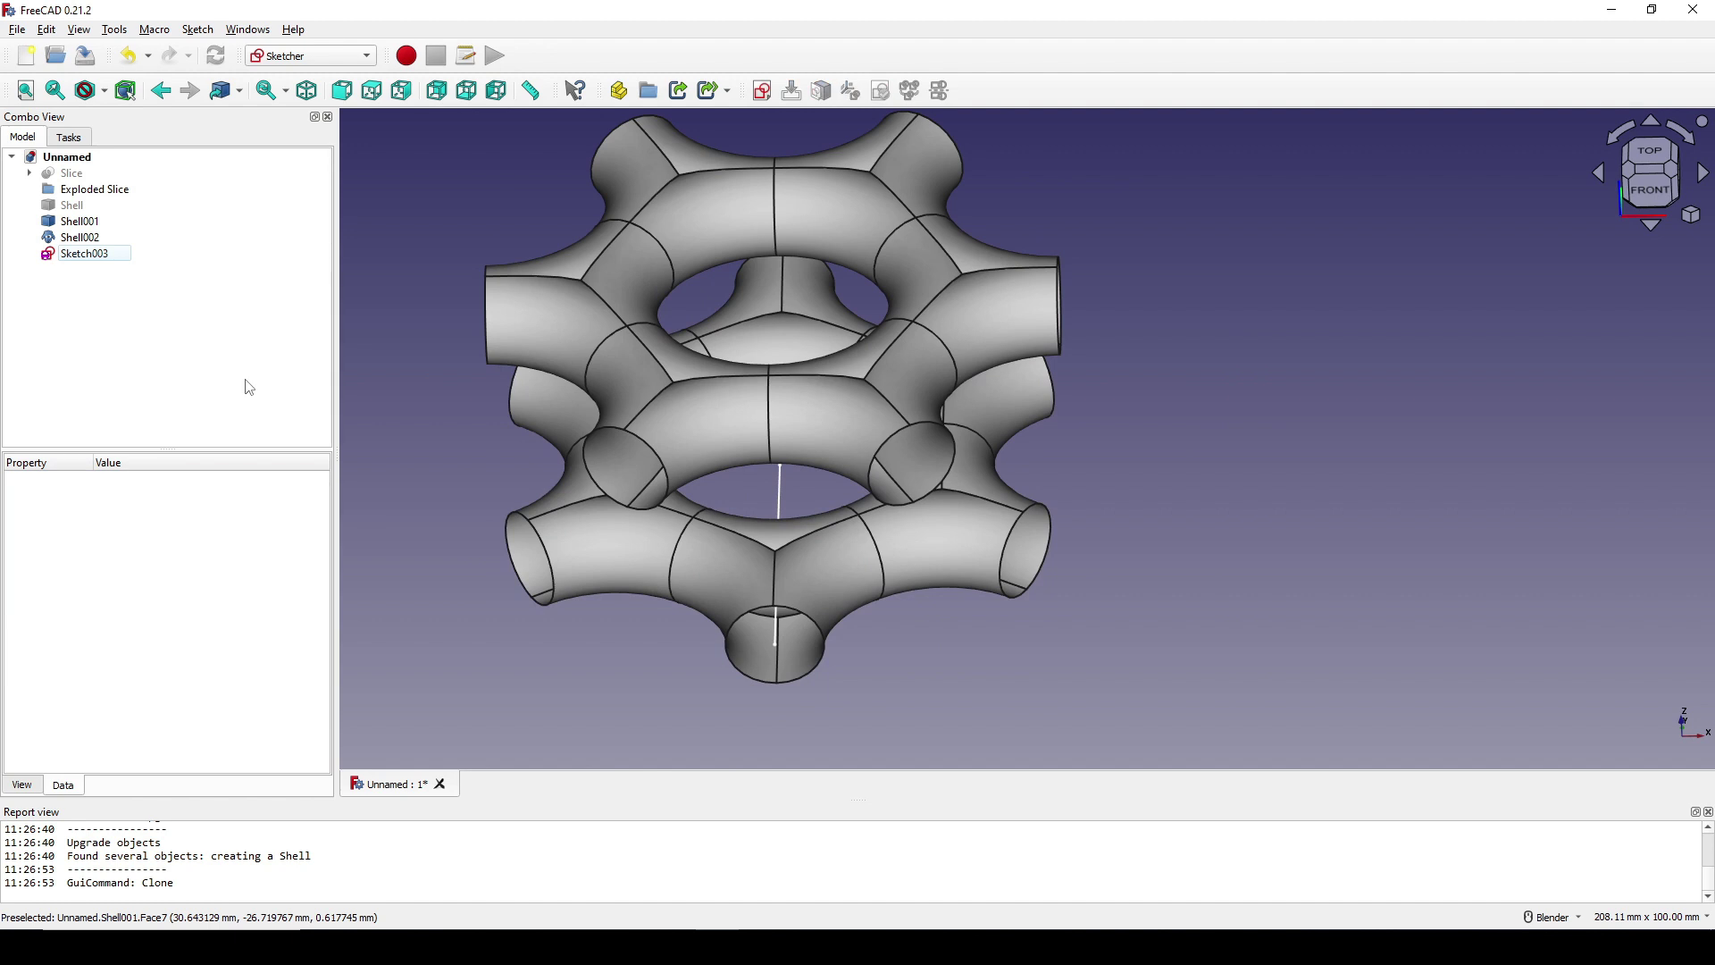
Duplicate Sketch003 by copying and pasting it without its Shell001 dependency
click(93, 256)
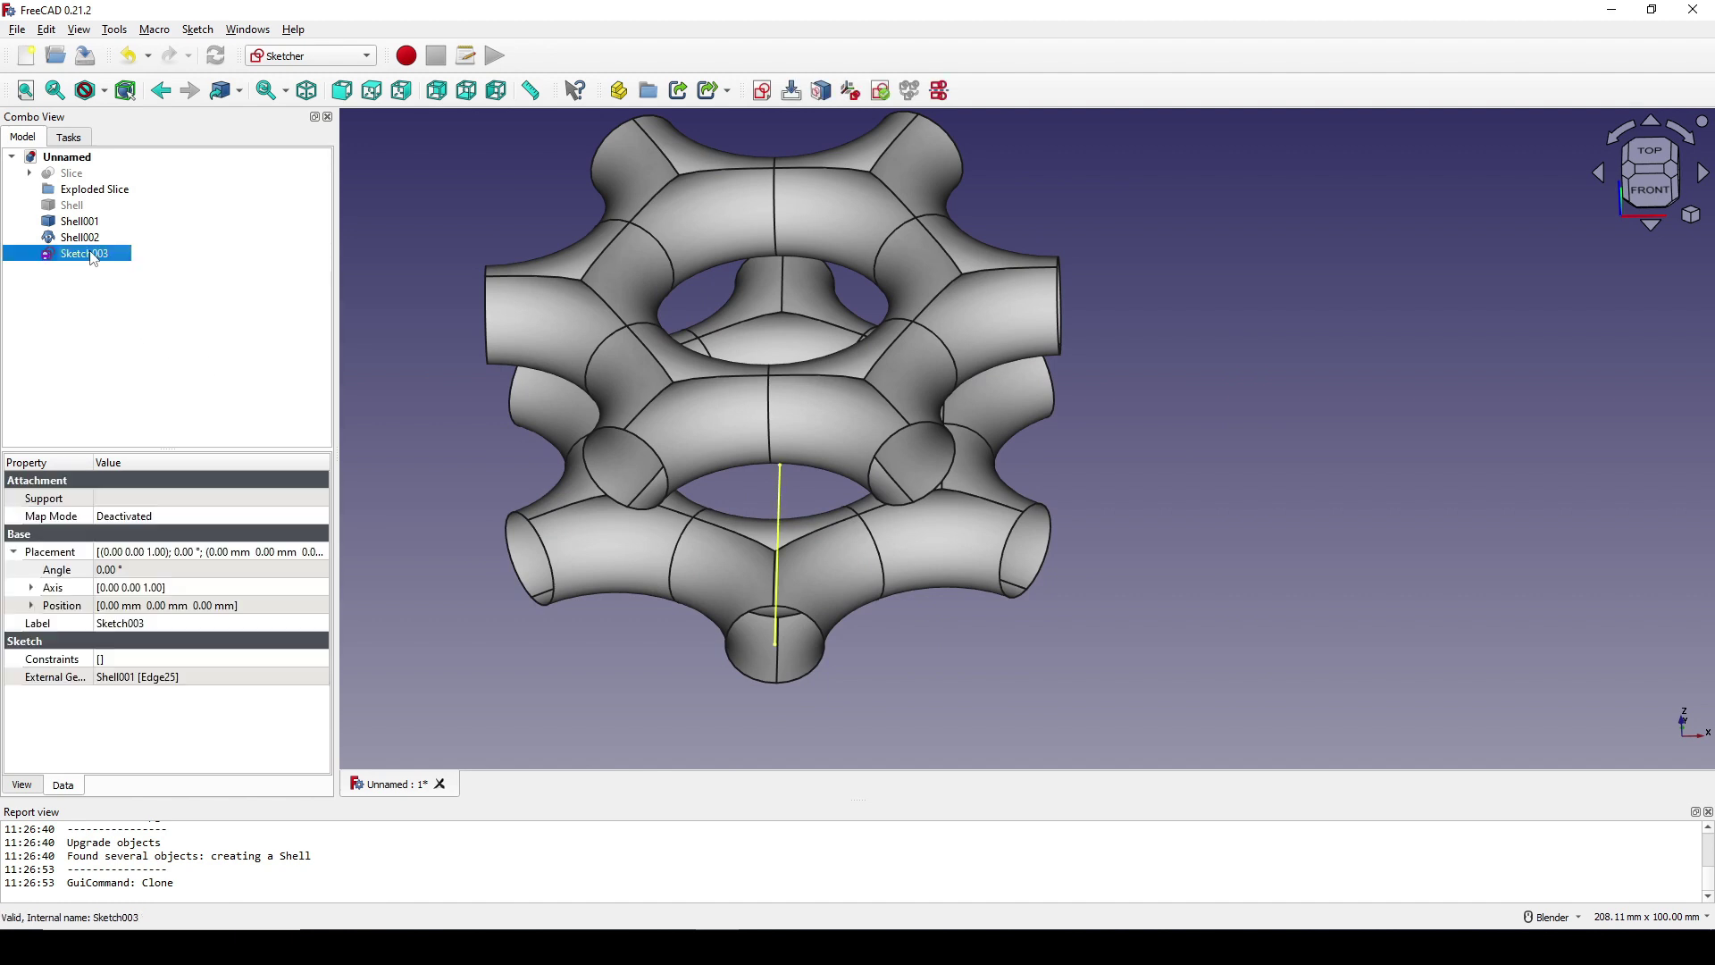
key(ctrl+c)
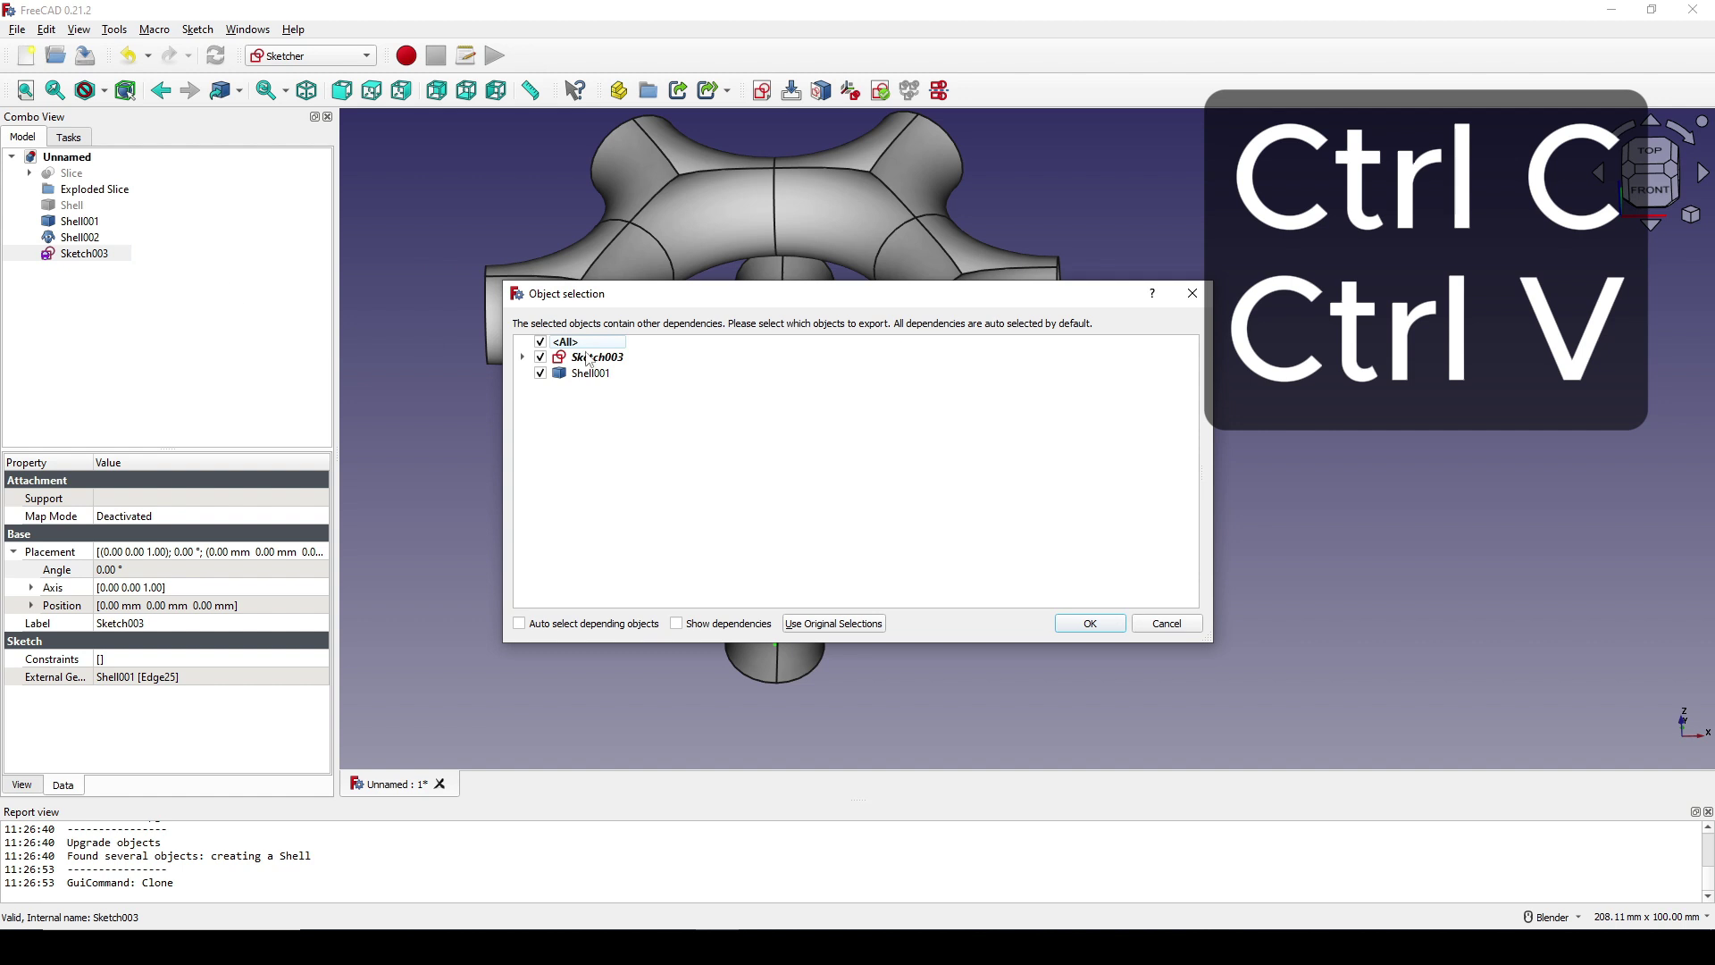
click(542, 358)
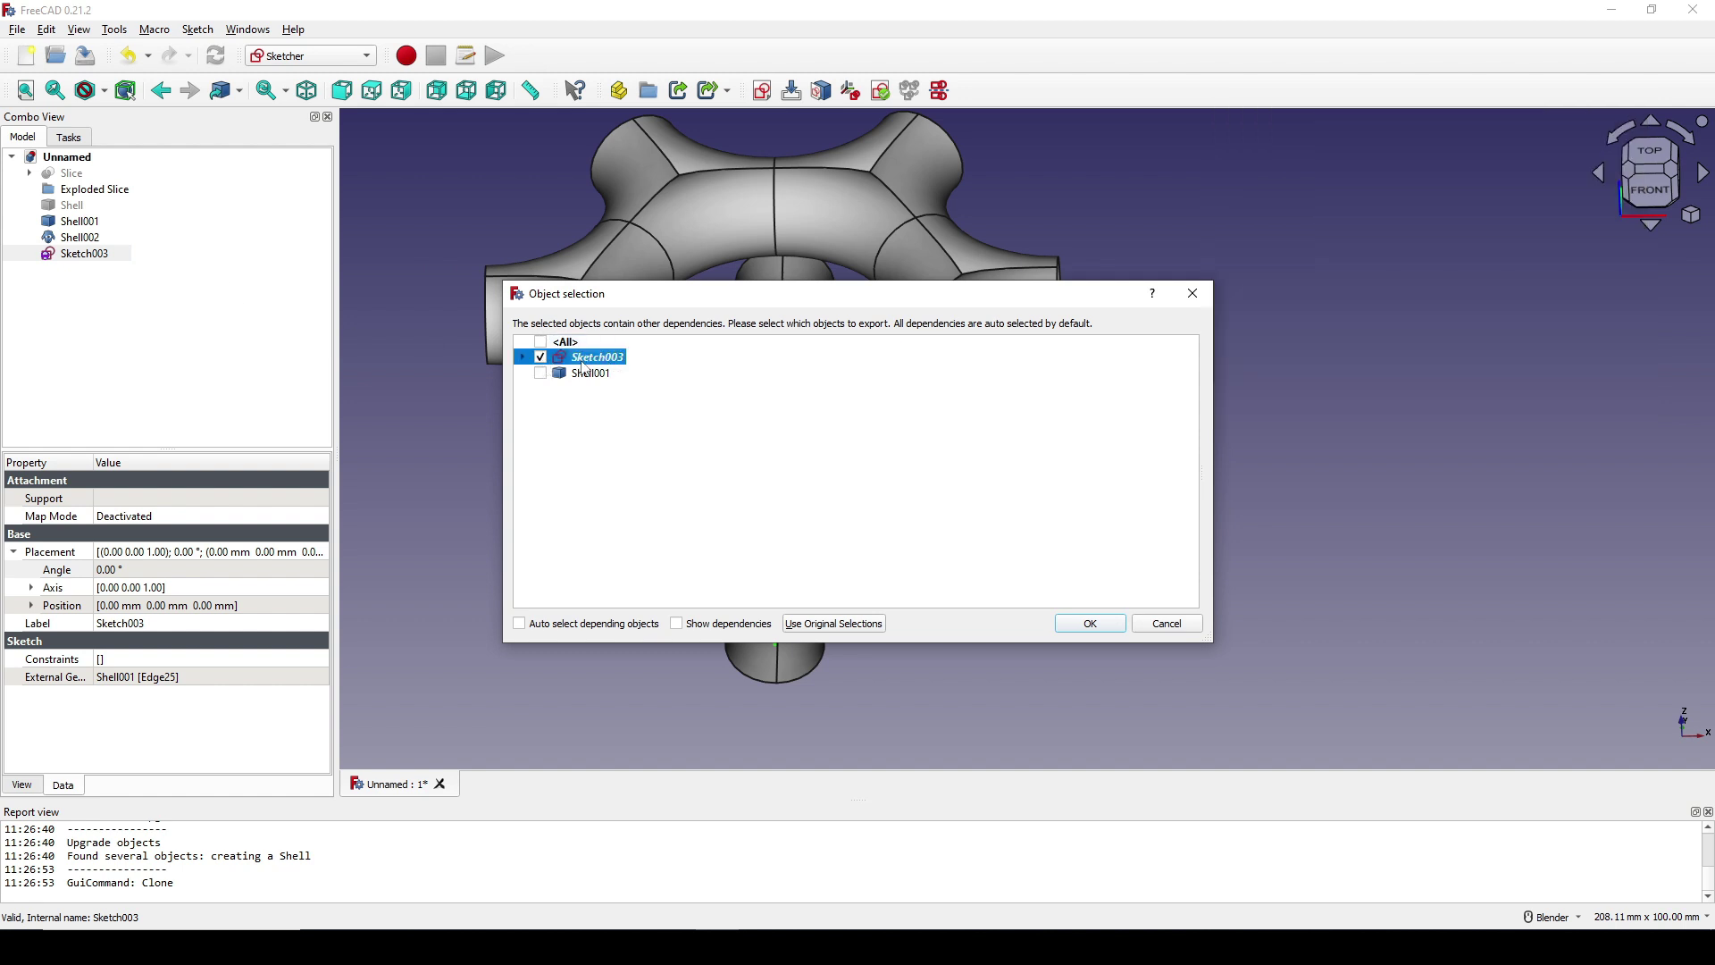
click(1090, 623)
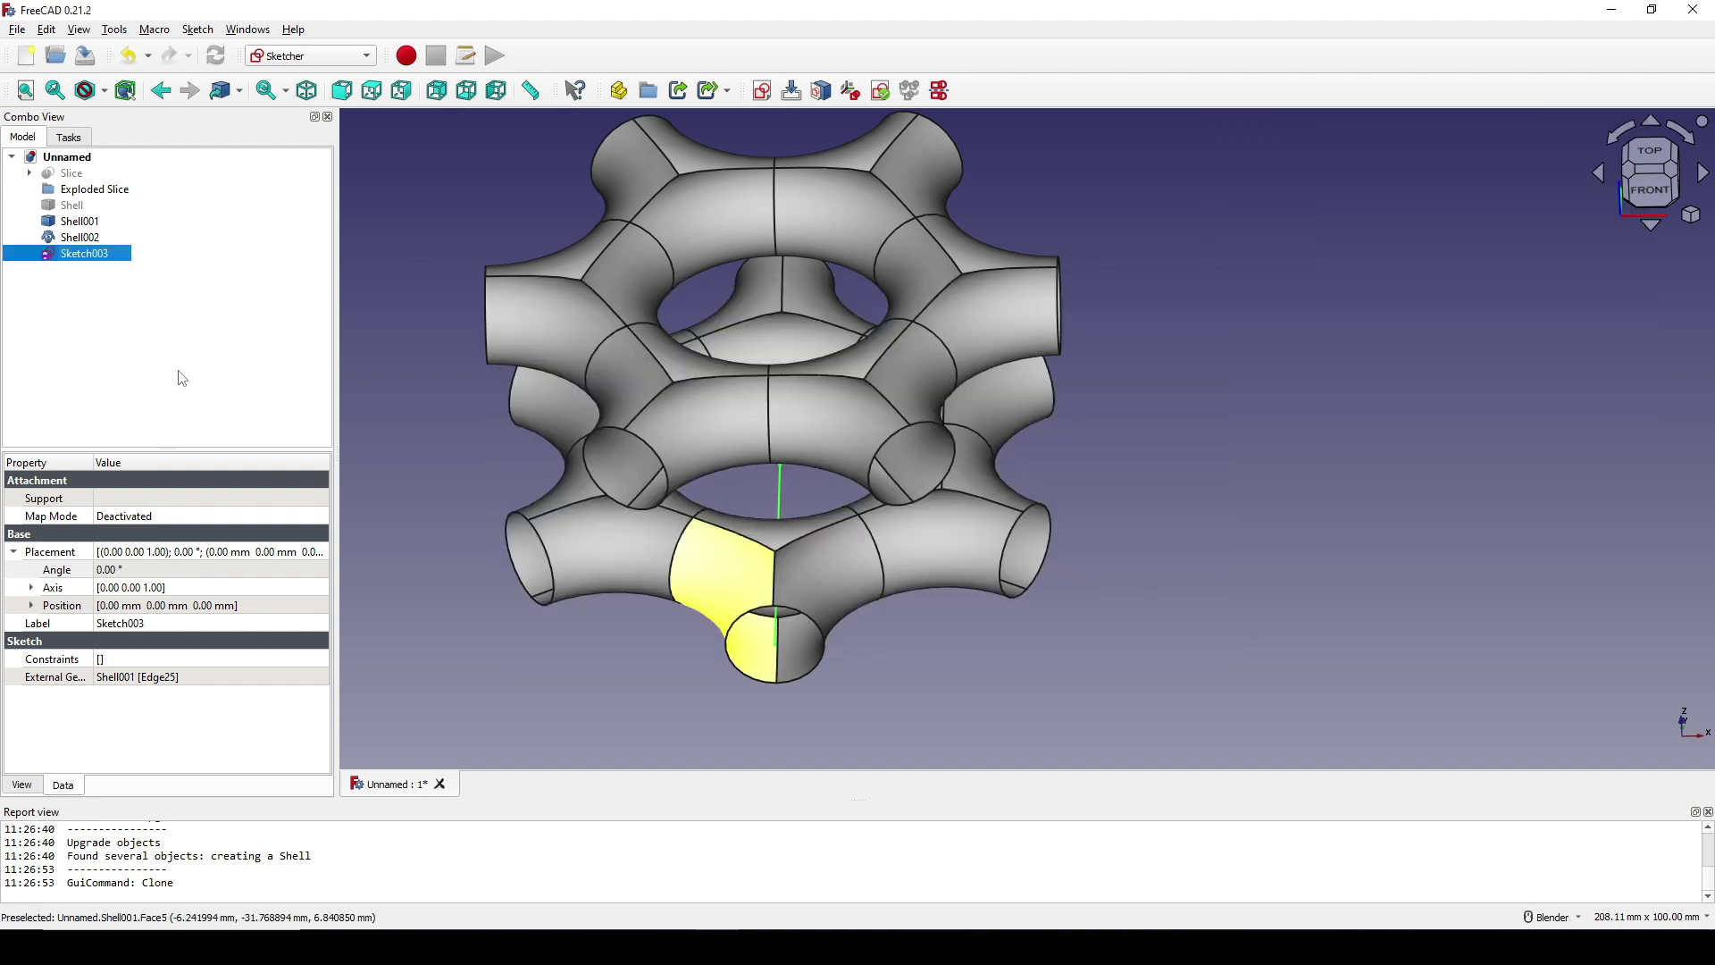
click(179, 377)
key(ctrl+v)
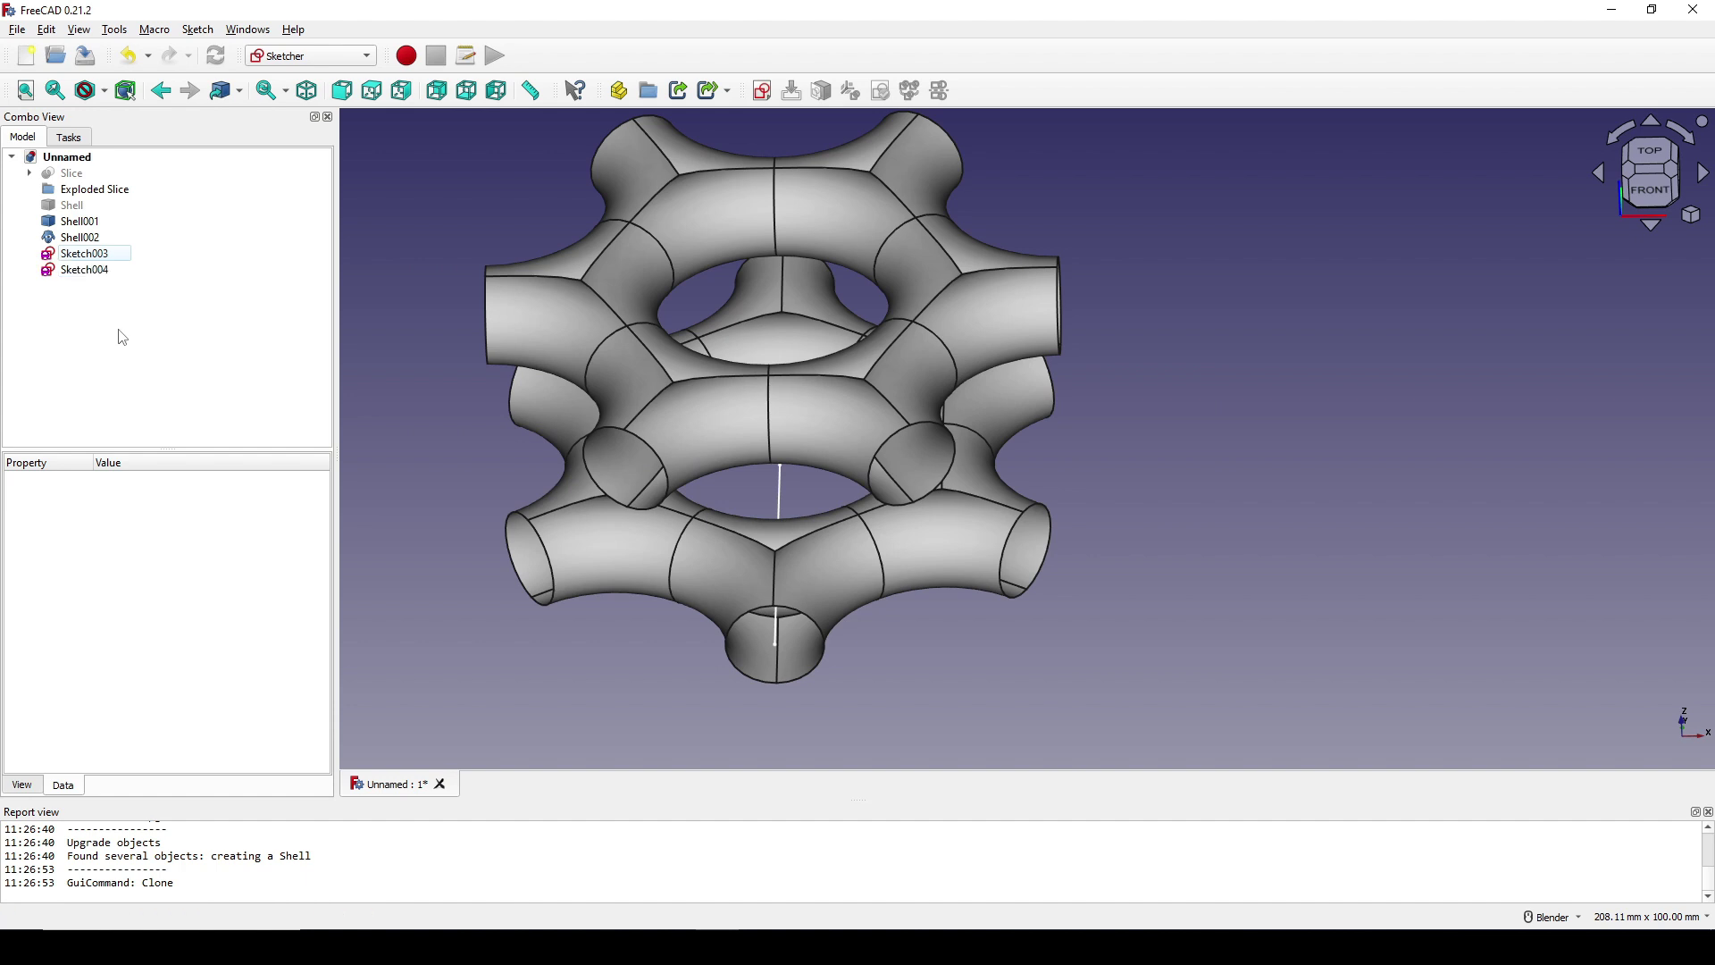
Place the copied sketch at a Z position of 30 mm and rotate it by an angle of 30°
click(89, 270)
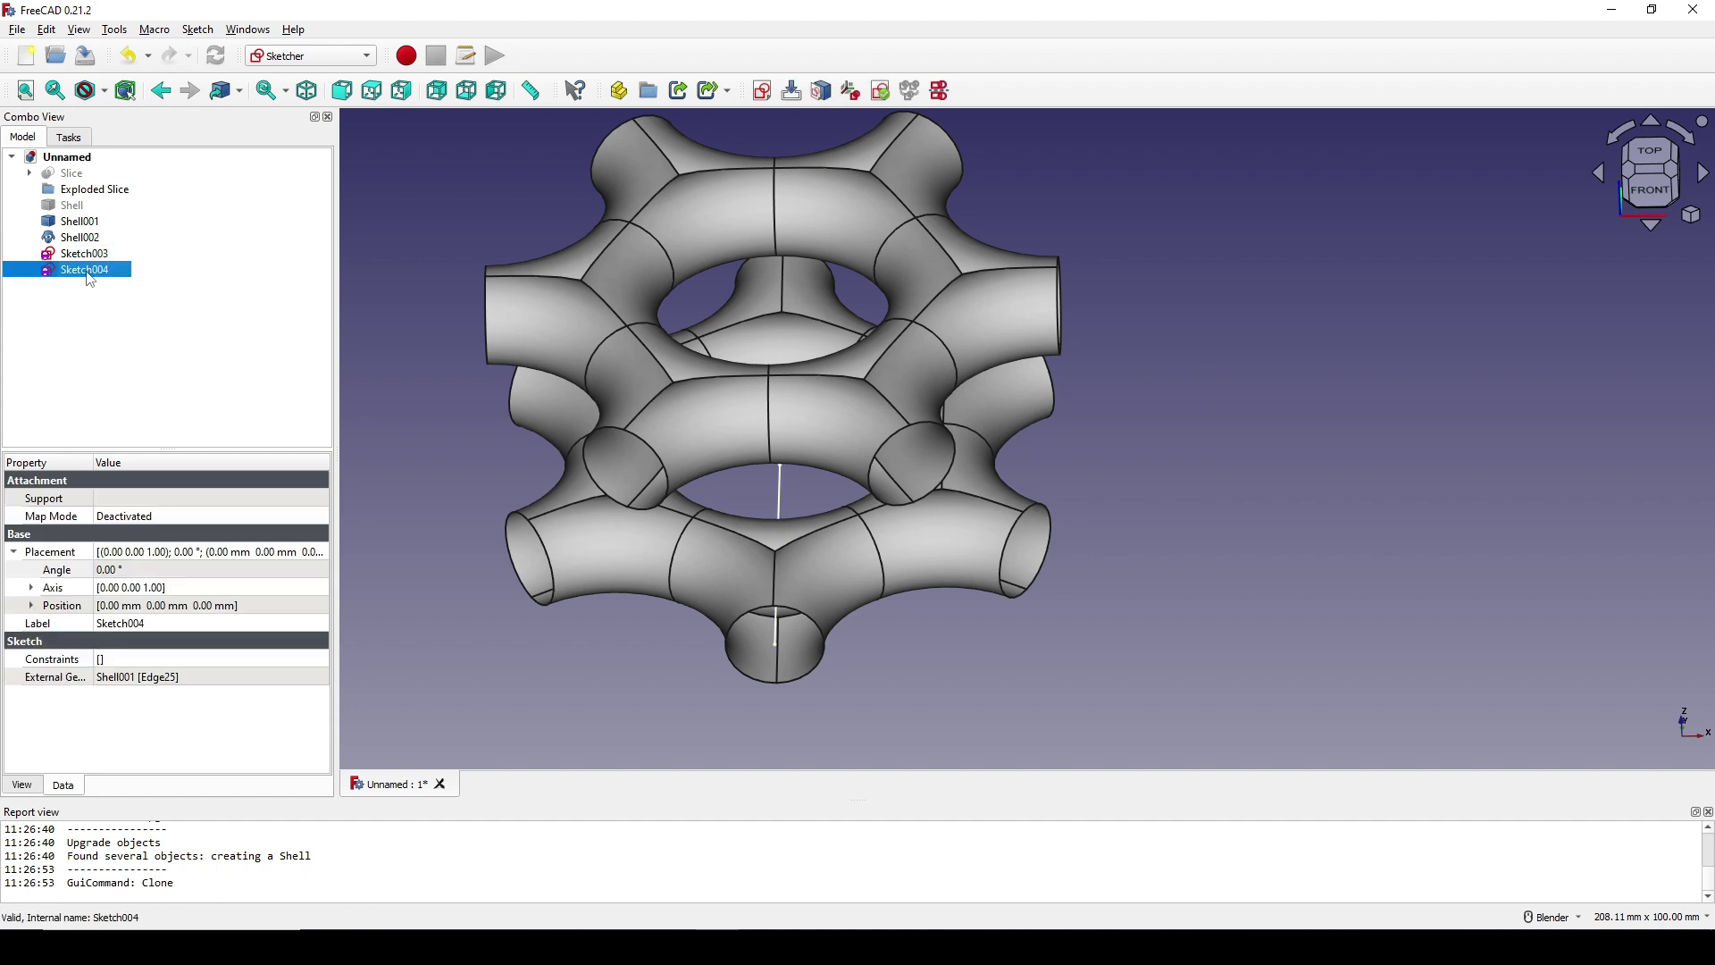
click(29, 607)
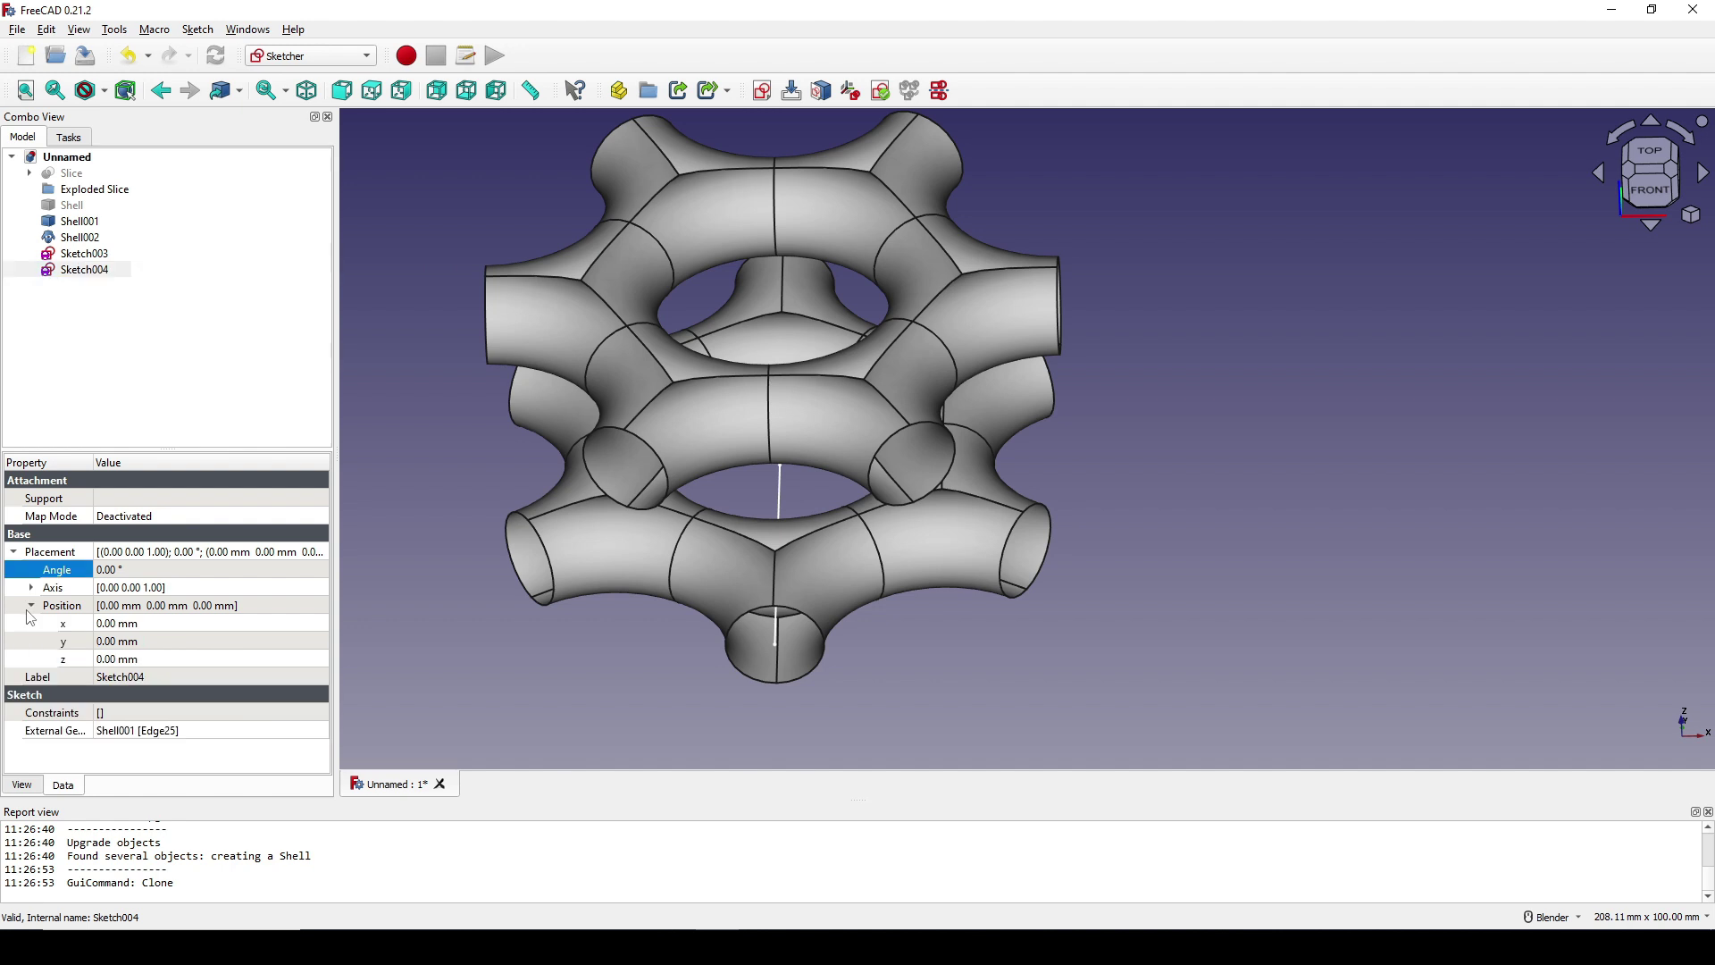
click(134, 659)
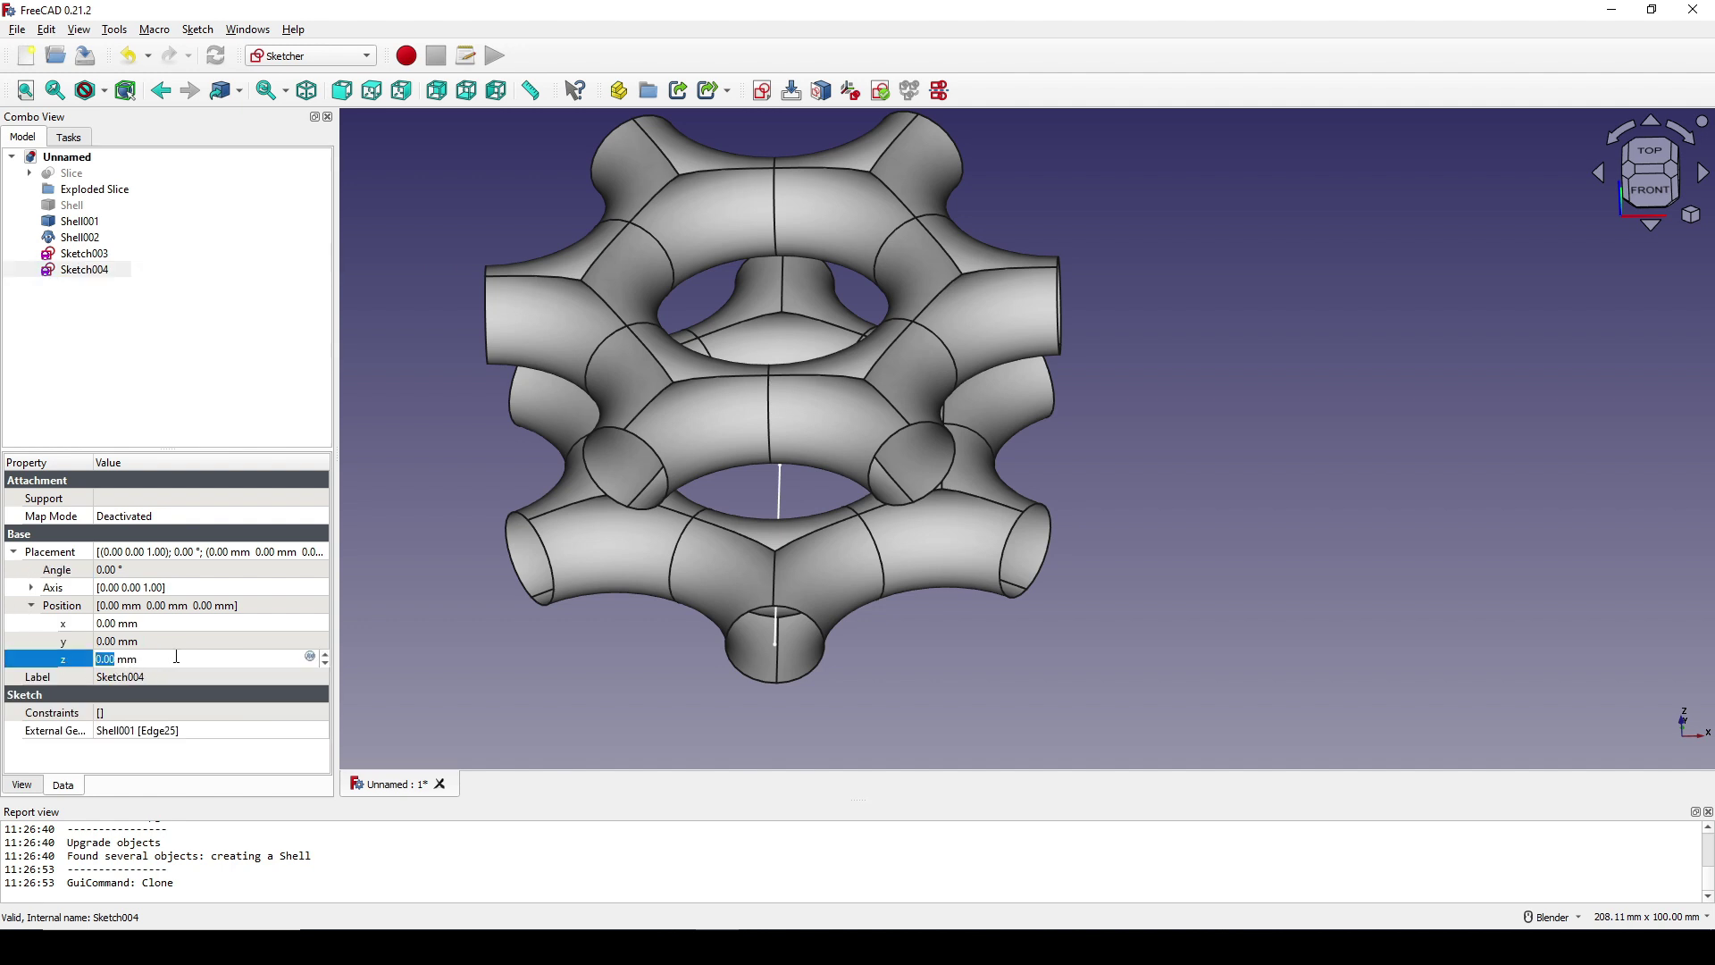
drag(149, 658, 49, 661)
text(30)
click(143, 569)
text(30)
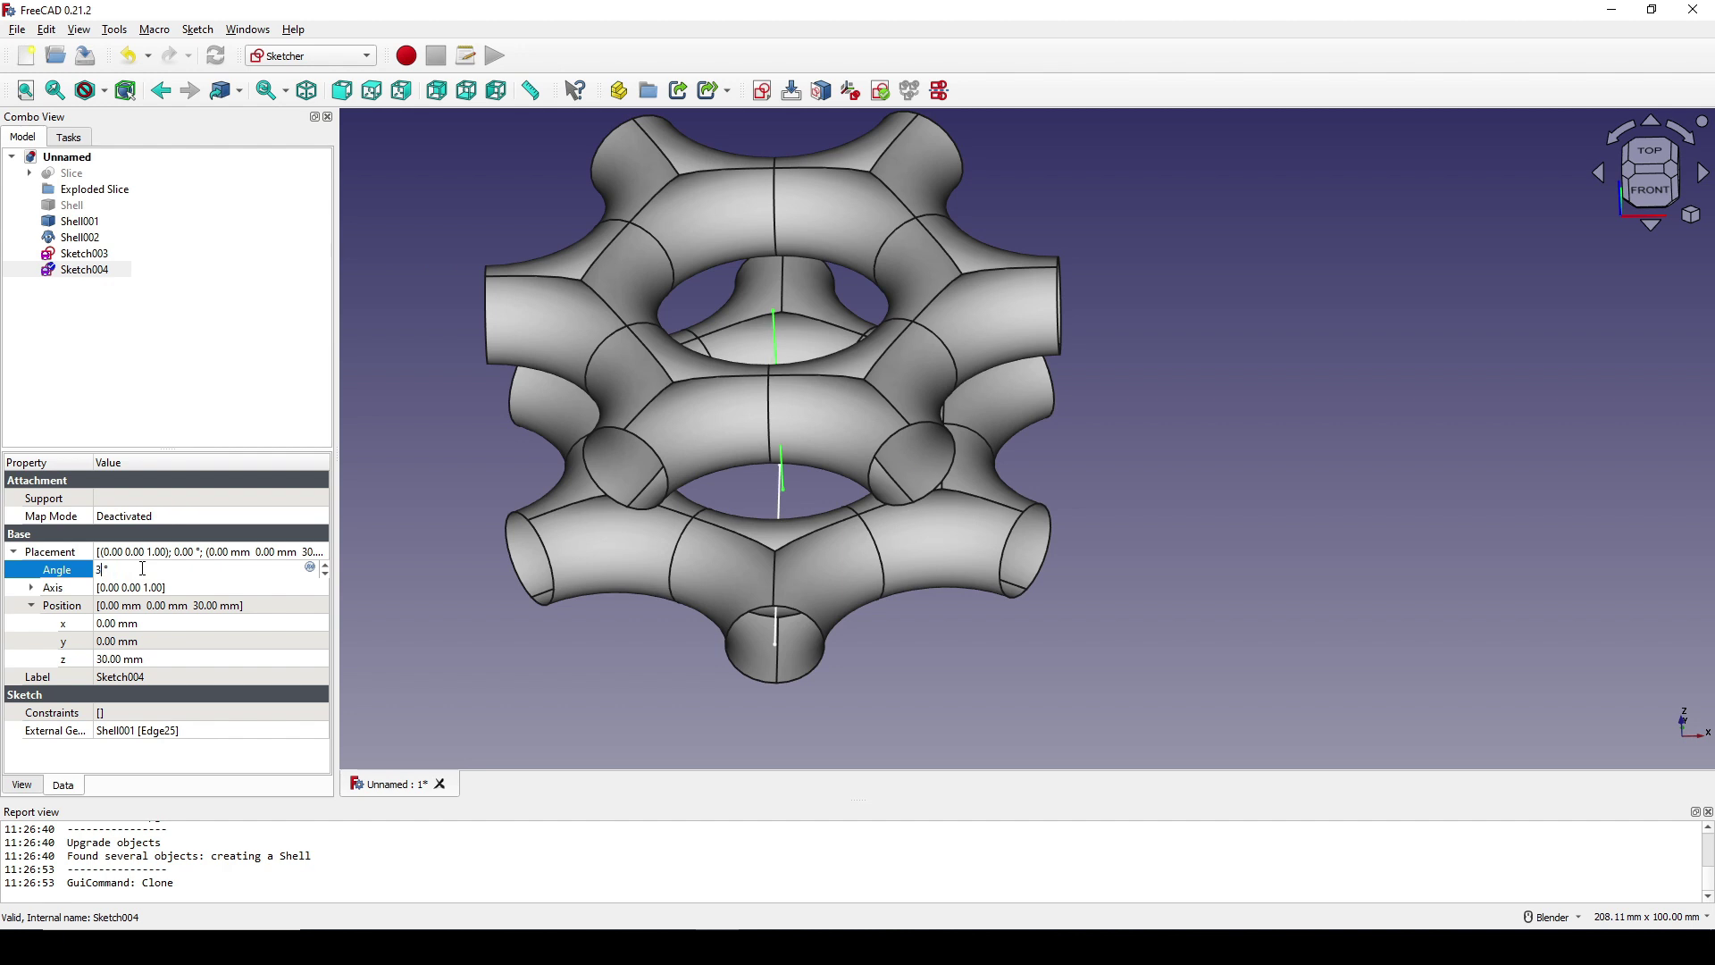
Examine how the two guide lines sit in the tube openings of the upper and lower shells
scroll(911, 521, down, 2)
mouse_move(911, 520)
middle_down()
mouse_move(908, 624)
mouse_move(870, 450)
mouse_move(1122, 502)
mouse_move(1052, 506)
mouse_move(1041, 532)
mouse_move(954, 530)
middle_up()
click(908, 625)
scroll(908, 624, up, 2)
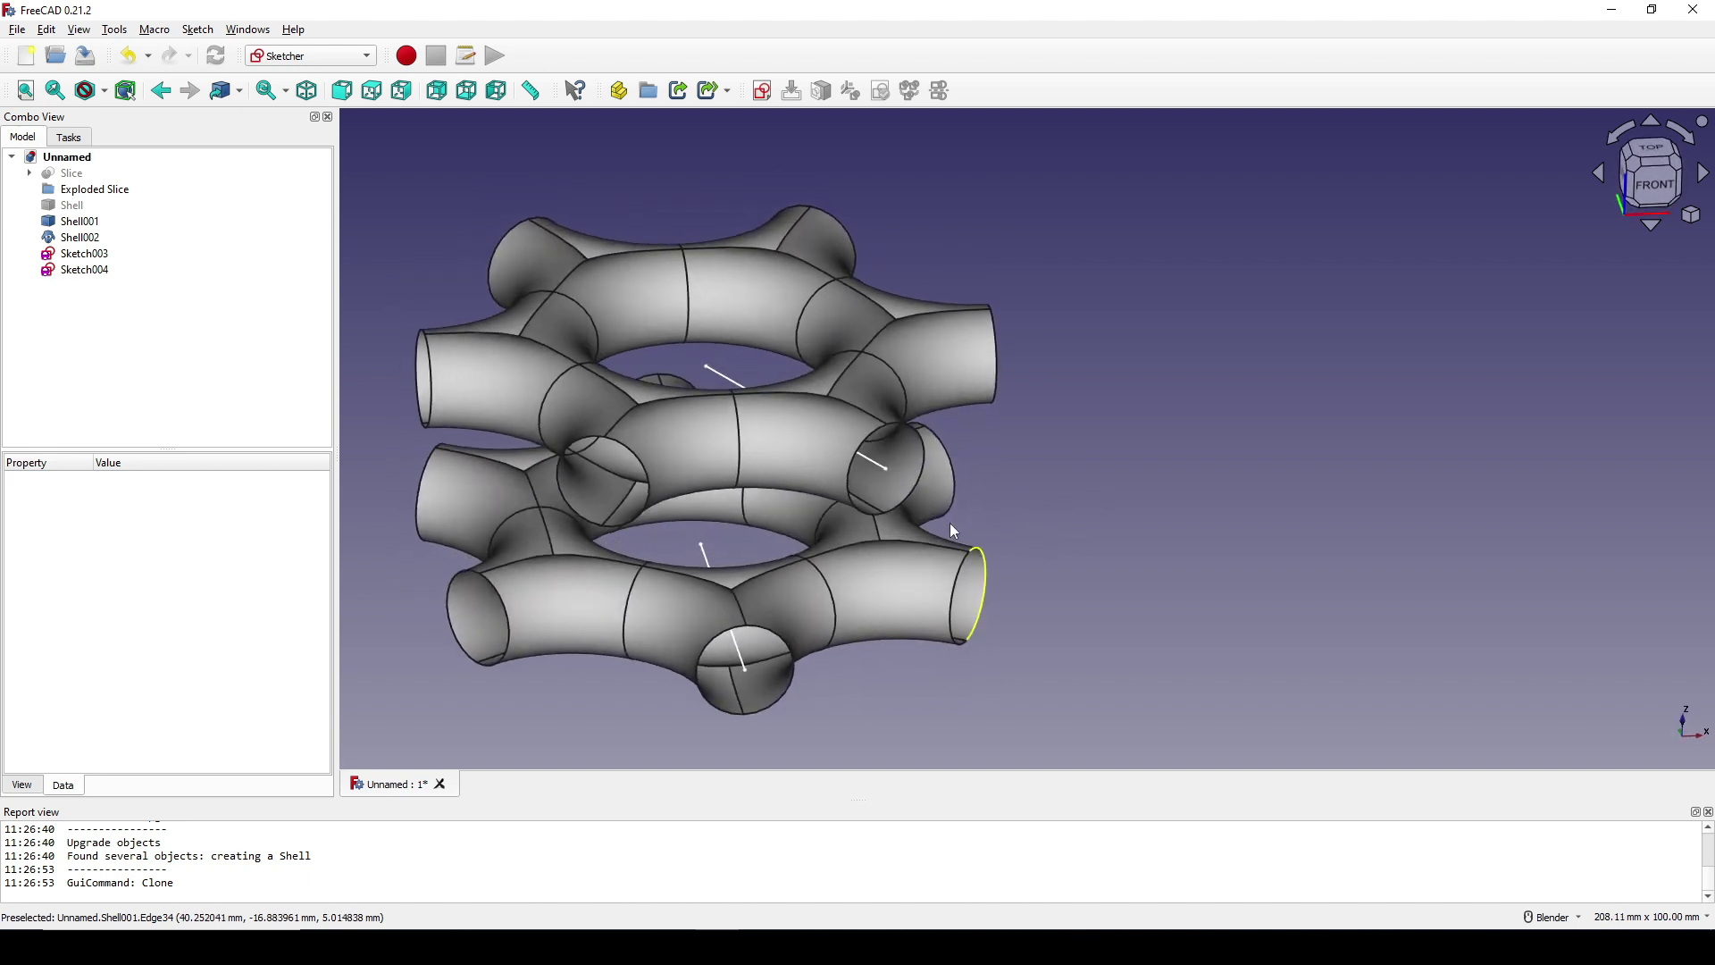
click(872, 467)
ctrl+click(741, 650)
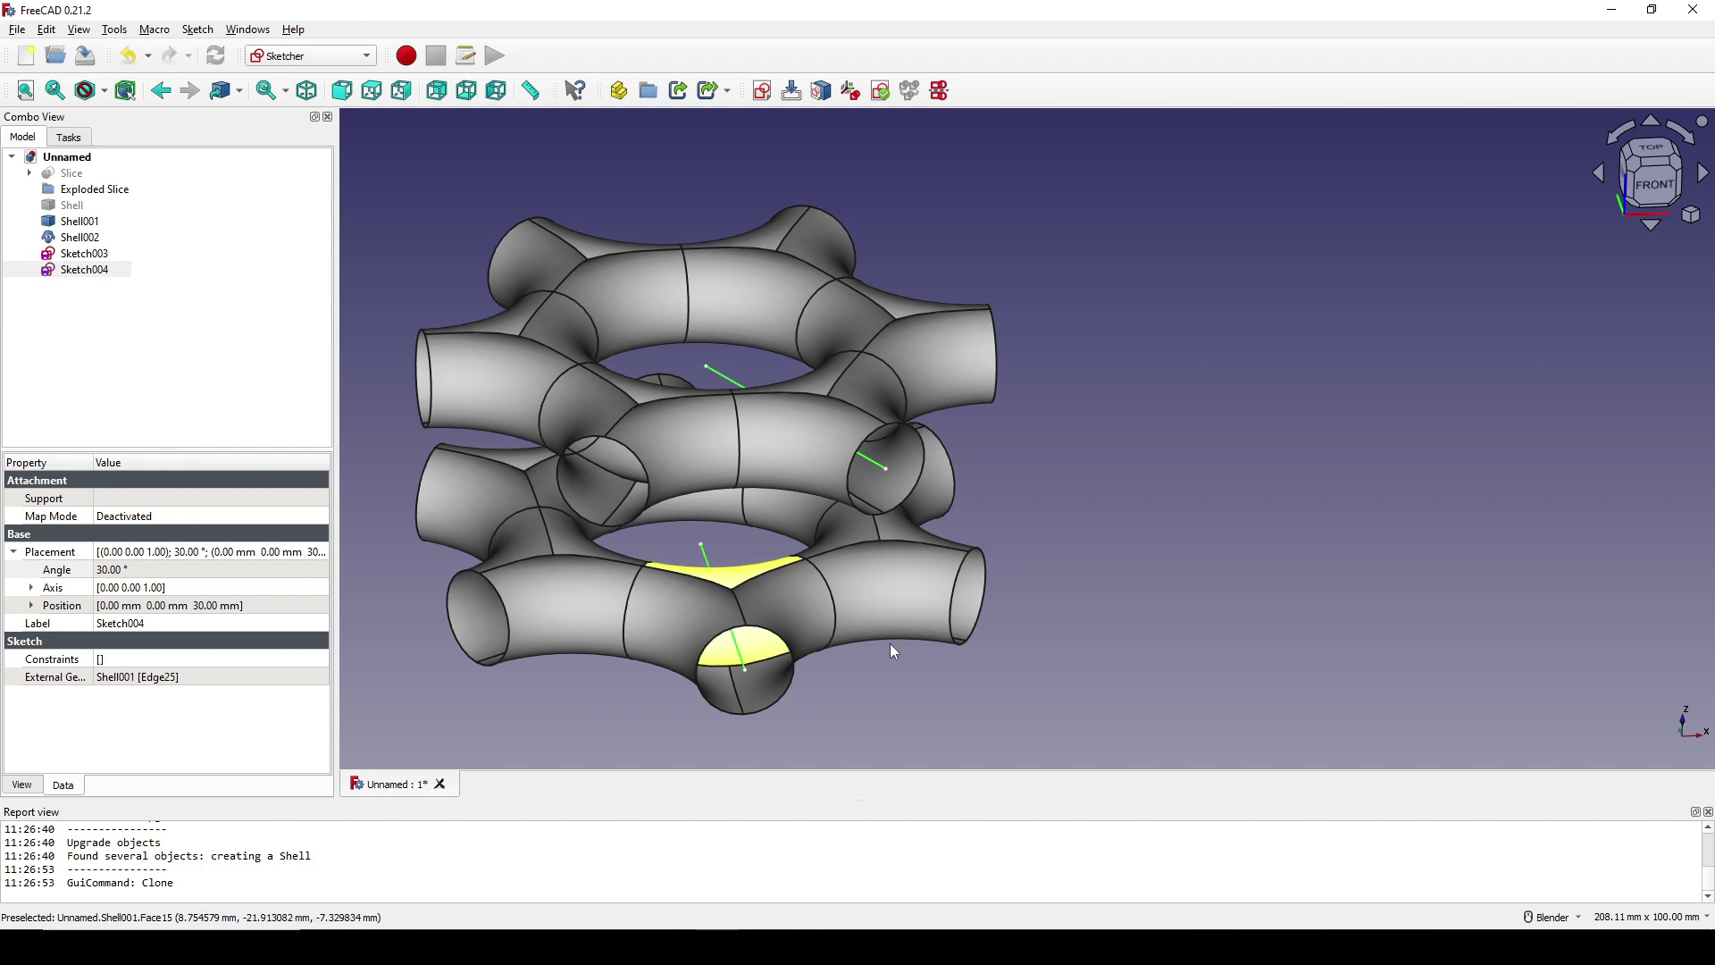
mouse_move(889, 643)
middle_down()
mouse_move(904, 652)
mouse_move(1072, 475)
middle_up()
click(1072, 475)
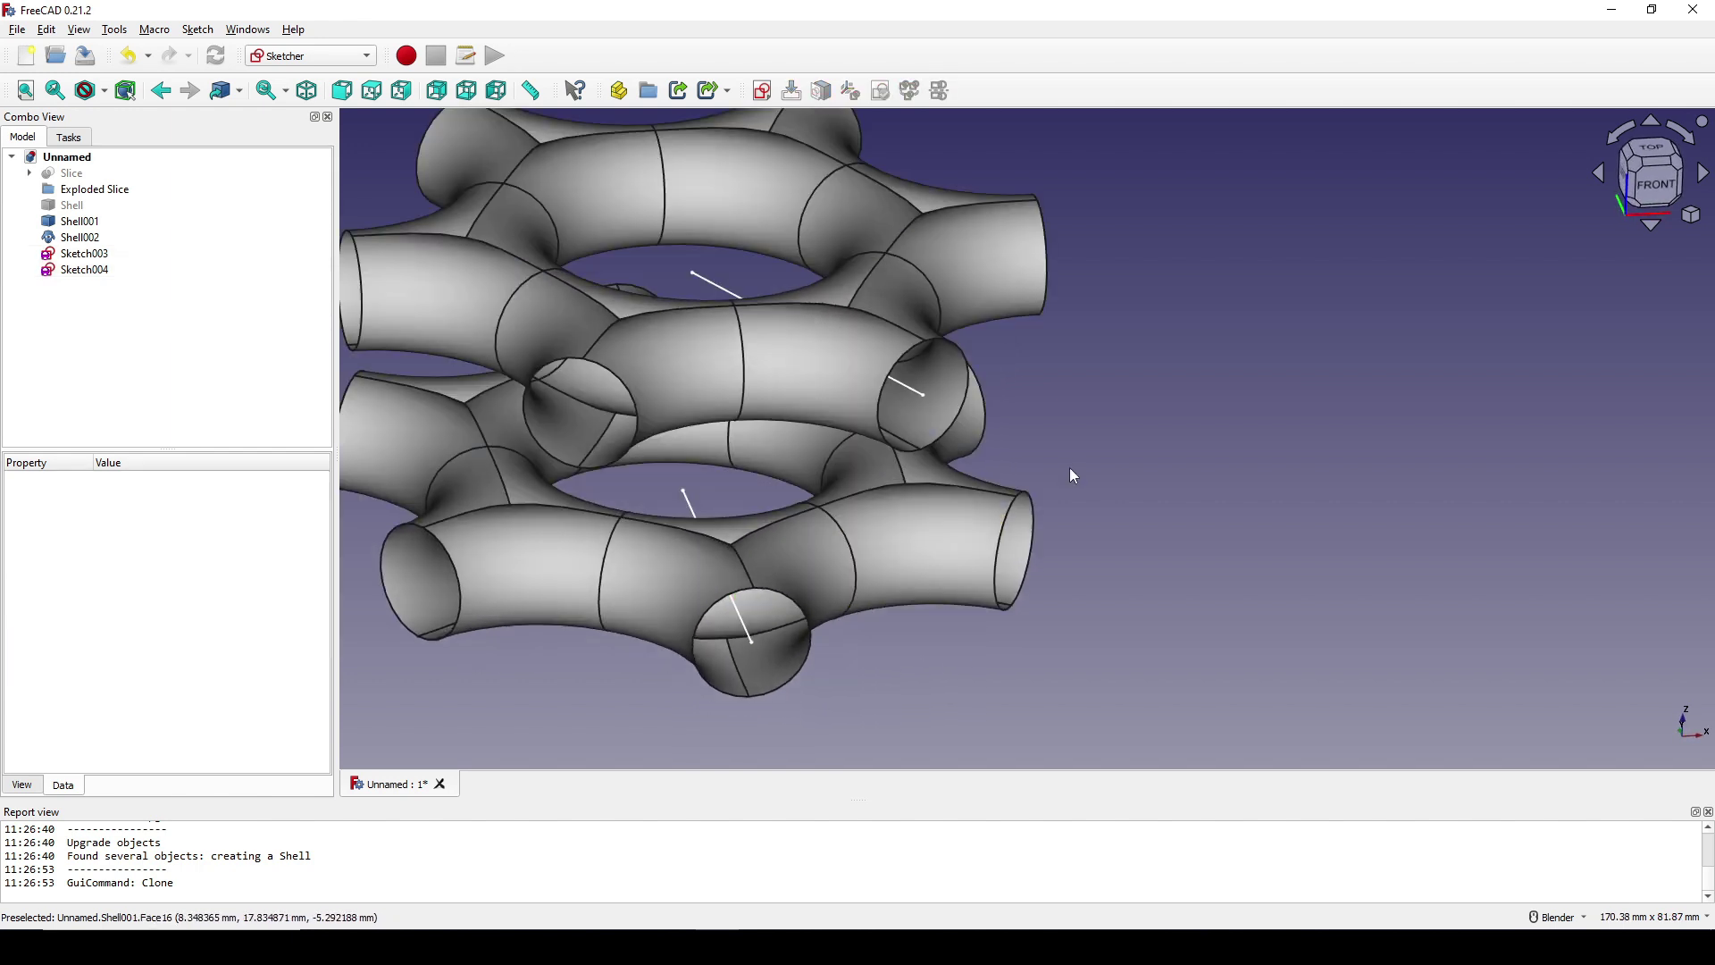
Rename the lower shell as LowerBody
click(569, 572)
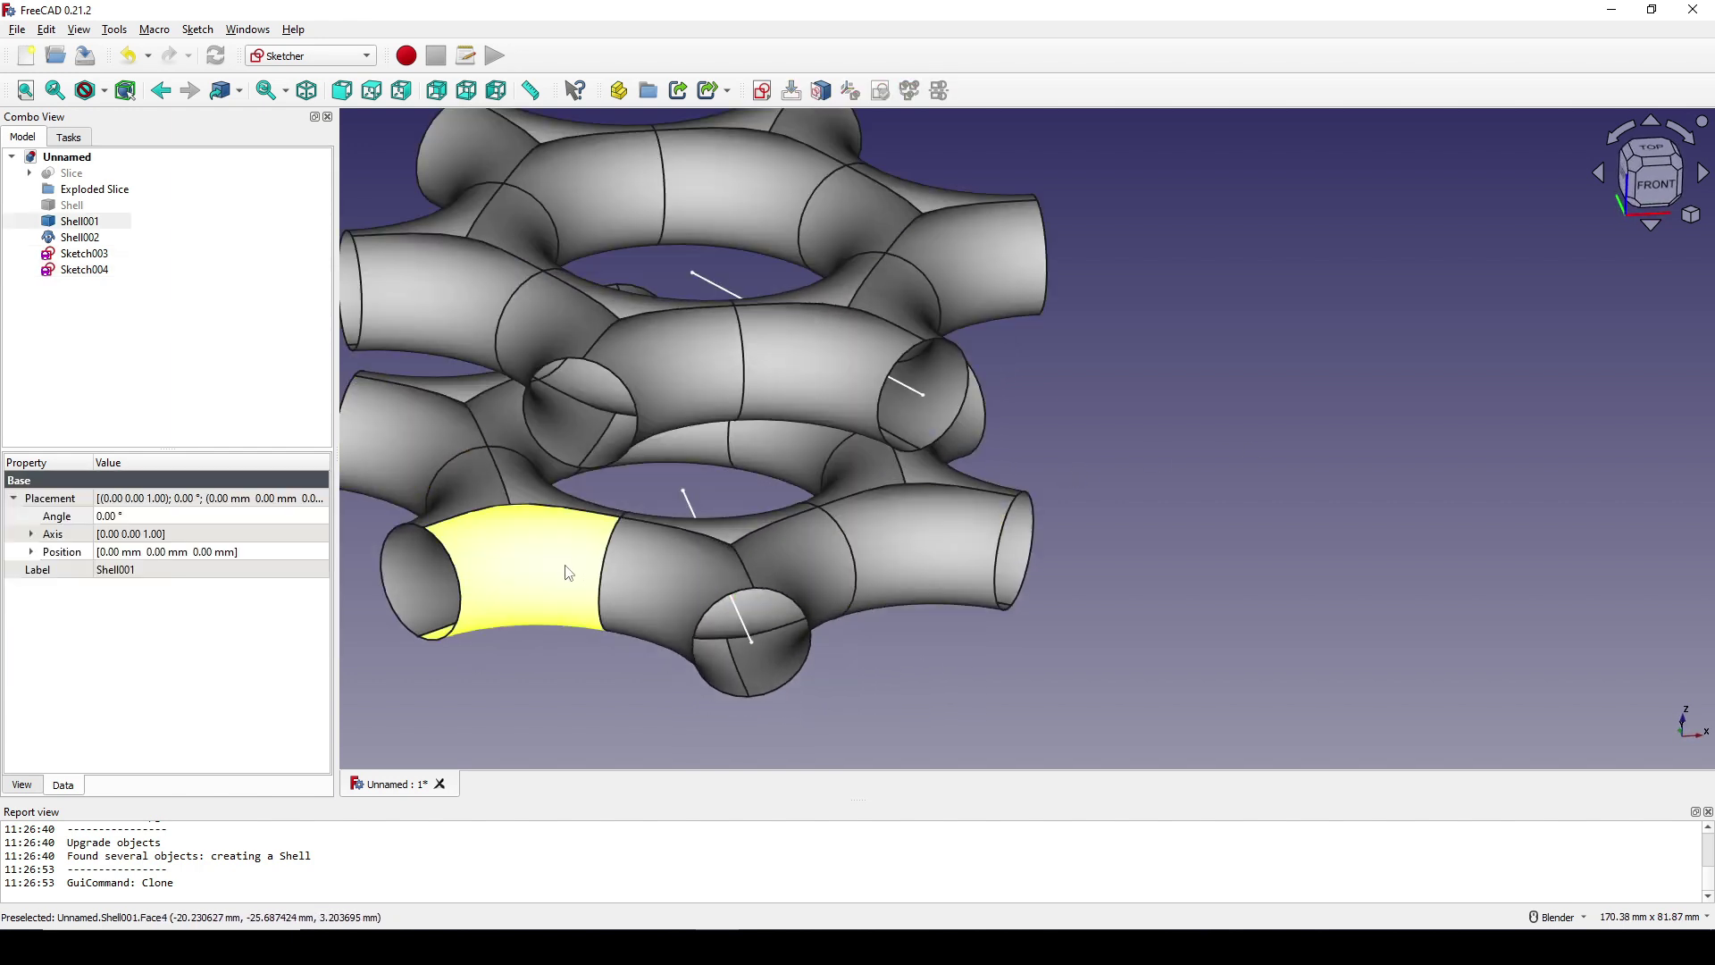
right_click(72, 222)
click(176, 647)
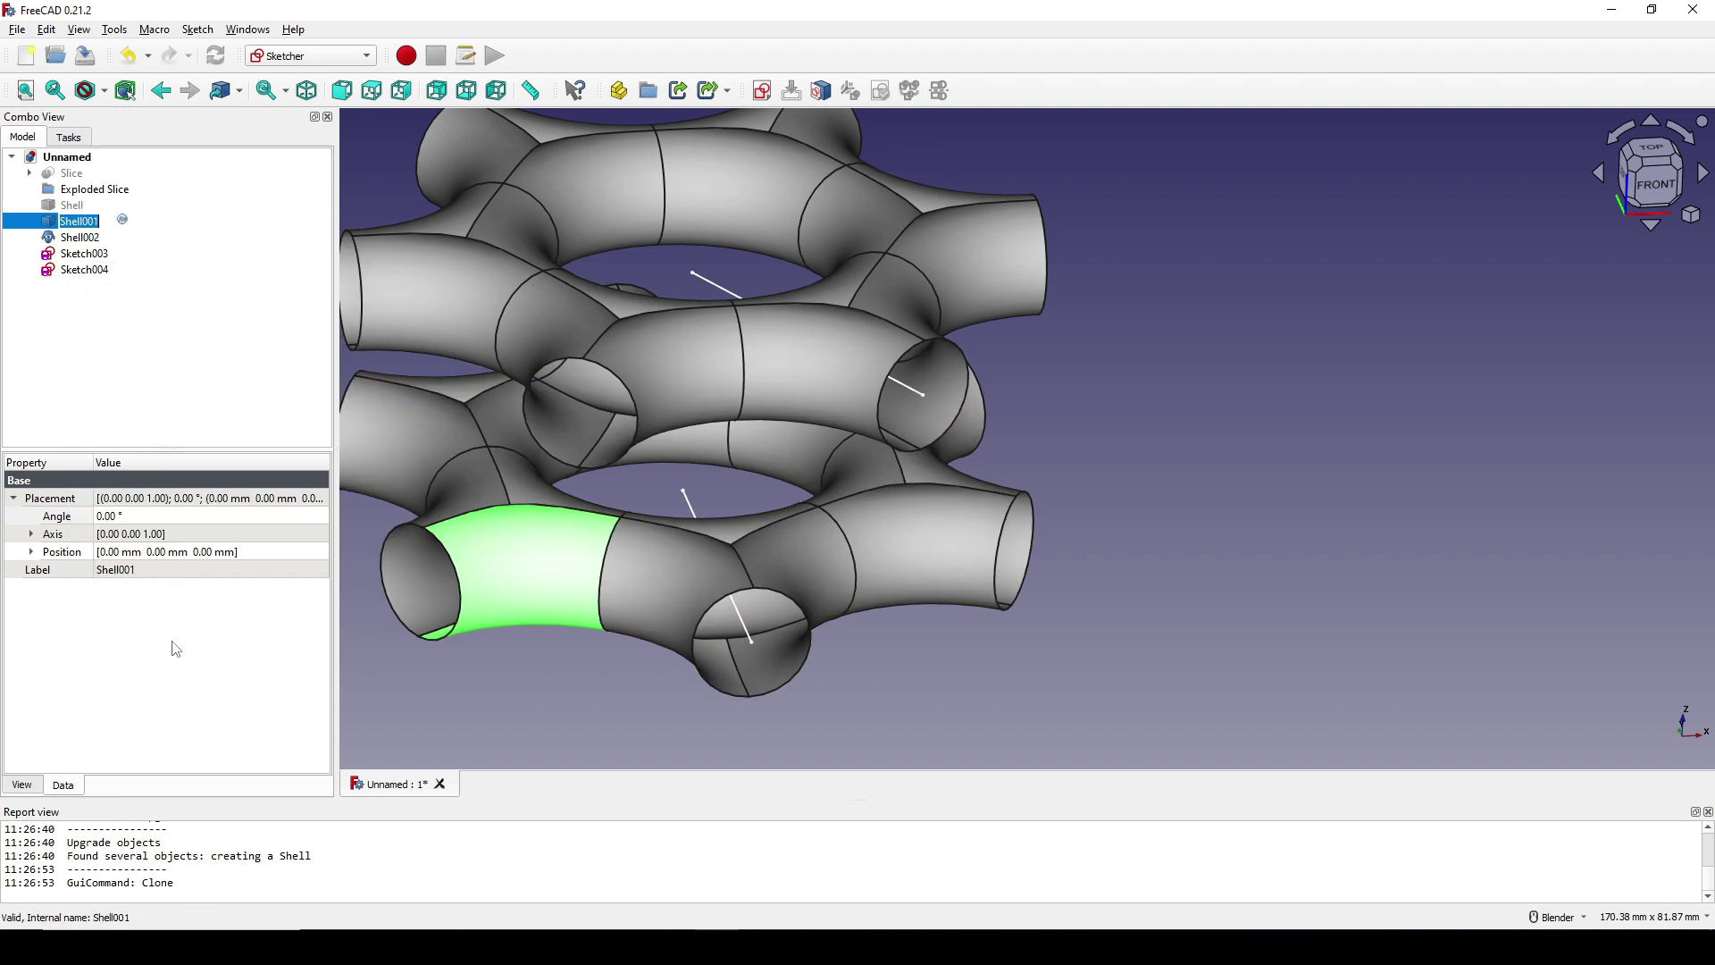
text(LowerBody)
key(Return)
Rename the upper cloned shell as UpperBody
click(62, 238)
right_click(70, 236)
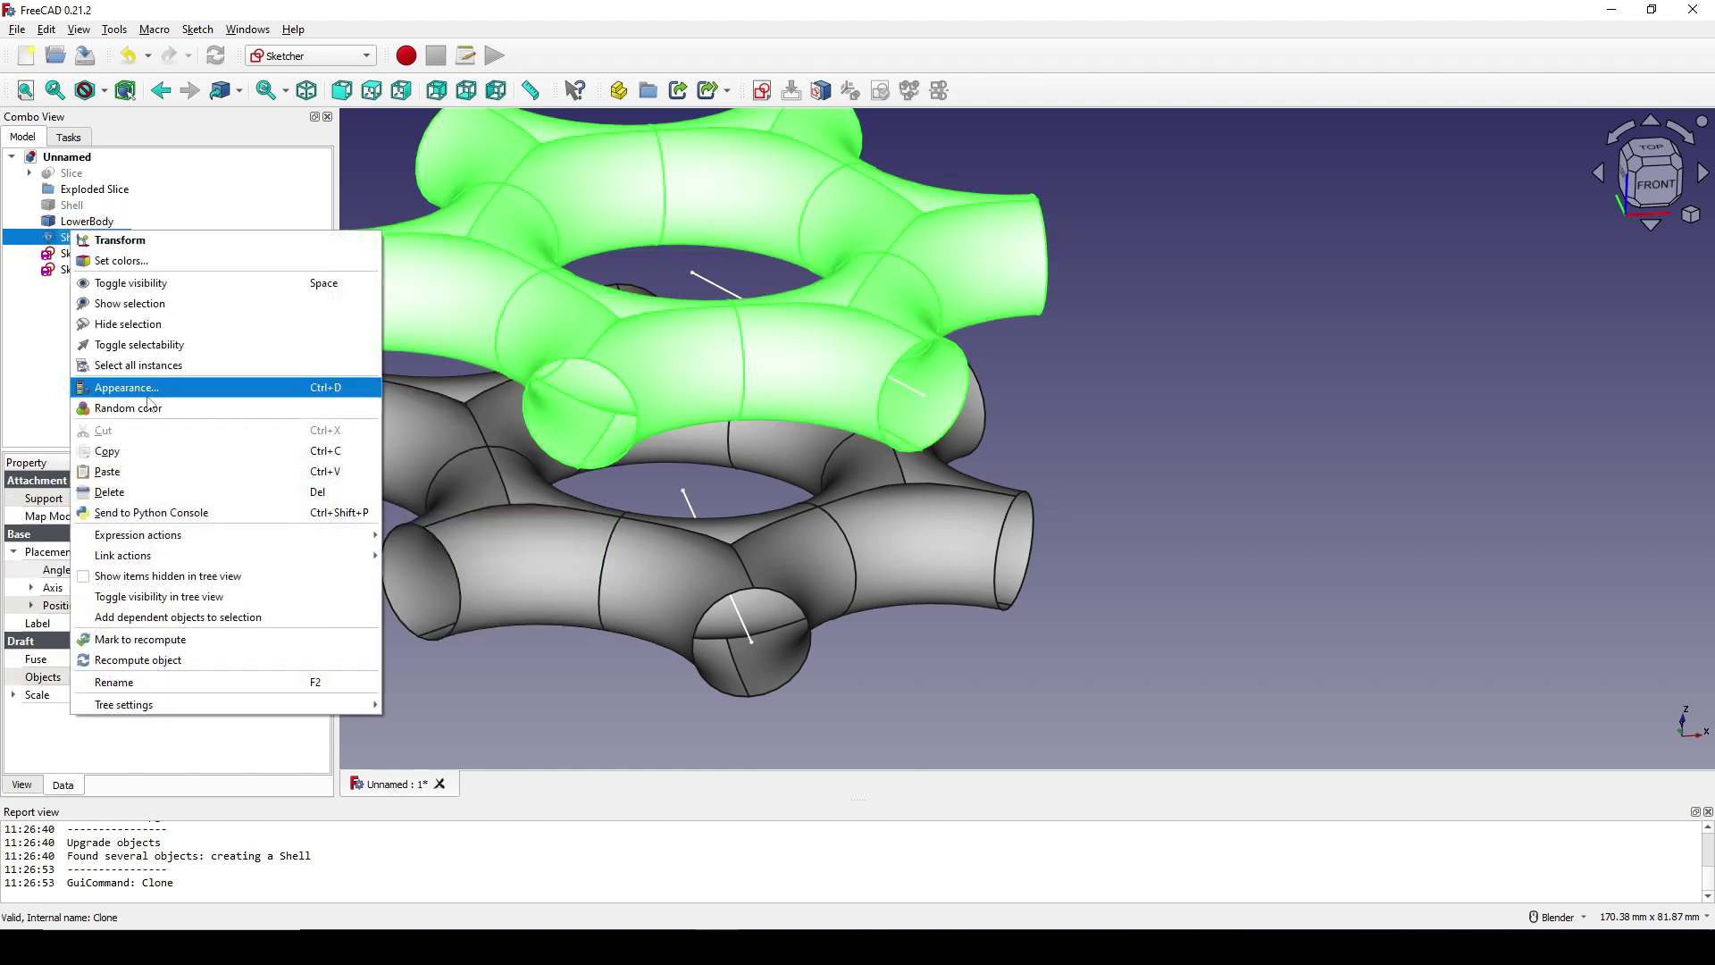
click(155, 685)
text(UpperBody)
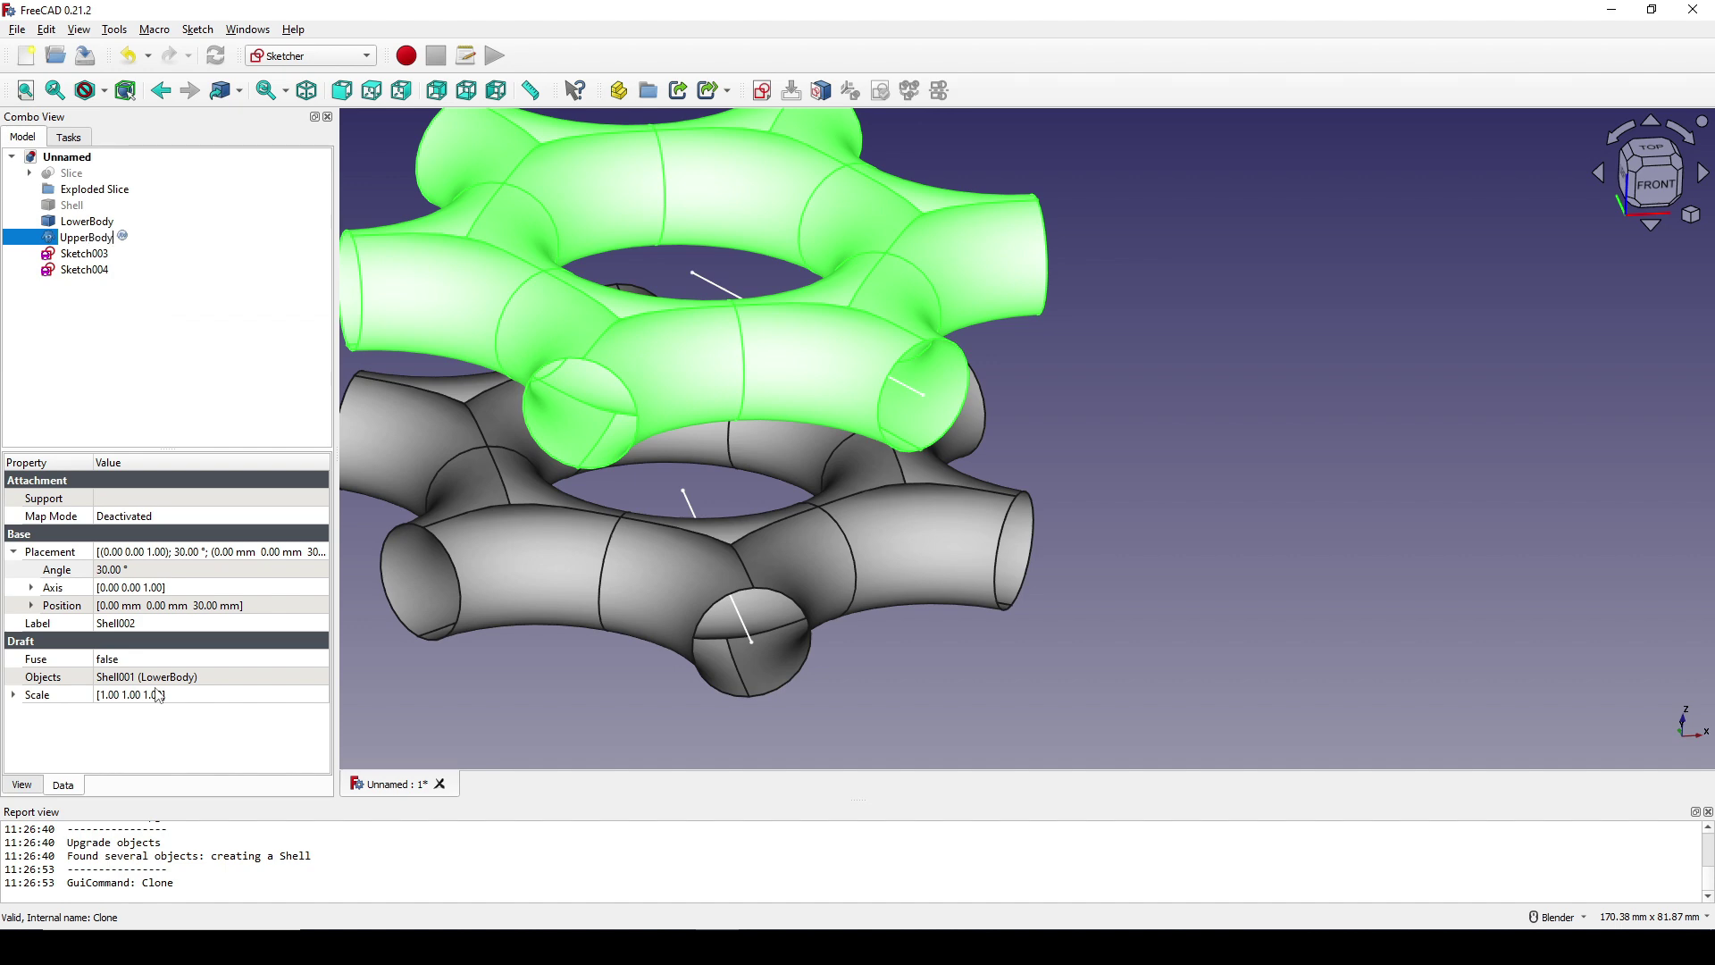
key(Return)
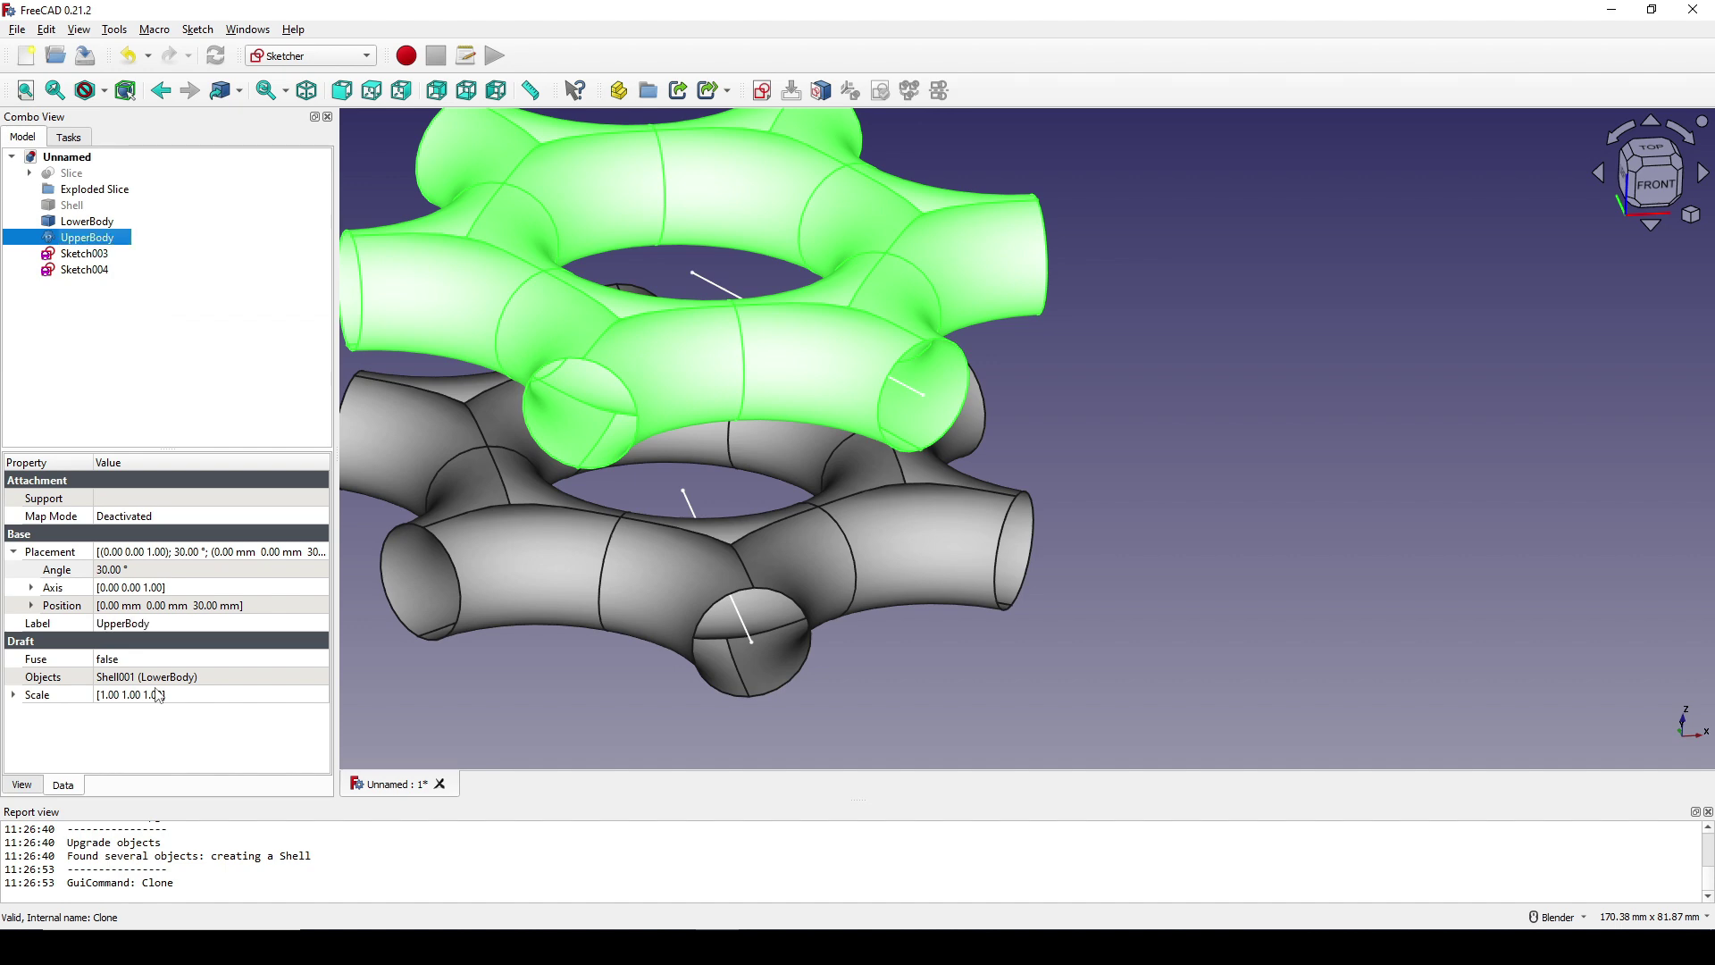
Hide LowerBody and UpperBody, leaving only the two guide sketches displayed
middle_drag(941, 532, 908, 522)
click(1162, 439)
middle_drag(1161, 440, 1145, 459)
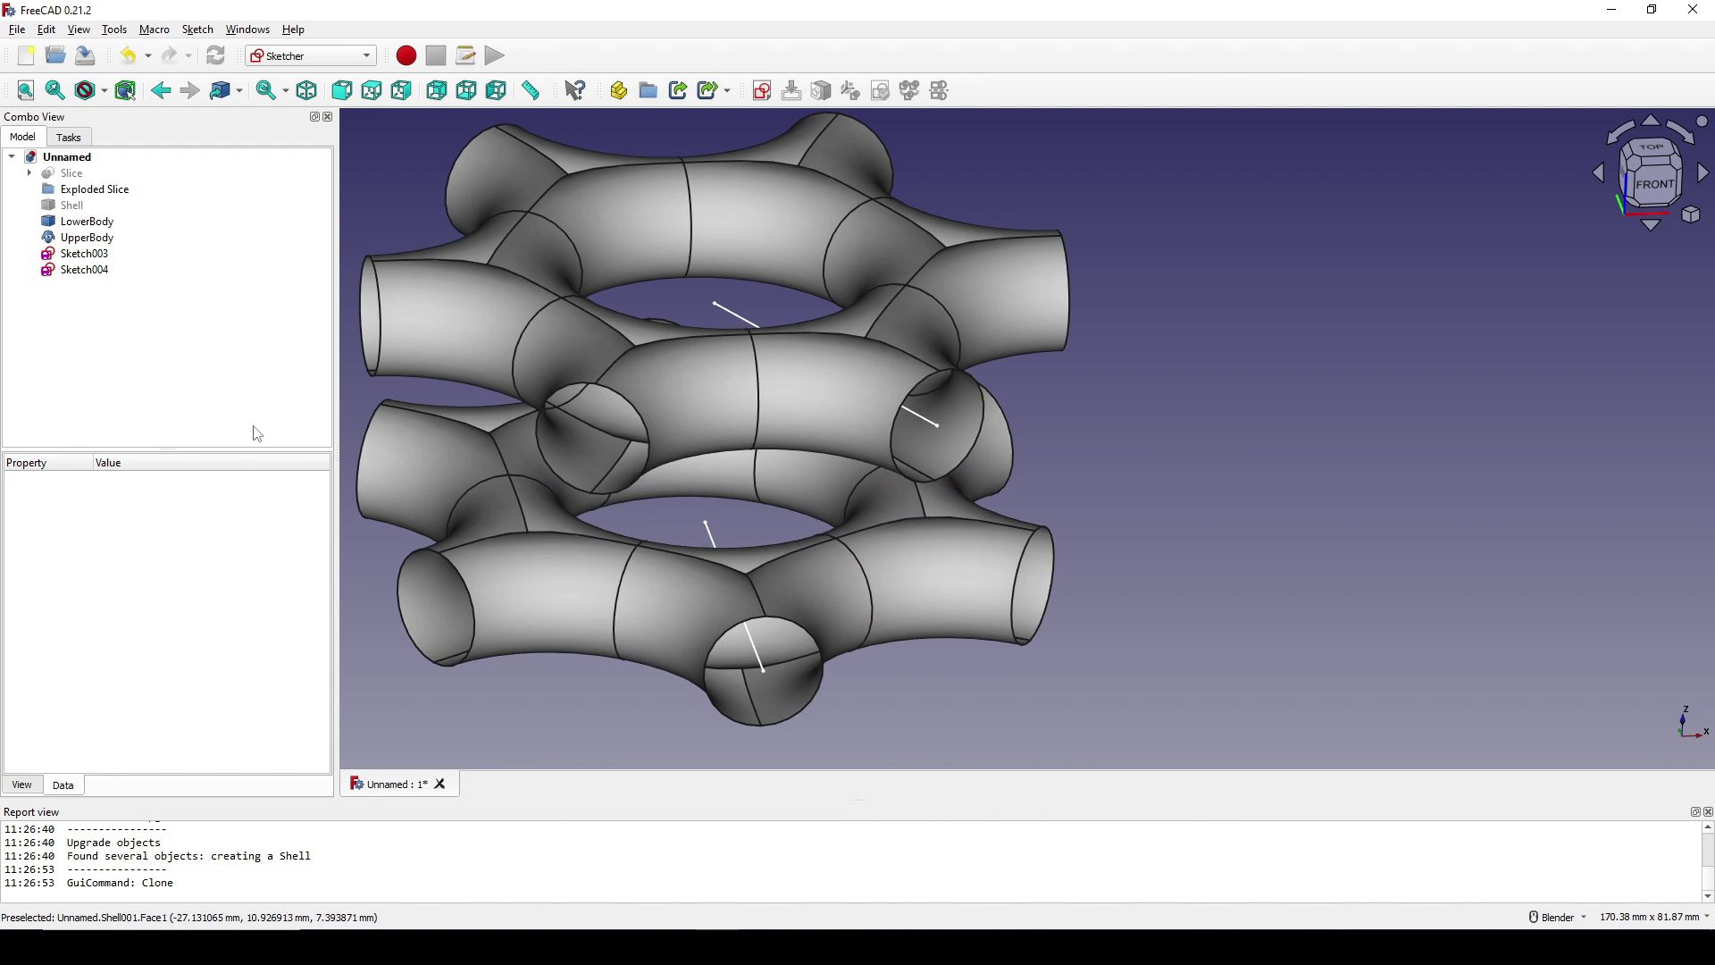
click(92, 221)
ctrl+click(93, 237)
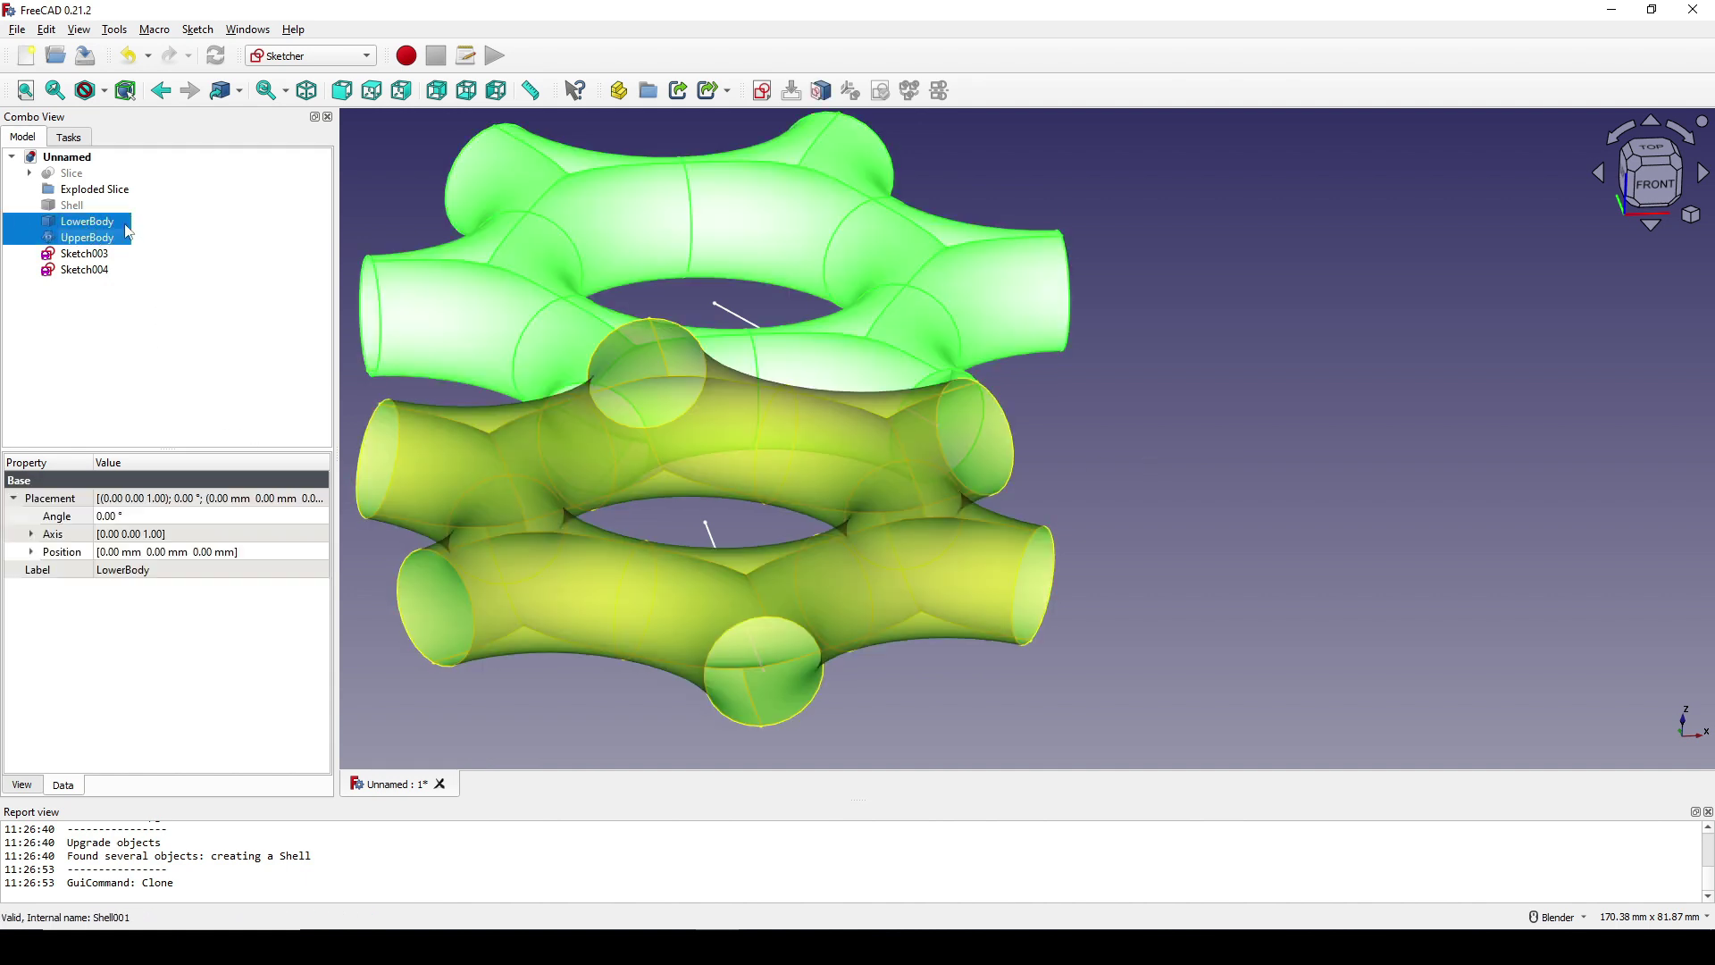
key(space)
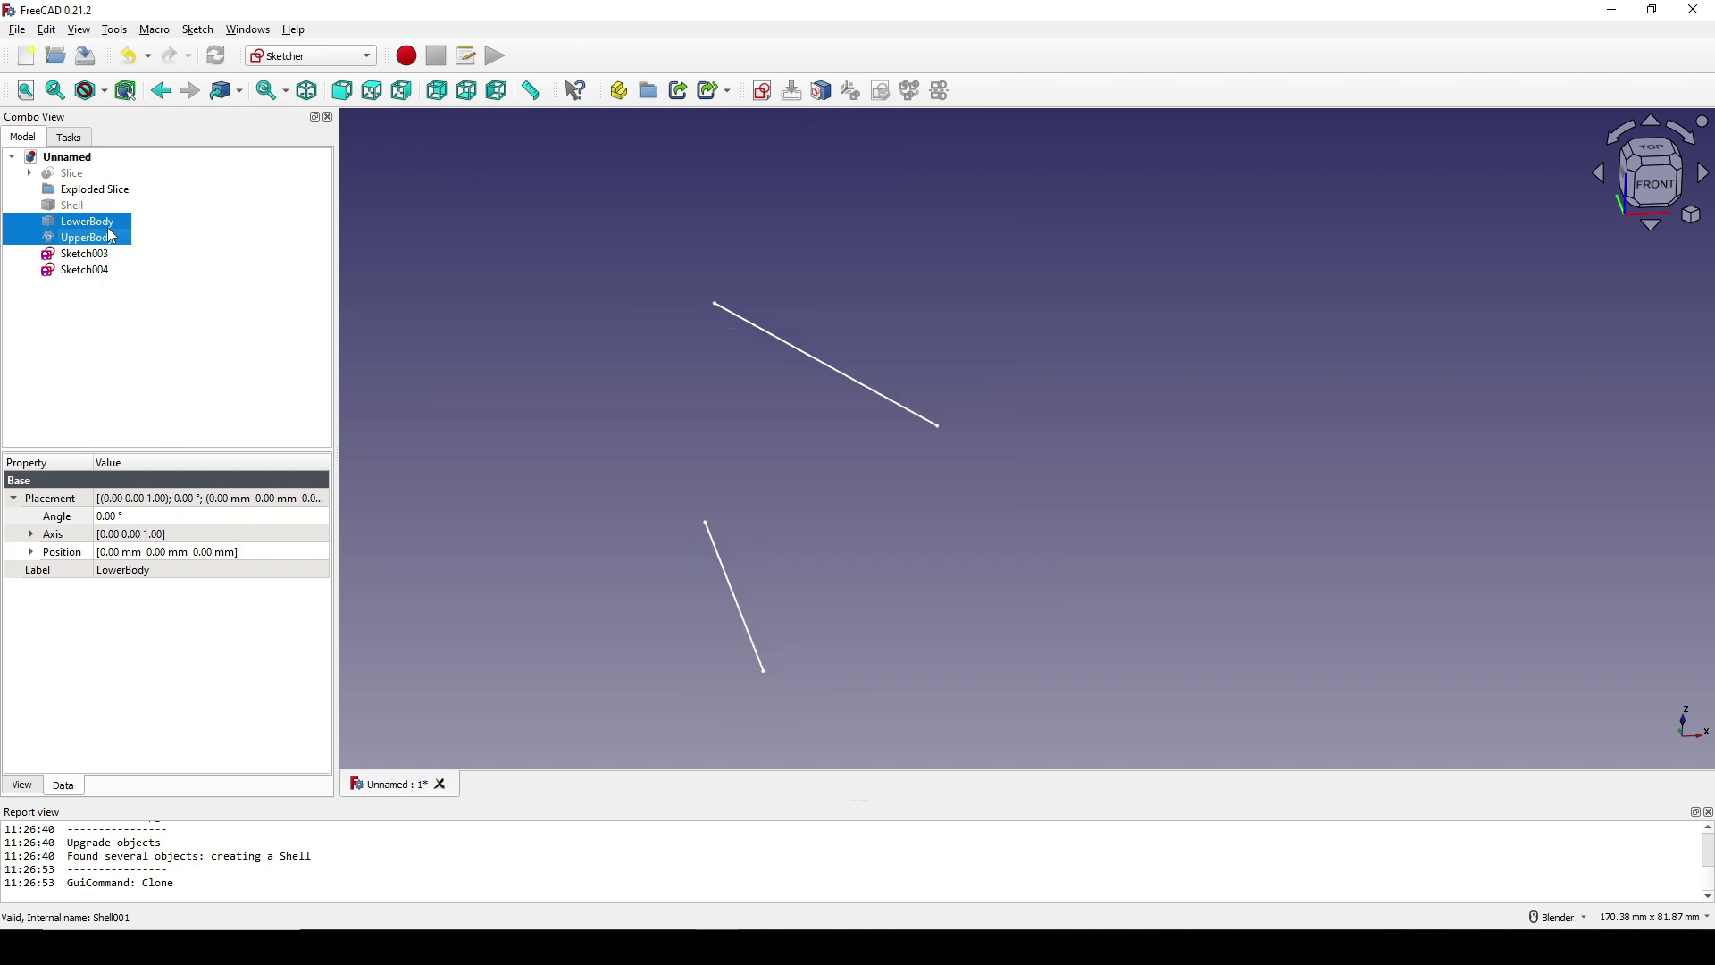
Create a blend curve in the Surface workbench between the upper and lower sketch lines, with the upper line as the start edge
click(836, 451)
mouse_move(836, 451)
middle_down()
mouse_move(785, 455)
mouse_move(888, 483)
mouse_move(785, 494)
mouse_move(840, 480)
middle_up()
click(821, 483)
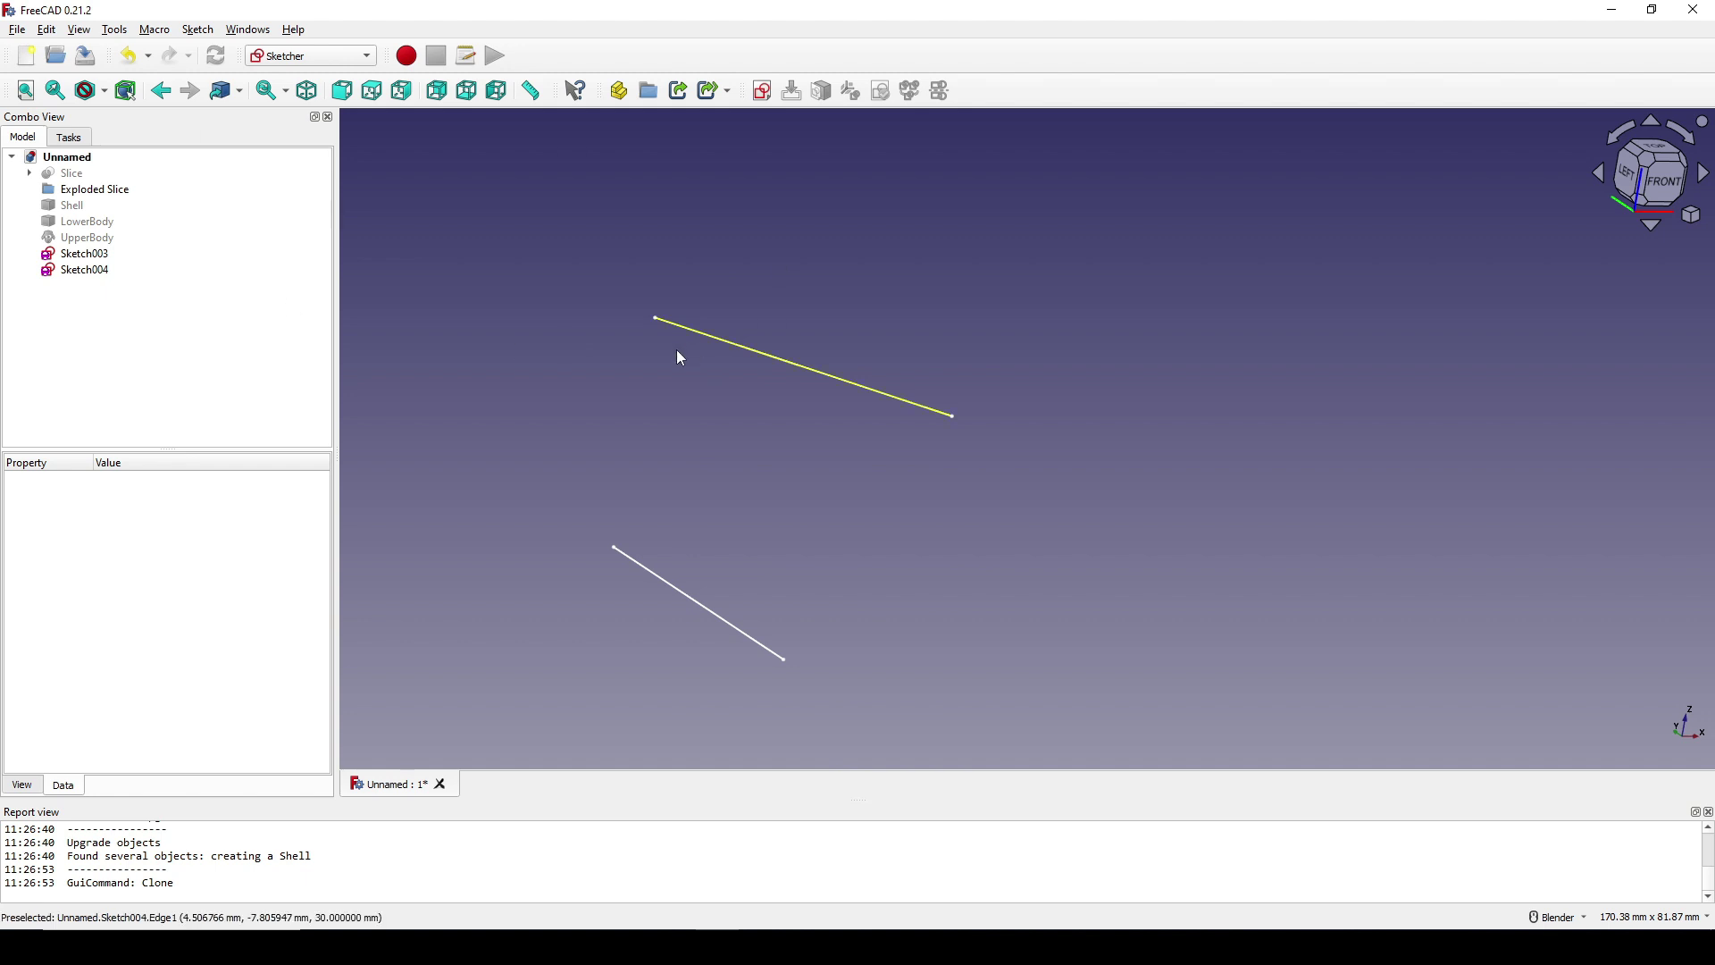
click(313, 57)
click(308, 312)
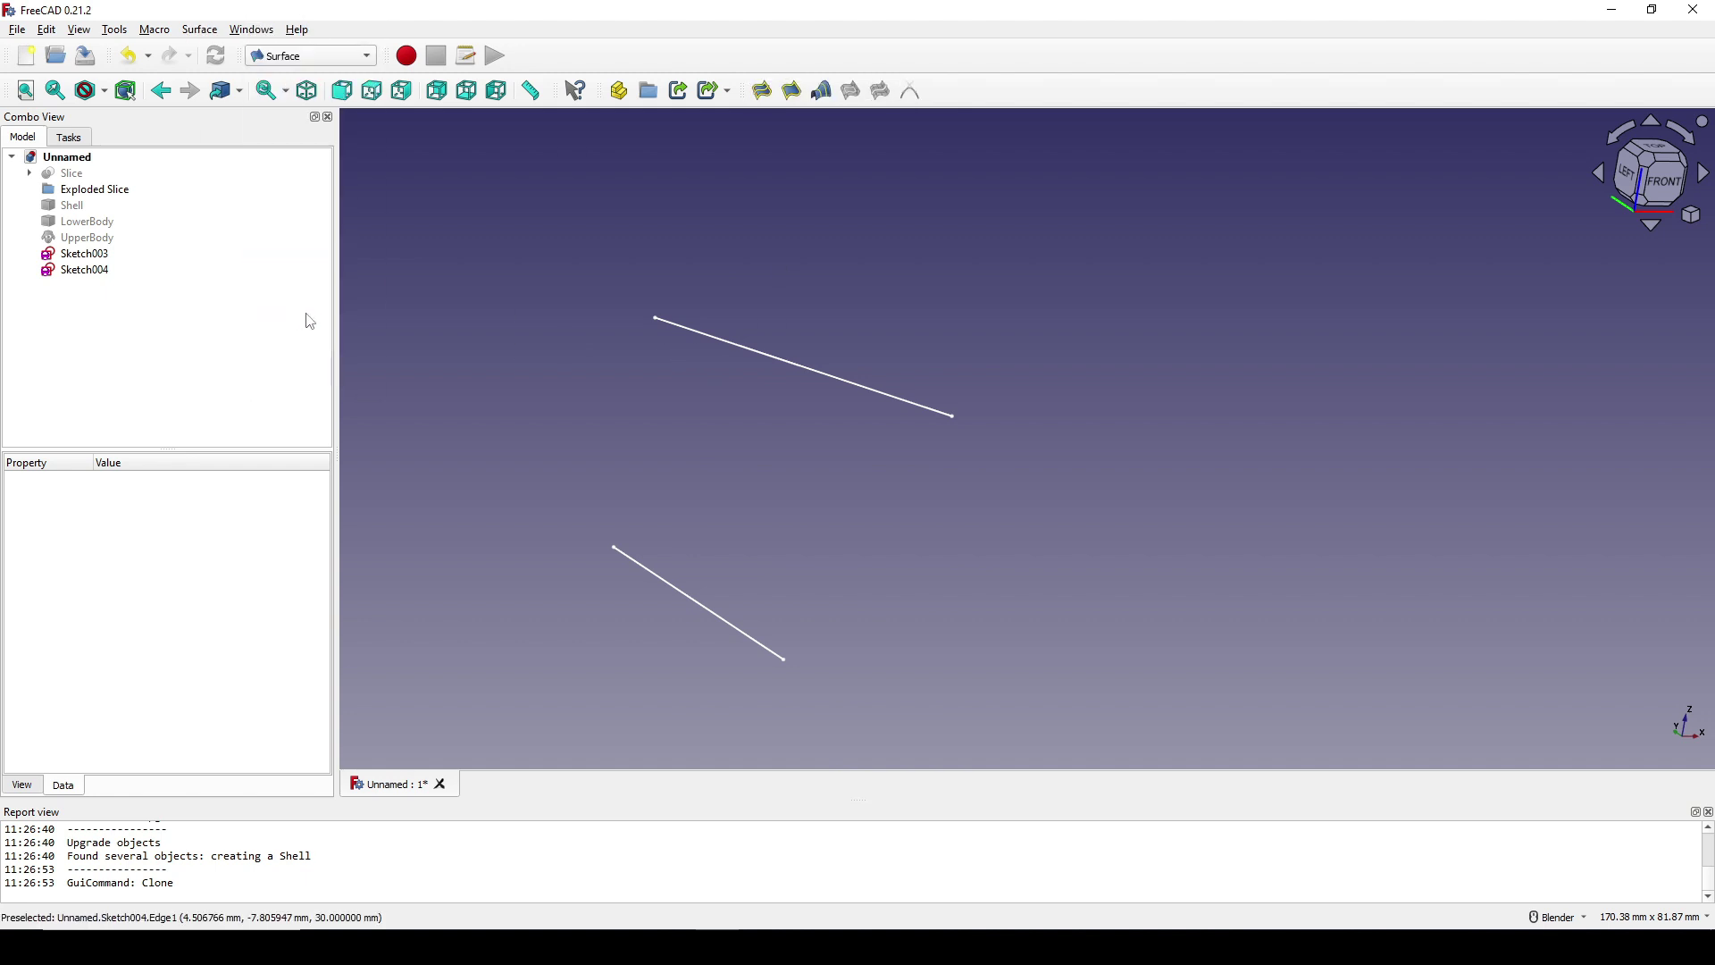
middle_drag(935, 441, 800, 467)
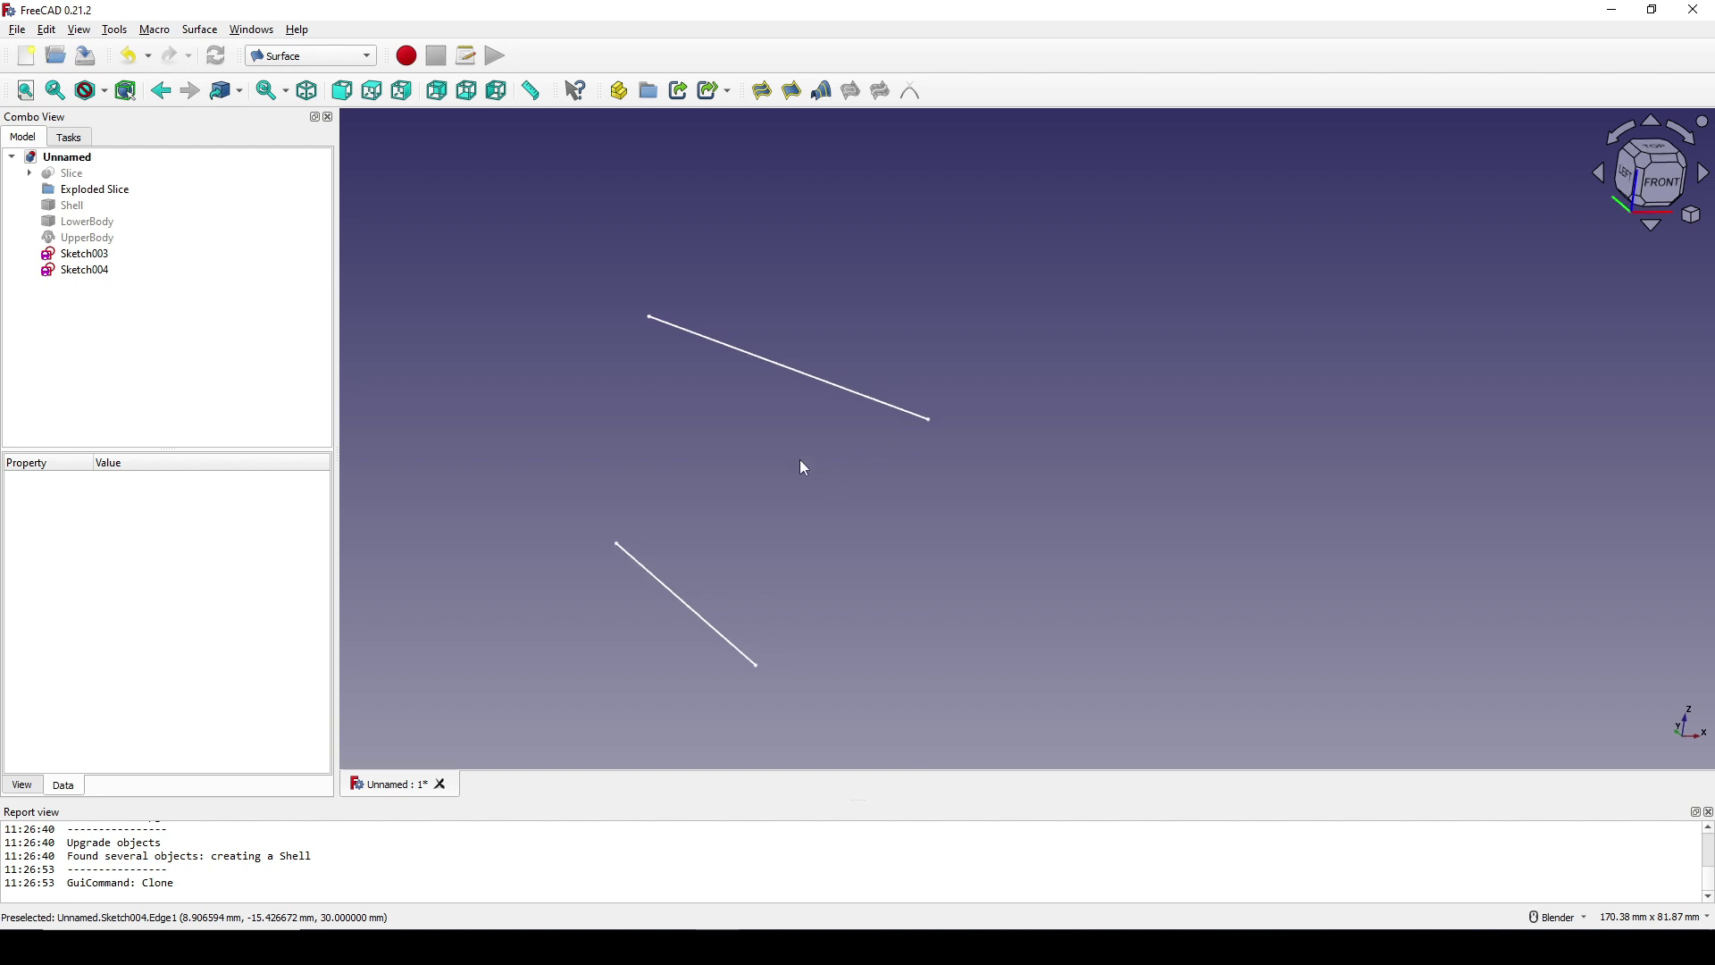
click(806, 375)
ctrl+click(694, 606)
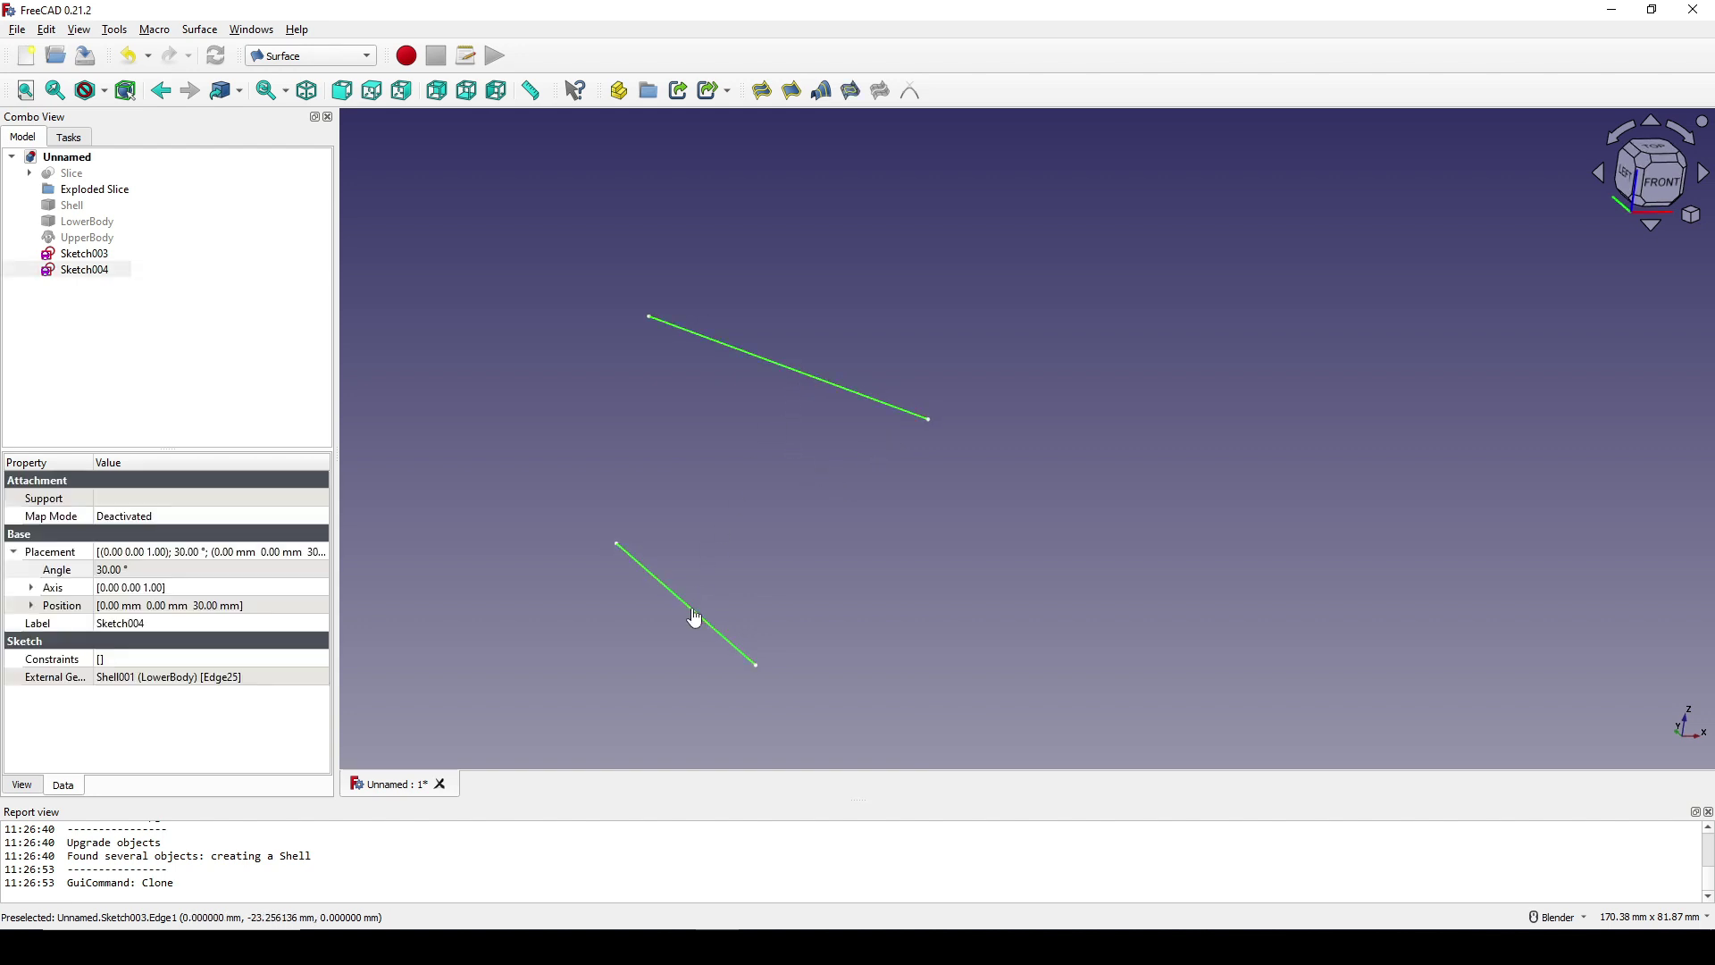
click(911, 92)
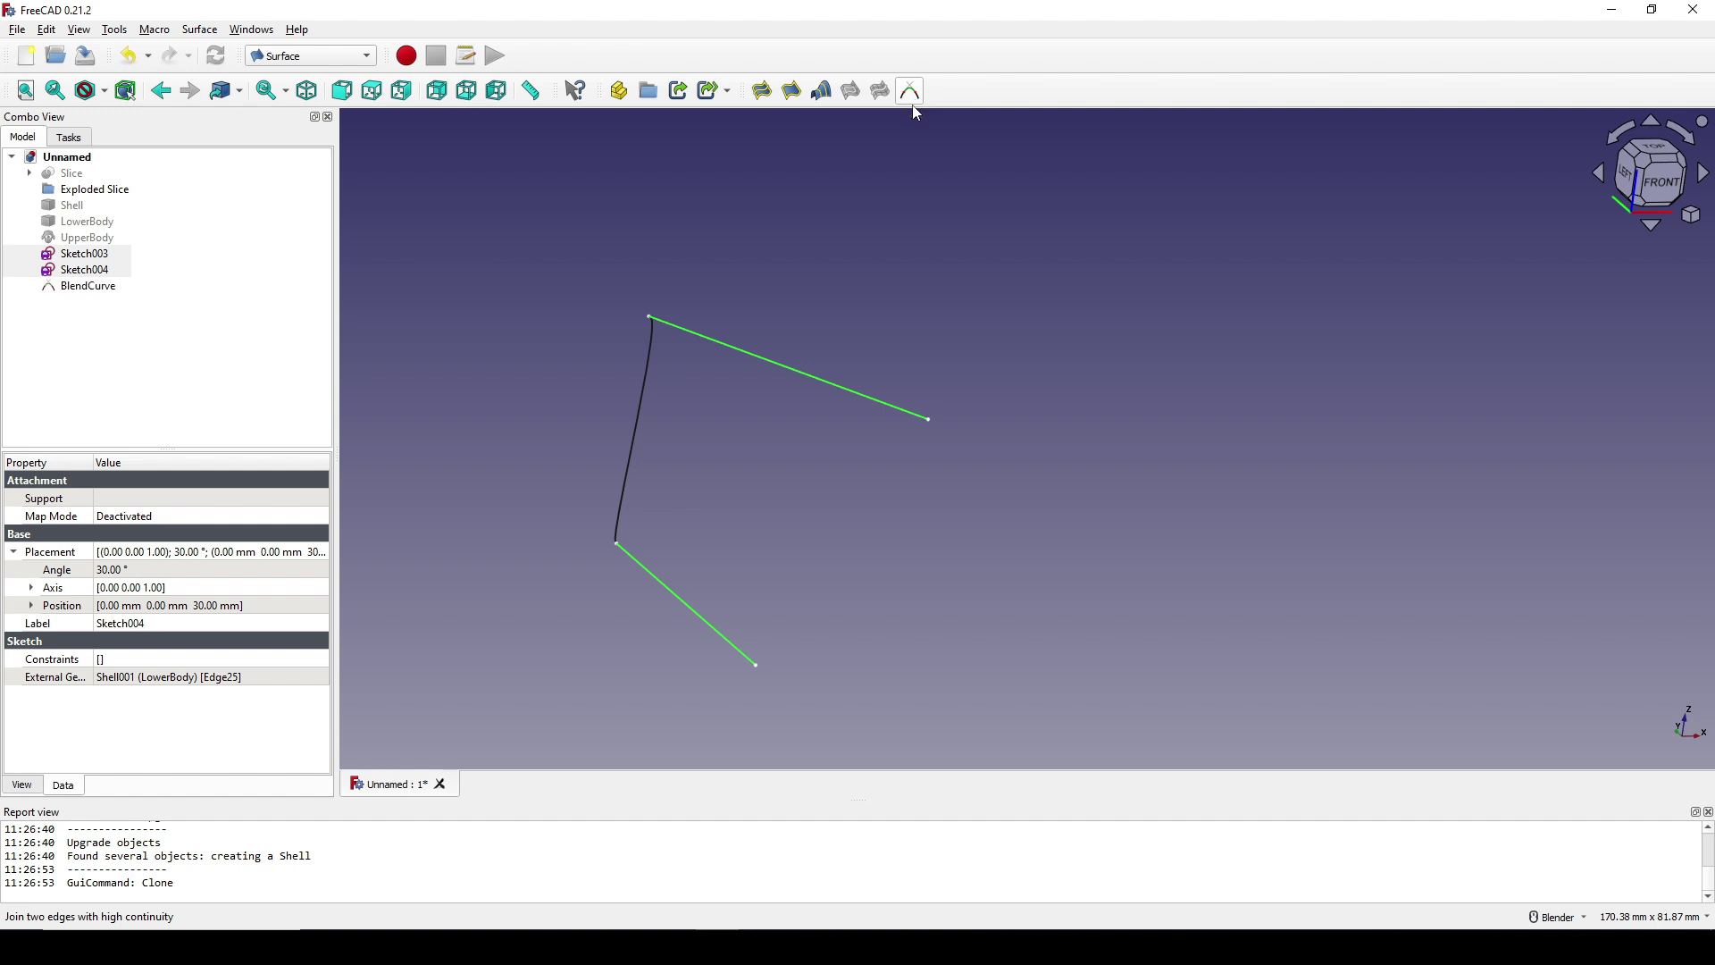
Set the blend curve's start and end parameters to 1 to connect the outer endpoints of both lines
middle_drag(808, 490, 828, 492)
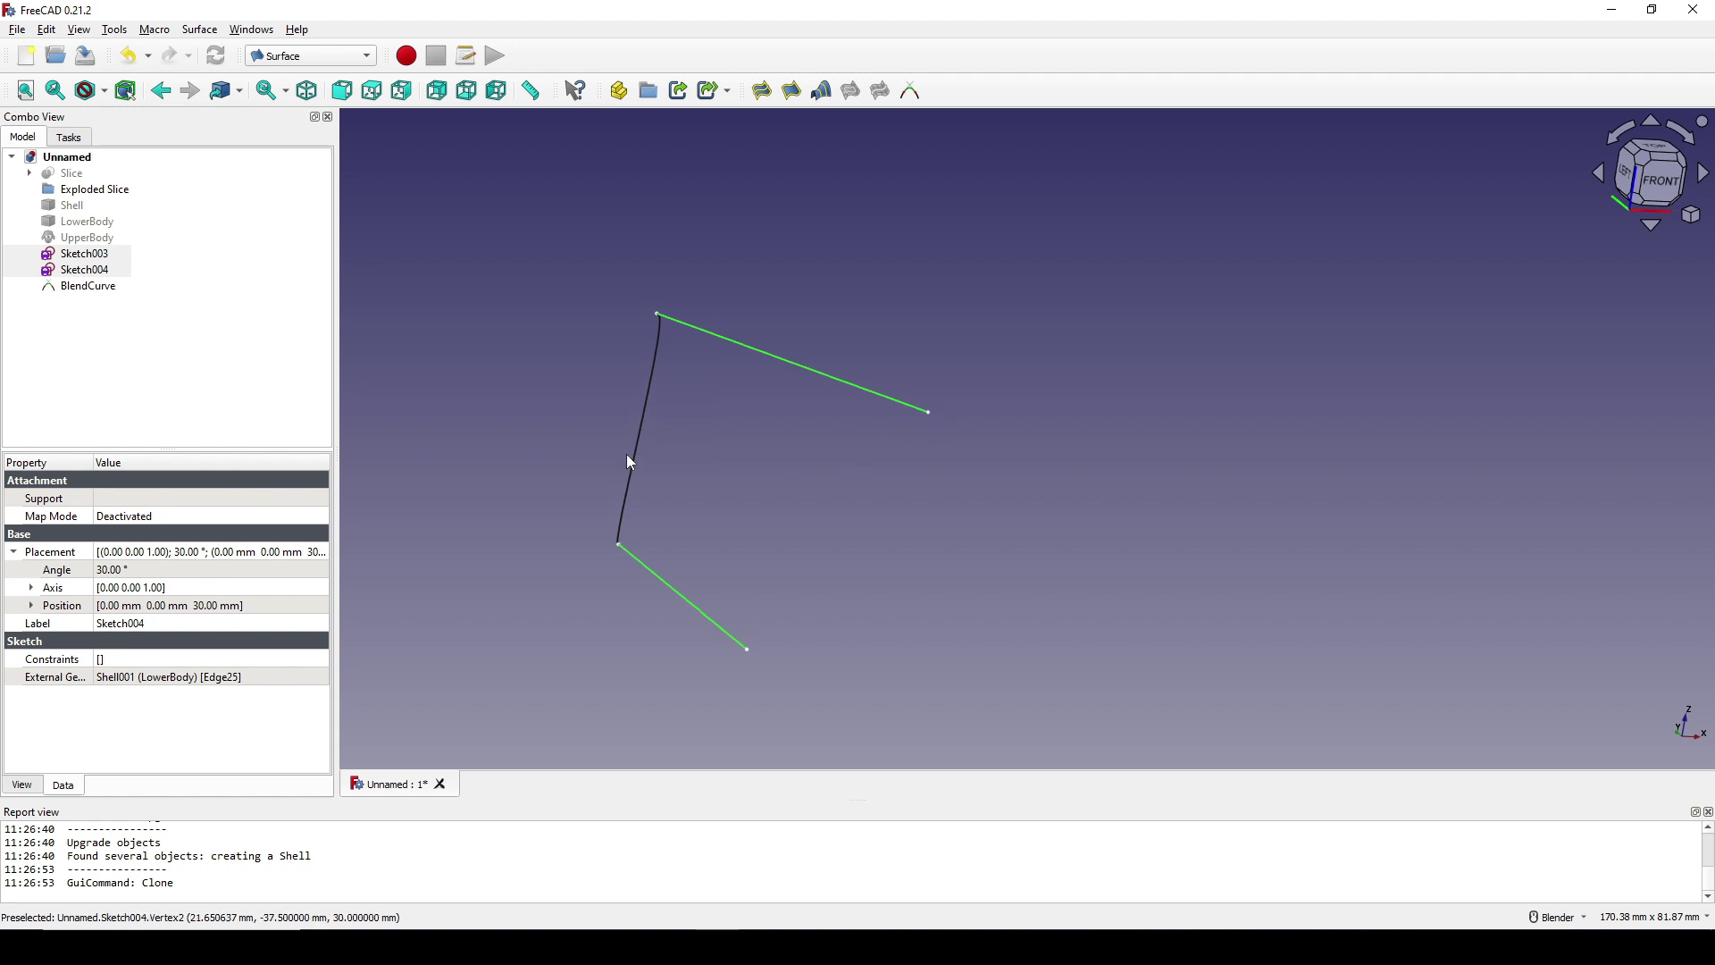
click(97, 287)
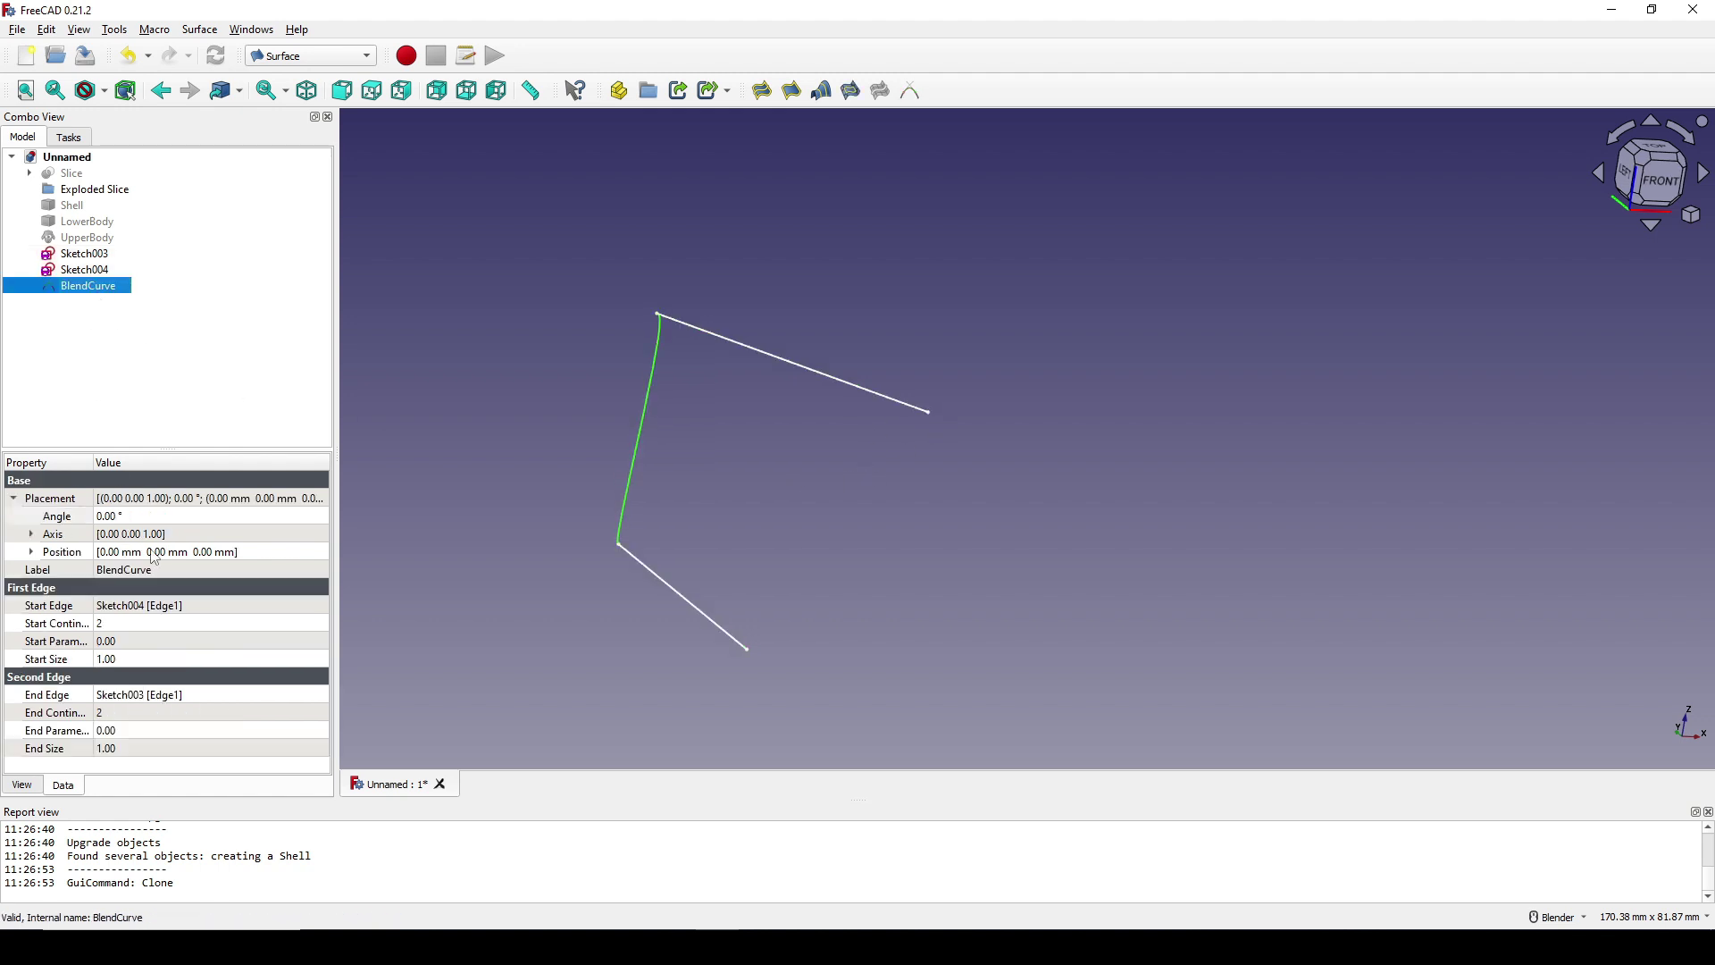
click(77, 643)
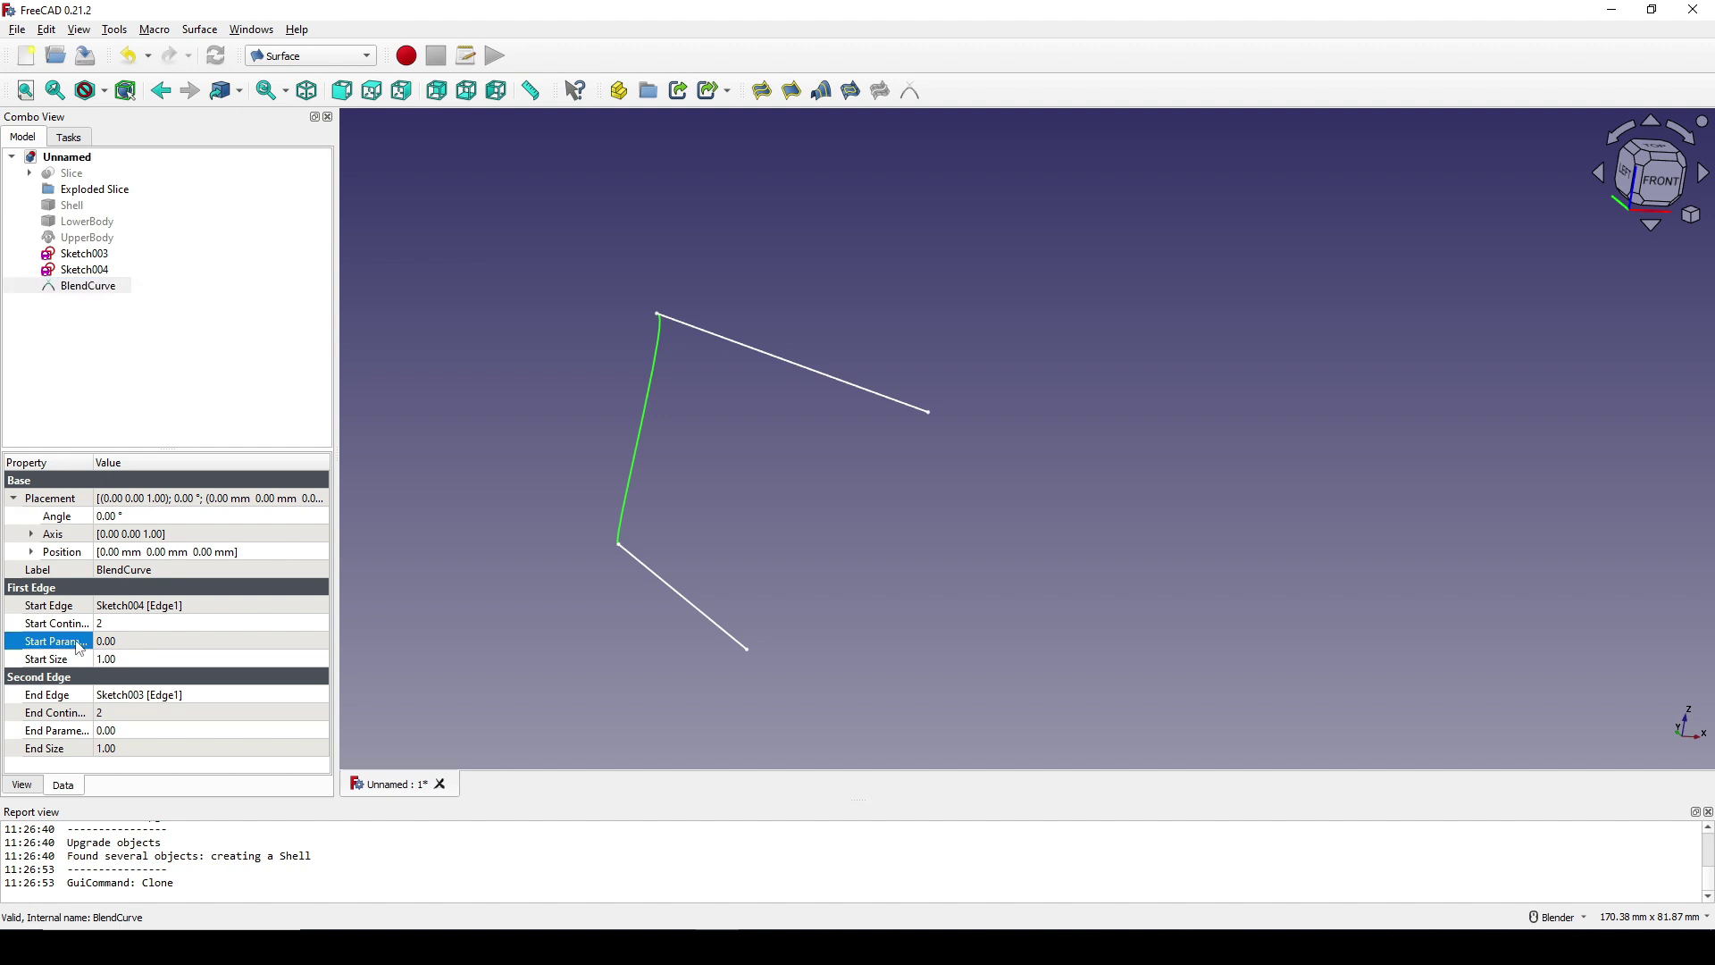
click(123, 642)
text(1)
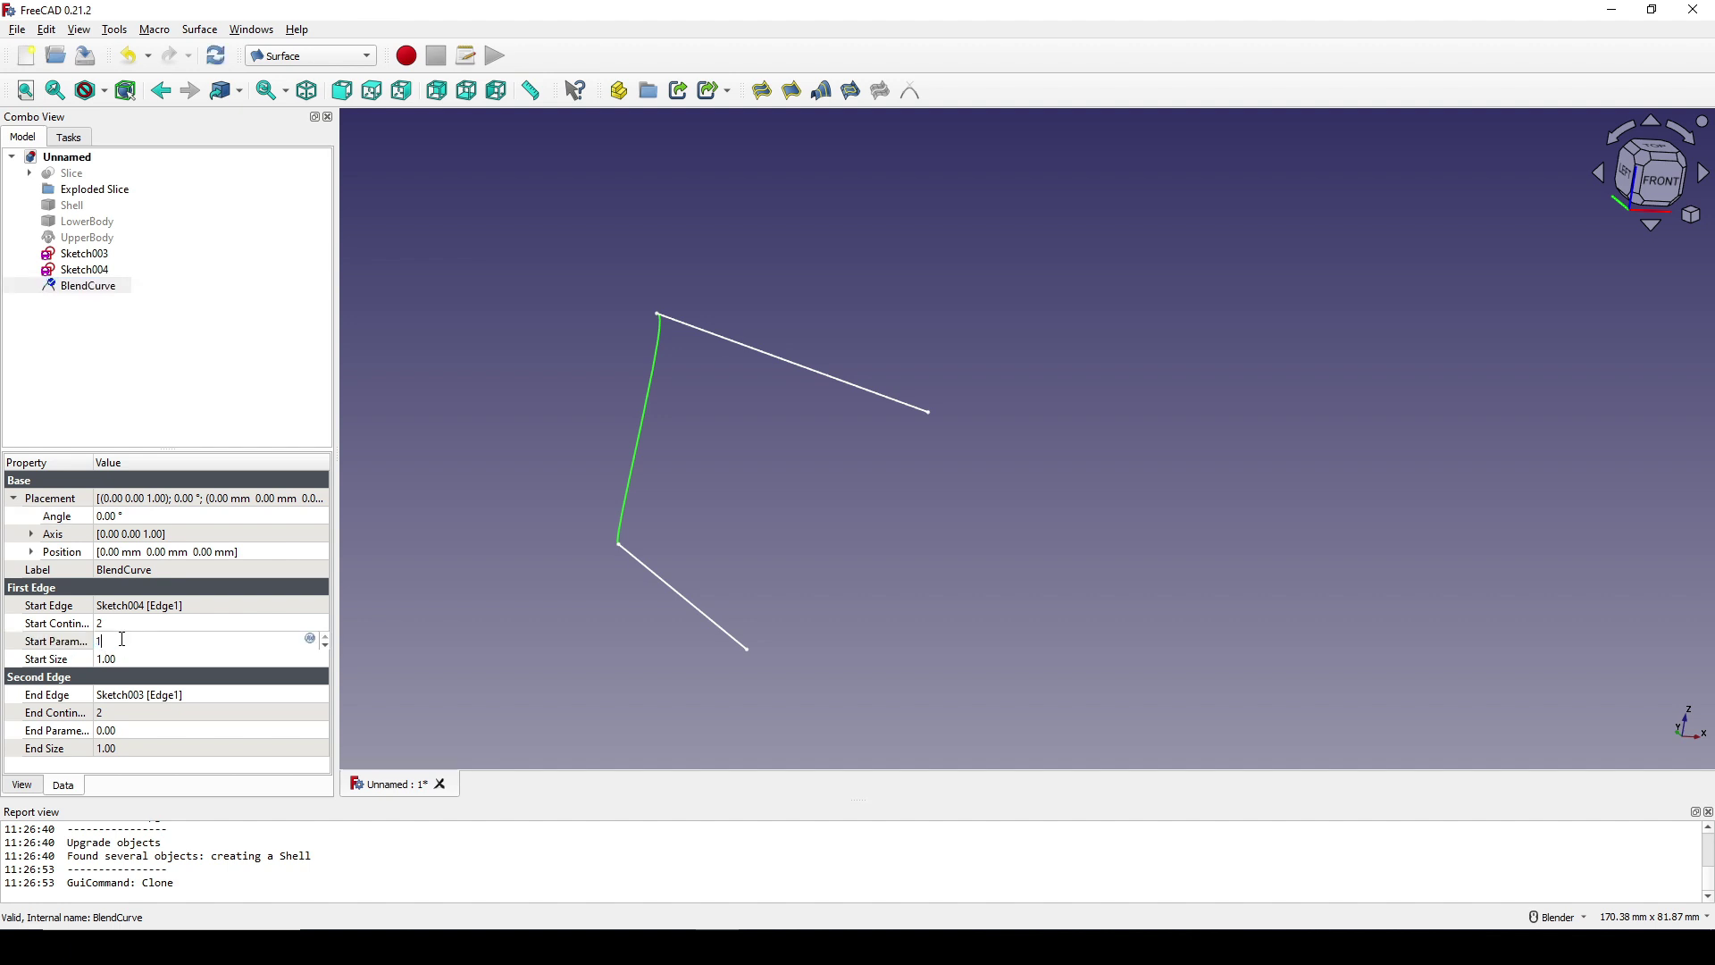
click(123, 730)
text(1)
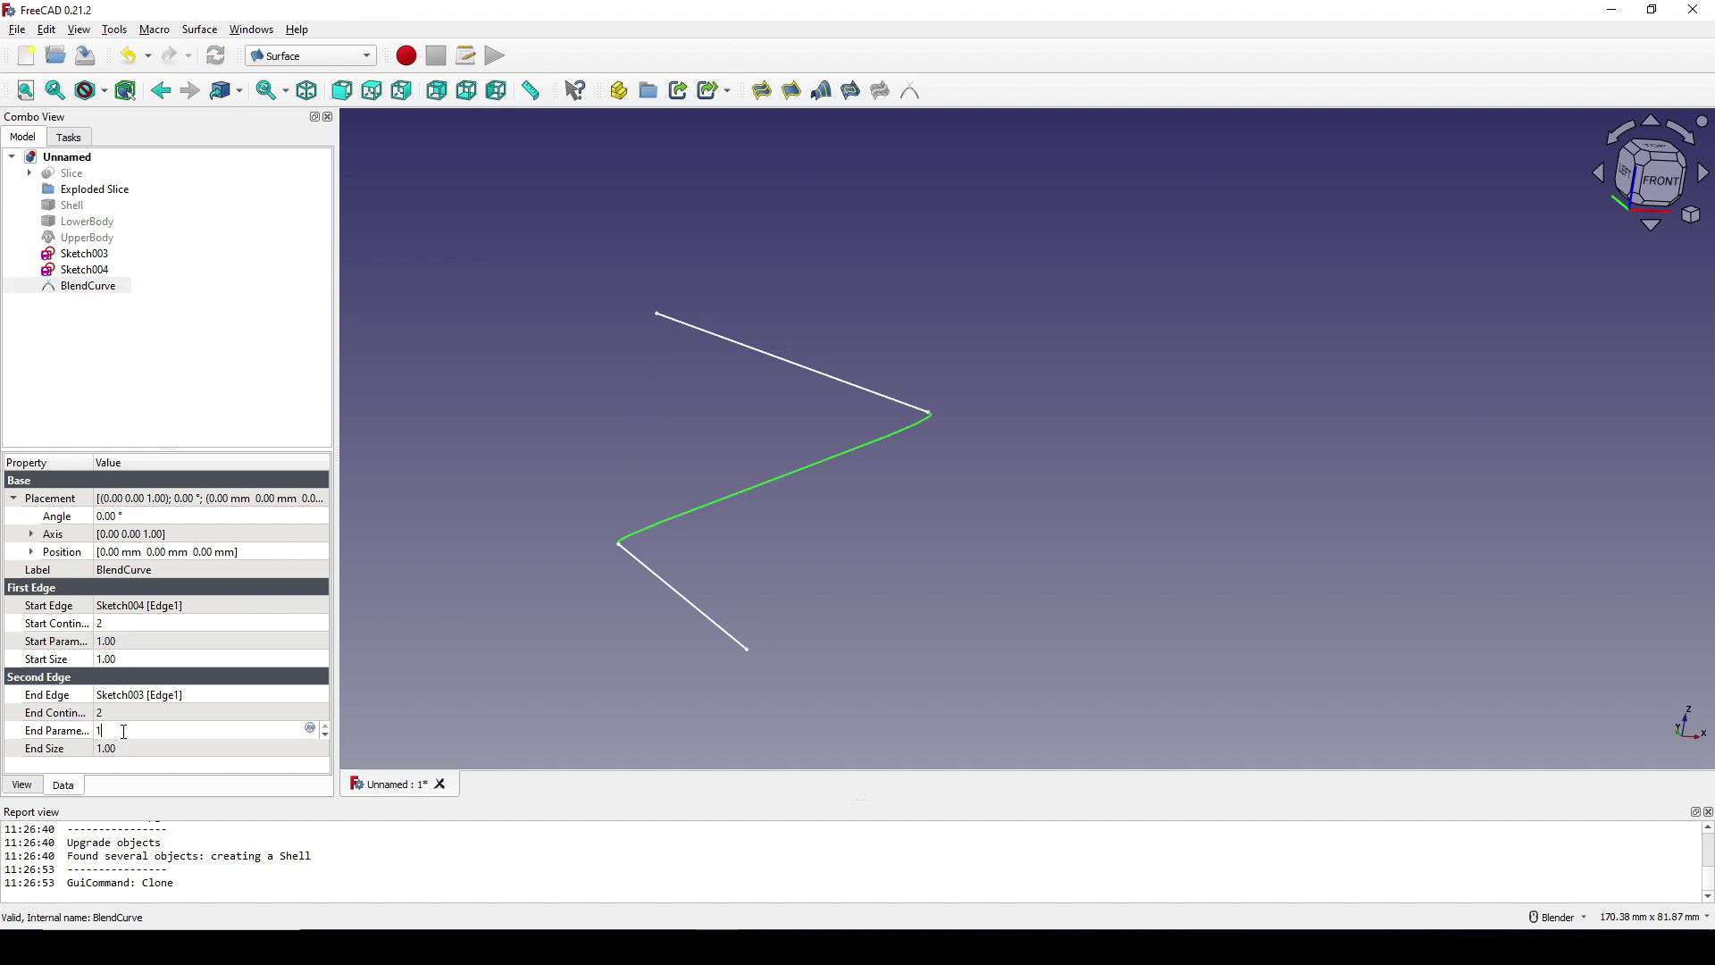
key(Return)
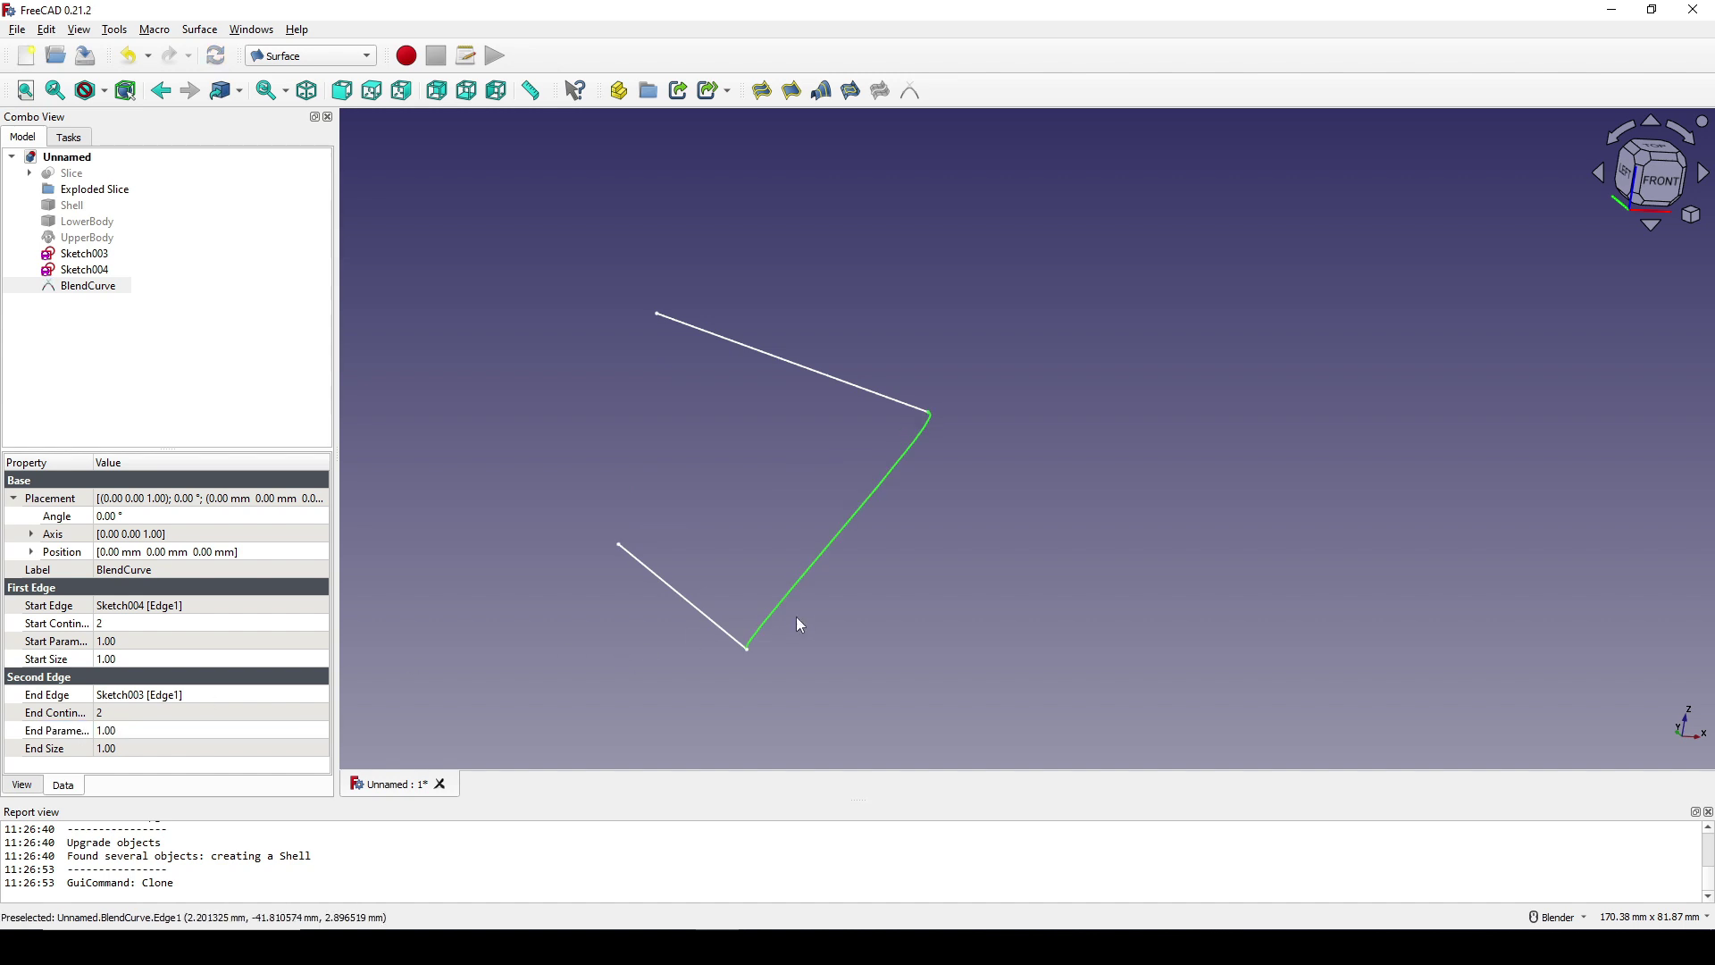
Set both the end continuity and the start continuity of the blend curve to 1
middle_drag(796, 620, 837, 604)
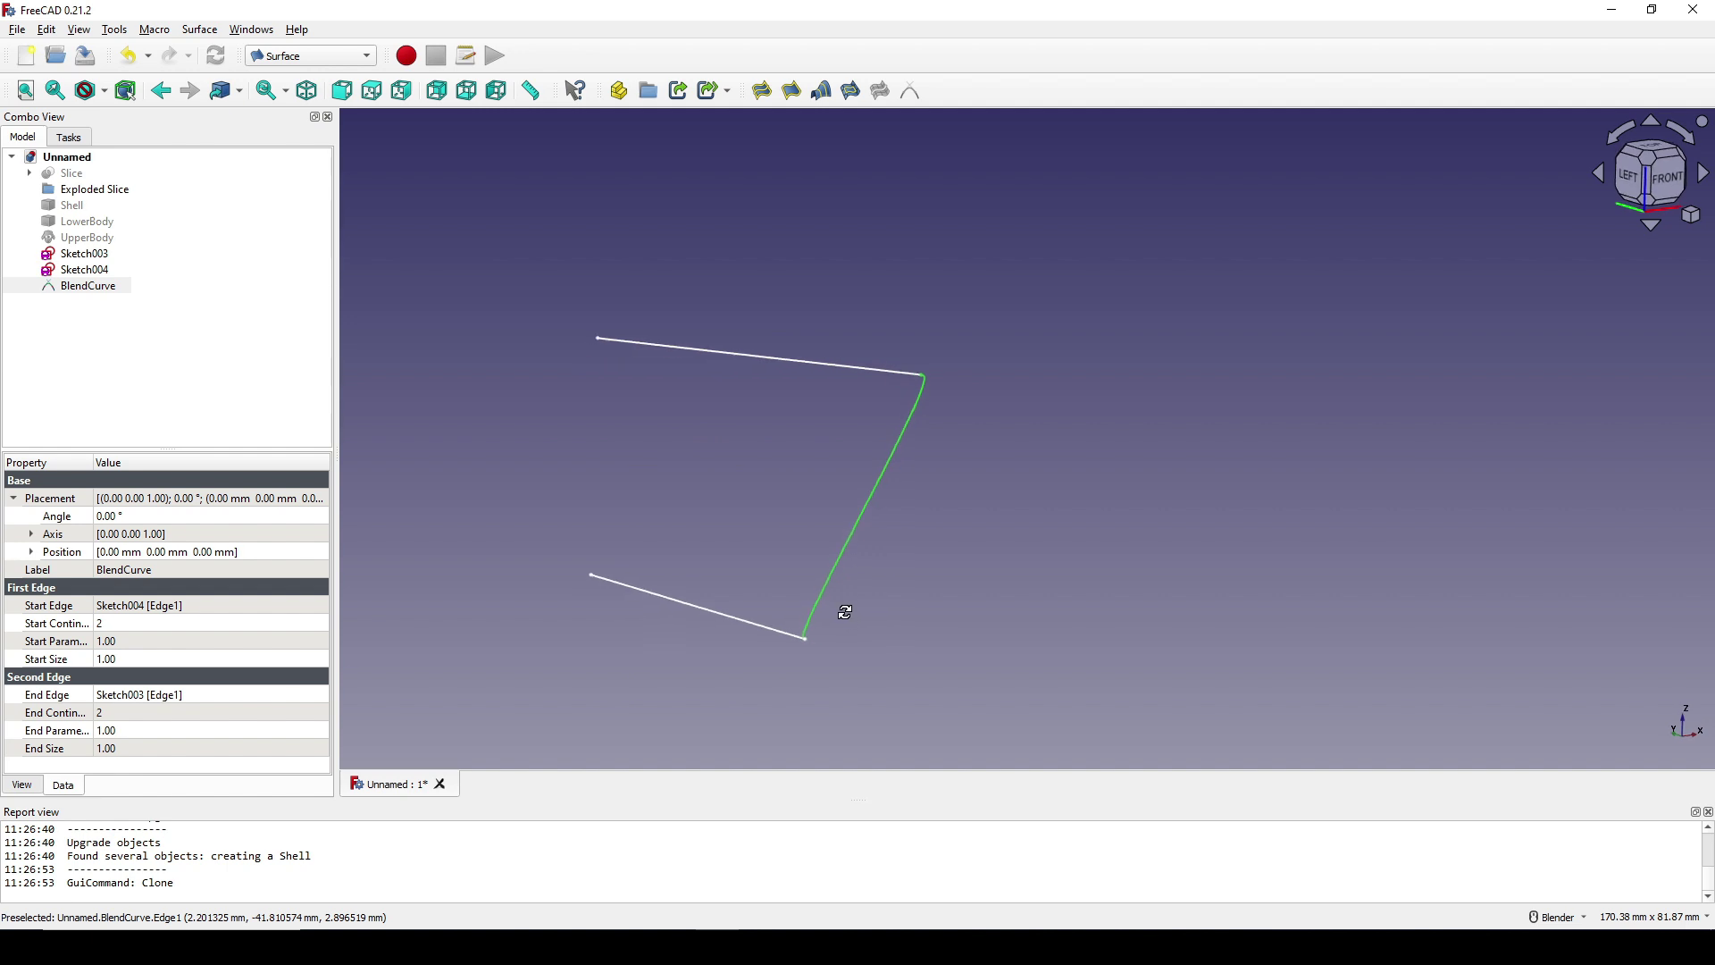
click(125, 712)
text(1)
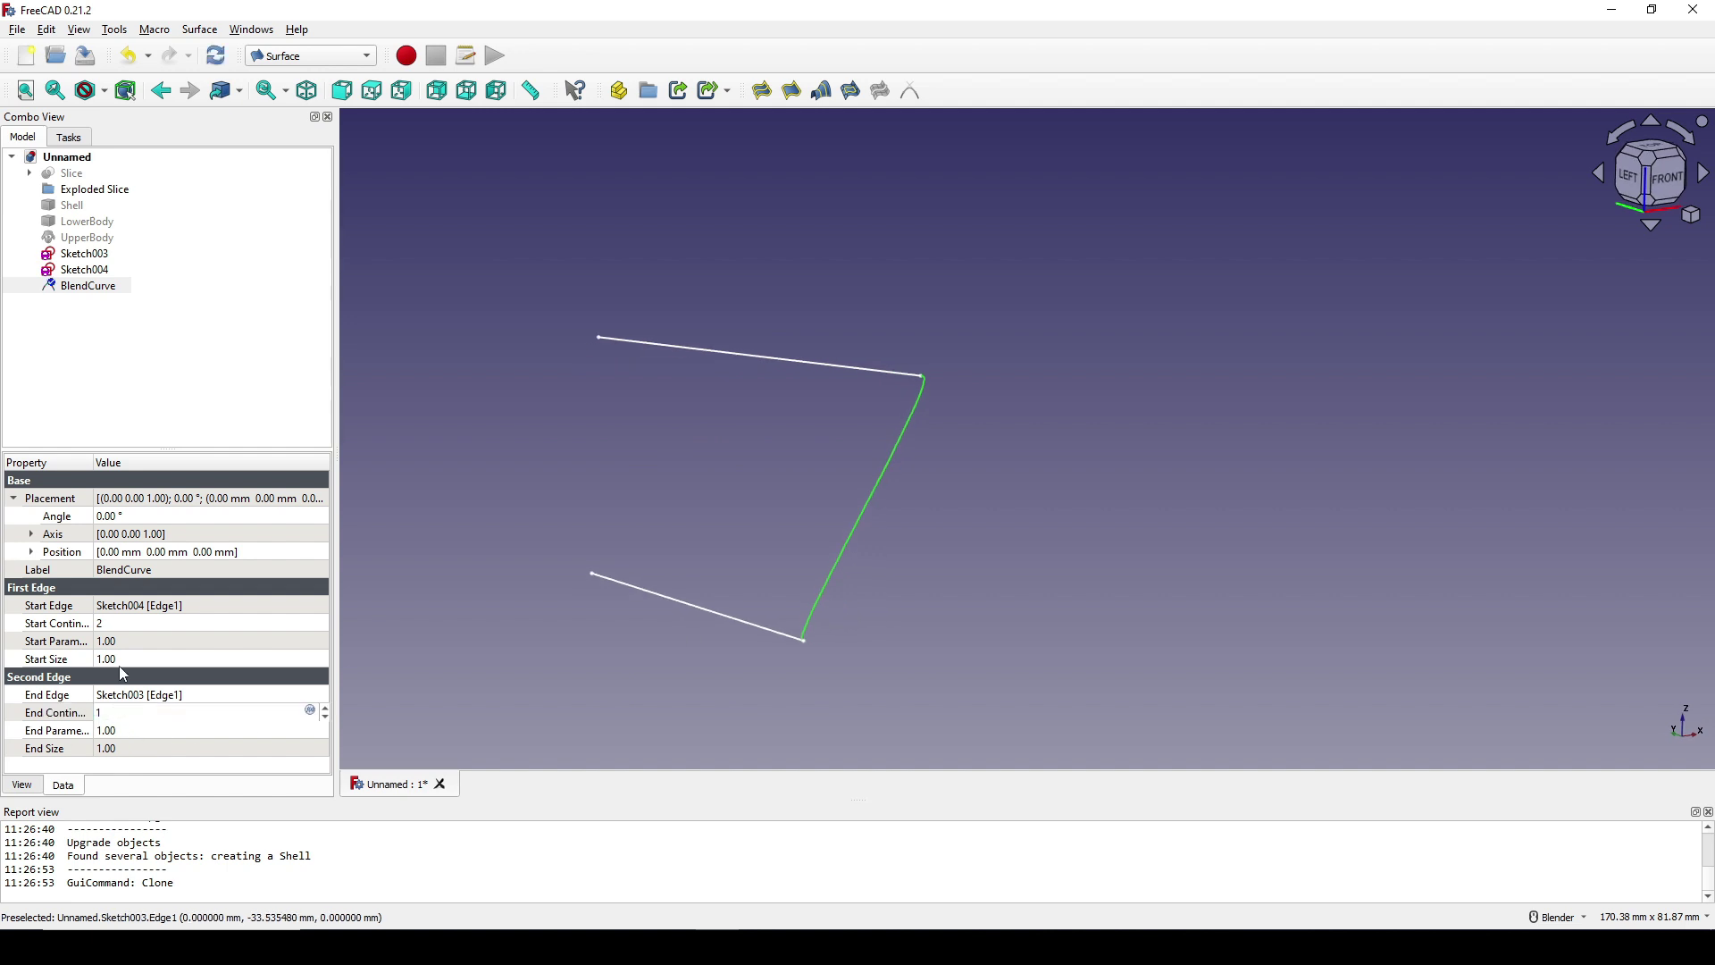
click(127, 624)
text(1)
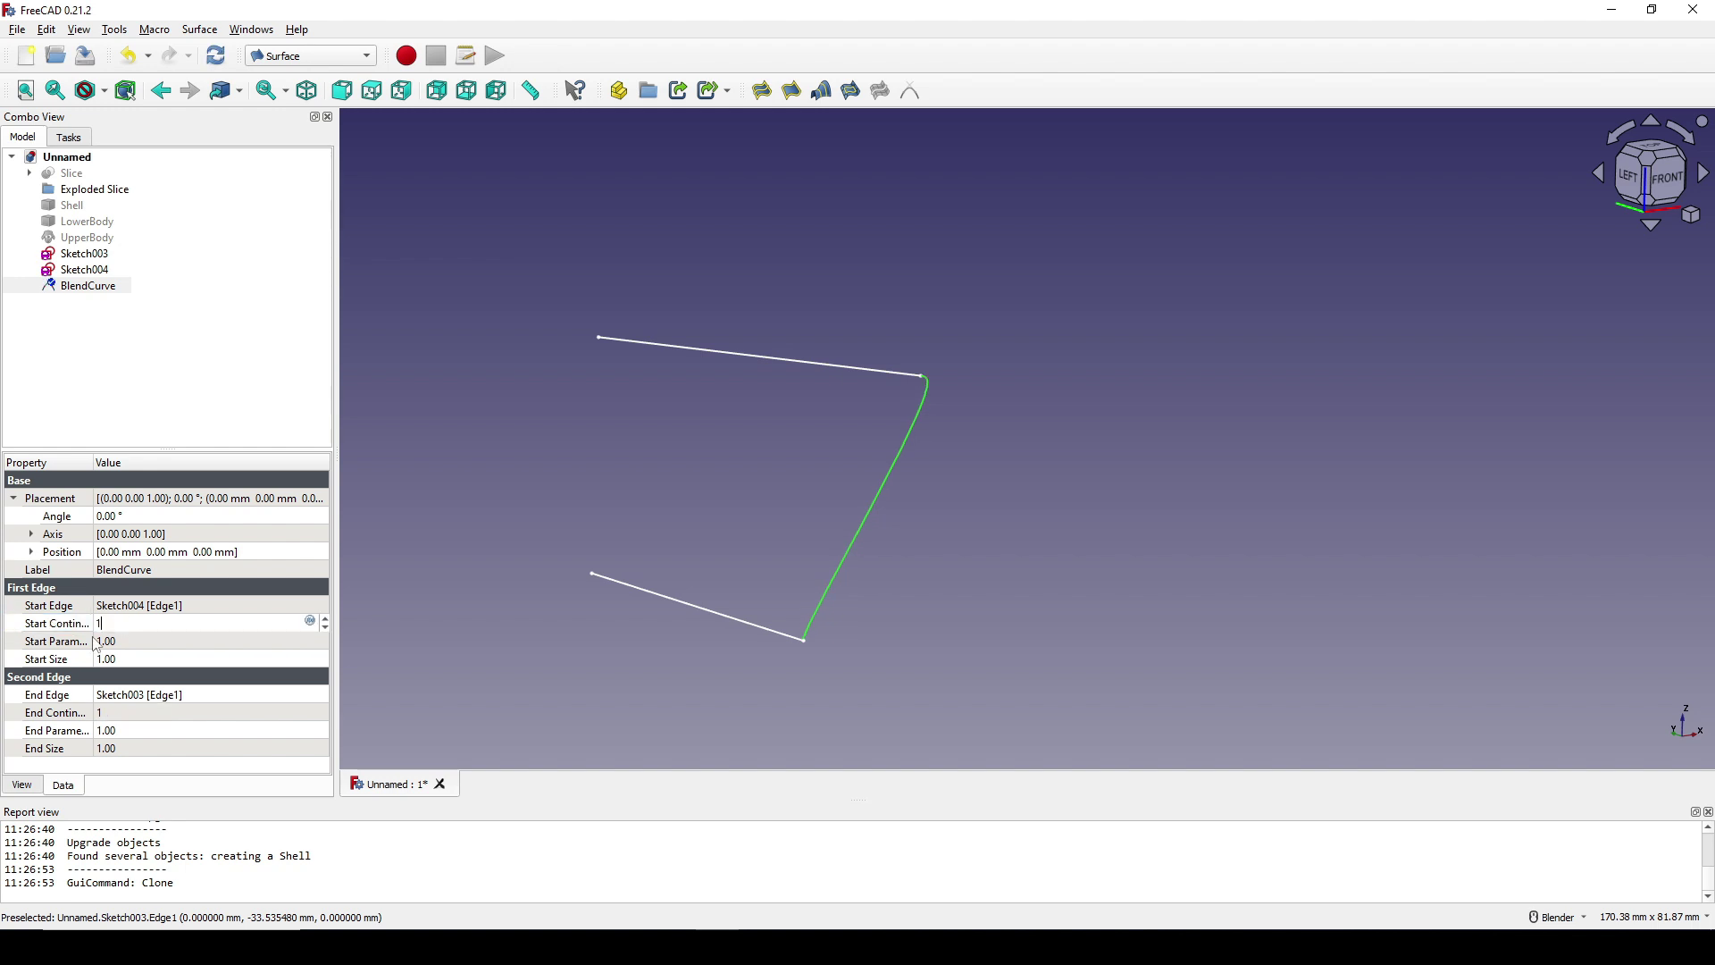
key(Return)
Try an end size of 10 for the blend curve
mouse_move(907, 643)
middle_down()
mouse_move(987, 602)
mouse_move(900, 643)
middle_up()
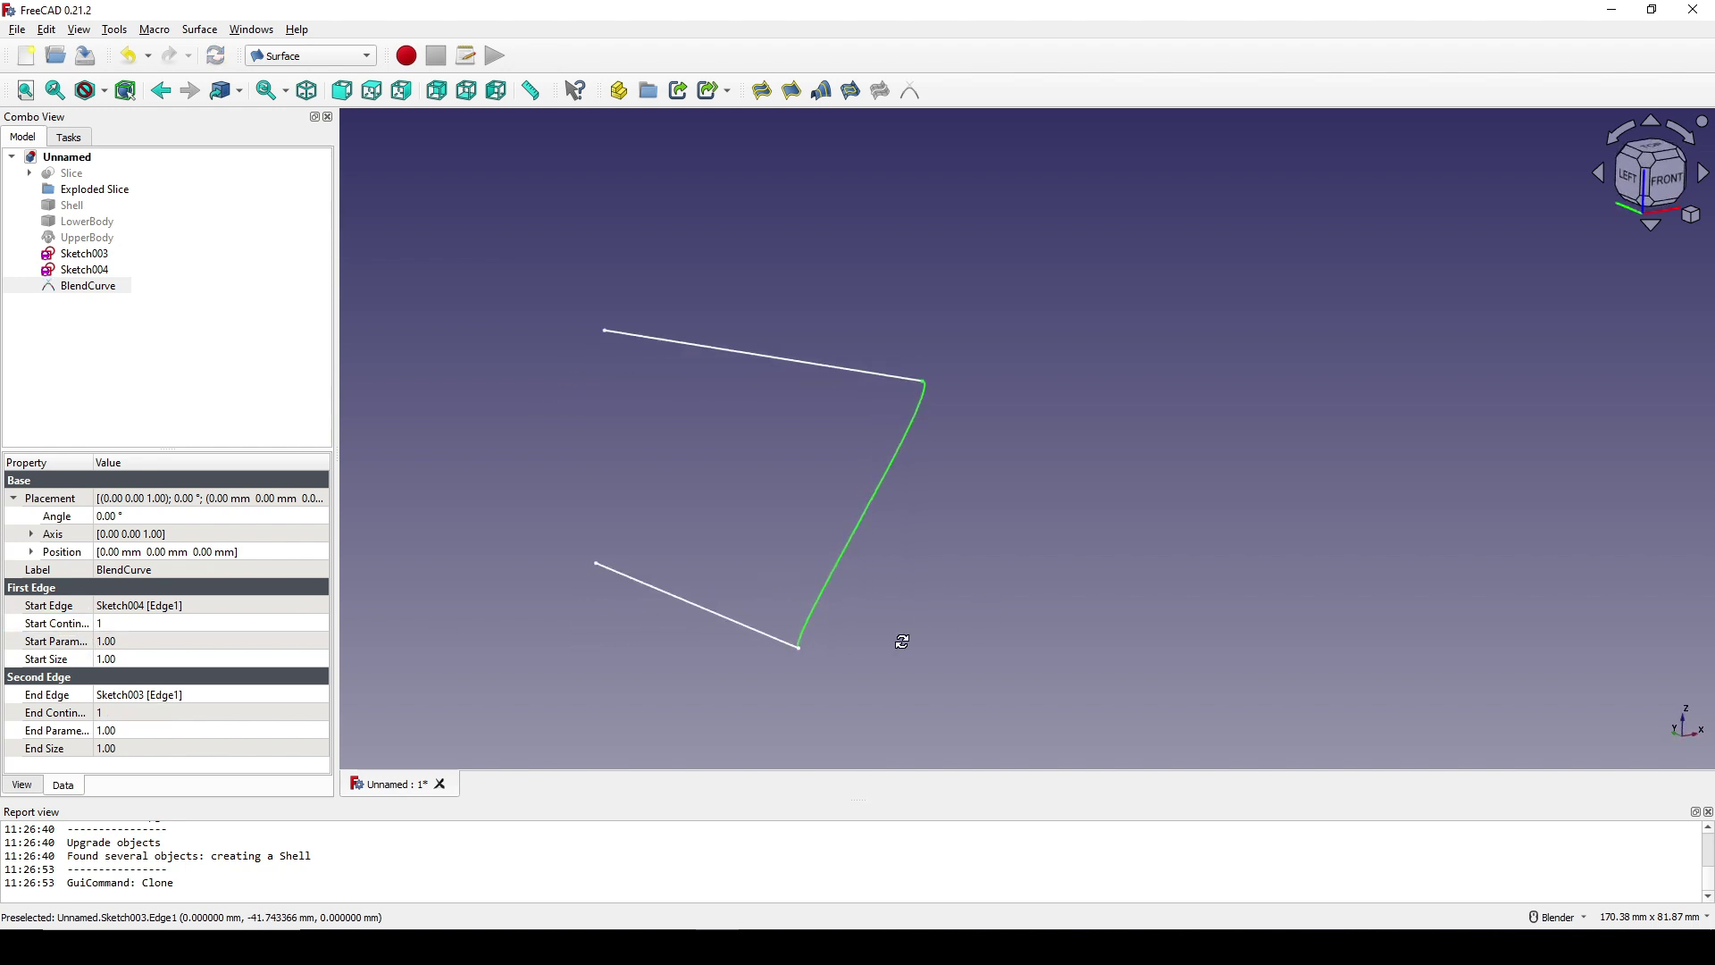
click(126, 749)
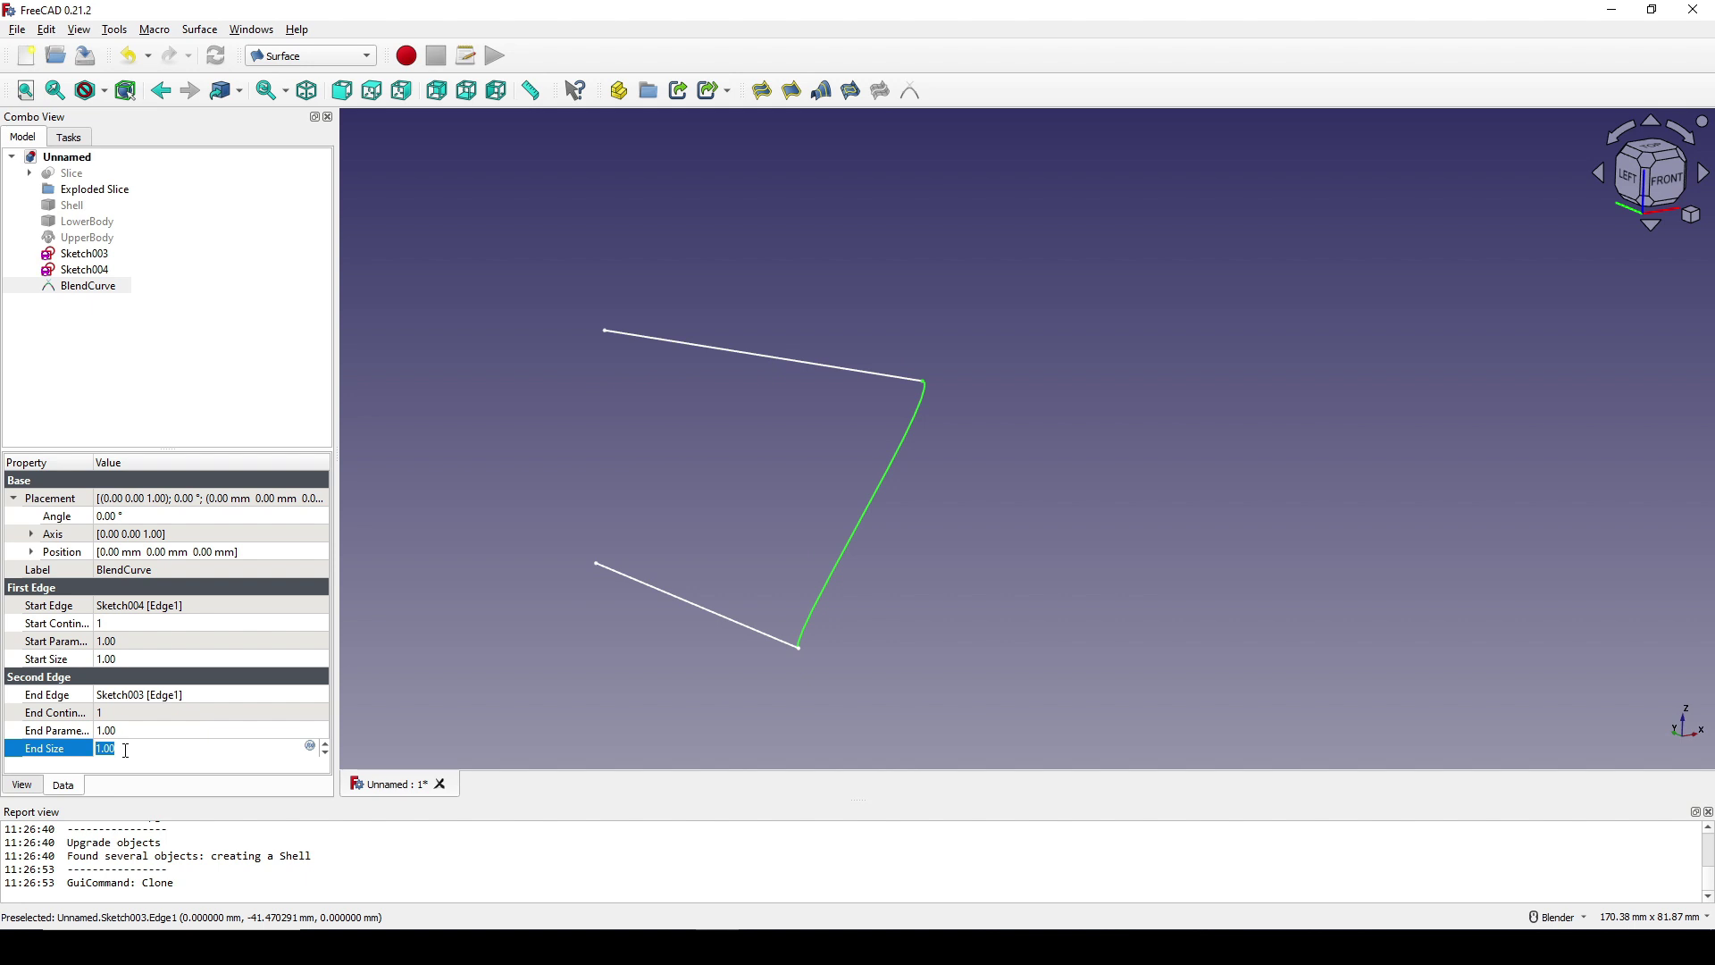
text(10)
key(Return)
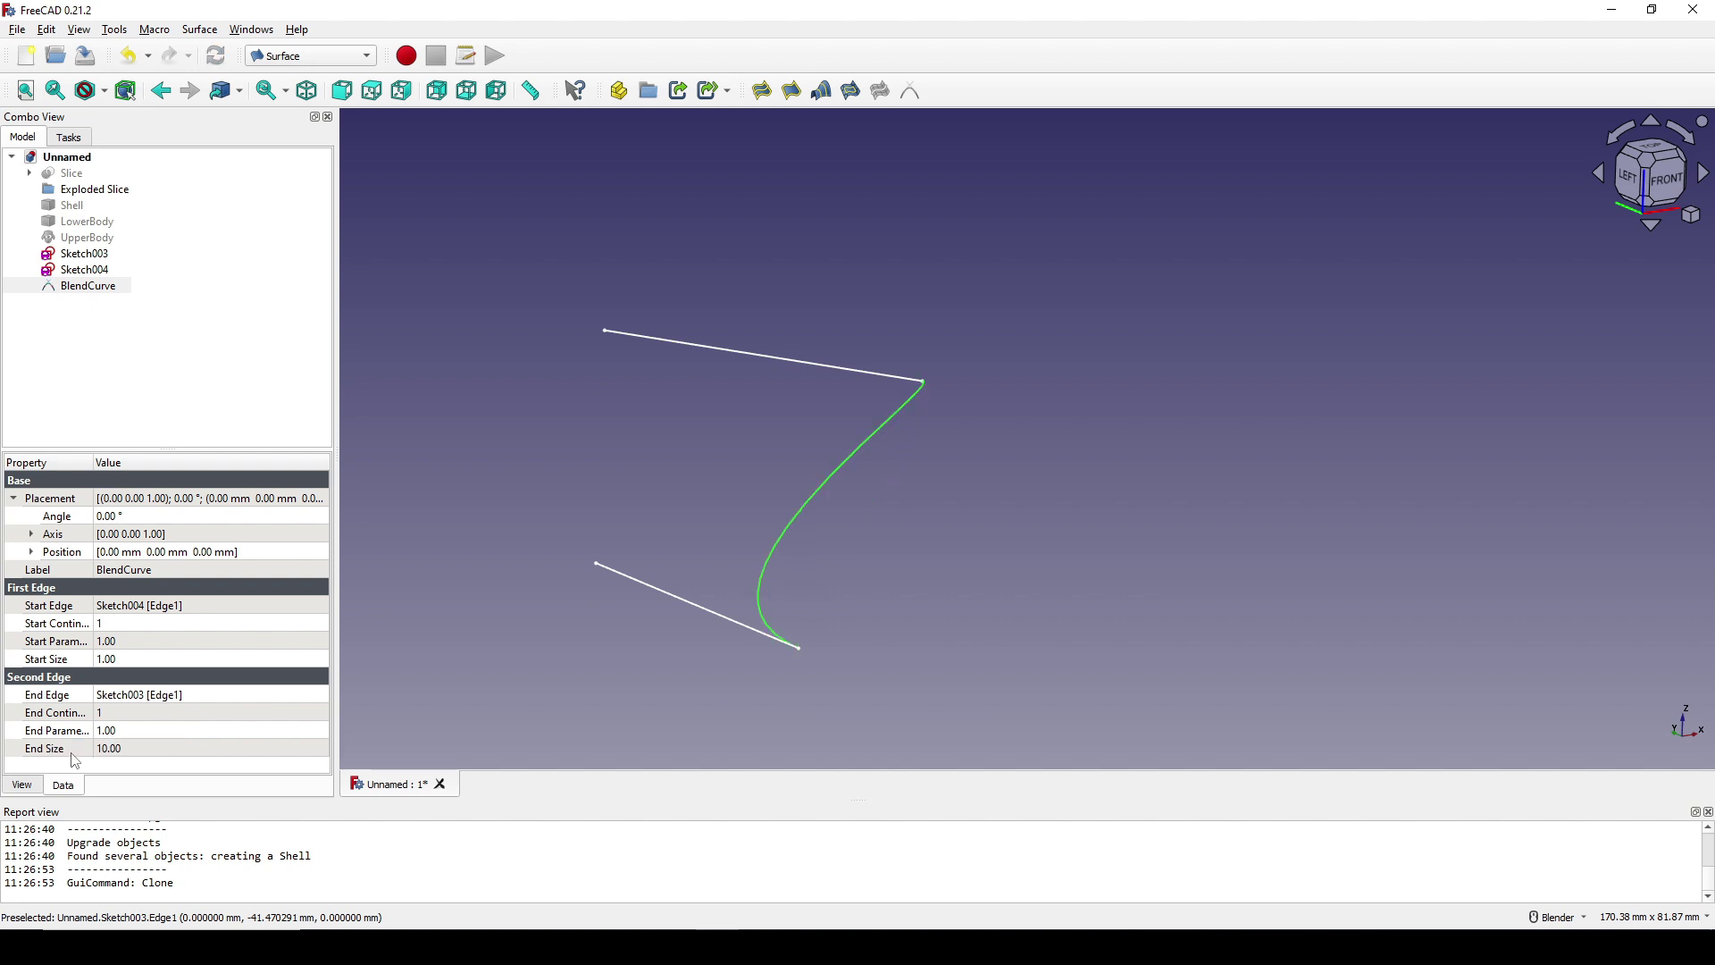
Set the blend curve's end size to -10 to reverse its direction at the lower sketch line
middle_drag(865, 635, 768, 571)
click(124, 745)
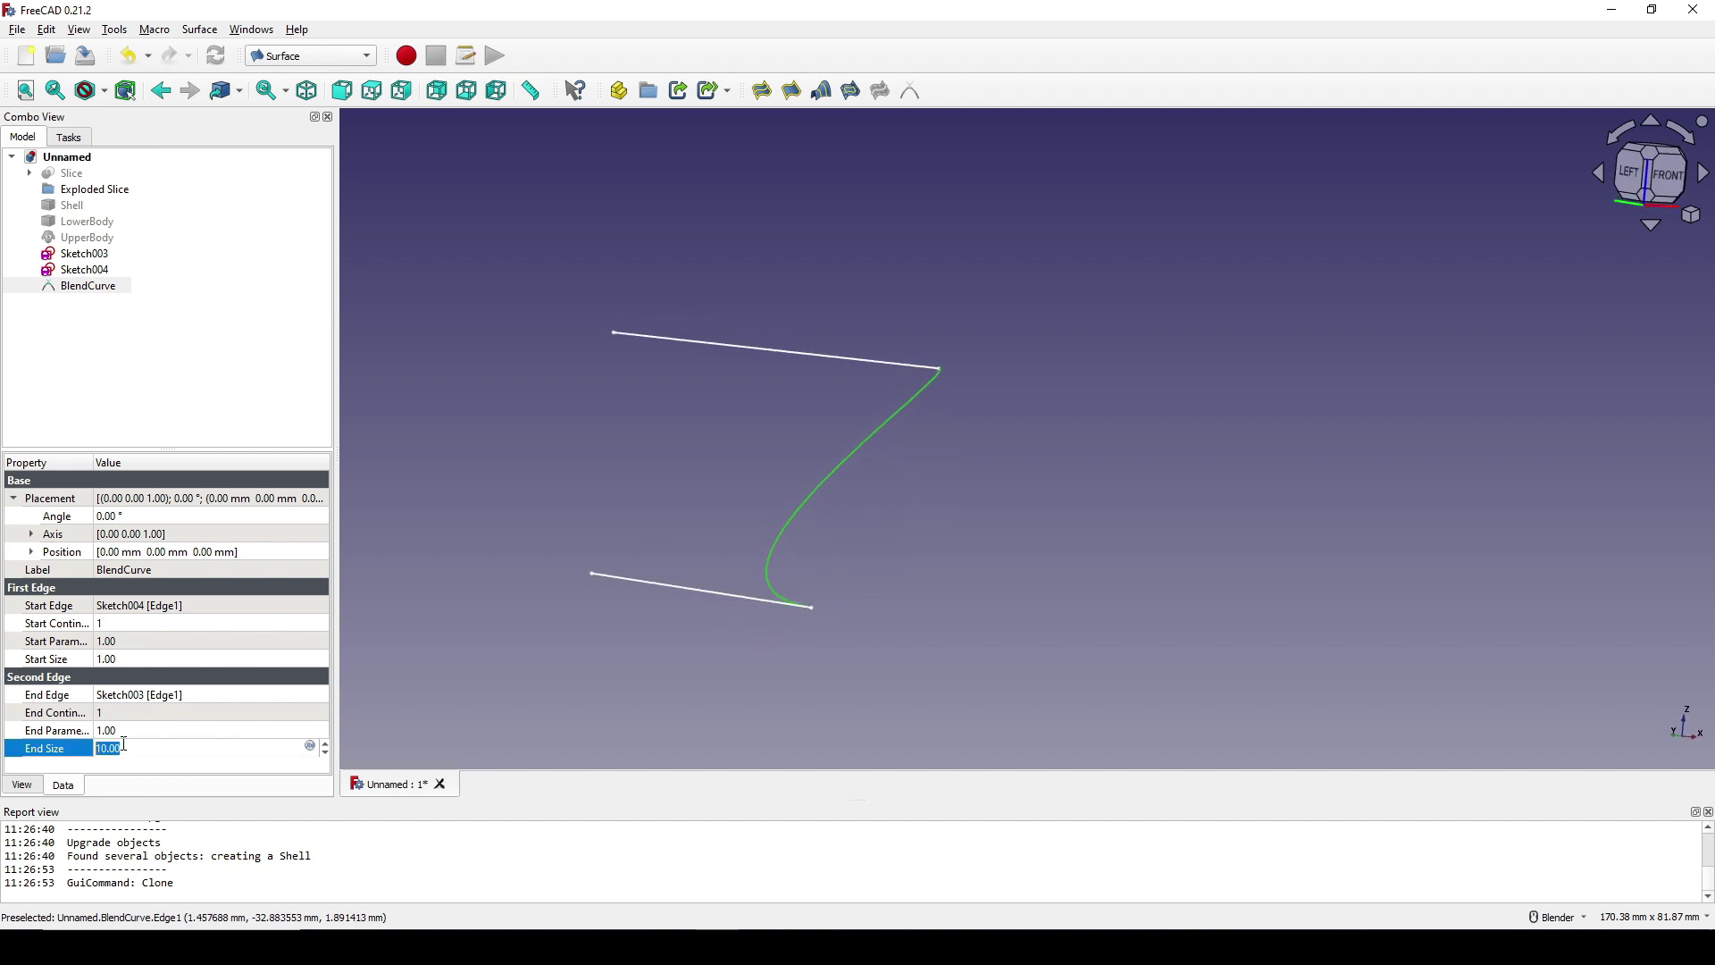
text(-1)
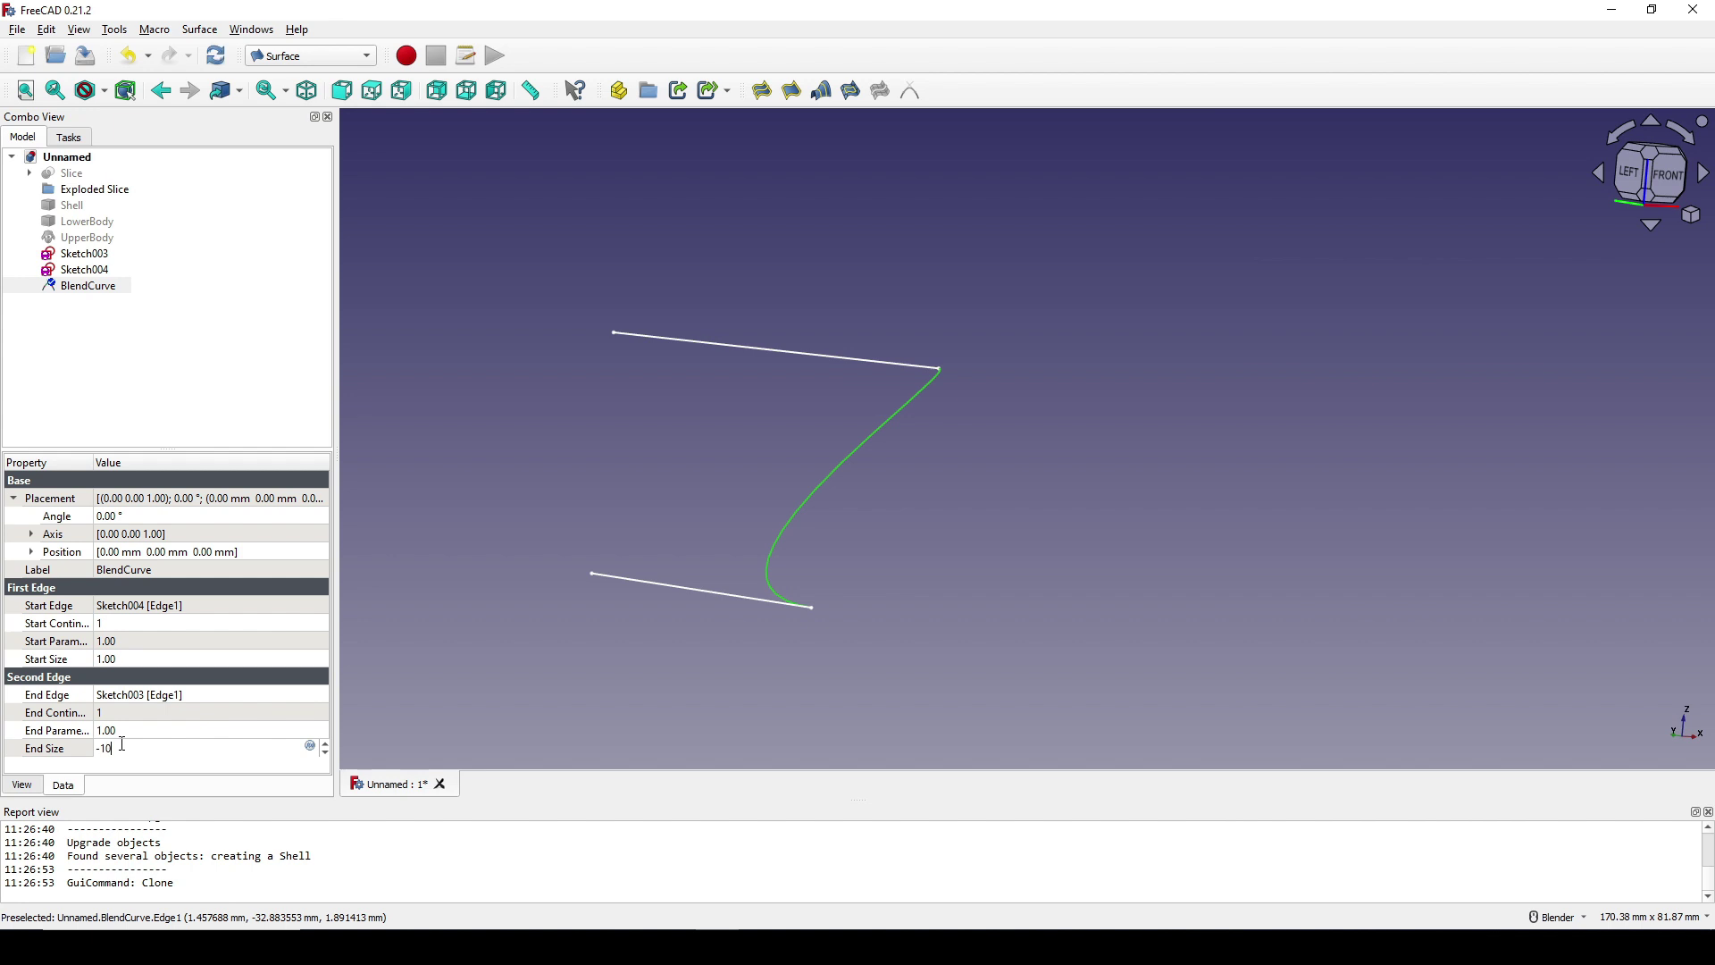
text(0)
key(Return)
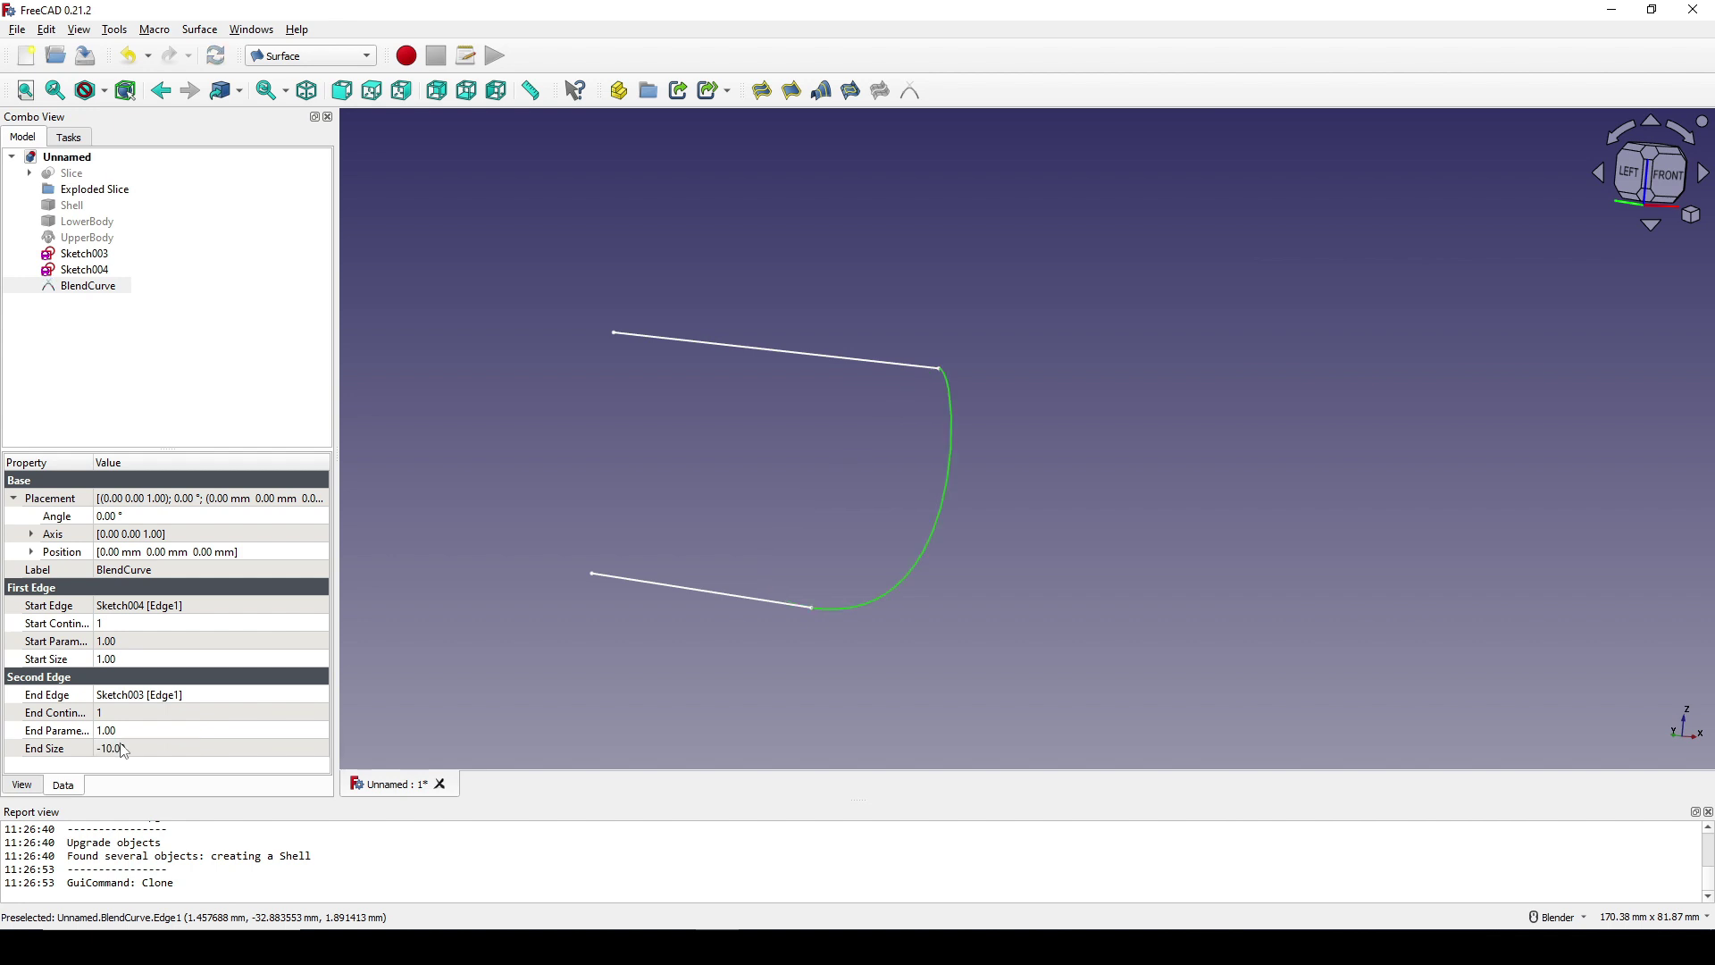
Set the blend curve's start size to 10 to round its bend at the upper sketch line
click(125, 655)
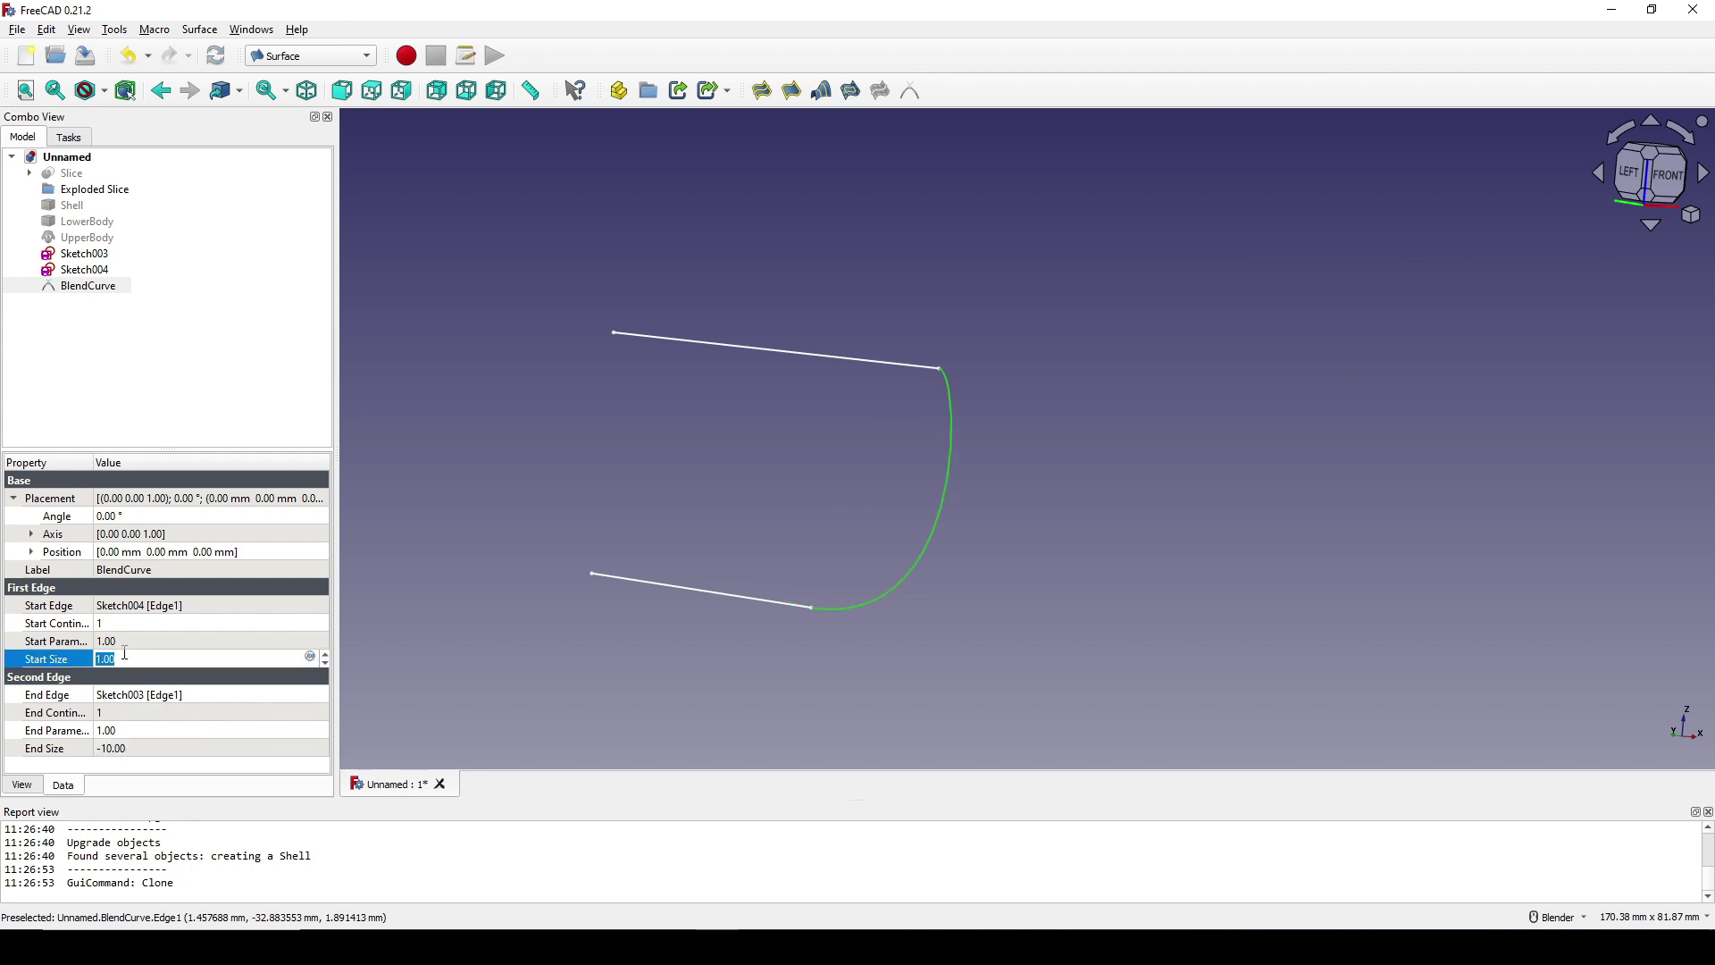
text(10)
key(Return)
middle_drag(683, 423, 695, 458)
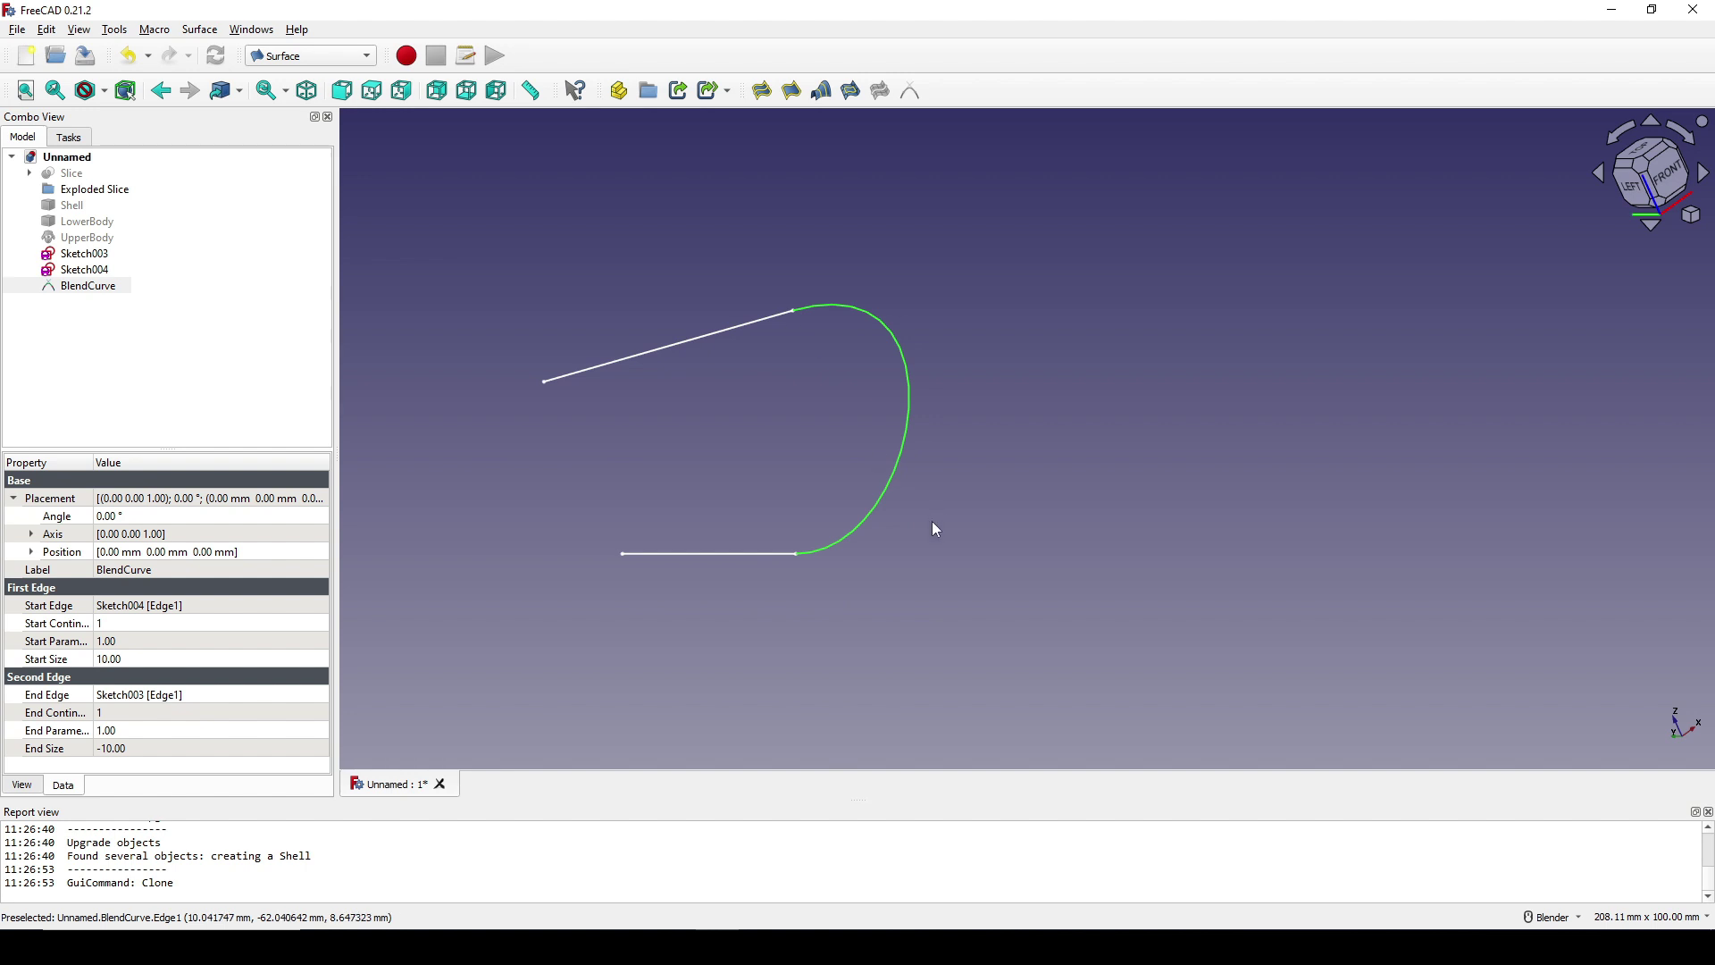
middle_drag(934, 528, 827, 528)
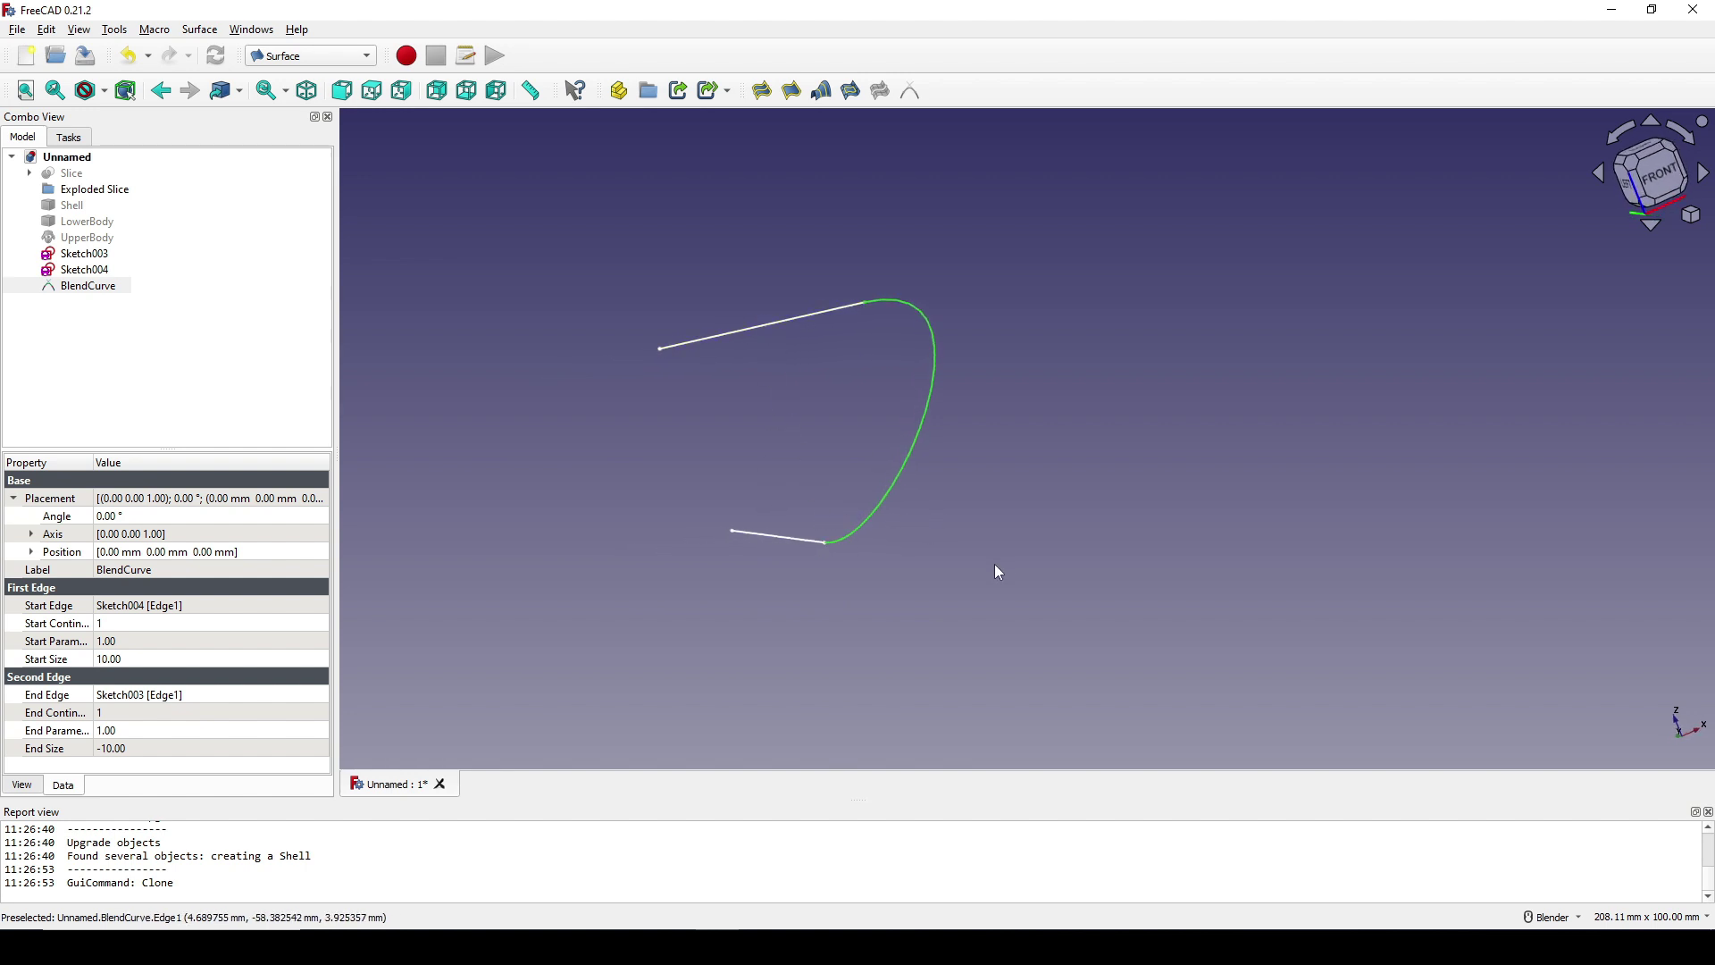
mouse_move(994, 564)
middle_down()
mouse_move(754, 459)
mouse_move(1008, 581)
mouse_move(873, 601)
mouse_move(827, 513)
middle_up()
Show LowerBody and UpperBody again together with the blend curve between their tube openings
click(99, 223)
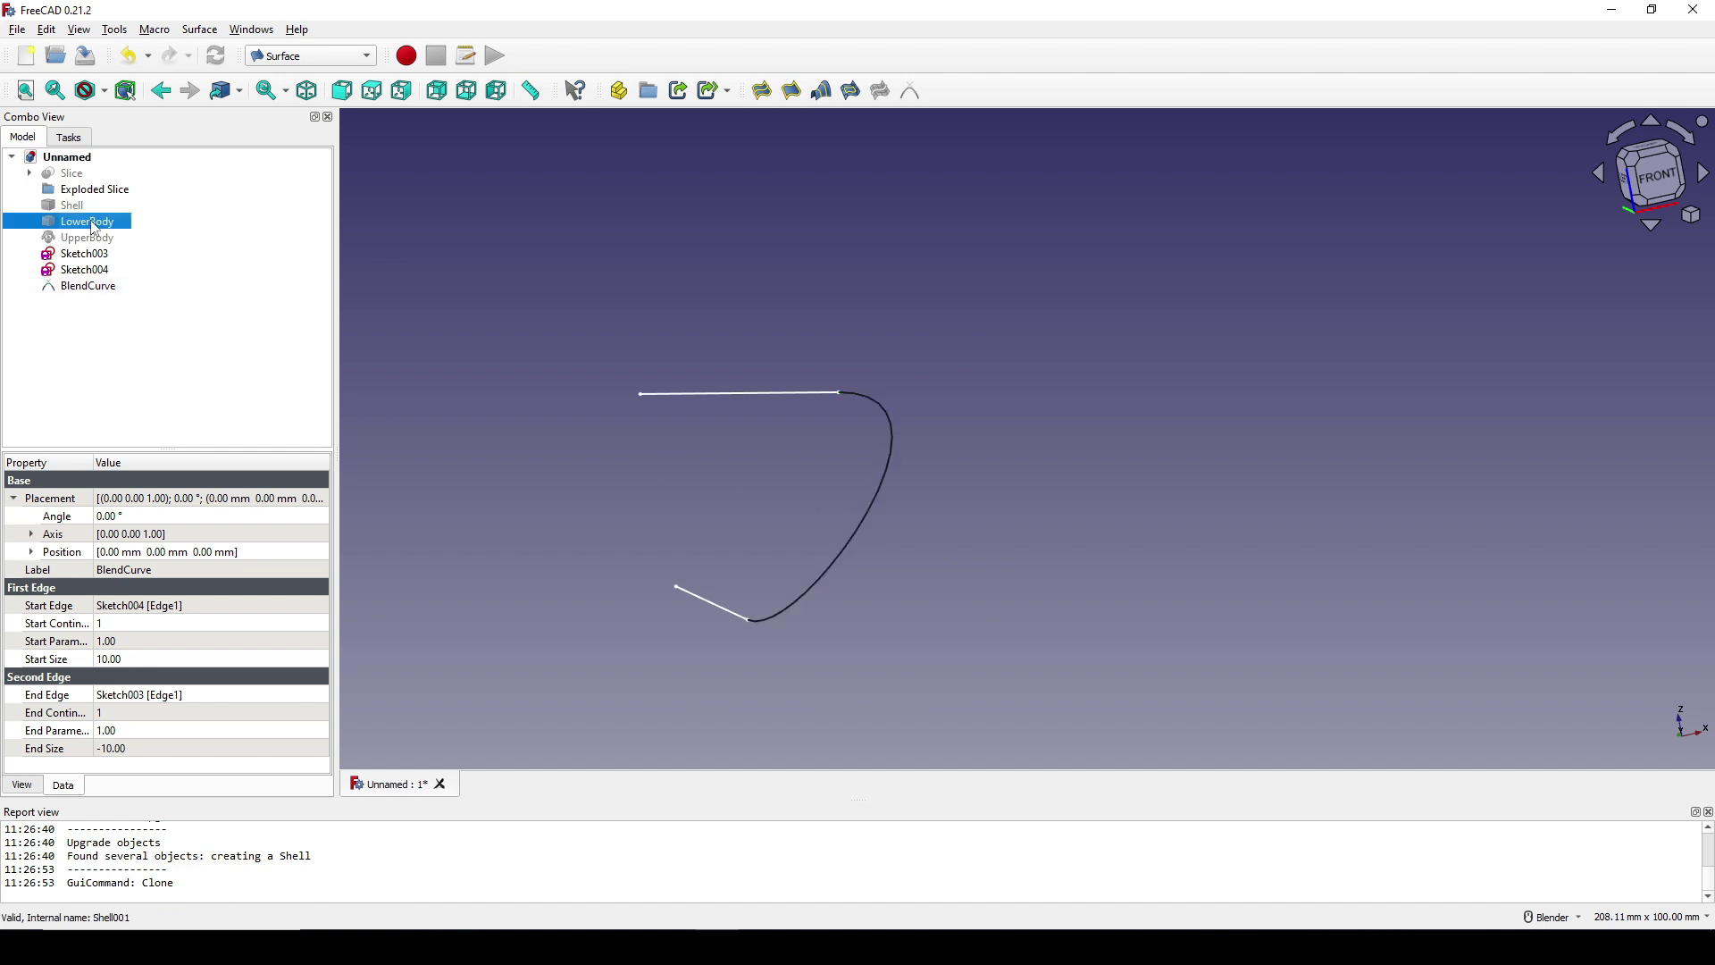
key(space)
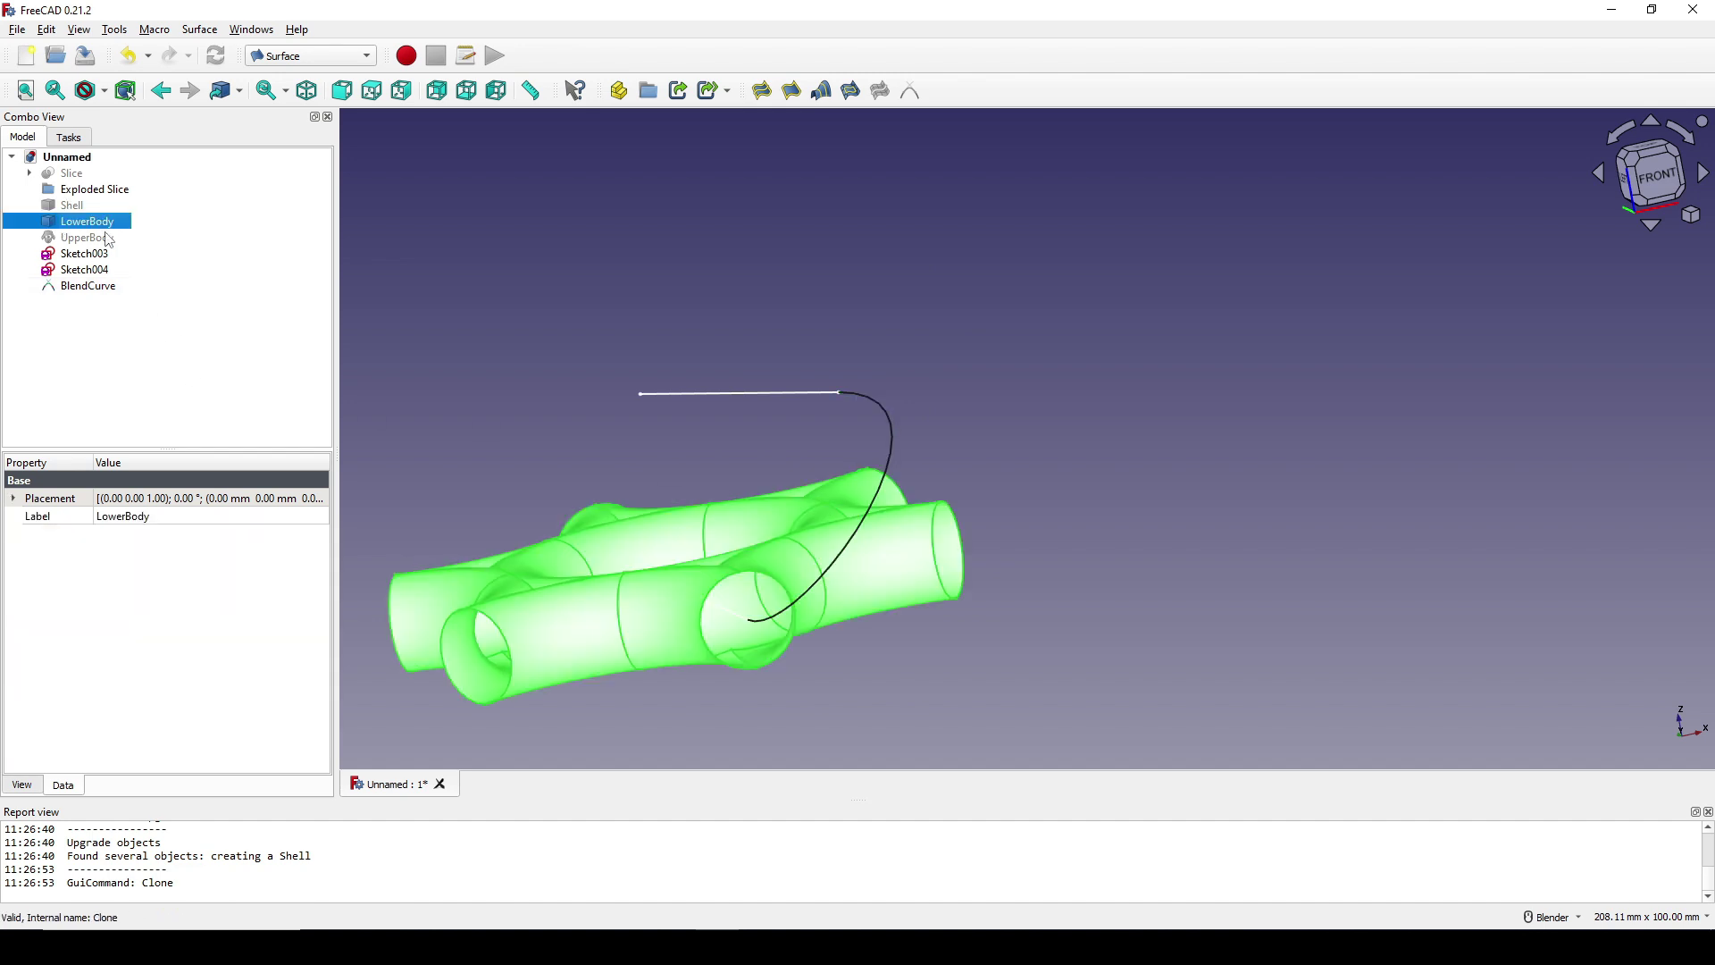
click(108, 239)
key(space)
middle_drag(1123, 552, 1037, 675)
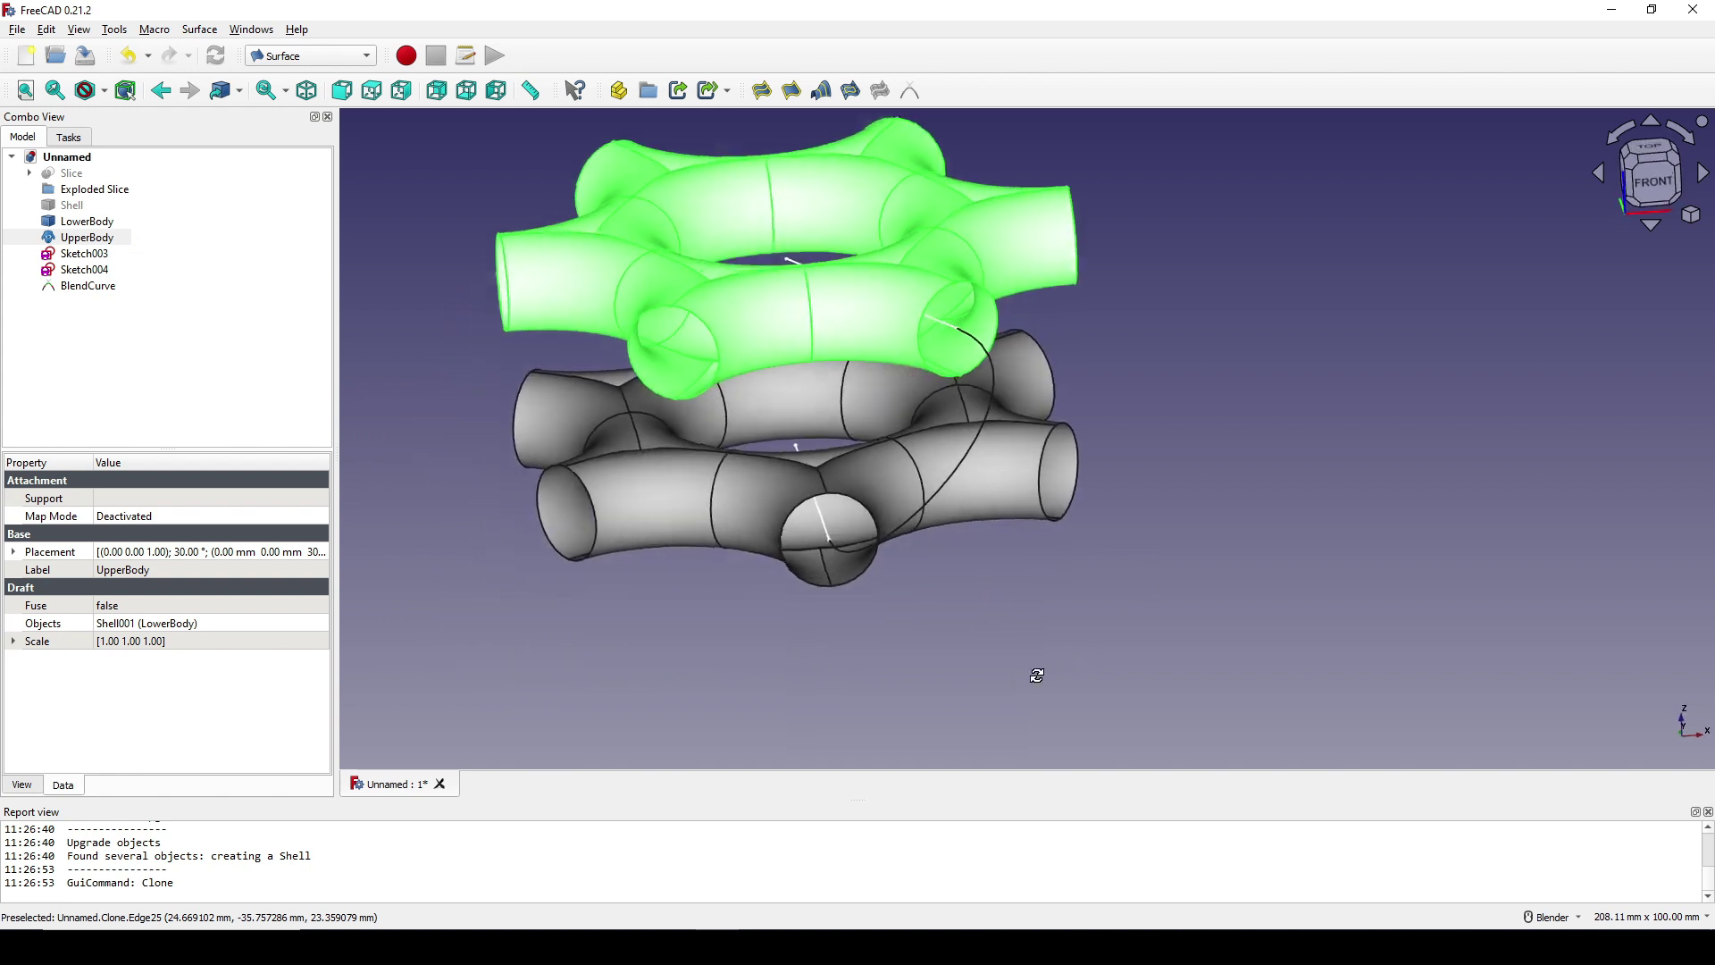
click(993, 580)
middle_drag(993, 580, 1168, 453)
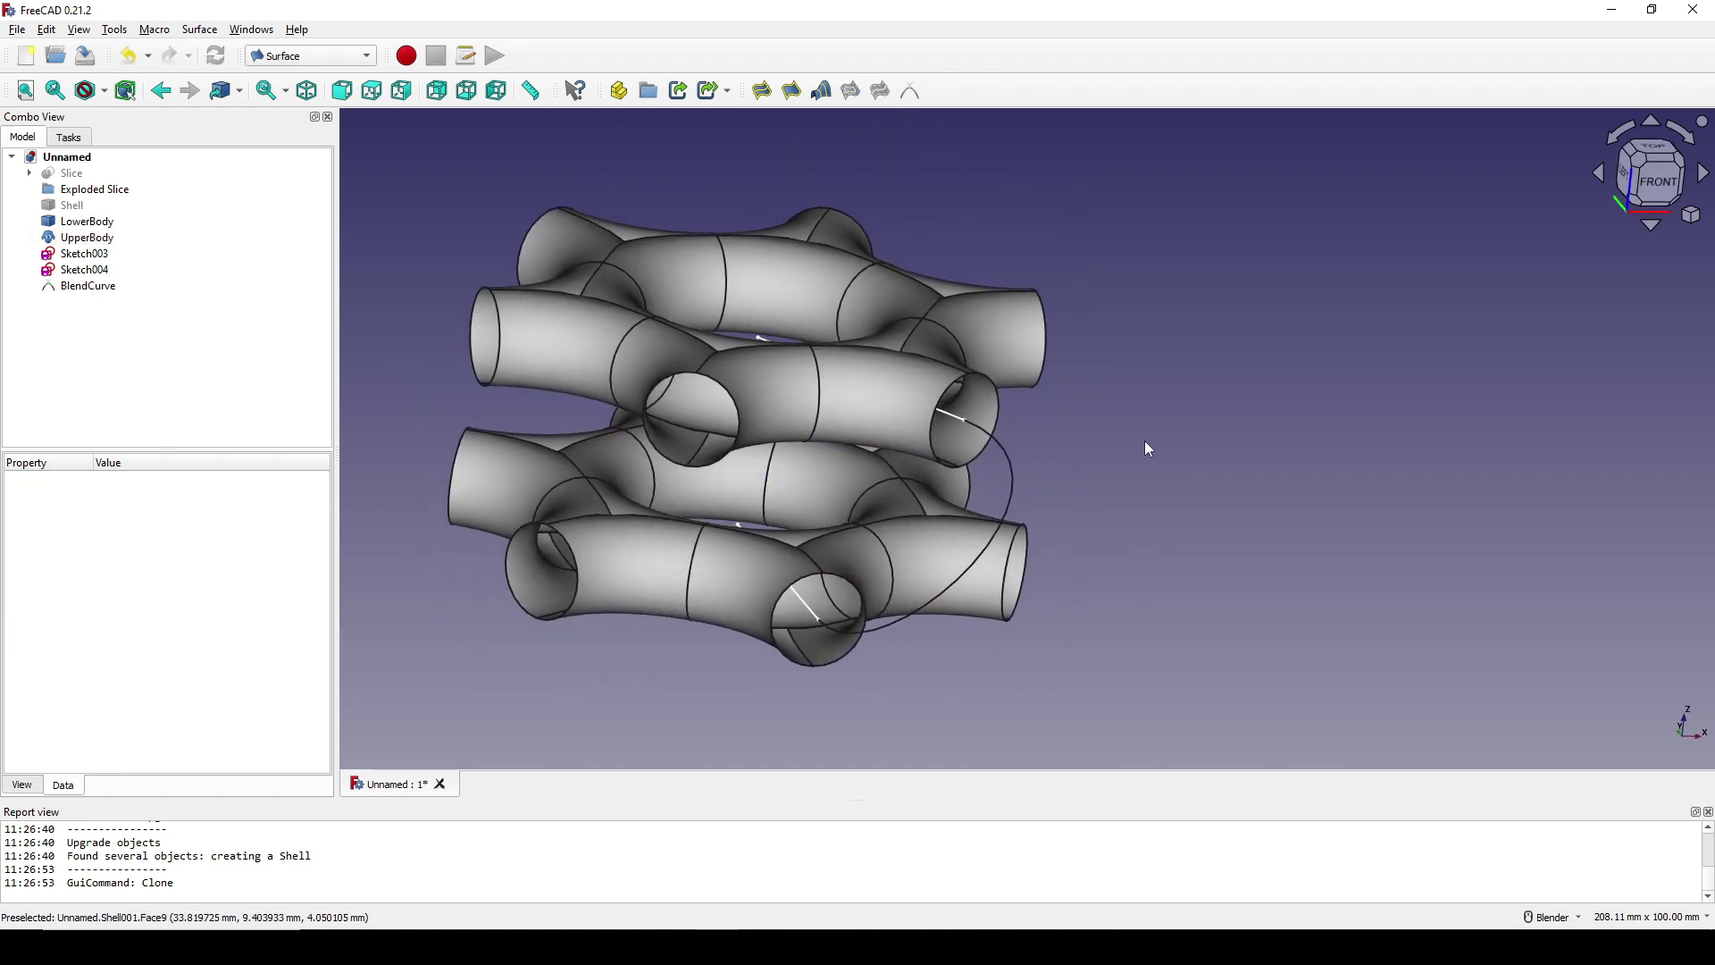
Rename the blend curve as Path and save the document
click(87, 286)
right_click(86, 286)
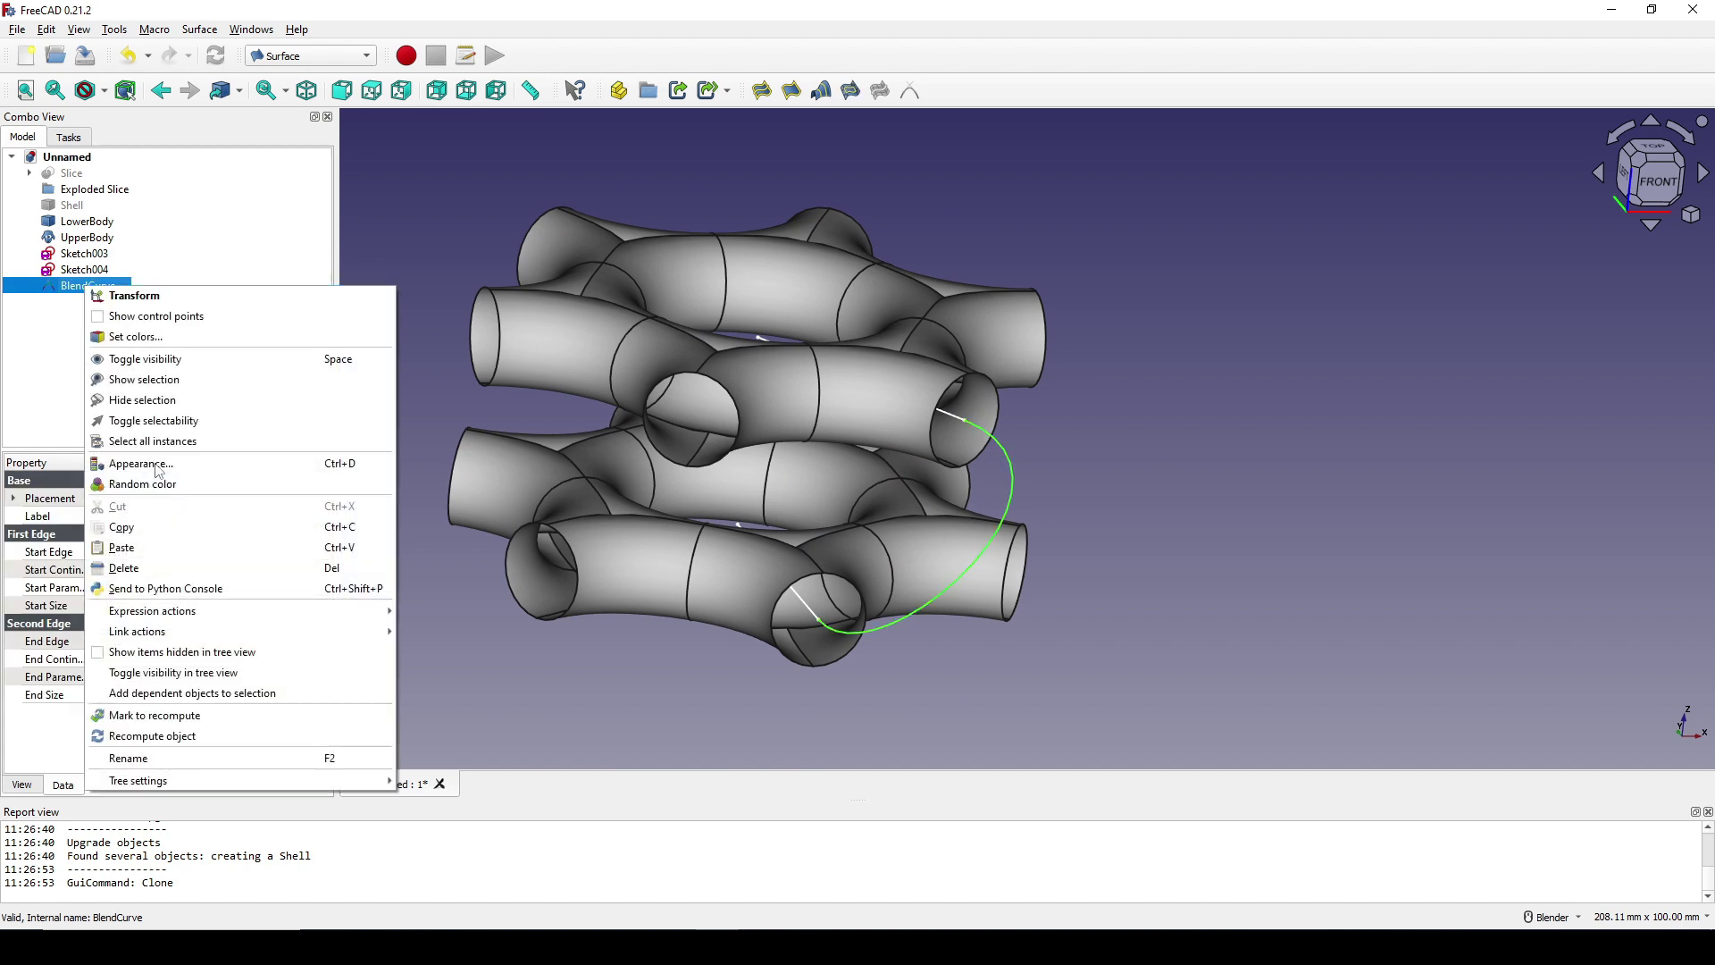
click(173, 759)
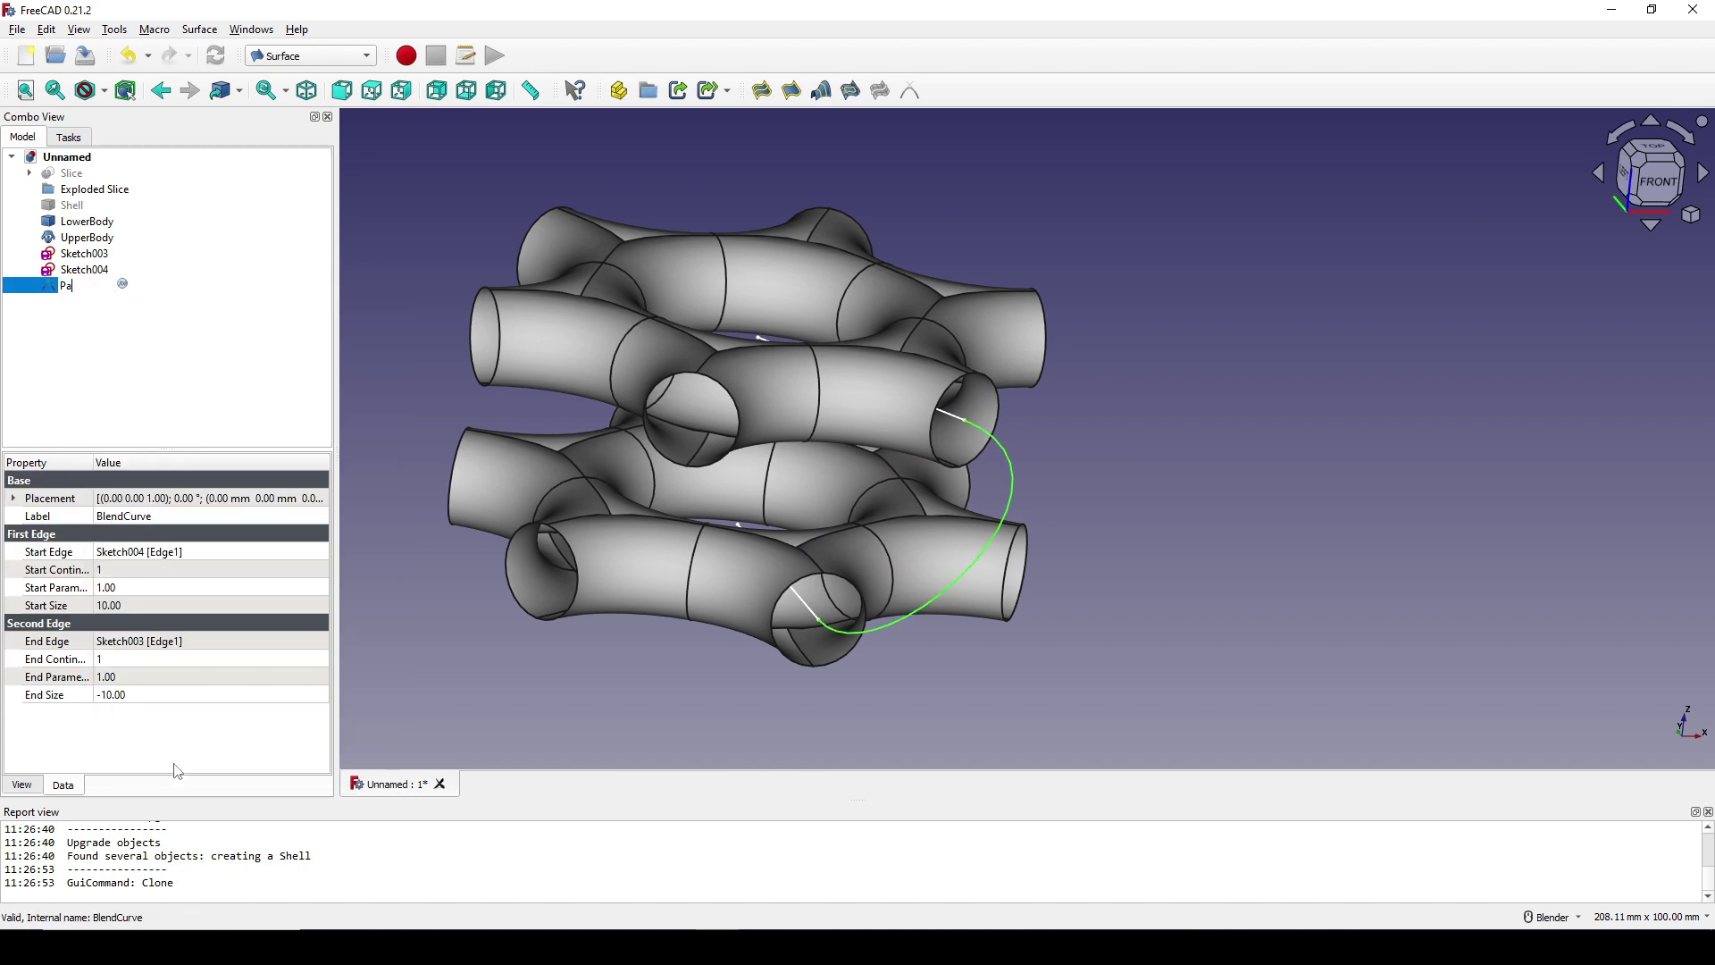
key(Return)
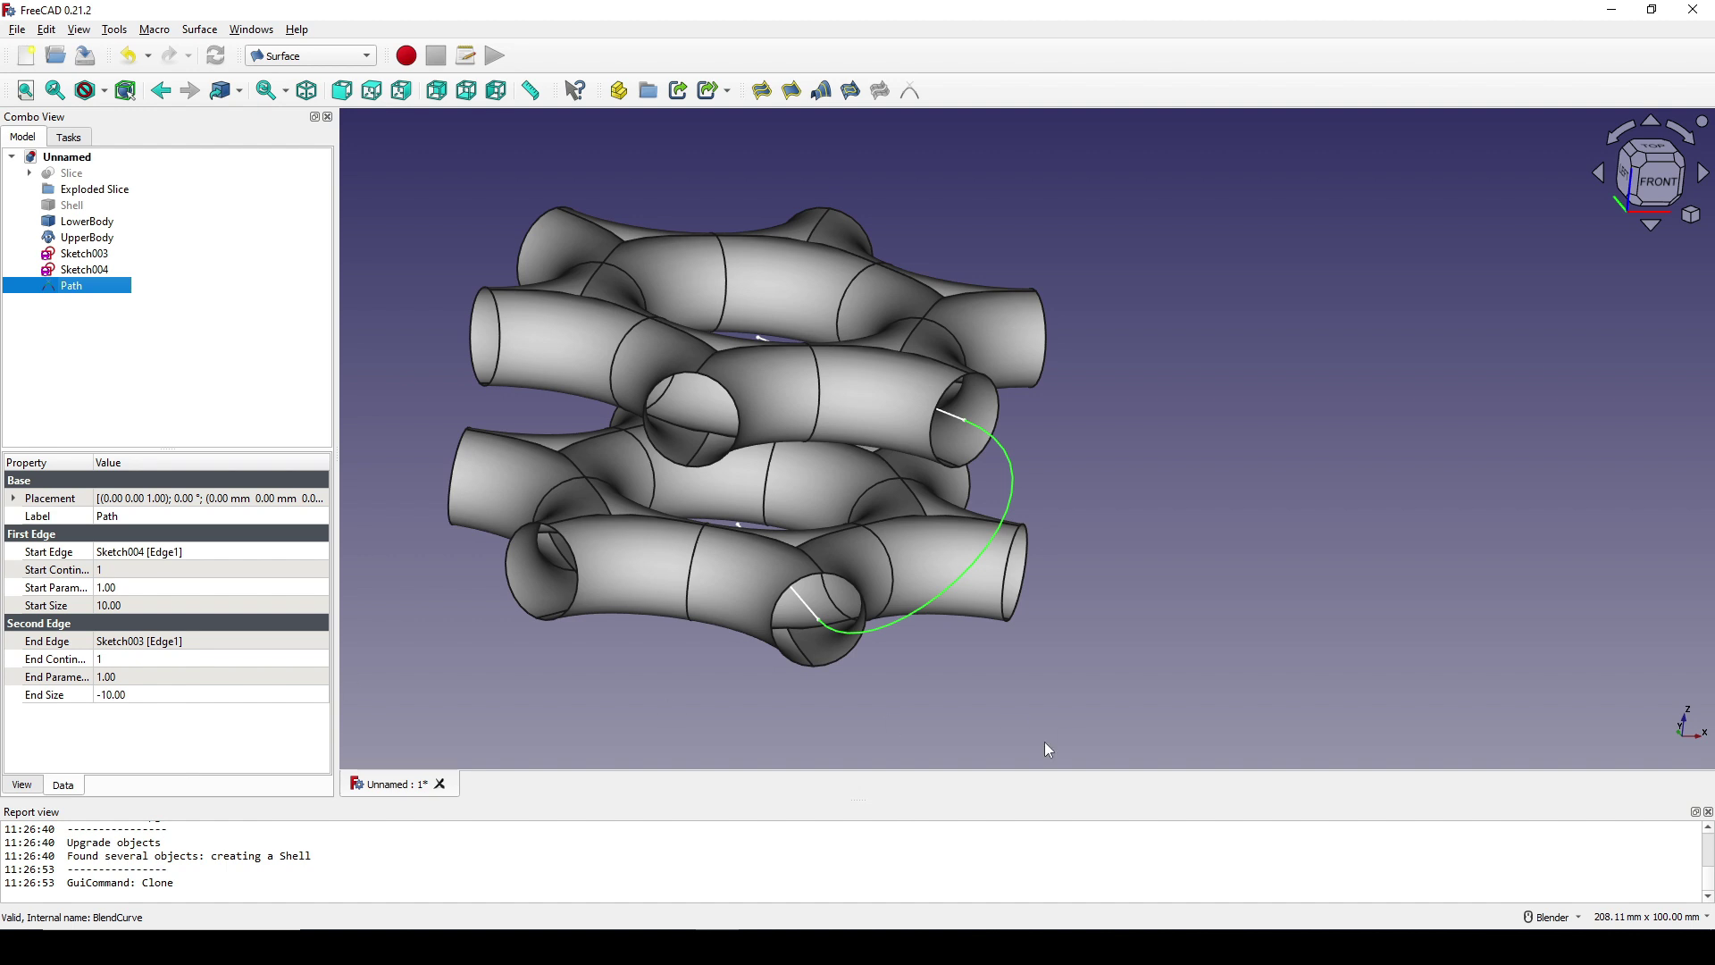
key(ctrl+s)
middle_drag(1048, 748, 1050, 439)
click(1096, 452)
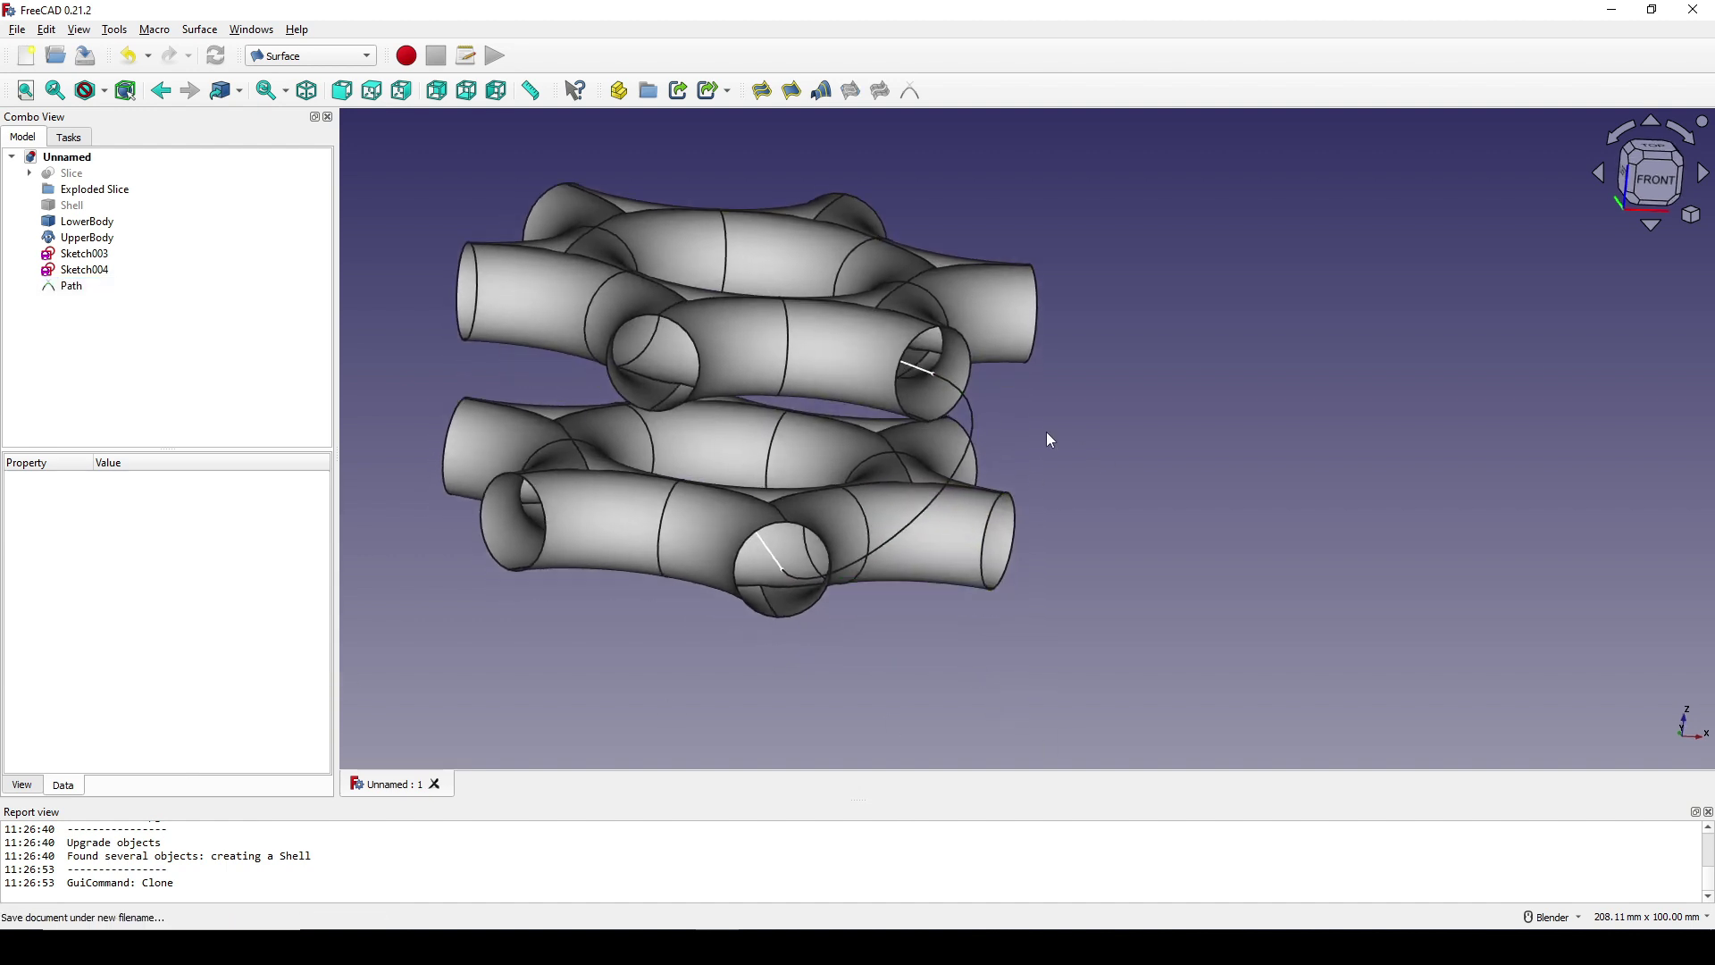
In the Curves workbench, join the rim edges of the UpperBody tube opening at the path's start into one curve
scroll(1047, 432, up, 2)
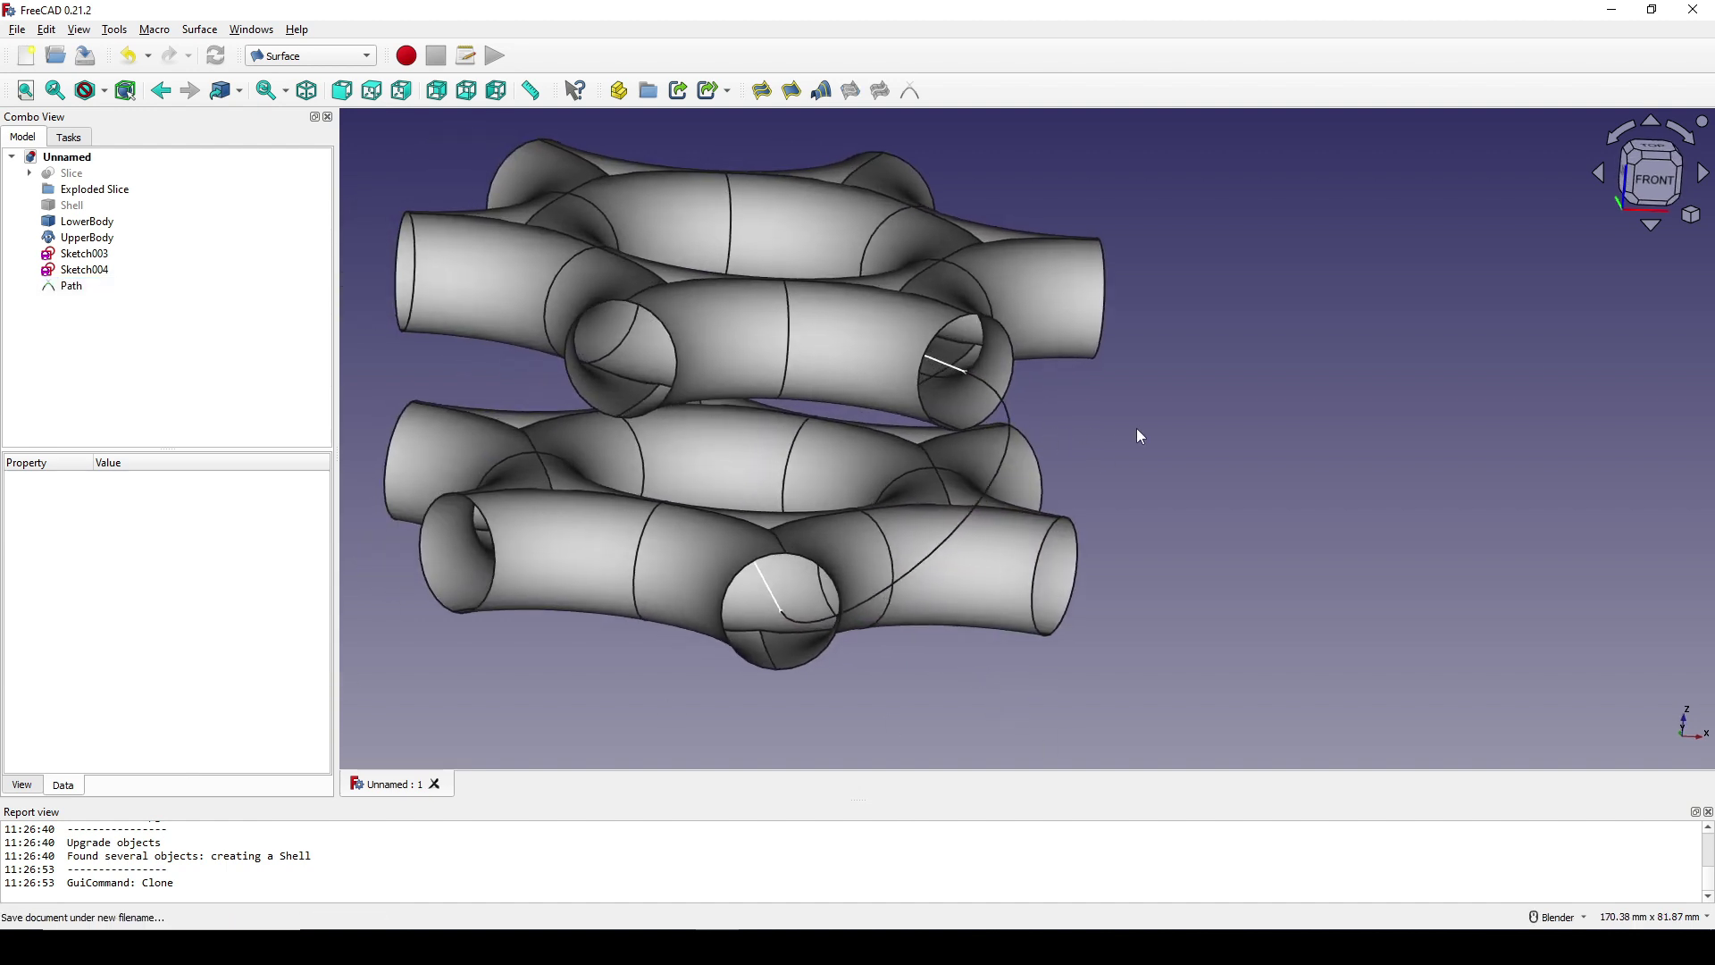
middle_drag(1087, 418, 1121, 398)
click(310, 55)
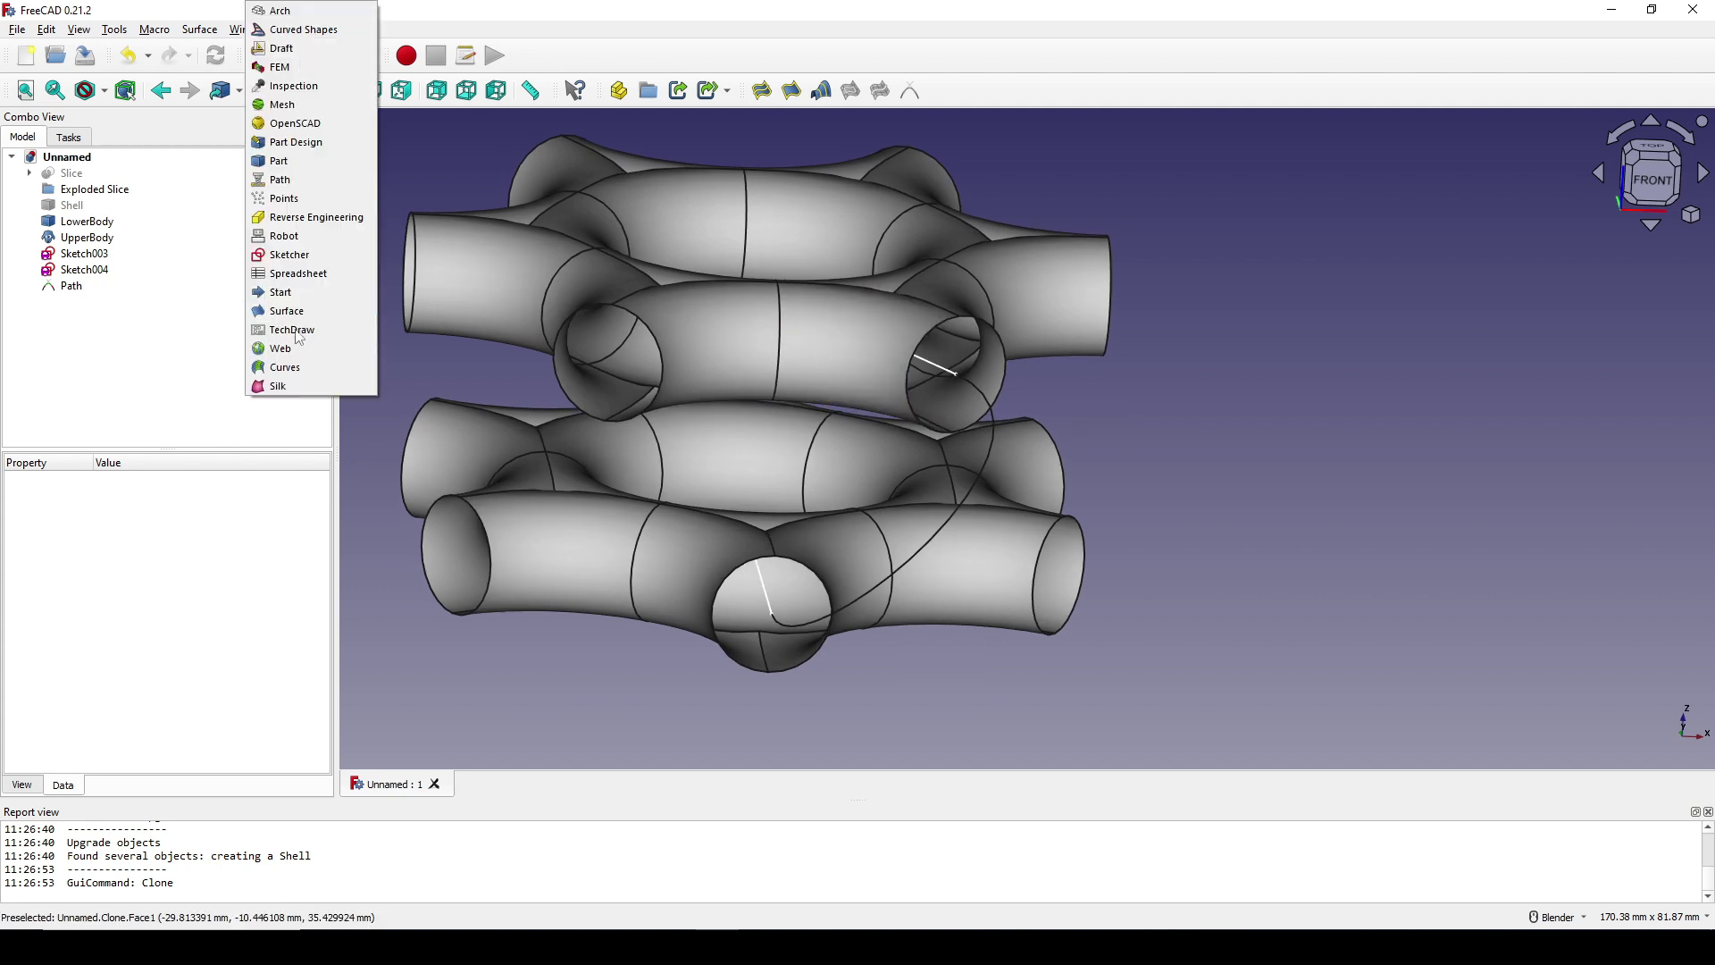
click(284, 367)
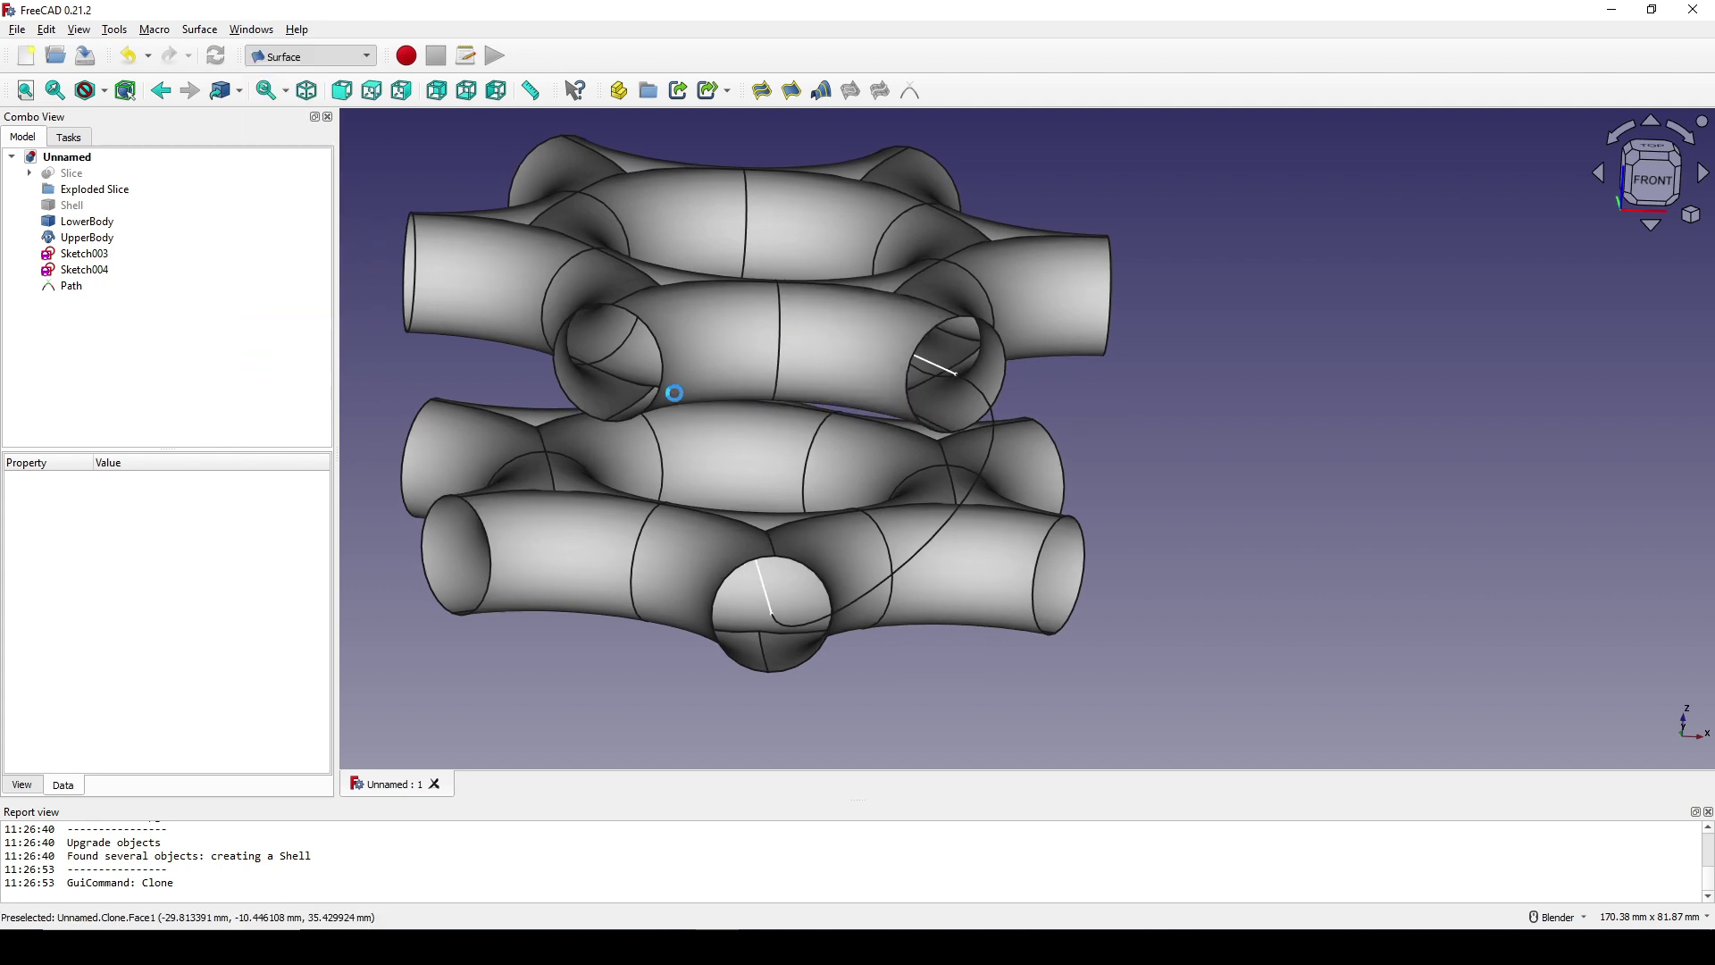
middle_drag(1161, 451, 1084, 454)
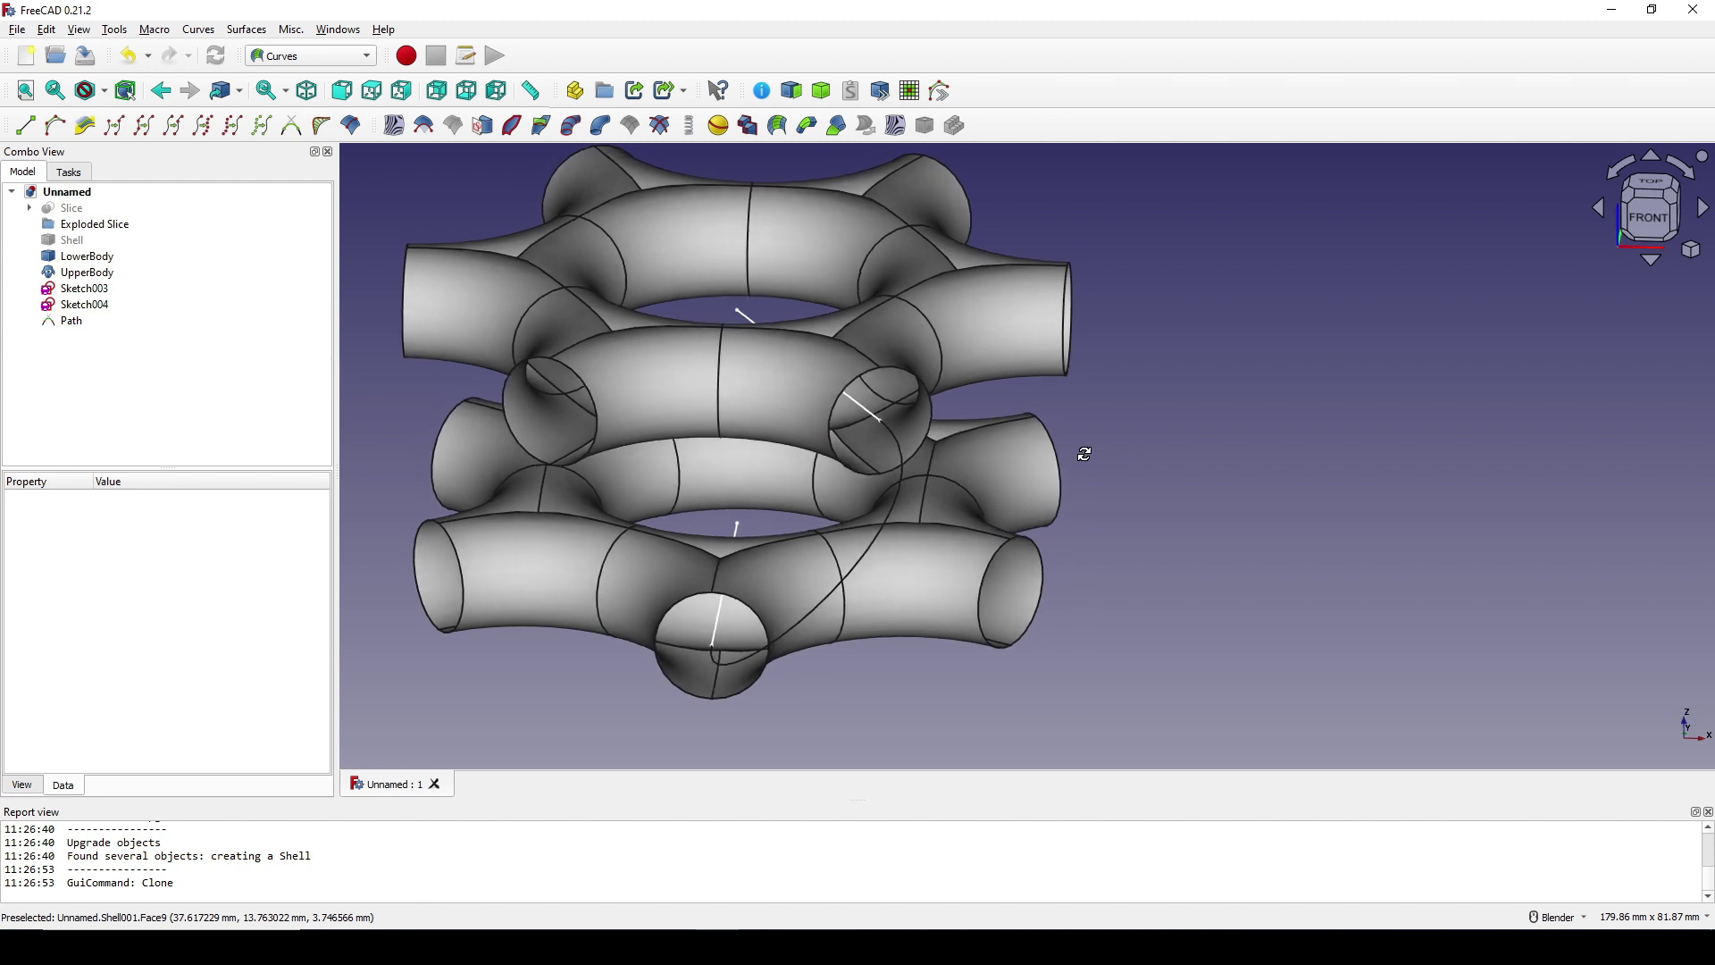
click(830, 436)
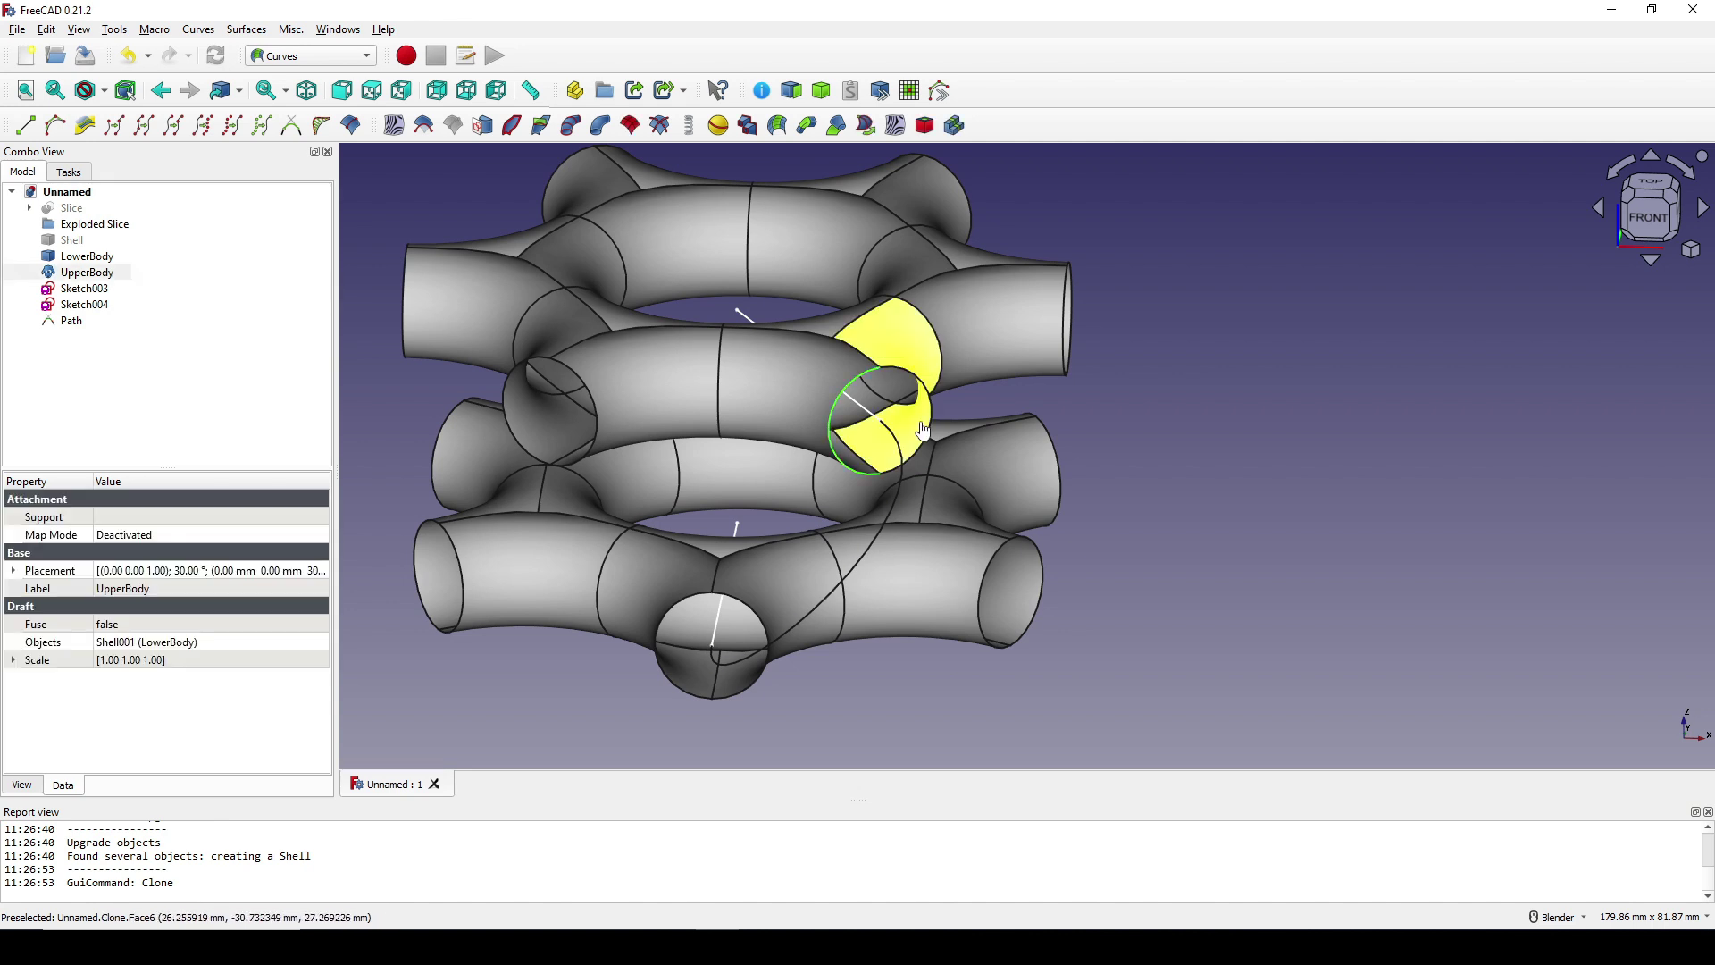
click(1154, 410)
click(840, 435)
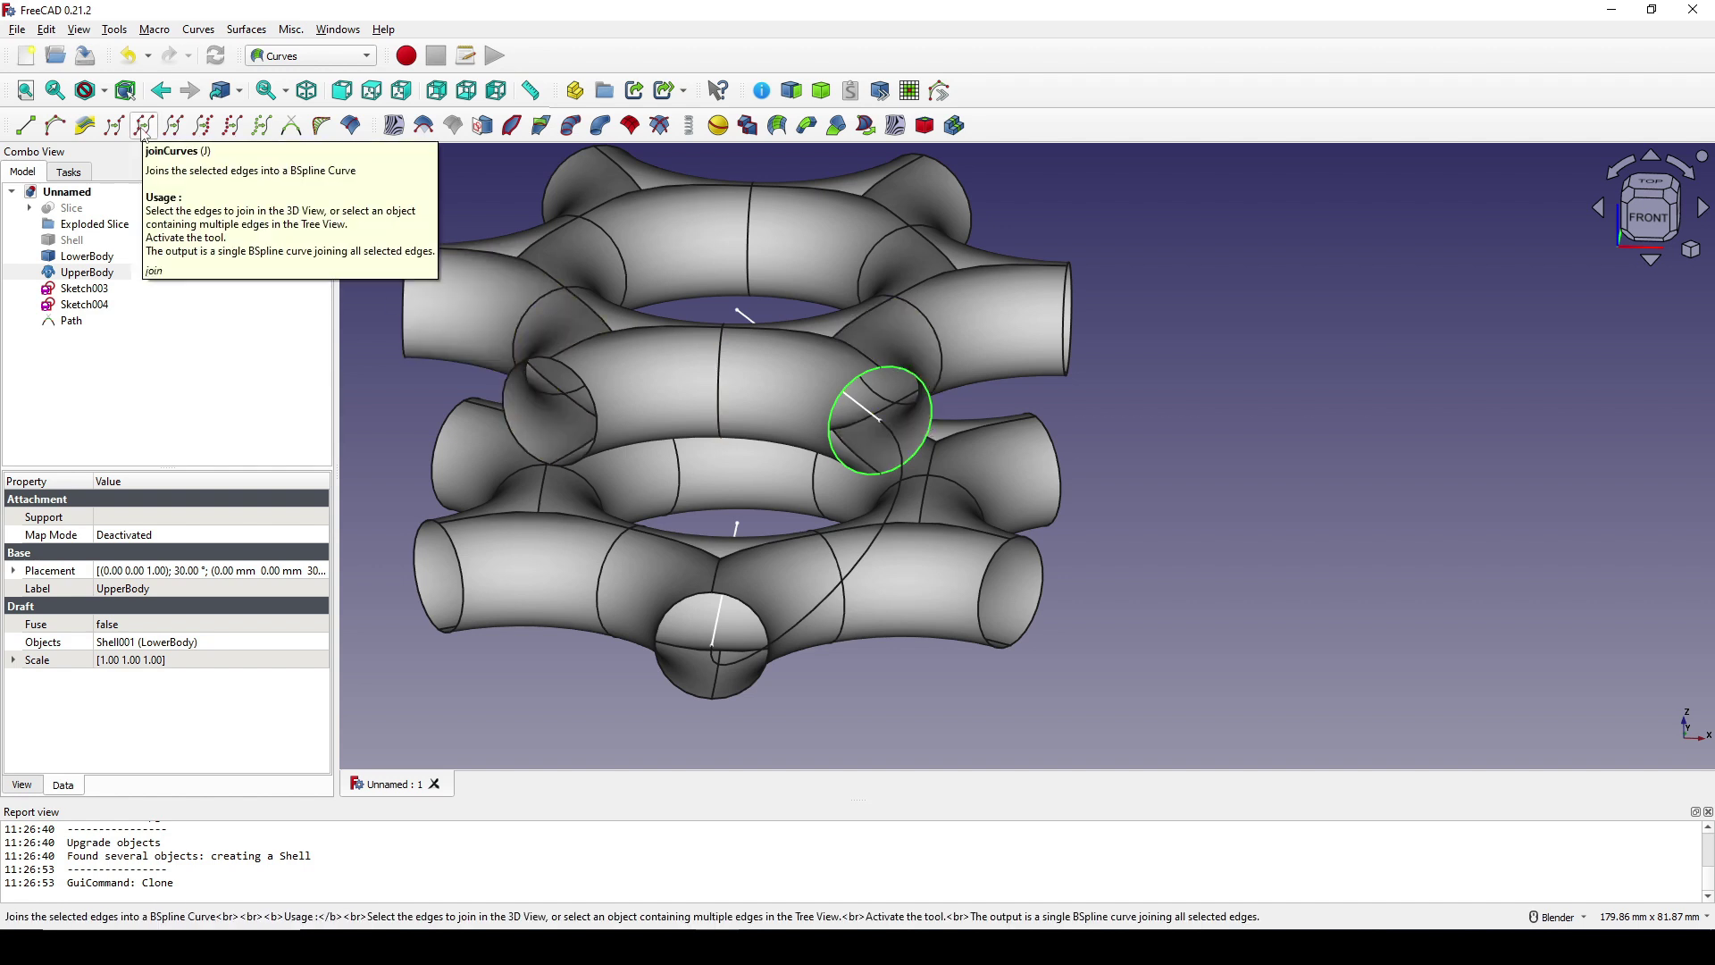
click(144, 127)
Join the rim edges of the LowerBody tube opening at the path's end into one curve, and check both joined rims
scroll(839, 554, up, 2)
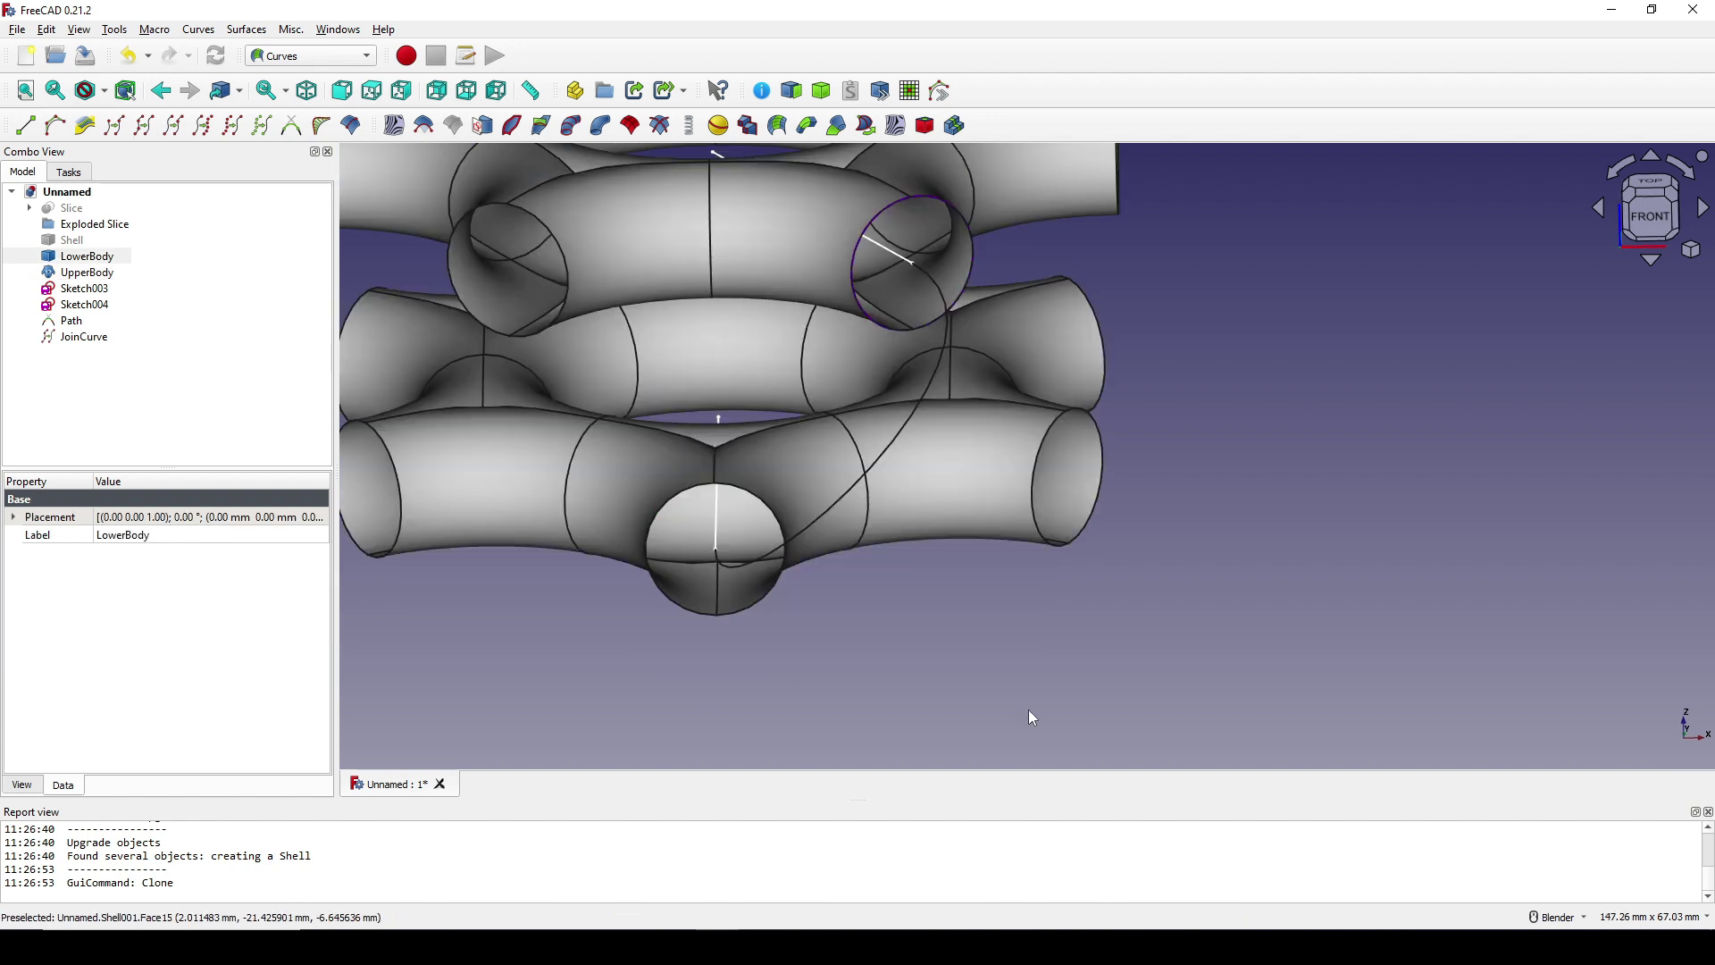
click(651, 537)
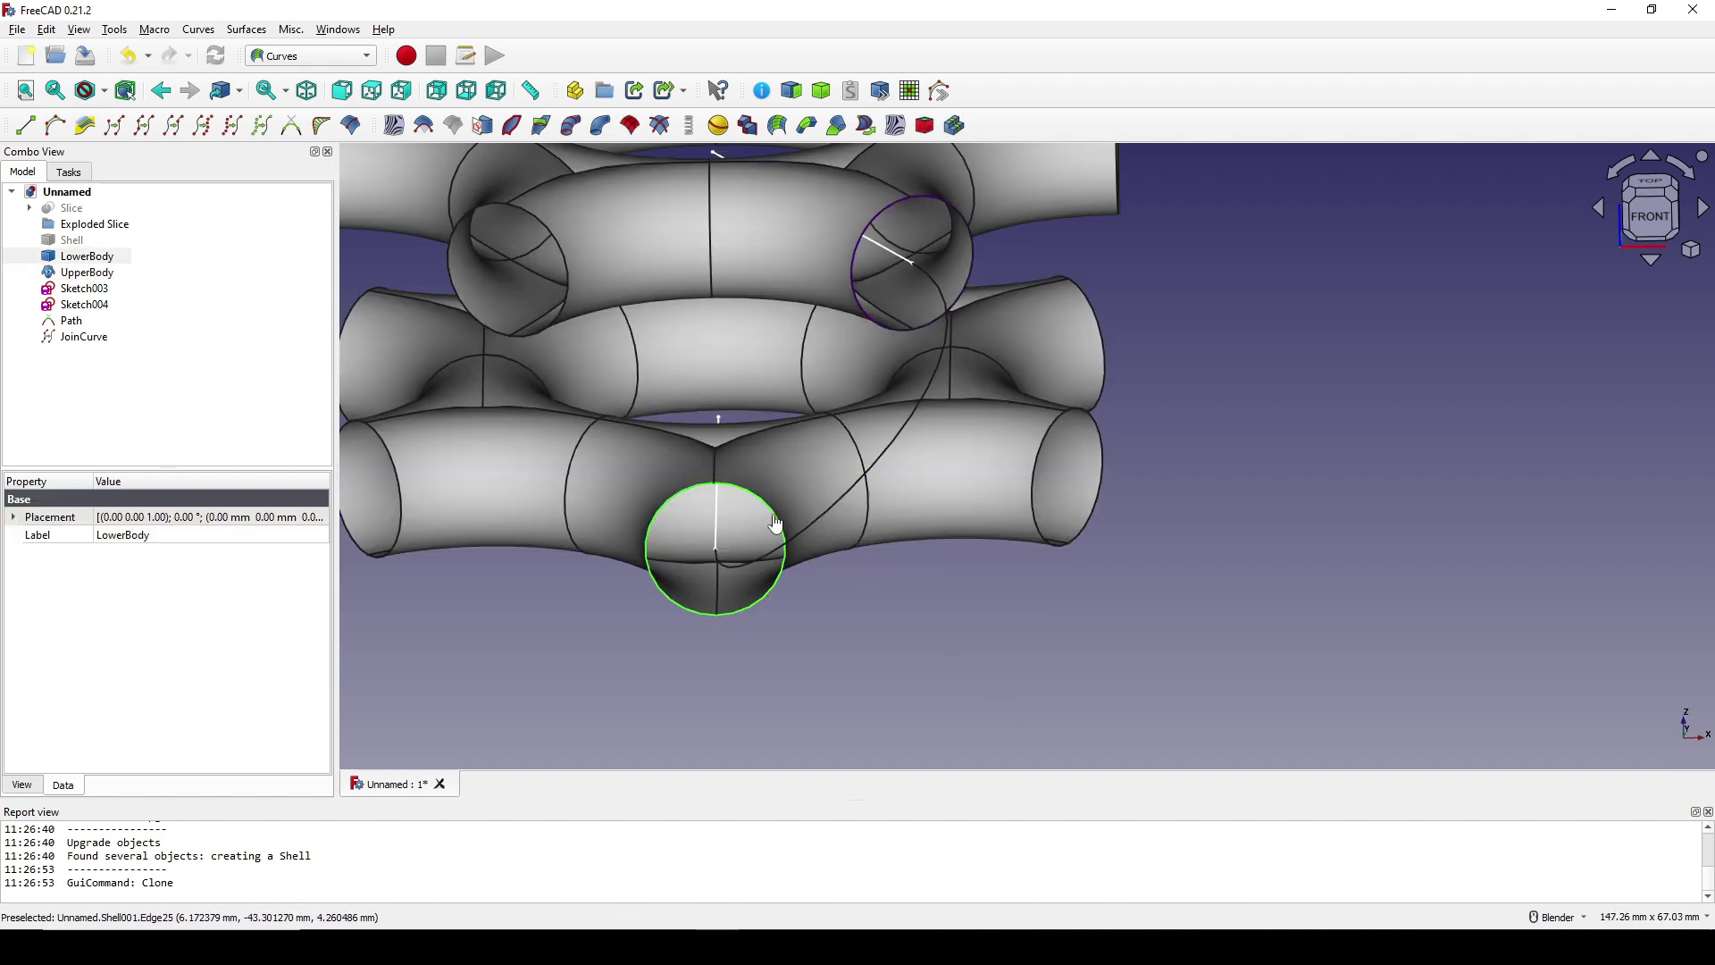
click(143, 129)
scroll(728, 510, down, 1)
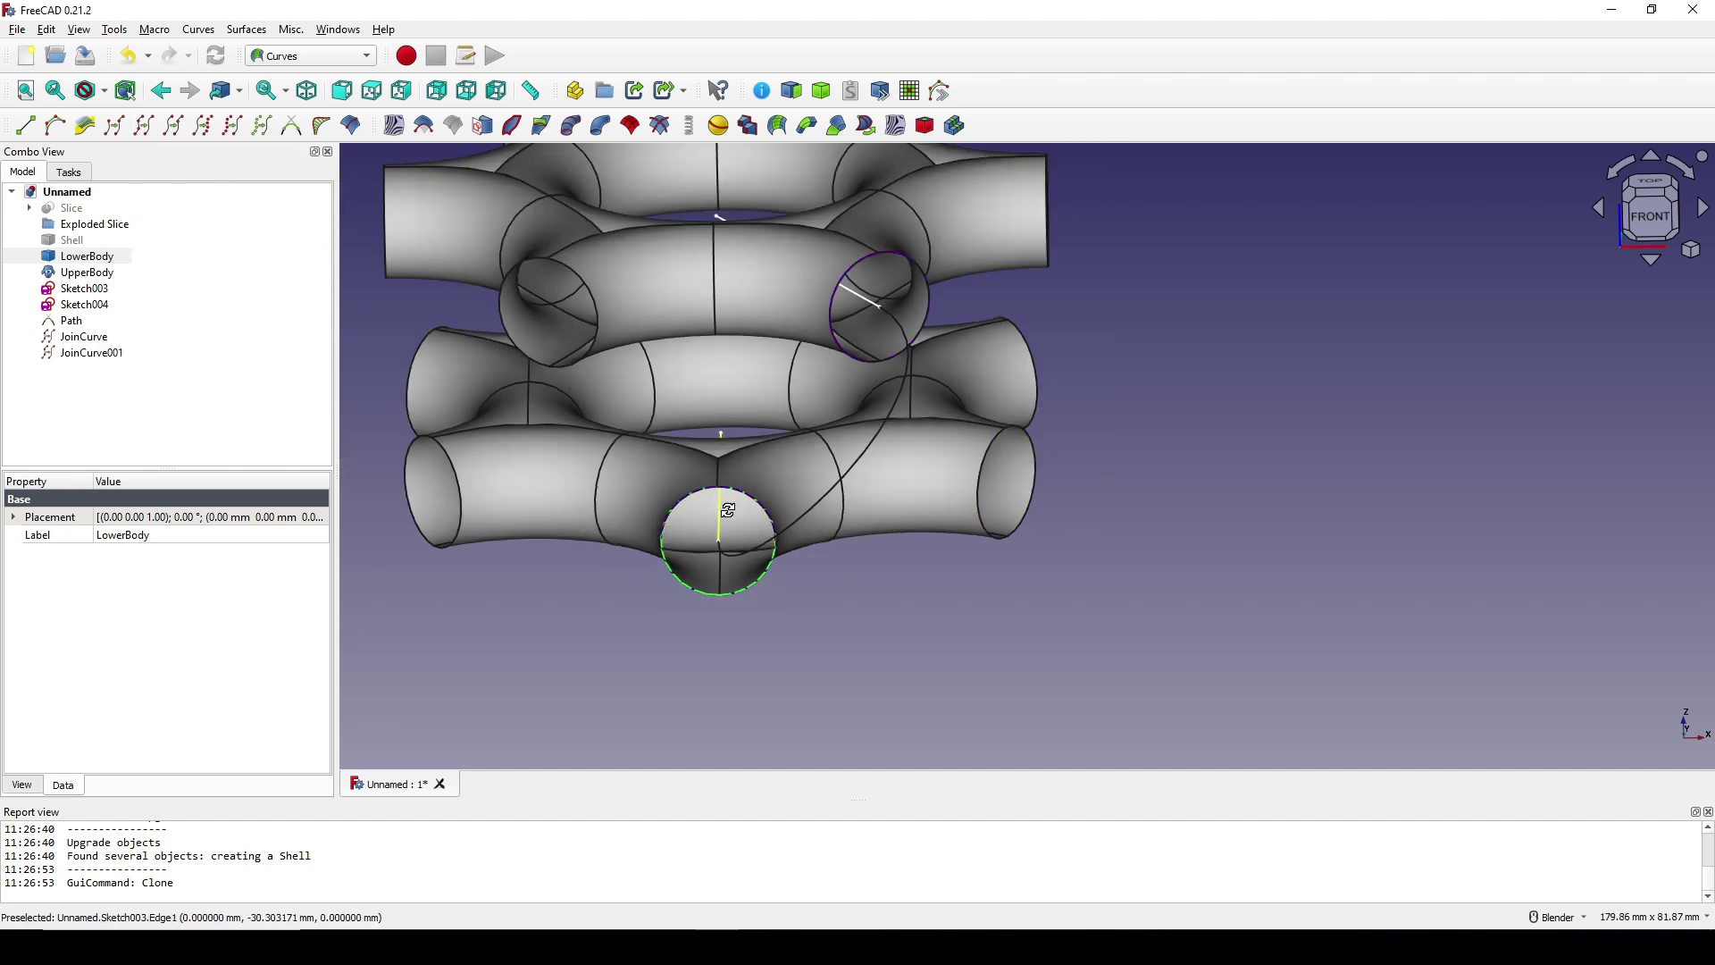
middle_drag(728, 510, 501, 429)
click(85, 337)
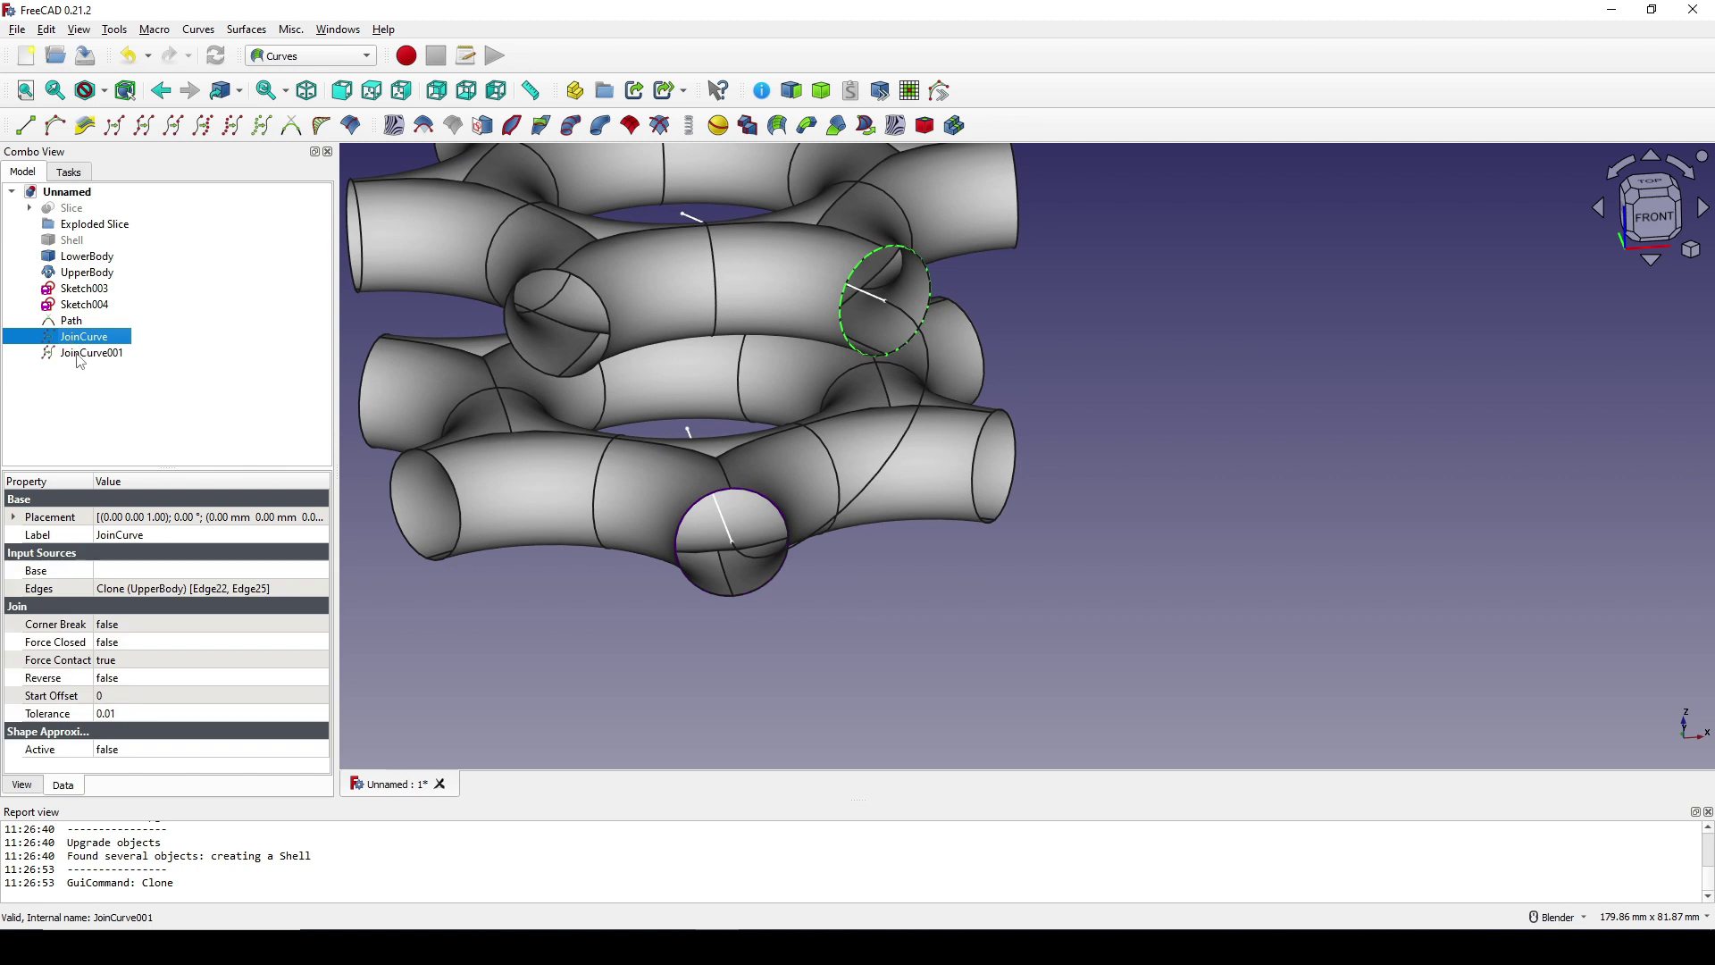
ctrl+click(79, 355)
middle_drag(907, 469, 999, 647)
click(1000, 651)
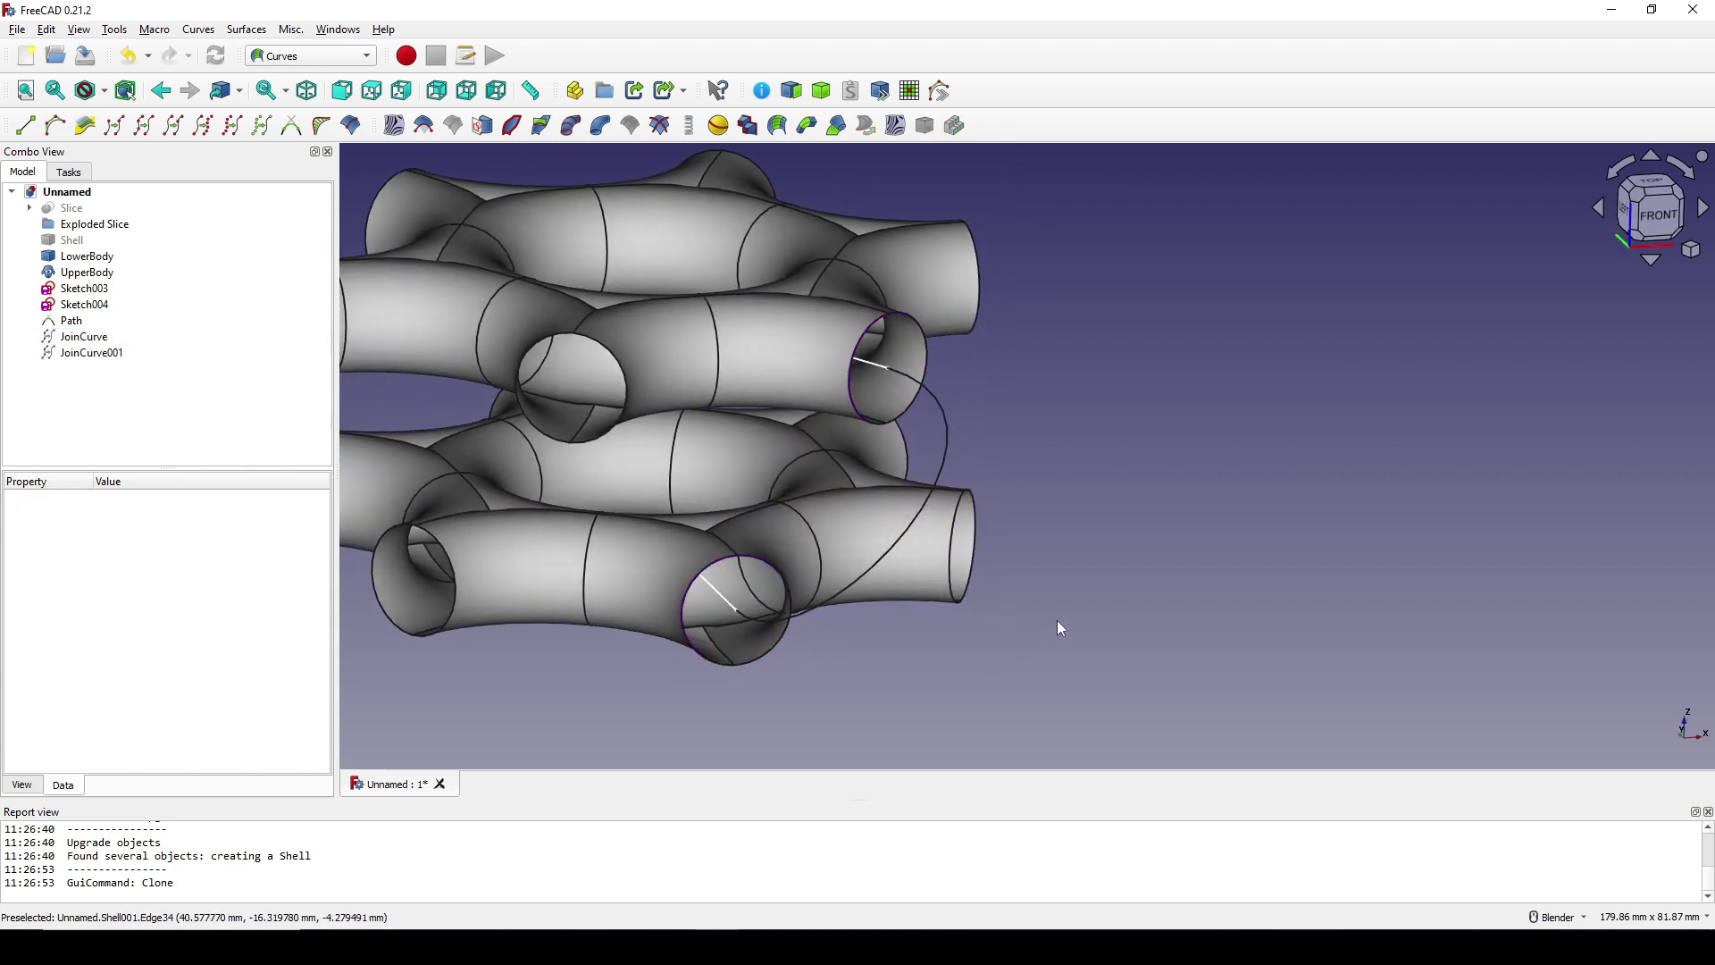
Create a sweep profile object from each of the two joined rim curves, JoinCurve and JoinCurve001
click(98, 340)
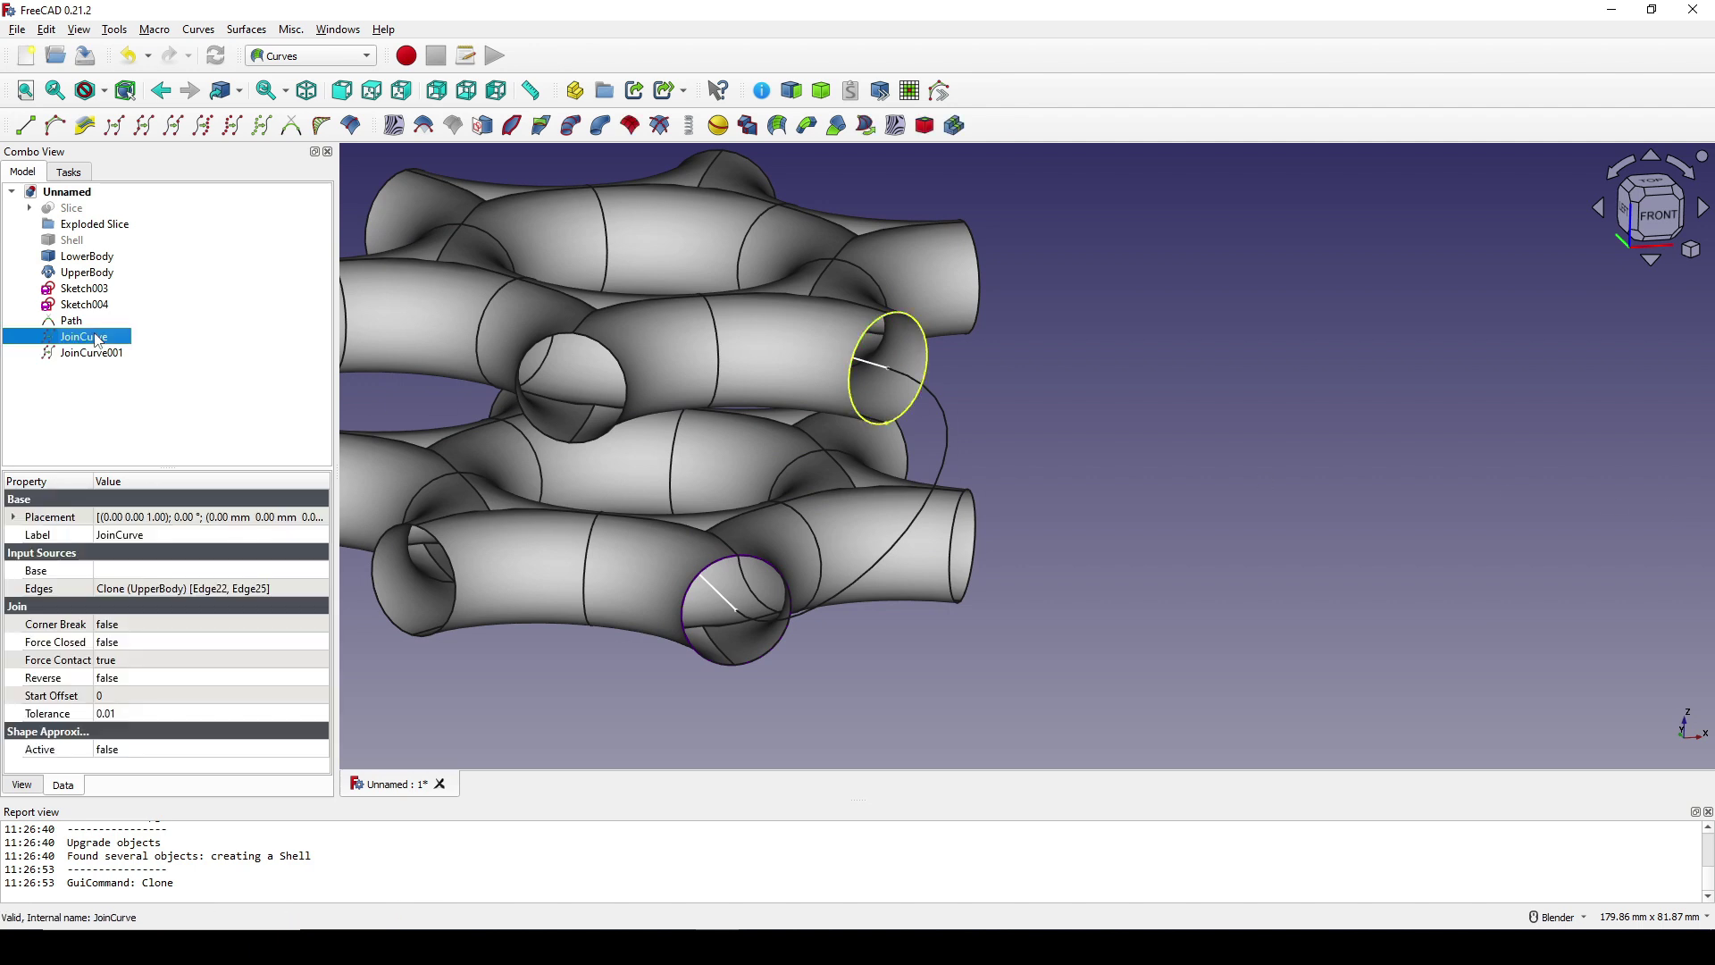
click(570, 125)
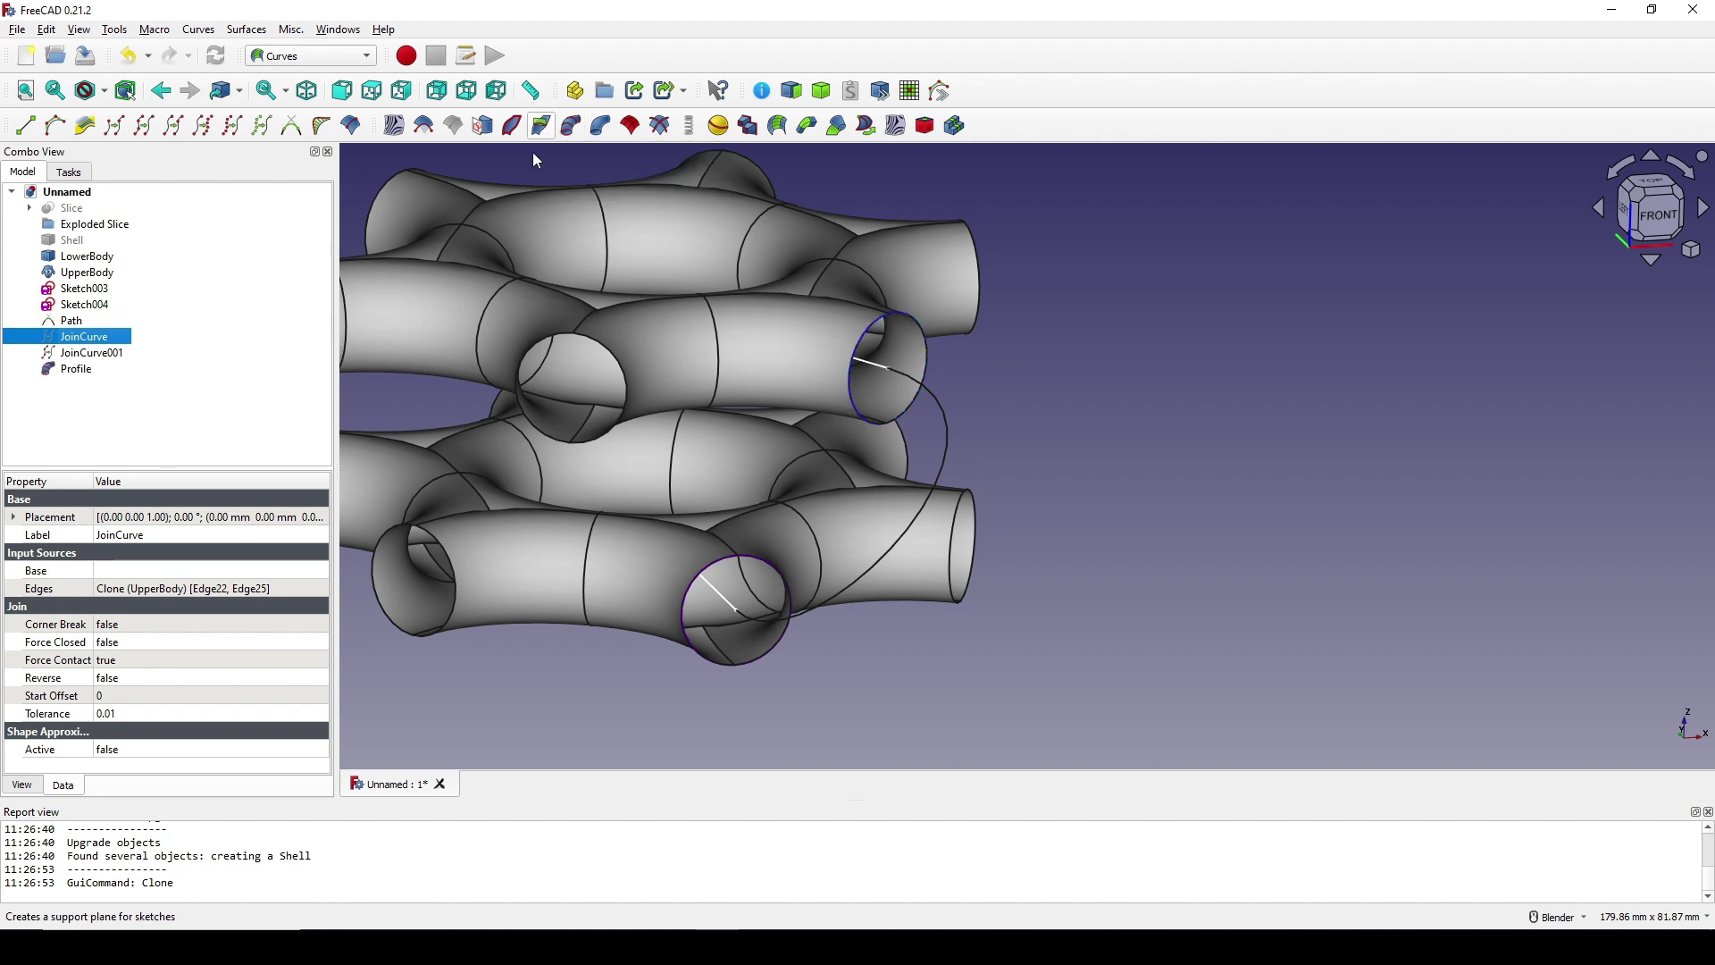
click(100, 353)
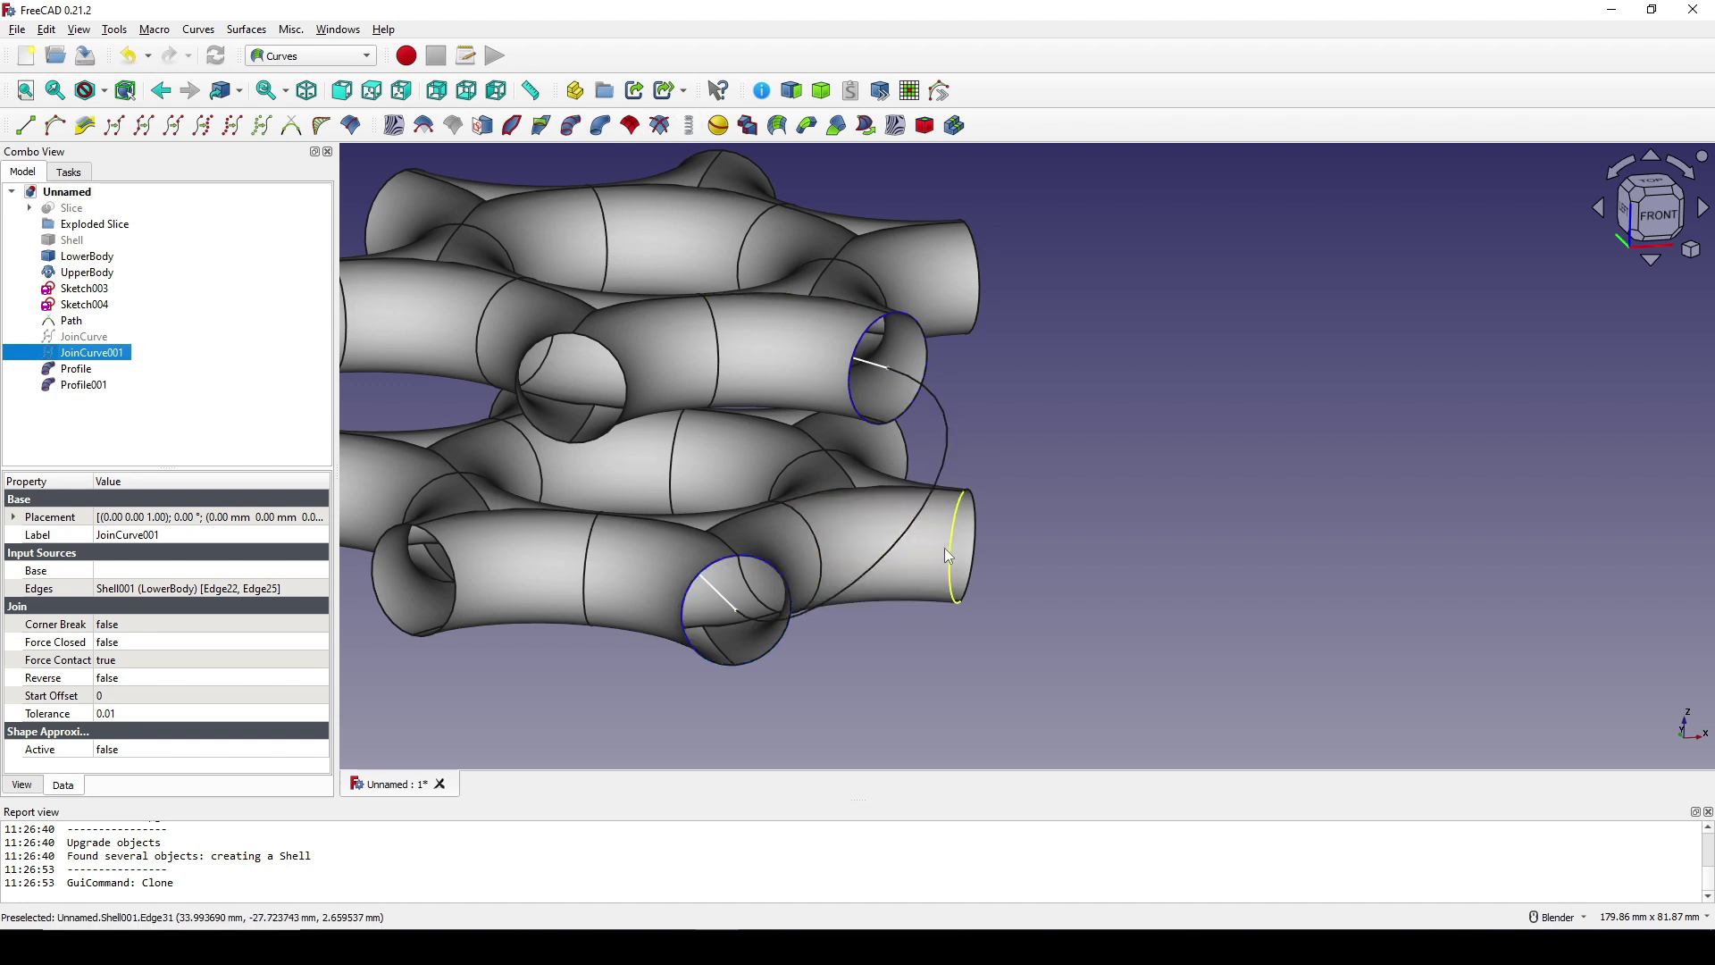
middle_drag(945, 548, 877, 664)
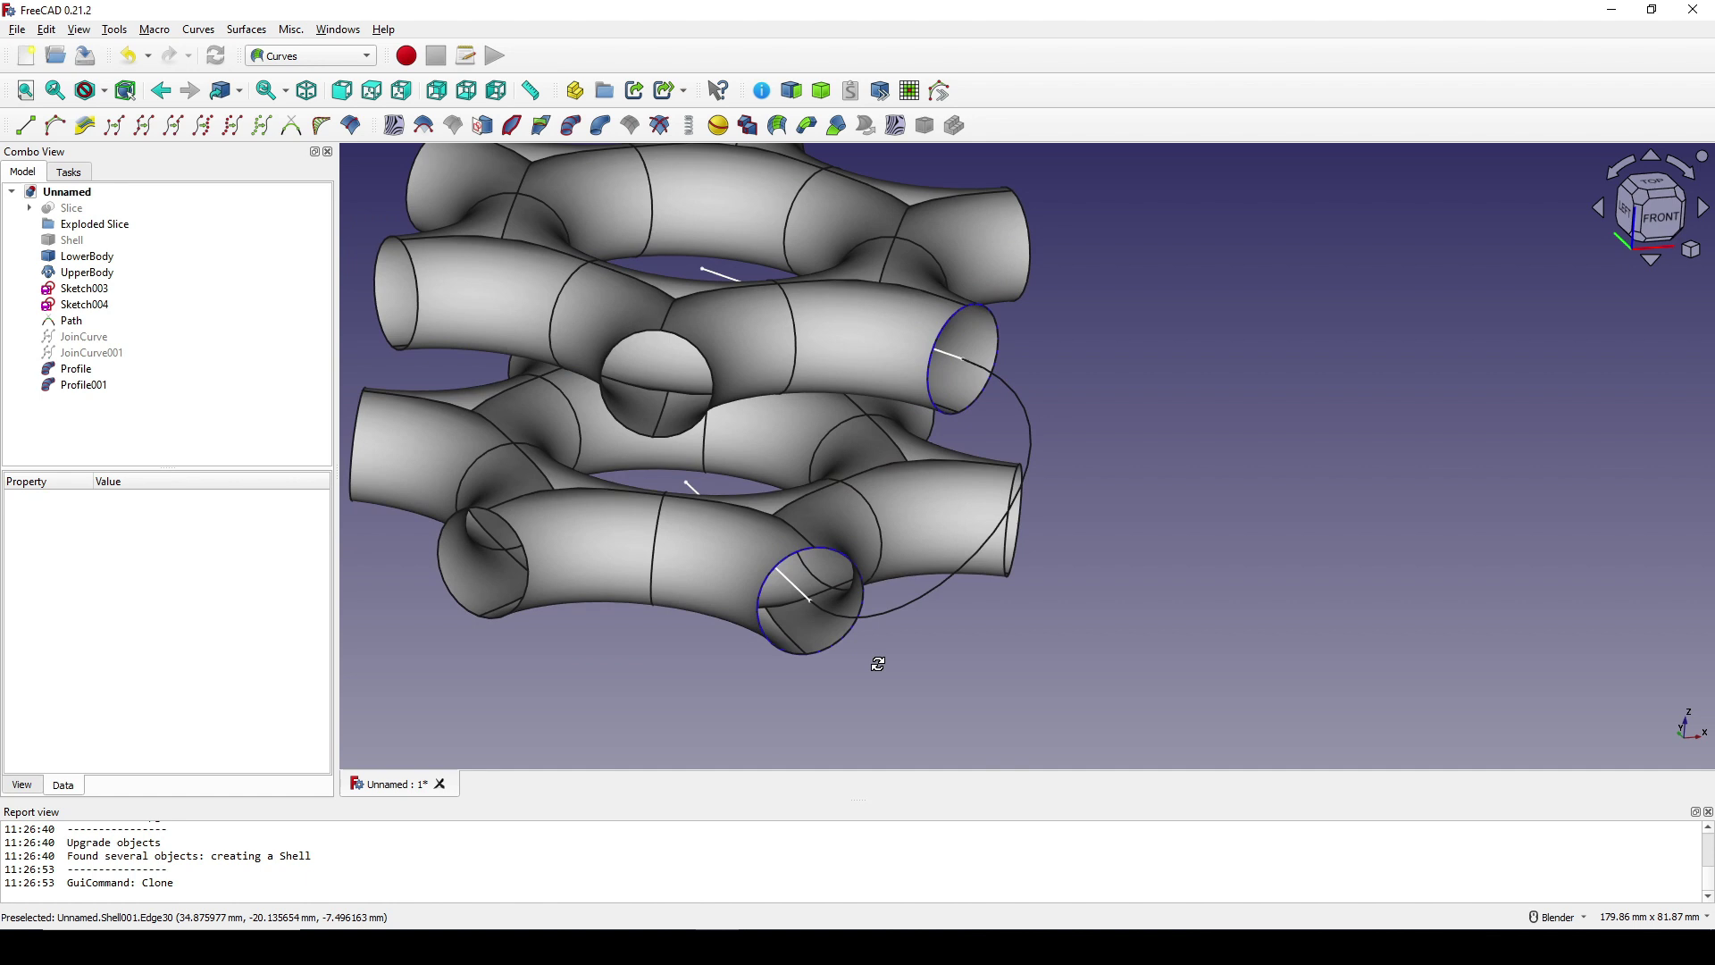
Sweep Profile and Profile001 along Path to create a pipe shell connecting the upper and lower tube openings
click(932, 588)
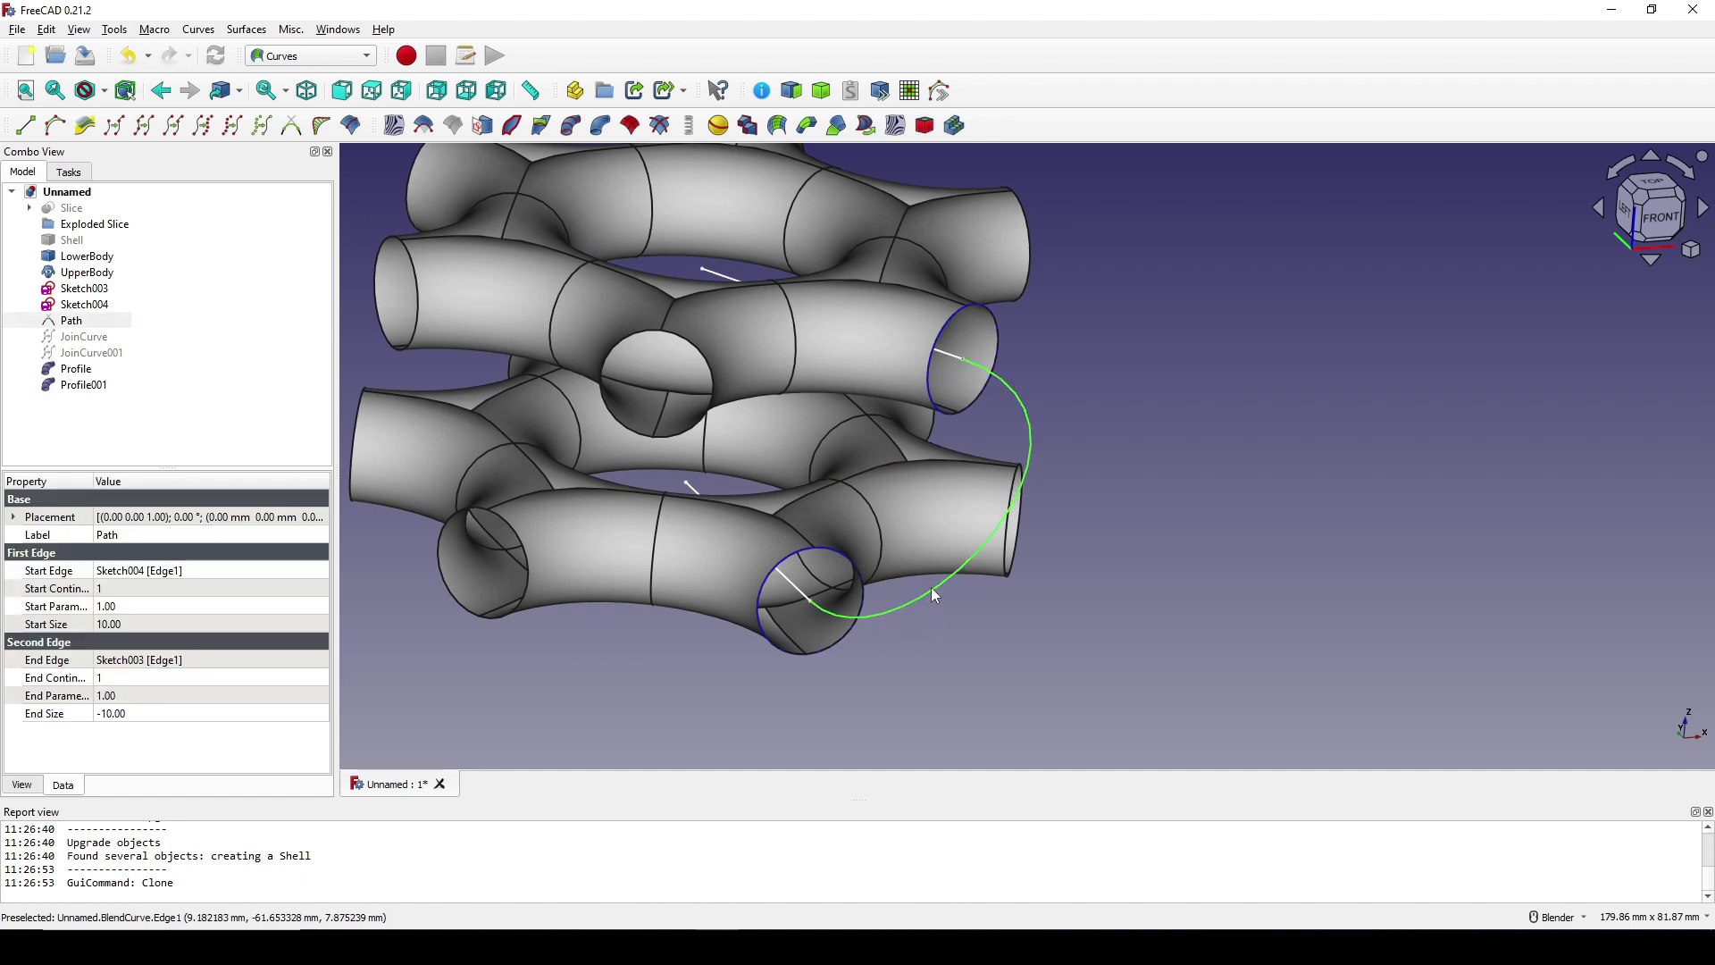
ctrl+click(76, 369)
ctrl+click(75, 385)
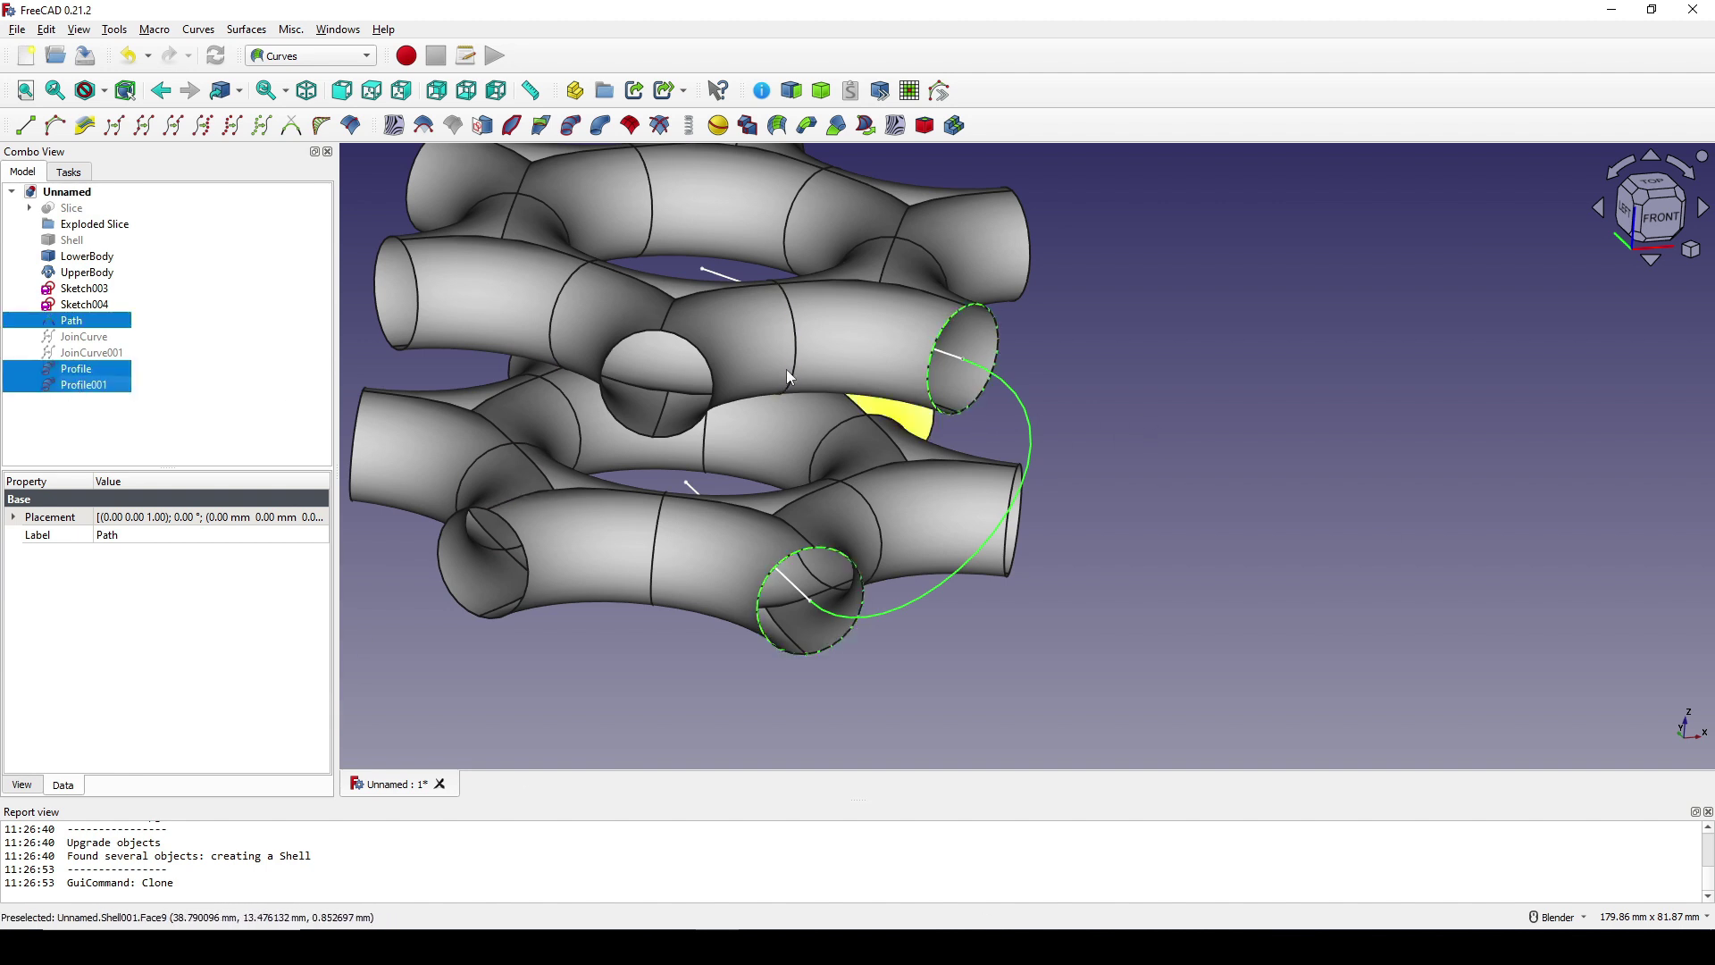
click(600, 125)
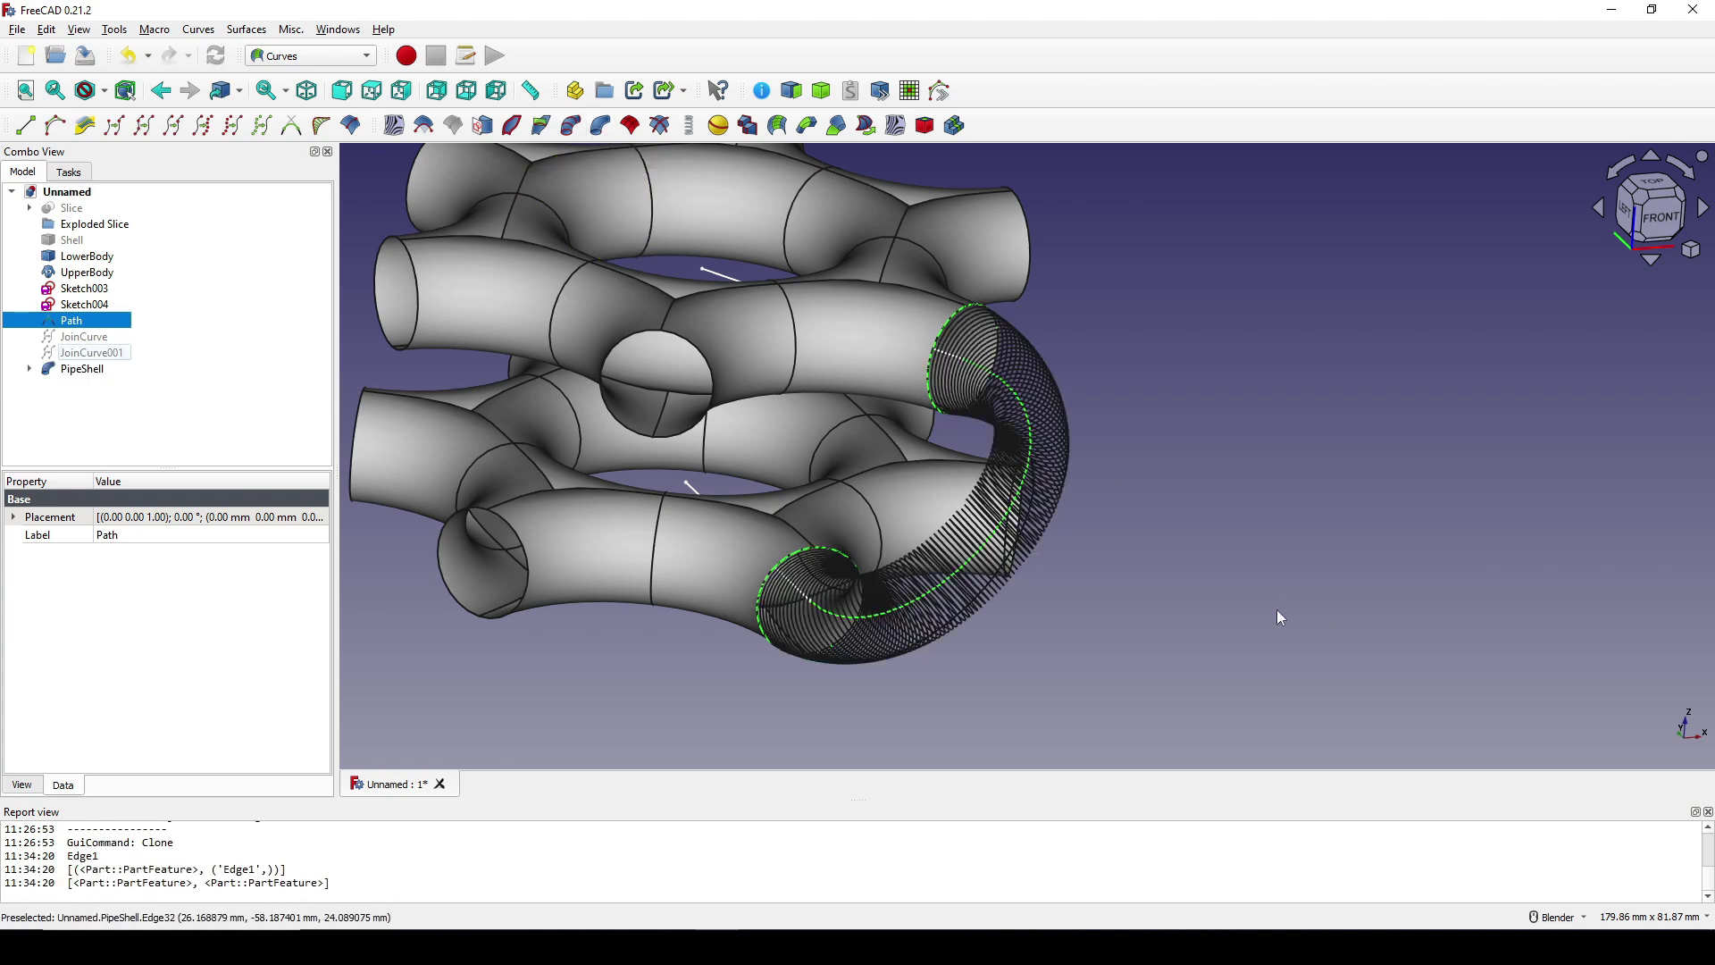
middle_drag(1277, 609, 1048, 581)
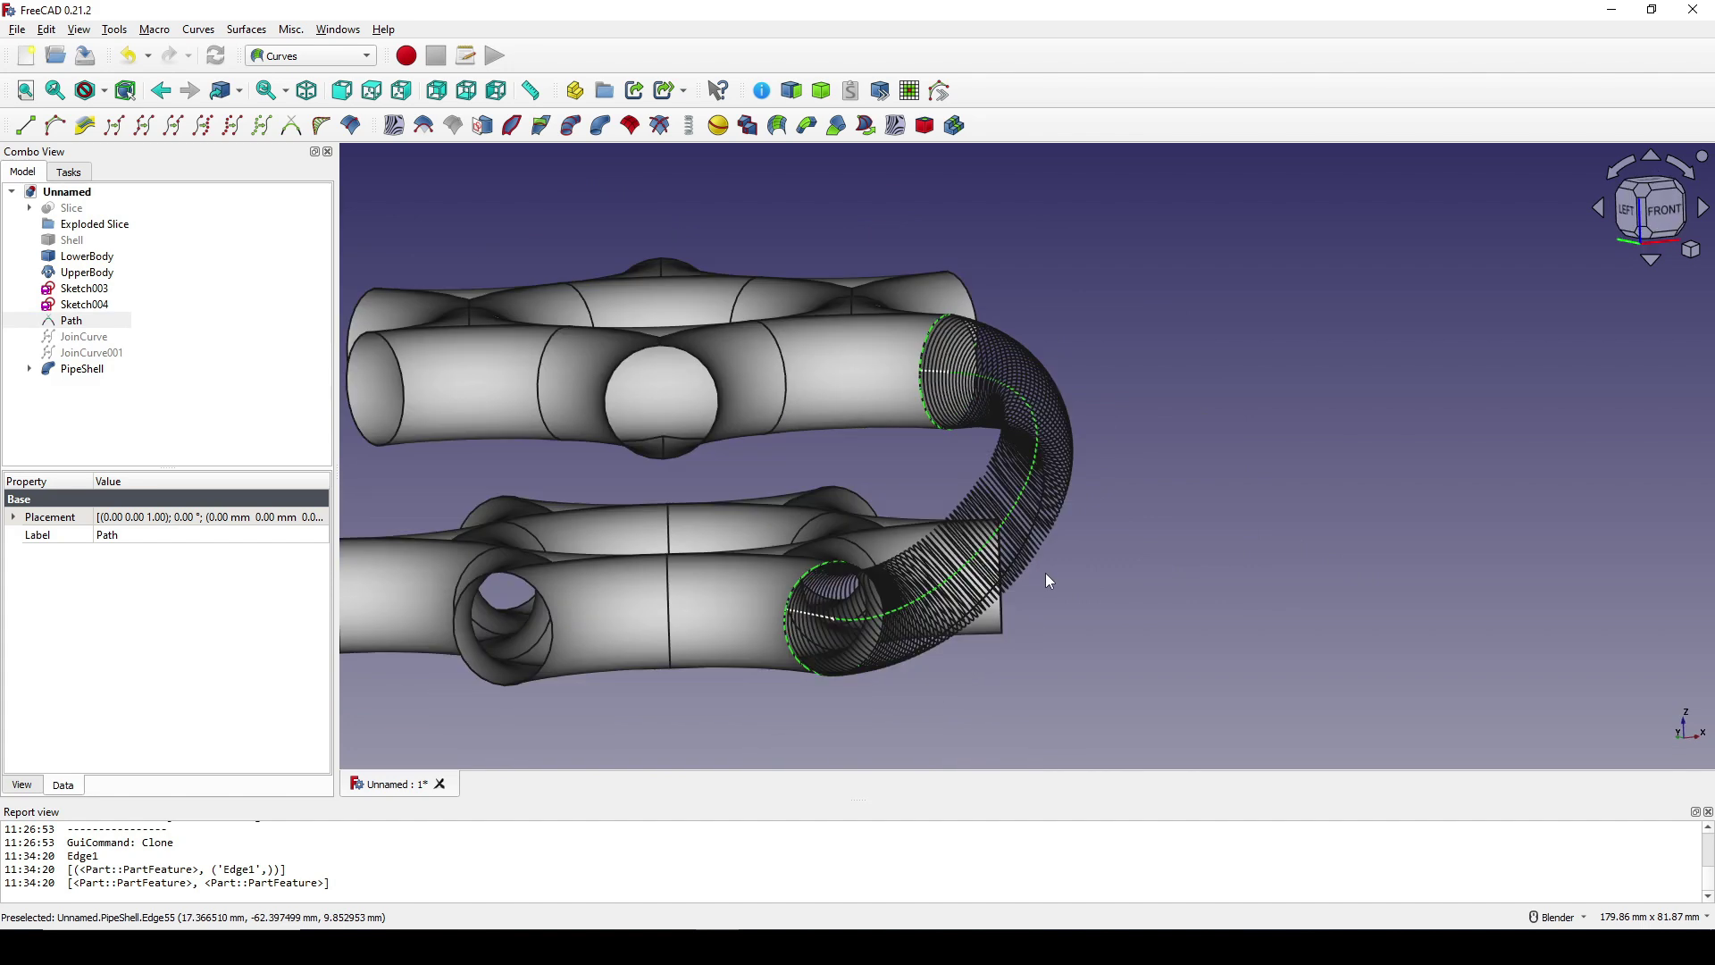
Set the PipeShell's mode to Frenet
click(79, 371)
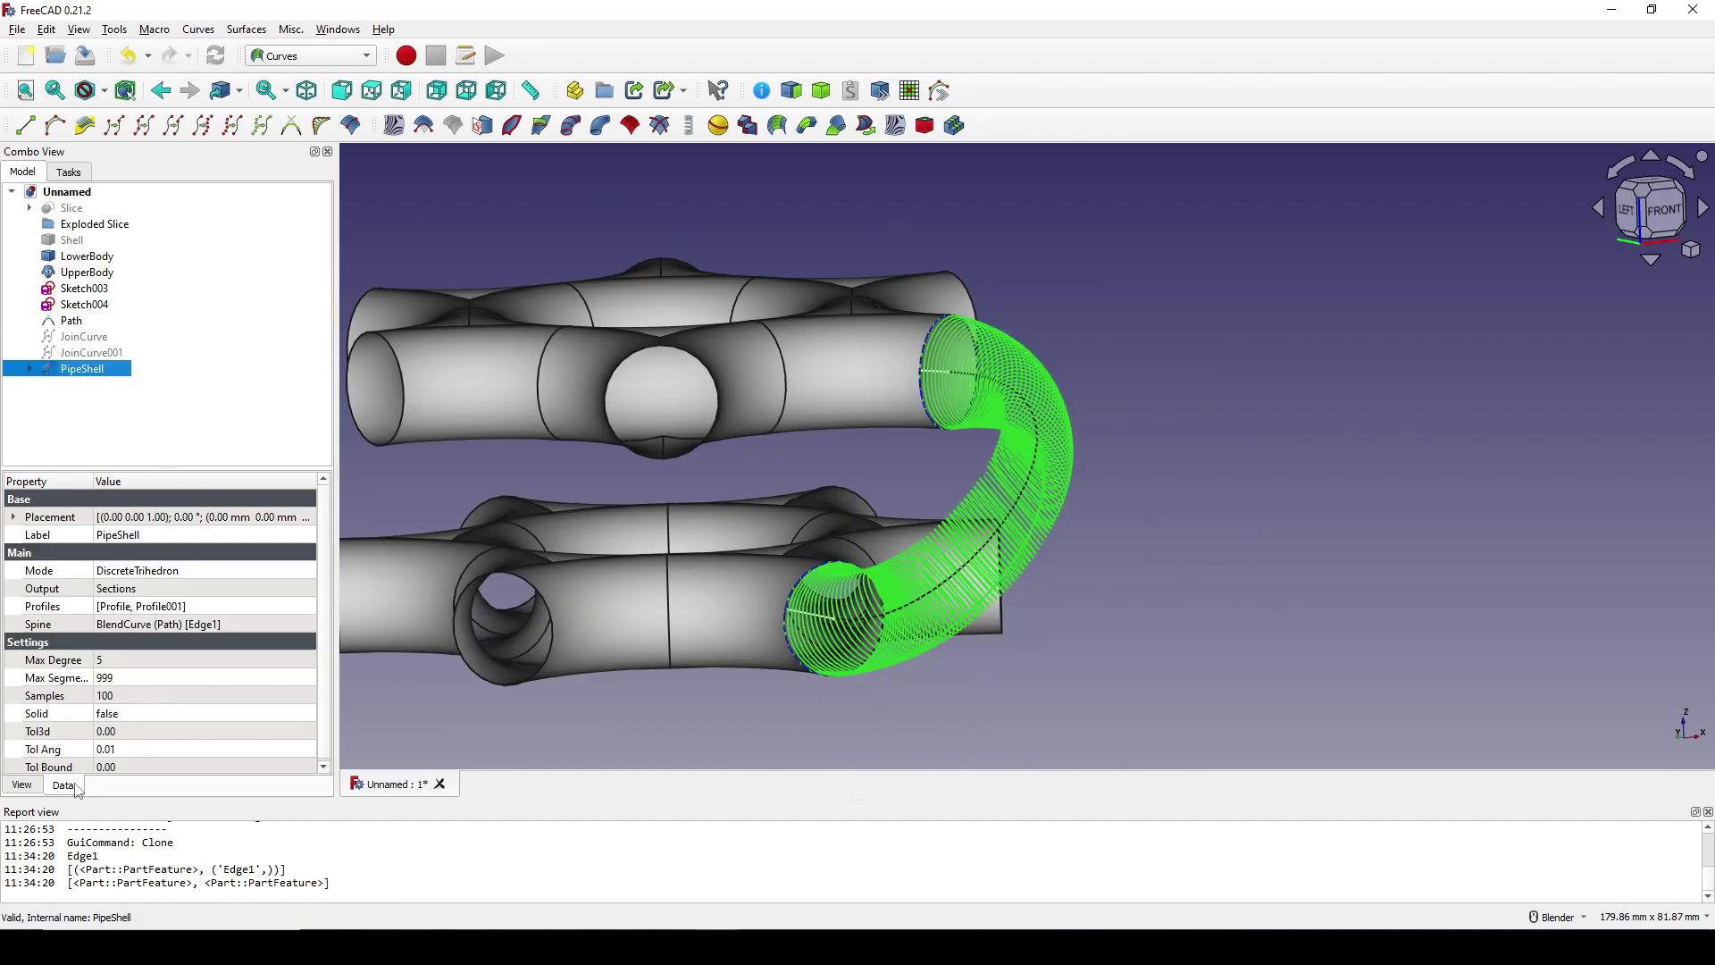
scroll(146, 652, down, 1)
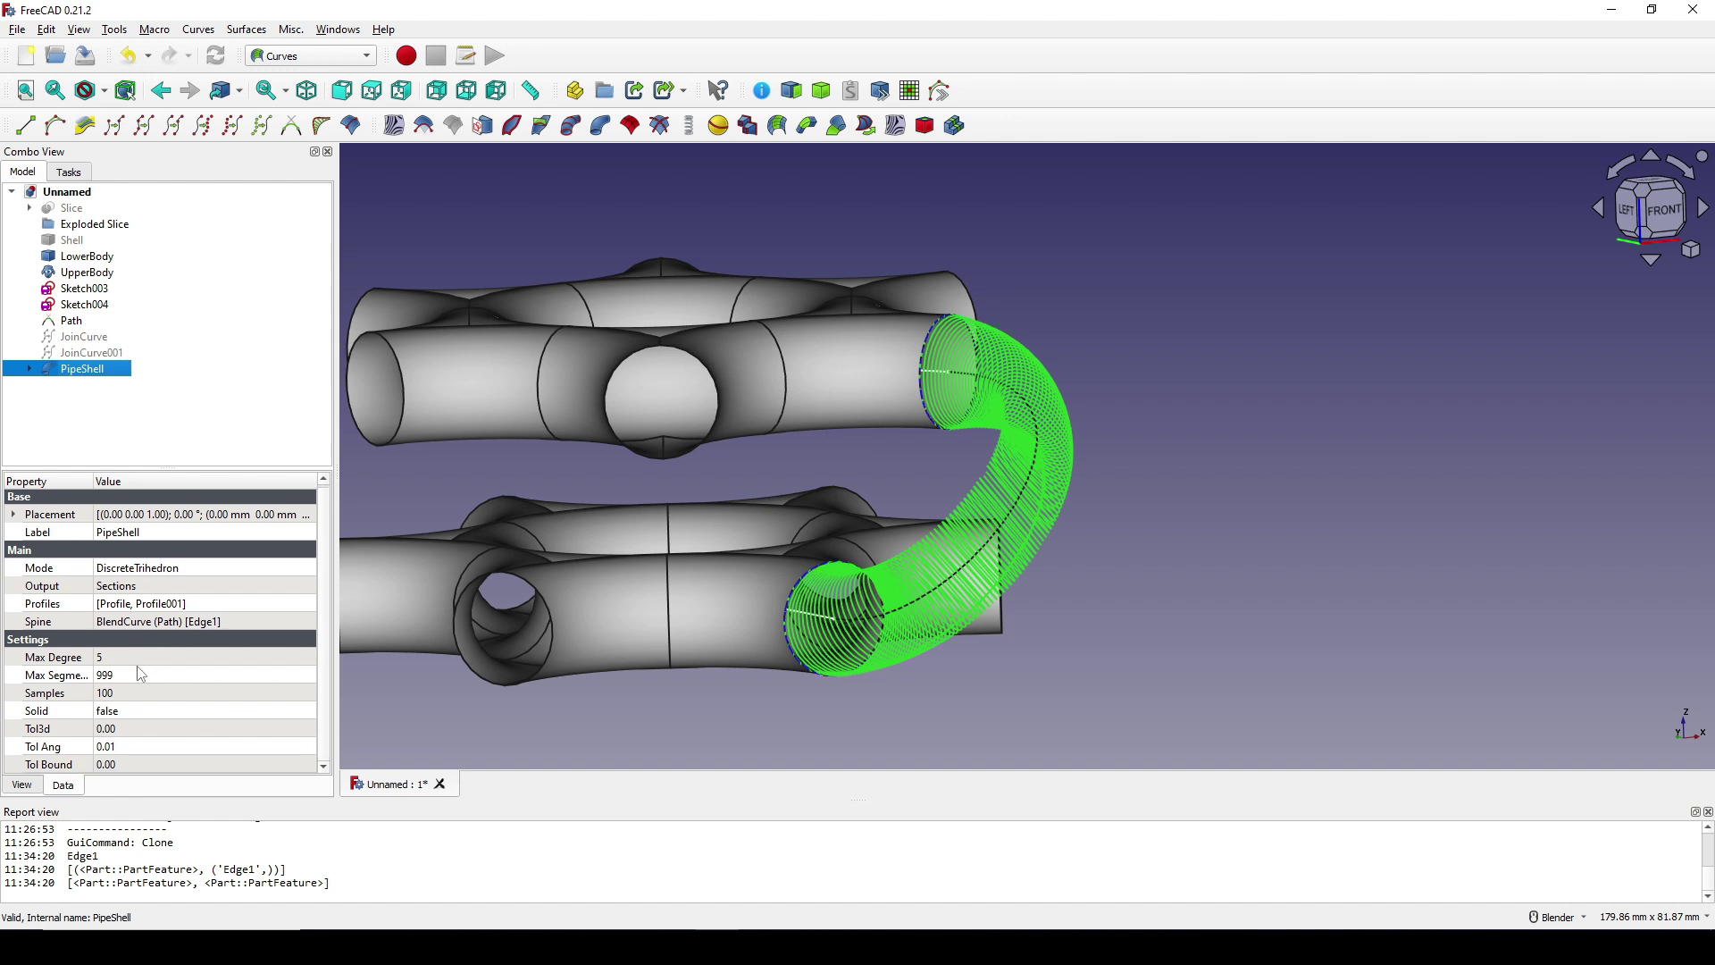
click(182, 572)
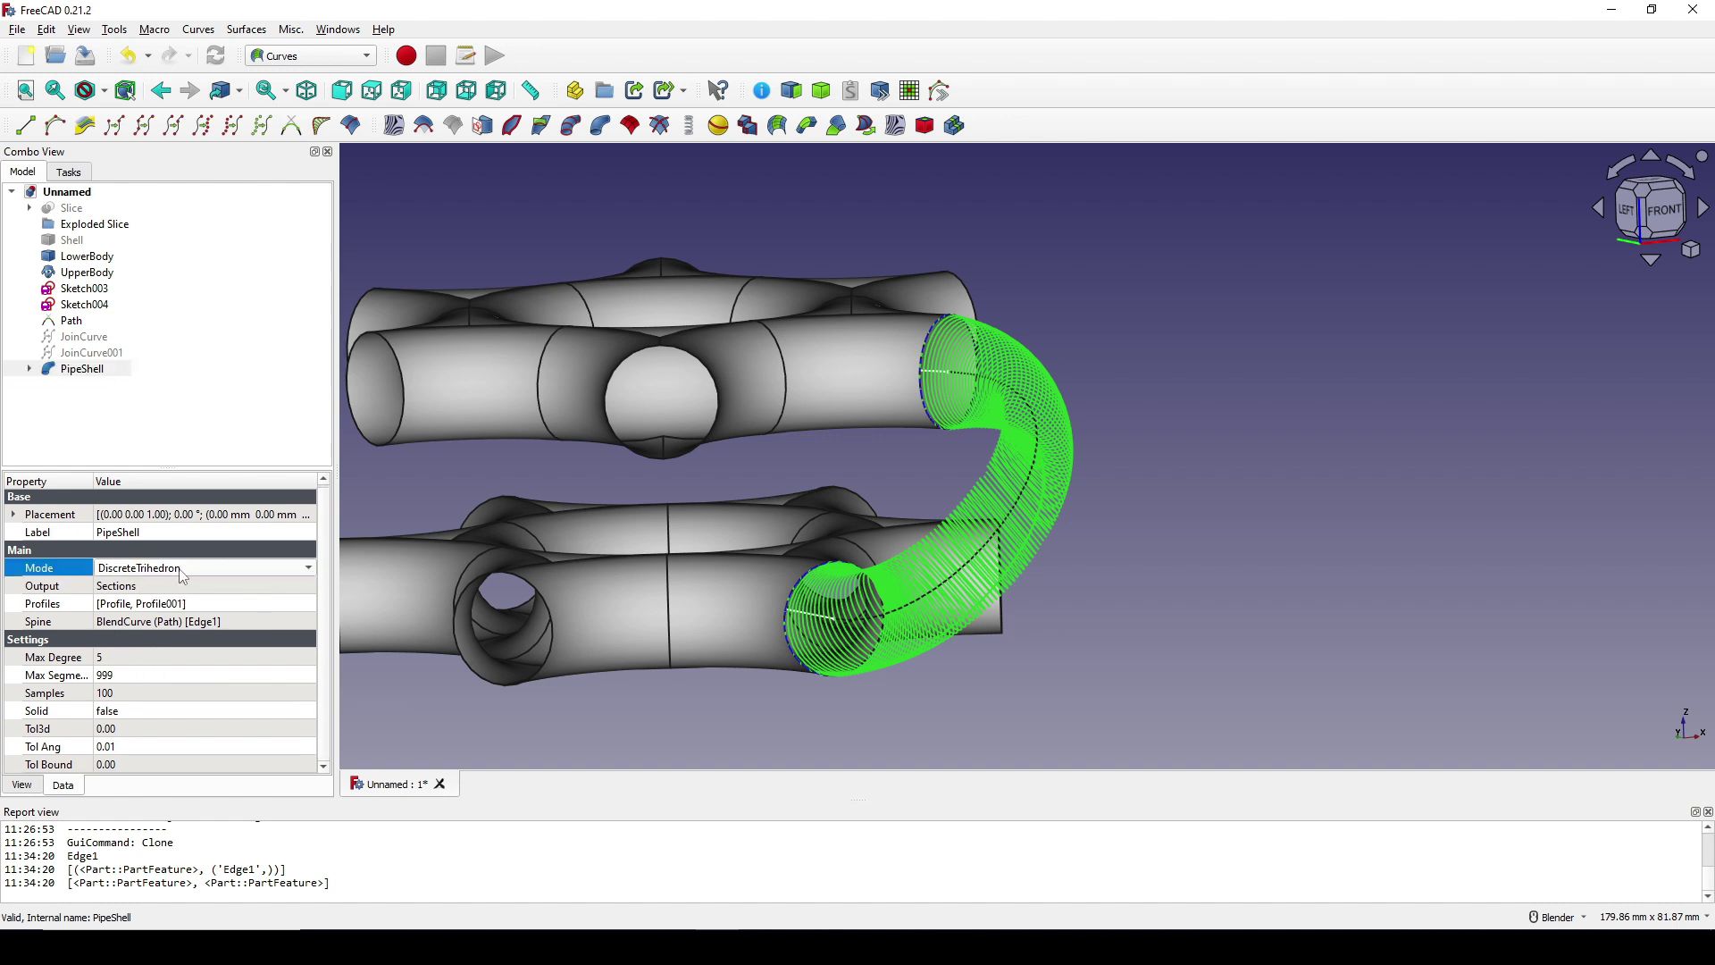
click(183, 572)
click(174, 549)
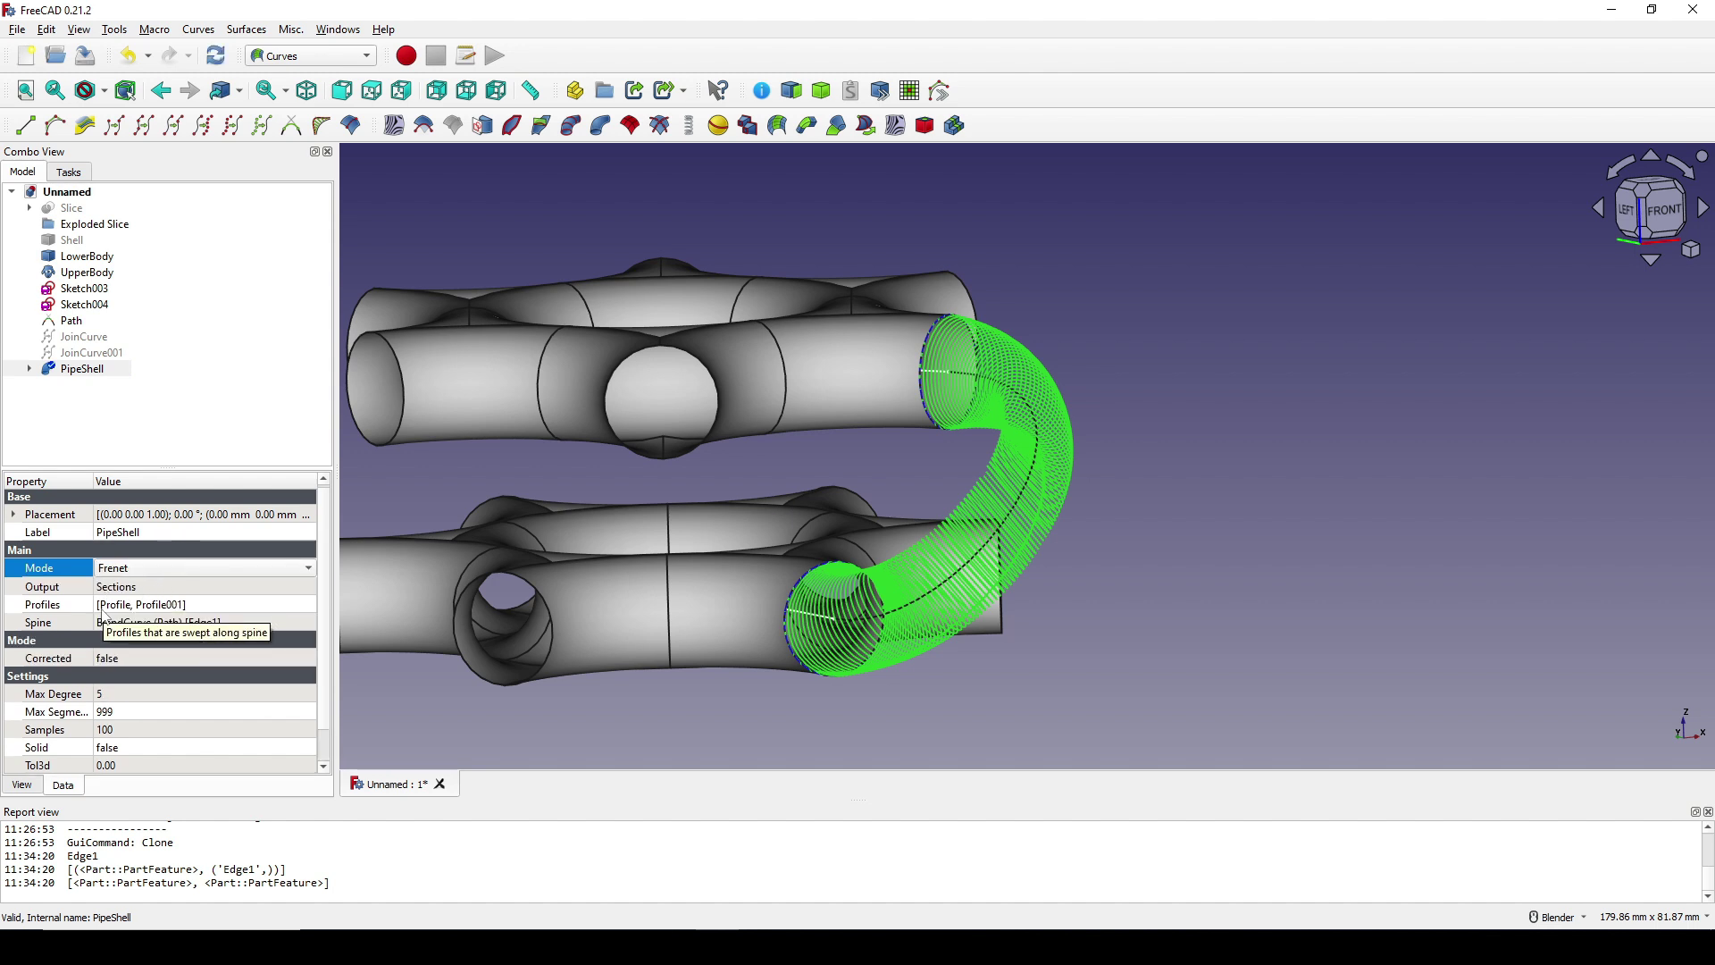
Set the PipeShell's output to Surface and its Corrected property to true
double_click(145, 588)
click(130, 627)
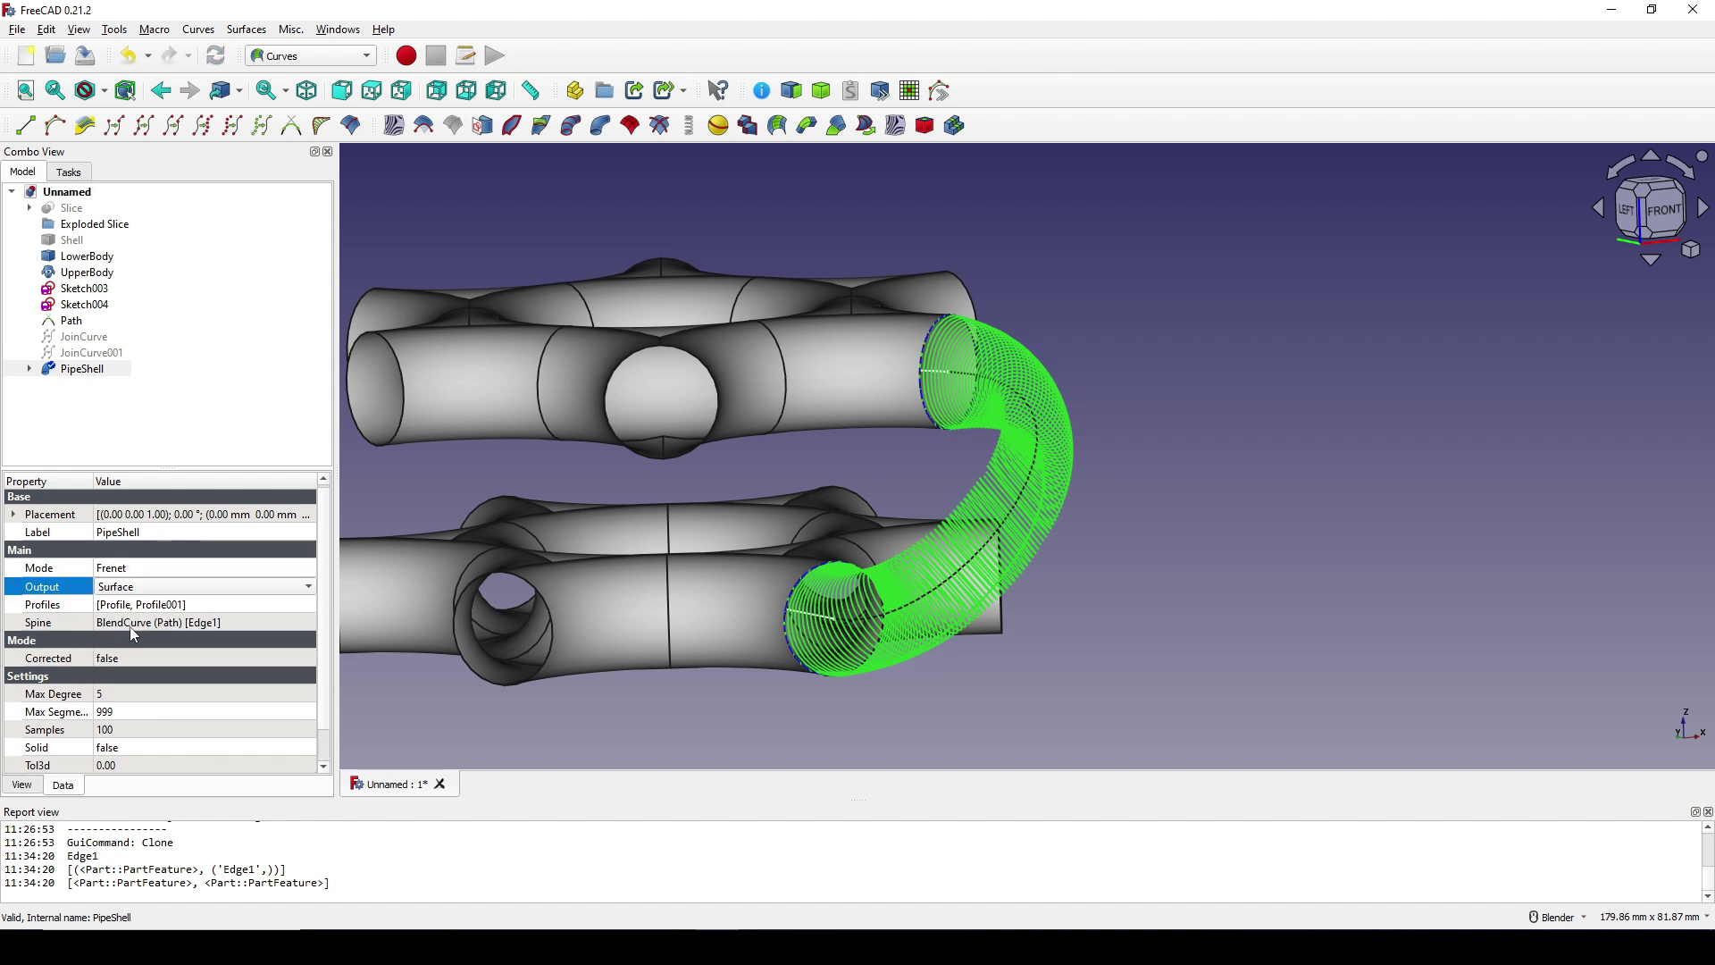
click(118, 661)
click(119, 661)
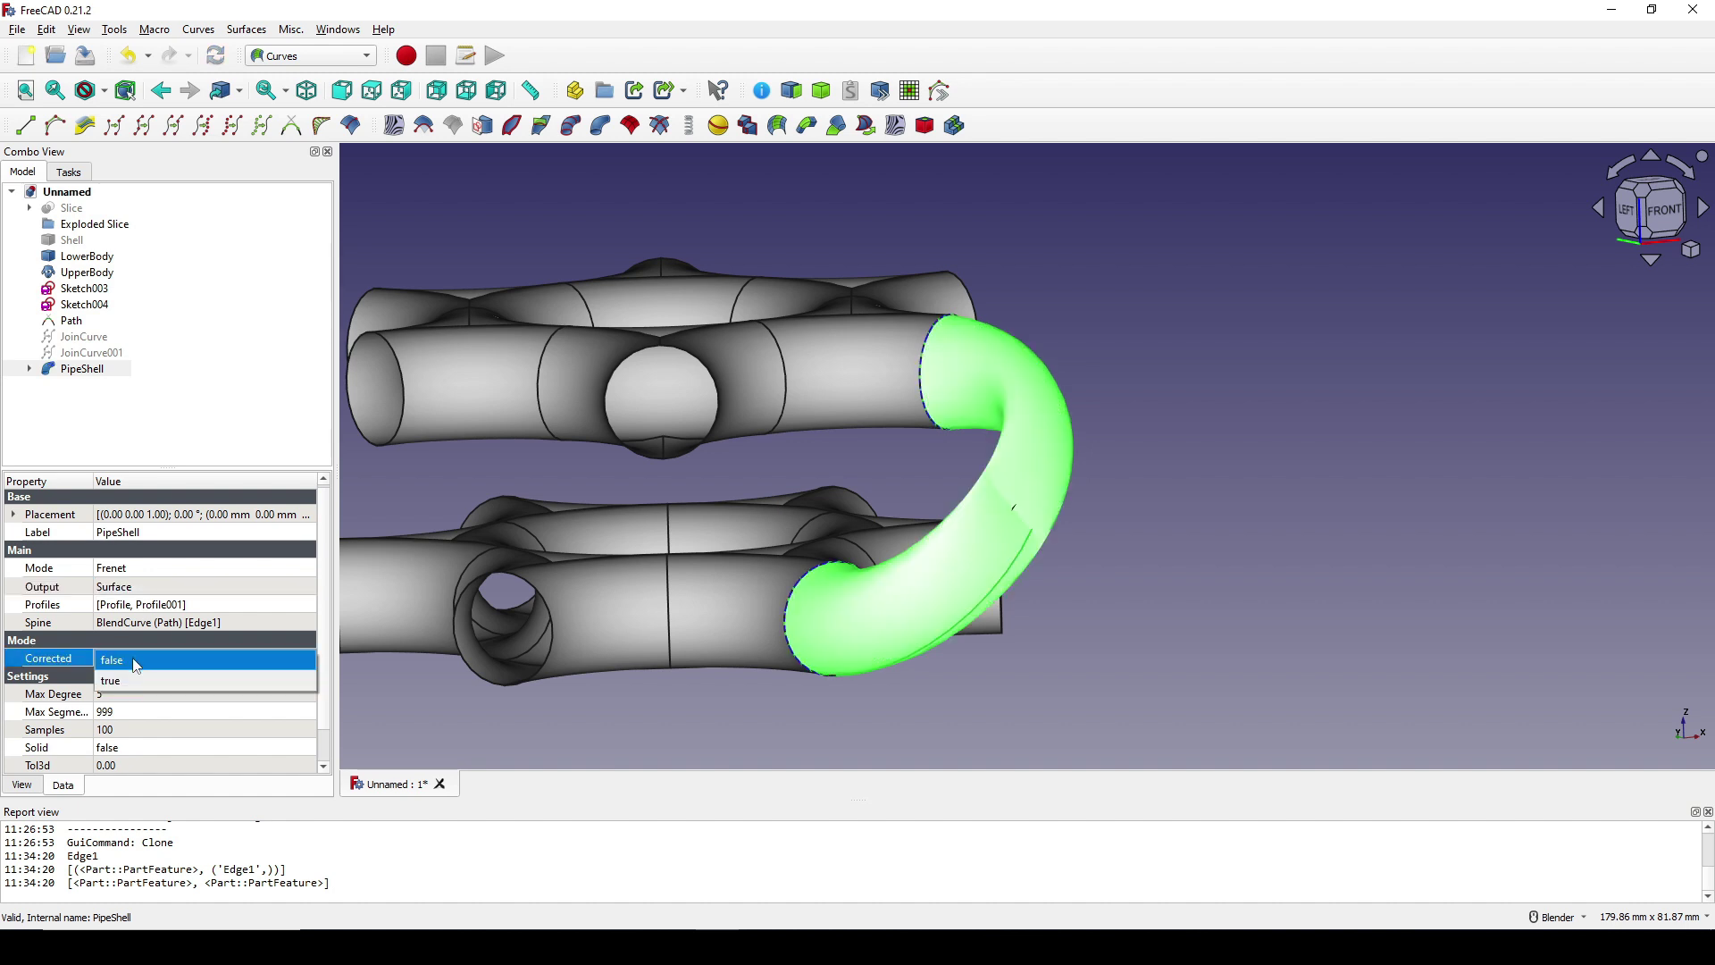
click(116, 676)
scroll(1048, 608, down, 3)
middle_drag(1049, 609, 1114, 486)
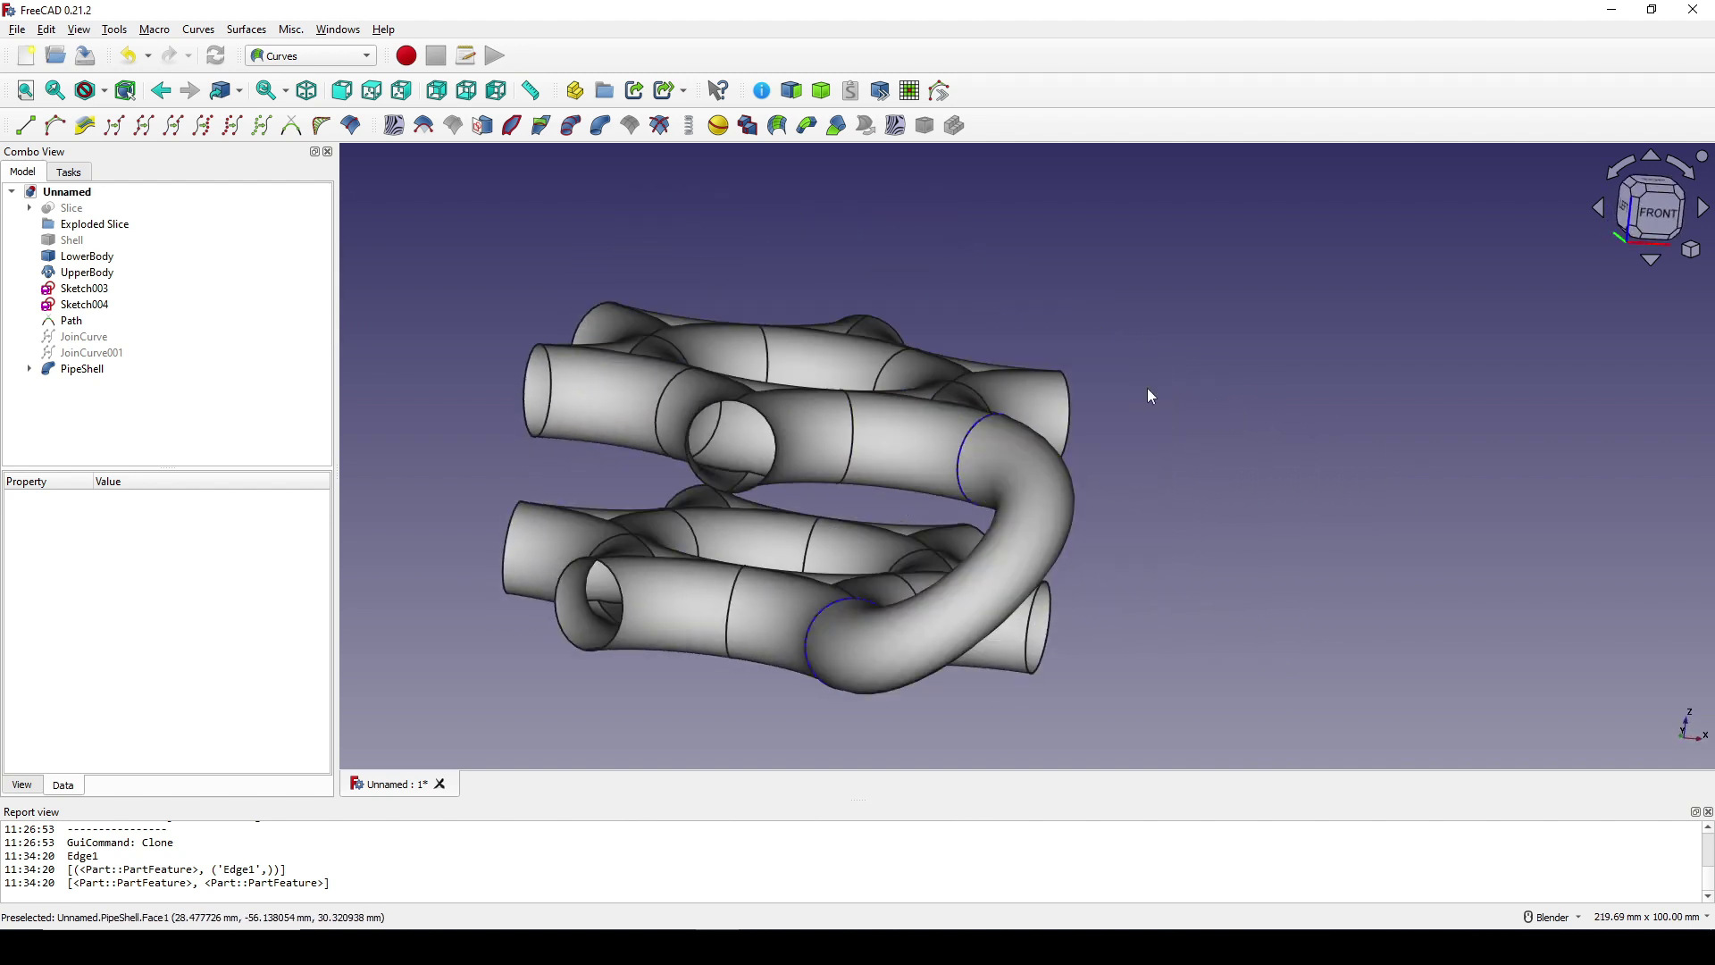
In the Draft workbench, create a 360° polar array of the PipeShell with 6 elements, centred on the origin
click(311, 56)
click(310, 49)
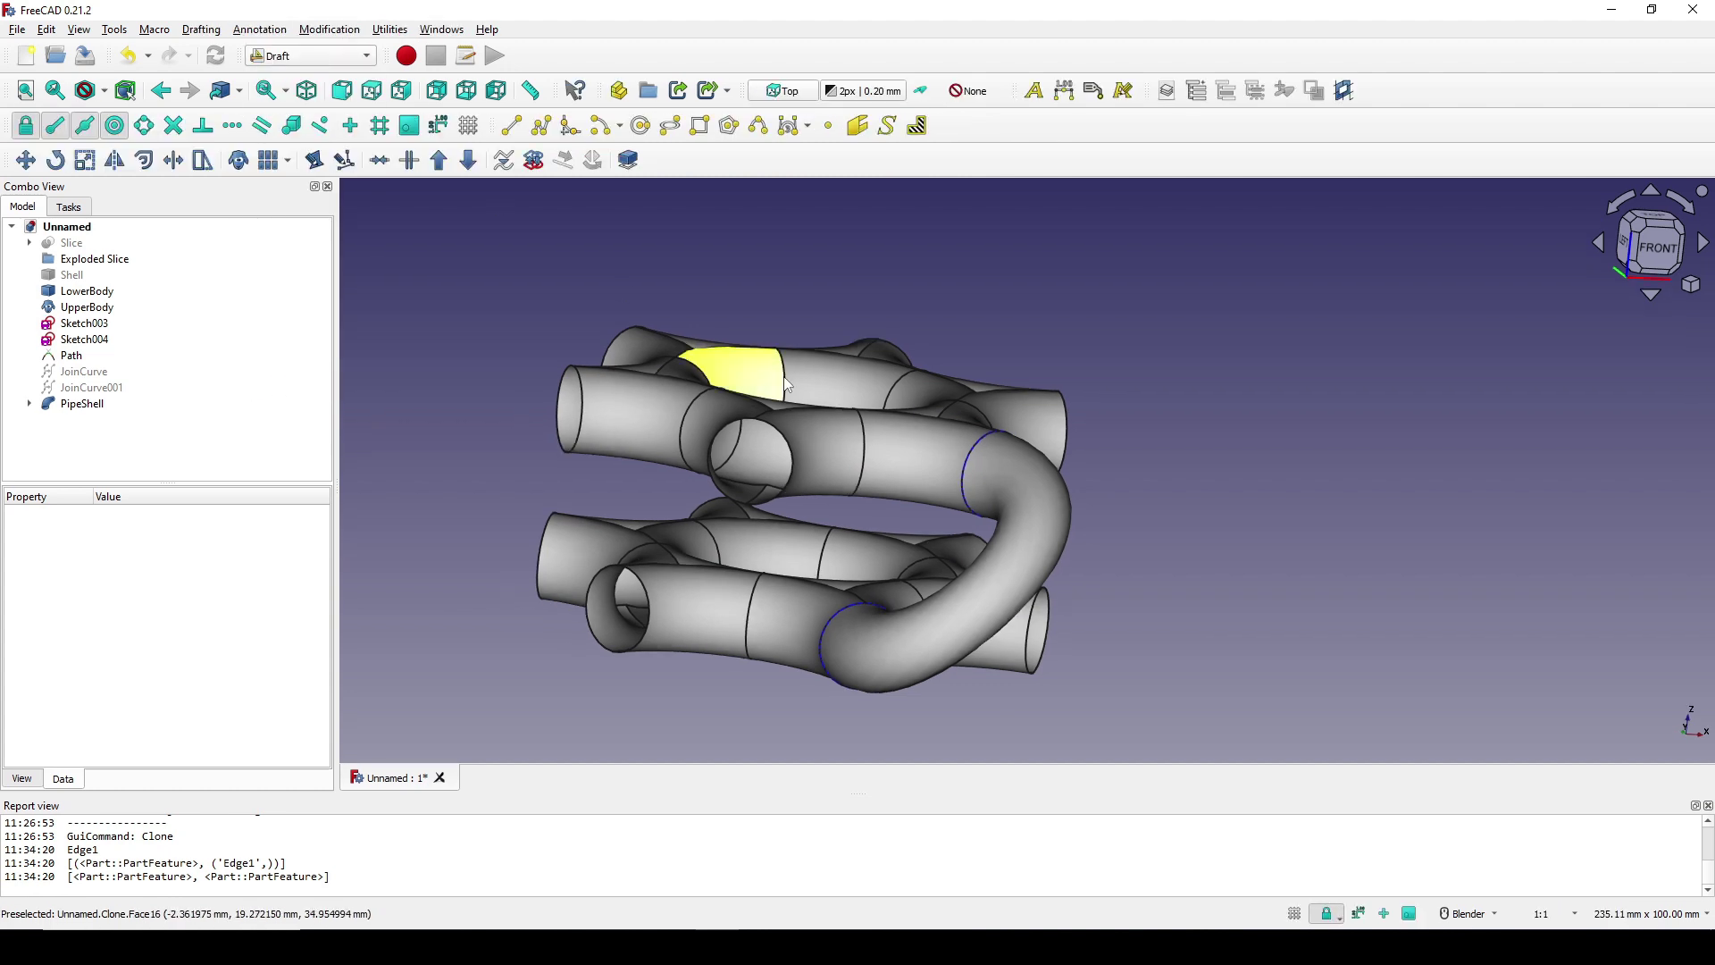
middle_drag(823, 375, 974, 596)
click(974, 596)
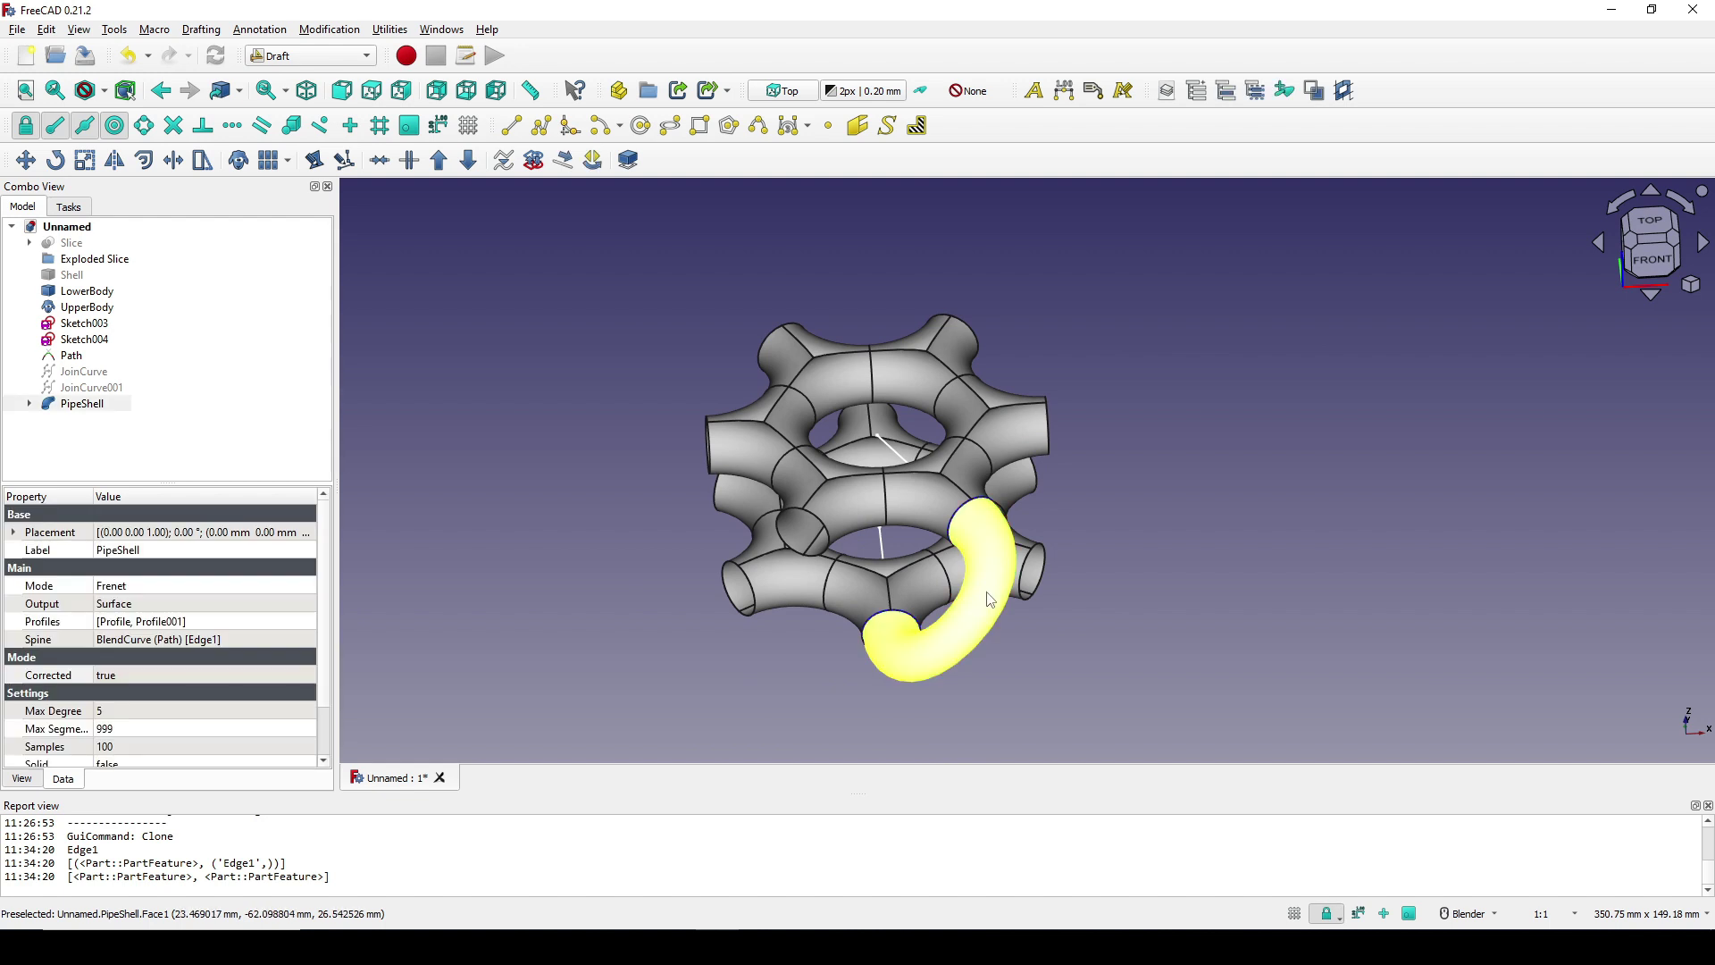
click(1658, 219)
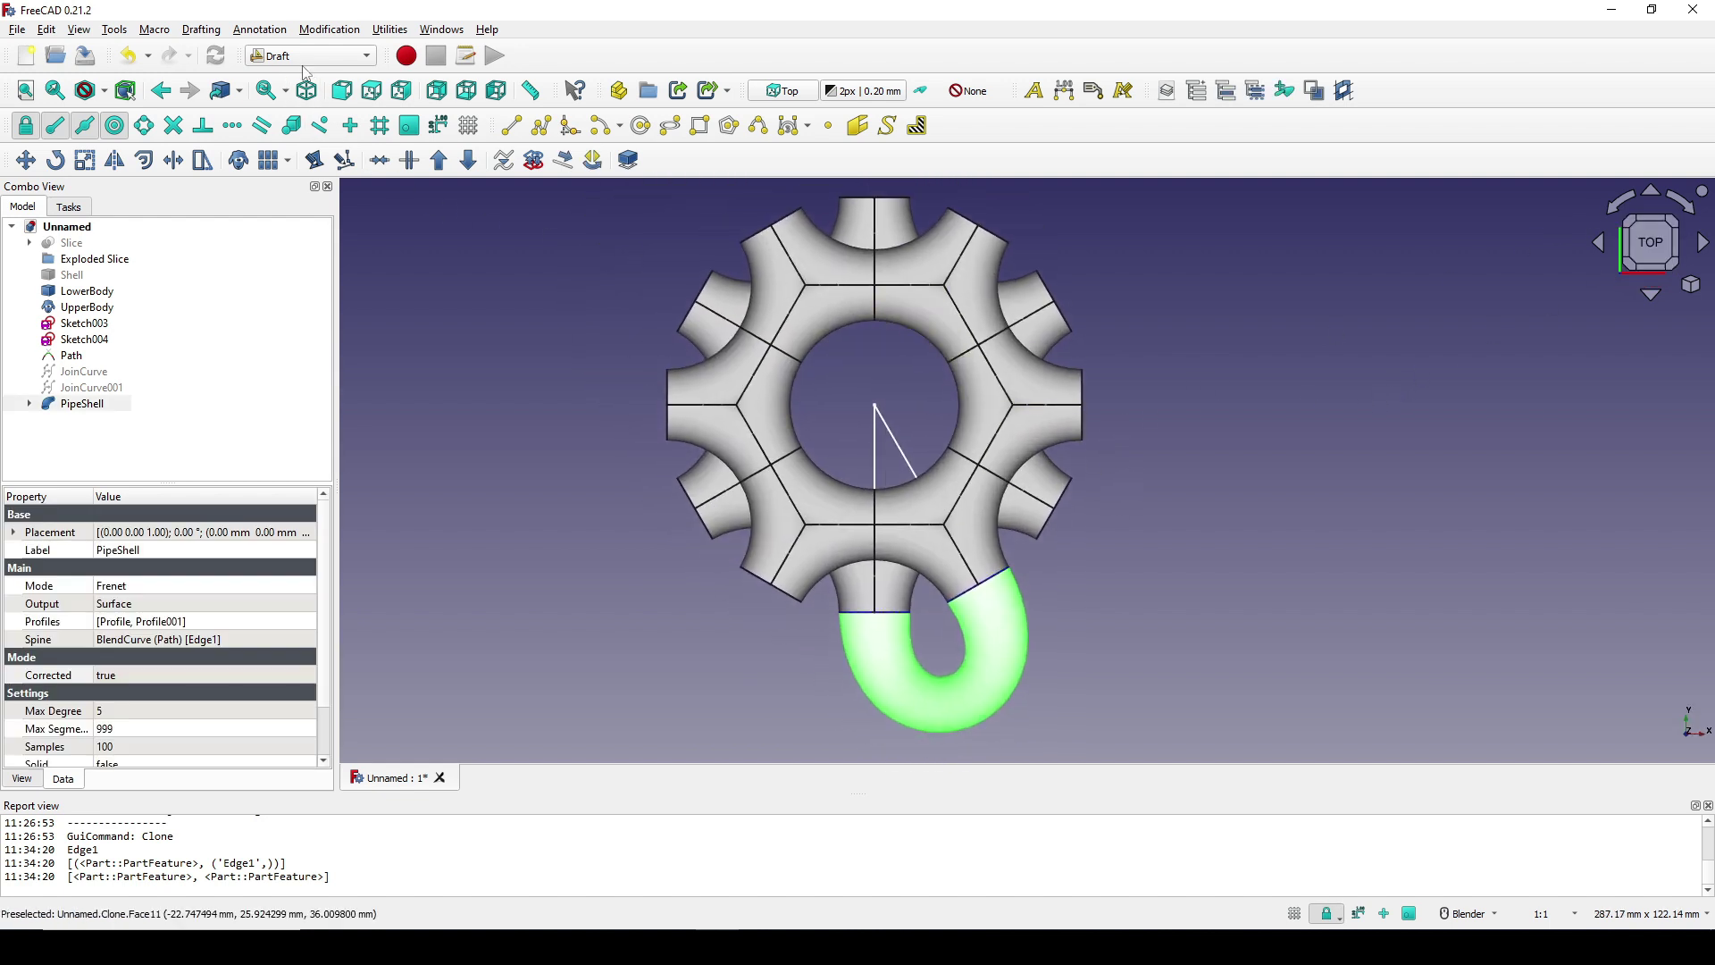
click(330, 32)
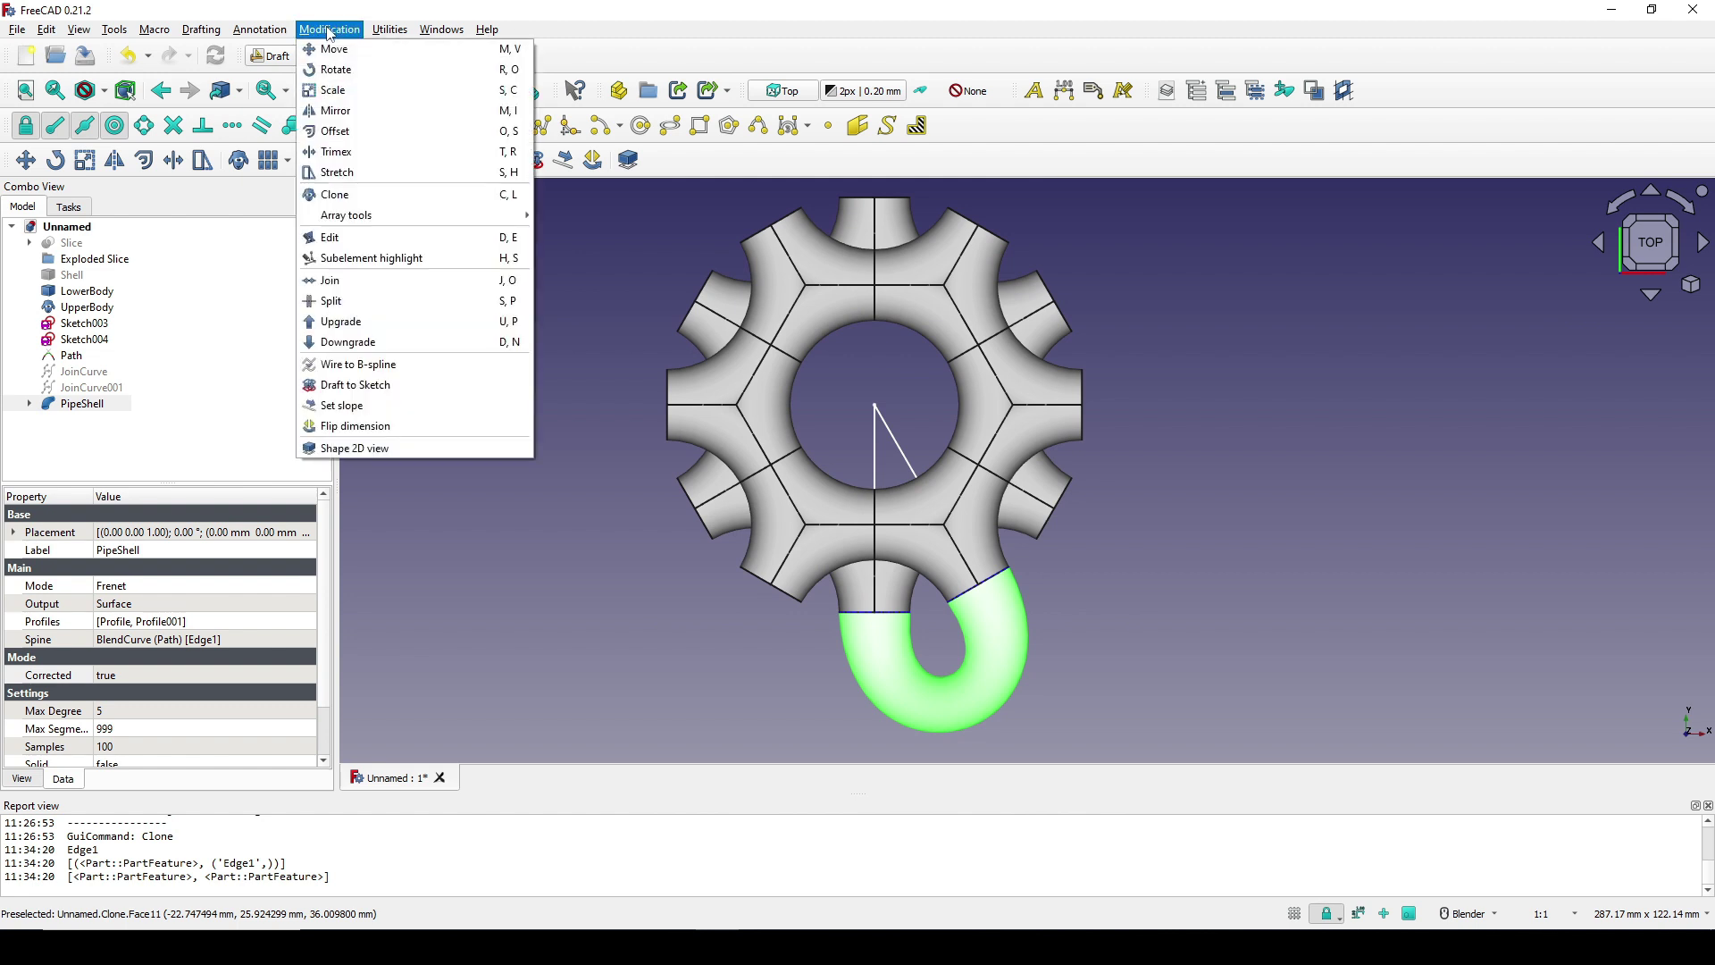
mouse_move(399, 227)
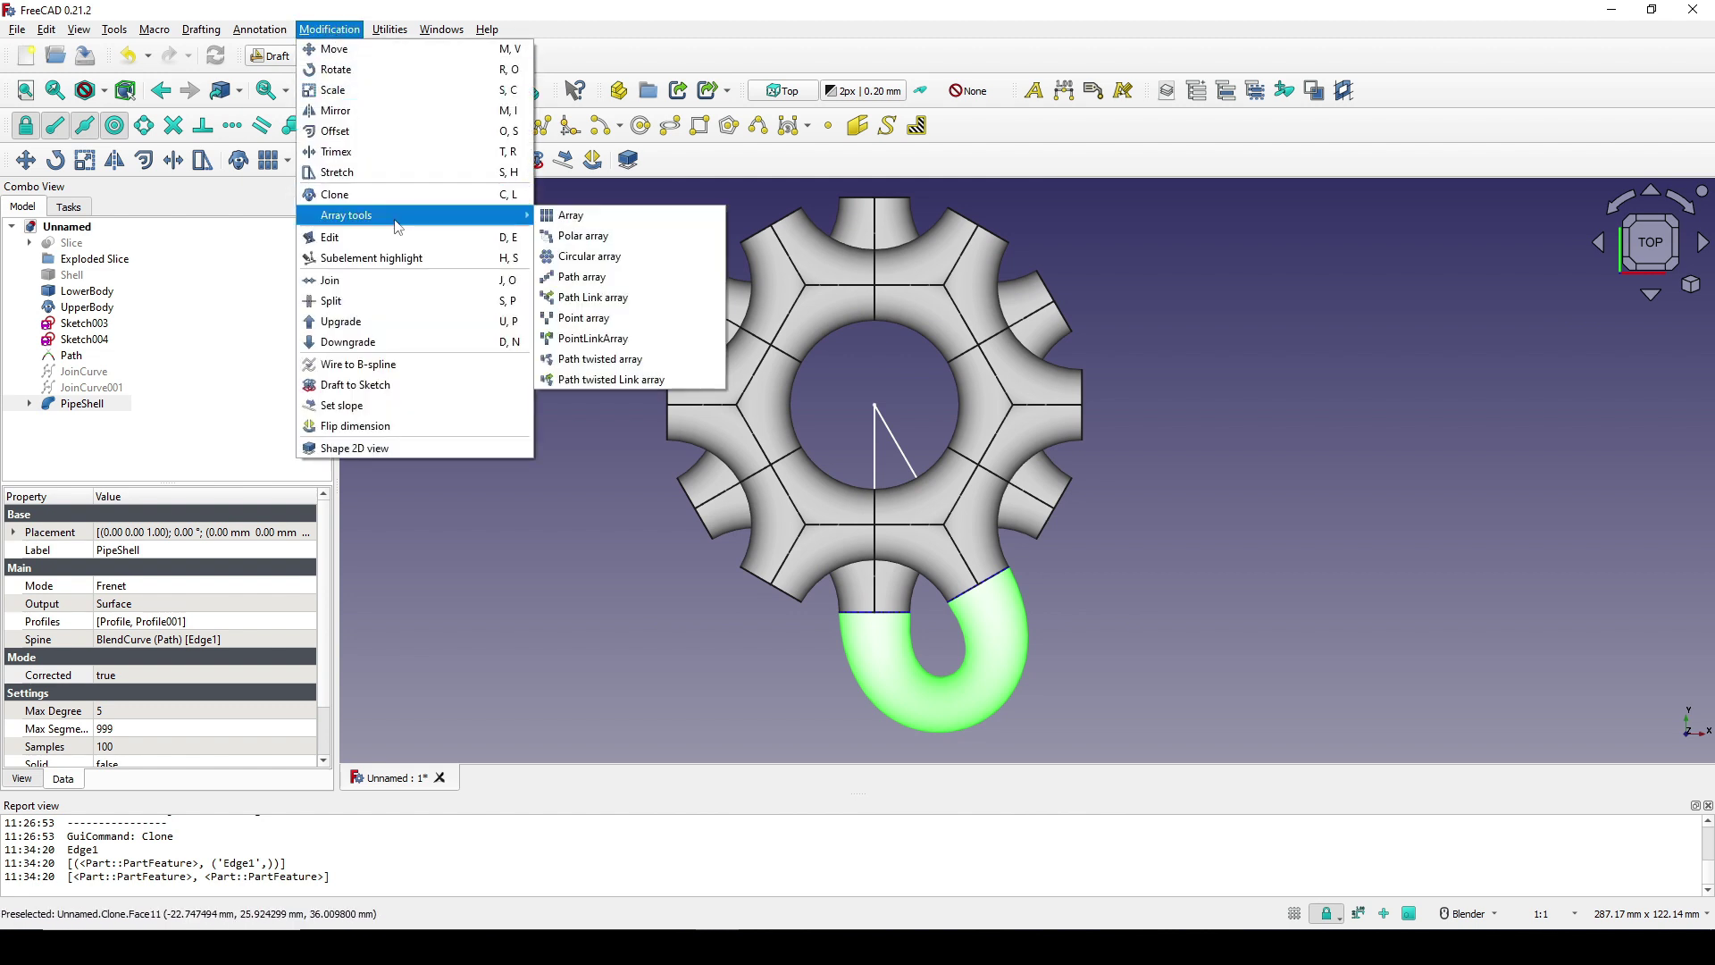
click(585, 236)
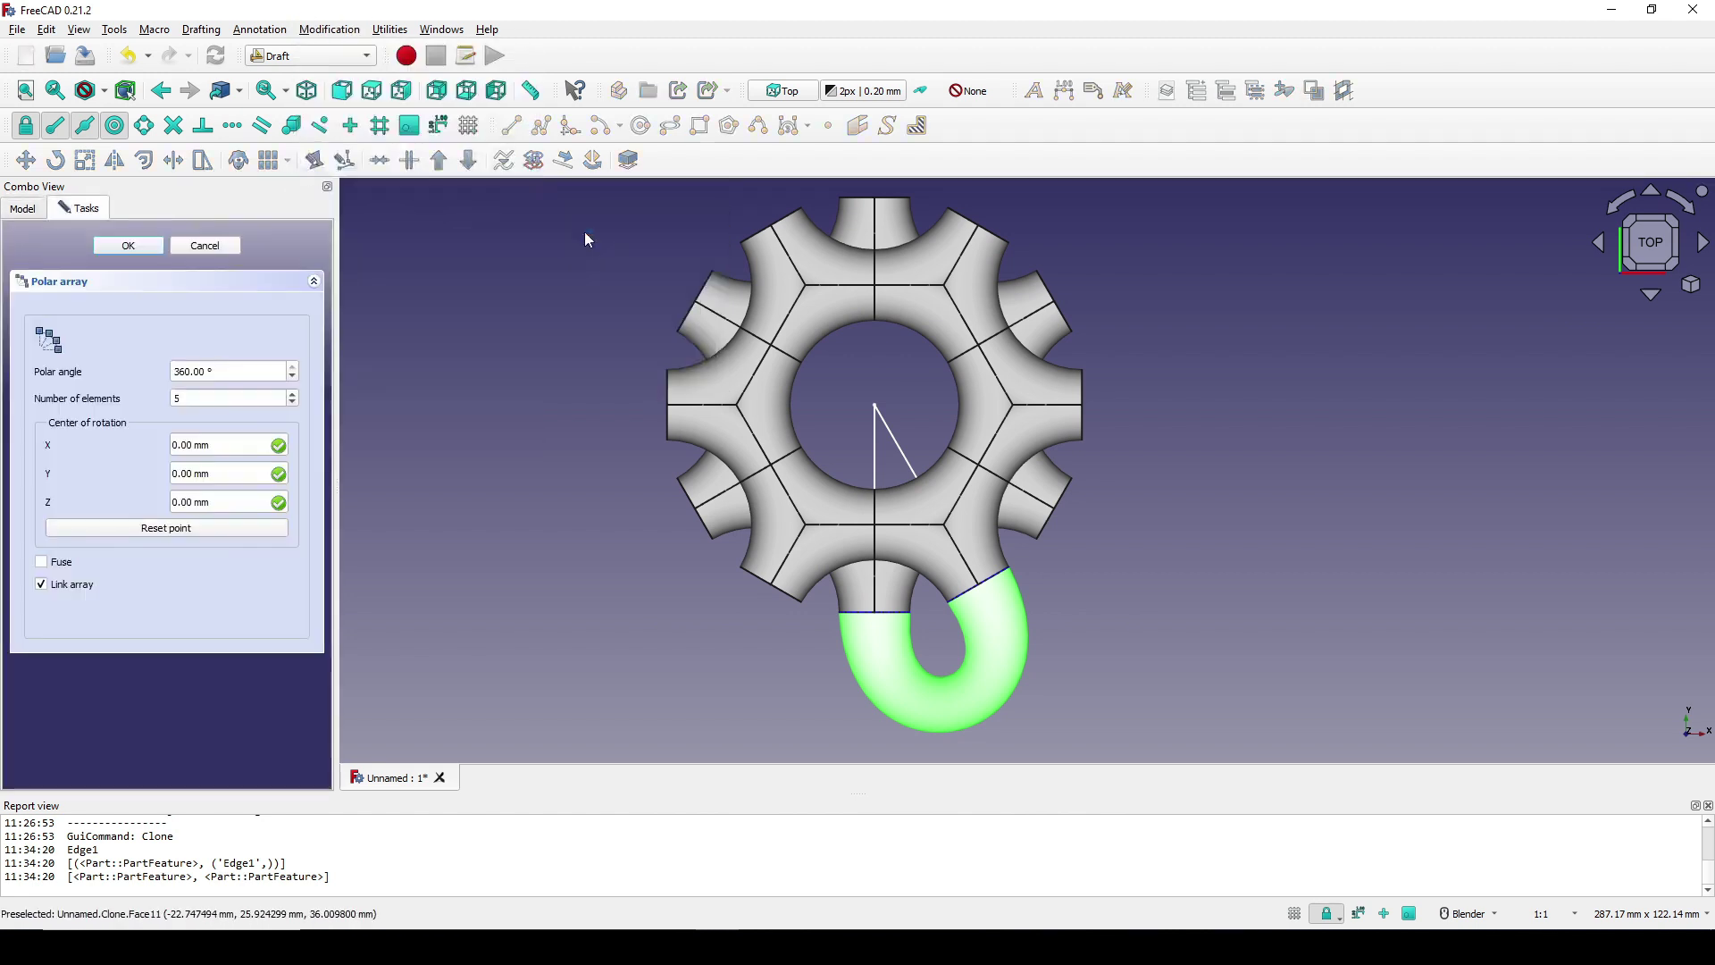
click(184, 529)
click(208, 398)
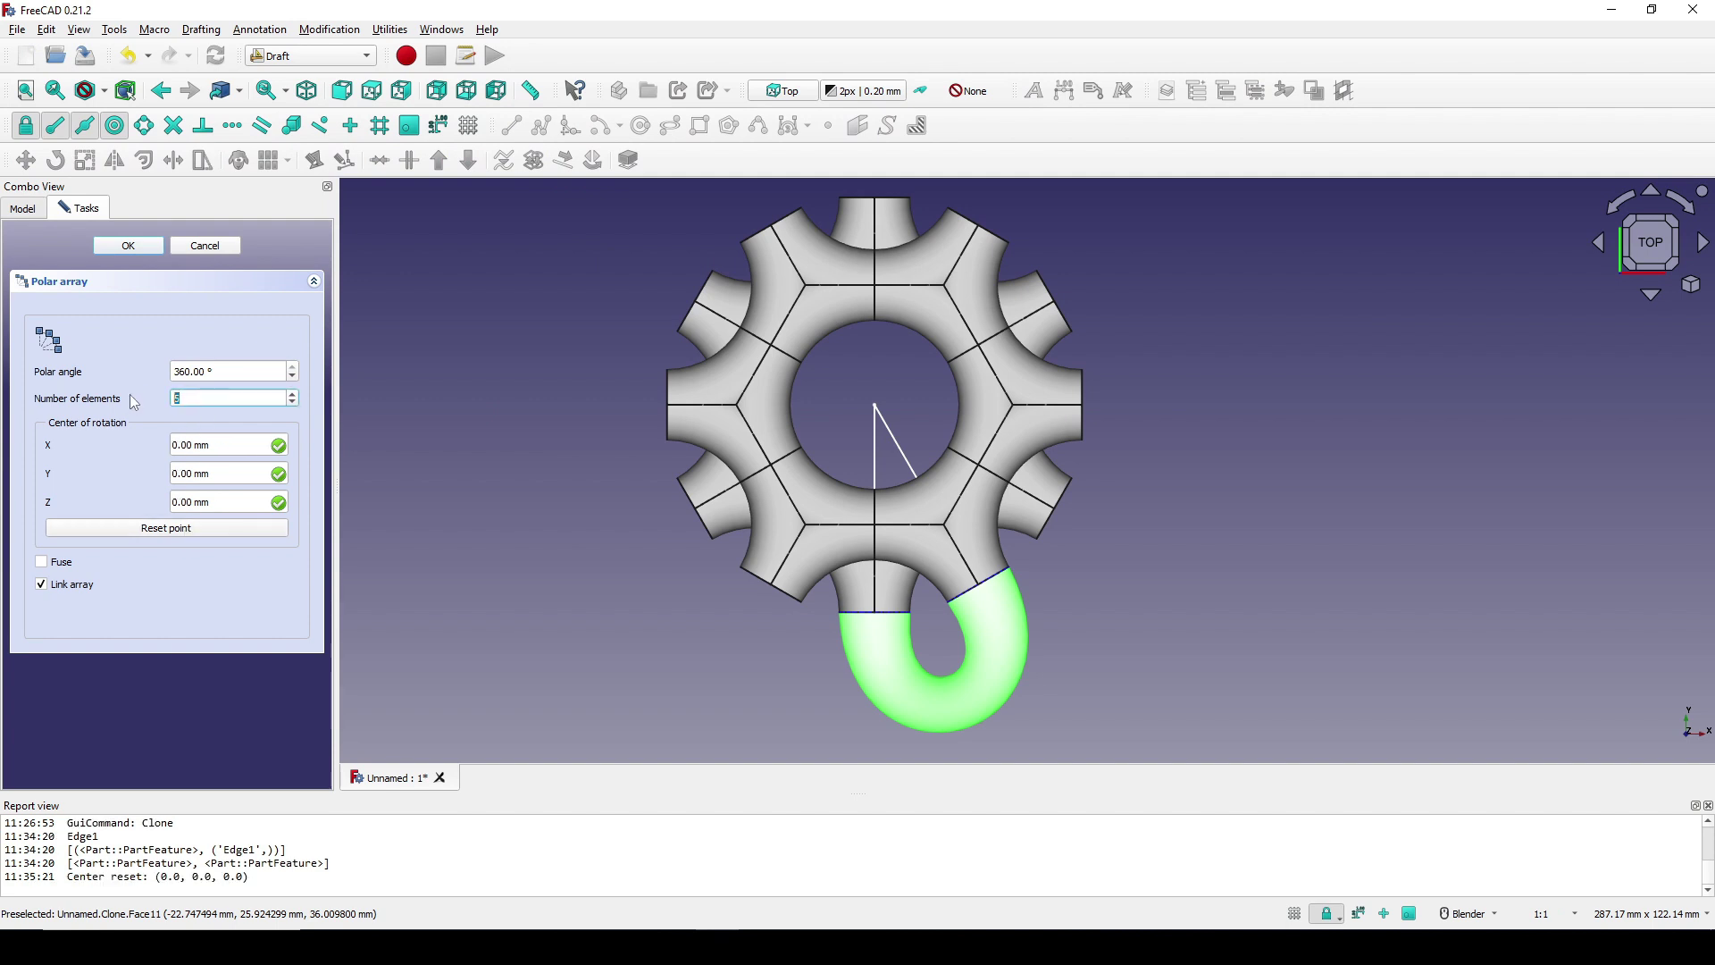
text(6)
click(127, 245)
middle_drag(991, 571, 1027, 518)
scroll(1041, 527, up, 4)
Box-select all visible geometry and, in the Curves workbench, create a parametric solid from its faces
key(shift+b)
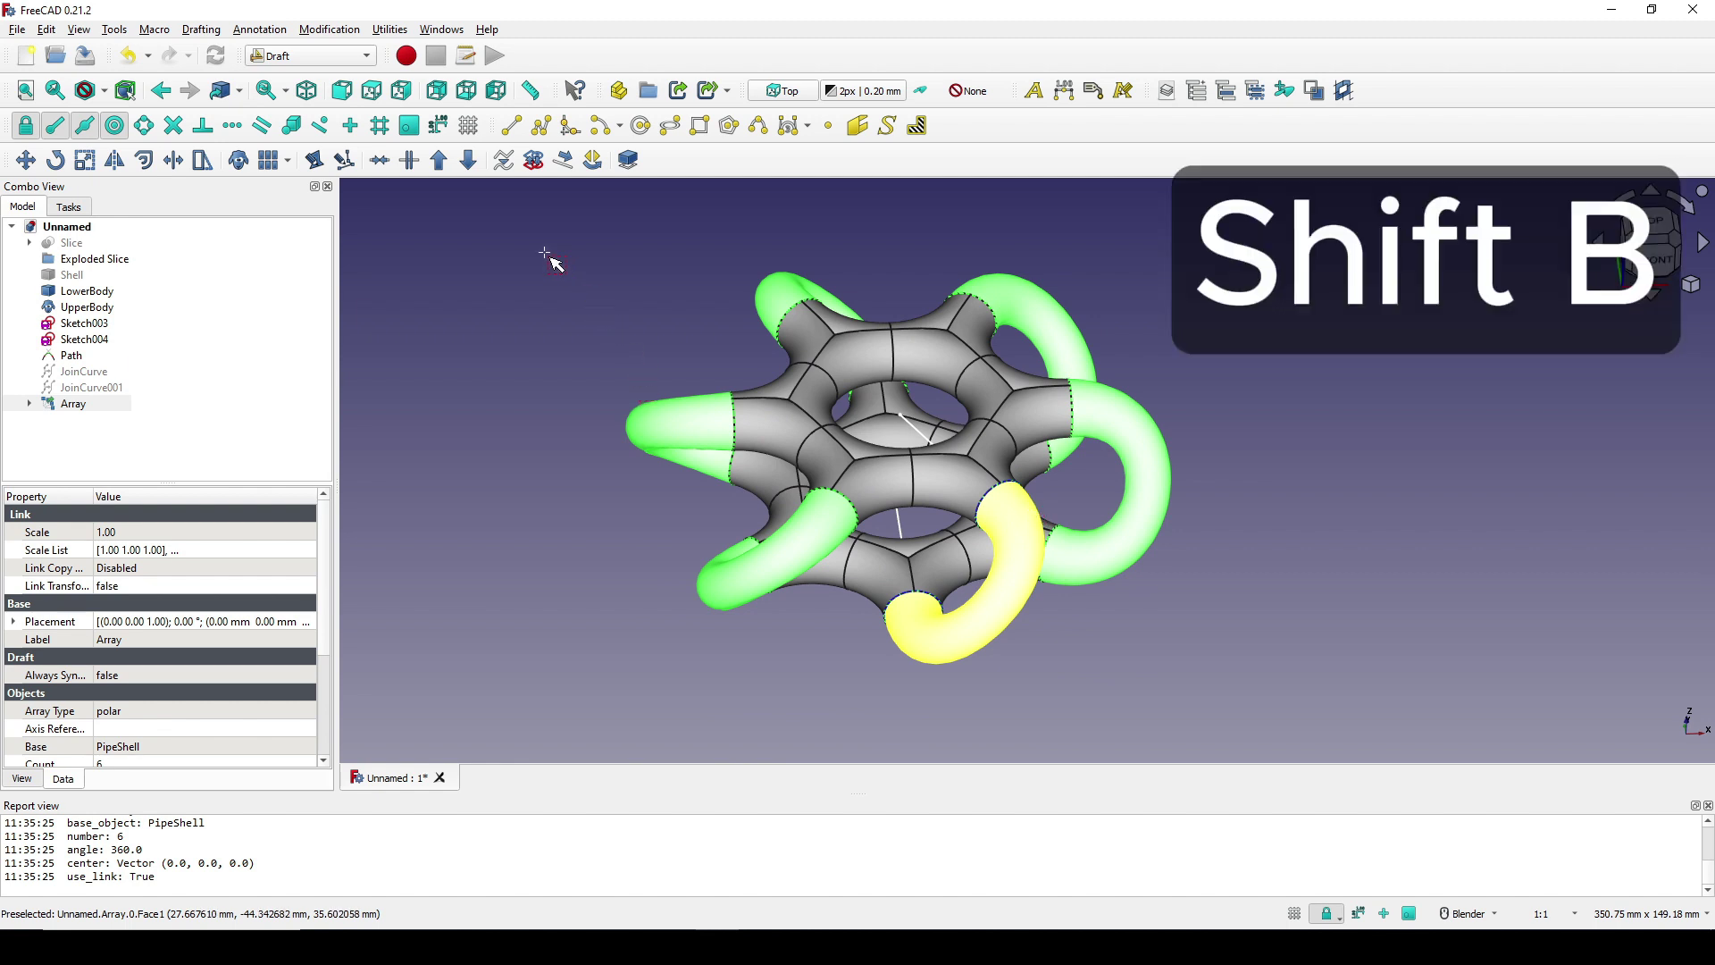
drag(544, 253, 1250, 659)
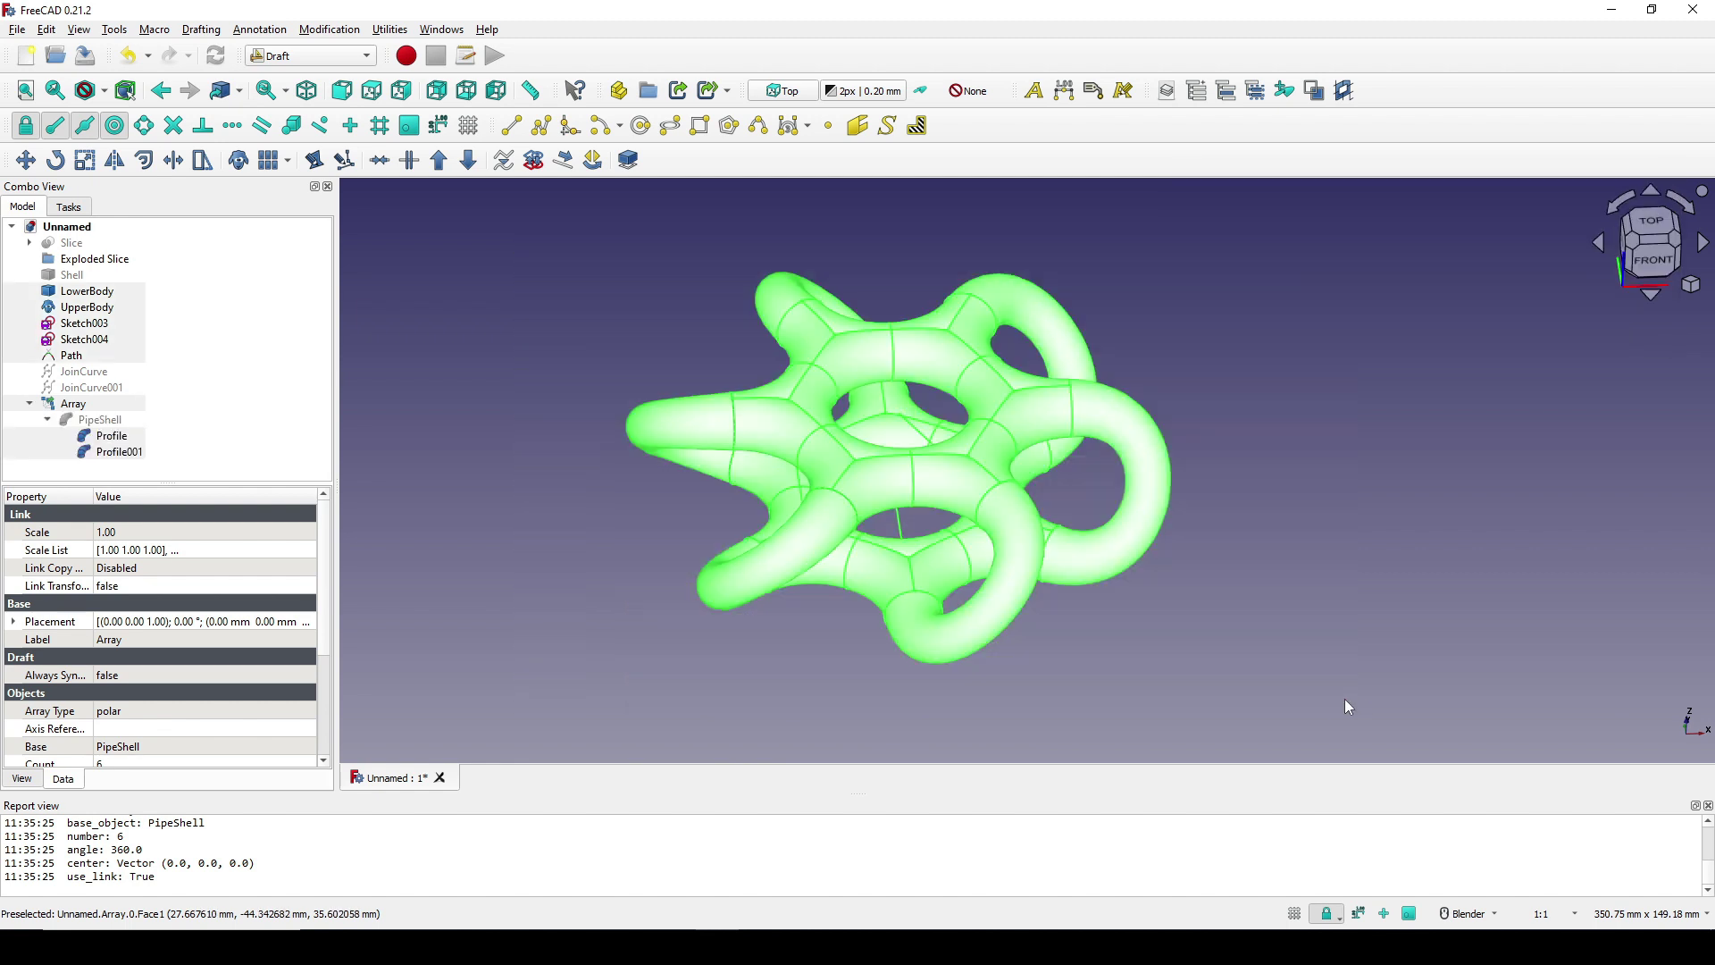
click(297, 57)
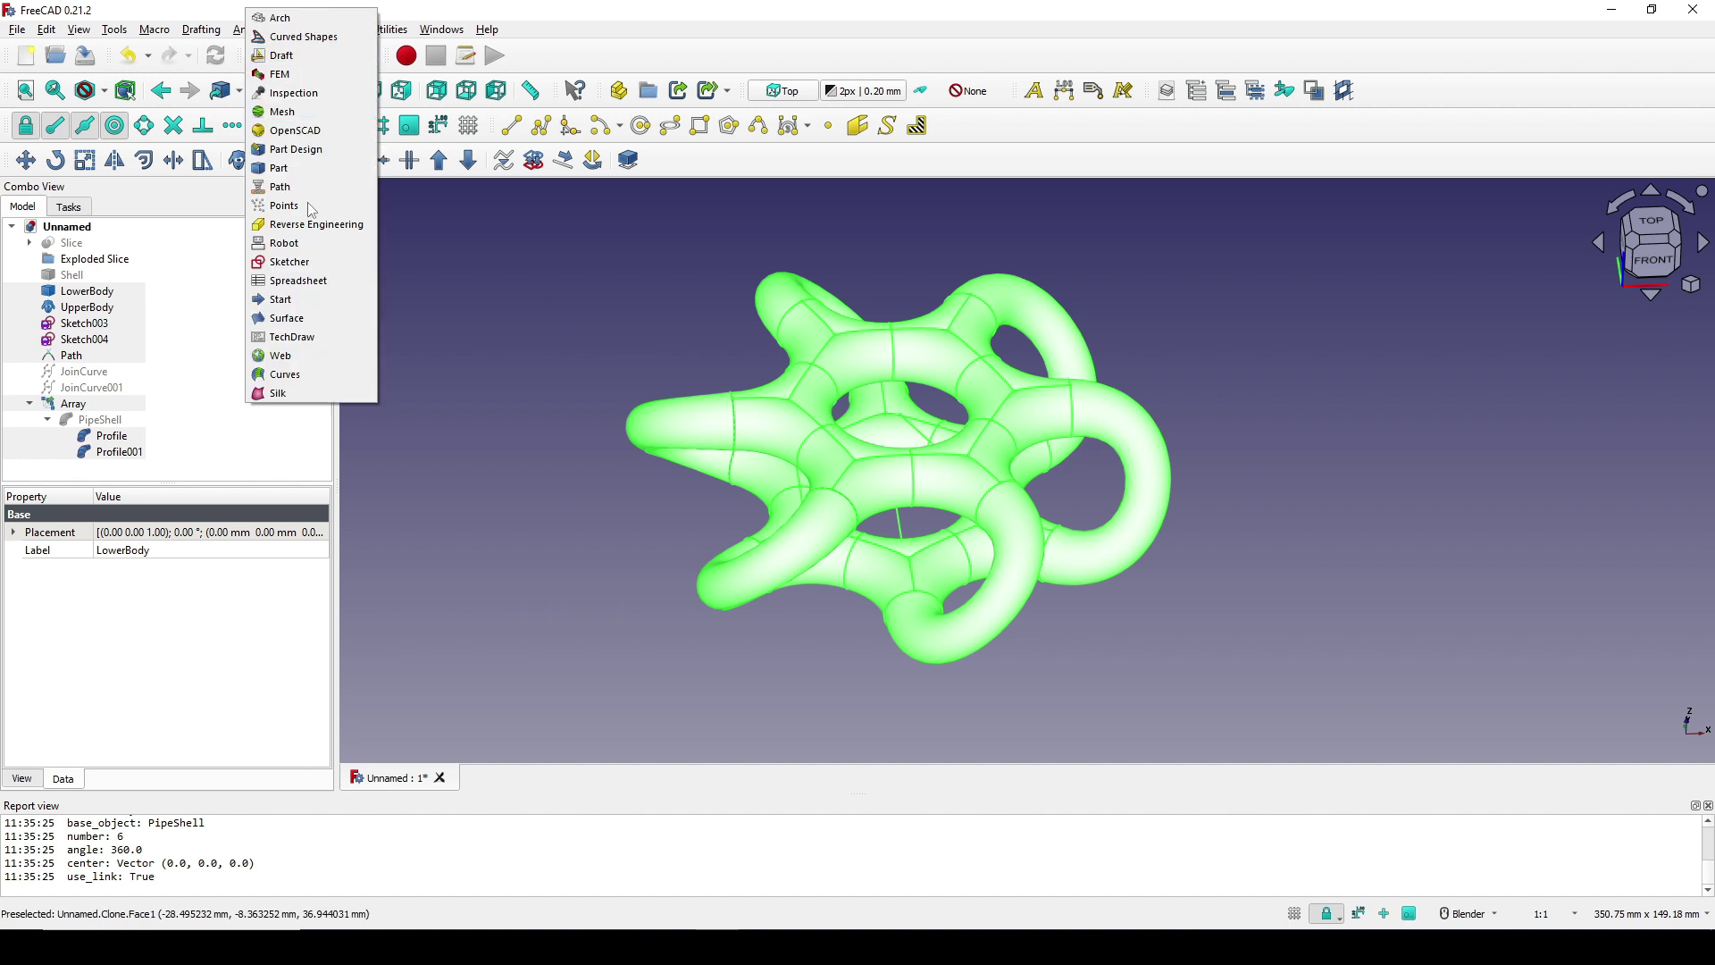
click(309, 373)
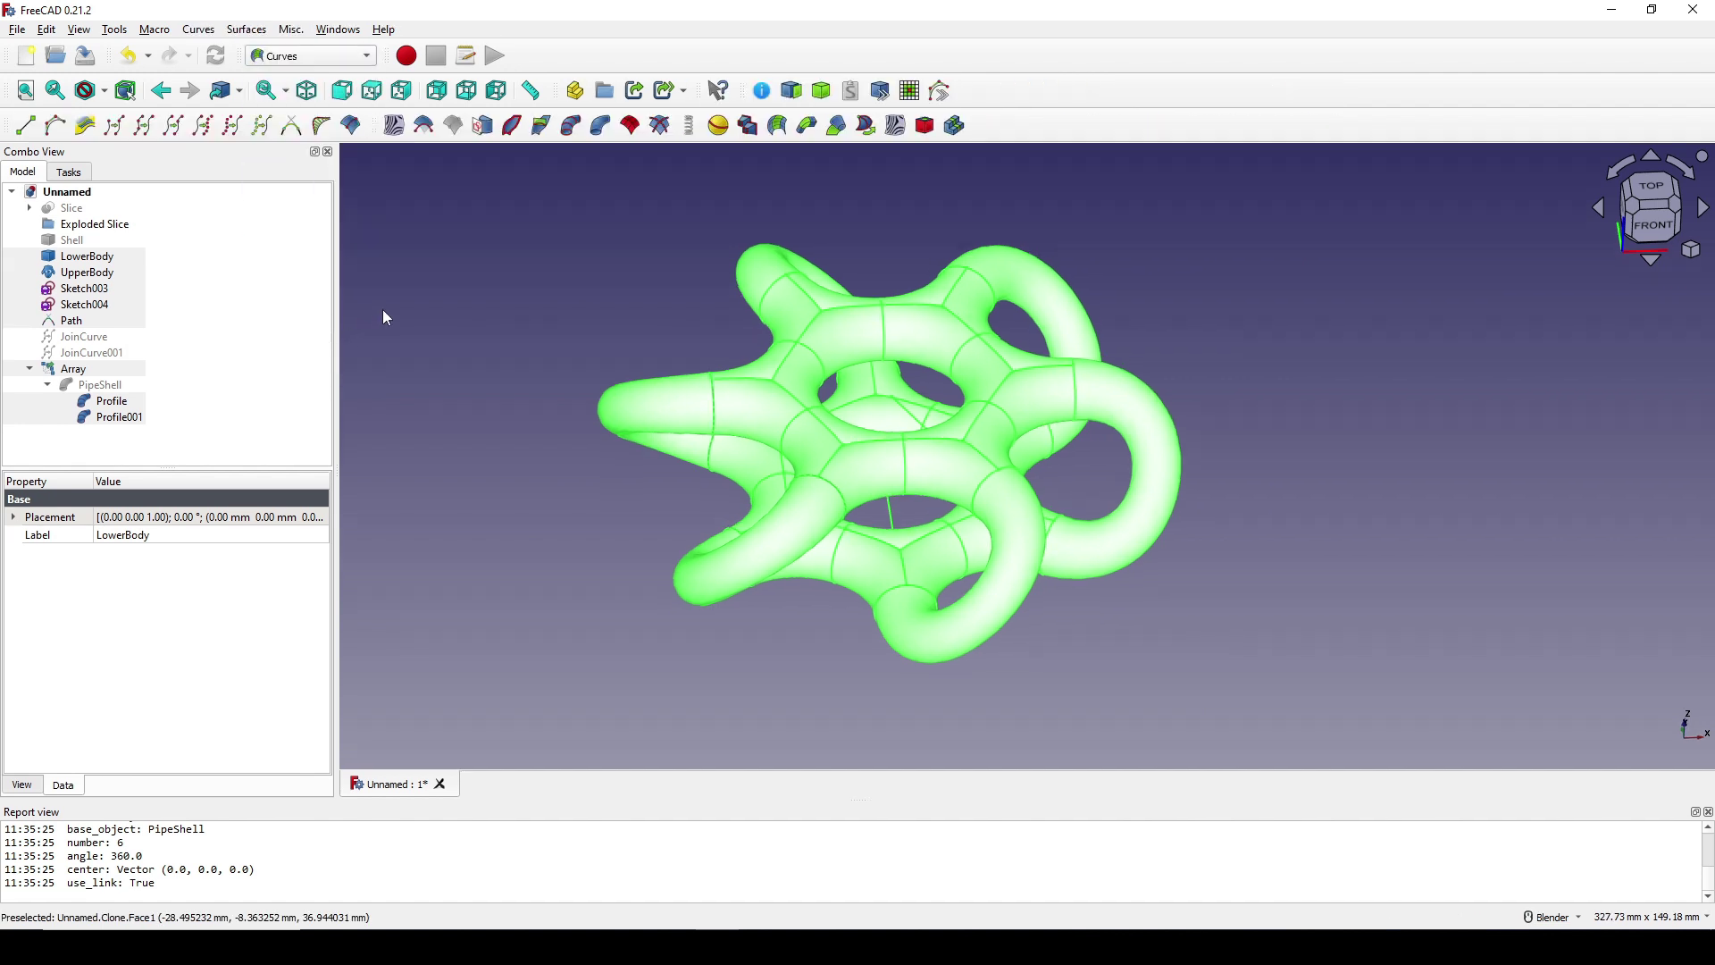
click(820, 90)
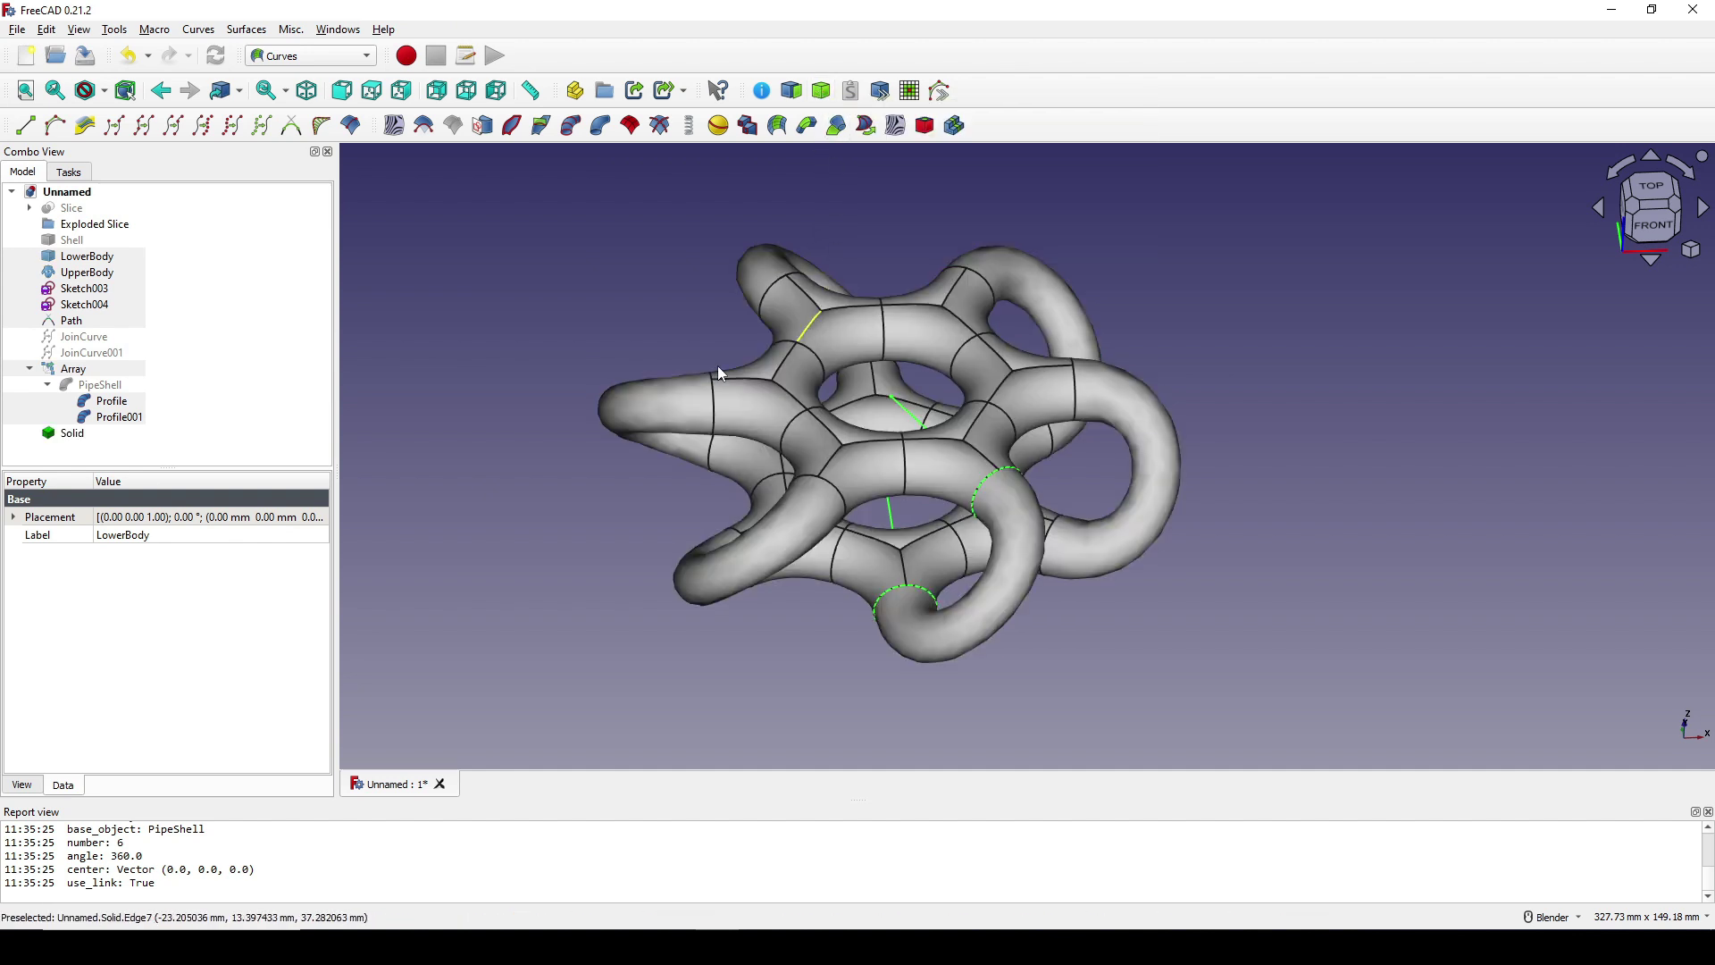
click(1197, 644)
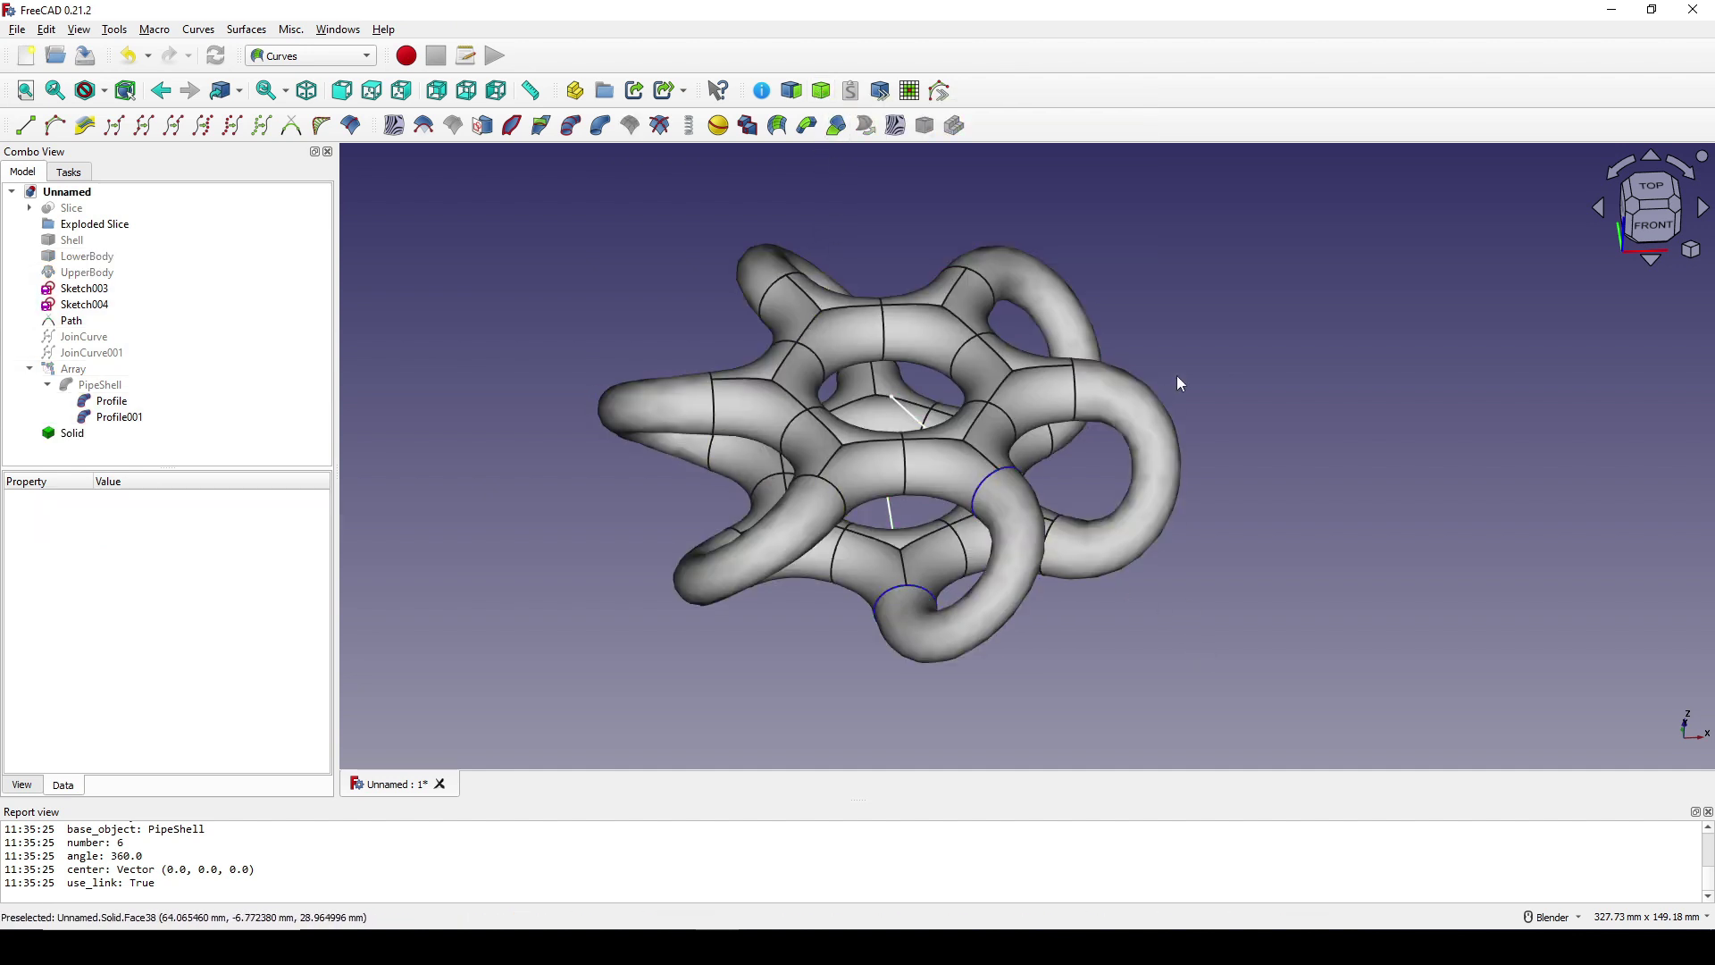
scroll(1172, 376, up, 2)
key(2)
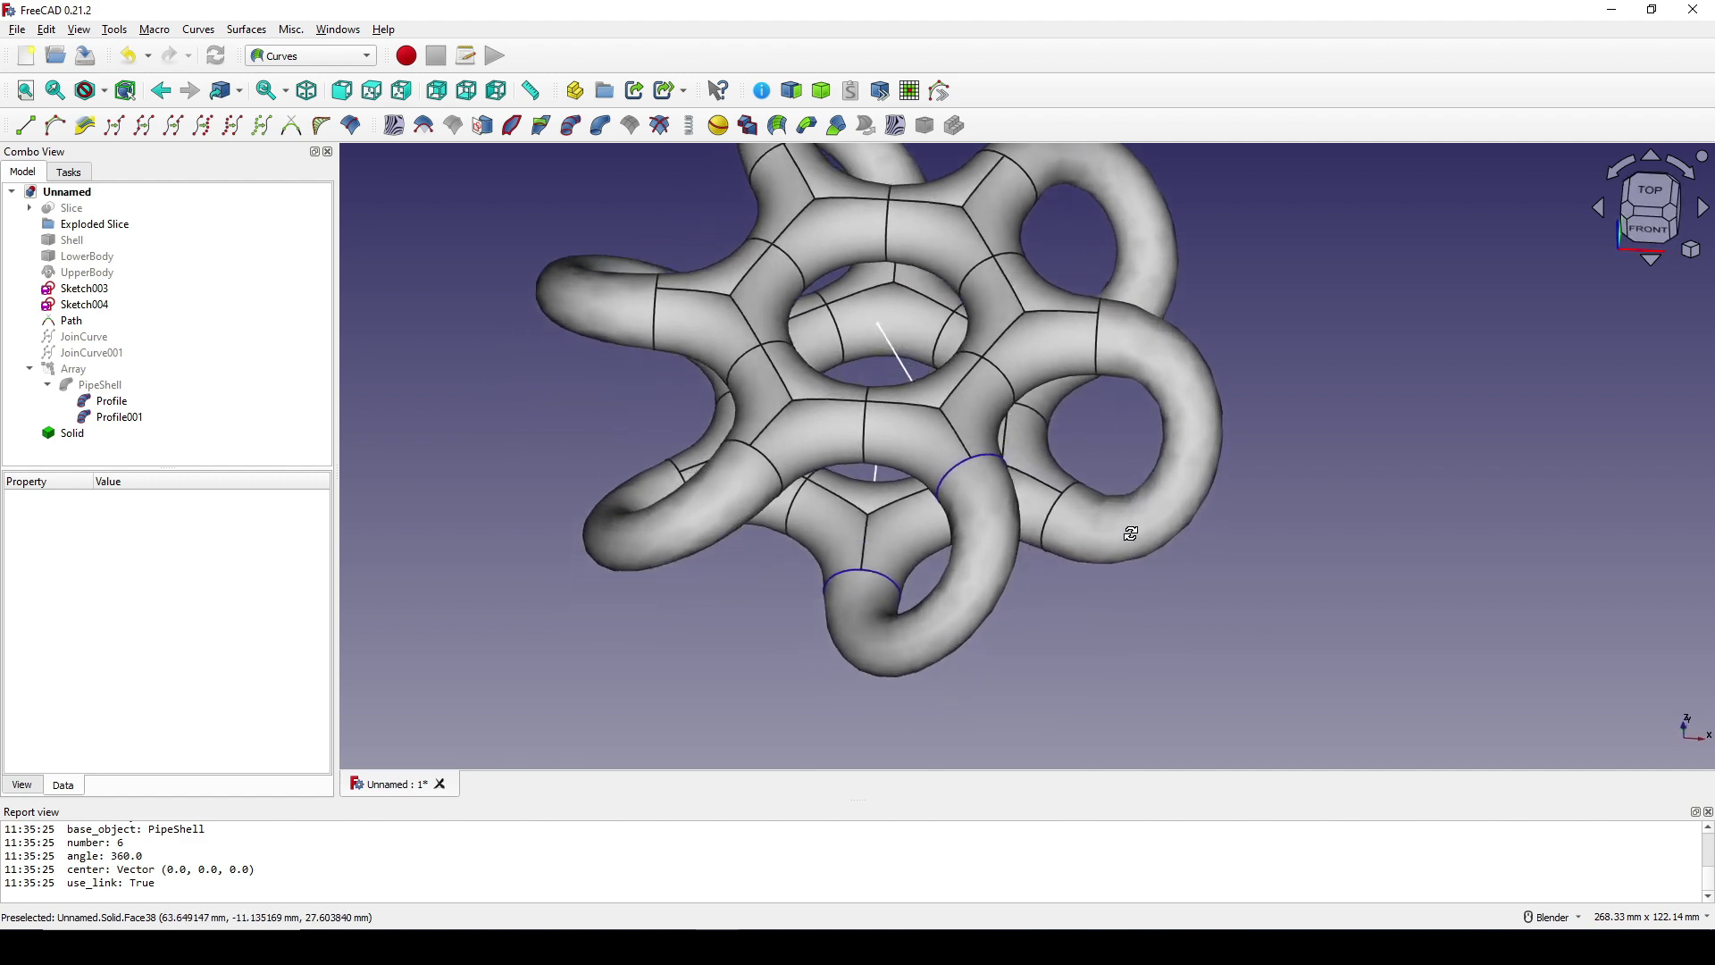
Hide the Solid, and also hide the remaining Sketch003, Sketch004, Path, Profile and Profile001
click(75, 435)
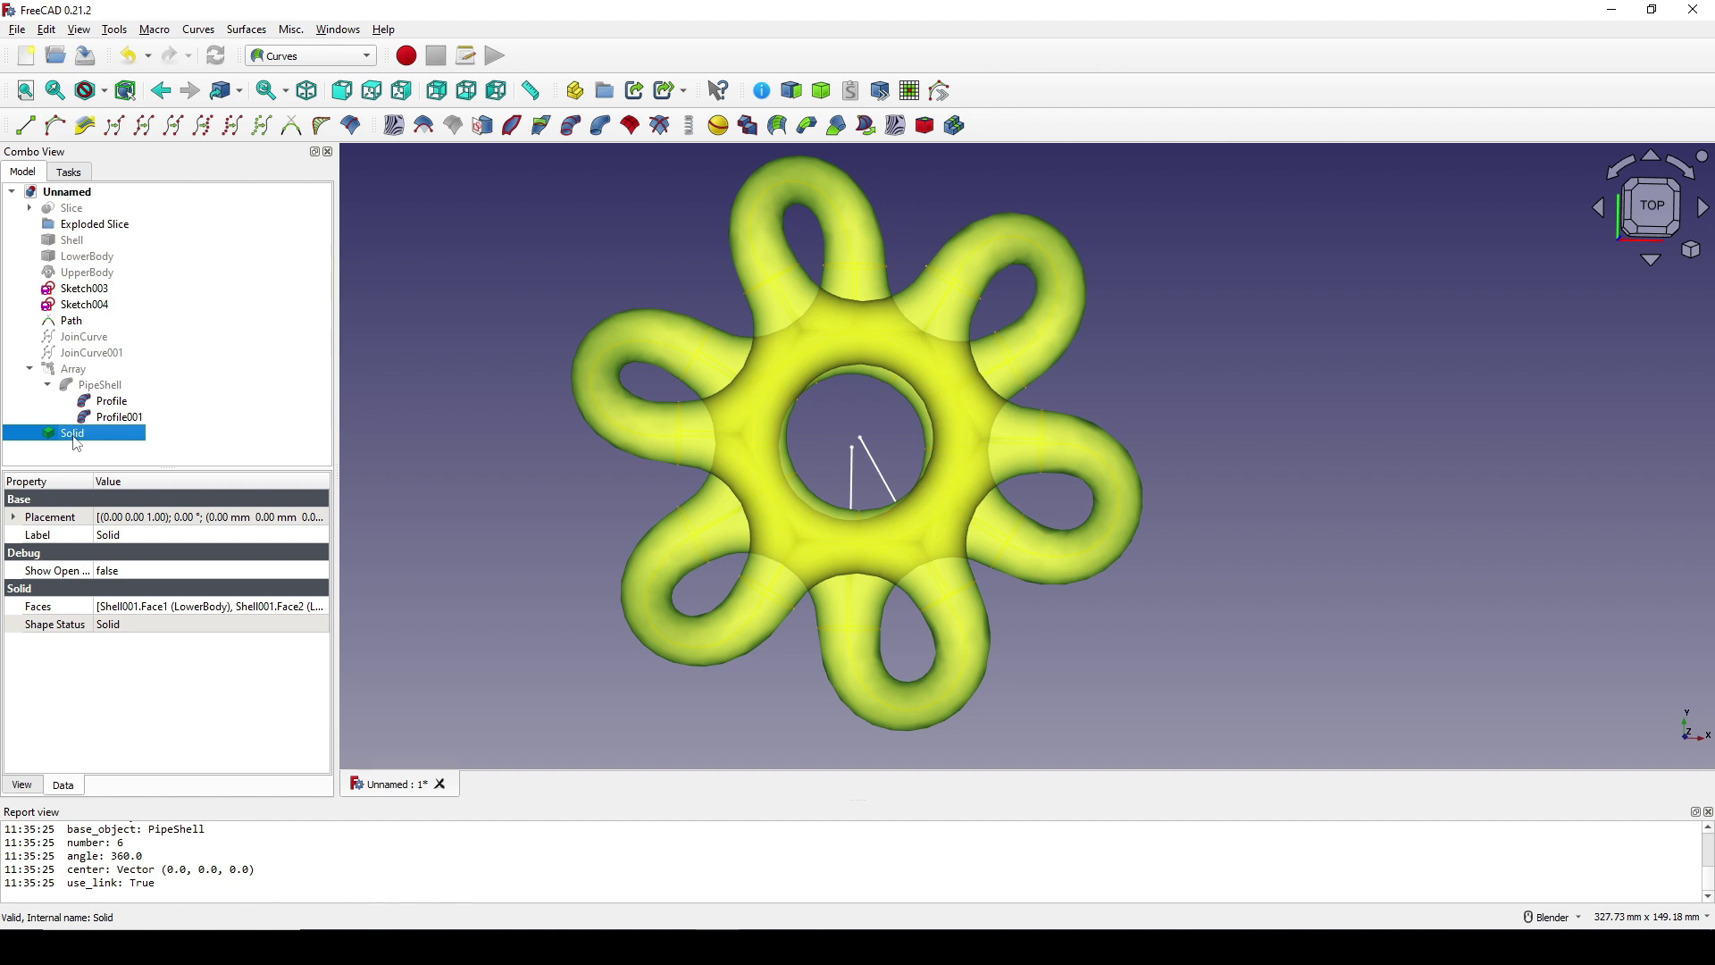
key(space)
click(847, 487)
middle_drag(847, 488, 917, 464)
key(shift+b)
drag(639, 324, 1160, 704)
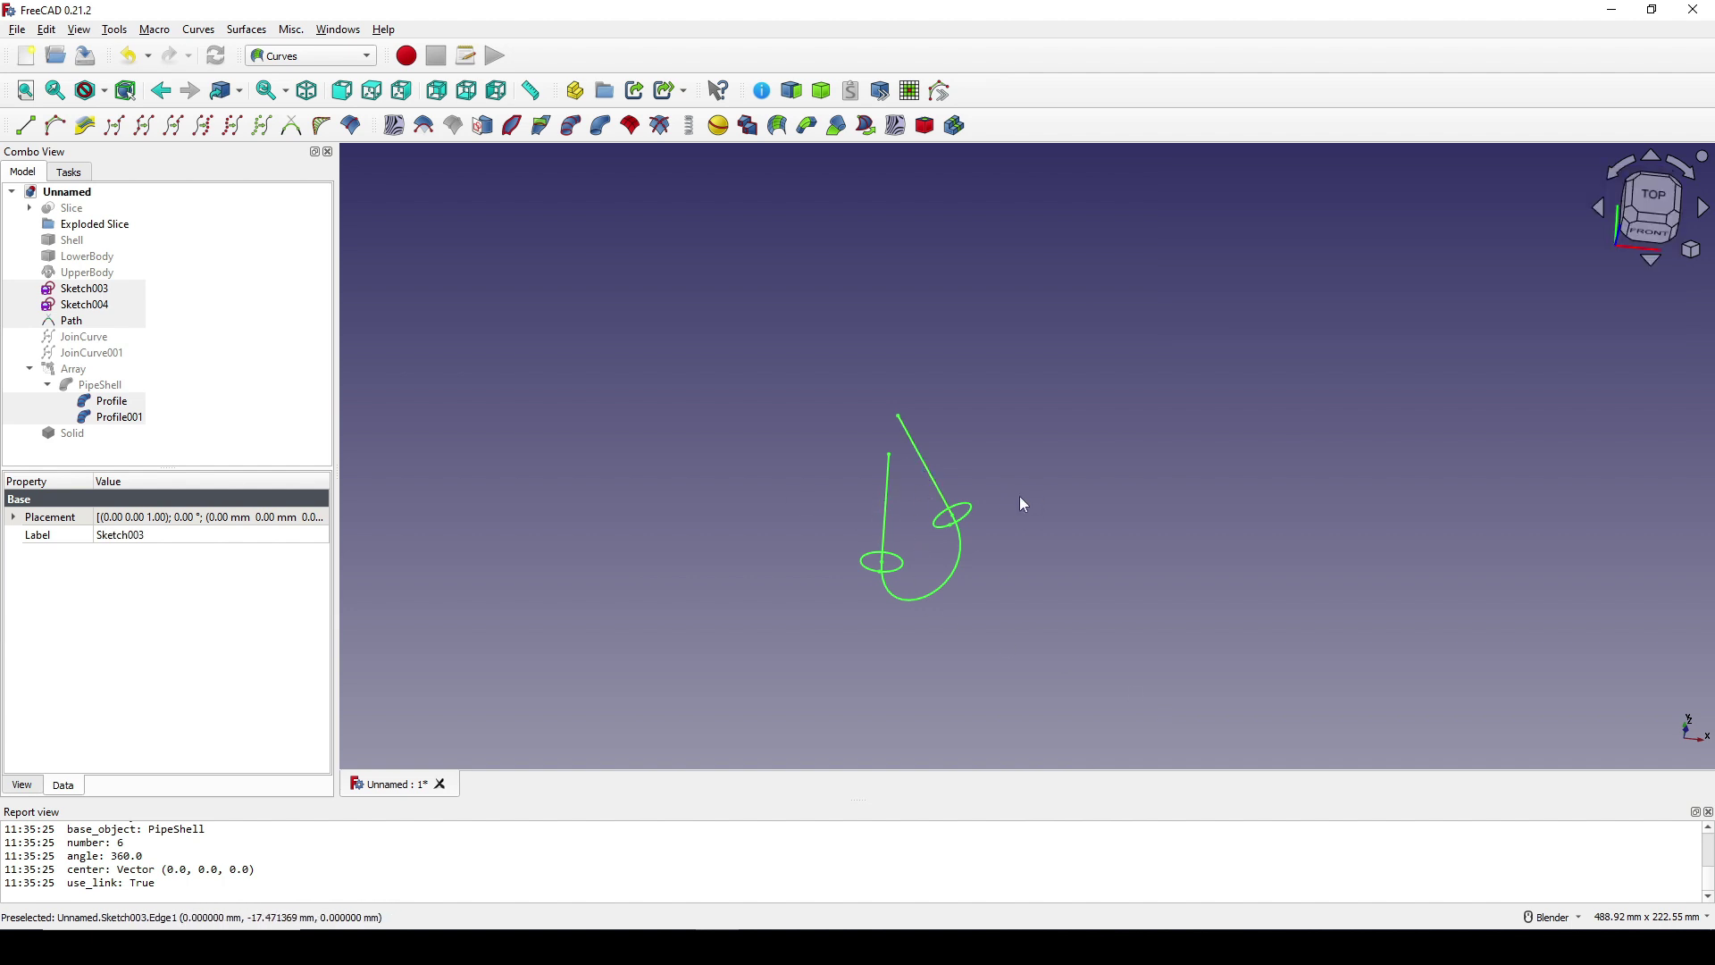
key(space)
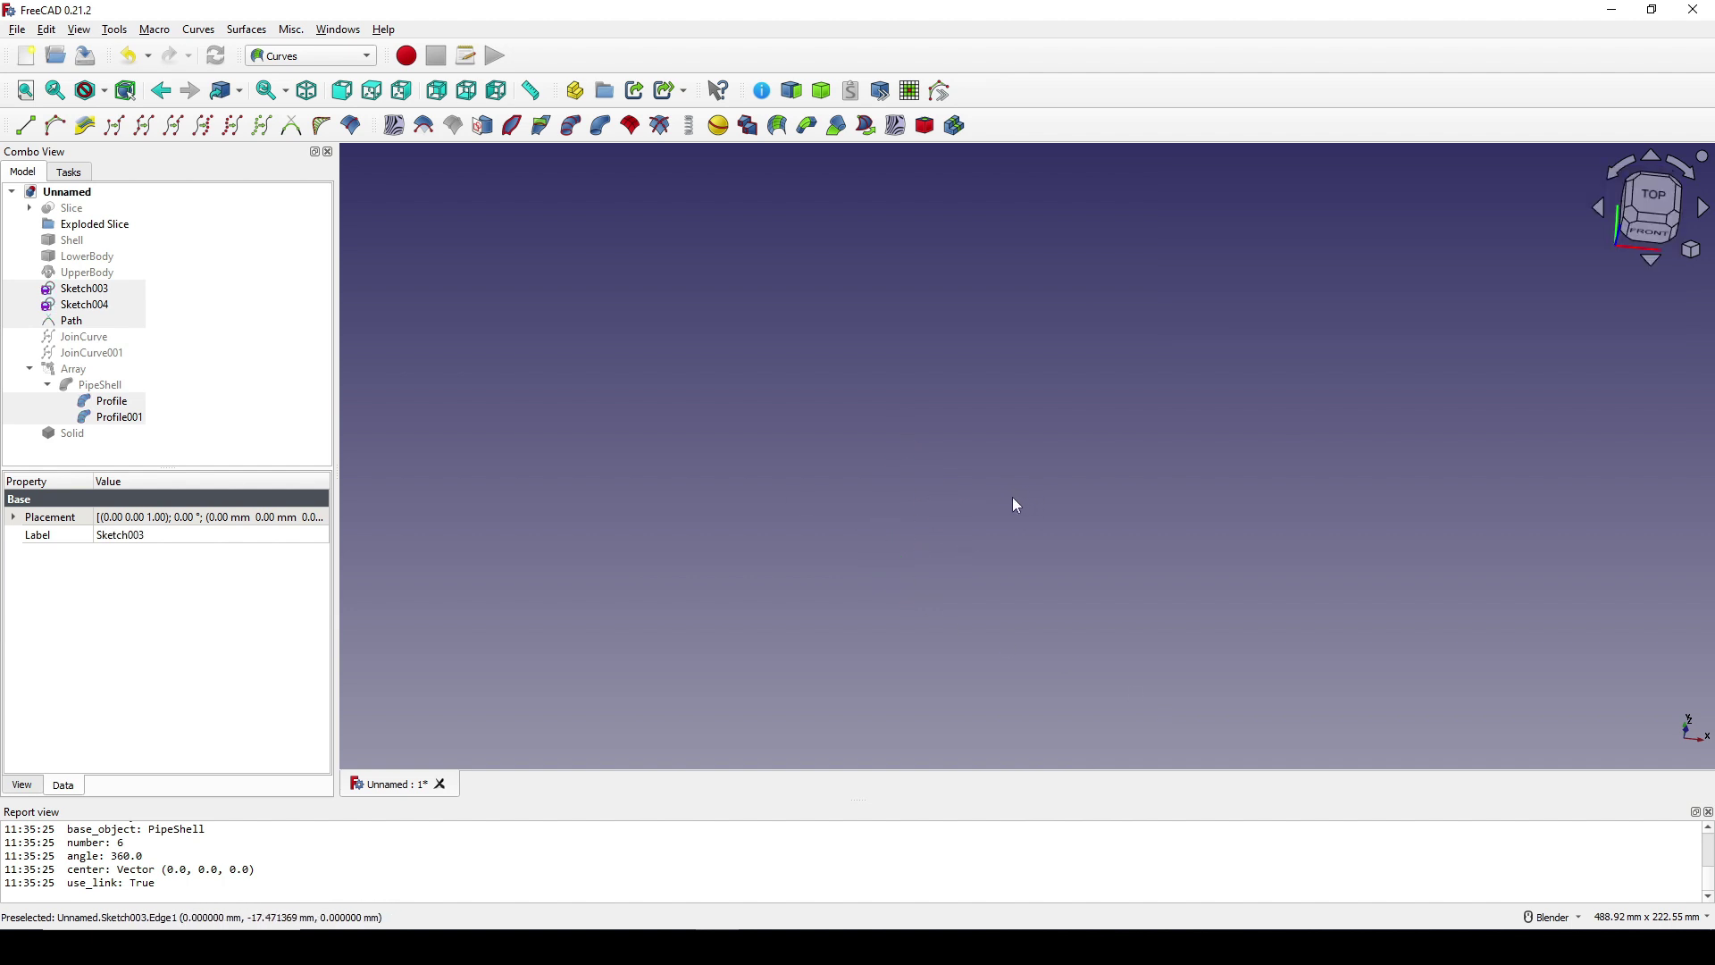
Show the Solid again on its own and clear the selection
click(72, 434)
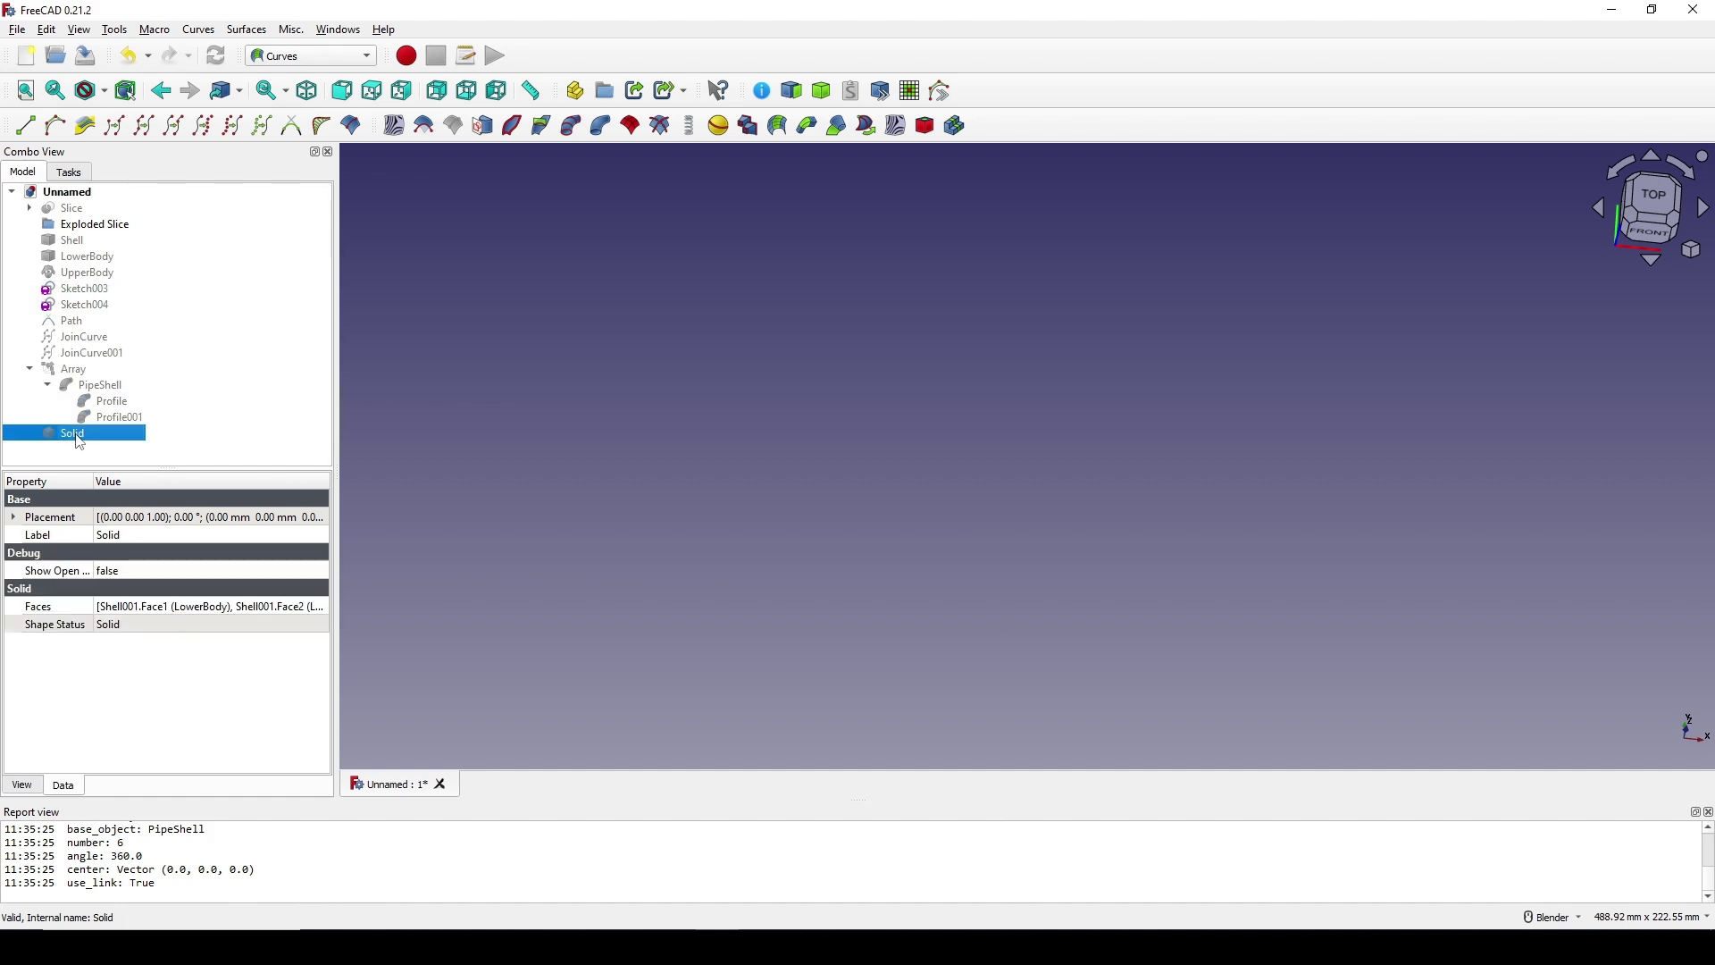
key(space)
scroll(902, 472, up, 5)
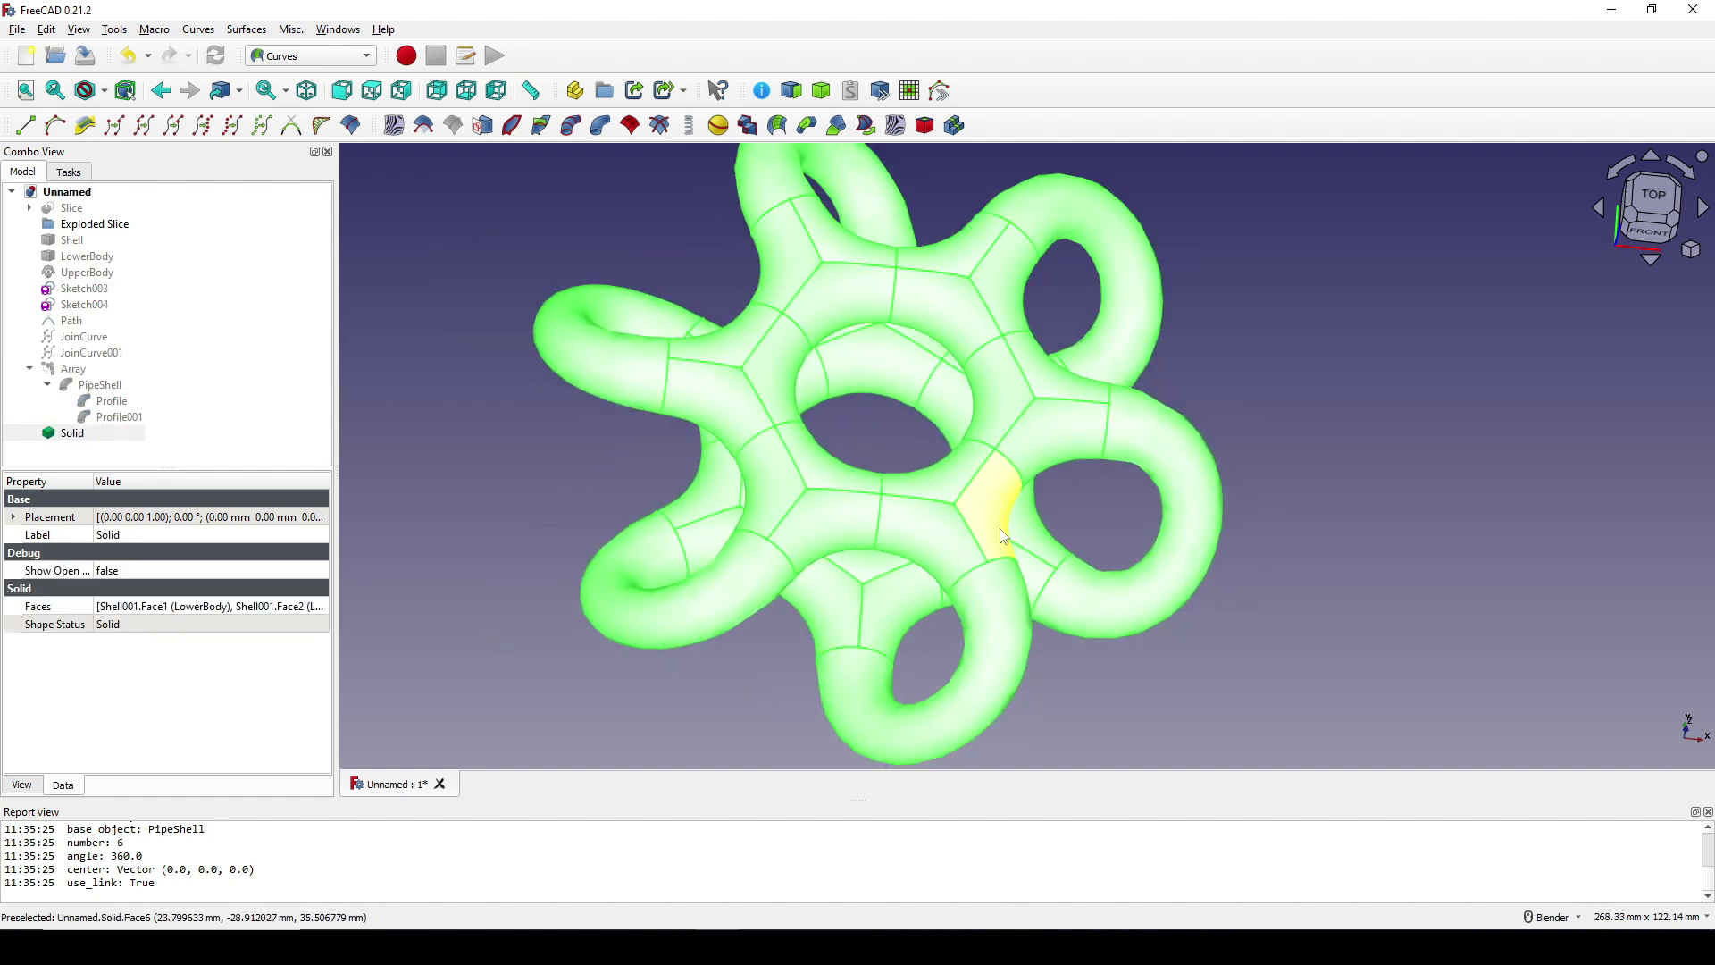
click(1348, 409)
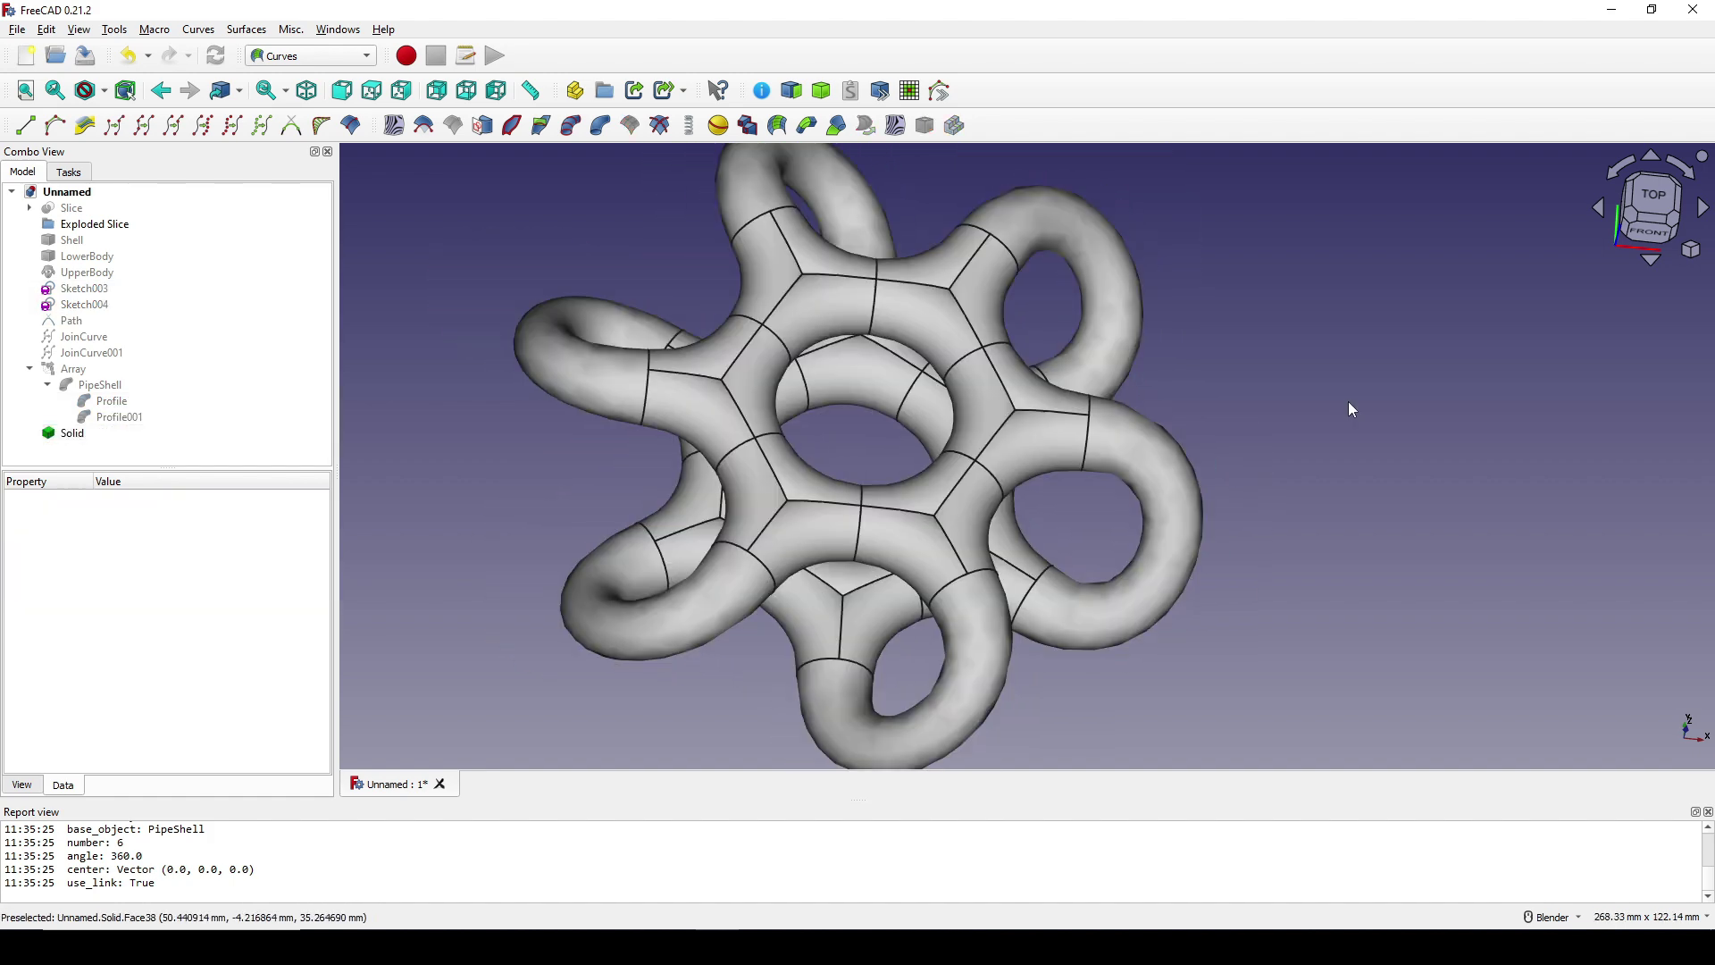
Set the Solid's display material to Chrome and inspect the deselected model
click(75, 433)
key(ctrl+d)
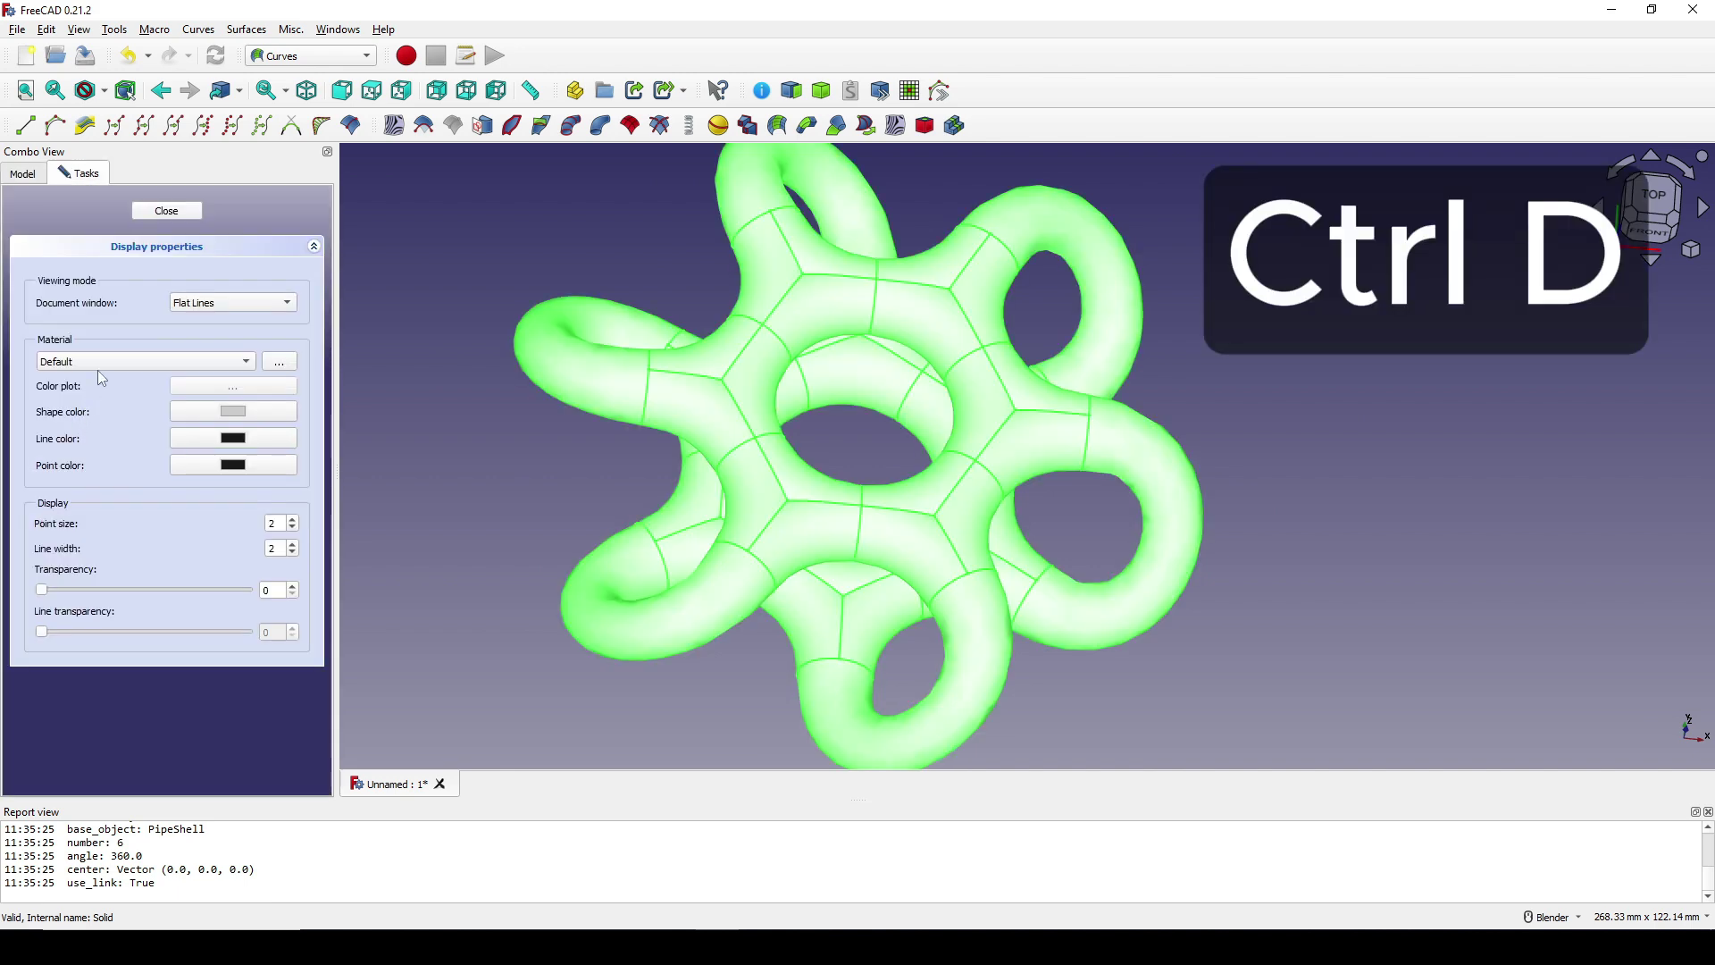
click(111, 362)
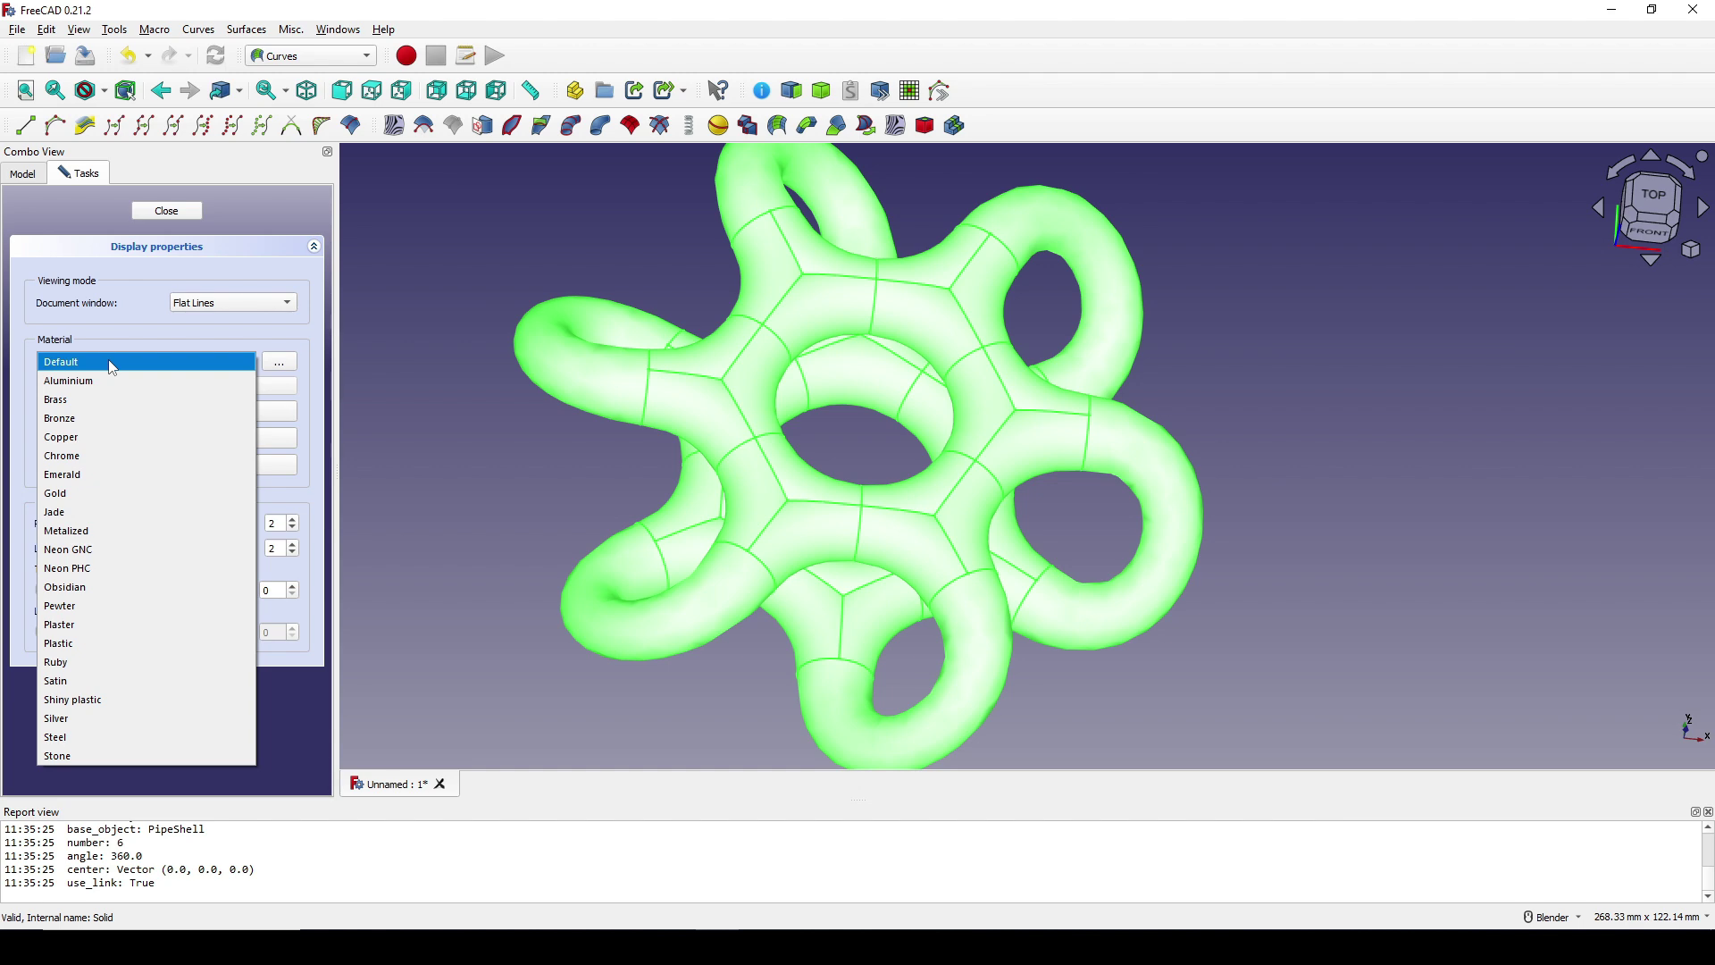
click(94, 455)
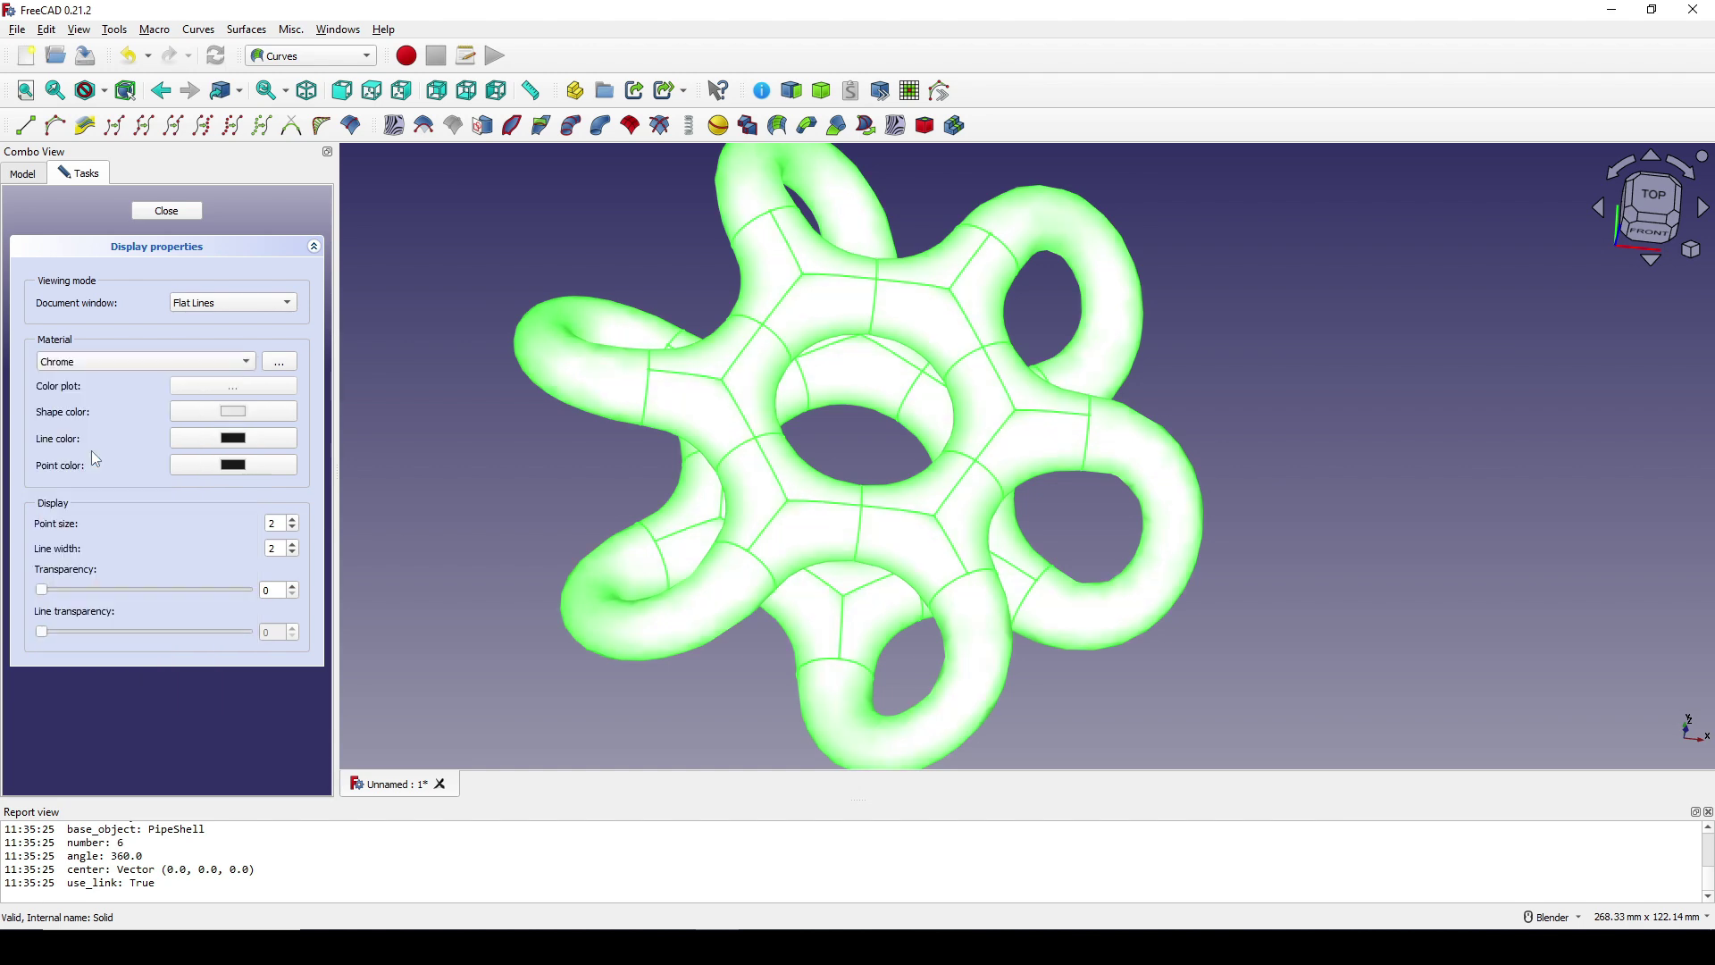
click(444, 441)
middle_drag(819, 421, 1026, 431)
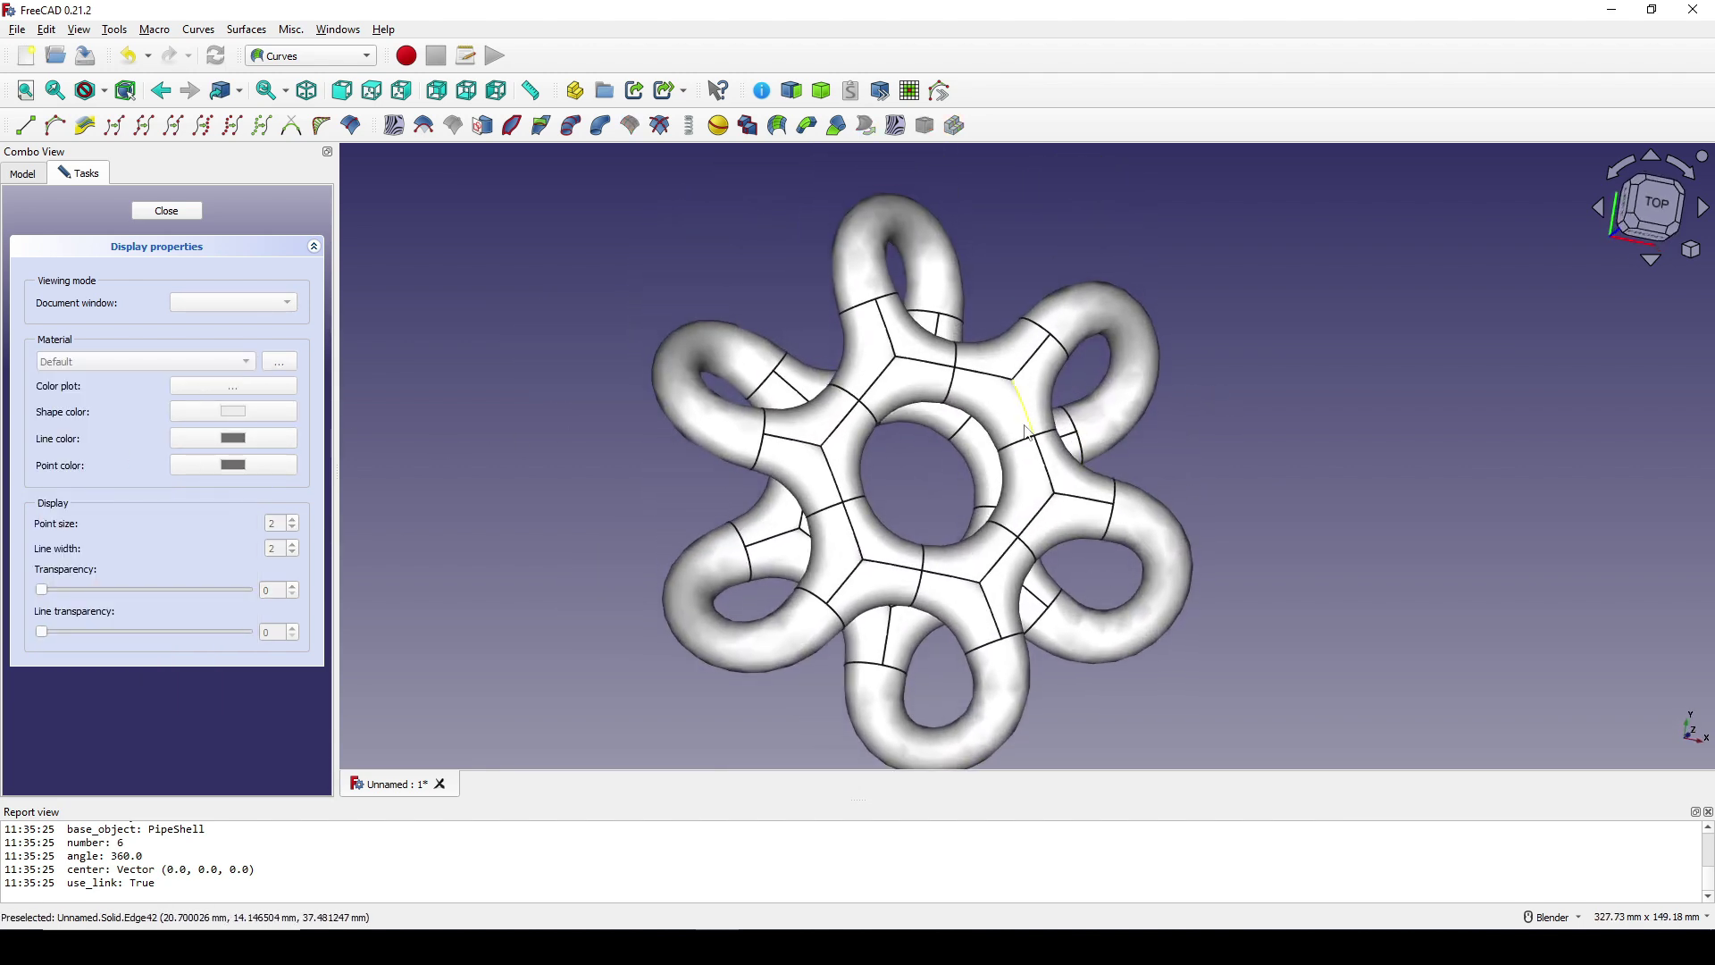
Darken the Solid's shape color to mid grey (120, 120, 120), check the deselected model and close the display properties
click(784, 492)
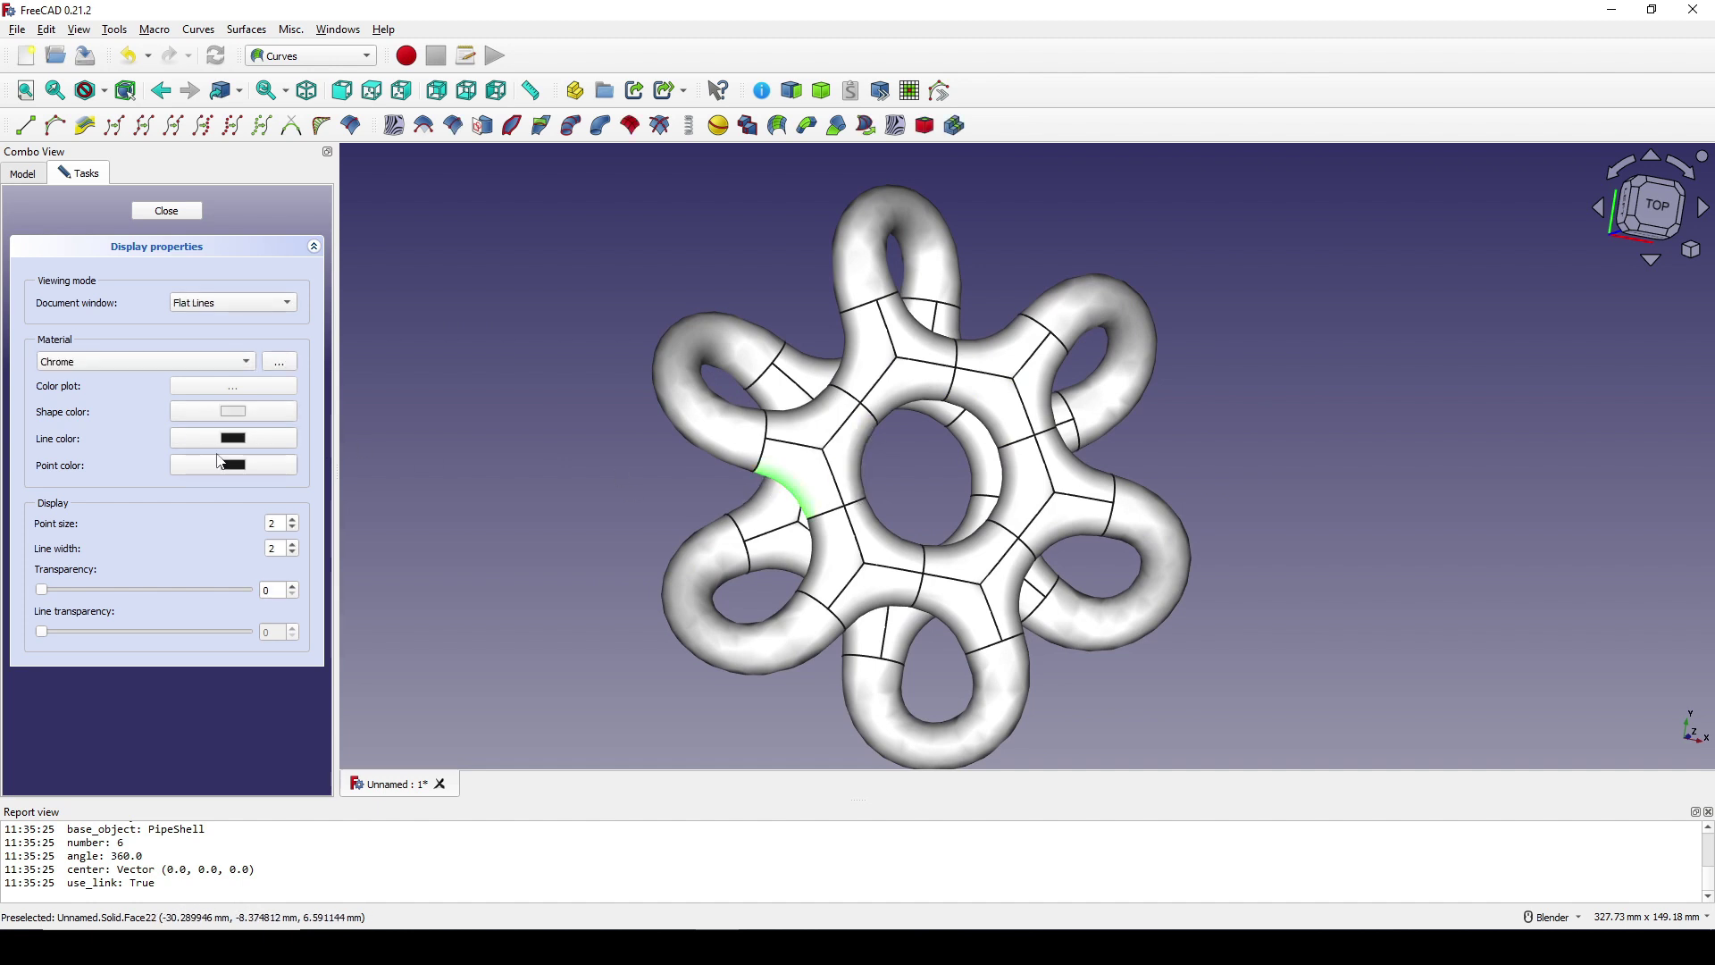
click(226, 412)
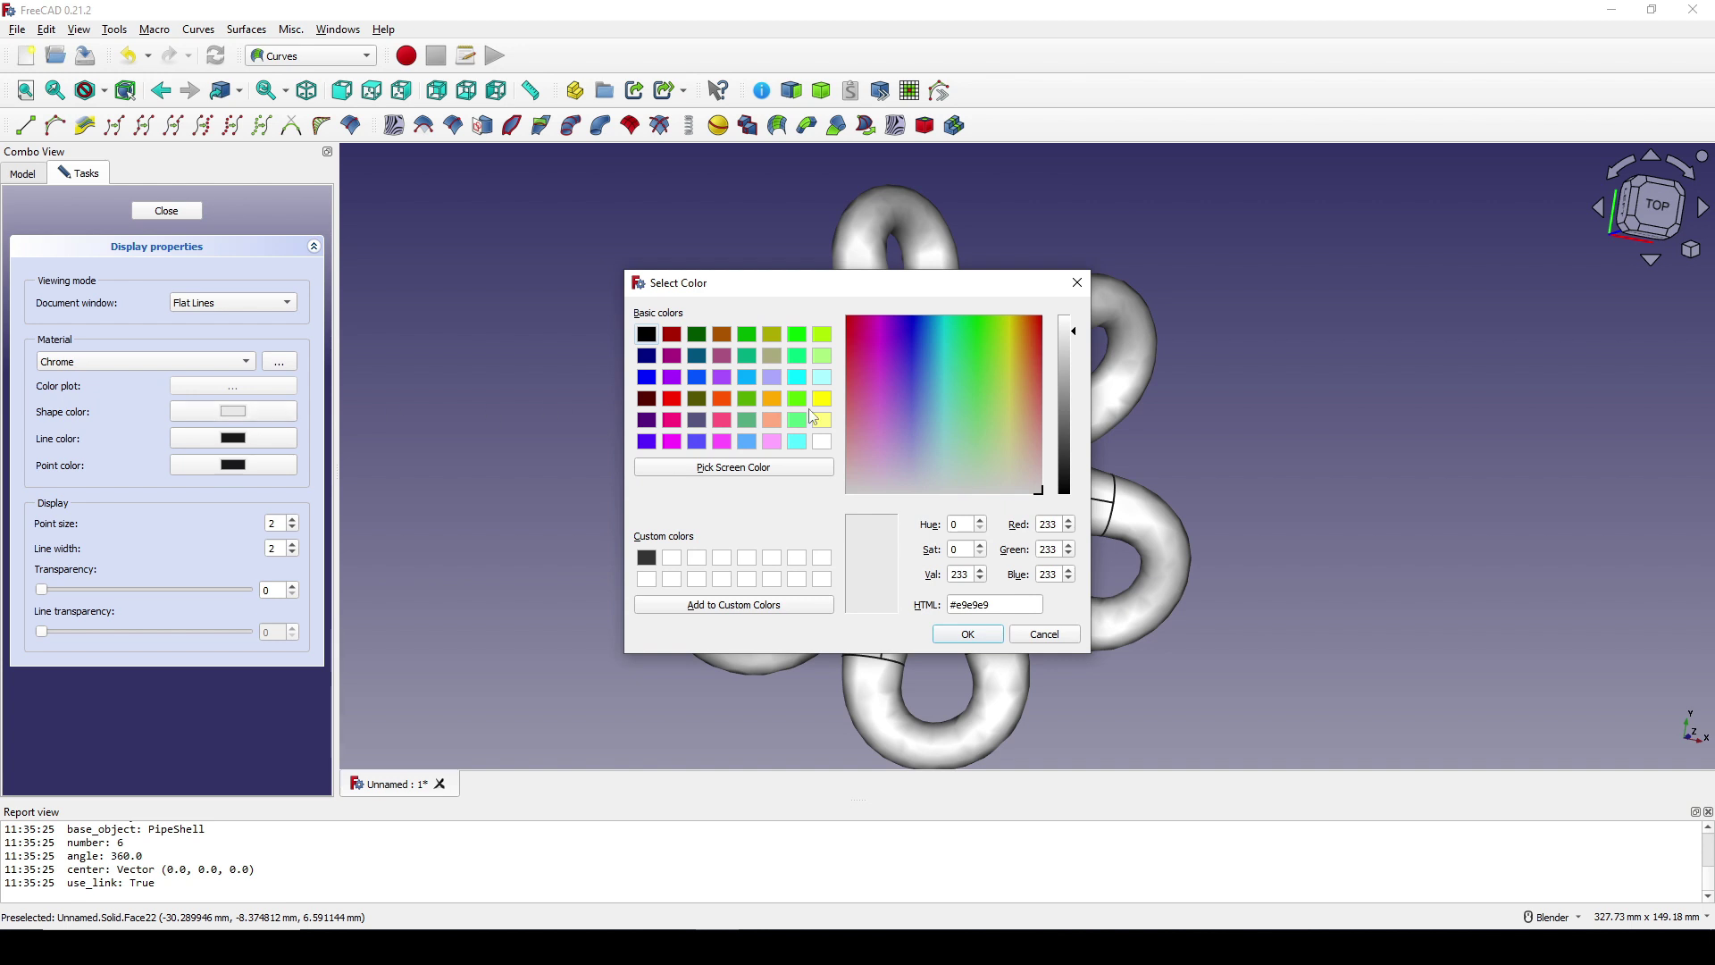
drag(1075, 402, 1075, 416)
click(969, 634)
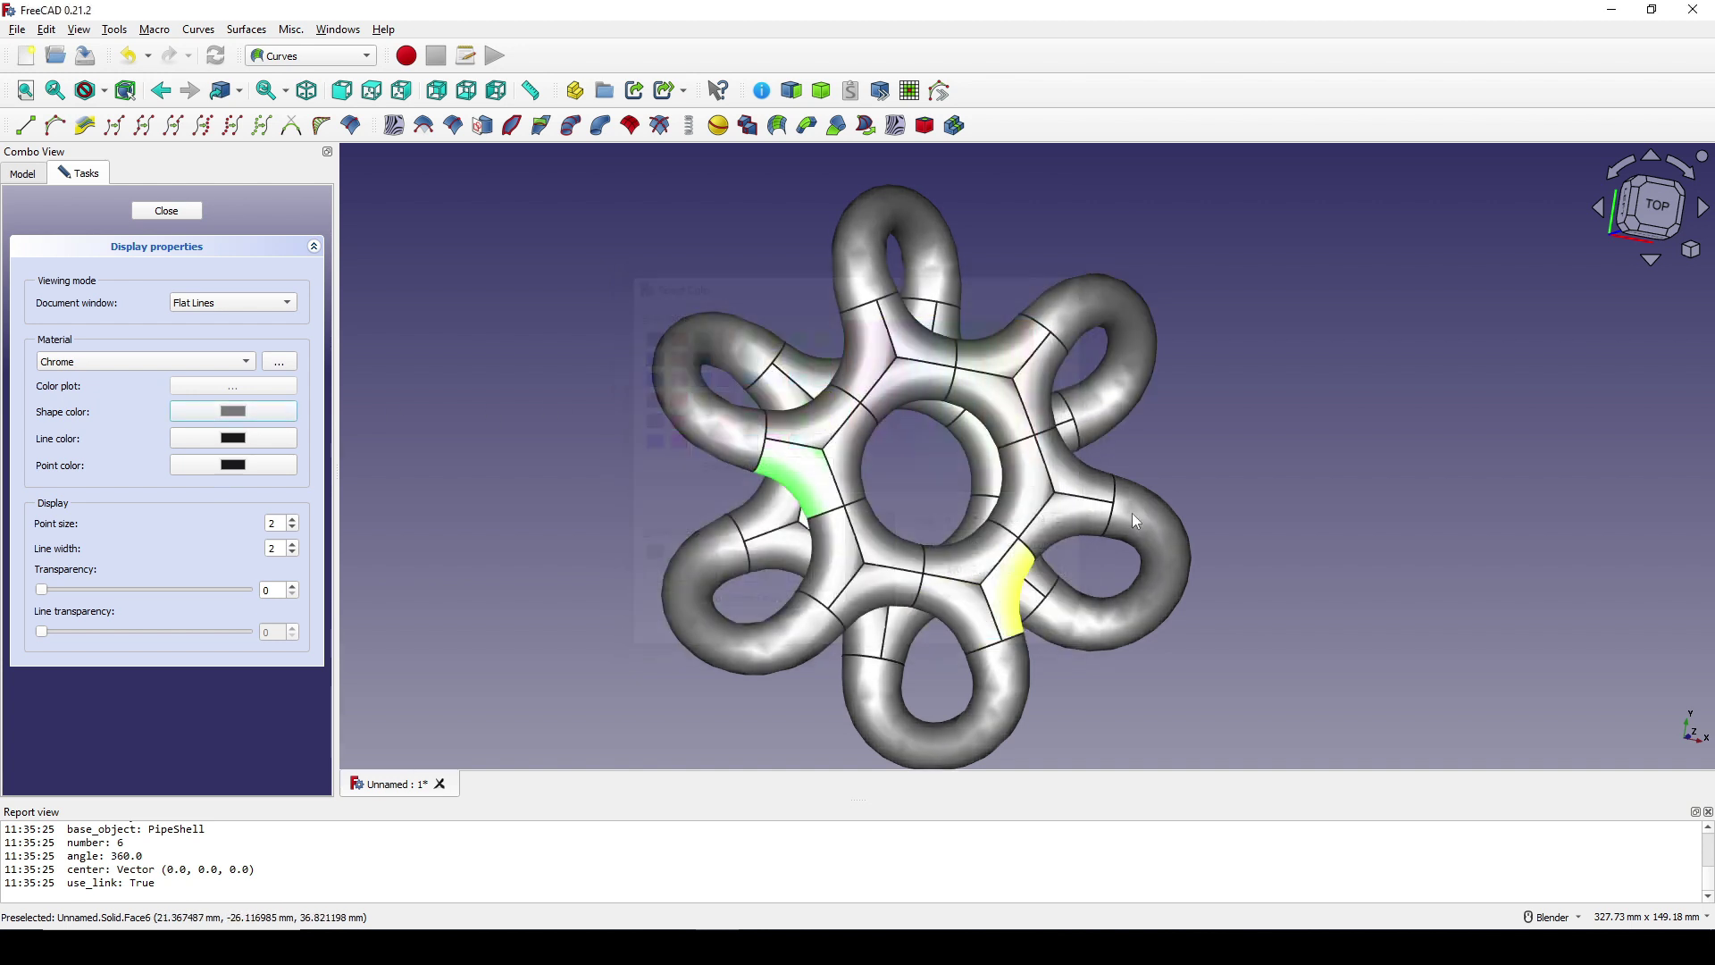
click(1282, 457)
middle_drag(1283, 457, 1193, 475)
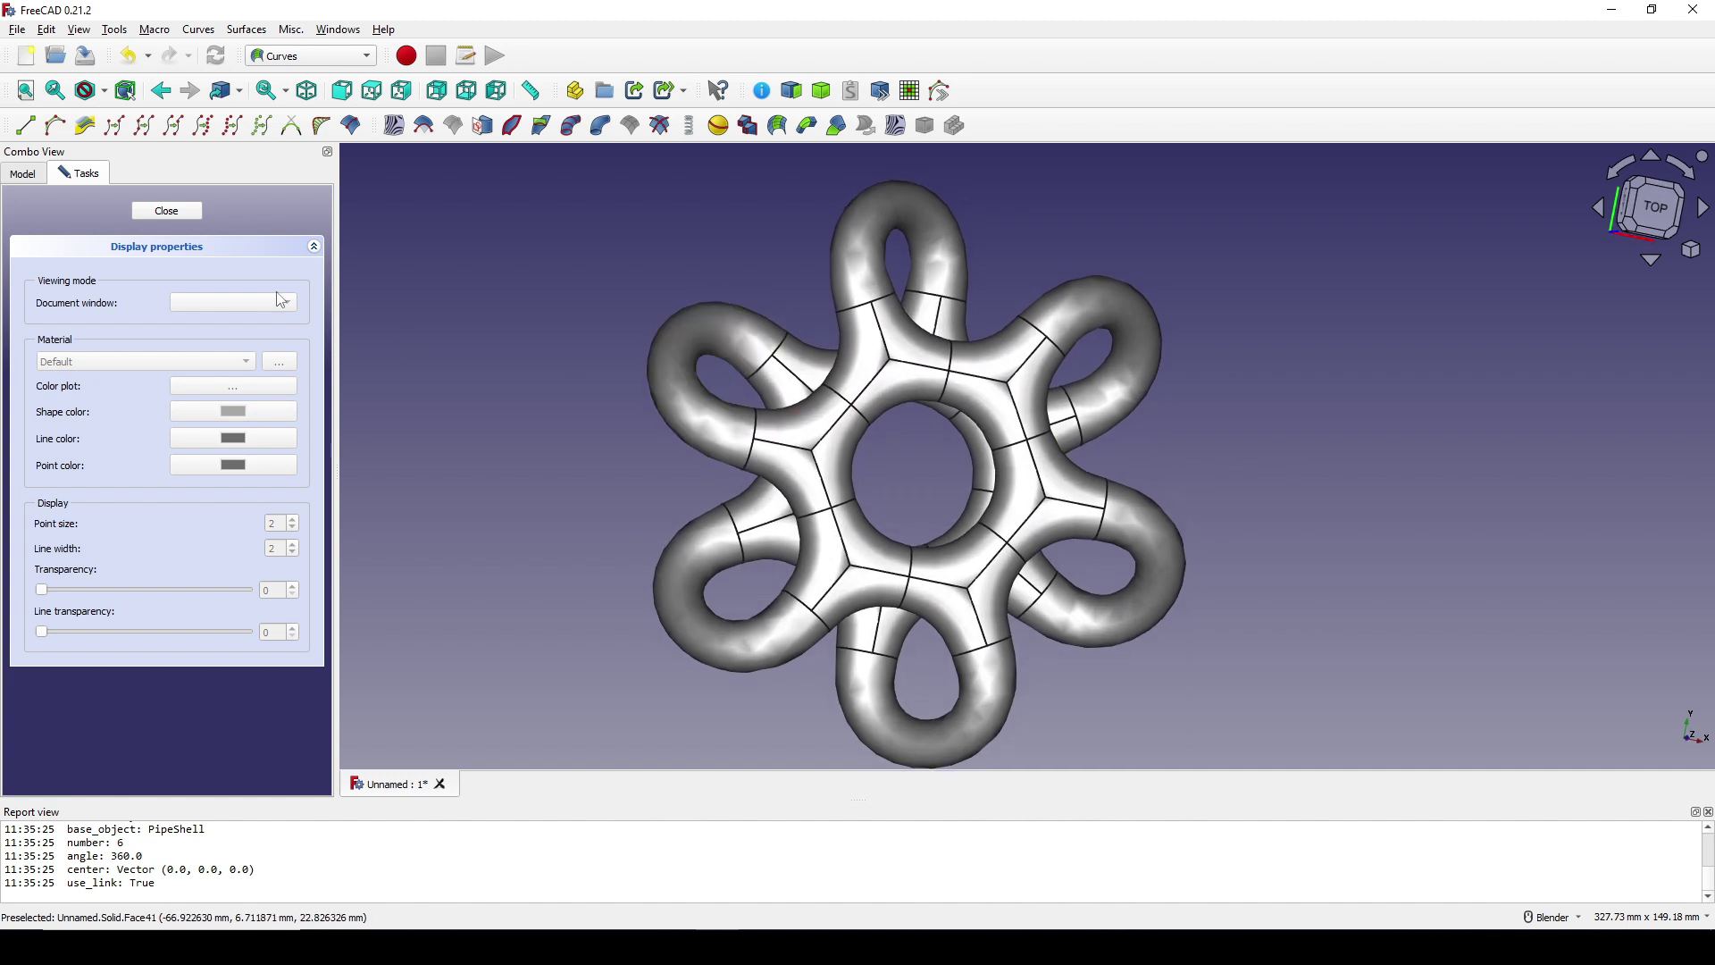
click(168, 212)
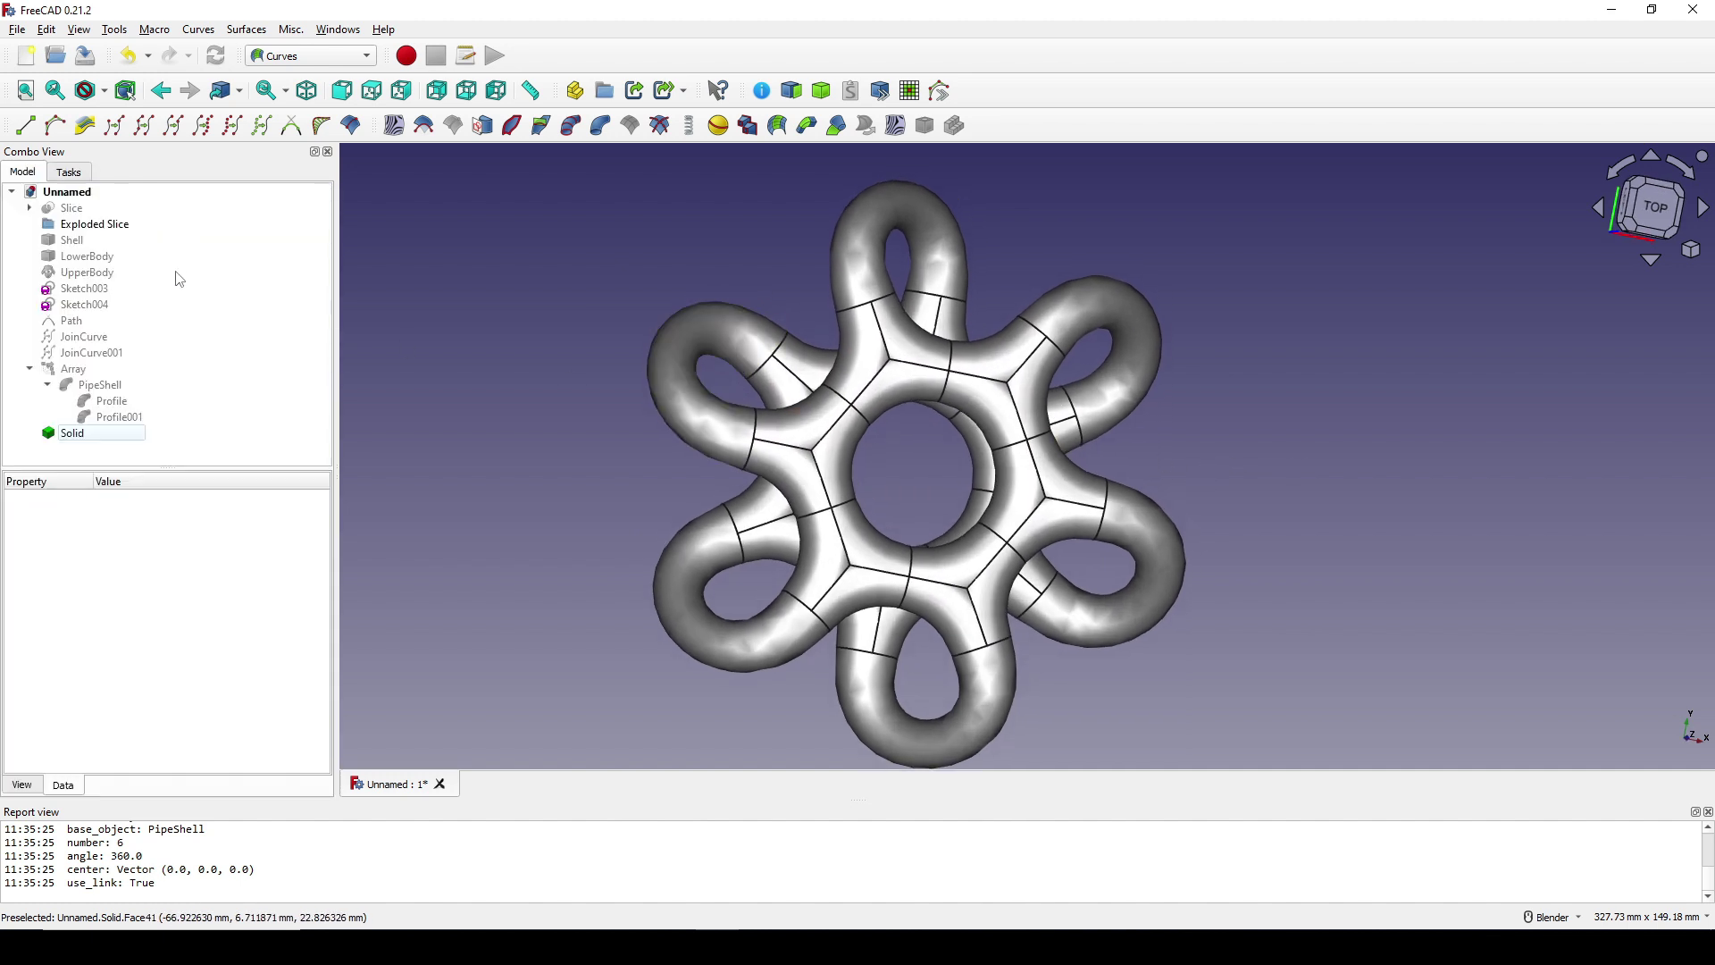
Set the Solid's display Deviation to 0.01 for a finer tessellation and inspect the deselected model
click(88, 438)
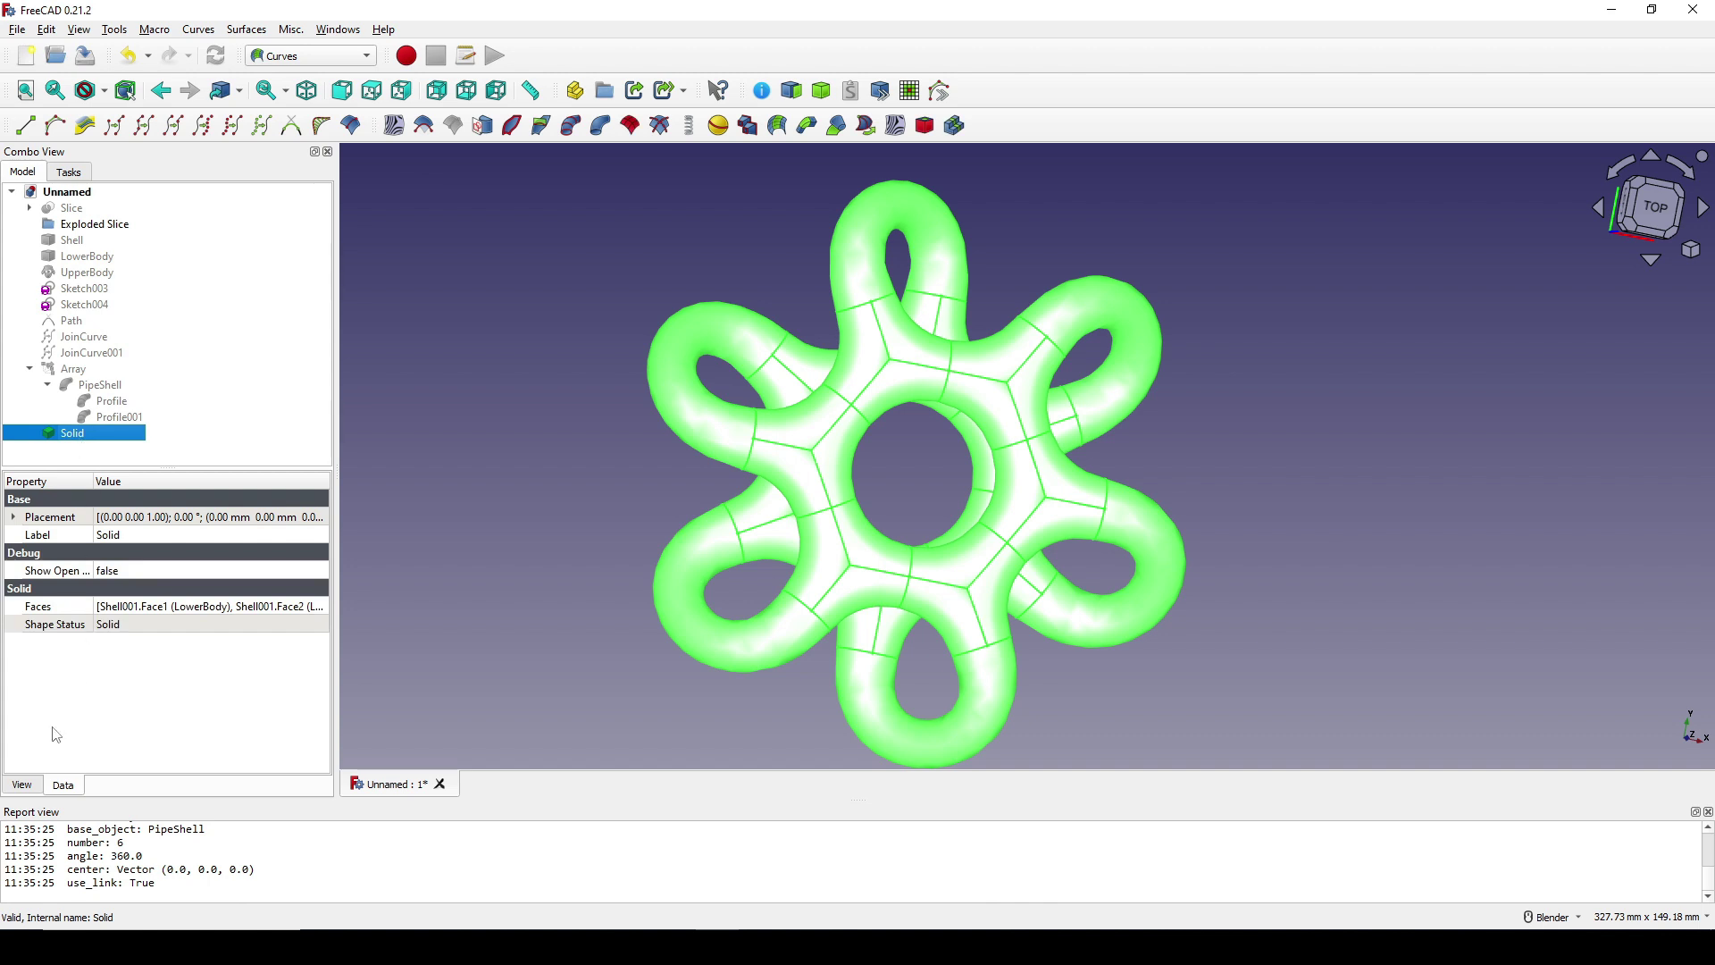
click(23, 785)
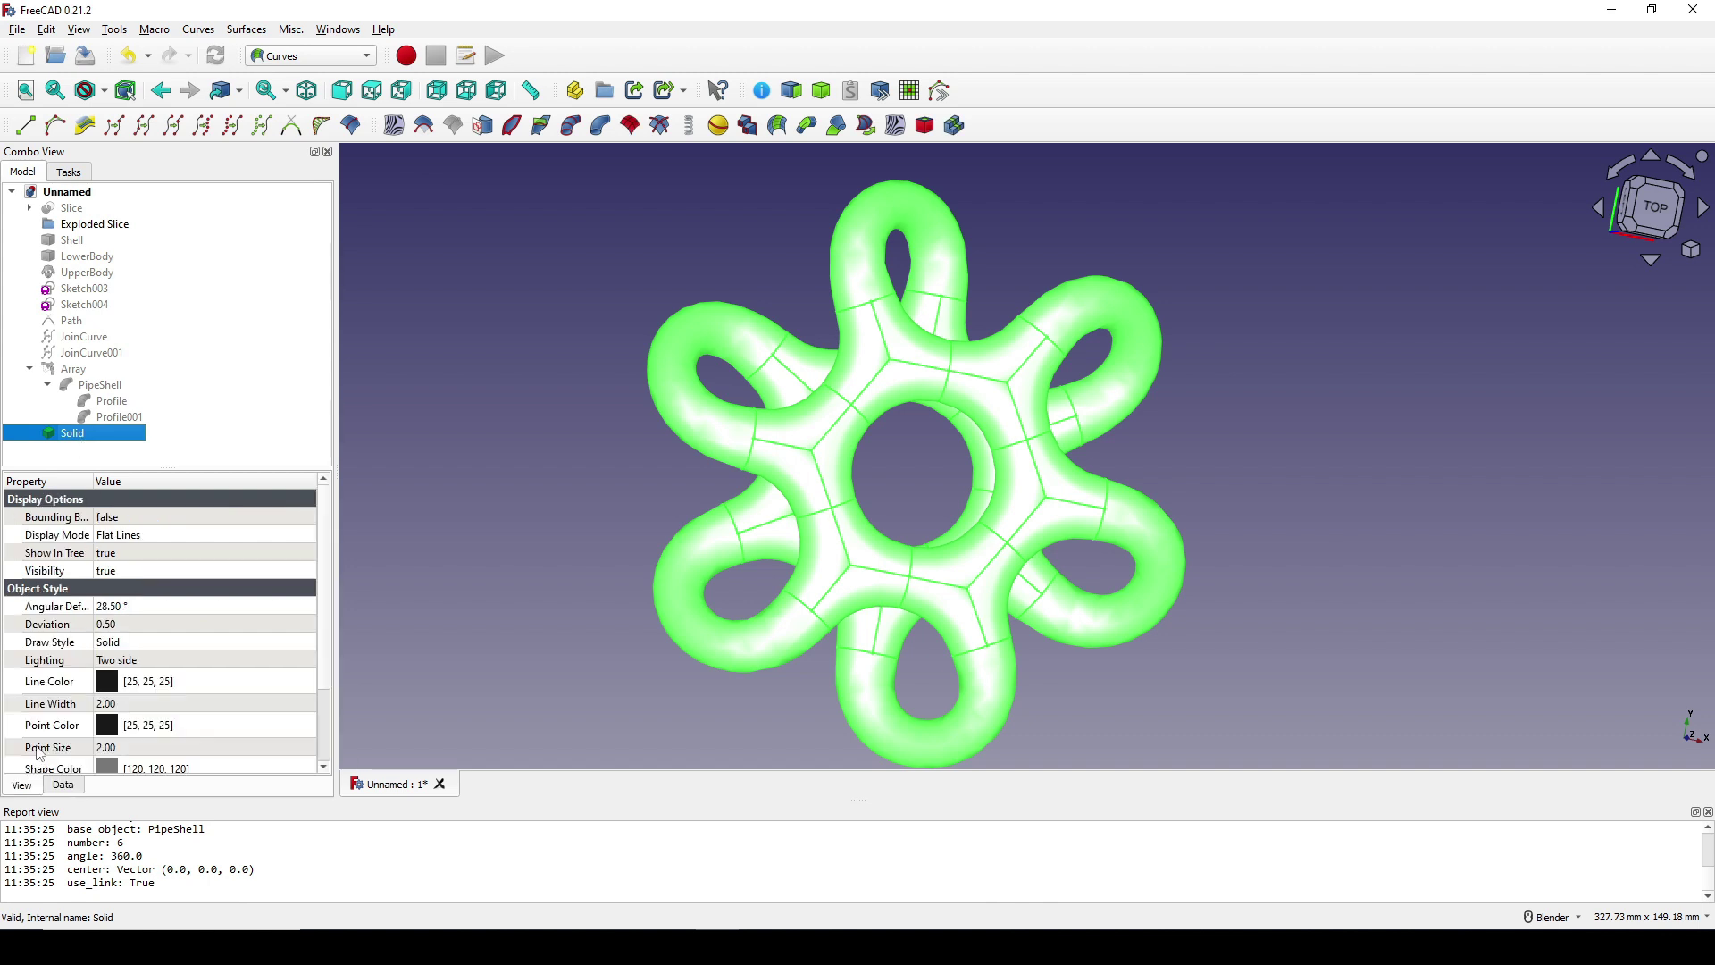
click(147, 625)
key(BackSpace)
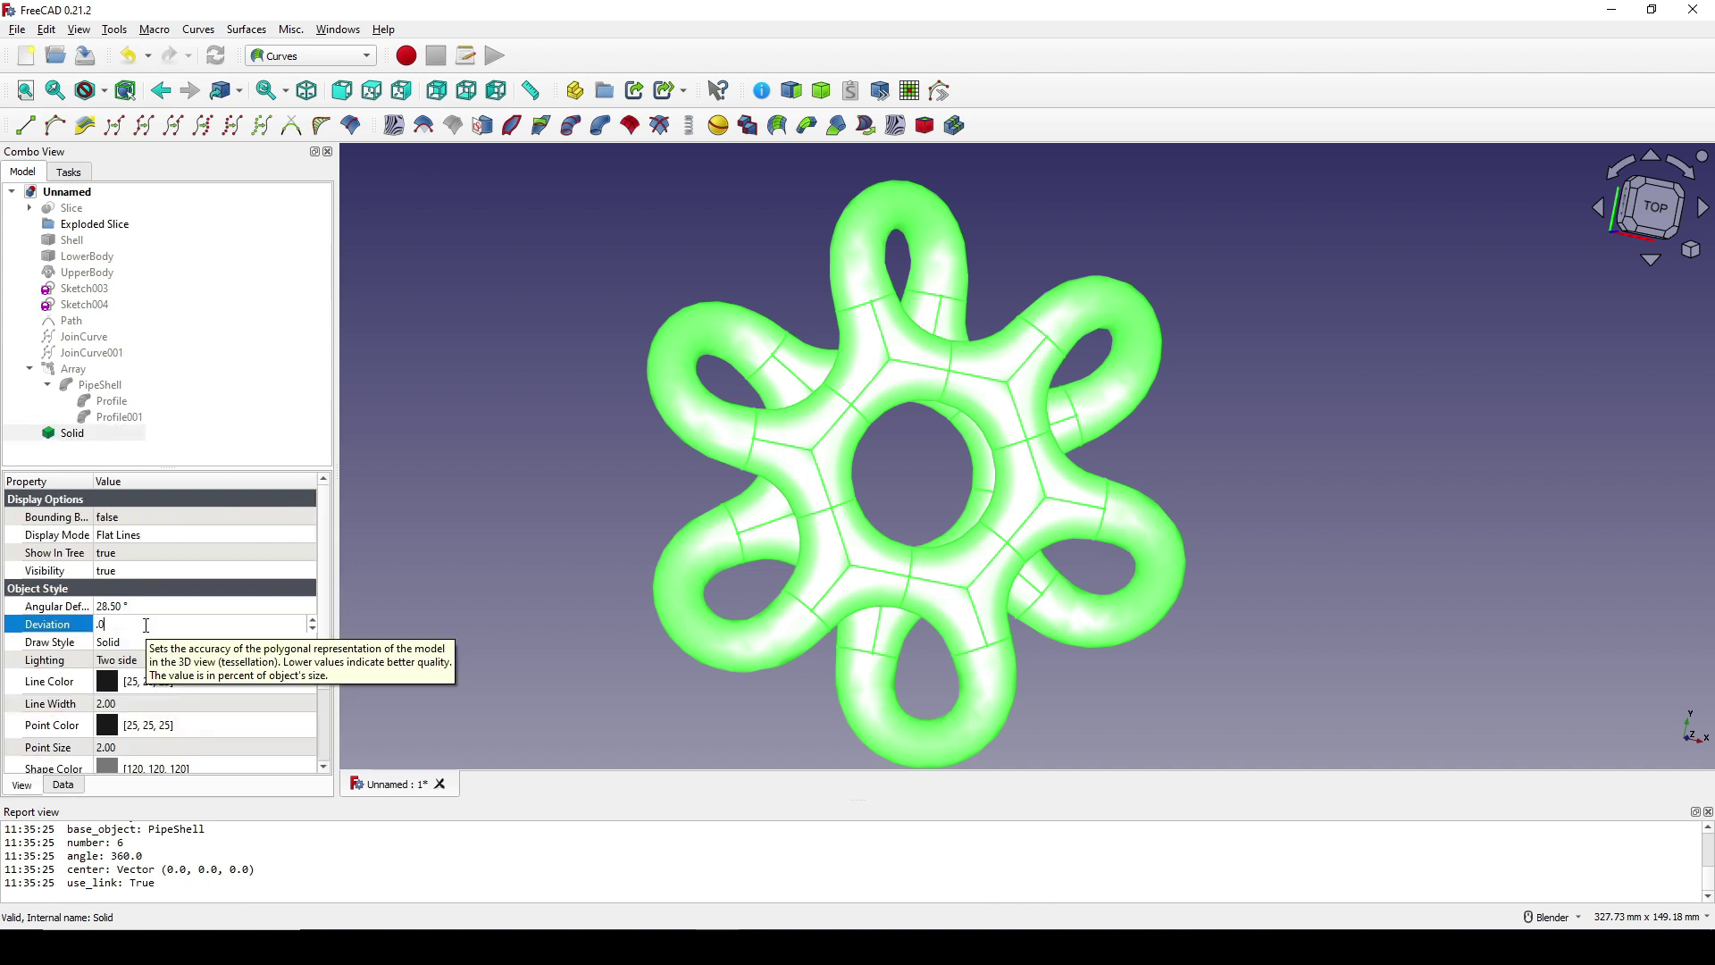
text(.0)
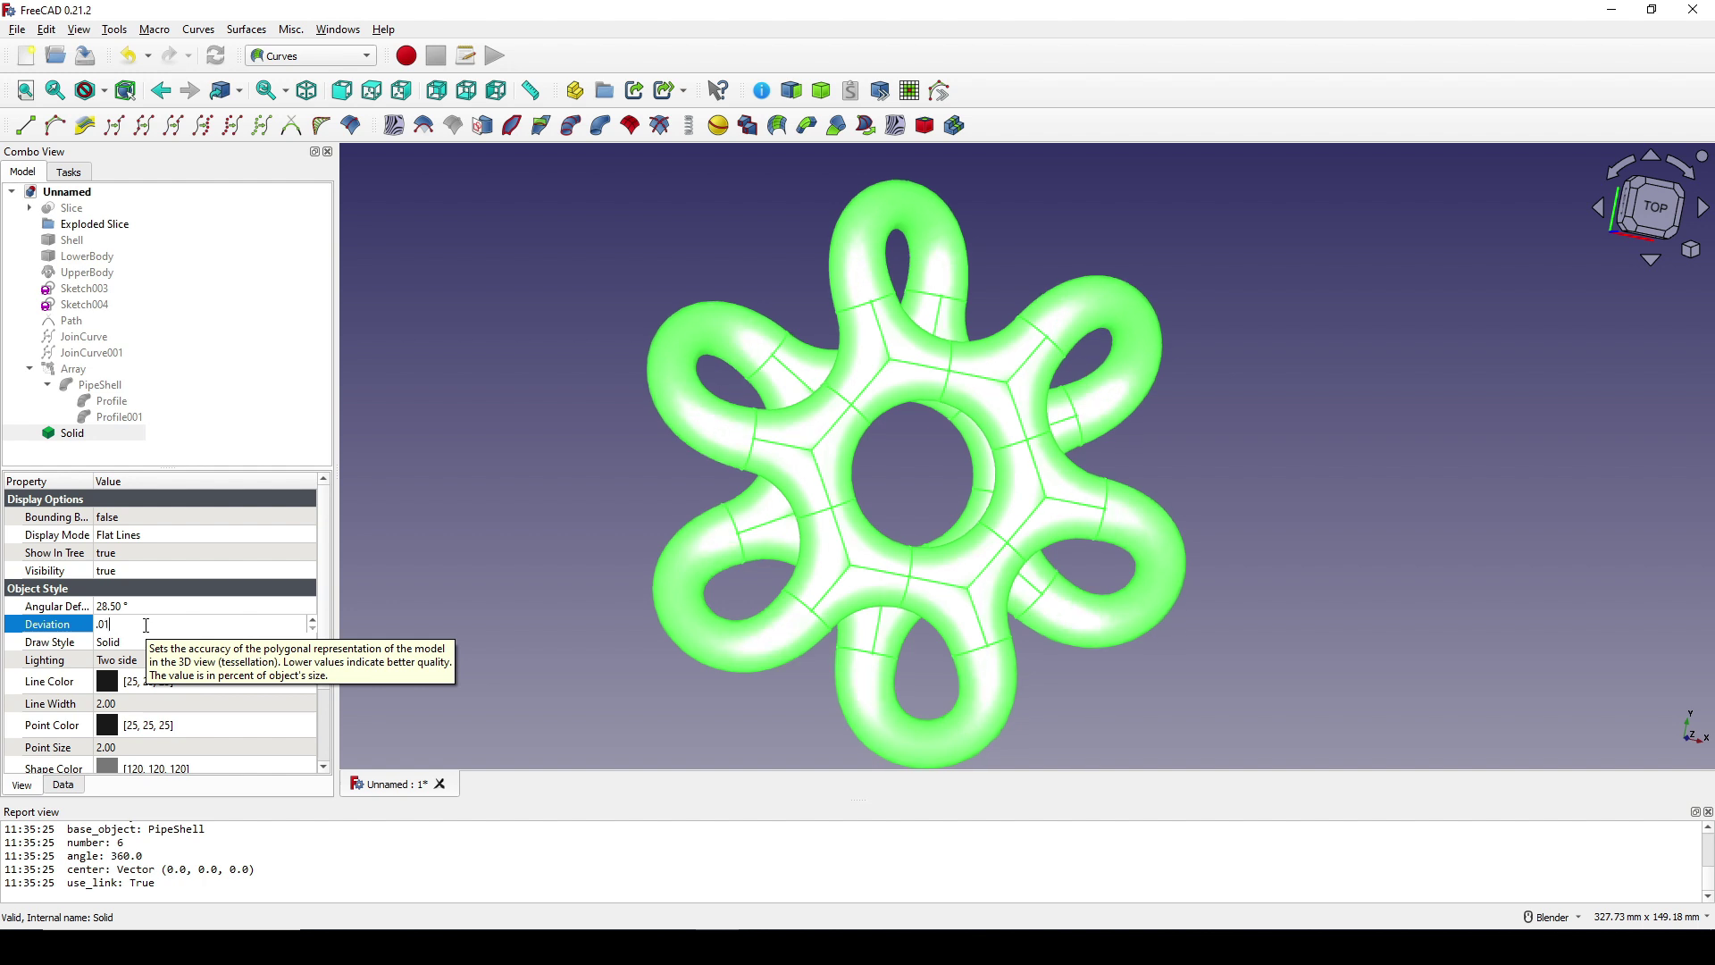
text(1)
key(Return)
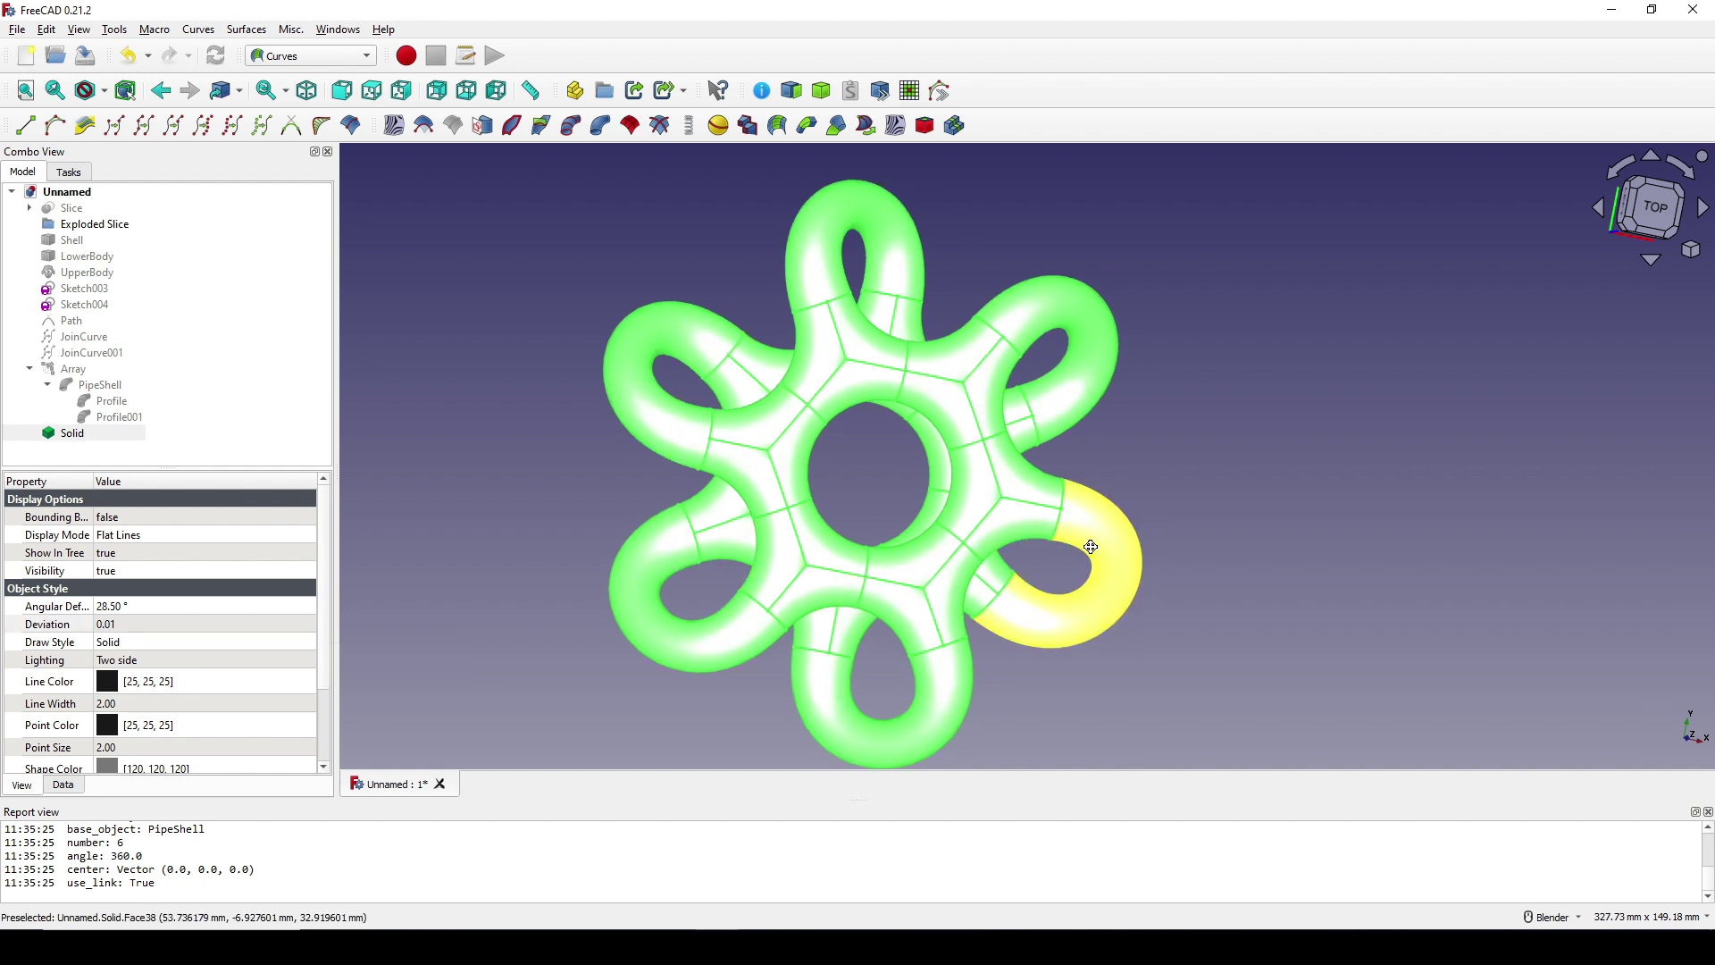
click(1233, 452)
middle_drag(1232, 451, 1171, 486)
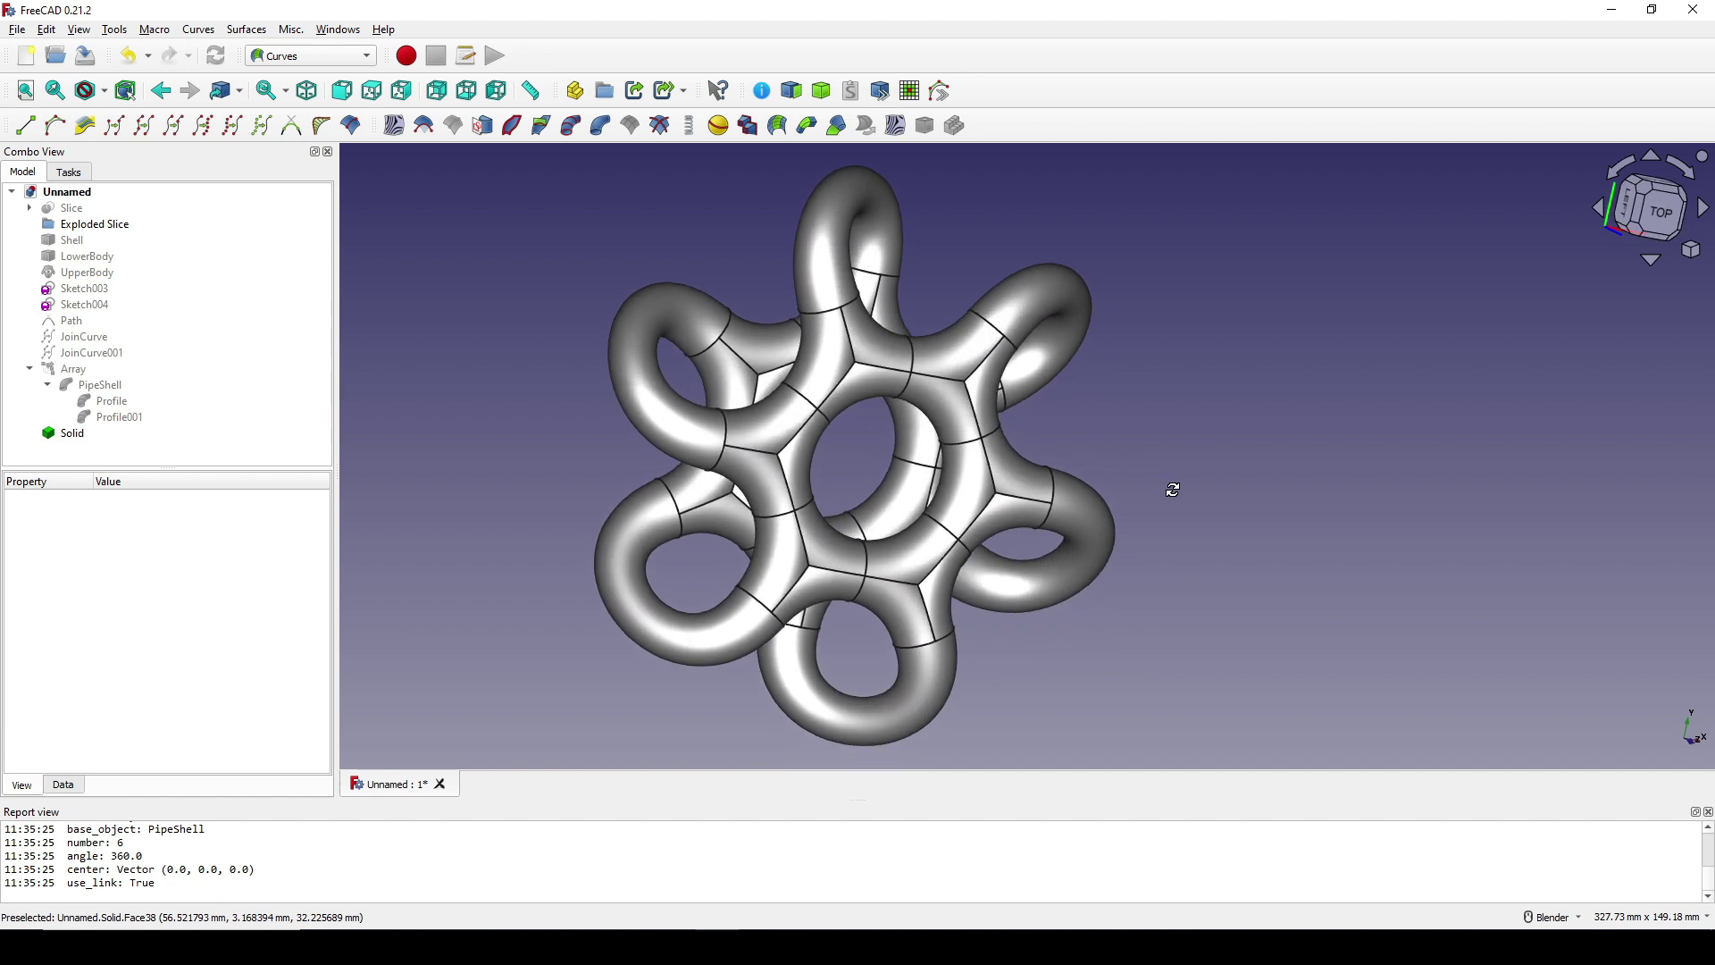
middle_drag(1021, 618, 1089, 474)
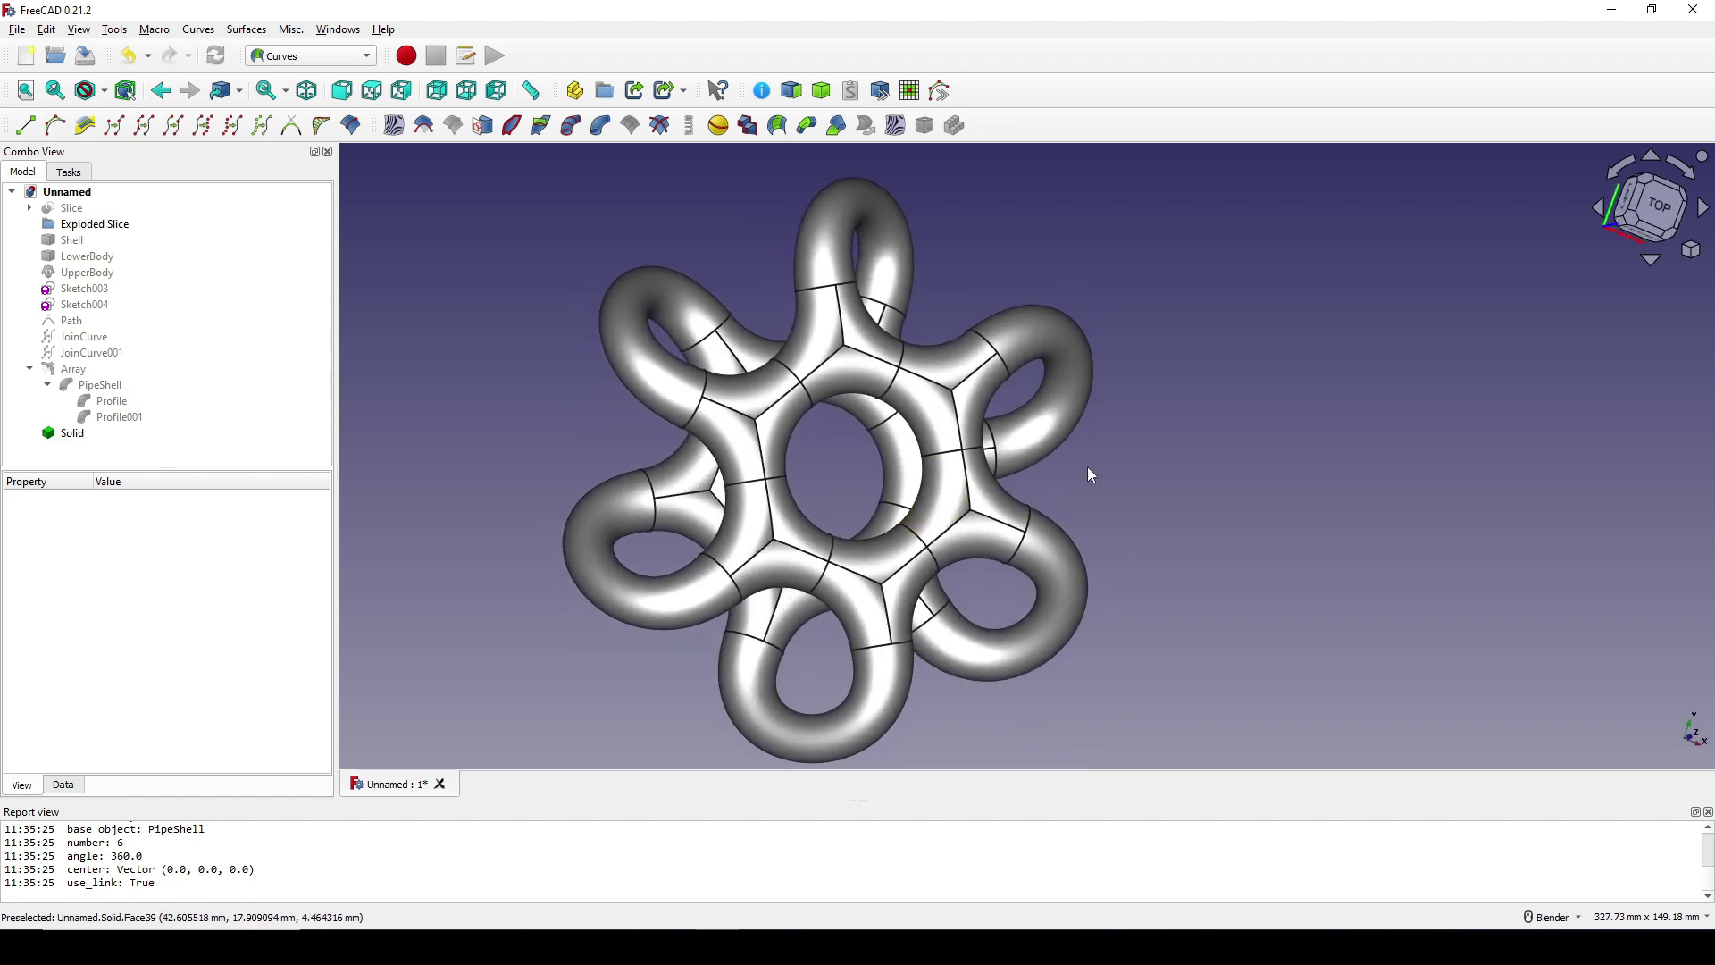
Switch the view's draw style to Shaded to remove the edge lines and inspect the model
click(105, 91)
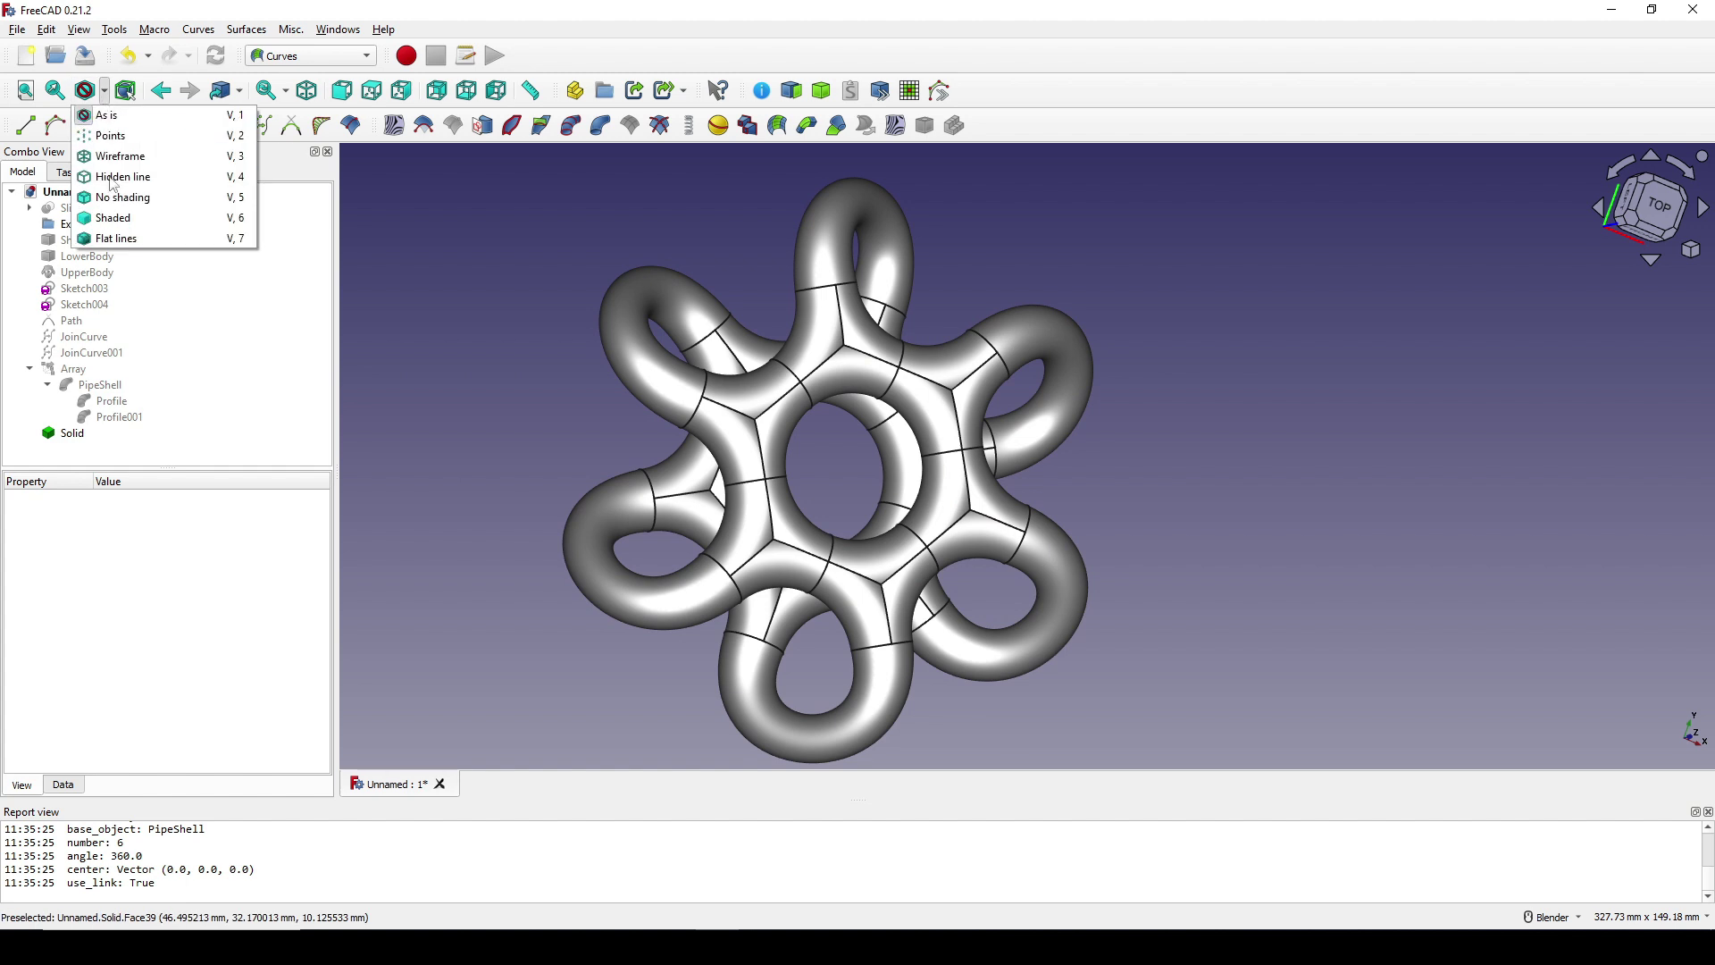
click(114, 220)
middle_drag(1031, 473, 1063, 362)
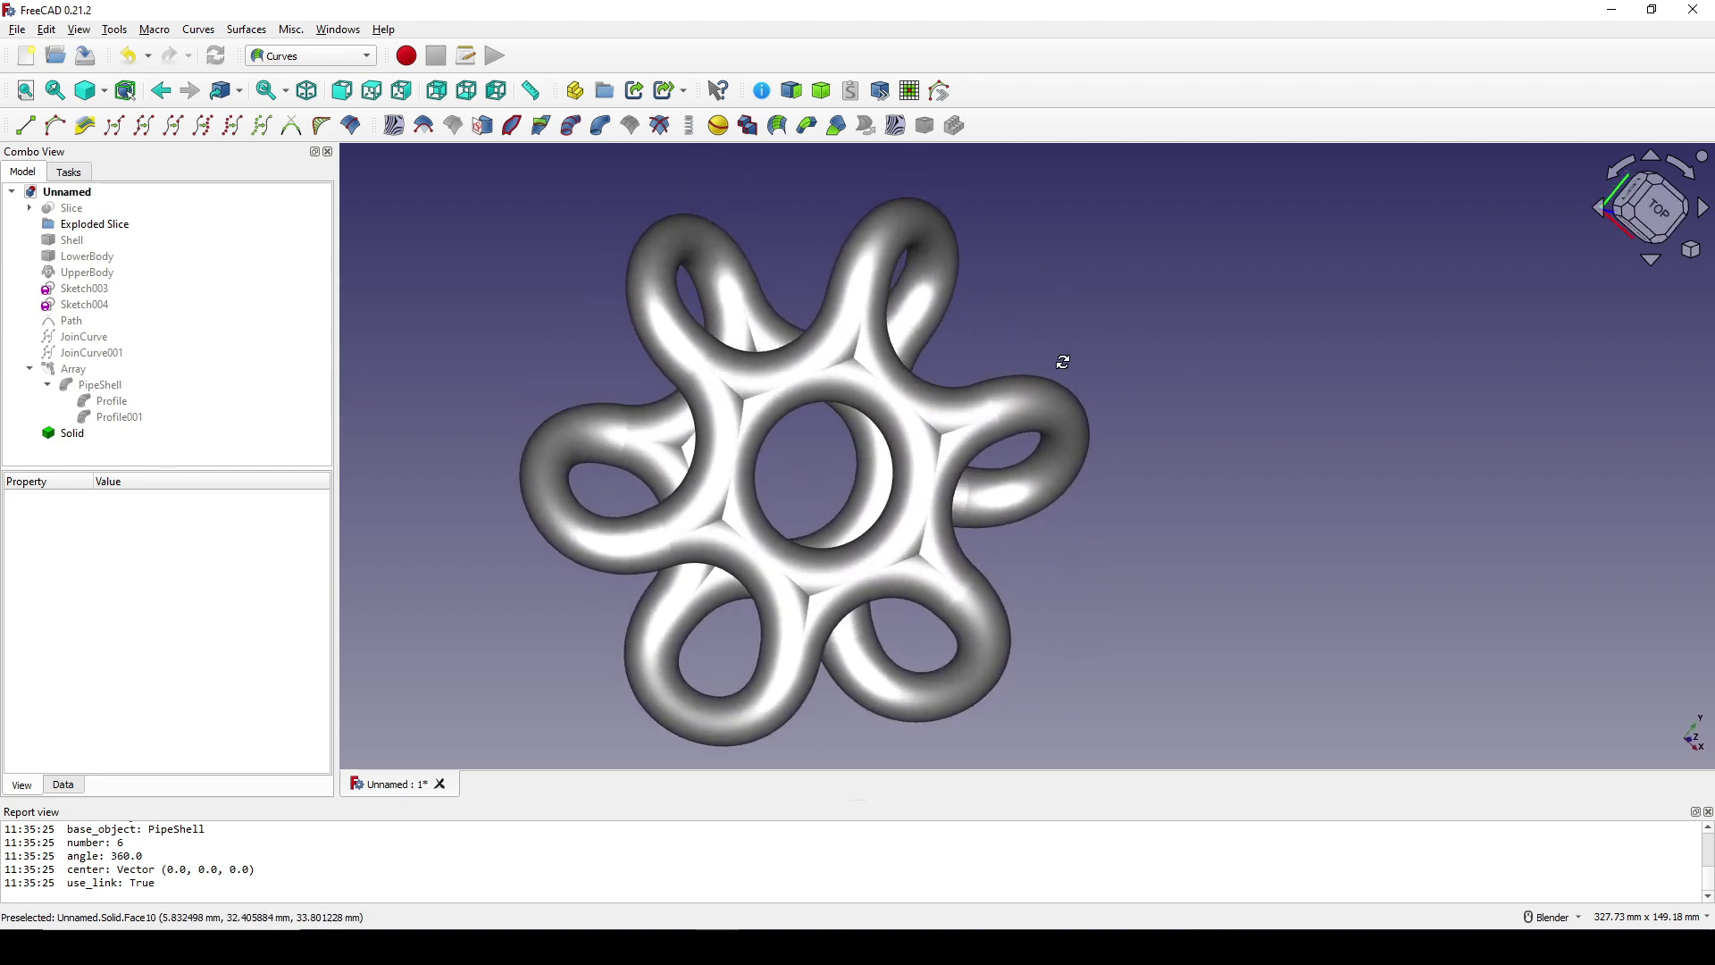